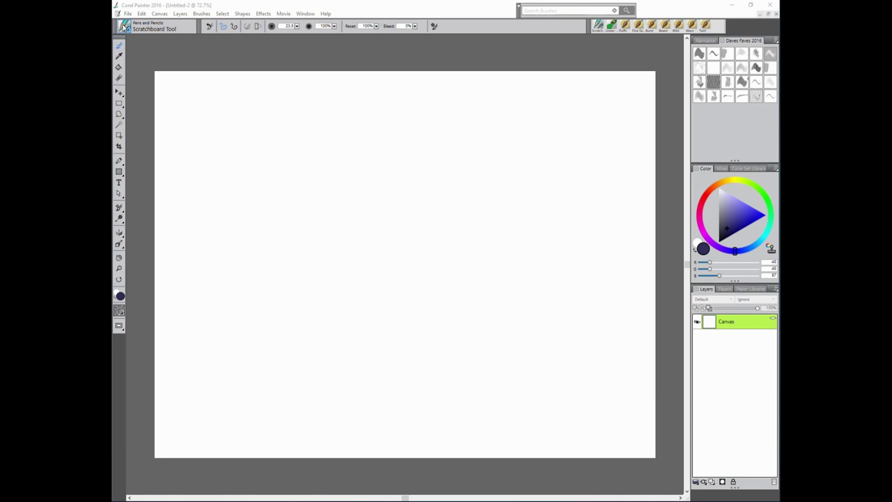
Set up the Scratchboard Tool pencil with low opacity and a dark sketch colour.
click(124, 26)
click(670, 78)
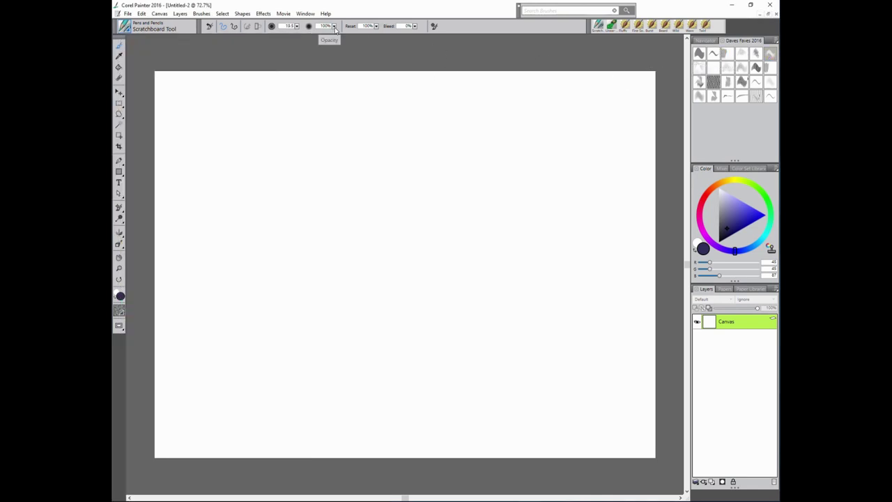
drag(334, 26, 227, 31)
drag(728, 230, 722, 223)
Sketch a faint wavy hill line, left-side curves and a circular door outline in the centre.
mouse_move(508, 83)
mouse_down()
mouse_move(230, 144)
mouse_move(145, 213)
mouse_move(232, 149)
mouse_move(165, 193)
mouse_move(189, 179)
mouse_up()
key(n)
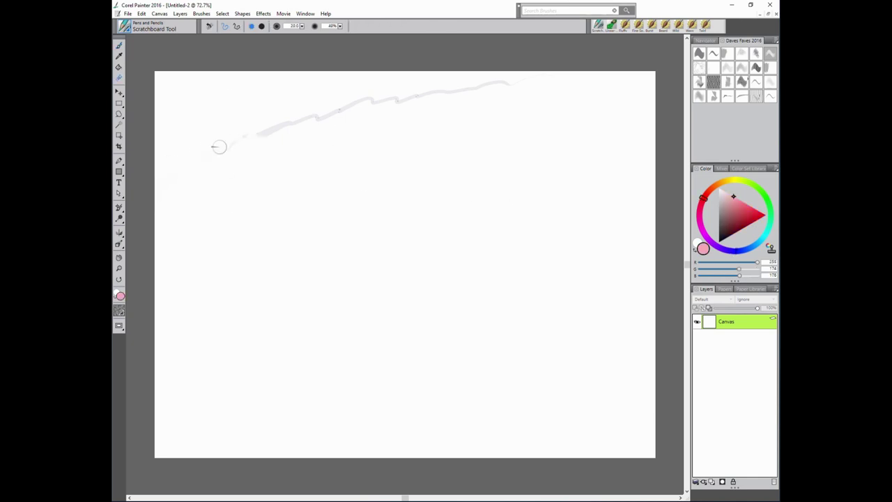
key(b)
drag(282, 124, 245, 198)
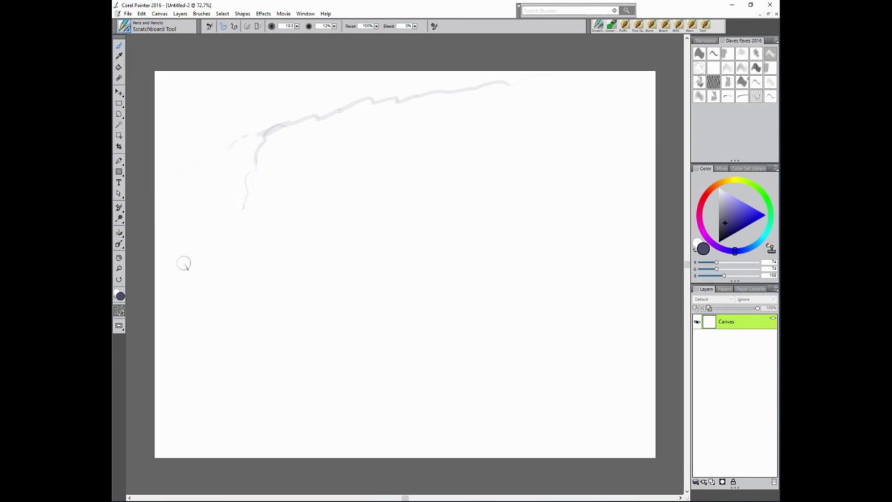
mouse_move(168, 279)
mouse_down()
mouse_move(165, 255)
mouse_move(213, 246)
mouse_up()
drag(269, 227, 237, 255)
drag(446, 262, 399, 177)
mouse_move(471, 206)
mouse_down()
mouse_move(475, 165)
mouse_move(449, 179)
mouse_up()
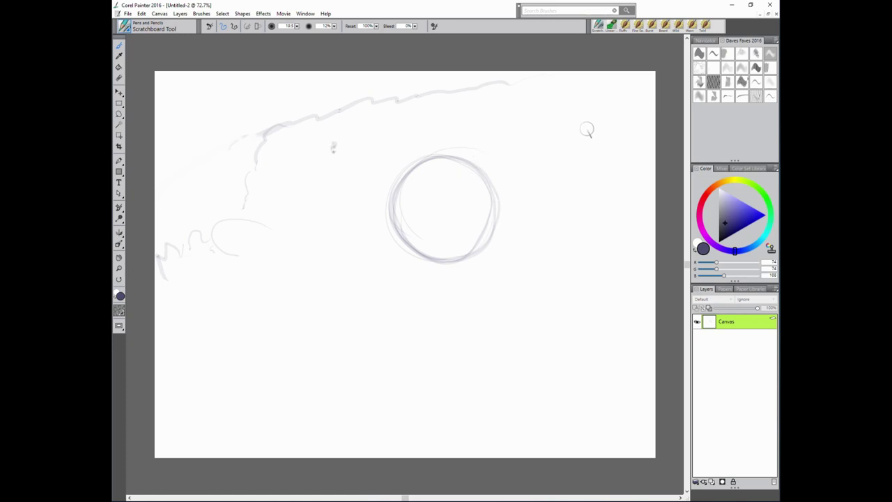
Sketch foliage and bush lines to the right of the round door.
drag(588, 113, 589, 120)
drag(565, 195, 578, 213)
mouse_move(587, 179)
mouse_down()
mouse_move(551, 259)
mouse_move(628, 275)
mouse_up()
drag(561, 282, 516, 307)
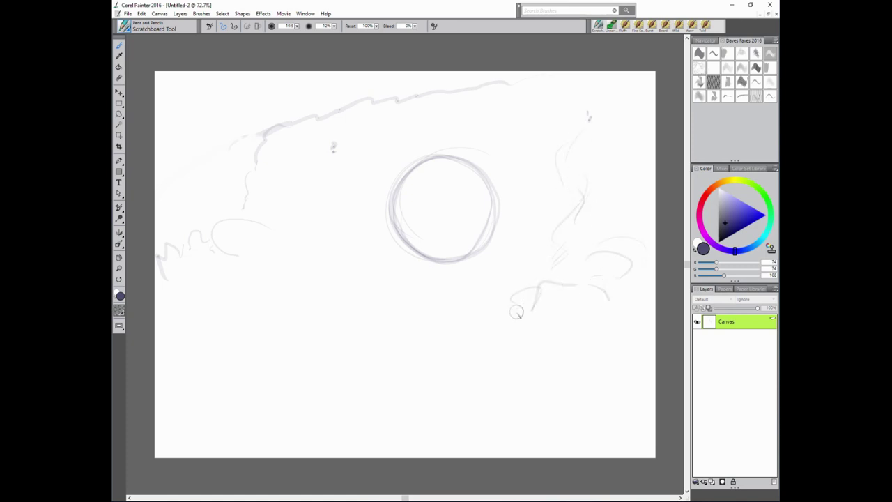
drag(531, 259, 533, 307)
drag(513, 293, 499, 310)
Add stacked step lines below the door and long ground lines near the bottom.
mouse_move(434, 291)
mouse_down()
mouse_move(481, 291)
mouse_move(433, 279)
mouse_move(412, 286)
mouse_move(409, 276)
mouse_move(482, 273)
mouse_up()
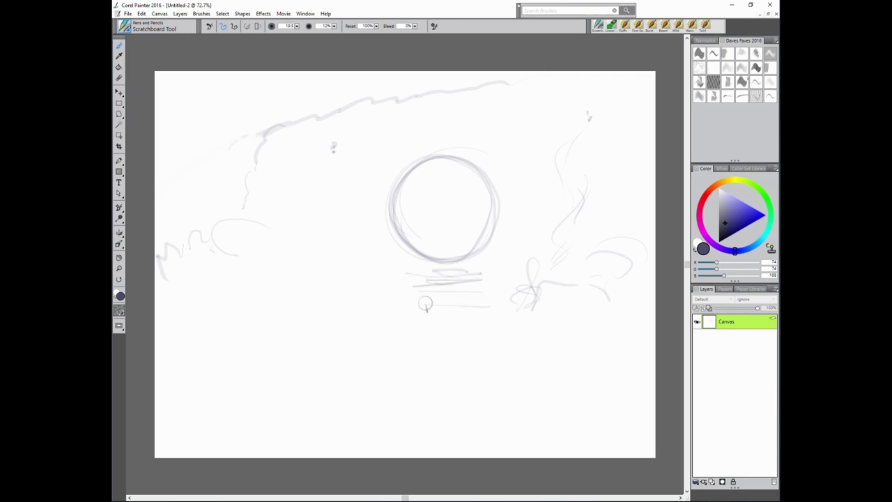
drag(426, 305, 489, 305)
drag(523, 338, 416, 338)
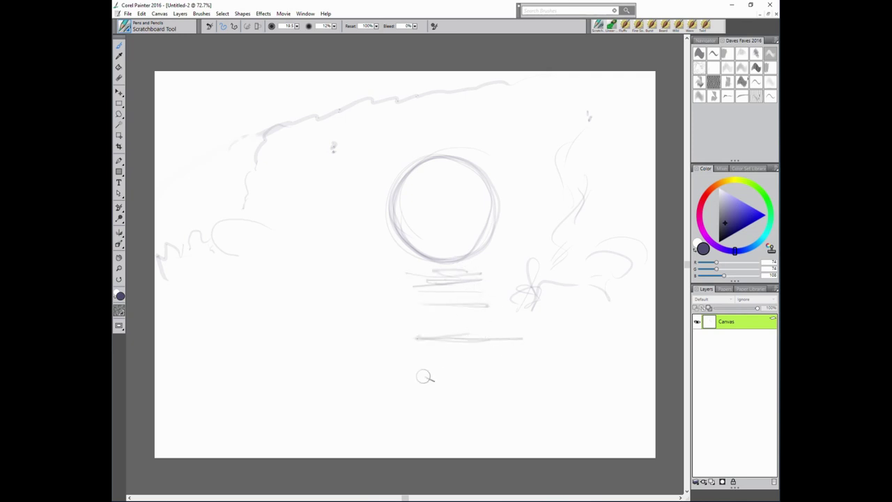
mouse_move(409, 379)
mouse_down()
mouse_move(590, 375)
mouse_move(453, 374)
mouse_up()
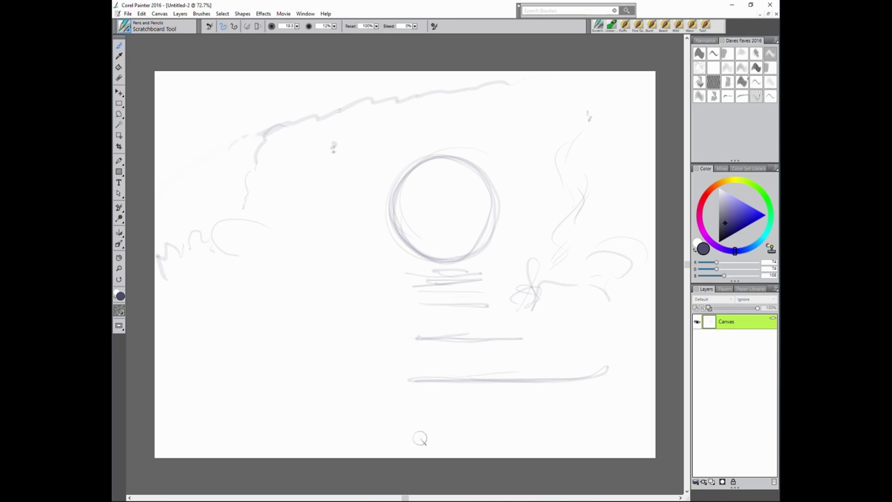
mouse_move(432, 446)
mouse_down()
mouse_move(596, 444)
mouse_move(647, 417)
mouse_up()
drag(443, 420, 386, 422)
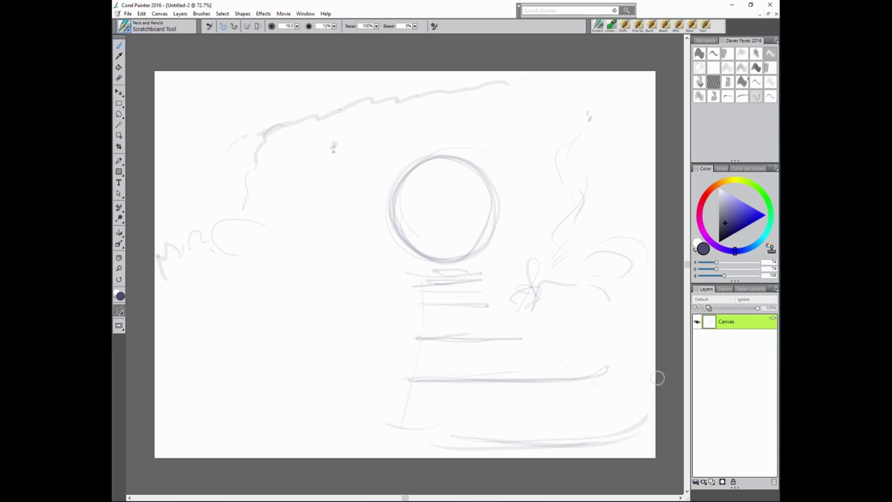
Sketch bushes, a long curve and a tall plant along the right side.
mouse_move(522, 261)
mouse_down()
mouse_move(592, 234)
mouse_move(655, 265)
mouse_up()
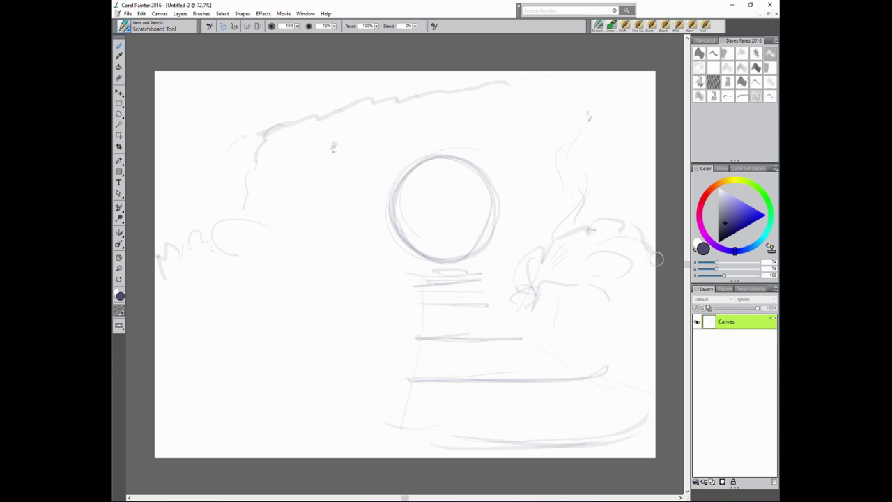
drag(564, 258, 543, 300)
mouse_move(531, 251)
mouse_down()
mouse_move(606, 353)
mouse_move(651, 363)
mouse_up()
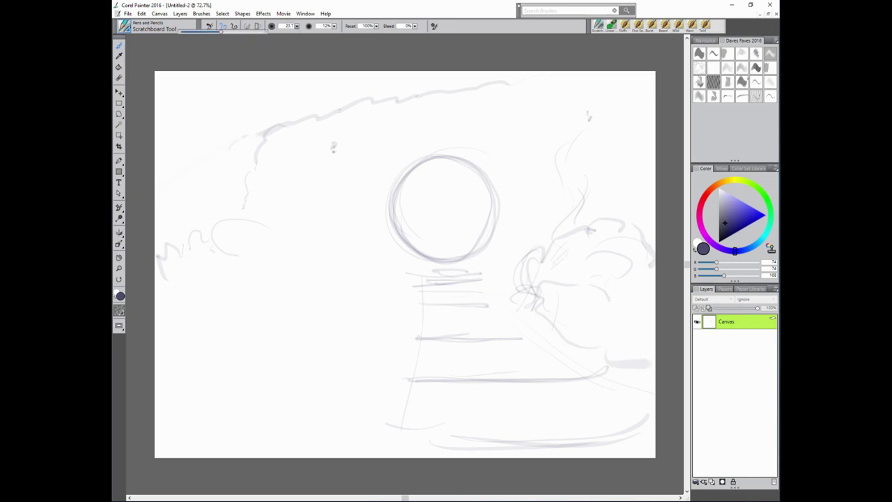
drag(587, 119, 563, 178)
drag(562, 226, 571, 187)
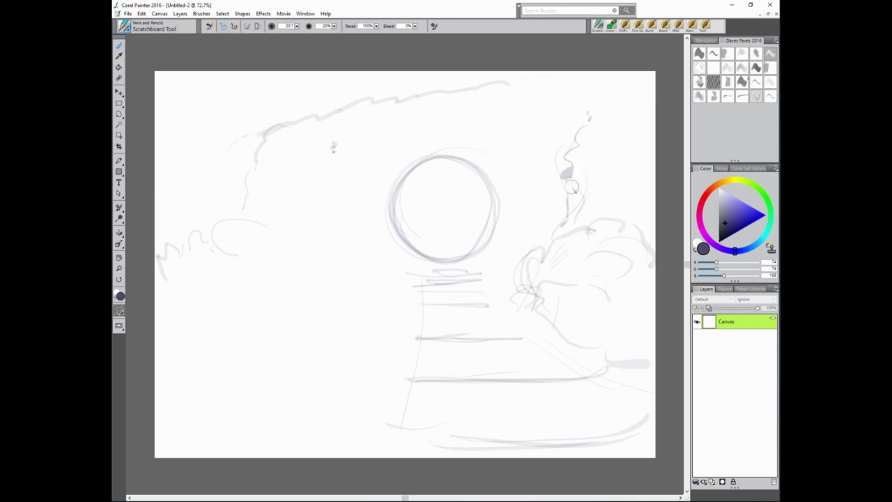
Sketch bush arcs and a tall post to the left of the door.
mouse_move(237, 255)
mouse_down()
mouse_move(275, 220)
mouse_move(319, 223)
mouse_up()
drag(341, 185, 341, 227)
drag(332, 187, 343, 252)
drag(333, 146, 343, 202)
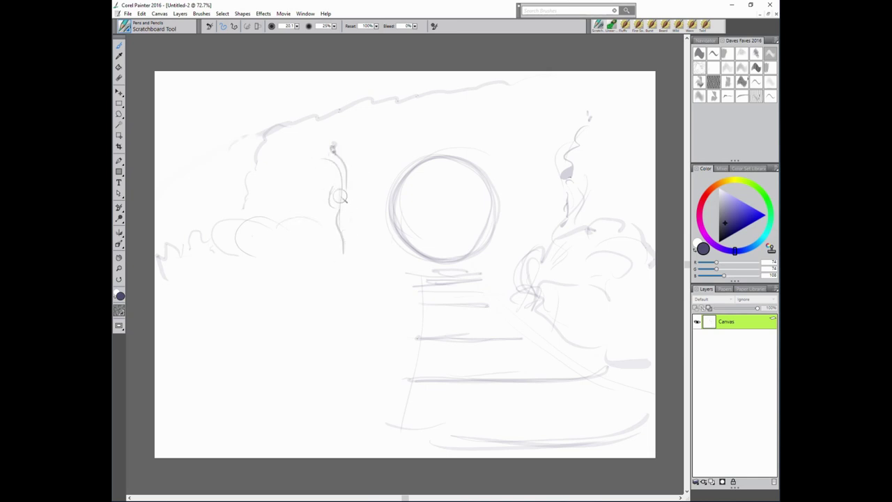
Sketch an arch above the door and jagged foliage along the top edge.
drag(578, 106, 534, 110)
drag(498, 129, 382, 139)
drag(501, 131, 333, 149)
mouse_move(301, 97)
mouse_down()
mouse_move(377, 72)
mouse_move(272, 135)
mouse_up()
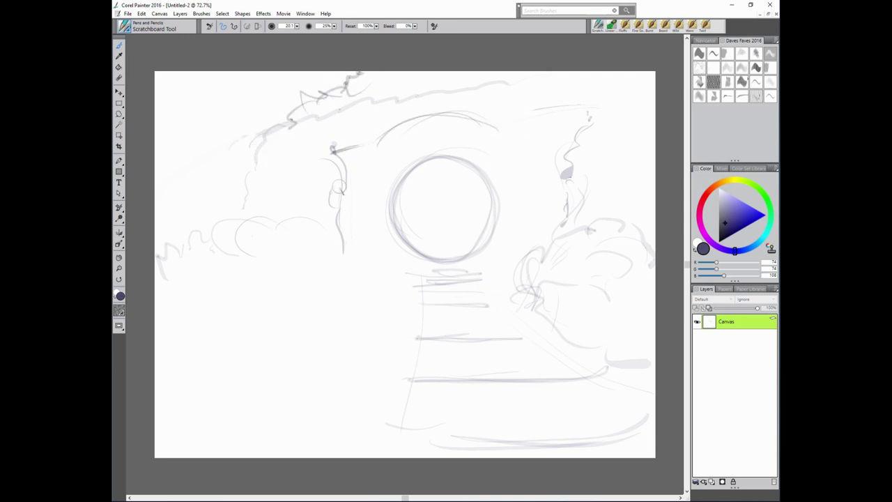
Add short lines, a rounded shape and an ellipse on the left.
mouse_move(250, 170)
mouse_down()
mouse_move(282, 166)
mouse_move(258, 204)
mouse_up()
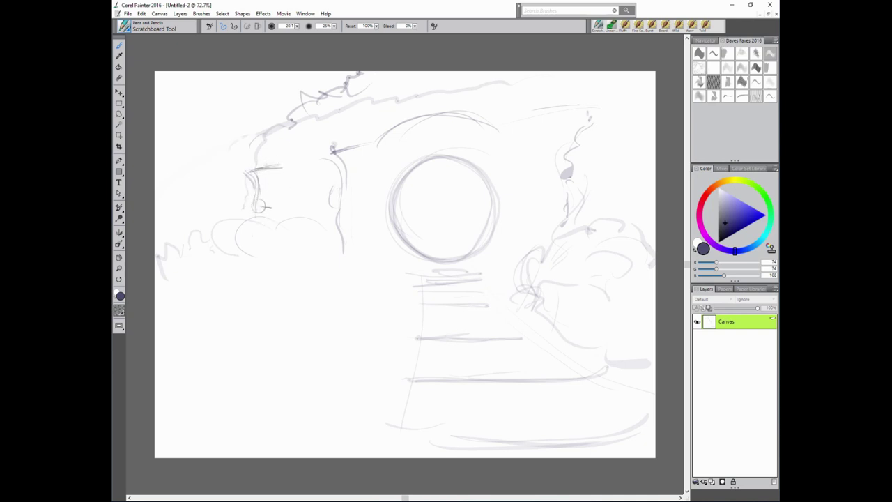
mouse_move(238, 172)
mouse_down()
mouse_move(272, 167)
mouse_move(252, 197)
mouse_move(236, 195)
mouse_up()
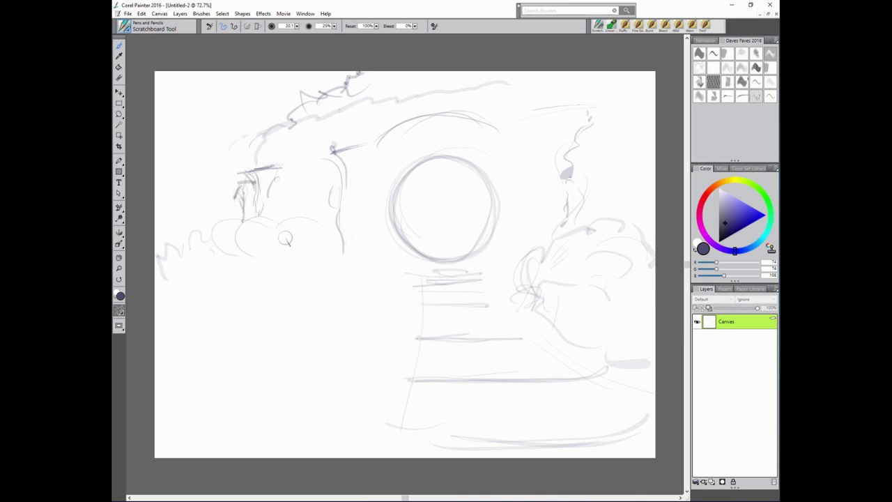
mouse_move(279, 223)
mouse_down()
mouse_move(295, 269)
mouse_move(252, 215)
mouse_move(282, 260)
mouse_move(282, 244)
mouse_move(287, 283)
mouse_up()
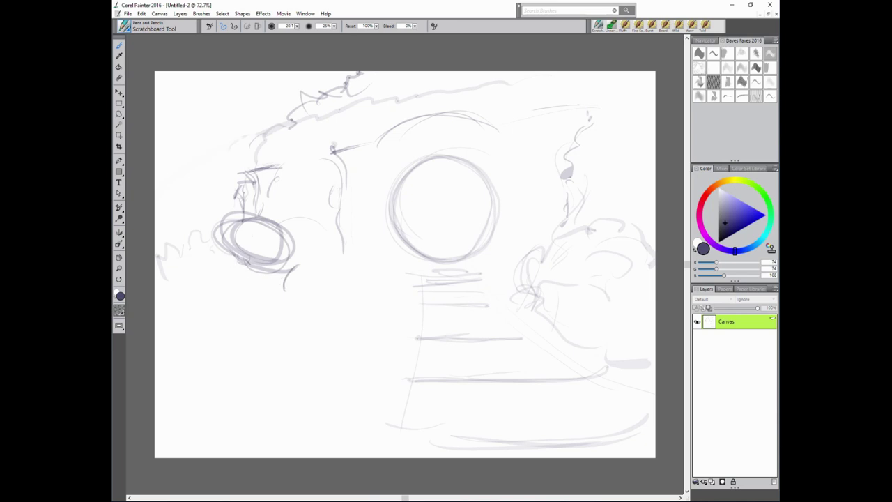
mouse_move(230, 275)
mouse_down()
mouse_move(289, 285)
mouse_move(258, 287)
mouse_move(233, 254)
mouse_move(253, 224)
mouse_up()
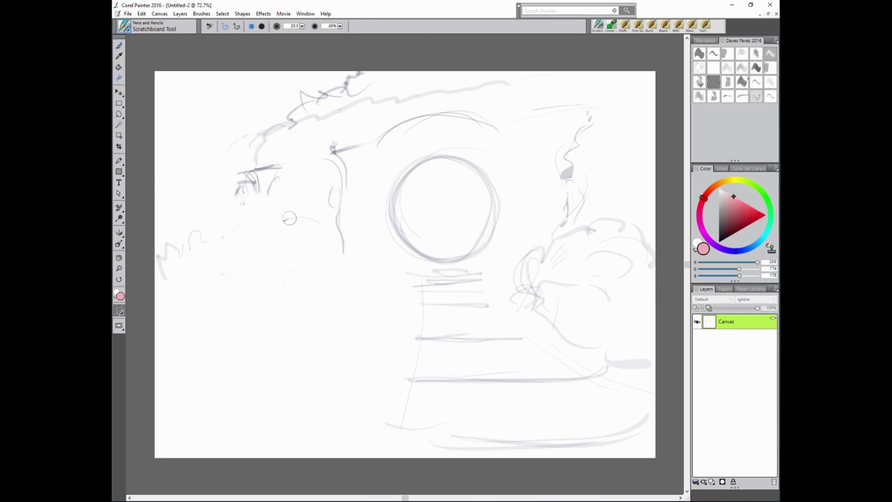
Back on the sketching brush, redraw the left ellipse and add squiggly foliage and marks by the door.
key(b)
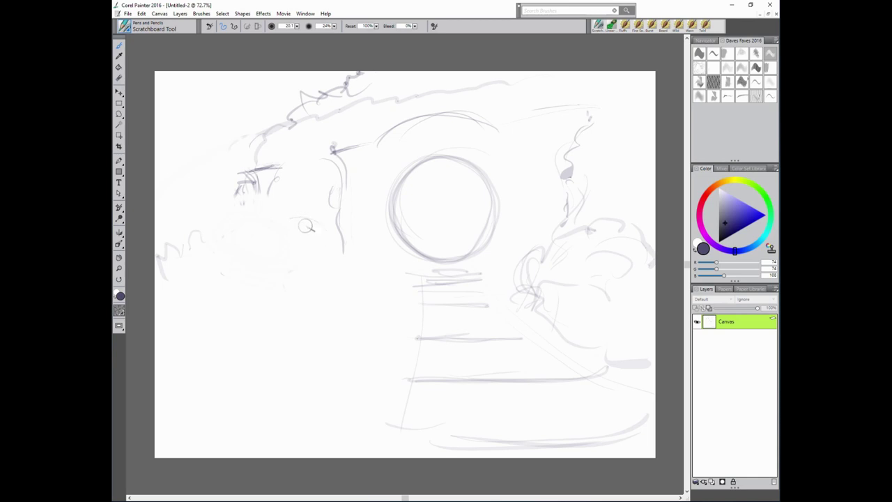
mouse_move(272, 213)
mouse_down()
mouse_move(275, 244)
mouse_move(297, 238)
mouse_move(273, 212)
mouse_move(283, 253)
mouse_move(262, 235)
mouse_move(283, 256)
mouse_move(219, 224)
mouse_move(258, 252)
mouse_move(234, 218)
mouse_move(257, 209)
mouse_move(205, 255)
mouse_move(156, 254)
mouse_up()
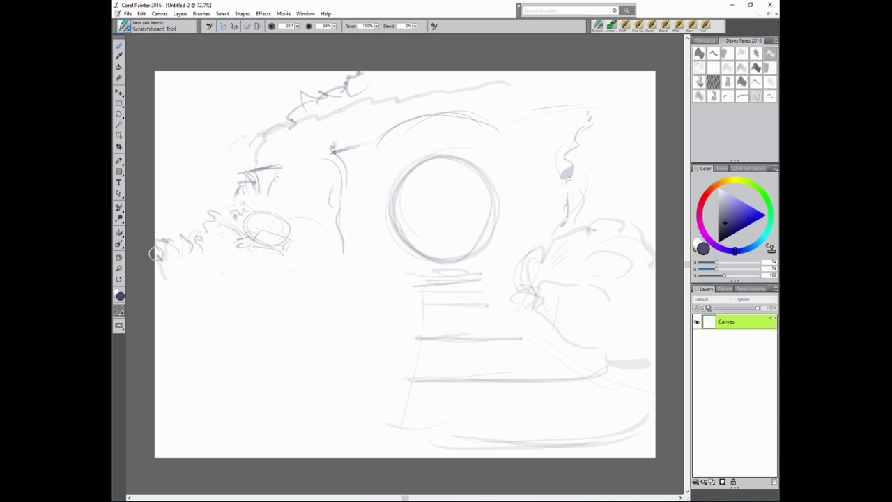
mouse_move(237, 263)
mouse_down()
mouse_move(306, 251)
mouse_move(328, 216)
mouse_move(344, 254)
mouse_move(403, 268)
mouse_up()
mouse_move(487, 266)
mouse_down()
mouse_move(473, 269)
mouse_move(503, 259)
mouse_move(477, 272)
mouse_up()
drag(488, 241, 502, 244)
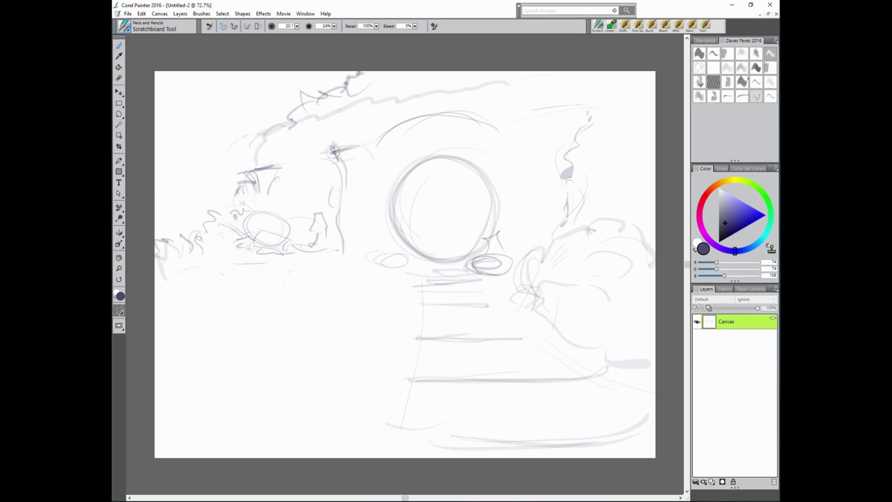
Sketch the door frame around the circle and the arch above it.
drag(352, 217, 568, 198)
drag(380, 146, 377, 213)
drag(501, 132, 500, 198)
drag(558, 122, 561, 199)
drag(491, 115, 631, 105)
drag(380, 149, 498, 129)
Add upper-left foliage, door-side shading, a dark ground line and bushes.
drag(311, 138, 359, 119)
drag(231, 188, 249, 160)
drag(382, 271, 446, 272)
drag(340, 244, 382, 225)
drag(542, 237, 577, 209)
Sketch grass strokes, zigzags and curves along the bottom, plus foliage at the top right.
drag(424, 294, 390, 329)
drag(446, 383, 481, 415)
drag(496, 426, 566, 446)
drag(327, 293, 269, 341)
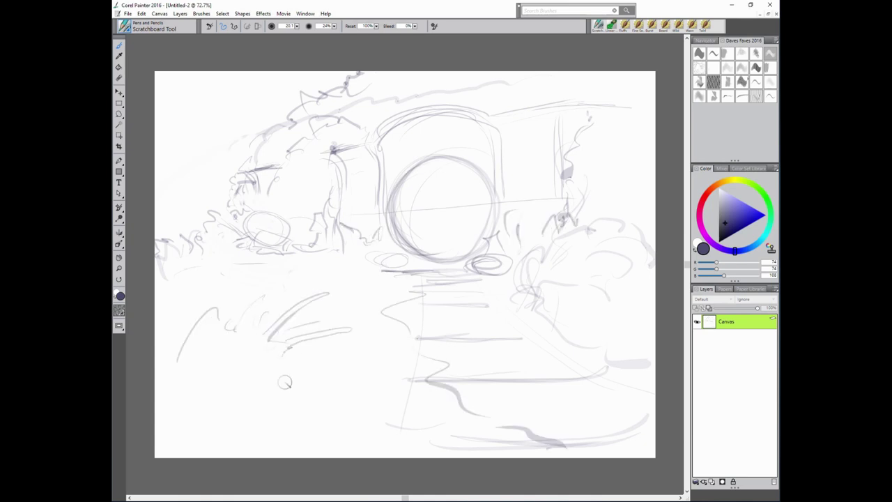
drag(326, 369, 296, 418)
drag(641, 108, 568, 99)
Add lamp shapes along the door arch and darken the arch lines.
drag(498, 112, 610, 98)
drag(327, 145, 335, 155)
drag(375, 134, 376, 147)
drag(493, 117, 494, 132)
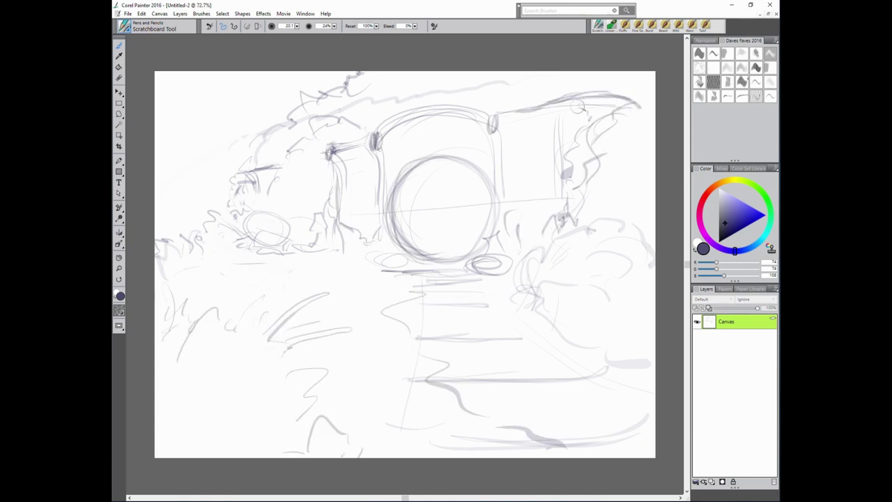
drag(563, 103, 564, 120)
drag(420, 125, 421, 136)
key(ctrl+z)
Sketch arched and round windows on both sides of the door with guide lines.
drag(499, 138, 553, 126)
drag(354, 178, 383, 161)
drag(341, 180, 342, 222)
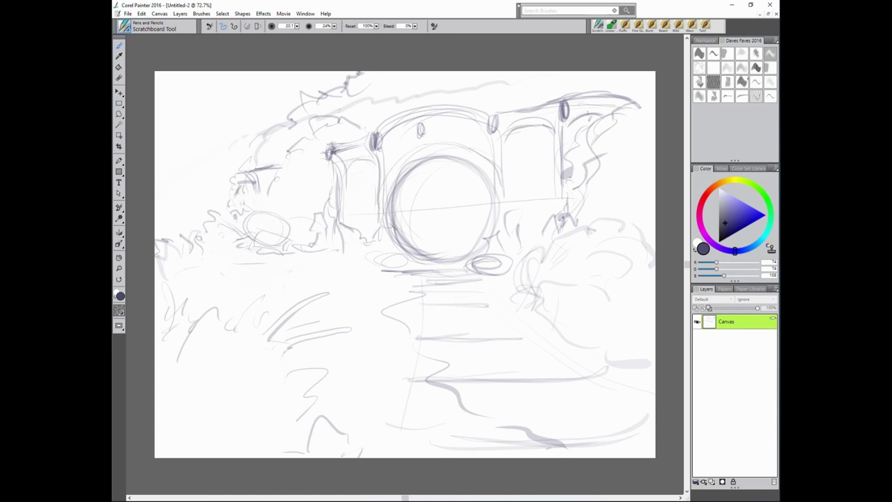
drag(520, 205, 547, 202)
mouse_move(511, 177)
mouse_down()
mouse_move(556, 147)
mouse_move(527, 172)
mouse_up()
drag(361, 184, 358, 186)
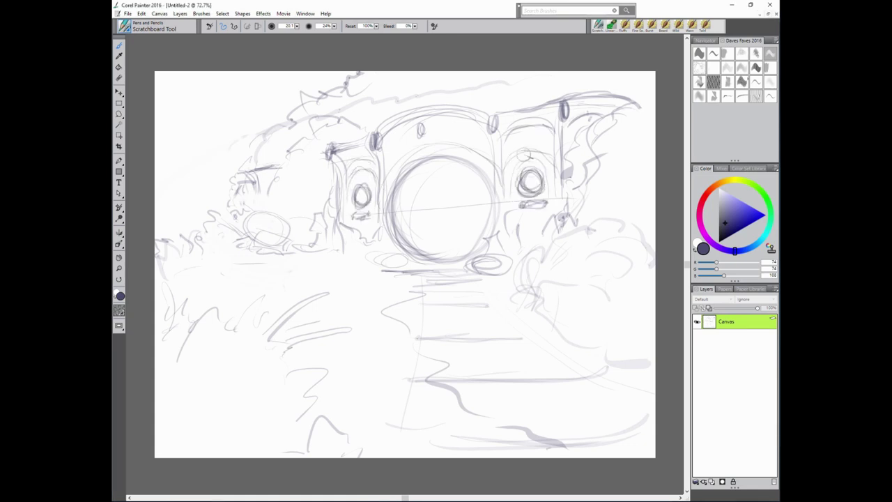
drag(504, 148, 543, 165)
drag(314, 171, 624, 133)
drag(354, 185, 370, 205)
Add foliage right of the door and extra arch lines above it.
drag(520, 230, 537, 245)
drag(596, 218, 627, 221)
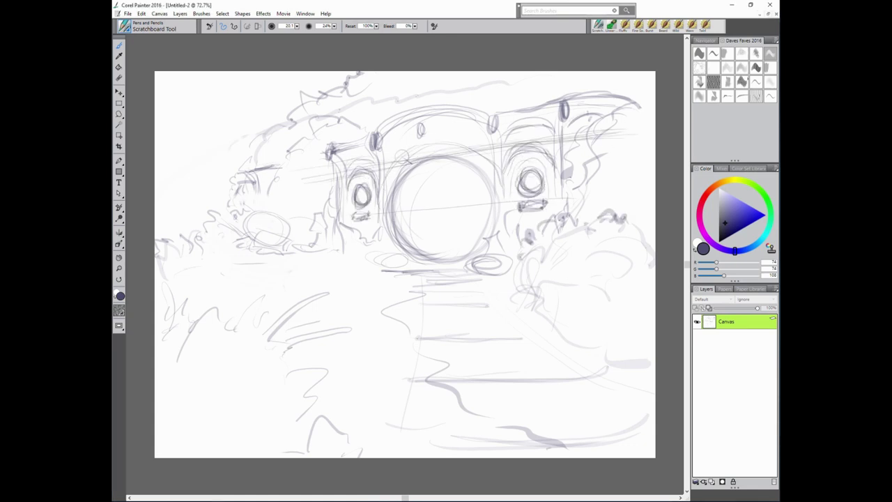
drag(383, 179, 492, 133)
drag(389, 139, 488, 131)
On a new layer, paint light teal foliage at the upper left.
key(ctrl+shift+n)
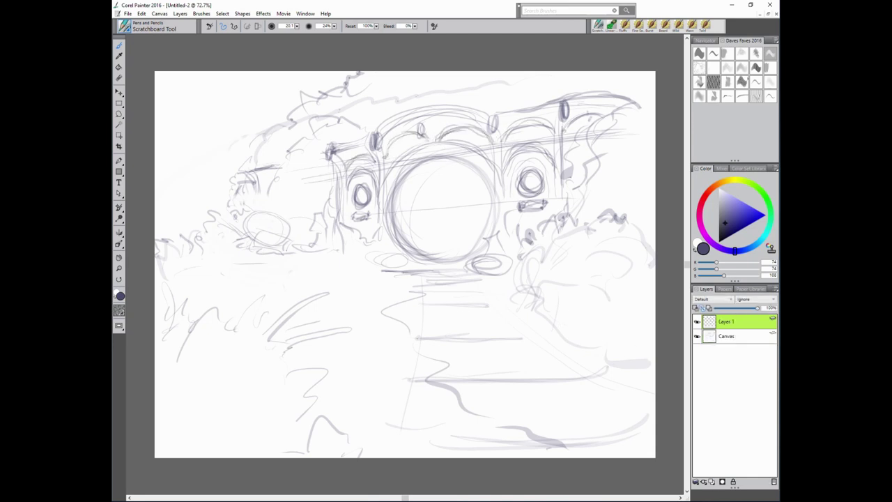
click(759, 241)
click(730, 209)
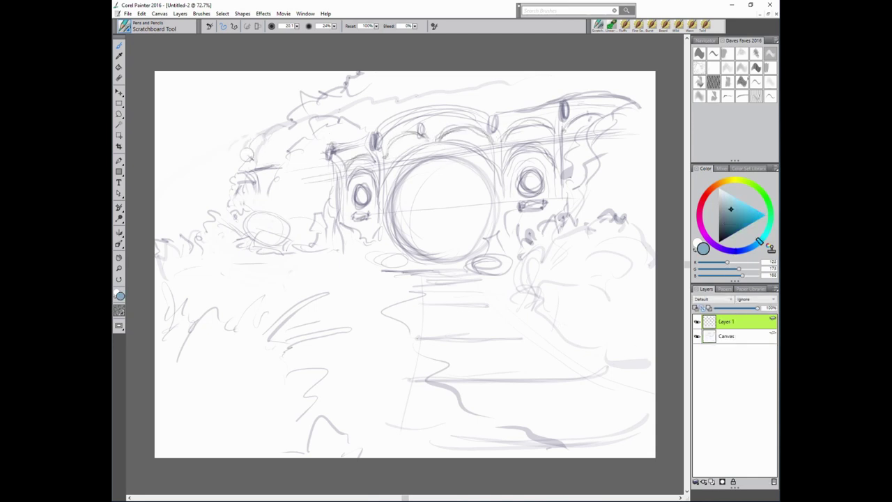
drag(242, 157, 250, 163)
drag(249, 31, 280, 31)
mouse_move(252, 159)
mouse_down()
mouse_move(262, 149)
mouse_move(251, 151)
mouse_move(303, 128)
mouse_move(314, 86)
mouse_move(365, 70)
mouse_move(328, 100)
mouse_up()
Layer green and dark teal leaves into the upper-left foliage.
click(771, 214)
alt+click(275, 129)
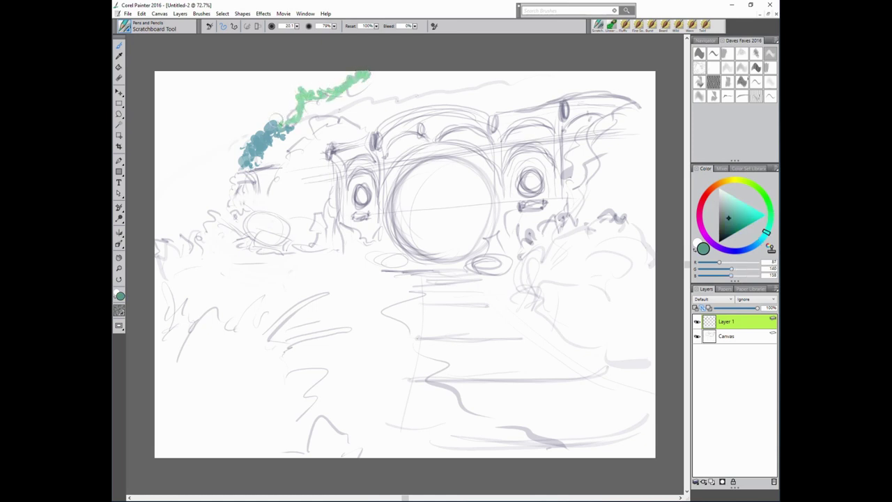
mouse_move(310, 162)
mouse_down()
mouse_move(326, 169)
mouse_move(337, 201)
mouse_move(286, 195)
mouse_move(317, 184)
mouse_move(268, 198)
mouse_move(299, 140)
mouse_move(293, 199)
mouse_move(335, 202)
mouse_move(311, 155)
mouse_move(354, 143)
mouse_move(313, 140)
mouse_move(334, 128)
mouse_move(365, 136)
mouse_move(342, 110)
mouse_move(374, 99)
mouse_move(289, 131)
mouse_up()
alt+click(325, 104)
alt+click(340, 99)
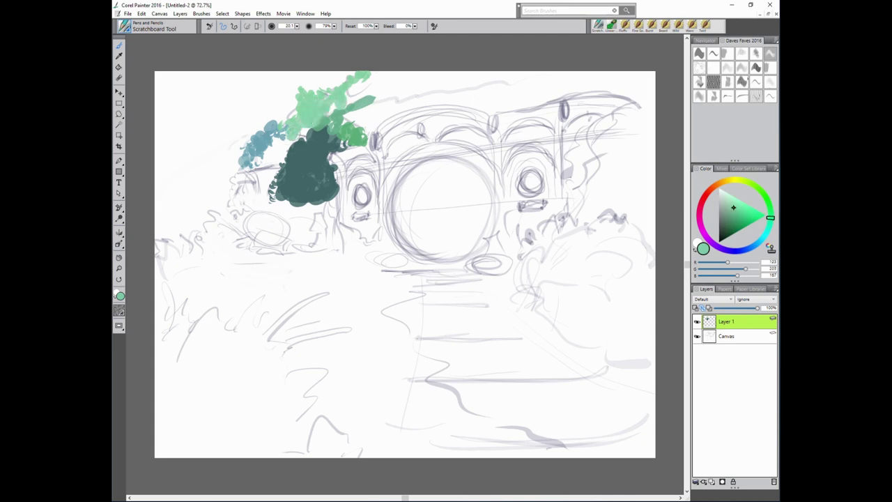
alt+click(307, 174)
mouse_move(279, 167)
mouse_down()
mouse_move(254, 153)
mouse_move(314, 129)
mouse_up()
alt+click(300, 136)
Paint a purple roofline, a brown post and black shading along the arch.
click(703, 233)
drag(244, 173, 282, 166)
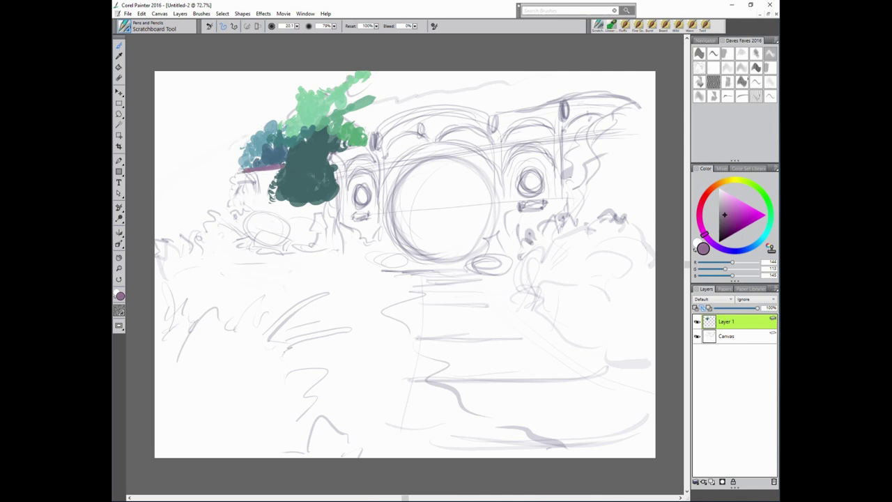
drag(704, 235, 710, 187)
drag(332, 163, 339, 223)
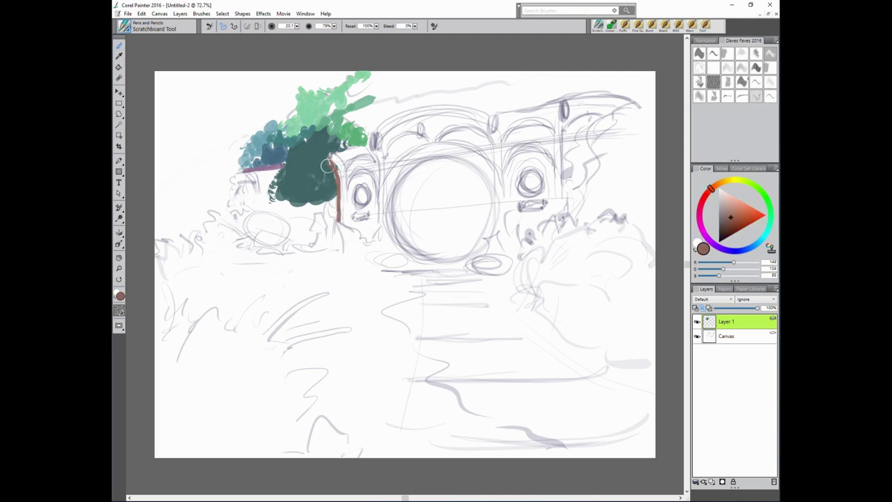
mouse_move(335, 162)
mouse_down()
mouse_move(366, 148)
mouse_move(352, 172)
mouse_move(373, 166)
mouse_move(347, 156)
mouse_move(410, 127)
mouse_move(480, 130)
mouse_move(404, 121)
mouse_move(449, 118)
mouse_move(480, 127)
mouse_up()
mouse_move(432, 145)
mouse_down()
mouse_move(488, 126)
mouse_move(496, 143)
mouse_move(490, 119)
mouse_up()
Finish the black arch top and paint pinkish-brown rooflines across the buildings.
drag(436, 130, 491, 116)
click(724, 203)
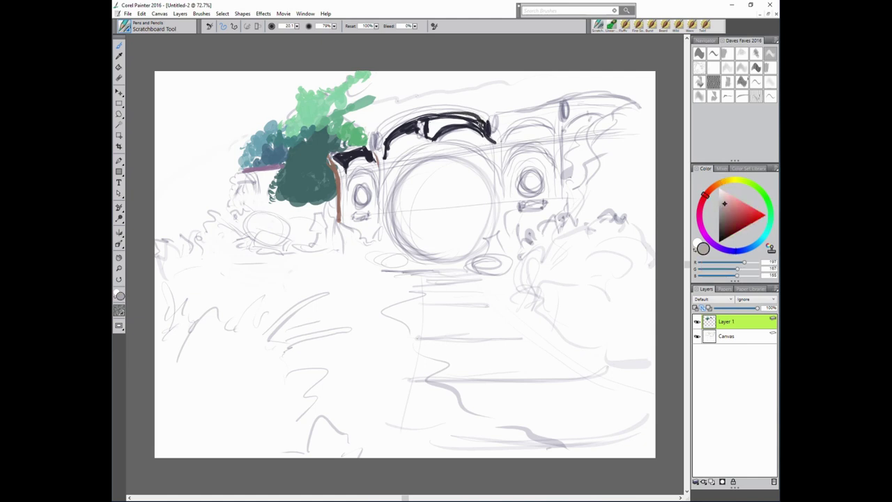
mouse_move(380, 132)
mouse_down()
mouse_move(457, 103)
mouse_move(493, 120)
mouse_up()
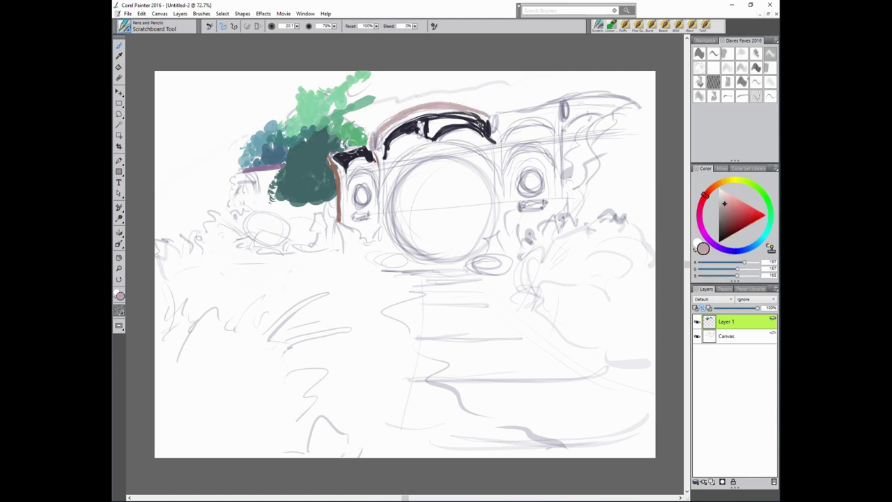
drag(326, 156, 371, 146)
mouse_move(494, 118)
mouse_down()
mouse_move(591, 98)
mouse_move(625, 104)
mouse_up()
Paint light beige columns on the right and central buildings.
alt+click(587, 118)
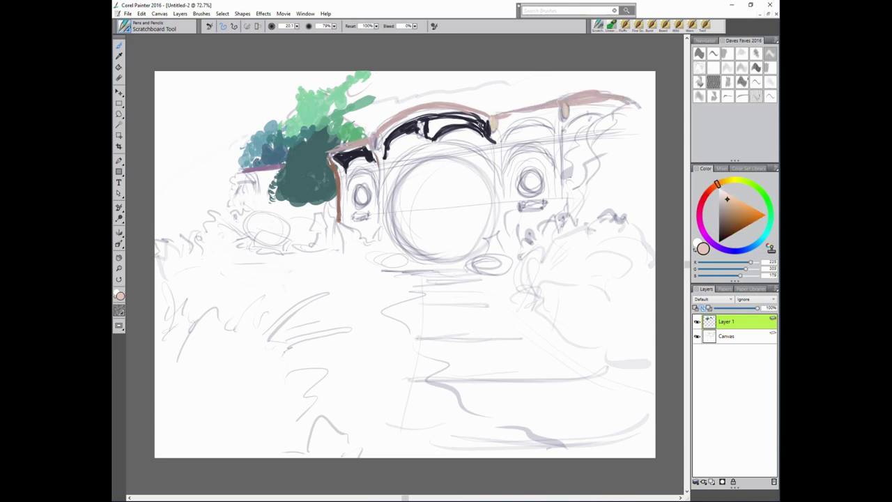
drag(564, 110, 561, 188)
drag(380, 175, 382, 226)
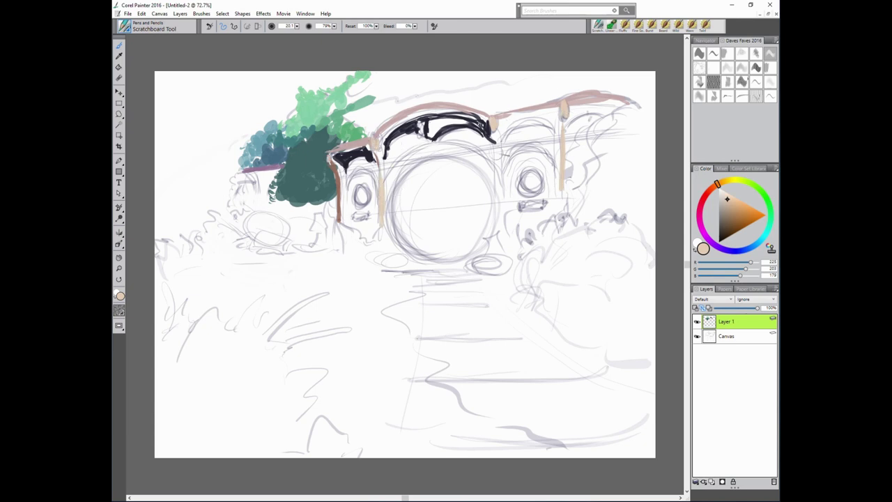
drag(499, 143, 498, 208)
Paint a thick mauve rim around the round door.
alt+click(446, 104)
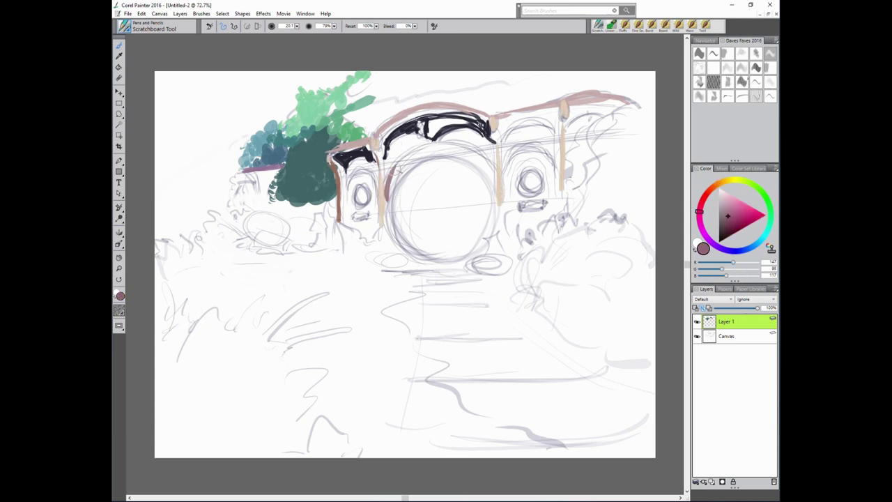
drag(386, 202, 471, 146)
mouse_move(390, 179)
mouse_down()
mouse_move(474, 148)
mouse_move(496, 186)
mouse_move(481, 157)
mouse_up()
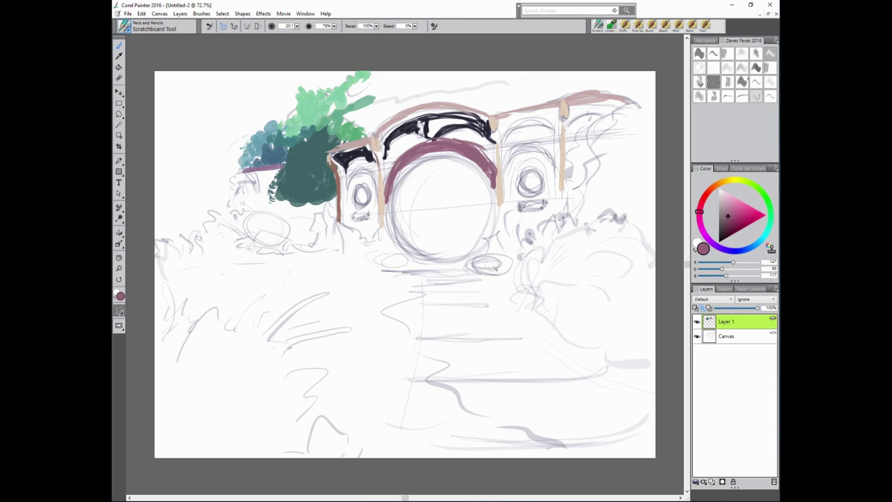
mouse_move(496, 206)
mouse_down()
mouse_move(471, 255)
mouse_move(435, 260)
mouse_up()
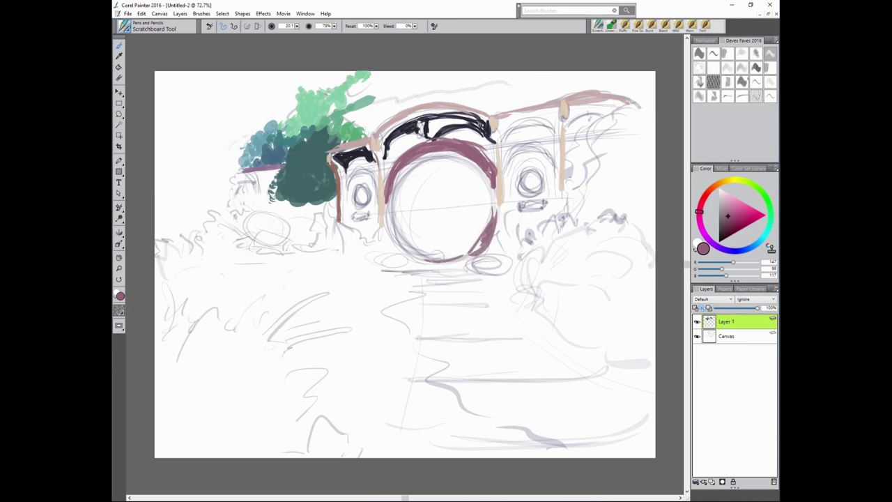
Fill the door's interior with near-black and dark bluish-grey shading.
alt+click(392, 148)
drag(400, 177, 473, 162)
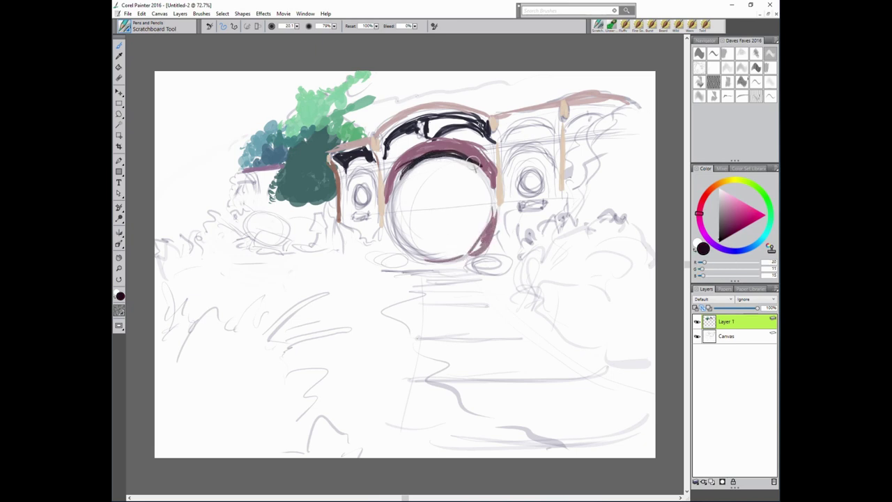
alt+click(532, 178)
mouse_move(413, 162)
mouse_down()
mouse_move(396, 230)
mouse_move(426, 255)
mouse_move(408, 220)
mouse_move(432, 244)
mouse_up()
mouse_move(414, 215)
mouse_down()
mouse_move(453, 164)
mouse_move(408, 184)
mouse_move(408, 236)
mouse_up()
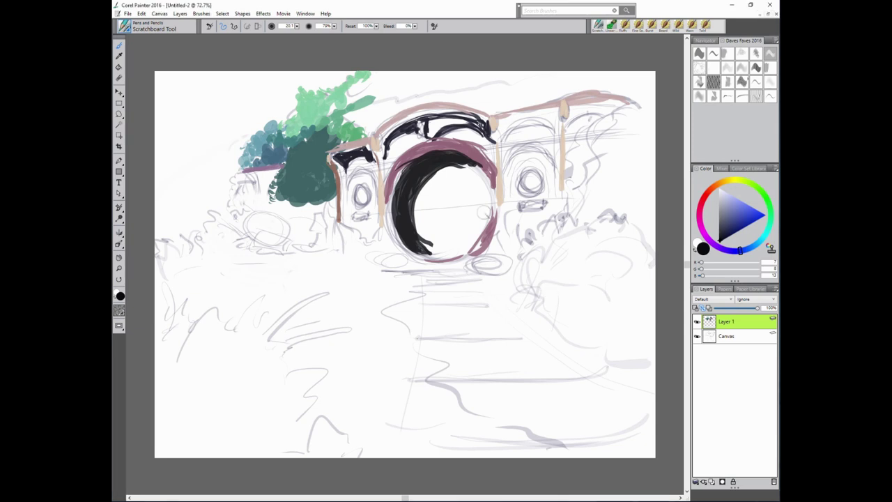
mouse_move(336, 227)
mouse_down()
mouse_move(341, 246)
mouse_move(380, 235)
mouse_move(375, 248)
mouse_move(401, 264)
mouse_up()
Paint salmon planters below the door and a teal inner edge up the door.
alt+click(340, 232)
click(706, 194)
mouse_move(469, 259)
mouse_down()
mouse_move(493, 271)
mouse_move(481, 275)
mouse_move(498, 275)
mouse_move(496, 249)
mouse_move(487, 255)
mouse_up()
alt+click(336, 201)
alt+click(317, 209)
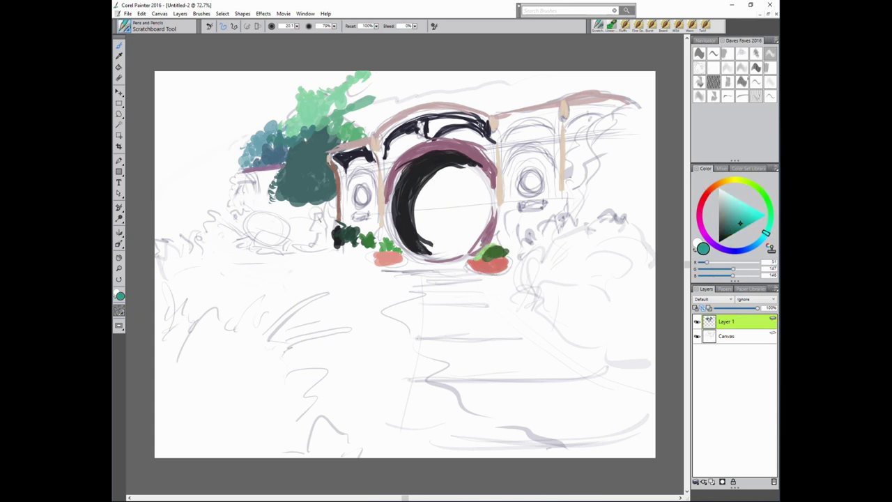
drag(483, 184, 466, 240)
mouse_move(479, 169)
mouse_down()
mouse_move(492, 230)
mouse_move(463, 255)
mouse_move(439, 258)
mouse_move(431, 248)
mouse_up()
Fill the round door with dark and lighter teal vertical plank strokes.
alt+click(300, 178)
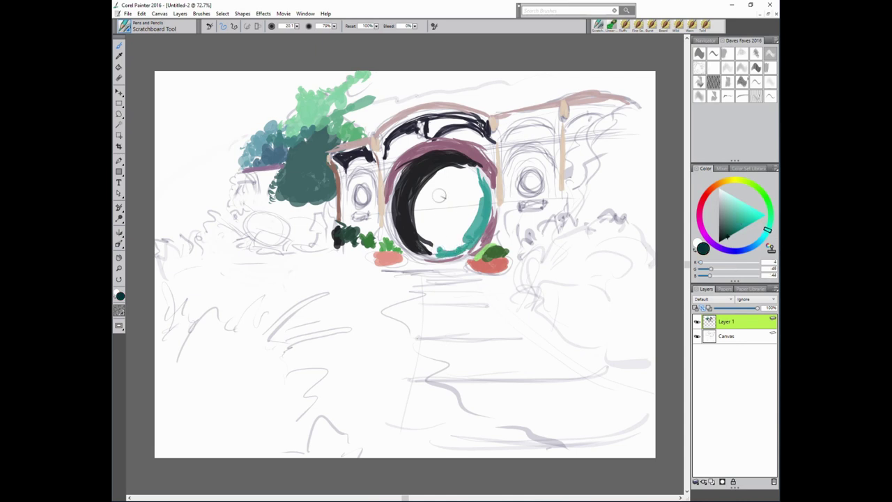
mouse_move(430, 187)
mouse_down()
mouse_move(425, 237)
mouse_move(434, 248)
mouse_move(459, 164)
mouse_move(422, 230)
mouse_up()
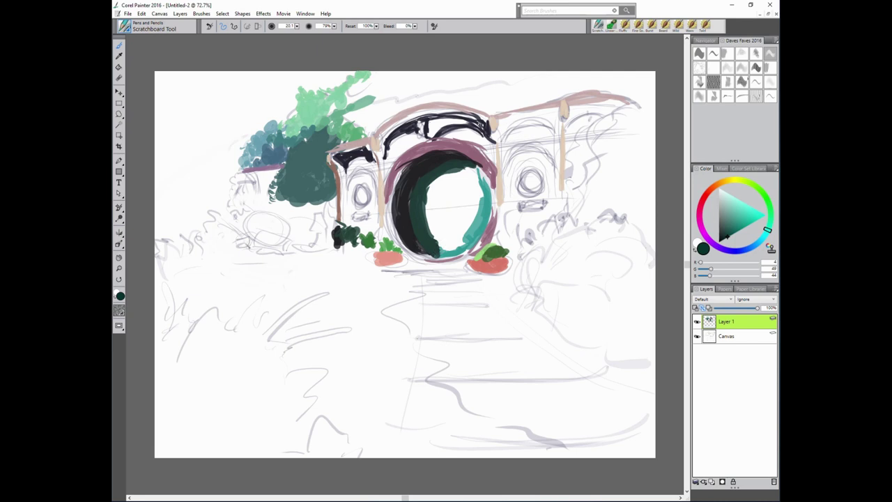
drag(443, 192, 446, 247)
mouse_move(432, 167)
mouse_down()
mouse_move(428, 234)
mouse_move(451, 255)
mouse_up()
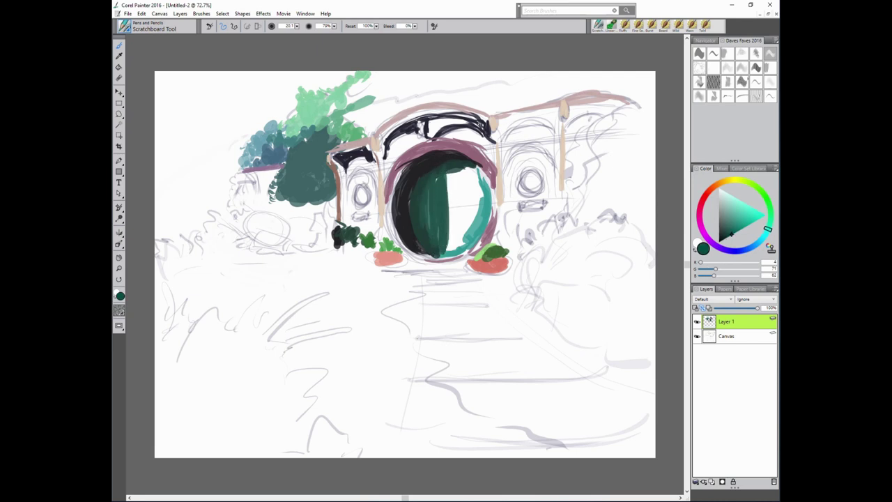
mouse_move(448, 175)
mouse_down()
mouse_move(453, 251)
mouse_move(464, 246)
mouse_up()
drag(471, 157, 467, 237)
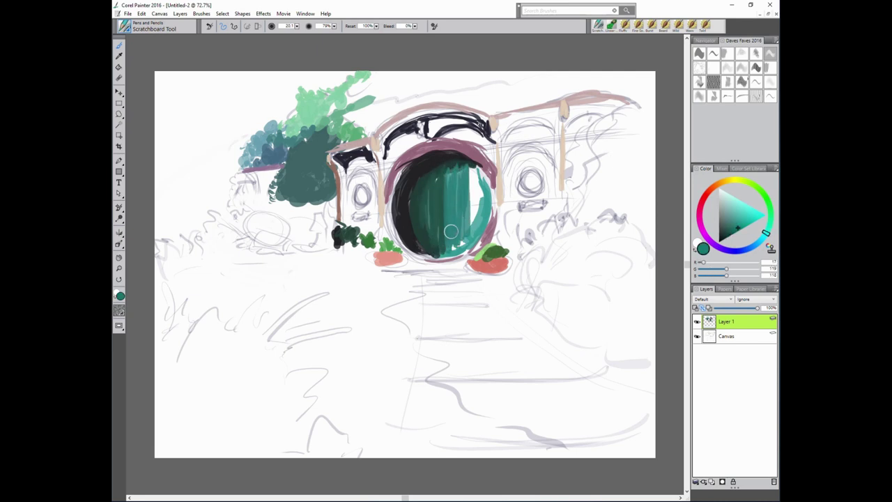
alt+click(433, 170)
mouse_move(477, 163)
mouse_down()
mouse_move(478, 234)
mouse_move(488, 213)
mouse_up()
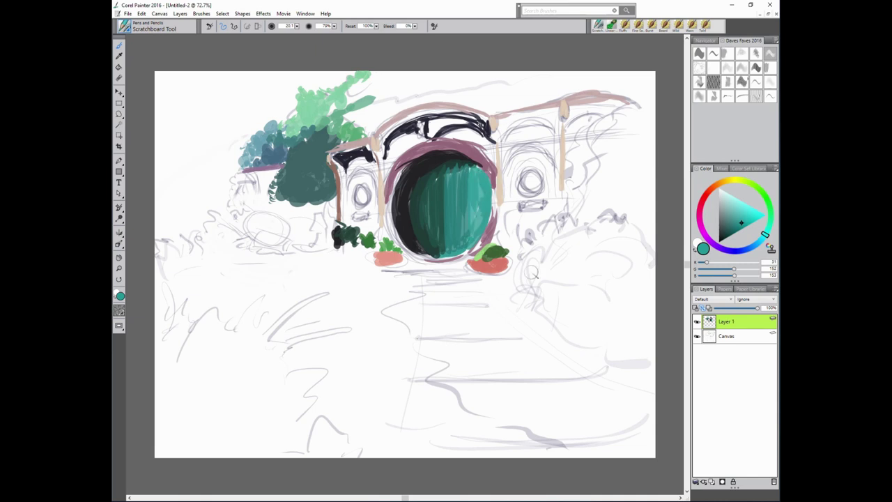
Paint the right round window blue and the left window near-black with a dusty pink edge.
click(747, 248)
click(745, 206)
drag(529, 178, 531, 184)
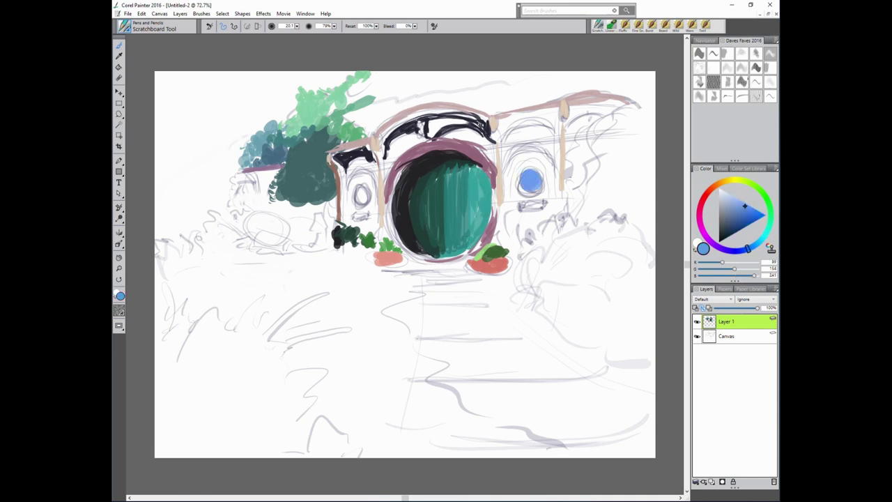
alt+click(401, 210)
mouse_move(360, 193)
mouse_down()
mouse_move(352, 208)
mouse_move(369, 174)
mouse_move(375, 204)
mouse_up()
alt+click(382, 162)
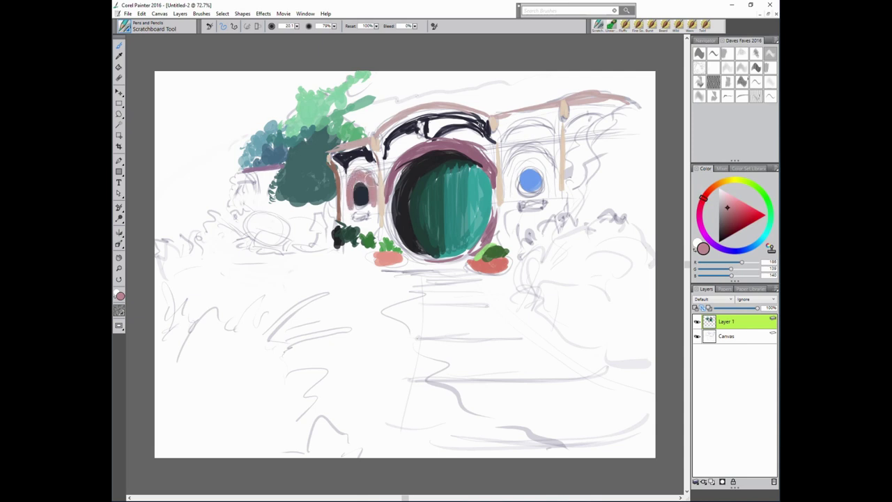
alt+click(394, 173)
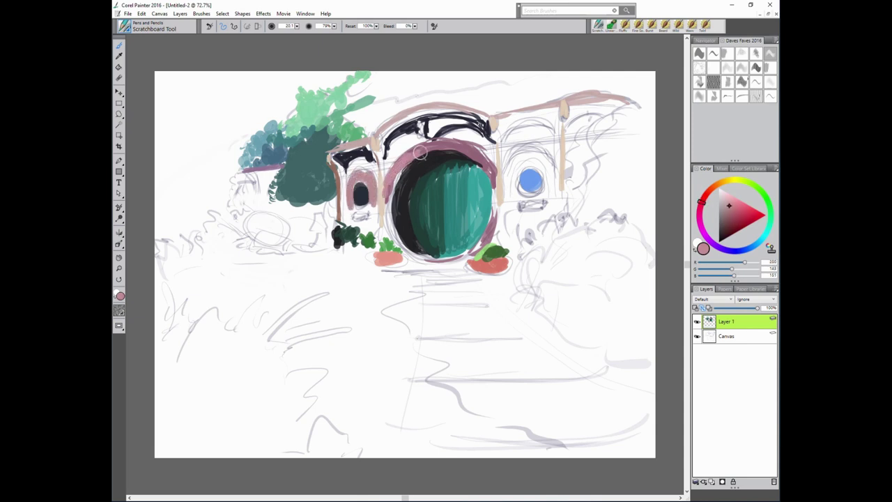
Darken the door's lower-right rim reddish-brown and its left side near-black.
alt+click(491, 170)
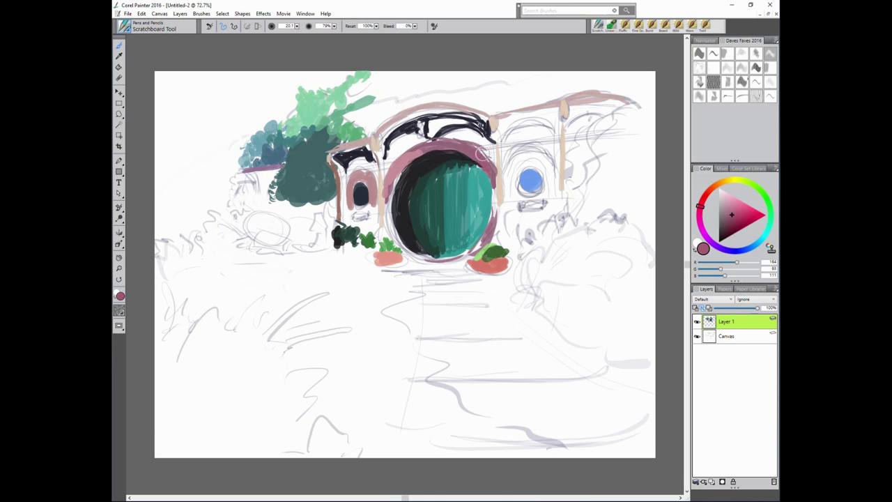
alt+click(413, 169)
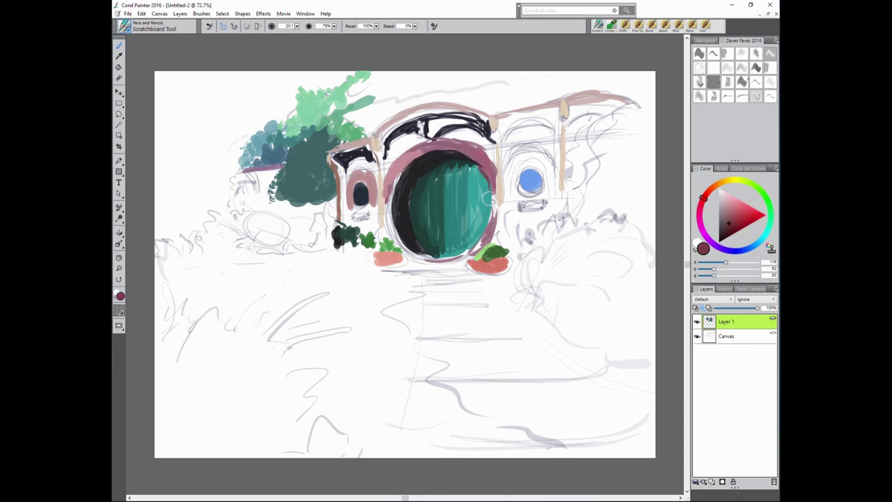
drag(489, 214, 469, 254)
alt+click(414, 167)
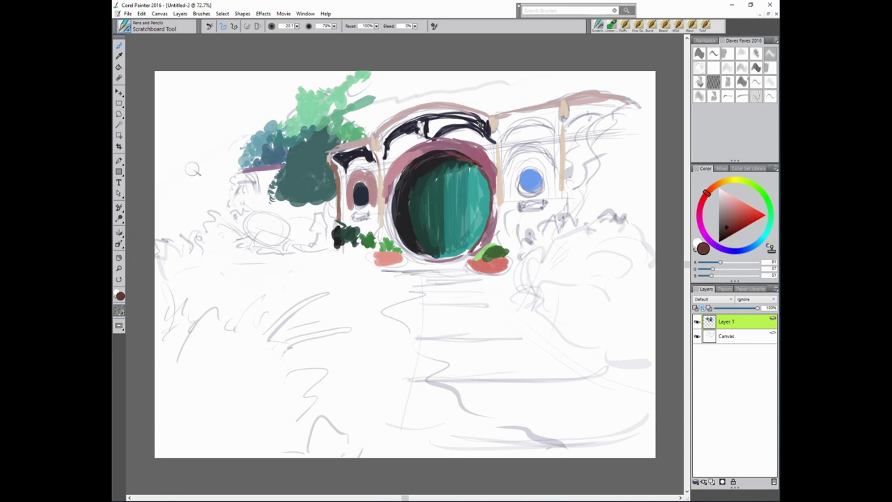
alt+click(407, 203)
drag(407, 203, 418, 230)
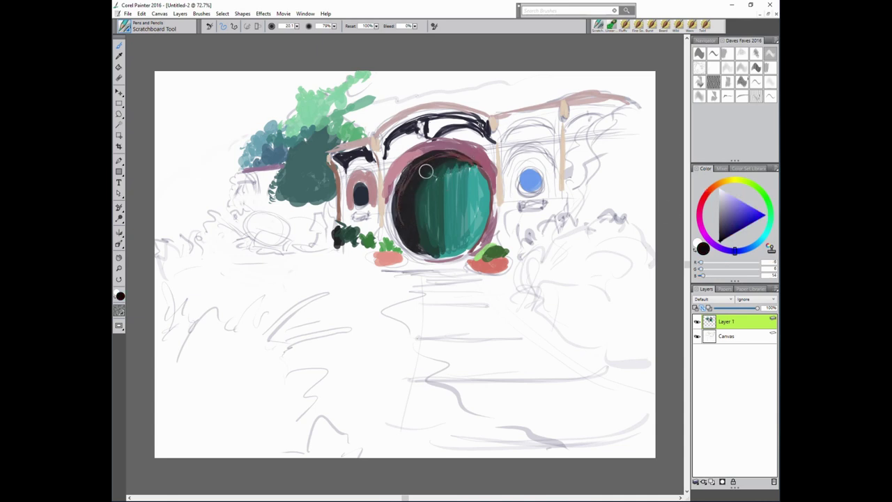
drag(424, 172, 426, 216)
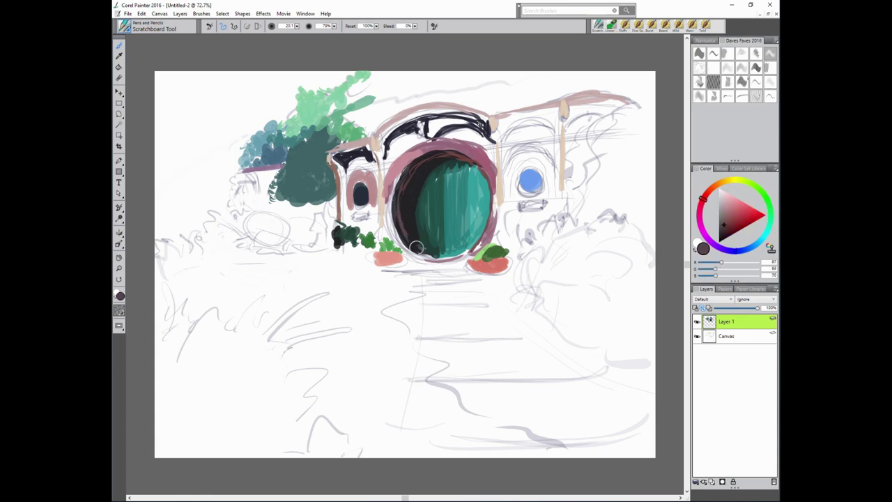
Paint mauve along the door's lower-left rim, trying several reddish and mauve colours.
alt+click(411, 190)
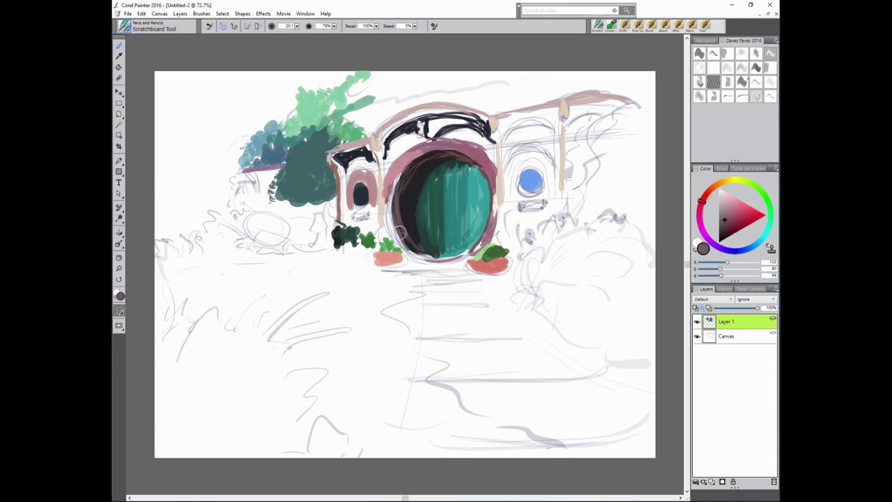
alt+click(404, 182)
alt+click(399, 212)
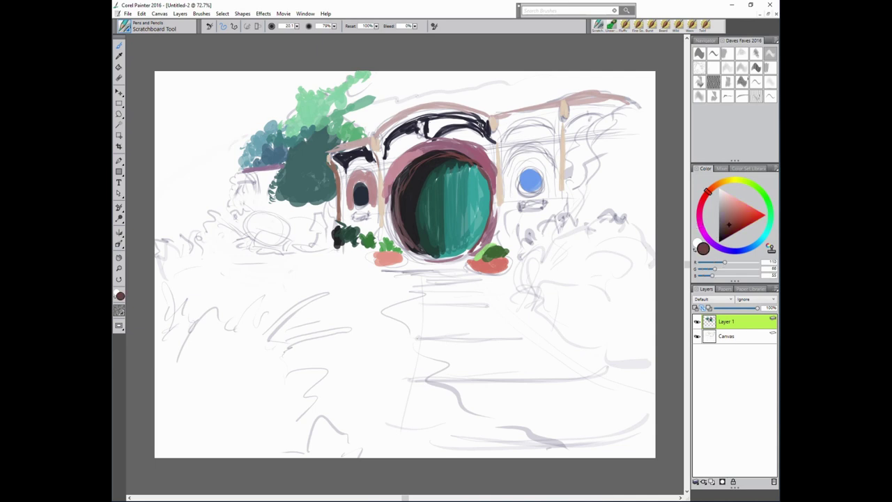
alt+click(399, 170)
drag(382, 213, 388, 250)
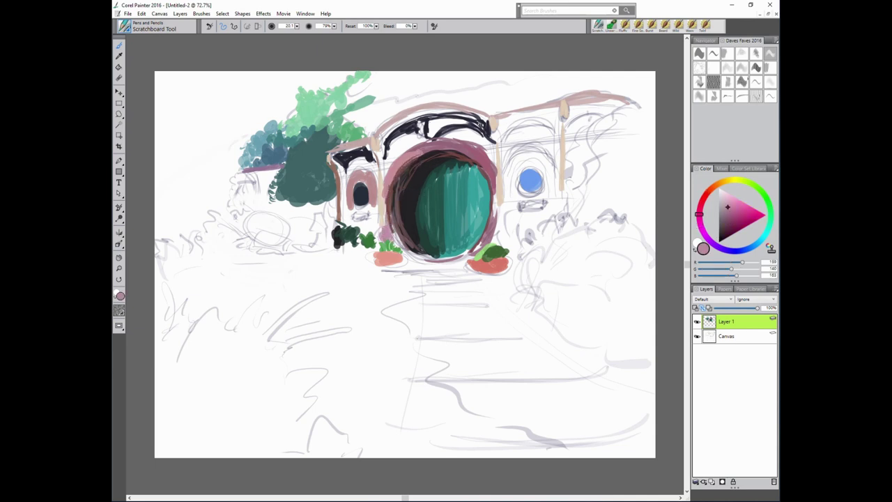
alt+click(424, 252)
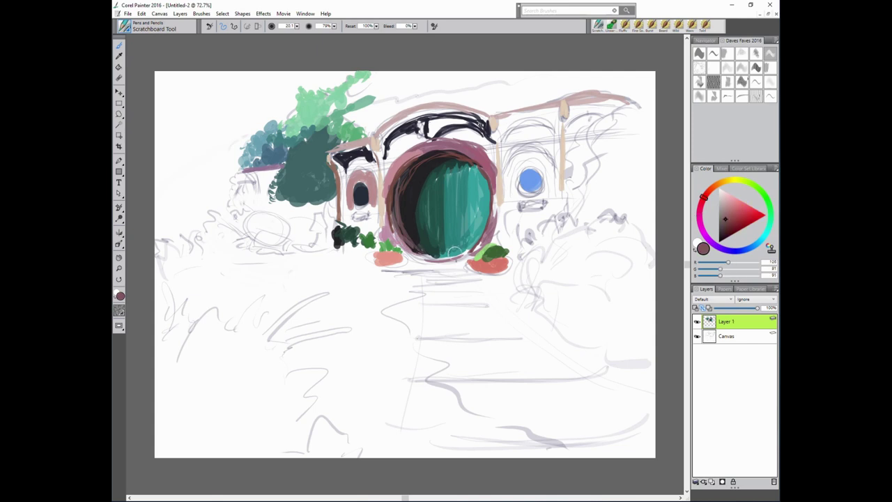
alt+click(455, 246)
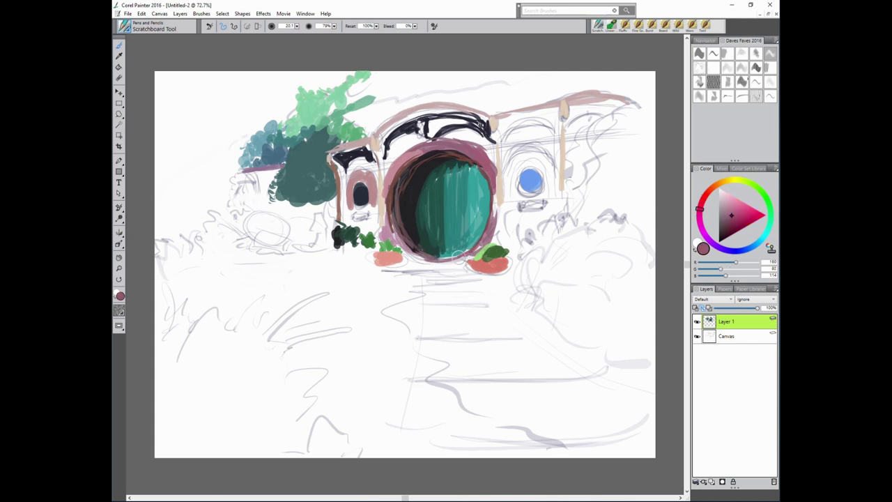
alt+click(459, 259)
Shade the door's bottom edge navy, paint yellow right of the door, and tan on the far-right wall.
drag(398, 252, 446, 262)
alt+click(562, 132)
mouse_move(493, 207)
mouse_down()
mouse_move(502, 237)
mouse_move(520, 216)
mouse_move(552, 230)
mouse_move(569, 206)
mouse_up()
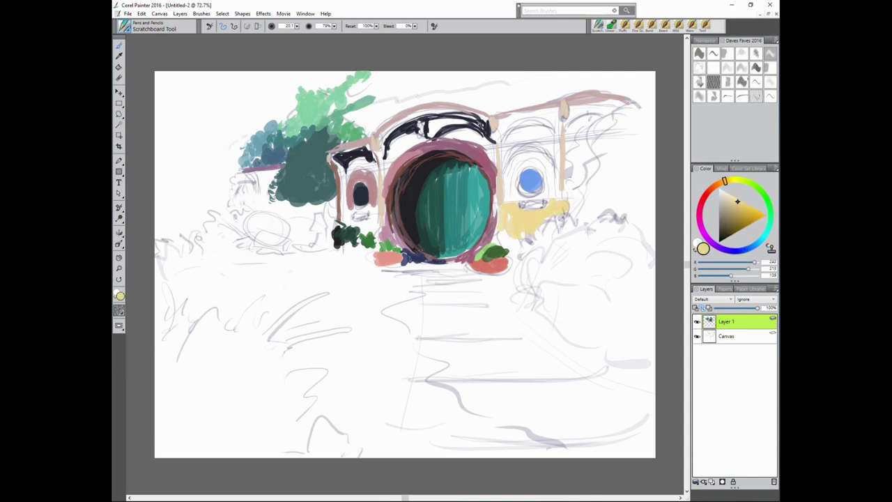
alt+click(563, 125)
drag(586, 120, 572, 156)
mouse_move(586, 118)
mouse_down()
mouse_move(573, 188)
mouse_move(585, 195)
mouse_up()
mouse_move(589, 137)
mouse_down()
mouse_move(578, 195)
mouse_move(584, 163)
mouse_move(578, 178)
mouse_up()
Add light tan and pale yellow strokes above and left of the blue window.
alt+click(582, 160)
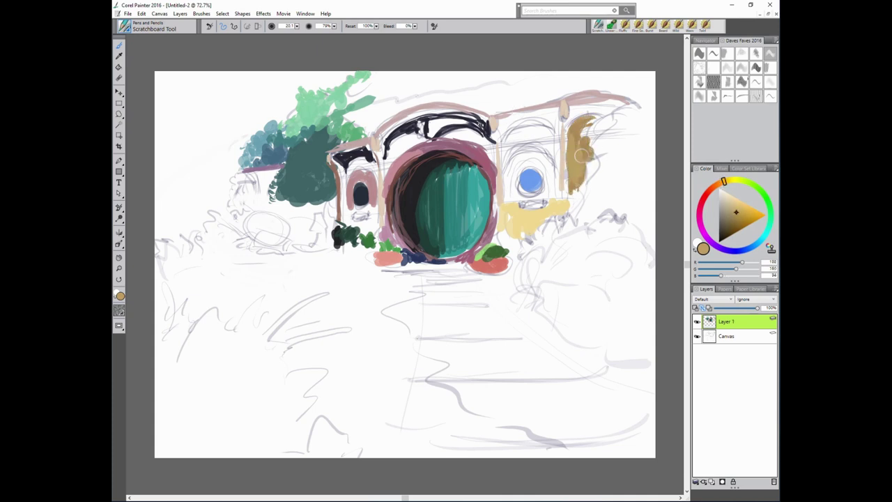
alt+click(582, 157)
mouse_move(533, 122)
mouse_down()
mouse_move(537, 136)
mouse_move(554, 138)
mouse_up()
drag(547, 131, 552, 159)
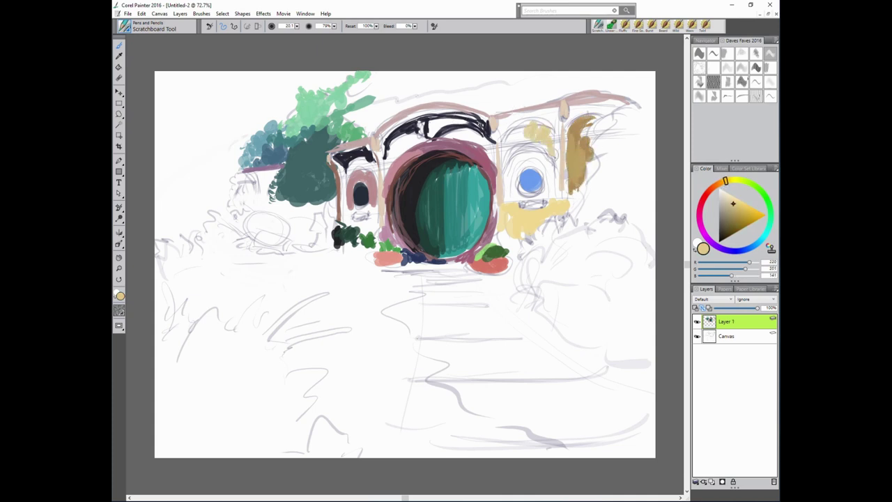
drag(521, 130, 511, 163)
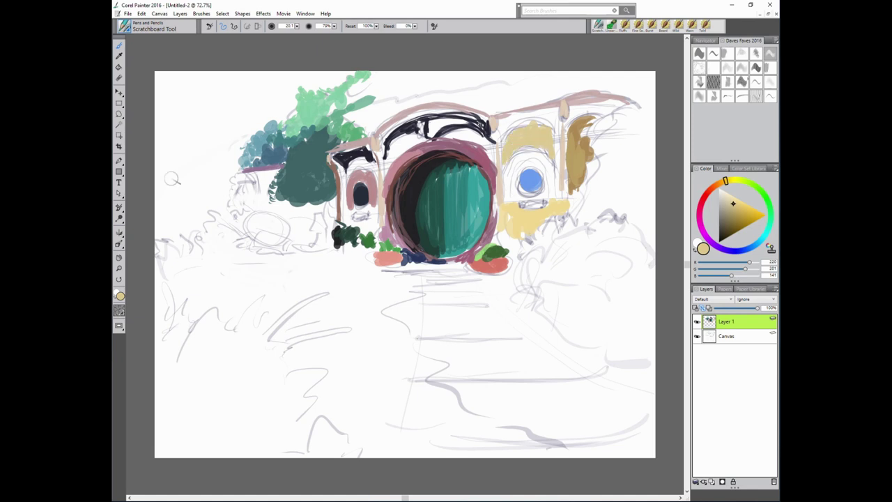
Cover the arch above the door with tan, then repaint it near-black.
alt+click(458, 134)
mouse_move(451, 136)
mouse_down()
mouse_move(474, 129)
mouse_move(496, 157)
mouse_up()
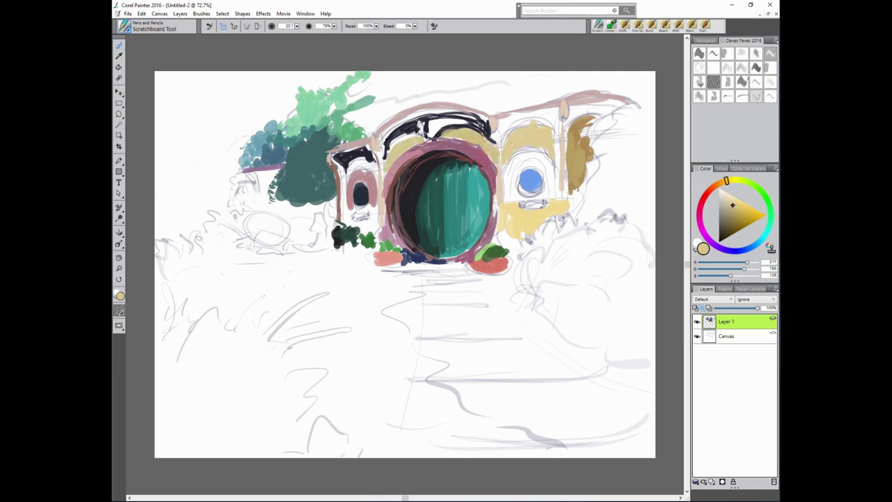
alt+click(424, 137)
mouse_move(380, 164)
mouse_down()
mouse_move(446, 118)
mouse_move(484, 127)
mouse_up()
click(710, 188)
click(729, 224)
alt+click(397, 143)
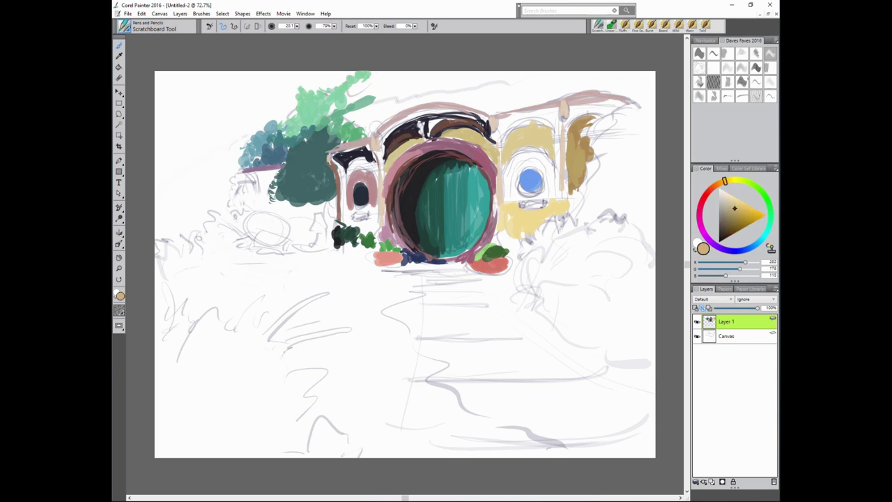
click(705, 194)
click(725, 230)
Paint dark brown over the right arches and dark strokes down the right window's edges.
mouse_move(499, 139)
mouse_down()
mouse_move(520, 120)
mouse_move(607, 111)
mouse_move(619, 101)
mouse_up()
drag(572, 127, 610, 110)
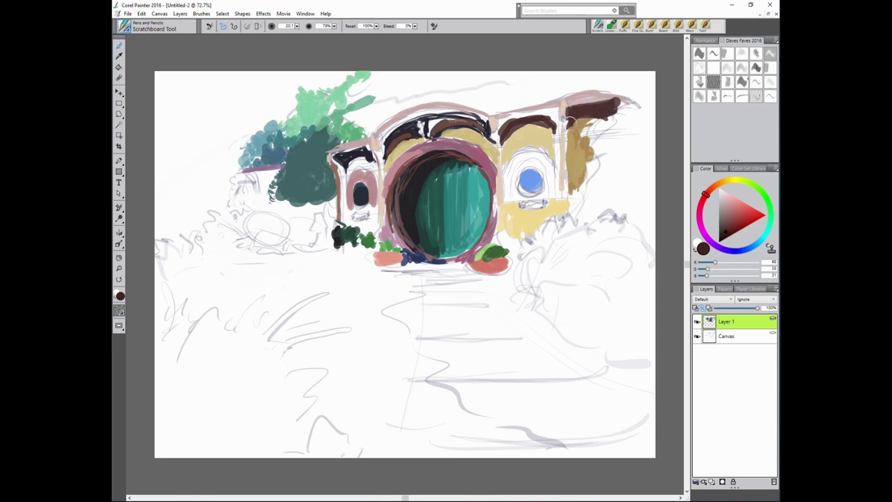
drag(566, 131, 568, 198)
drag(506, 146, 506, 205)
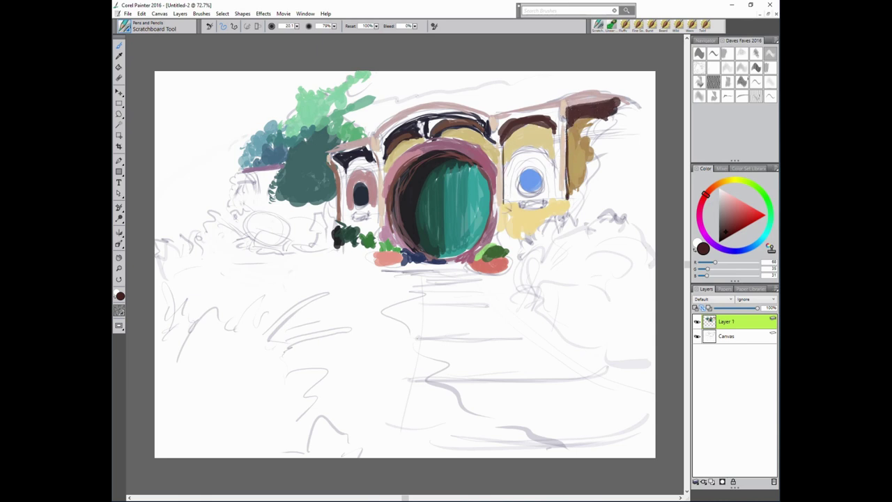
Add a pink-brown stroke on the door arch's left edge and a dark brown beam along the roofline.
alt+click(385, 158)
drag(383, 149, 387, 227)
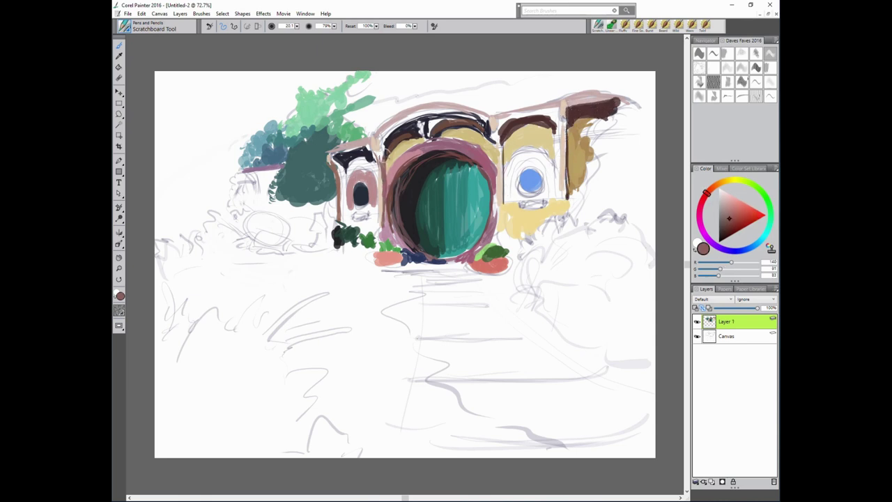
alt+click(411, 129)
mouse_move(381, 144)
mouse_down()
mouse_move(418, 114)
mouse_move(481, 120)
mouse_move(616, 105)
mouse_up()
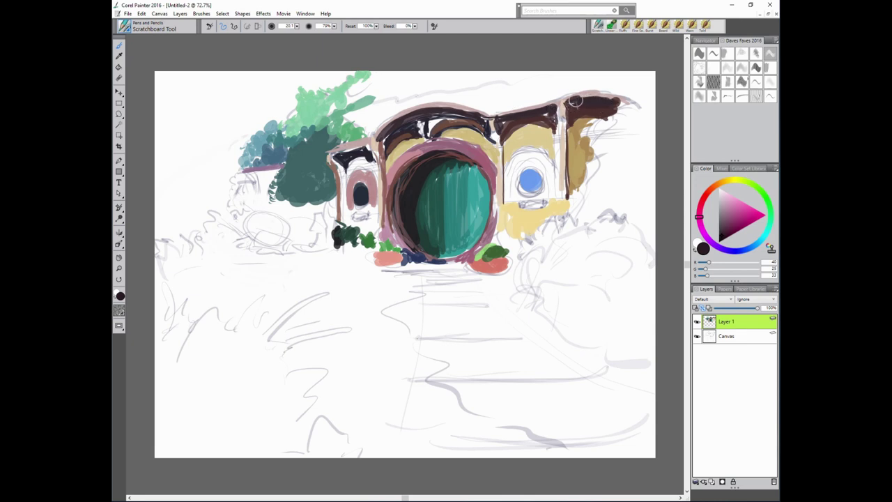
Touch light pink onto the roof edge, then cover the light streaks above the door near-black.
alt+click(632, 83)
drag(503, 133, 486, 125)
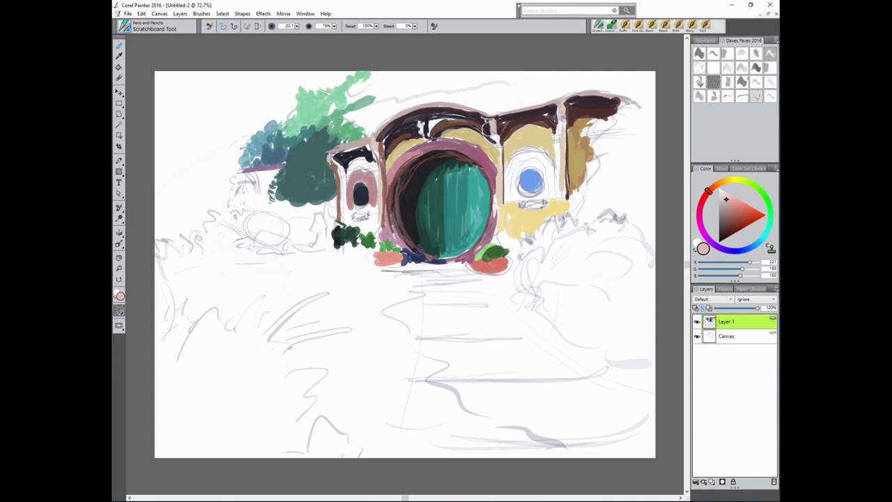
alt+click(432, 120)
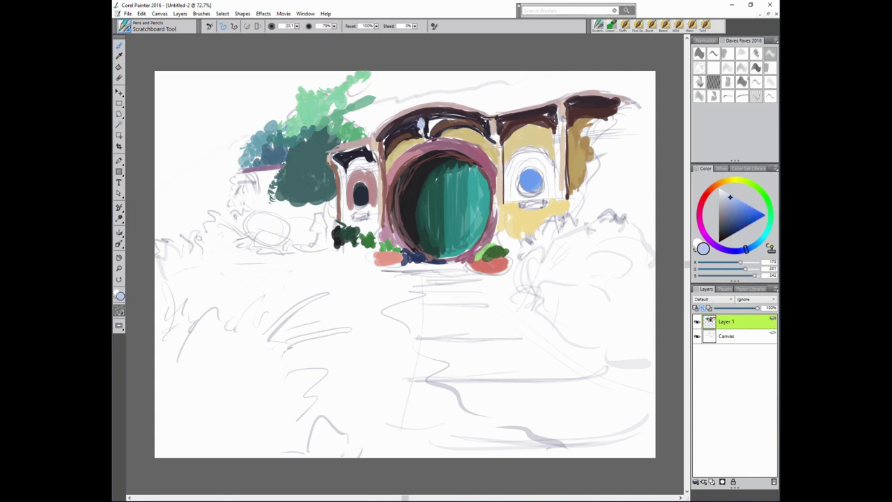
alt+click(419, 128)
alt+click(423, 125)
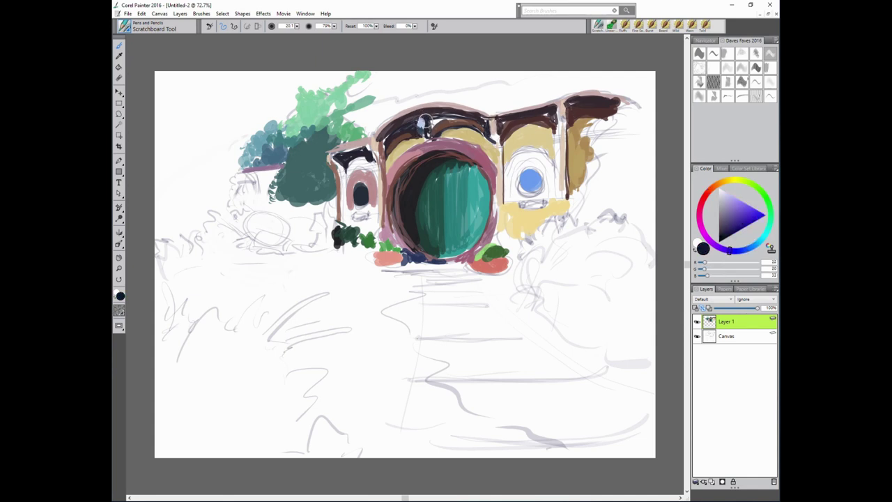
mouse_move(440, 120)
mouse_down()
mouse_move(460, 115)
mouse_move(428, 113)
mouse_move(389, 137)
mouse_up()
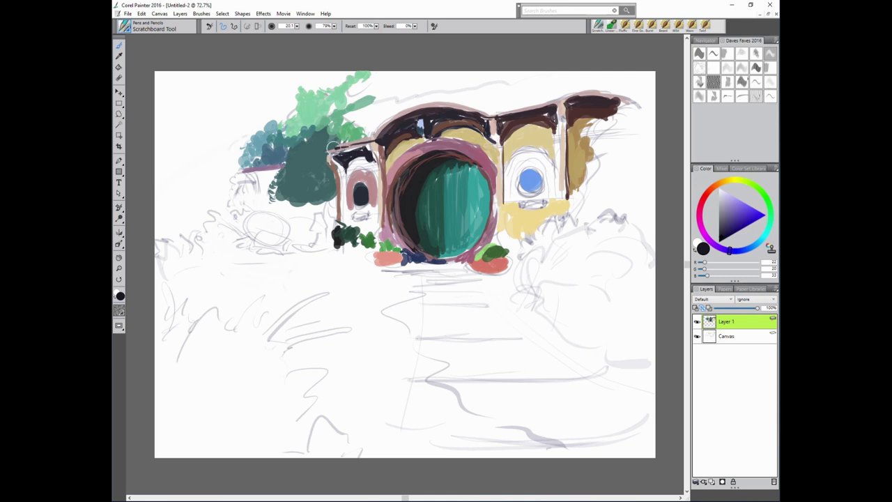
Darken the roof edge above the left window and texture the left tree with dark teal.
drag(332, 145, 367, 148)
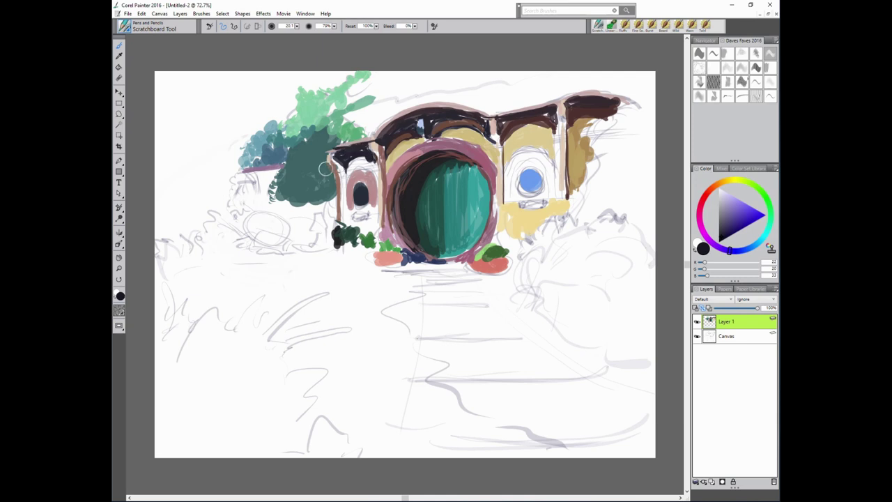
alt+click(387, 153)
drag(328, 165, 331, 187)
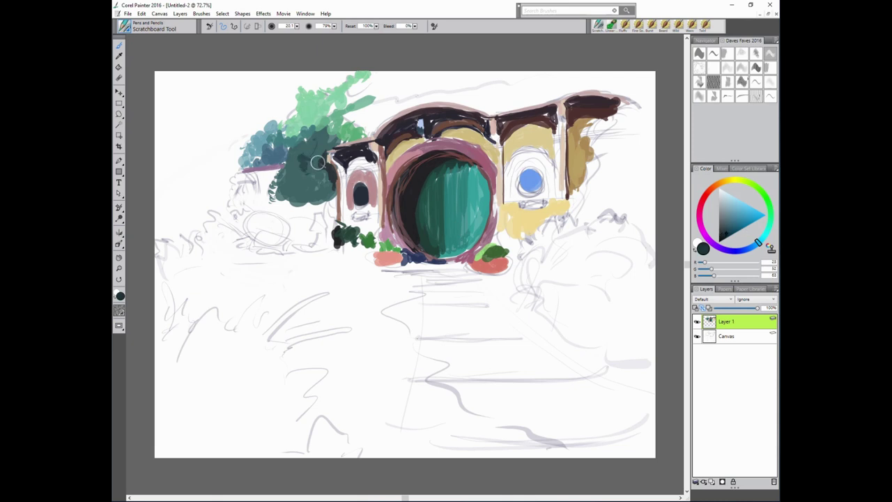
mouse_move(313, 158)
mouse_down()
mouse_move(315, 188)
mouse_move(335, 172)
mouse_up()
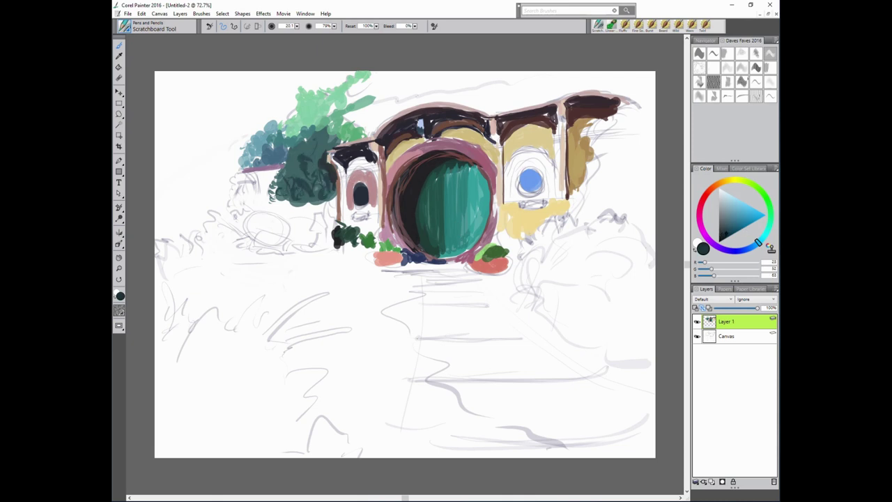
drag(758, 243, 749, 248)
mouse_move(289, 174)
mouse_down()
mouse_move(327, 143)
mouse_move(298, 190)
mouse_up()
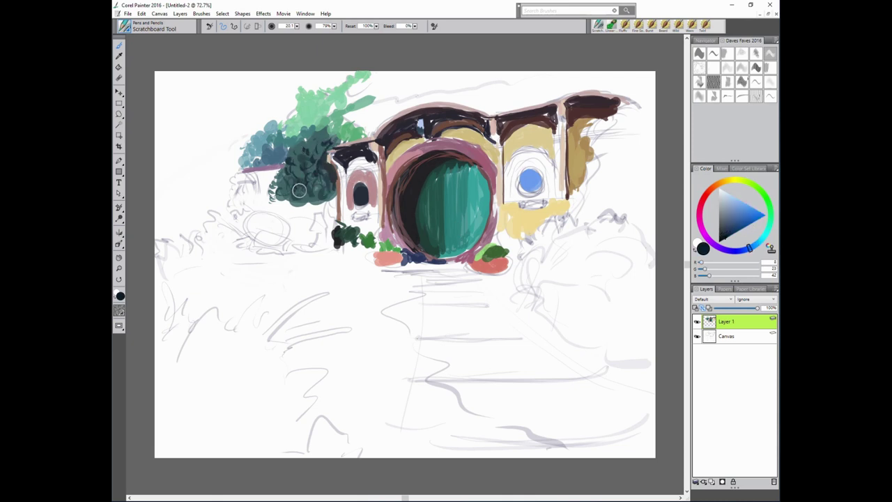
Paint light grey and muted purple strokes down the tree's left edge.
alt+click(312, 175)
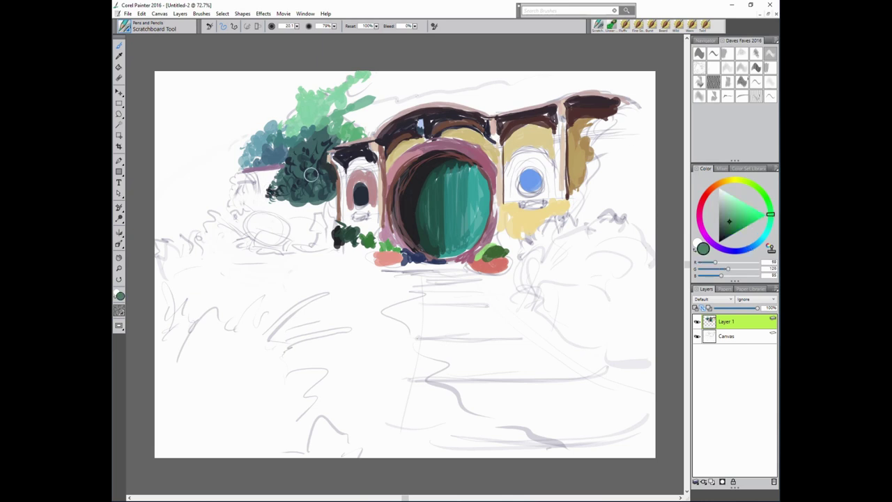
alt+click(261, 180)
mouse_move(265, 174)
mouse_down()
mouse_move(276, 182)
mouse_move(268, 171)
mouse_move(286, 163)
mouse_move(256, 202)
mouse_up()
alt+click(299, 164)
click(728, 214)
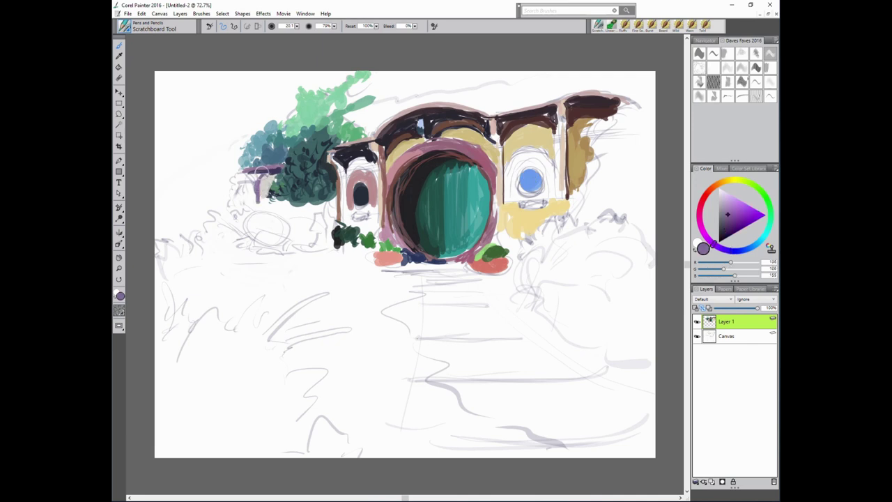
click(731, 221)
mouse_move(255, 172)
mouse_down()
mouse_move(252, 214)
mouse_move(242, 204)
mouse_up()
Add blue-purple and dark blue strokes at the tree's left edge.
click(736, 218)
click(730, 209)
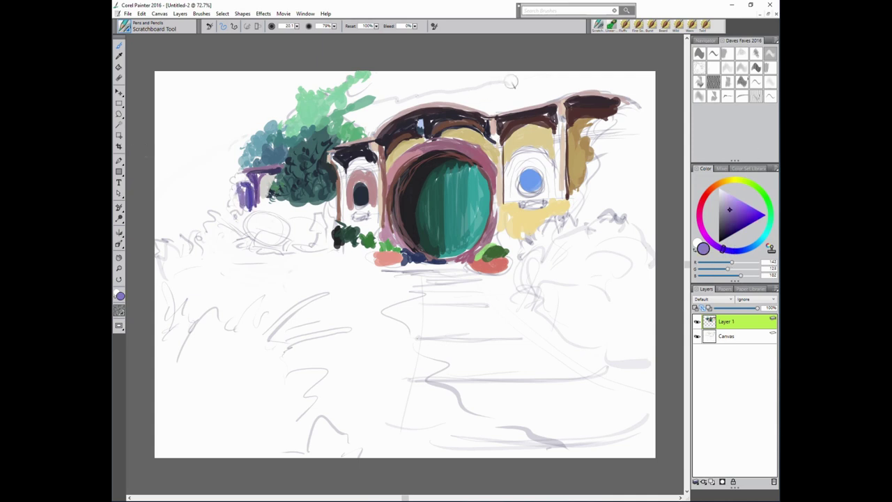
alt+click(360, 199)
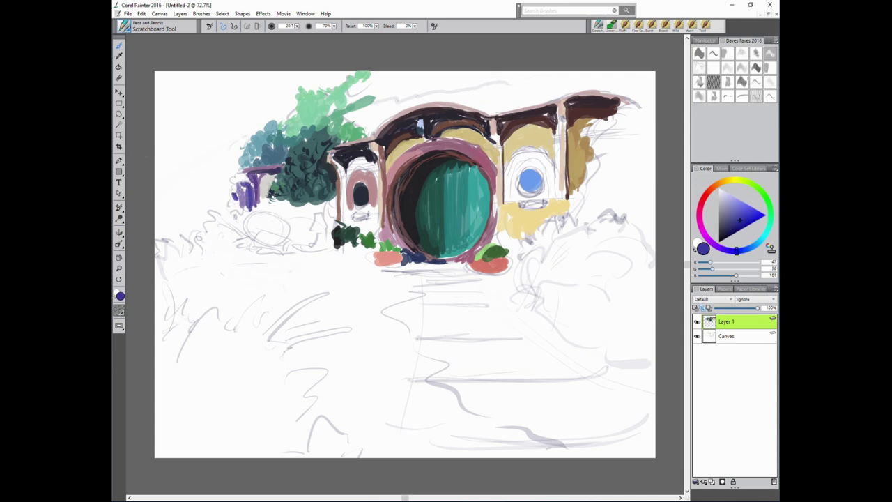
mouse_move(237, 181)
mouse_down()
mouse_move(230, 203)
mouse_move(230, 183)
mouse_move(247, 172)
mouse_move(234, 157)
mouse_move(230, 165)
mouse_up()
alt+click(355, 153)
Add green and dark blue-teal foliage strokes to the treetop.
alt+click(336, 117)
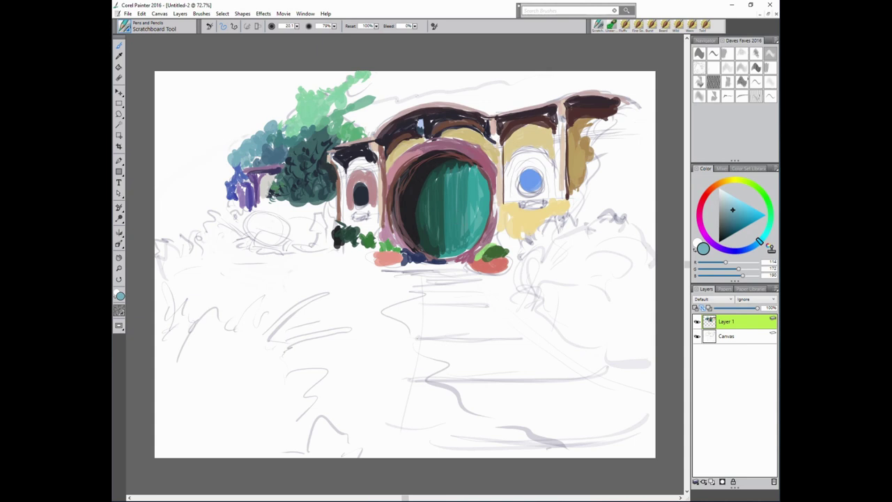
alt+click(335, 111)
mouse_move(376, 136)
mouse_down()
mouse_move(348, 112)
mouse_move(384, 87)
mouse_up()
drag(379, 119, 402, 102)
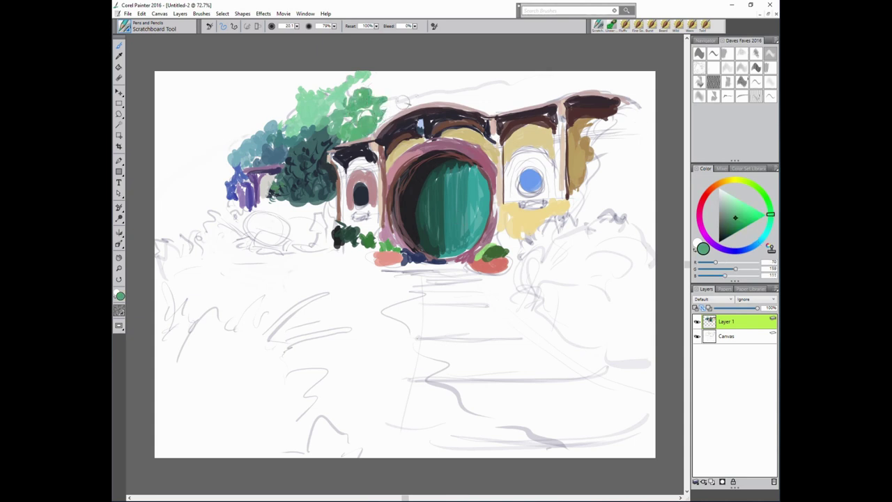
alt+click(299, 161)
mouse_move(342, 101)
mouse_down()
mouse_move(372, 74)
mouse_move(383, 111)
mouse_move(392, 75)
mouse_up()
Extend the treetop foliage rightward with yellow-green, mint and darker greens.
alt+click(439, 209)
alt+click(338, 113)
alt+click(352, 125)
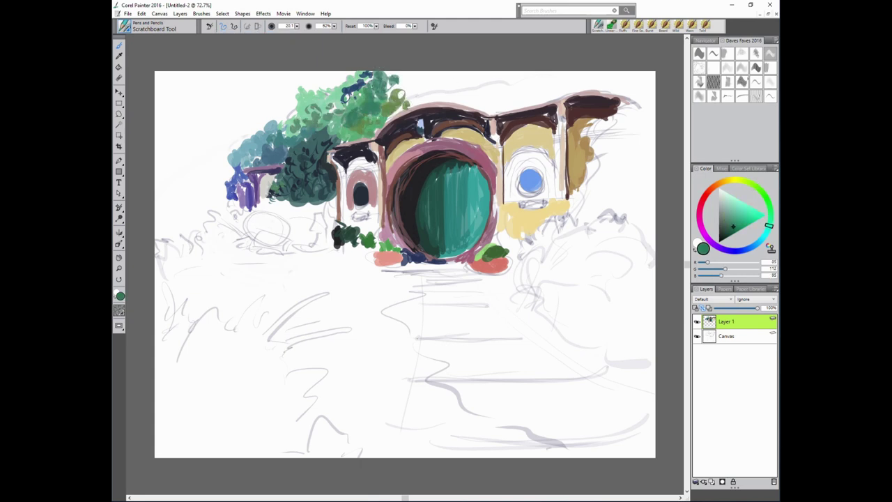
alt+click(296, 113)
alt+click(393, 110)
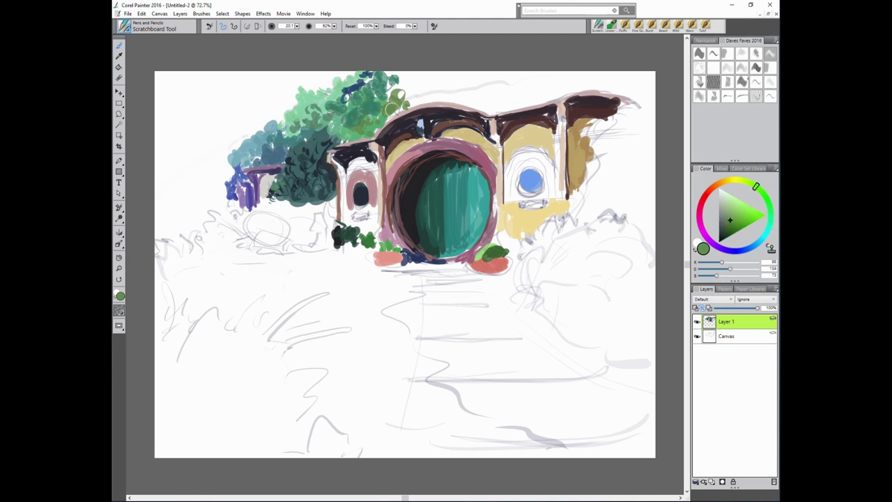
drag(390, 115, 411, 73)
alt+click(400, 96)
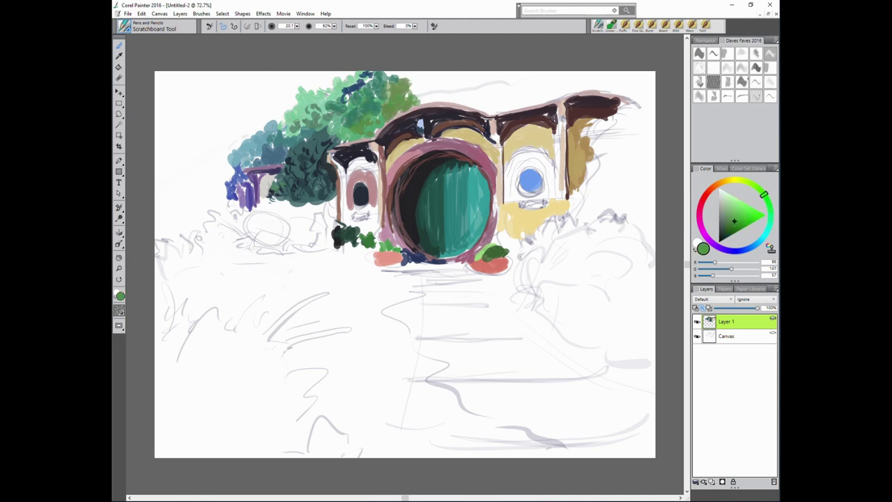
alt+click(379, 78)
Set brush opacity to 84%, then paint dark teal and navy shadows into the tree.
key(8)
key(4)
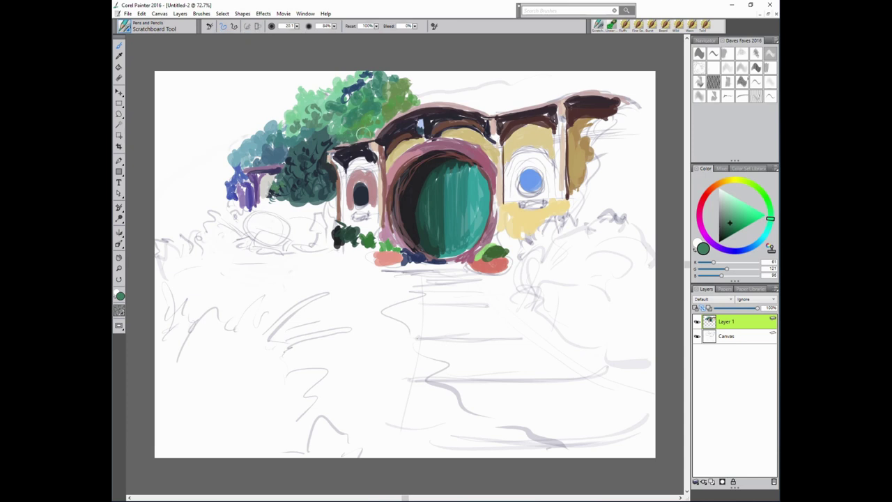
alt+click(358, 137)
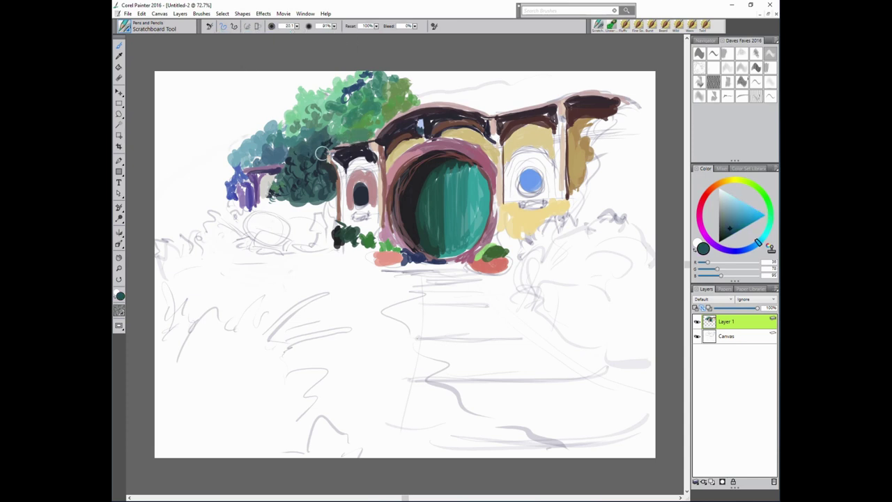
key(8)
key(6)
alt+click(310, 161)
mouse_move(307, 147)
mouse_down()
mouse_move(323, 160)
mouse_move(327, 147)
mouse_up()
At lower opacity, paint dark green along the roof top and tree edge.
key(8)
key(0)
alt+click(344, 129)
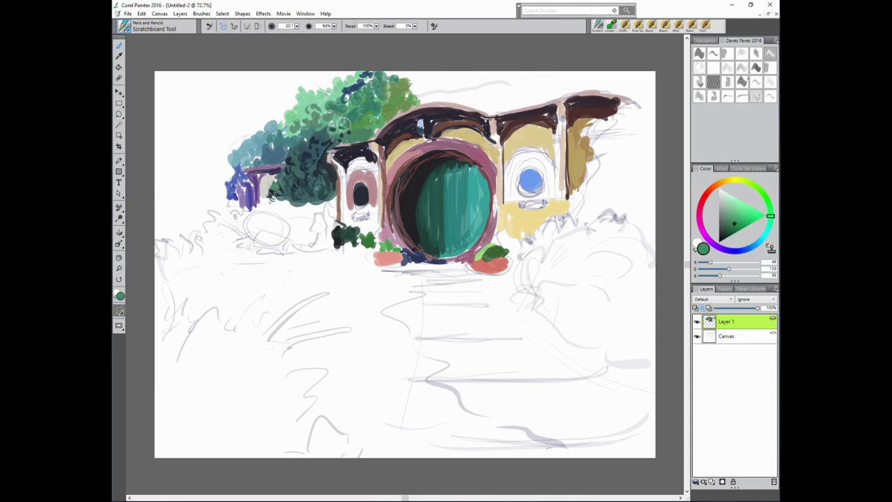
mouse_move(394, 110)
mouse_down()
mouse_move(451, 92)
mouse_move(429, 90)
mouse_move(390, 104)
mouse_move(471, 101)
mouse_move(458, 80)
mouse_move(408, 77)
mouse_move(470, 78)
mouse_up()
Paint darker green grass along the top of the roof.
alt+click(421, 80)
alt+click(478, 103)
drag(481, 108, 603, 82)
mouse_move(537, 104)
mouse_down()
mouse_move(627, 92)
mouse_move(596, 142)
mouse_move(584, 145)
mouse_up()
Cover the roof's right end and the right wall with dense dark-green foliage.
alt+click(613, 91)
drag(631, 78, 613, 164)
drag(645, 118, 593, 187)
alt+click(612, 143)
mouse_move(604, 134)
mouse_down()
mouse_move(568, 213)
mouse_move(627, 157)
mouse_up()
mouse_move(600, 209)
mouse_down()
mouse_move(648, 150)
mouse_move(621, 164)
mouse_move(593, 209)
mouse_up()
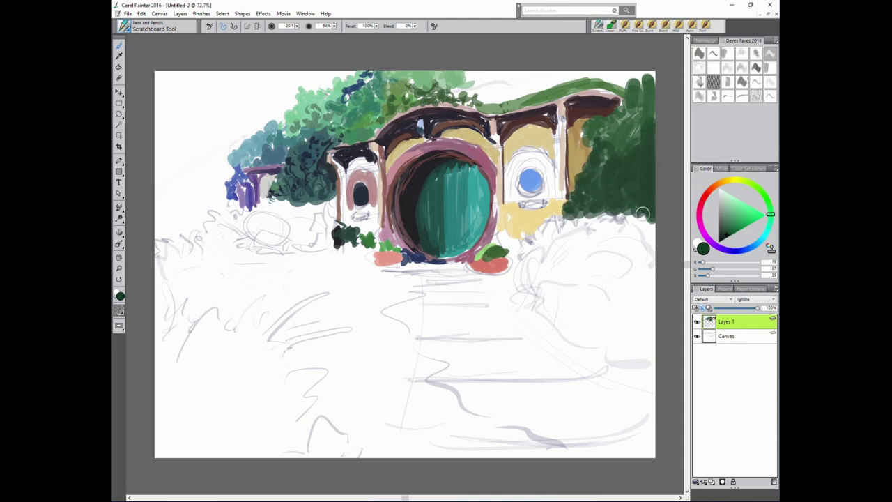
drag(649, 209, 568, 244)
drag(613, 209, 578, 237)
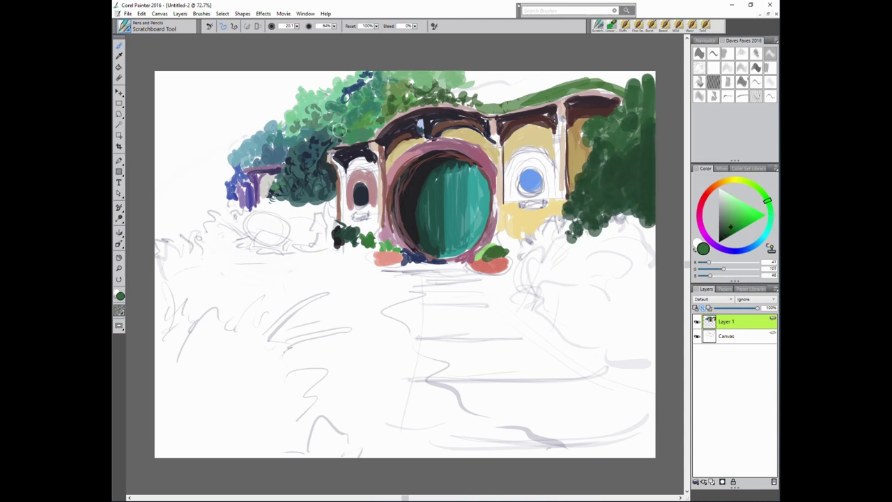
Paint lighter green over the hilltop and light-green leaves on the right bush.
alt+click(626, 92)
mouse_move(631, 83)
mouse_down()
mouse_move(490, 91)
mouse_move(533, 82)
mouse_up()
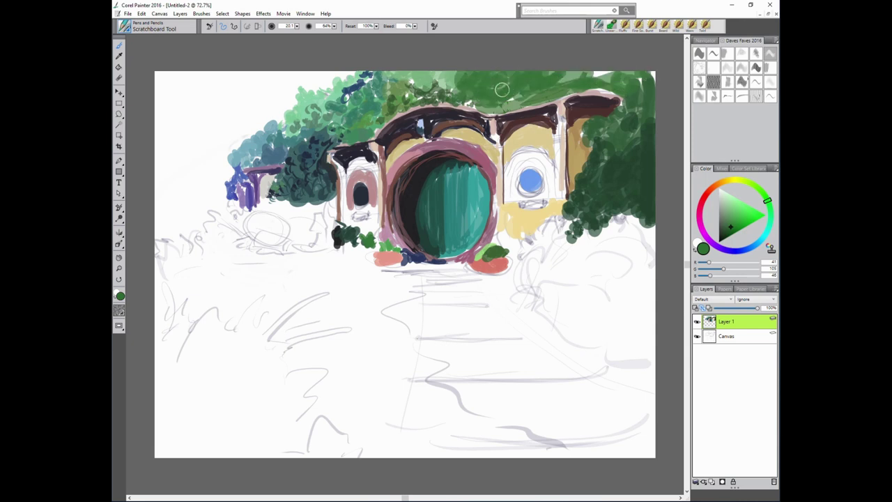
alt+click(607, 215)
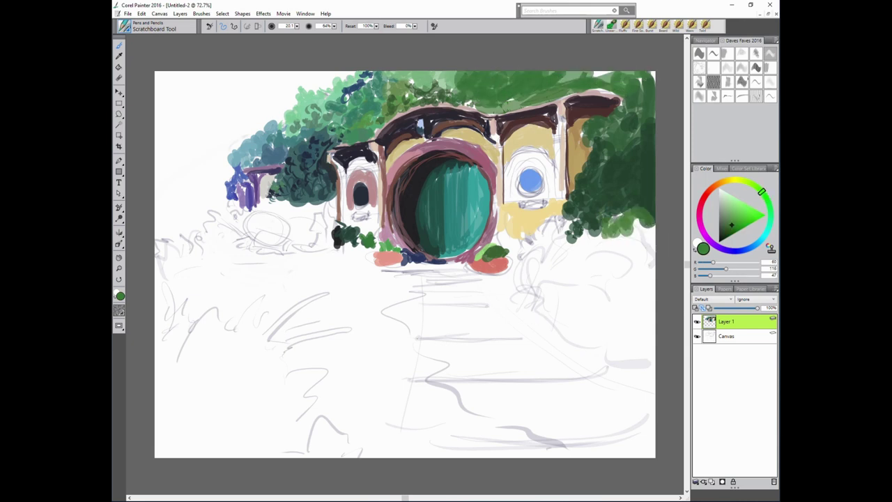
alt+click(622, 222)
drag(621, 222, 583, 237)
mouse_move(565, 266)
mouse_down()
mouse_move(521, 237)
mouse_move(540, 276)
mouse_move(505, 296)
mouse_move(561, 334)
mouse_up()
Spread dark-green and teal leaves down the right bush below the red pot.
alt+click(613, 160)
mouse_move(530, 300)
mouse_down()
mouse_move(568, 328)
mouse_move(534, 306)
mouse_up()
alt+click(544, 307)
click(766, 230)
mouse_move(619, 275)
mouse_down()
mouse_move(611, 326)
mouse_move(578, 345)
mouse_up()
mouse_move(572, 341)
mouse_down()
mouse_move(591, 348)
mouse_move(610, 261)
mouse_move(607, 297)
mouse_move(579, 331)
mouse_up()
Add mid-green leaves and near-black shadows into the right bush.
alt+click(551, 310)
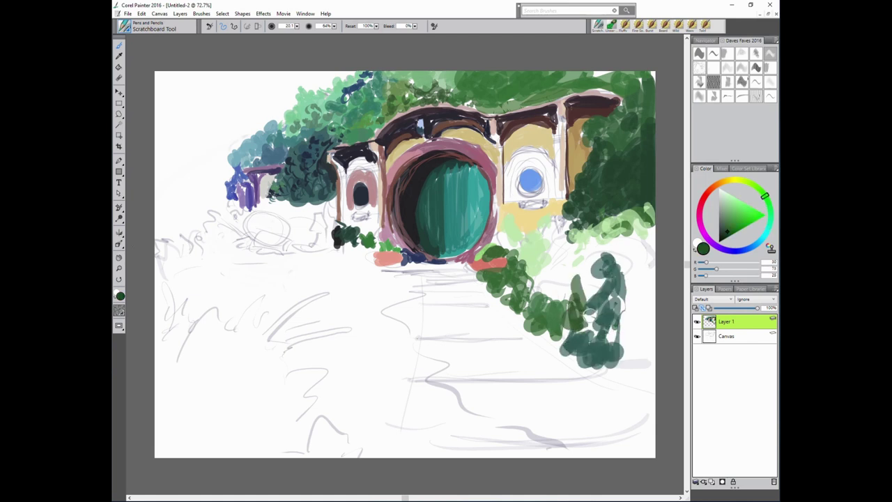
drag(593, 293, 585, 328)
mouse_move(554, 265)
mouse_down()
mouse_move(561, 300)
mouse_move(589, 324)
mouse_up()
alt+click(568, 292)
drag(585, 282, 600, 311)
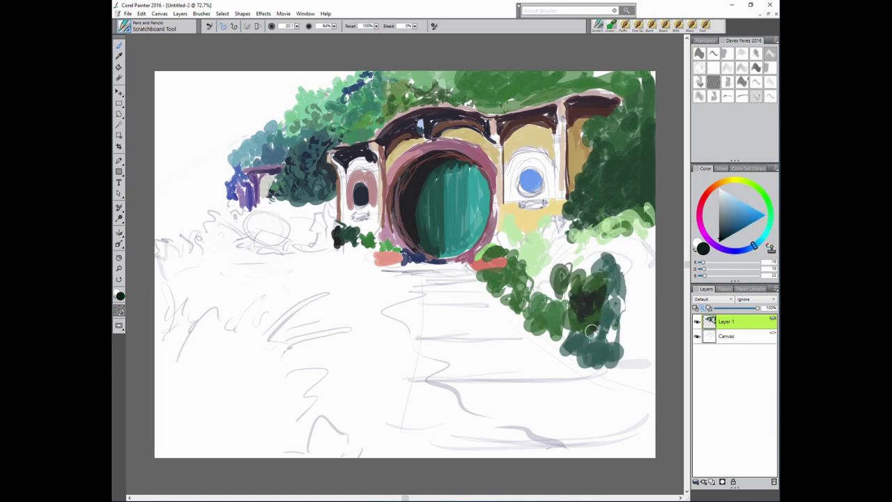
mouse_move(588, 342)
mouse_down()
mouse_move(591, 305)
mouse_move(575, 262)
mouse_move(606, 233)
mouse_up()
Highlight the right bush's top and right edge with light green.
alt+click(483, 217)
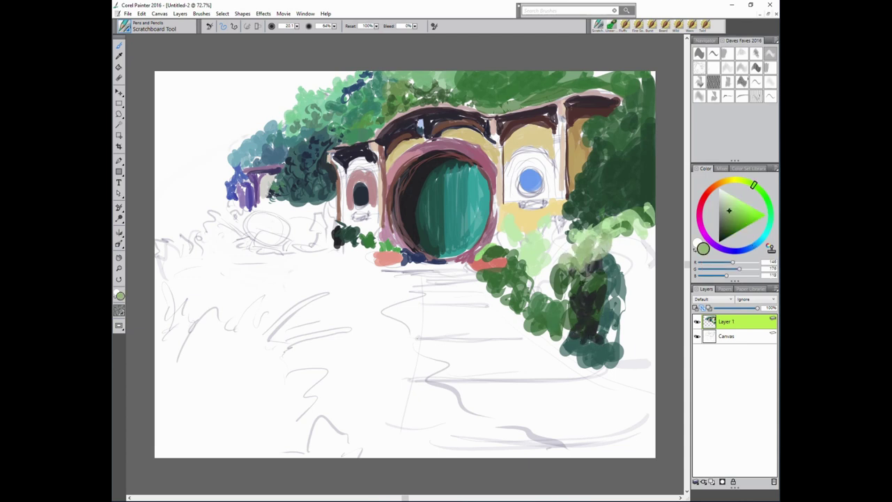
mouse_move(599, 278)
mouse_down()
mouse_move(637, 252)
mouse_move(631, 310)
mouse_up()
mouse_move(640, 258)
mouse_down()
mouse_move(630, 331)
mouse_move(638, 369)
mouse_up()
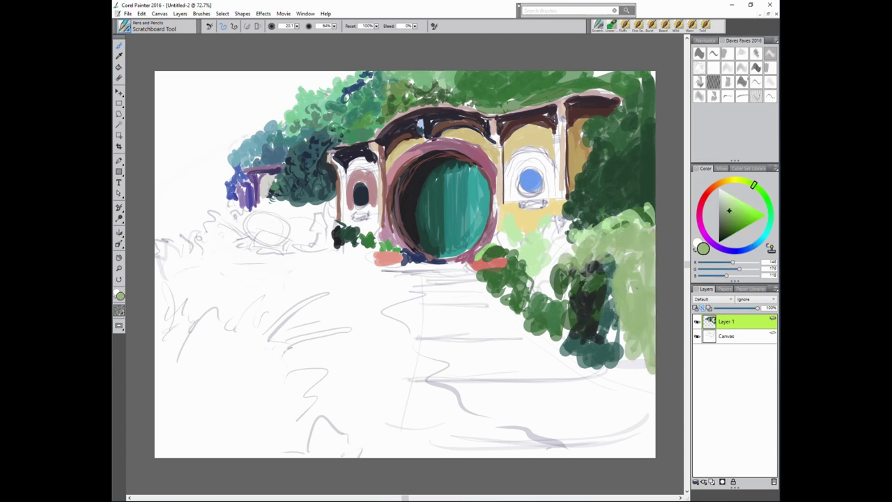
mouse_move(613, 335)
mouse_down()
mouse_move(630, 290)
mouse_move(613, 321)
mouse_move(651, 387)
mouse_up()
Add mid-green leaves along the bush's left front.
alt+click(503, 282)
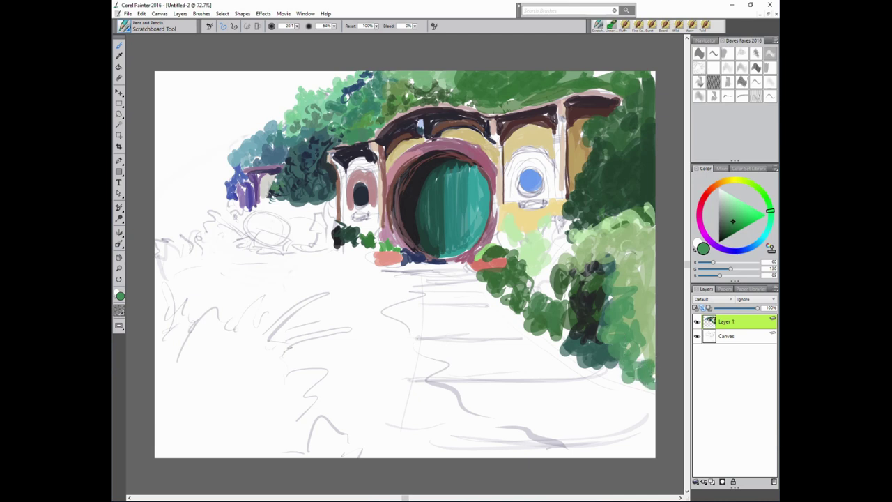
drag(558, 265, 522, 299)
mouse_move(566, 237)
mouse_down()
mouse_move(536, 270)
mouse_move(522, 262)
mouse_up()
alt+click(509, 198)
drag(558, 223, 547, 245)
alt+click(240, 190)
Paint a sill and pink trim around the round window.
mouse_move(519, 204)
mouse_down()
mouse_move(541, 209)
mouse_move(554, 198)
mouse_move(508, 198)
mouse_up()
alt+click(460, 155)
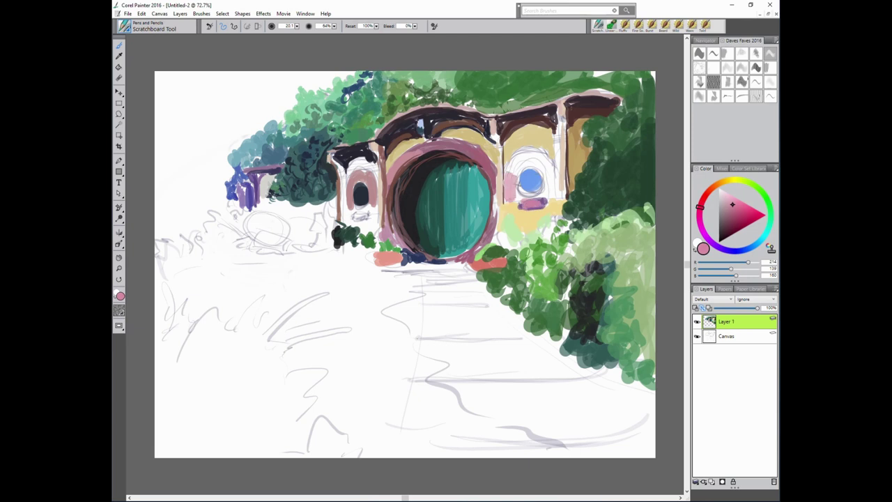
mouse_move(520, 156)
mouse_down()
mouse_move(507, 185)
mouse_move(550, 155)
mouse_move(554, 197)
mouse_up()
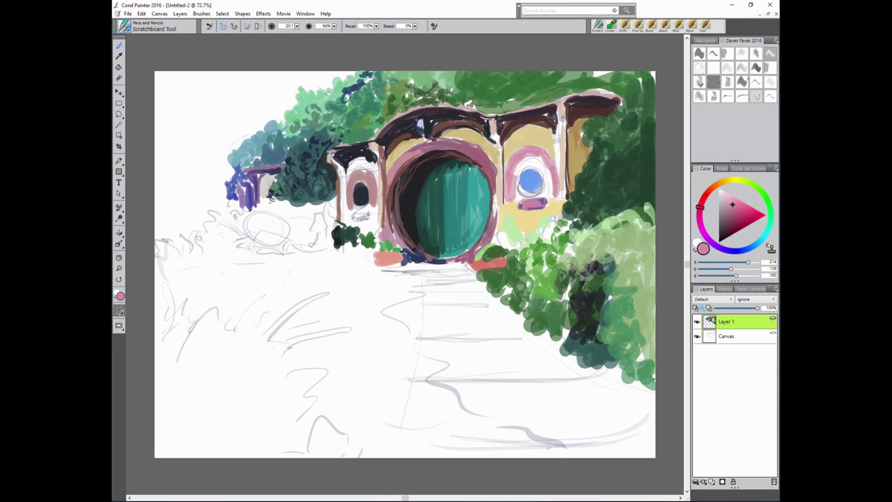
Paint dark brown posts down the wall edge beside the round window.
alt+click(558, 132)
drag(557, 131, 561, 191)
alt+click(557, 118)
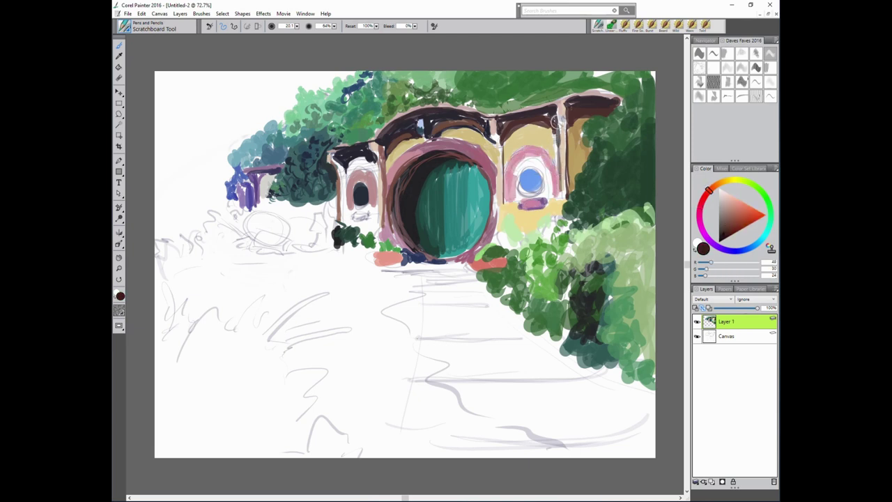
drag(554, 115, 567, 192)
drag(571, 130, 570, 187)
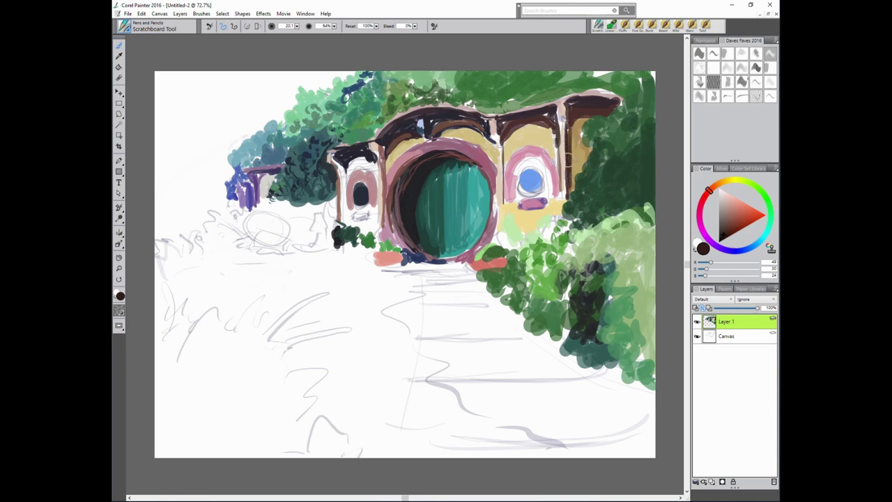
Add muted brown strokes right of the door and on the small left window's post.
alt+click(570, 110)
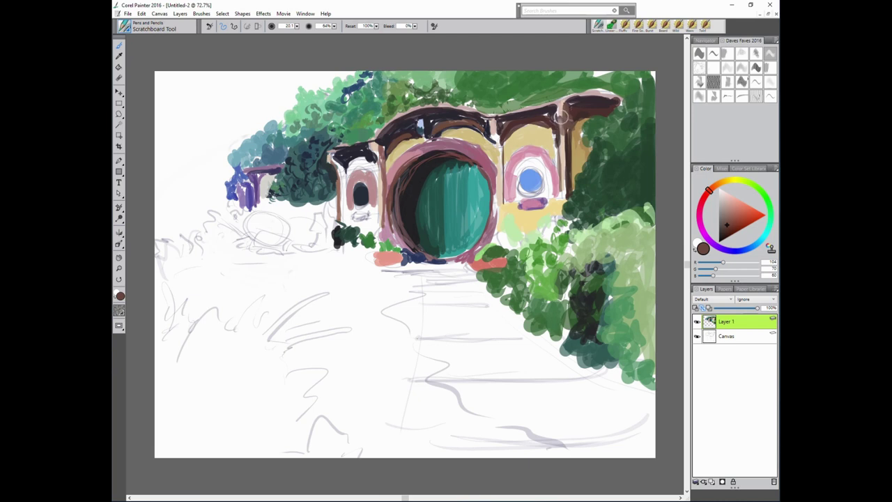
mouse_move(497, 131)
mouse_down()
mouse_move(503, 208)
mouse_move(547, 202)
mouse_up()
alt+click(496, 127)
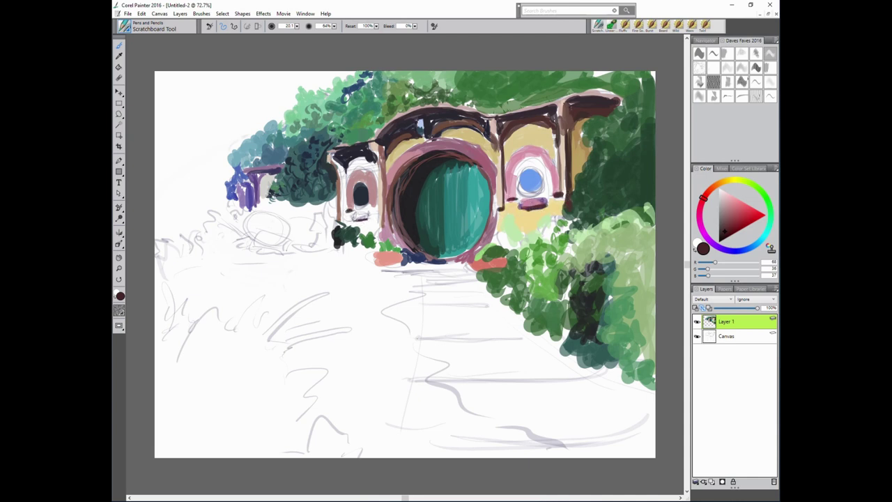
click(727, 223)
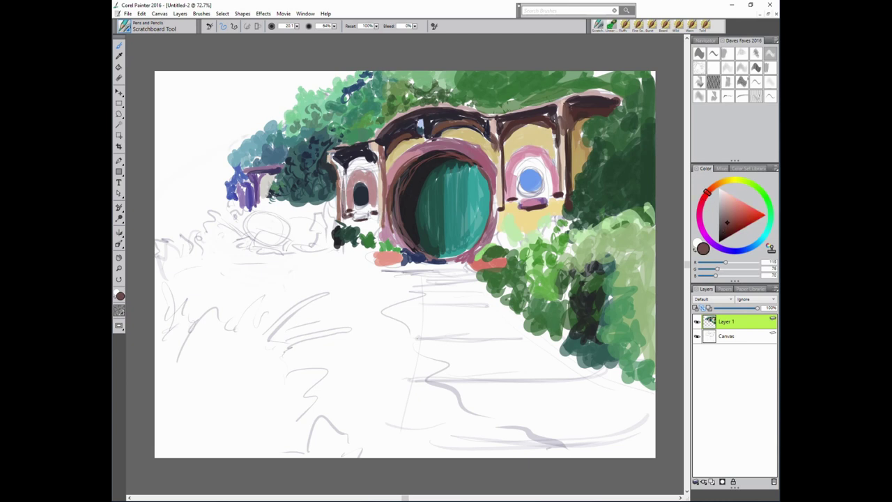
drag(337, 170, 333, 152)
Sample cream, near-black and greens from the canvas, then swap to near-white and pale blue-grey.
alt+click(359, 166)
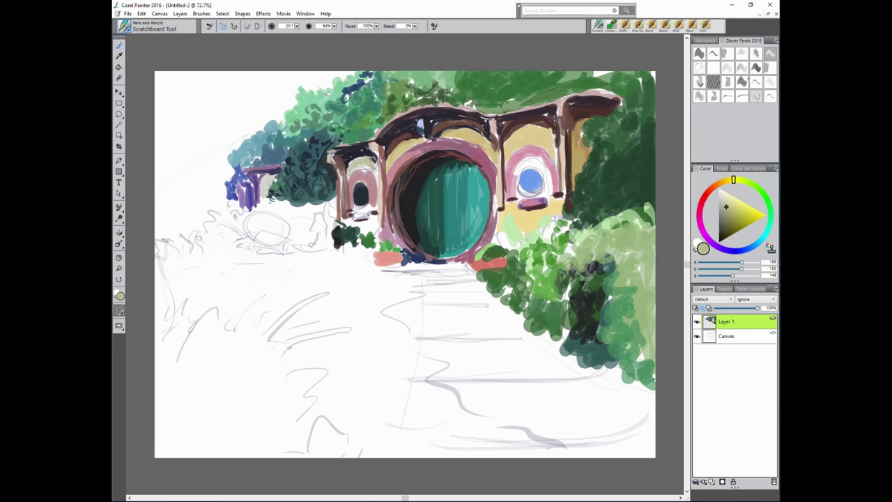
alt+click(412, 171)
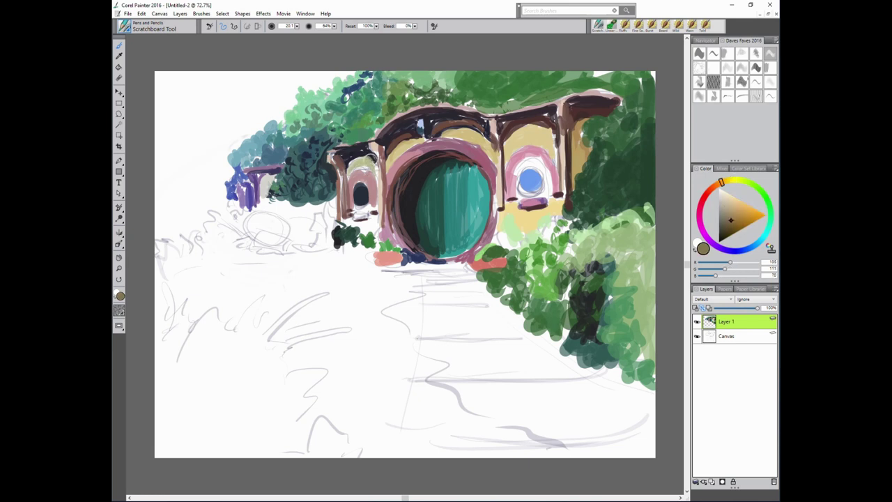
alt+click(354, 164)
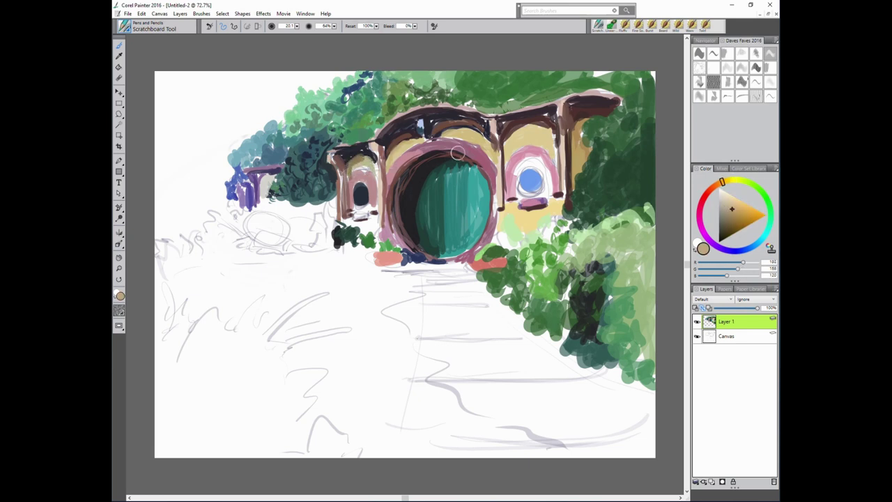
alt+click(409, 136)
alt+click(341, 132)
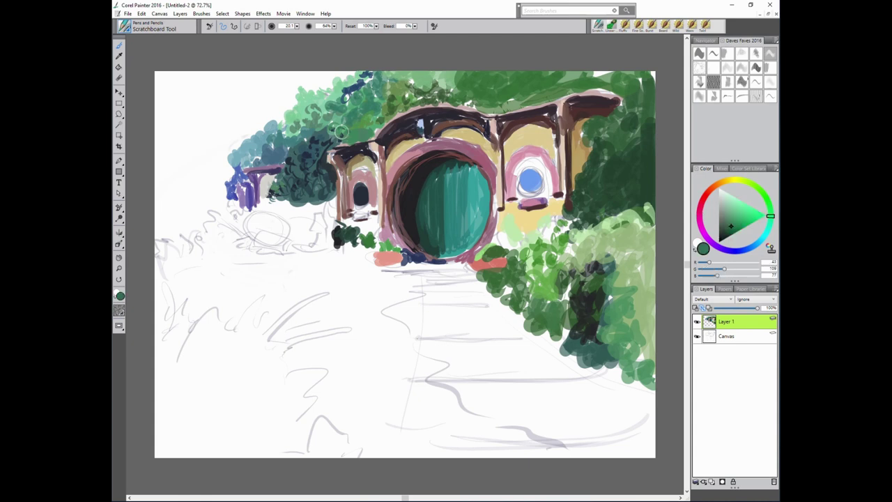
alt+click(401, 143)
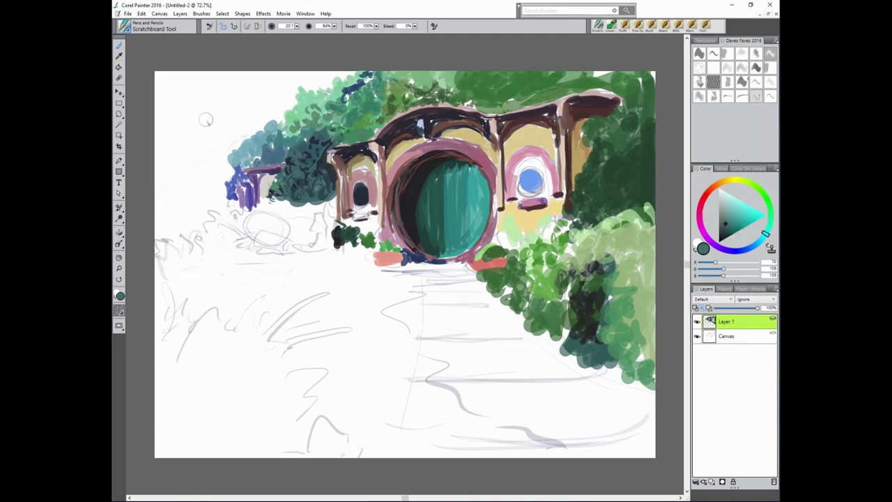
alt+click(295, 182)
alt+click(314, 140)
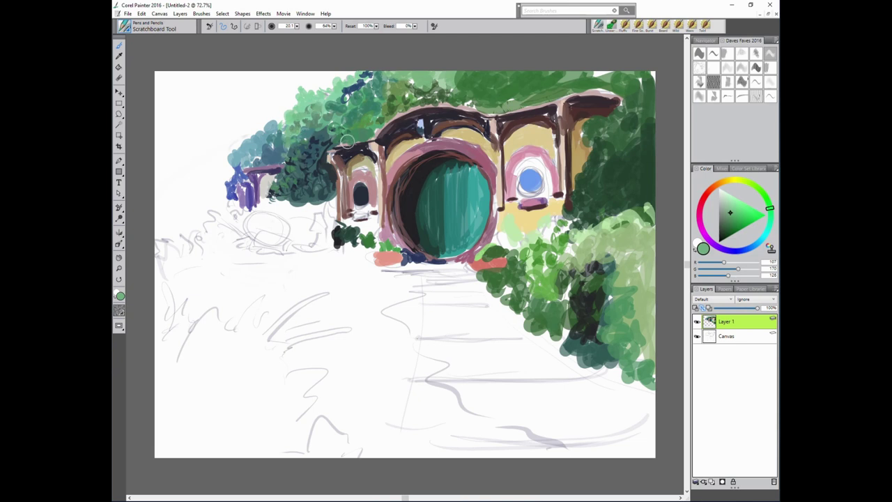
key(shift+s)
click(754, 245)
Paint blue-grey sky at the top-left with white cloud streaks across it.
click(725, 204)
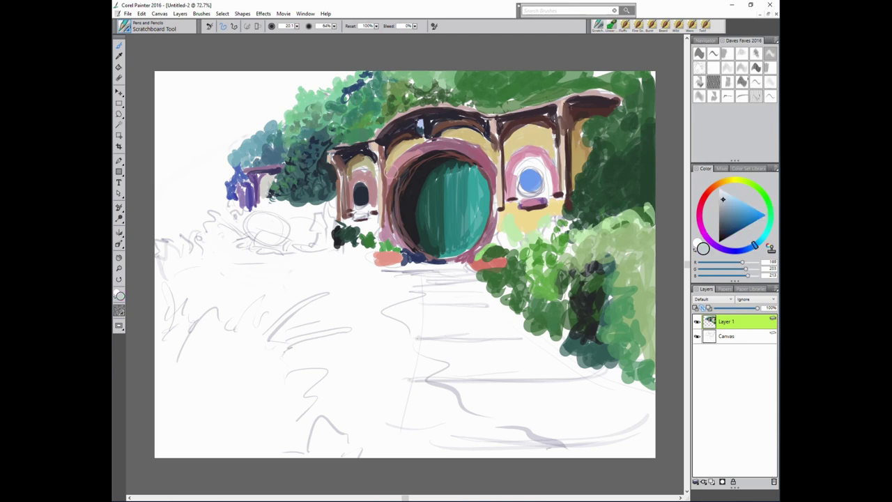
mouse_move(209, 129)
mouse_down()
mouse_move(164, 91)
mouse_move(211, 101)
mouse_move(166, 202)
mouse_move(222, 129)
mouse_move(319, 78)
mouse_move(230, 98)
mouse_move(202, 167)
mouse_move(216, 152)
mouse_move(187, 204)
mouse_move(199, 209)
mouse_move(159, 236)
mouse_move(226, 198)
mouse_up()
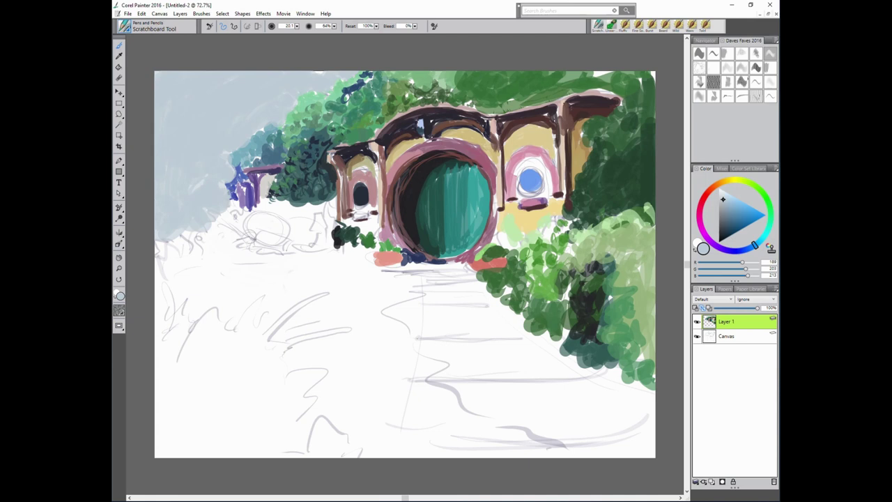
click(722, 191)
drag(184, 87, 317, 85)
drag(254, 94, 185, 72)
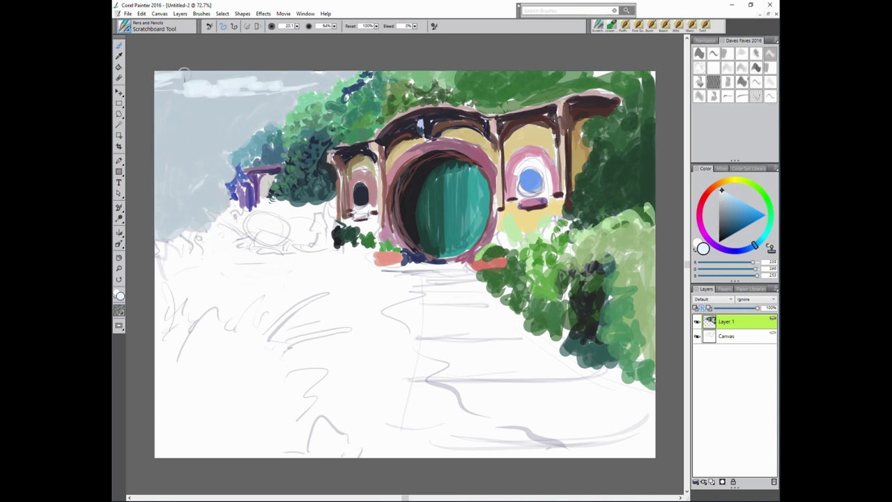
drag(160, 122, 254, 133)
Paint light blue into the left and lower-left sky.
click(736, 212)
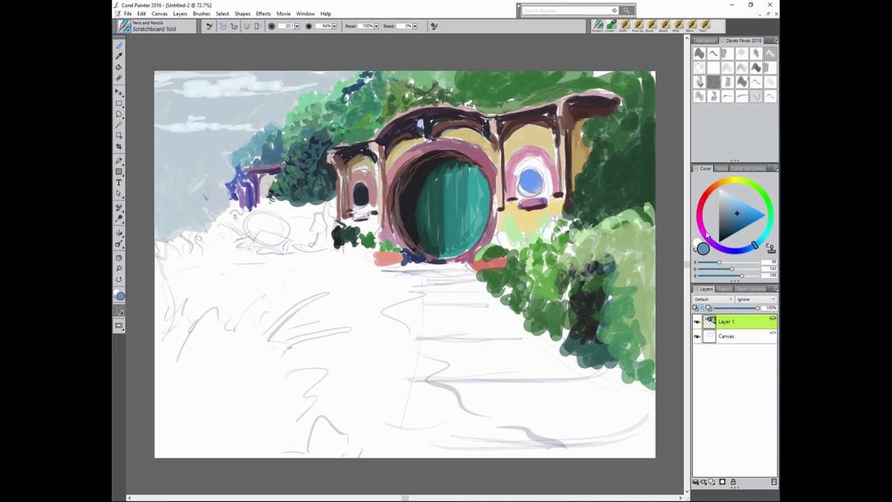
click(737, 199)
drag(158, 182, 188, 186)
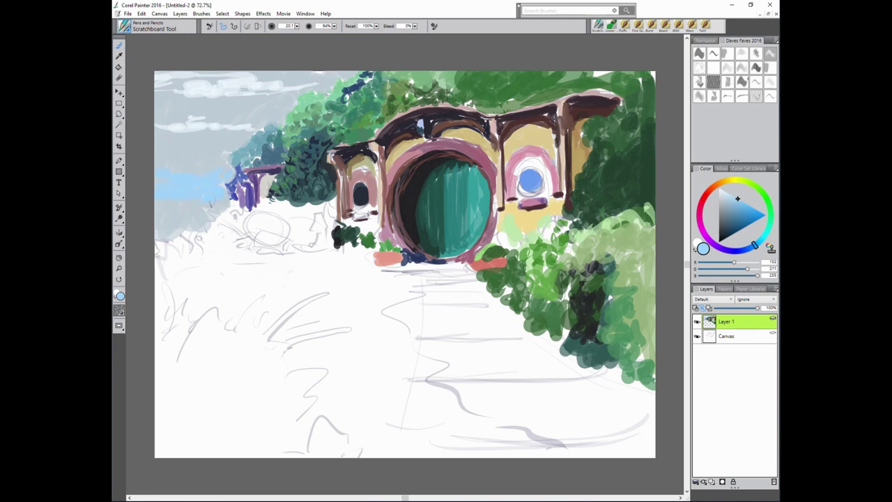
drag(183, 233, 230, 185)
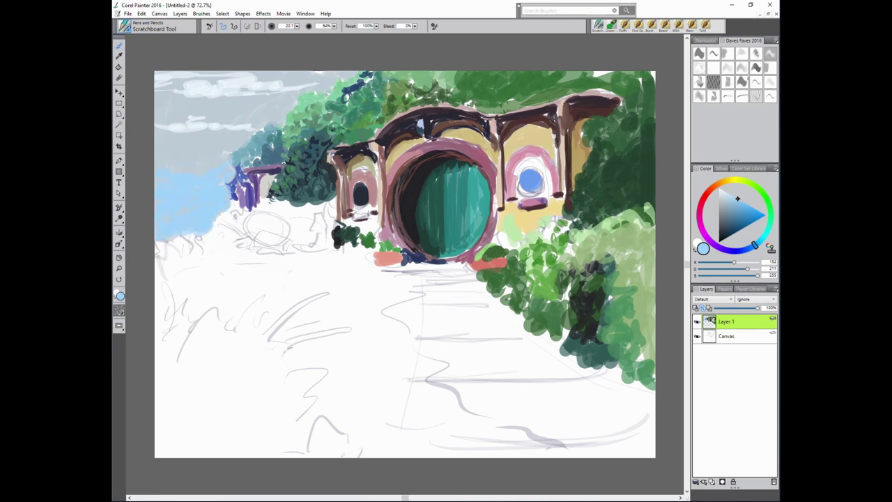
Repaint the left sky in saturated blue and dab a pale peach blob beneath it.
click(745, 205)
mouse_move(160, 173)
mouse_down()
mouse_move(175, 206)
mouse_move(223, 199)
mouse_up()
drag(221, 167, 215, 207)
click(751, 209)
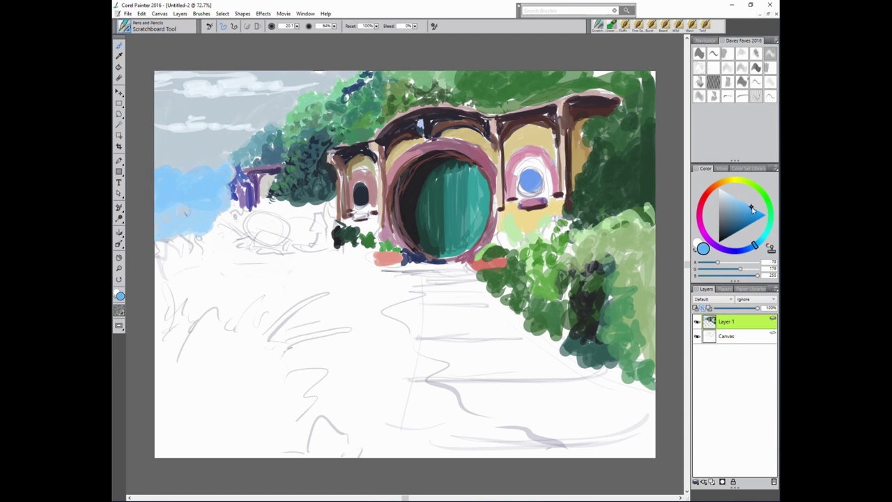
mouse_move(159, 168)
mouse_down()
mouse_move(188, 178)
mouse_move(230, 157)
mouse_move(240, 180)
mouse_up()
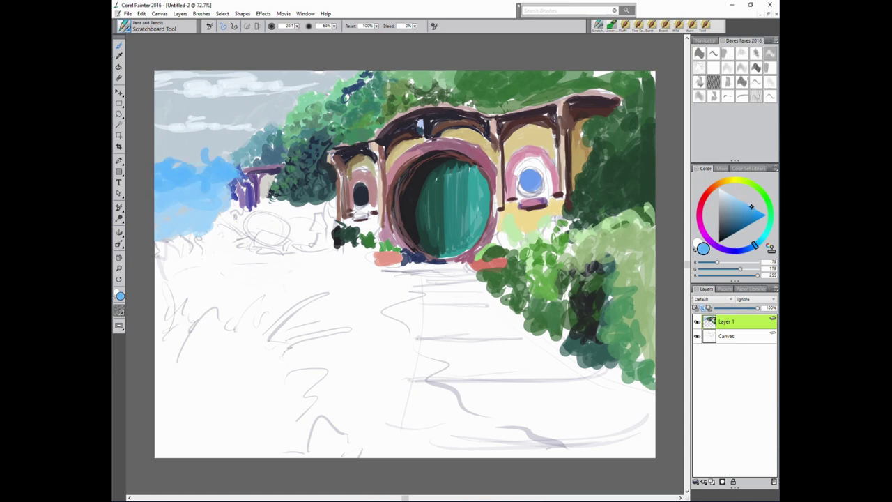
click(730, 195)
mouse_move(243, 224)
mouse_down()
mouse_move(286, 222)
mouse_move(292, 230)
mouse_up()
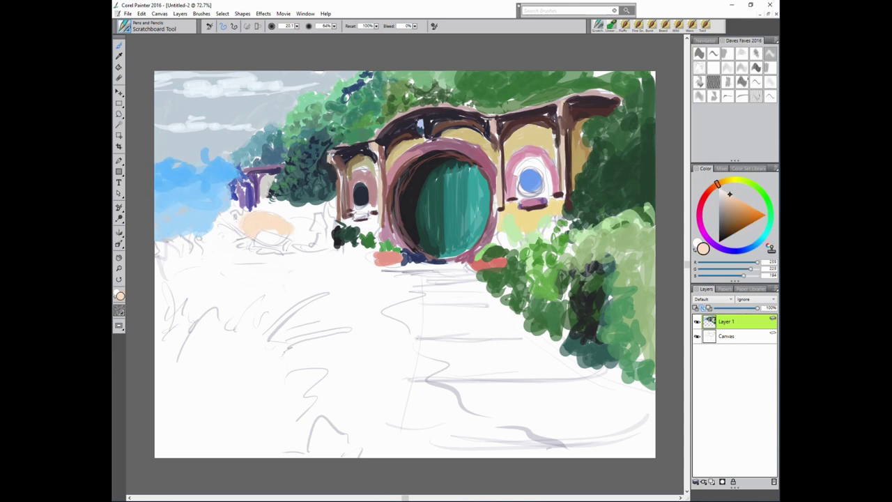
Paint a dark brown curve over the peach blob to start the bench.
click(710, 188)
click(699, 218)
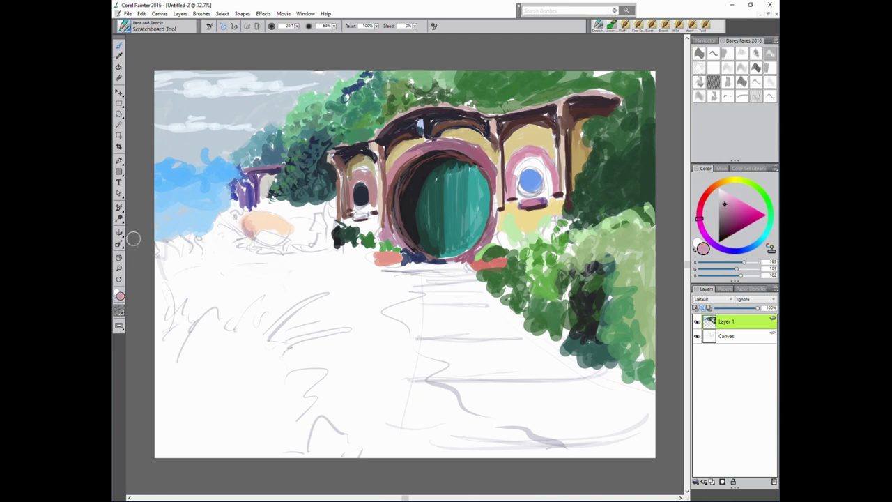
click(723, 235)
mouse_move(257, 232)
mouse_down()
mouse_move(293, 245)
mouse_move(277, 241)
mouse_move(289, 239)
mouse_up()
click(702, 202)
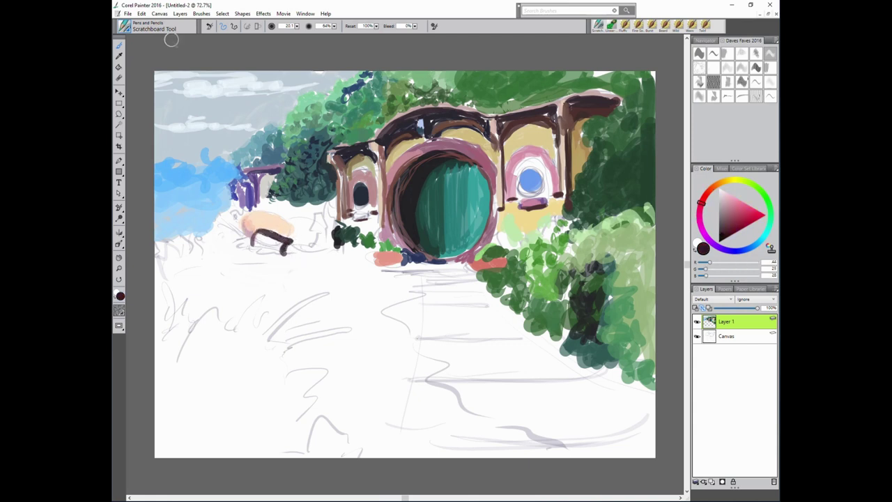
Extend dark brown across the bench and add dark bluish strokes at its left end.
alt+click(275, 249)
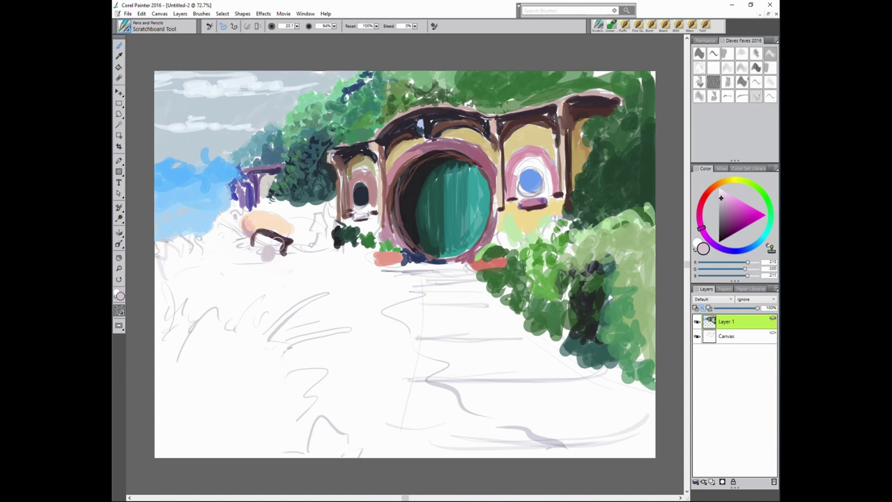
alt+click(259, 238)
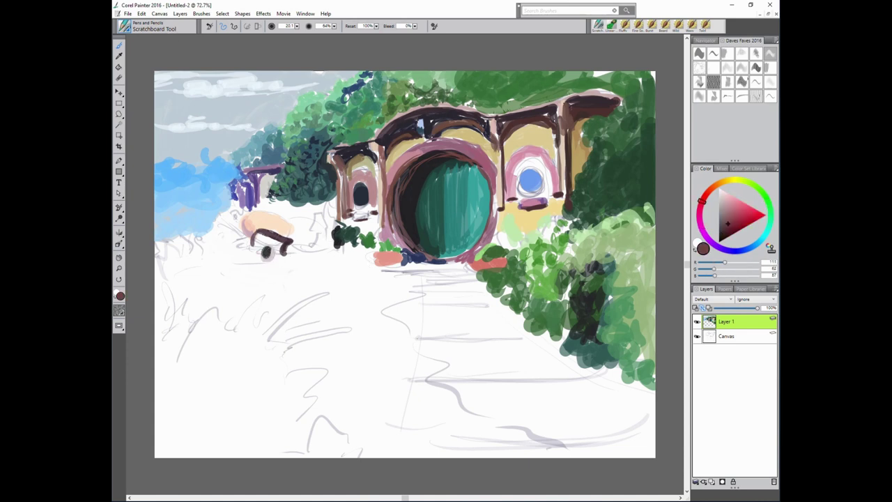
mouse_move(257, 239)
mouse_down()
mouse_move(266, 252)
mouse_move(263, 237)
mouse_up()
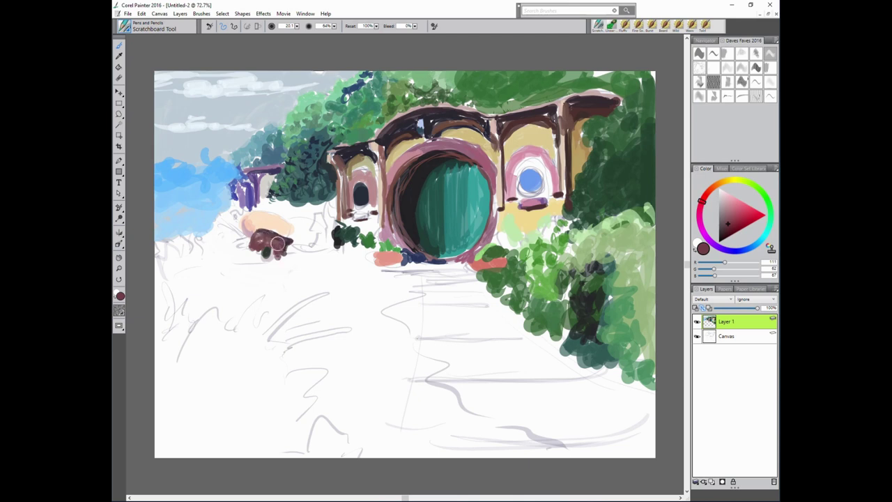
alt+click(263, 238)
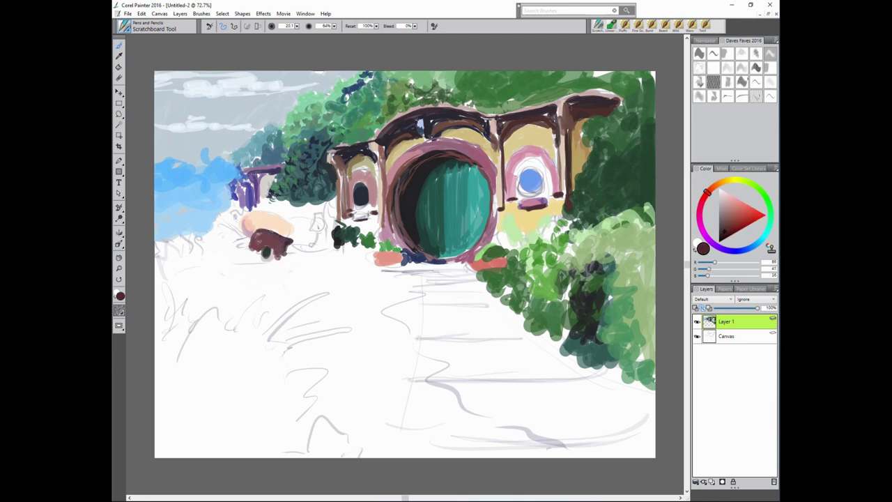
mouse_move(258, 237)
mouse_down()
mouse_move(291, 241)
mouse_move(244, 250)
mouse_move(235, 230)
mouse_up()
alt+click(244, 241)
alt+click(244, 241)
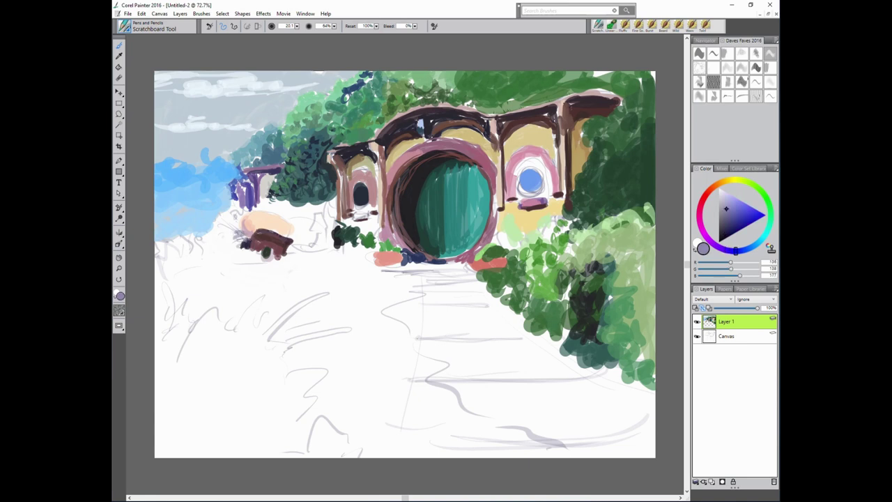
Sample mid green from the bush and dab it beside the bench.
alt+click(272, 217)
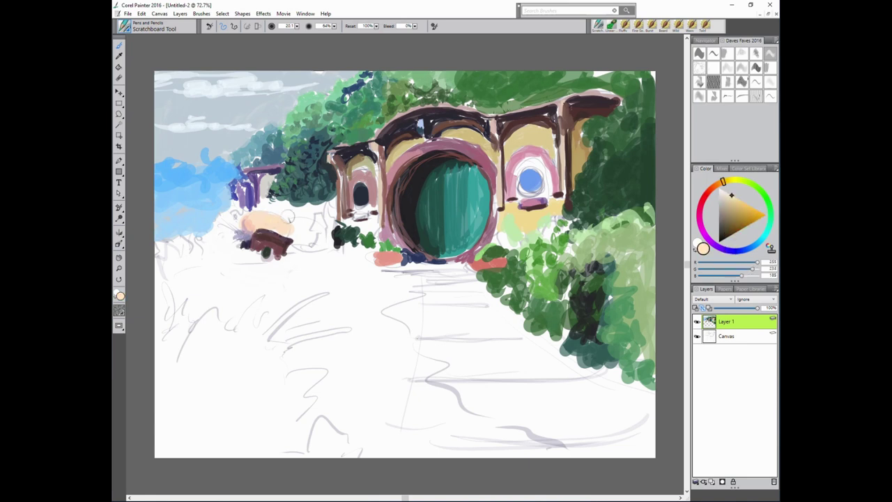
alt+click(254, 232)
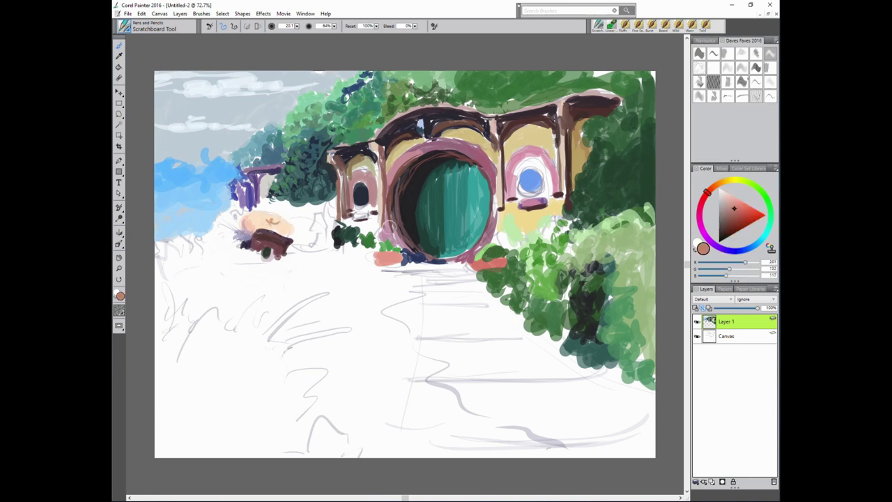
alt+click(382, 237)
mouse_move(293, 220)
mouse_down()
mouse_move(293, 255)
mouse_move(301, 241)
mouse_move(308, 245)
mouse_move(304, 213)
mouse_up()
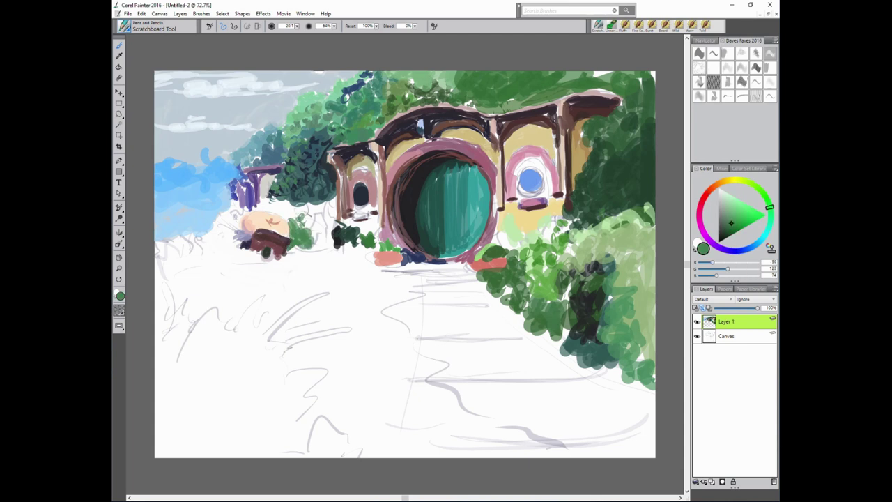
Paint near-black teal strokes into the foliage beside the house.
alt+click(273, 207)
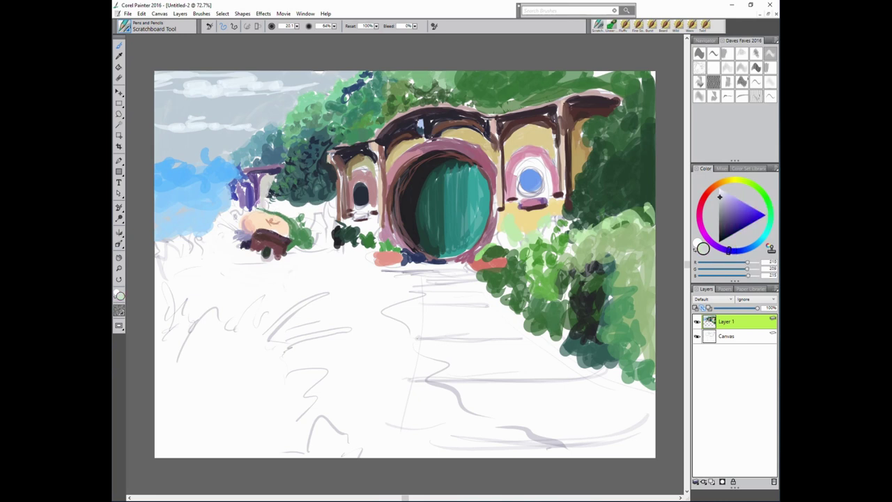
alt+click(268, 203)
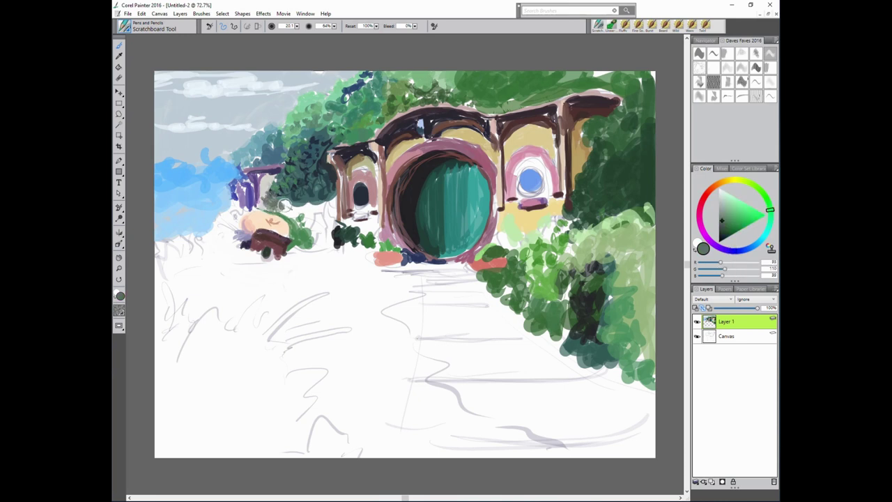
alt+click(397, 183)
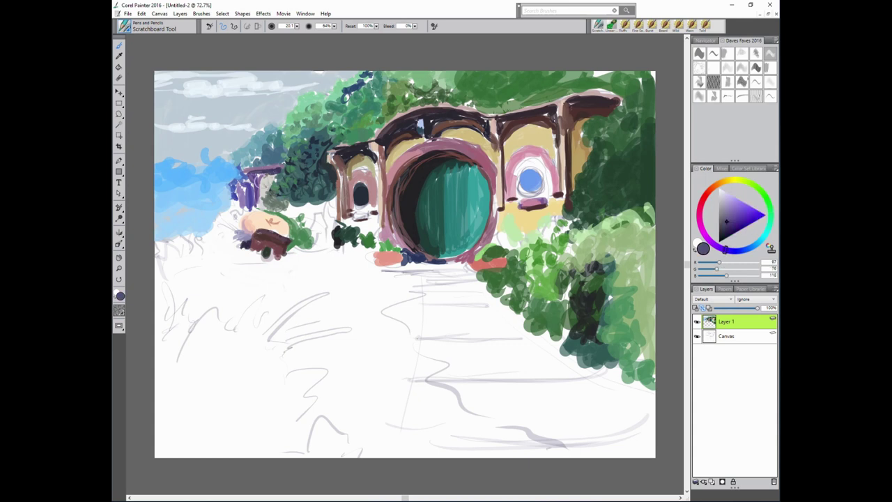
alt+click(418, 257)
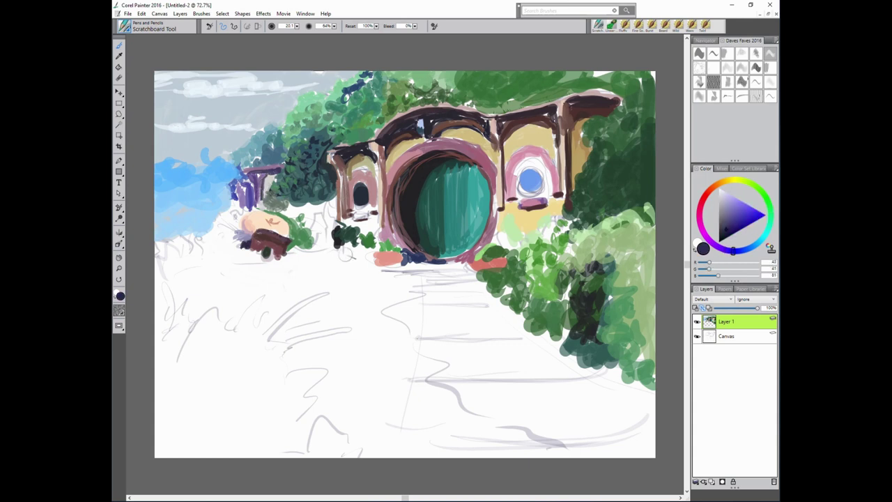
alt+click(332, 198)
mouse_move(333, 190)
mouse_down()
mouse_move(336, 215)
mouse_move(320, 230)
mouse_up()
Try several dark green shades for the foliage, ending on a light beige.
alt+click(328, 208)
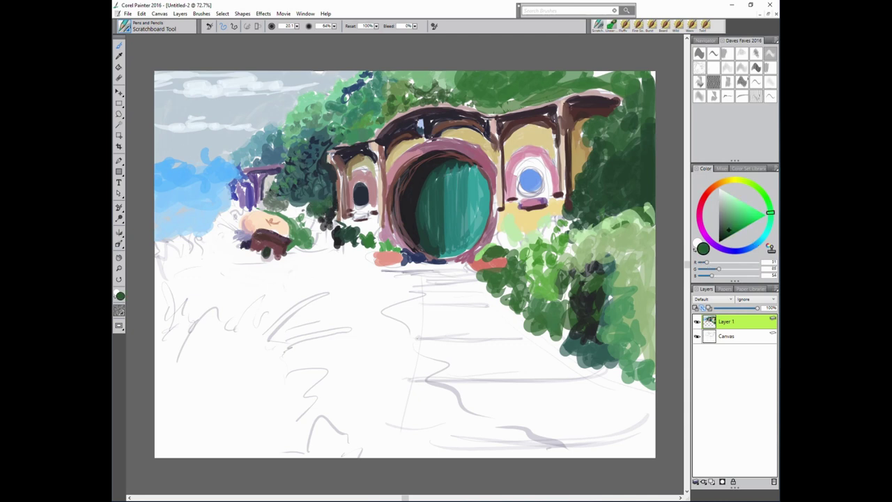
alt+click(313, 212)
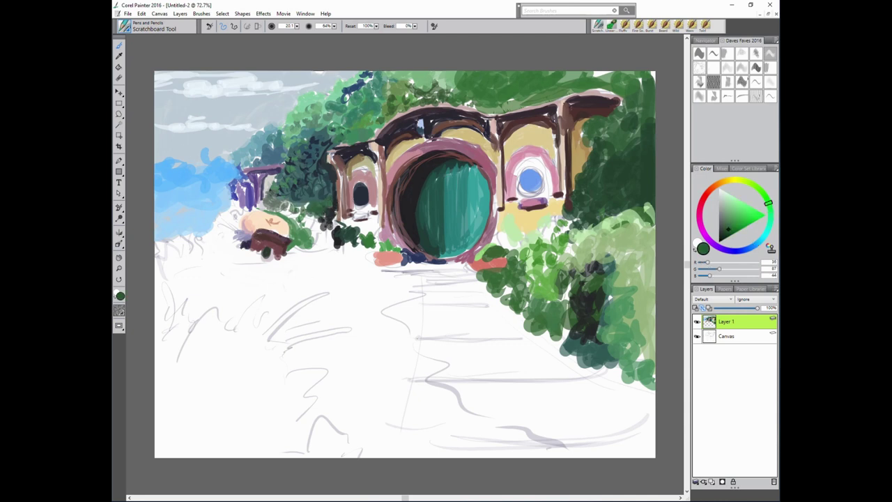
alt+click(342, 242)
alt+click(313, 234)
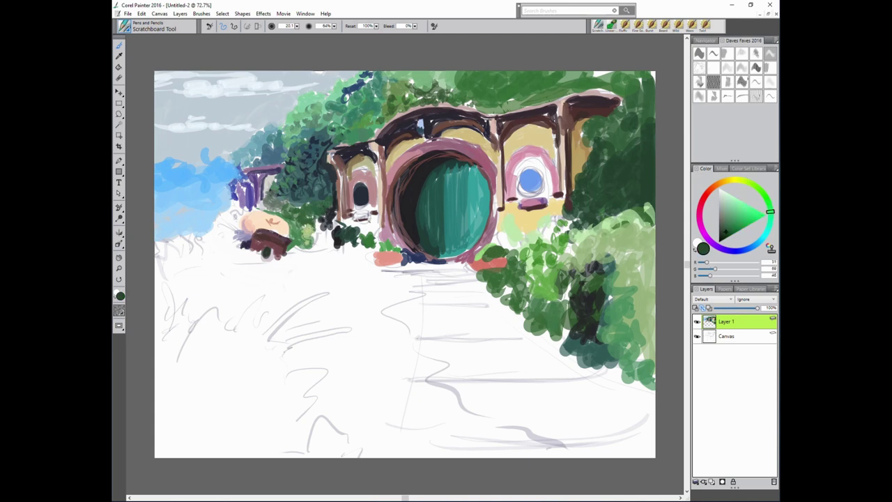
alt+click(335, 231)
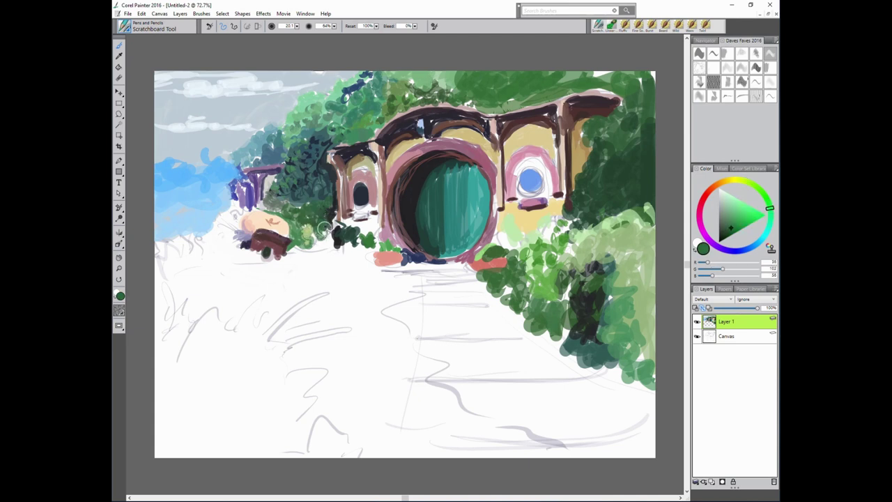
alt+click(333, 219)
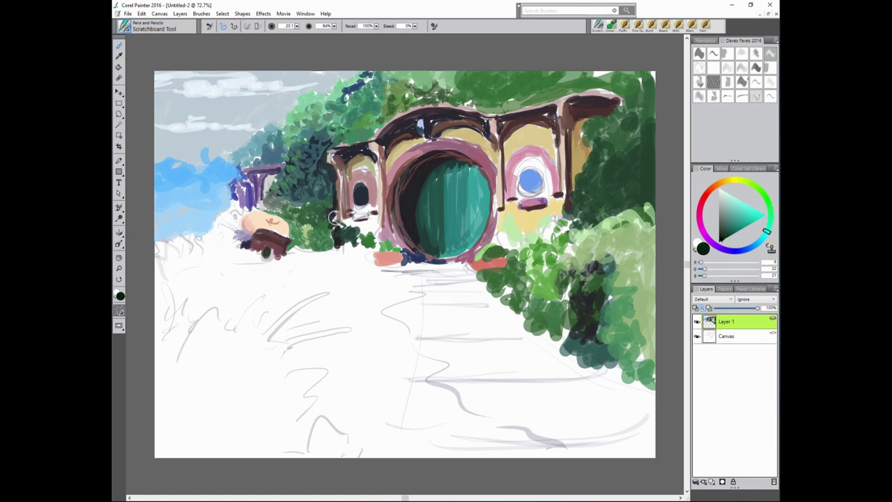
alt+click(334, 224)
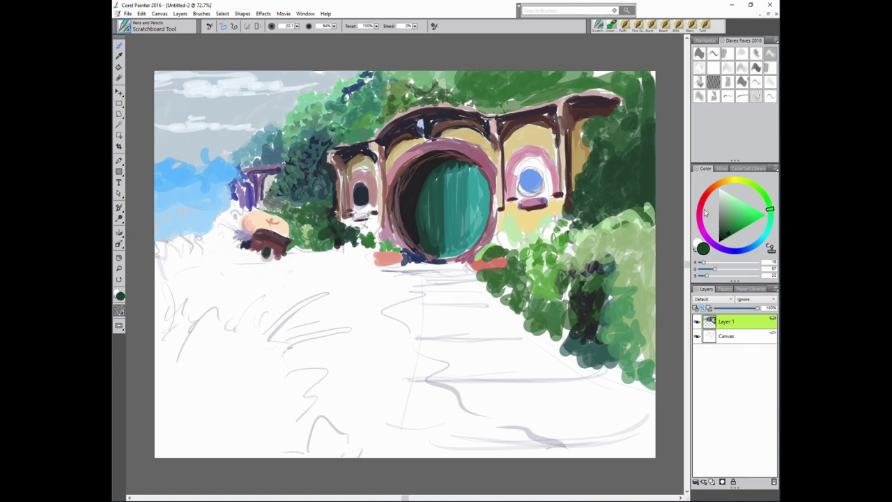
alt+click(354, 219)
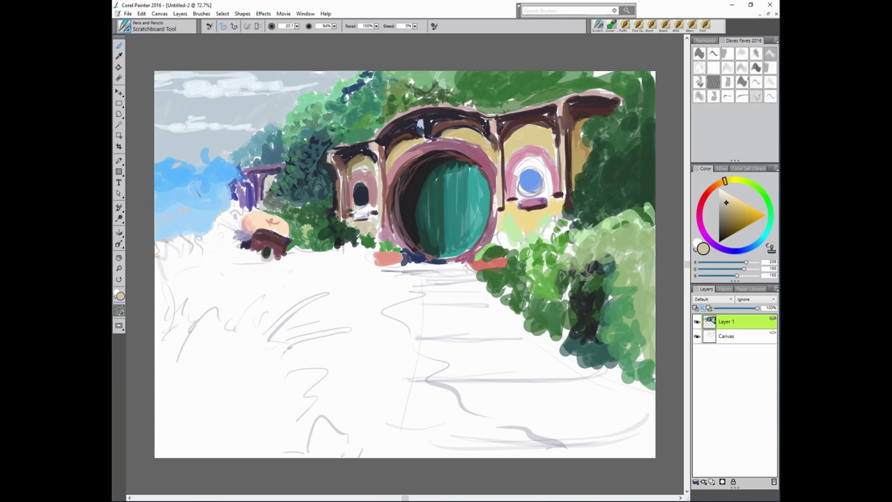
Try beige, yellow, peach, pink, blue and grey-green before settling on dark brown.
alt+click(350, 204)
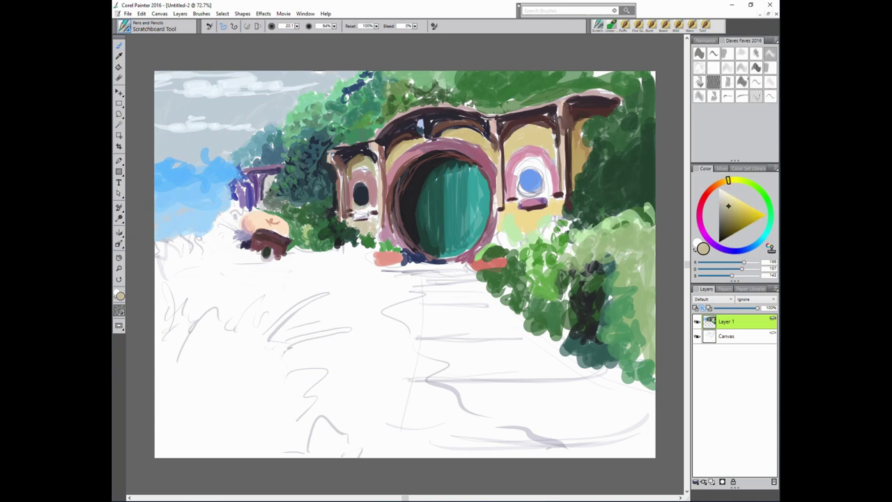
alt+click(520, 206)
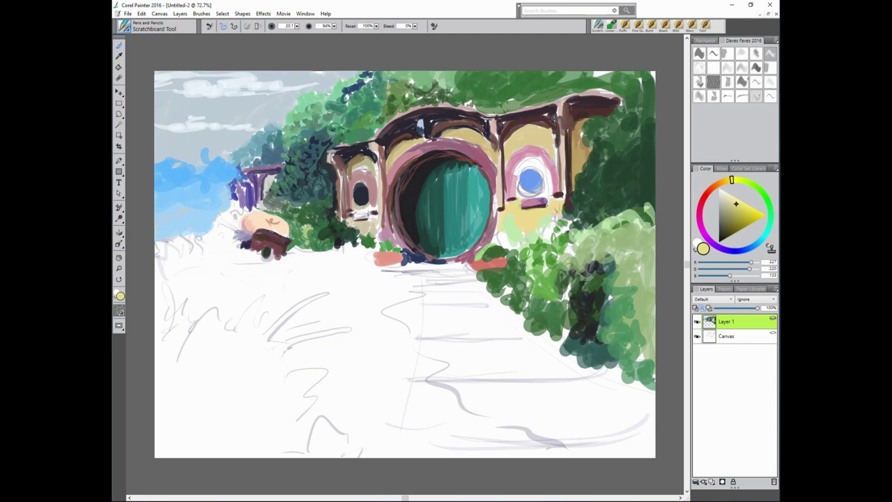
alt+click(265, 221)
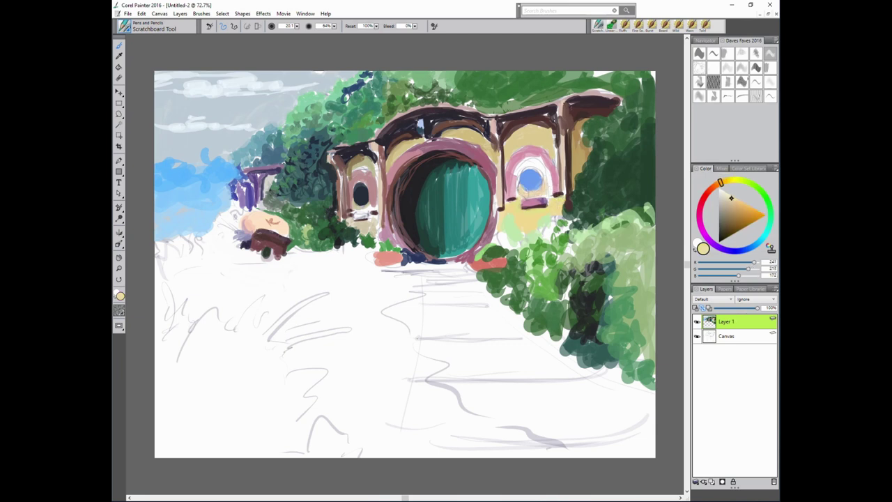
alt+click(519, 164)
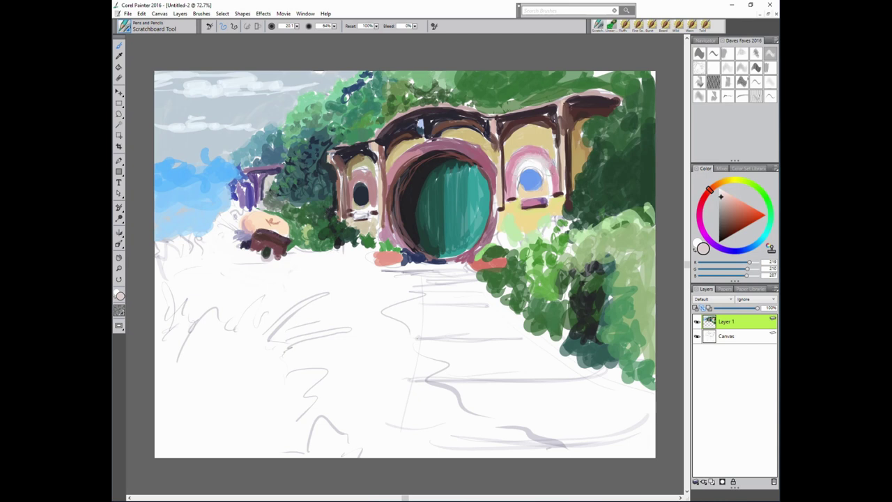
alt+click(531, 178)
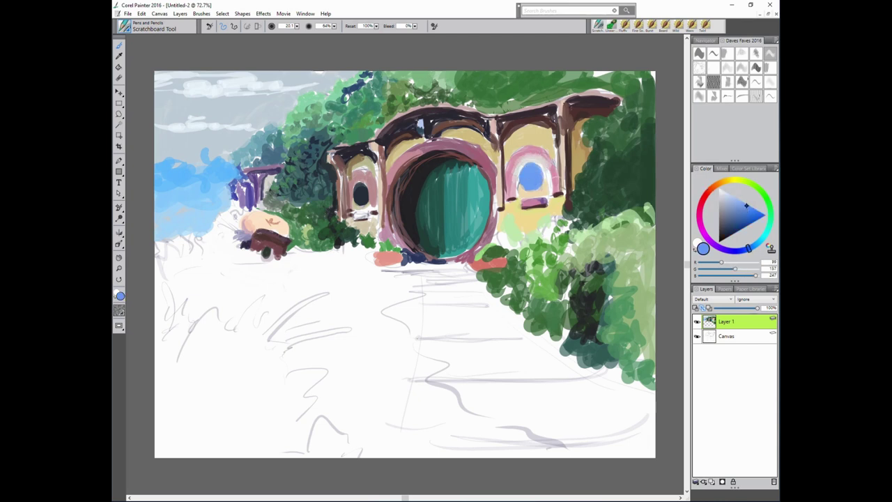
alt+click(519, 225)
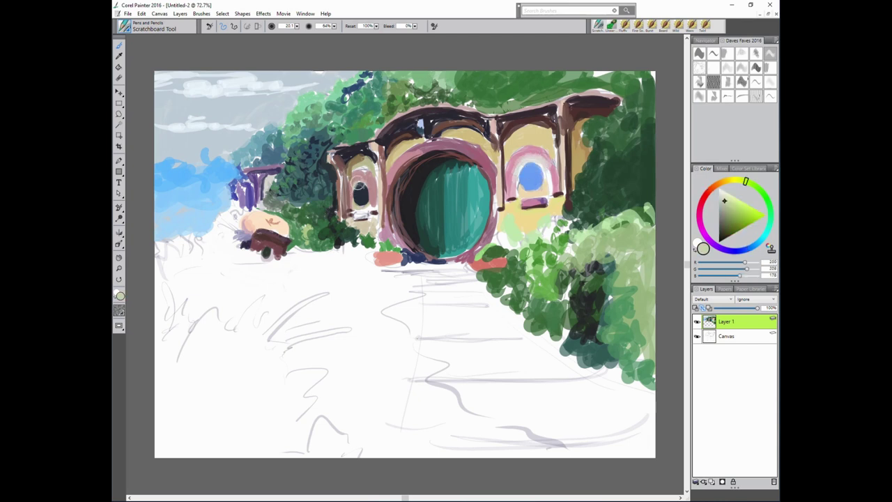
alt+click(361, 193)
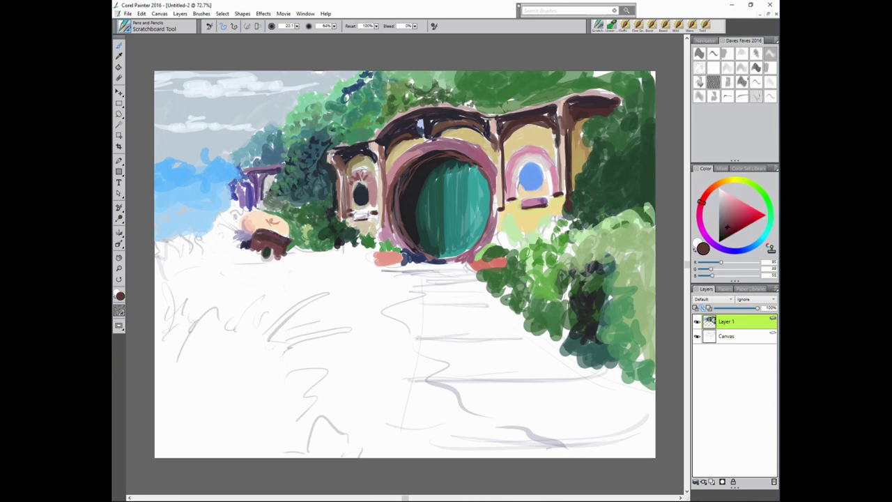
Darken the left round window's sill and fill its glass with dark teal.
drag(372, 208, 361, 213)
alt+click(360, 211)
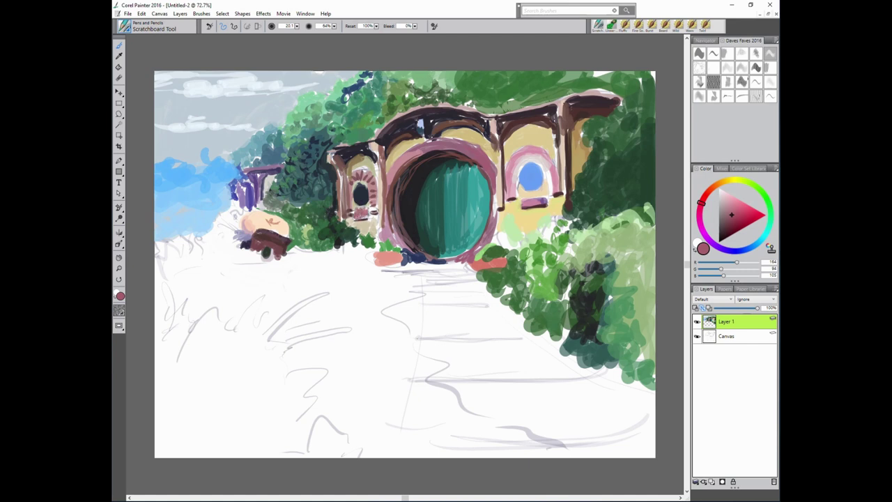
alt+click(390, 152)
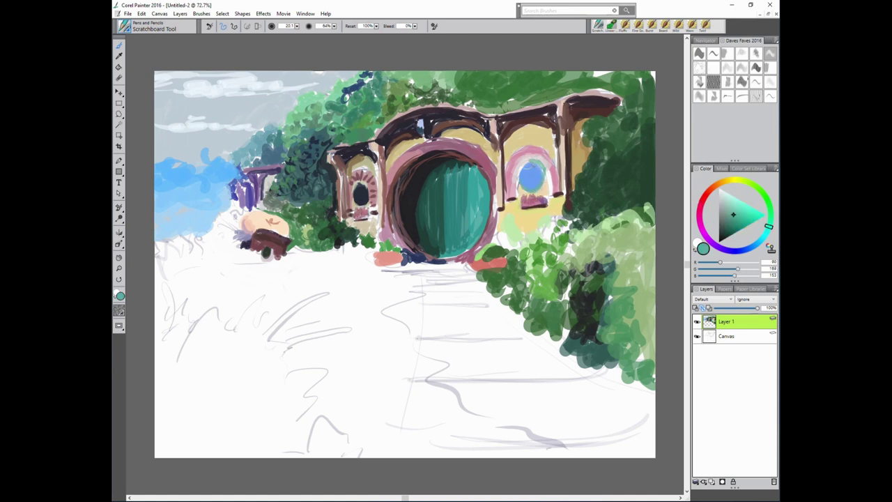
alt+click(359, 197)
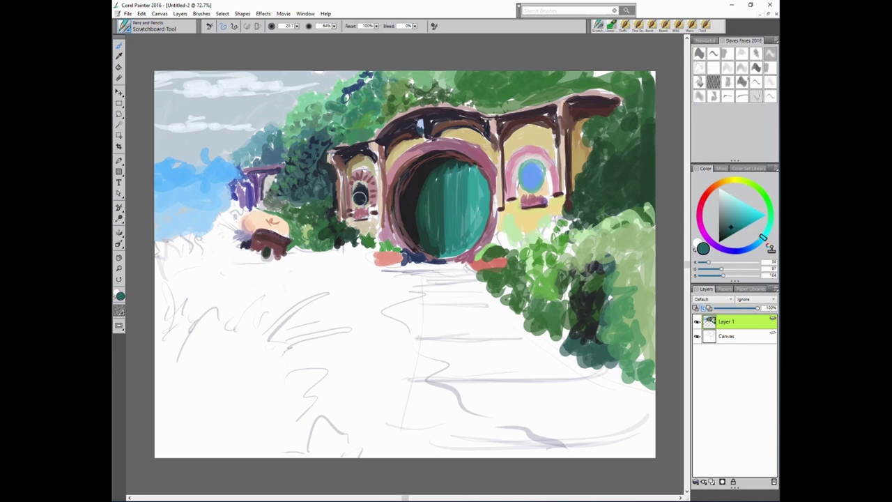
drag(359, 194, 361, 182)
Darken the roof-arch edge left of the door with near-black strokes.
alt+click(353, 175)
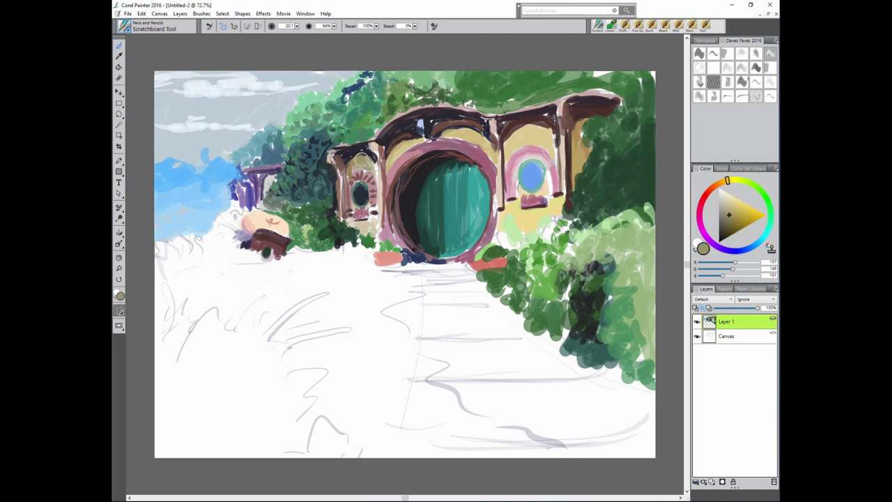
alt+click(361, 160)
drag(367, 149, 382, 137)
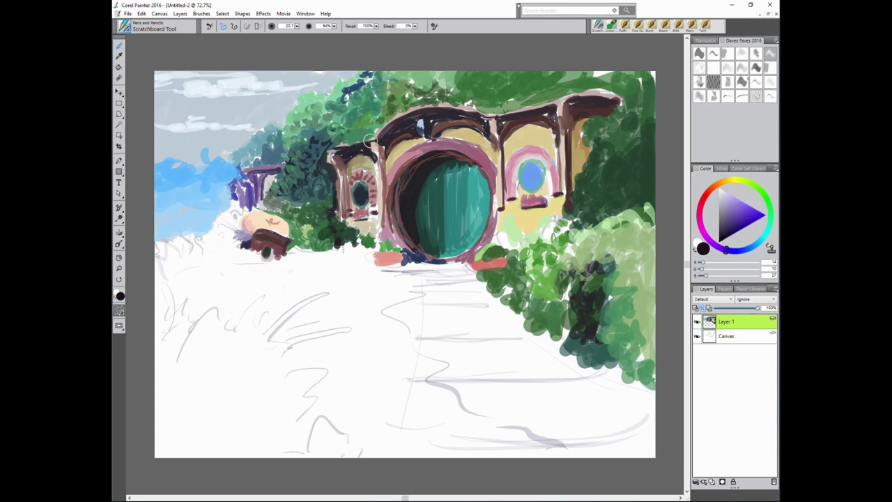
drag(334, 152, 330, 170)
alt+click(380, 148)
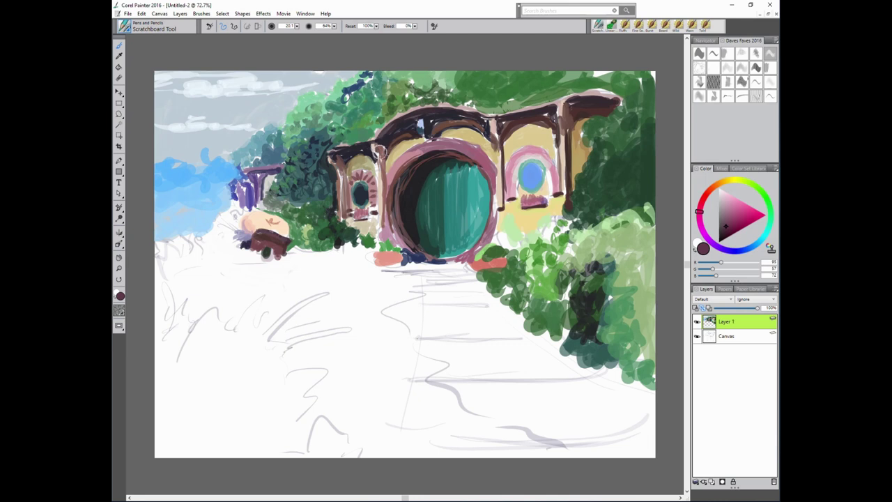
alt+click(500, 134)
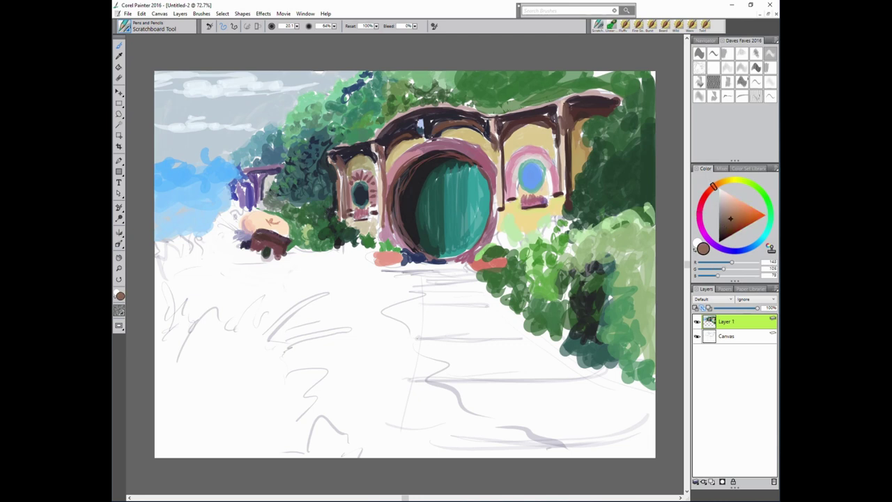
alt+click(496, 143)
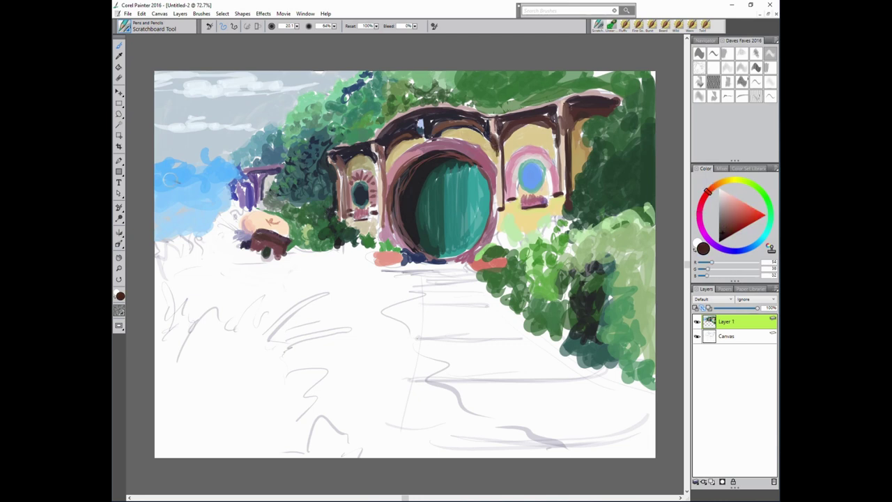
Try several browns and mauves, then add a short dark brown stroke under the window.
alt+click(498, 167)
alt+click(557, 123)
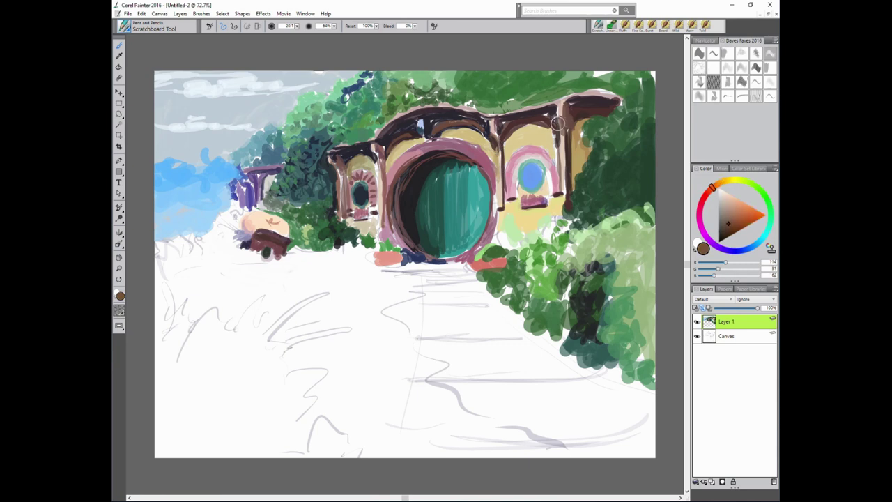
alt+click(420, 124)
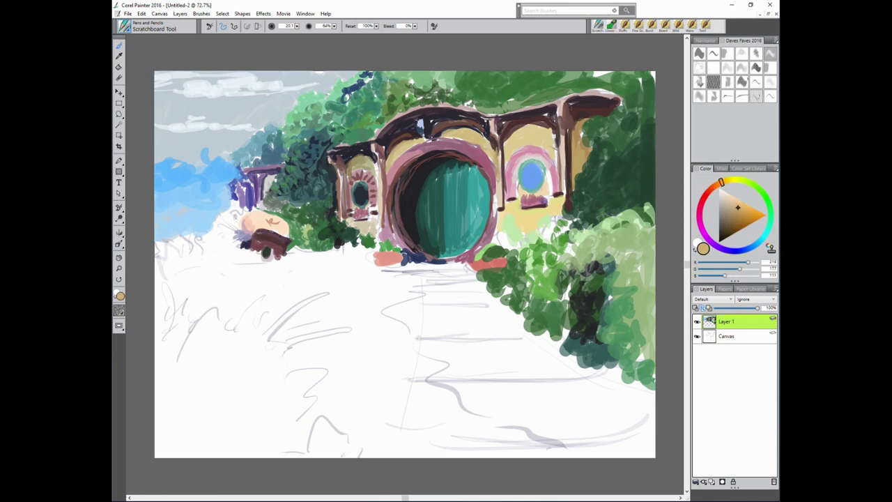
alt+click(568, 168)
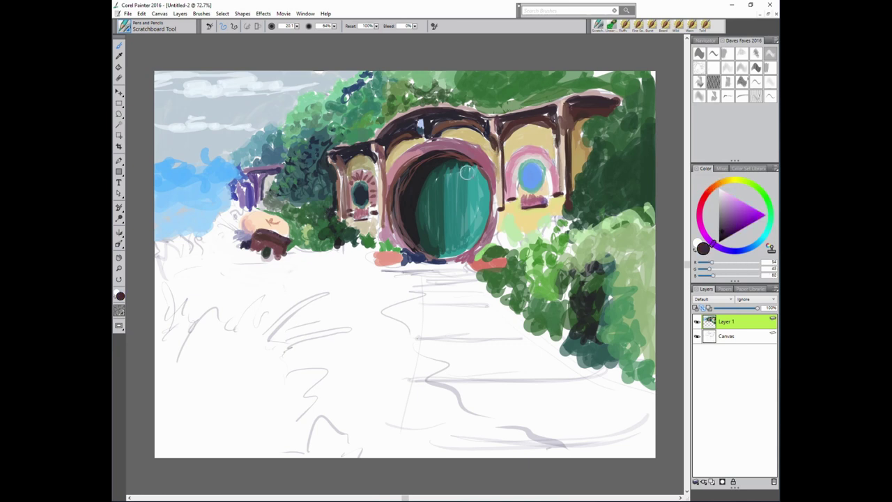
alt+click(569, 205)
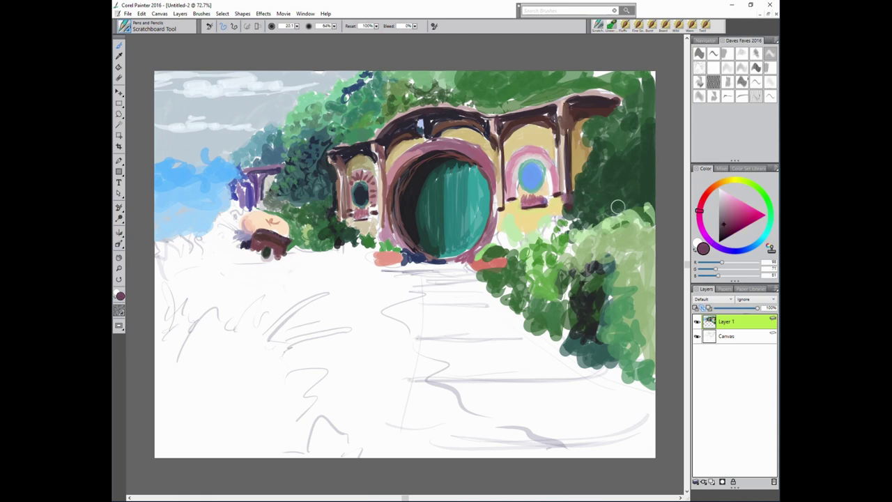
alt+click(569, 201)
alt+click(568, 185)
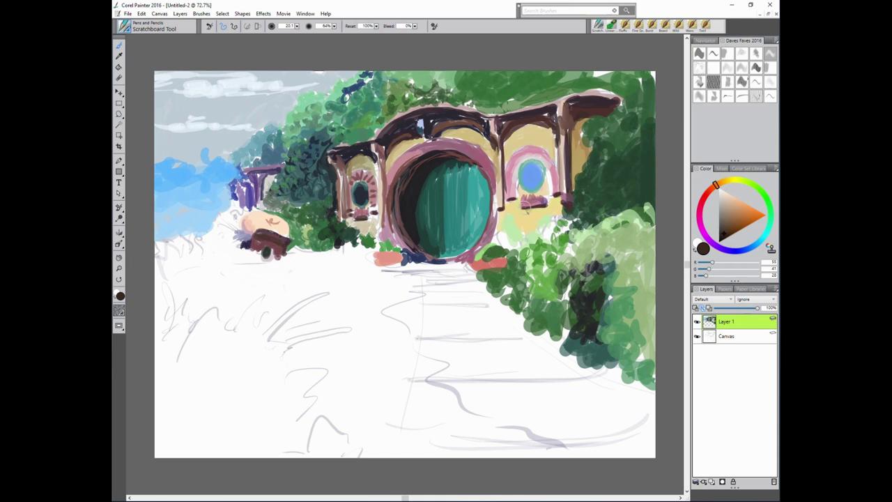
drag(523, 202, 543, 202)
Sample greens from the foliage and paint dark green strokes over the right-hand bushes.
alt+click(481, 203)
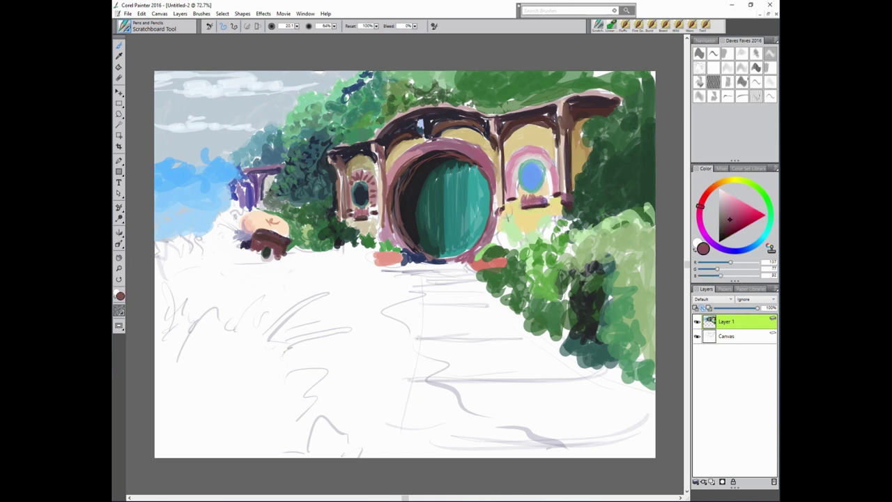
alt+click(266, 254)
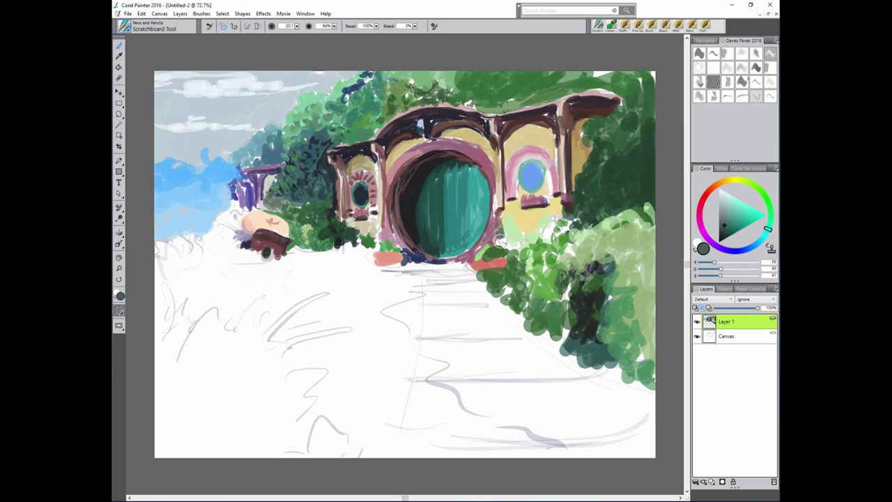
alt+click(268, 252)
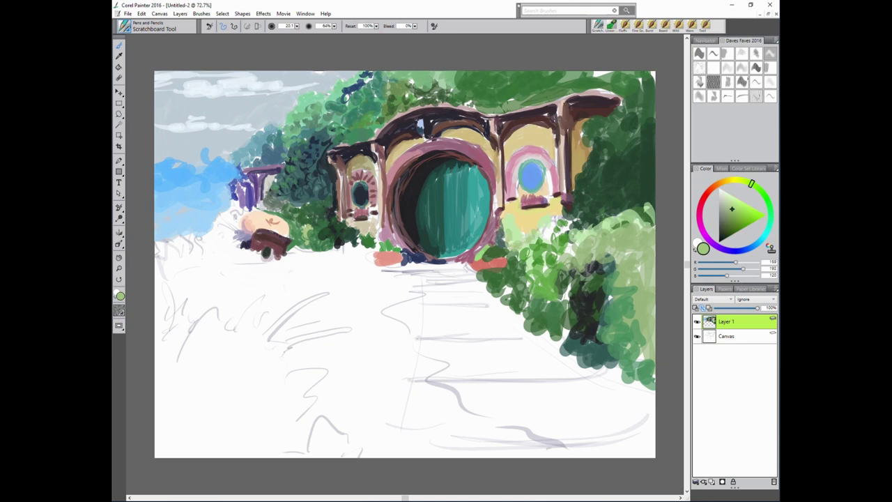
alt+click(583, 297)
alt+click(550, 284)
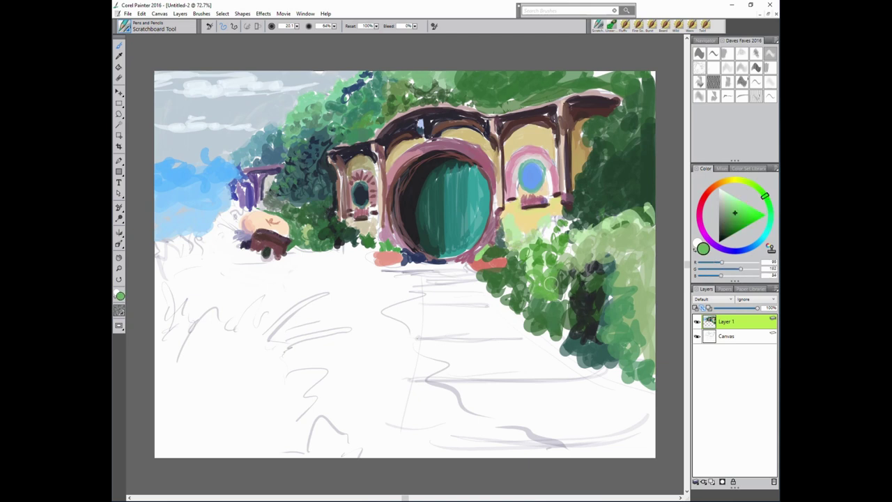
alt+click(524, 296)
mouse_move(528, 282)
mouse_down()
mouse_move(502, 293)
mouse_move(541, 322)
mouse_move(542, 250)
mouse_up()
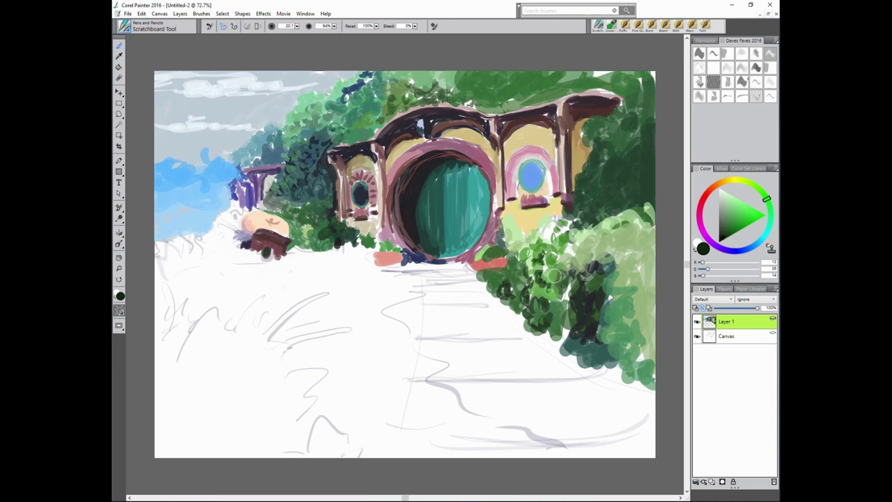
drag(554, 279, 533, 252)
Dab more dark, mid and light green into the foliage right of the house.
alt+click(612, 216)
drag(566, 209, 562, 240)
alt+click(560, 239)
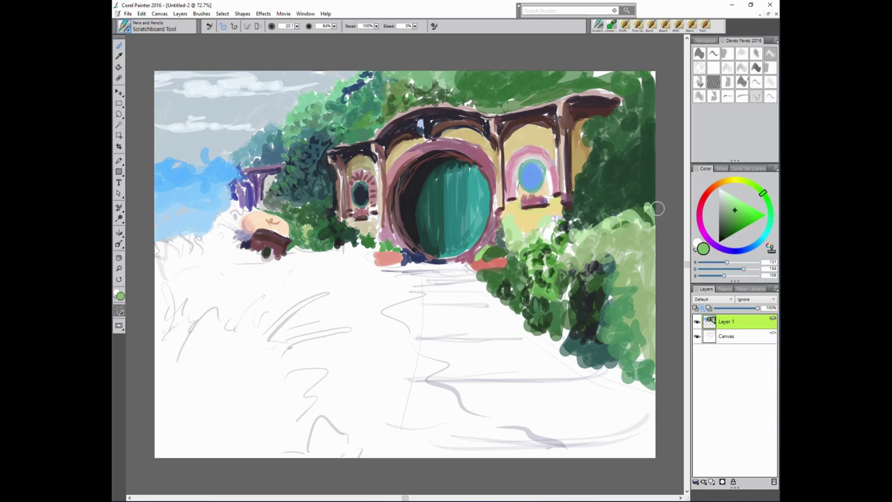
alt+click(645, 150)
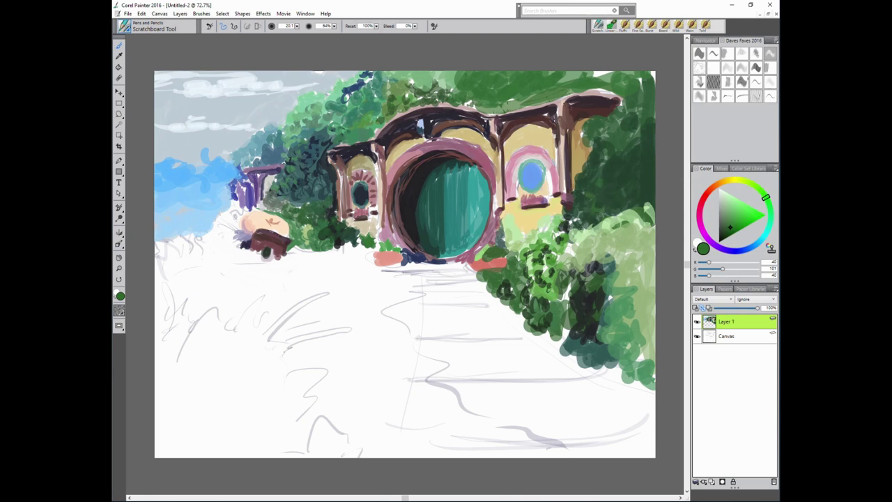
alt+click(623, 189)
mouse_move(614, 174)
mouse_down()
mouse_move(596, 216)
mouse_move(634, 188)
mouse_move(618, 161)
mouse_move(646, 175)
mouse_move(629, 147)
mouse_move(635, 97)
mouse_move(637, 124)
mouse_up()
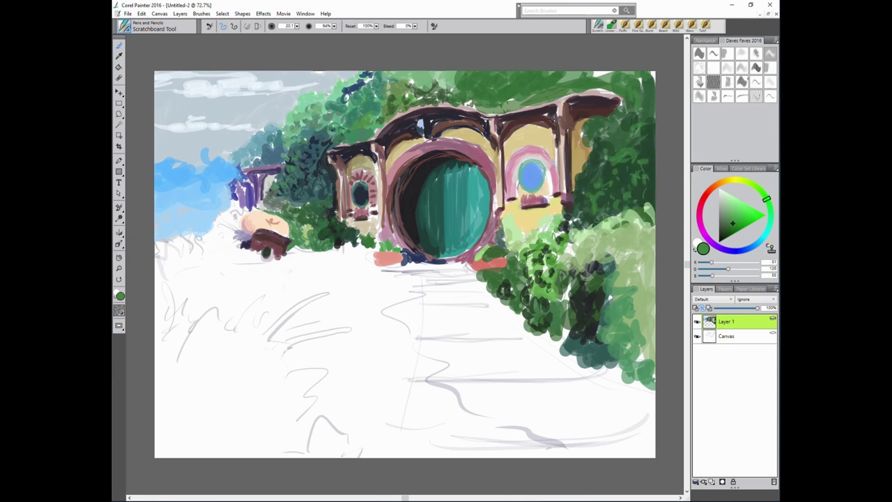
alt+click(642, 93)
mouse_move(643, 93)
mouse_down()
mouse_move(632, 154)
mouse_move(637, 171)
mouse_move(643, 153)
mouse_up()
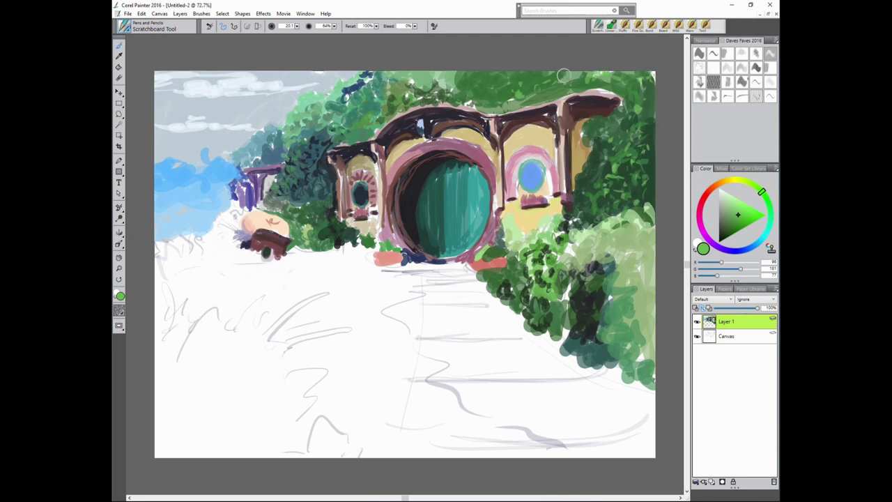
Darken the roof top with a near-black brown stroke, then sample dark green, navy and mint.
alt+click(640, 82)
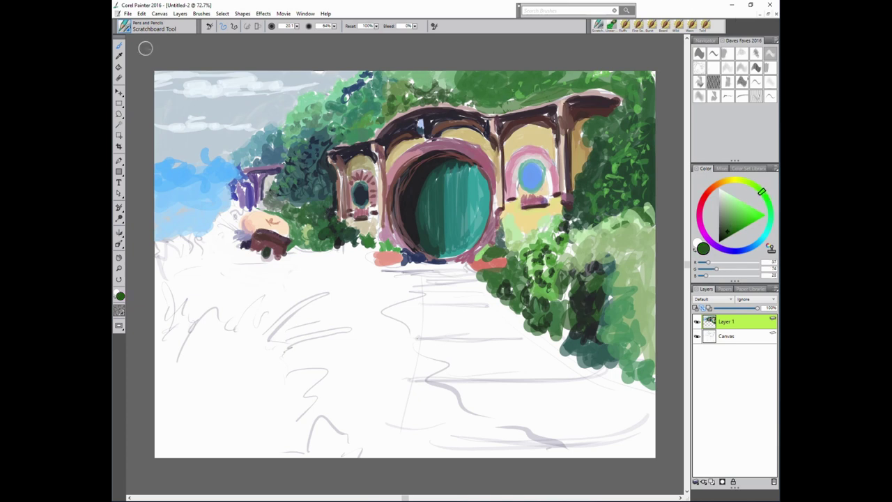
alt+click(495, 109)
drag(554, 101, 414, 101)
alt+click(373, 120)
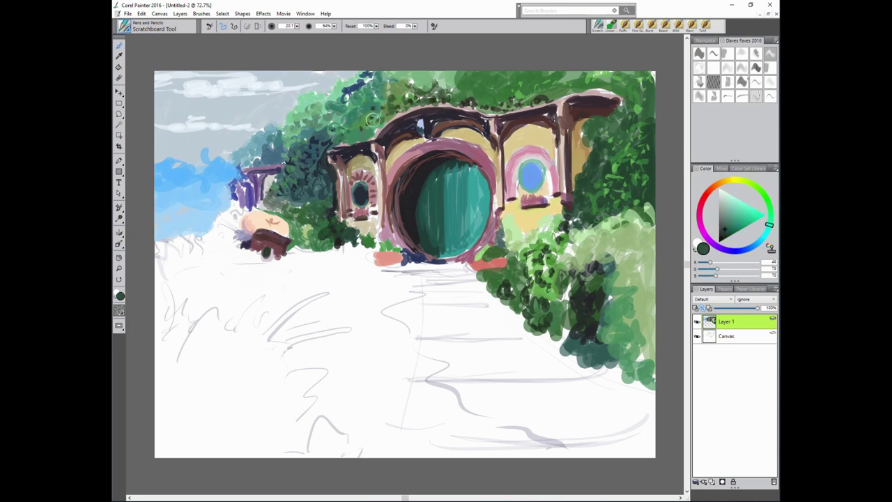
alt+click(342, 136)
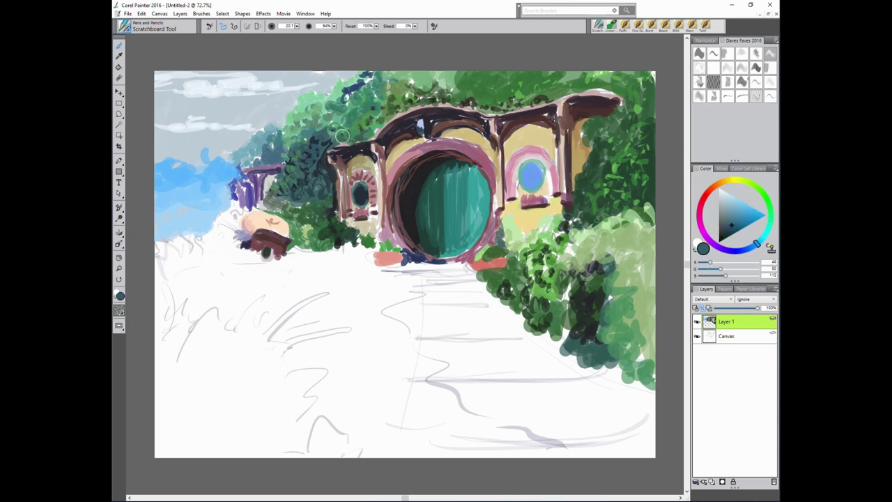
alt+click(342, 138)
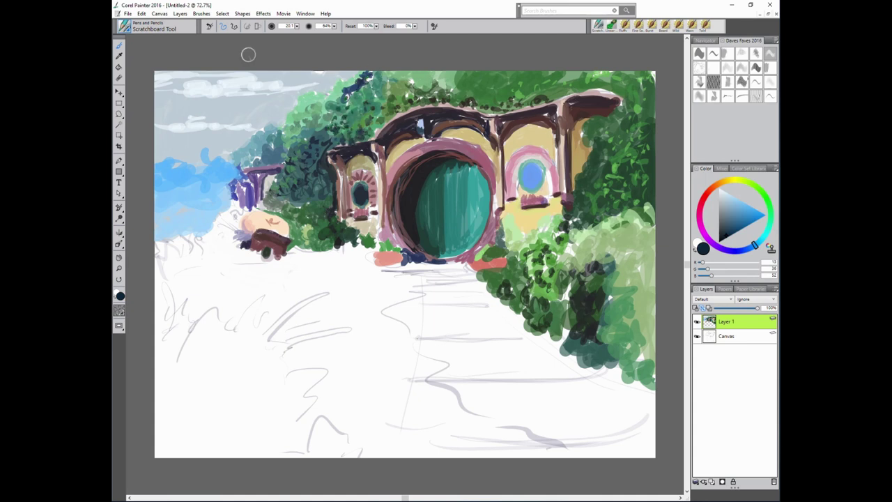
alt+click(349, 73)
Paint near-white cloud strokes across the top and upper-left of the sky.
alt+click(230, 73)
drag(297, 78, 343, 76)
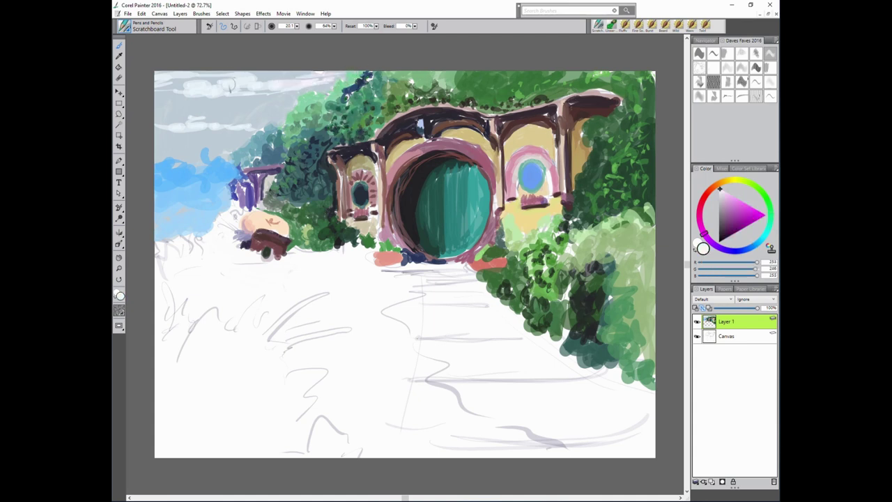
drag(230, 85, 333, 81)
drag(263, 72, 317, 90)
drag(250, 101, 220, 104)
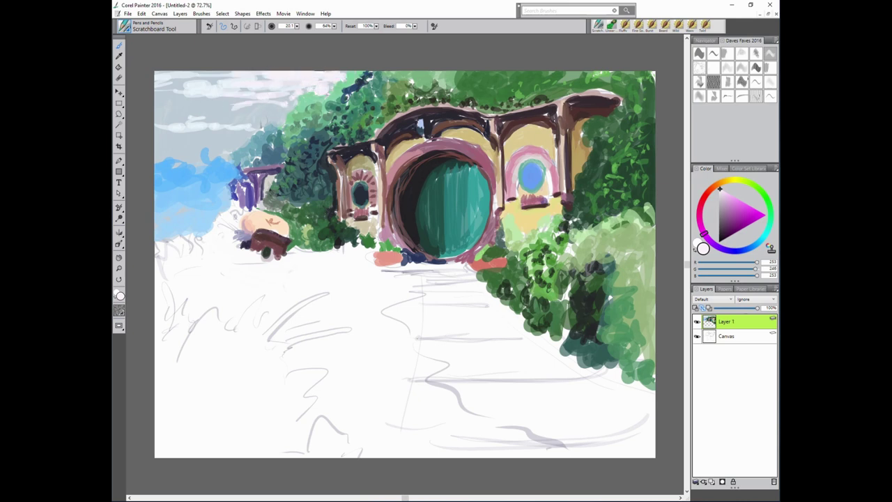
drag(277, 111, 205, 123)
drag(244, 99, 149, 105)
Paint green and lighter green foliage on the path left of the door.
alt+click(411, 247)
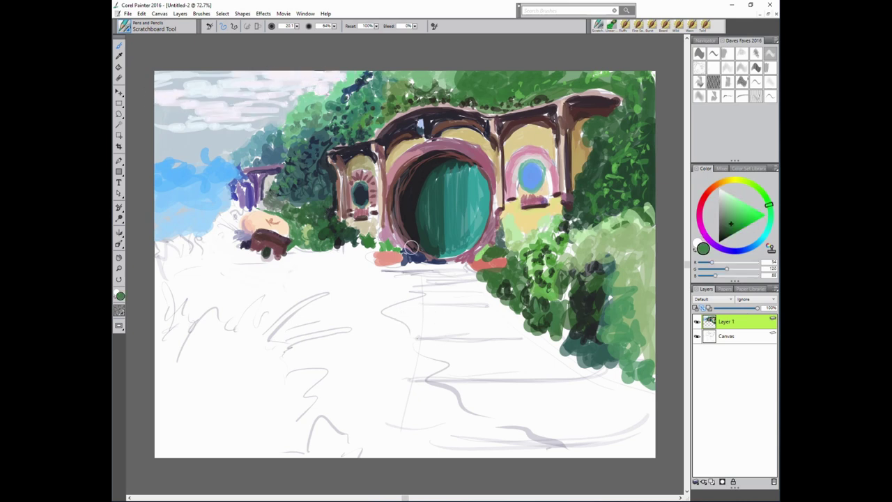
alt+click(619, 165)
alt+click(374, 249)
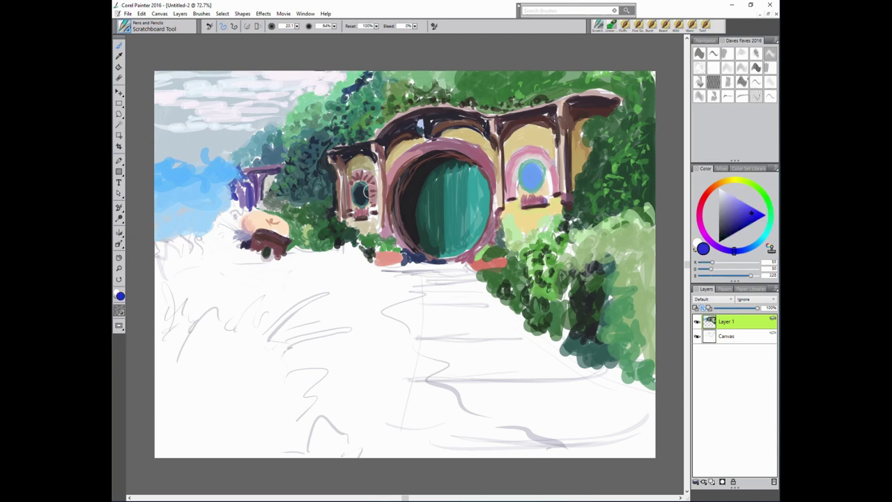
alt+click(369, 252)
mouse_move(366, 259)
mouse_down()
mouse_move(338, 252)
mouse_move(296, 286)
mouse_move(300, 293)
mouse_move(320, 258)
mouse_move(345, 246)
mouse_move(333, 237)
mouse_up()
alt+click(300, 290)
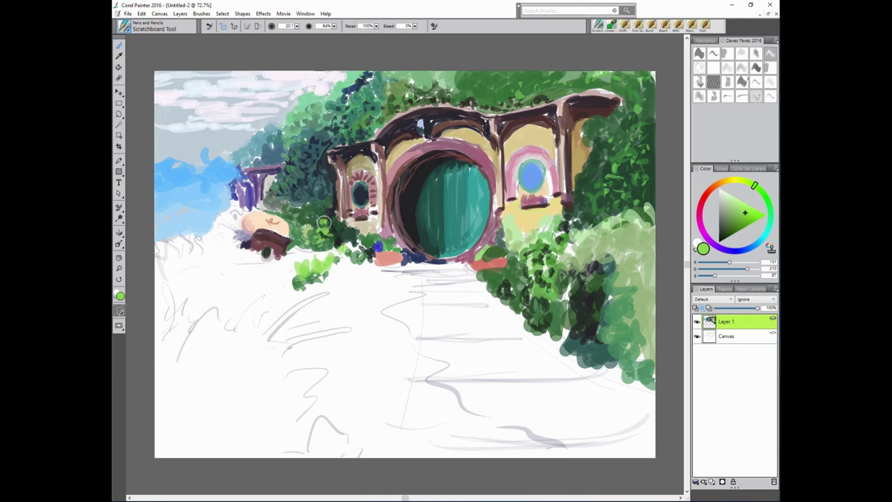
Mix a dark blue and dab shadows left of the brown rock.
alt+click(333, 217)
alt+click(312, 268)
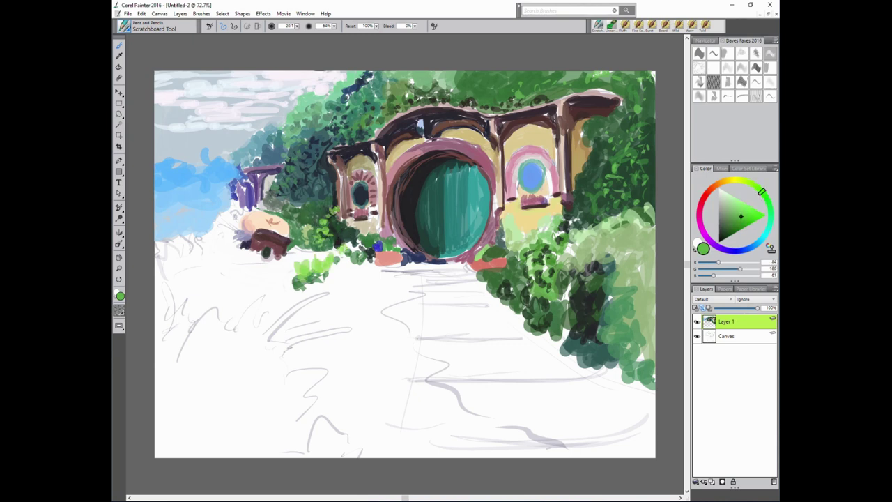
alt+click(301, 247)
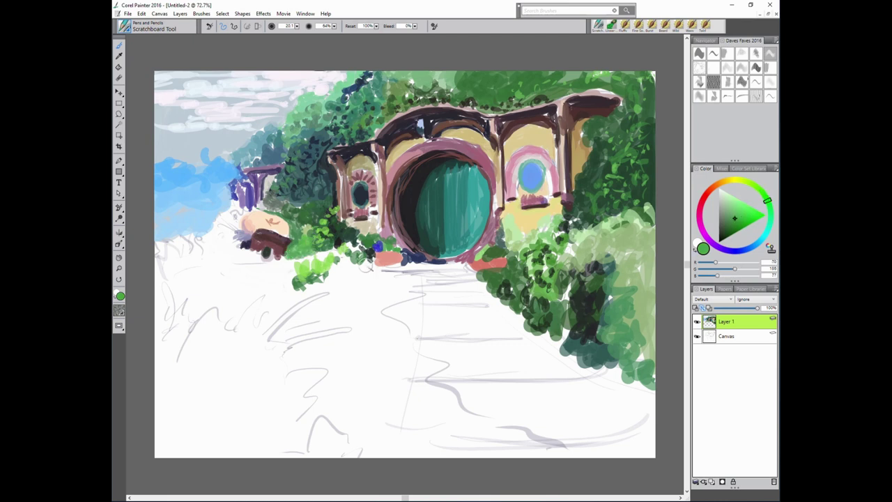
alt+click(531, 176)
alt+click(244, 223)
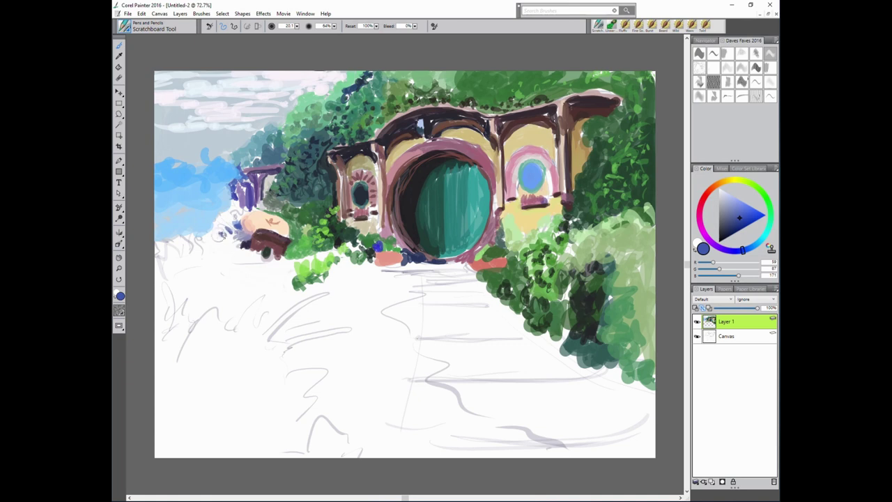
mouse_move(221, 234)
mouse_down()
mouse_move(209, 241)
mouse_move(238, 243)
mouse_up()
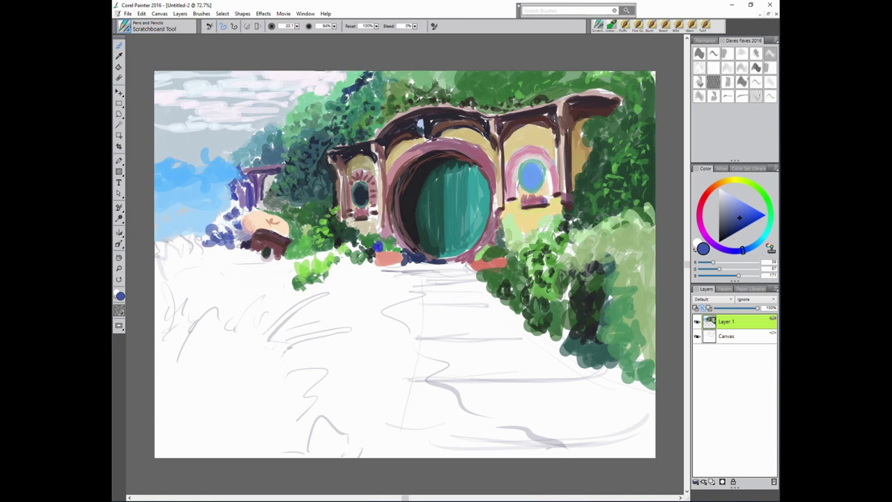
alt+click(246, 221)
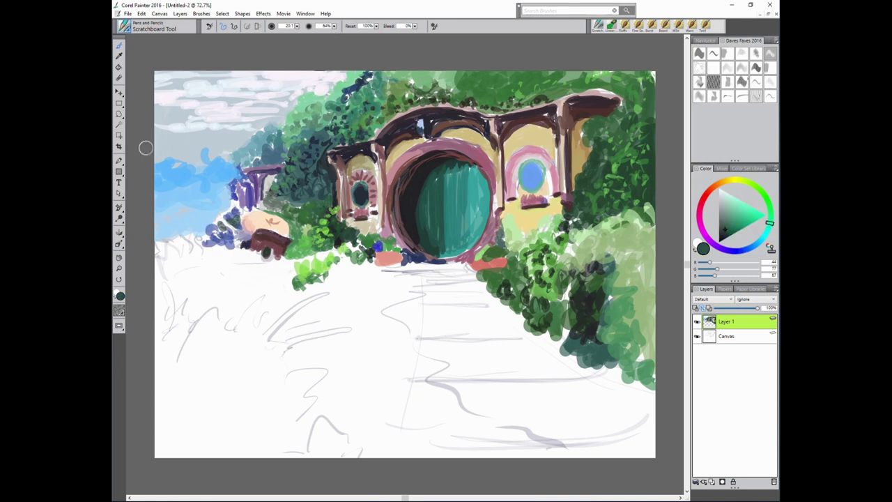
alt+click(207, 202)
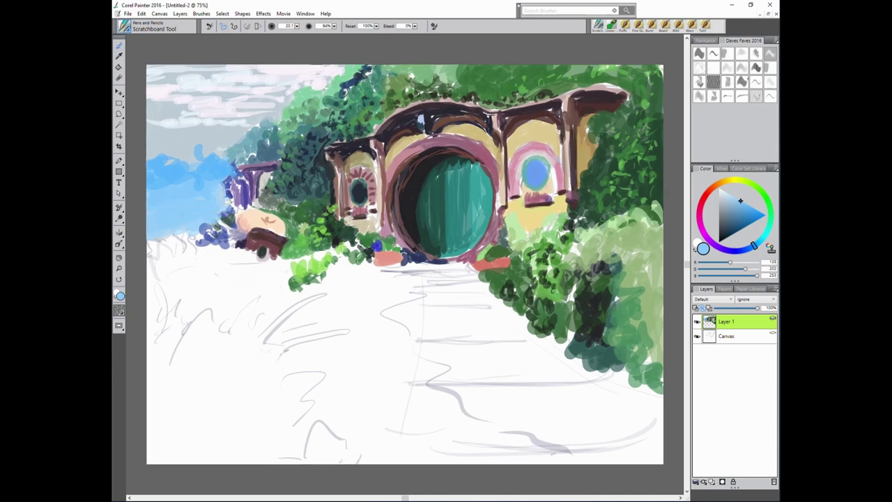
Test blue-violet shades, then paint medium green foliage along the left edge of the path.
alt+click(241, 177)
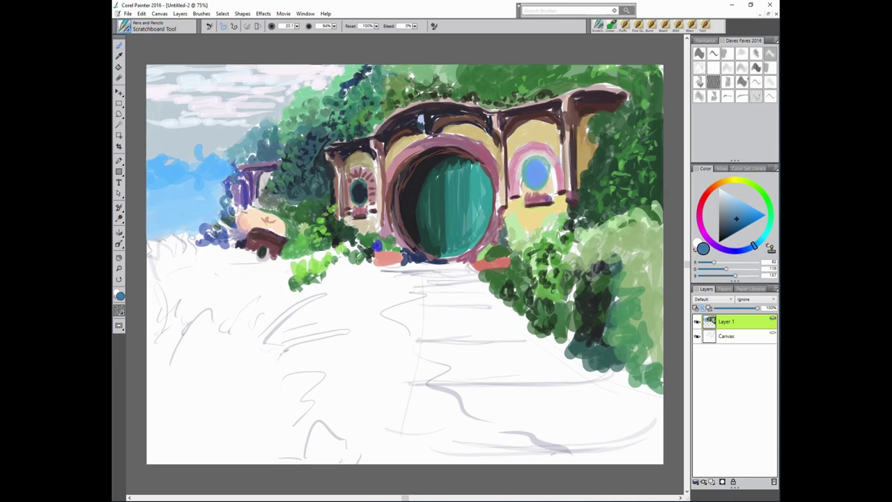
alt+click(243, 198)
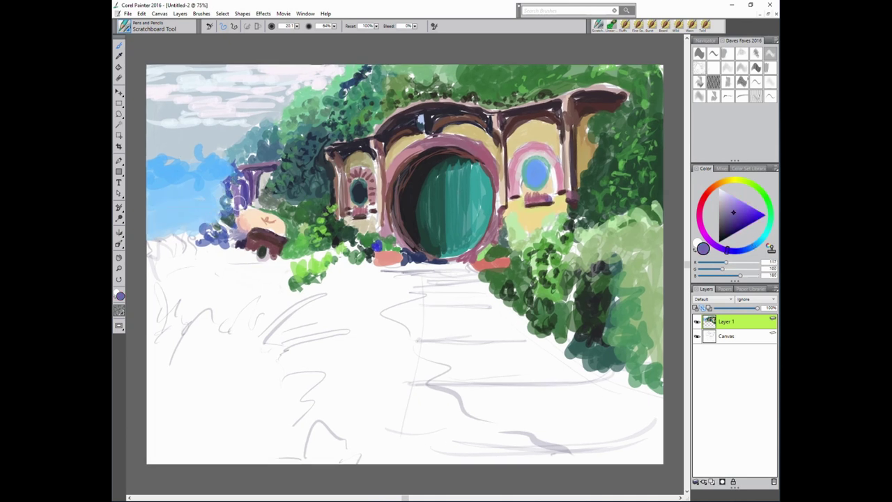
alt+click(247, 204)
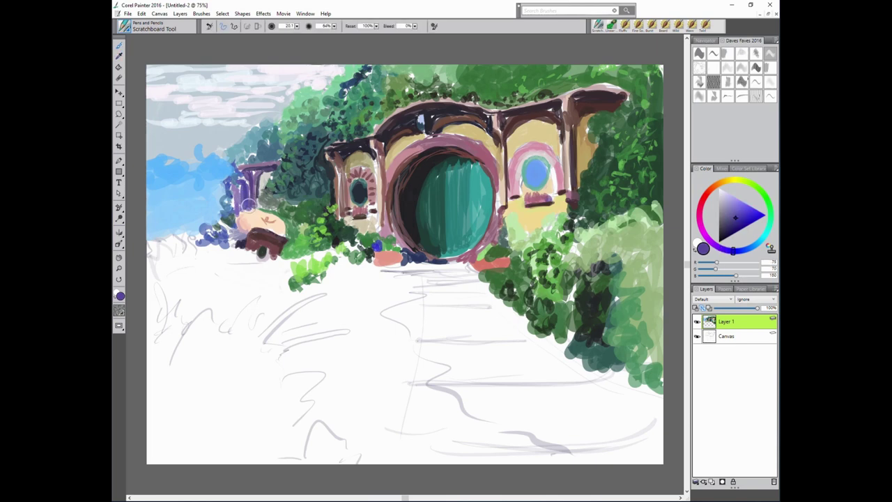
alt+click(248, 207)
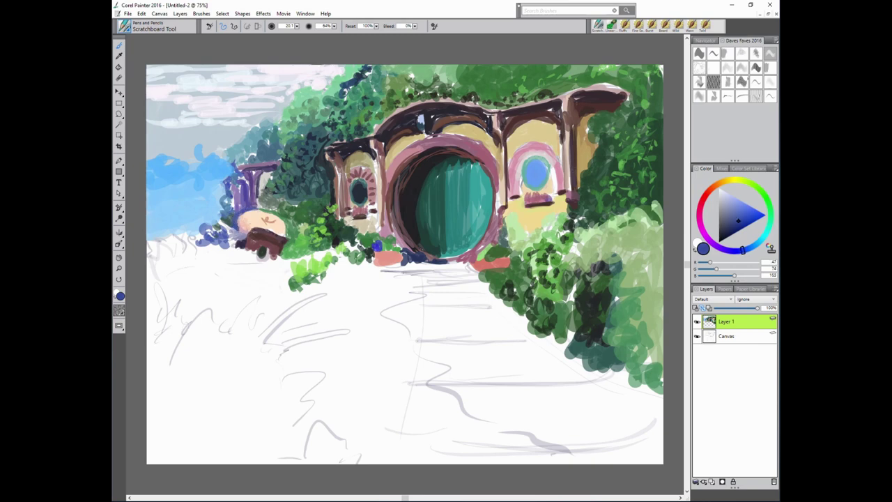
alt+click(400, 202)
alt+click(241, 246)
alt+click(262, 252)
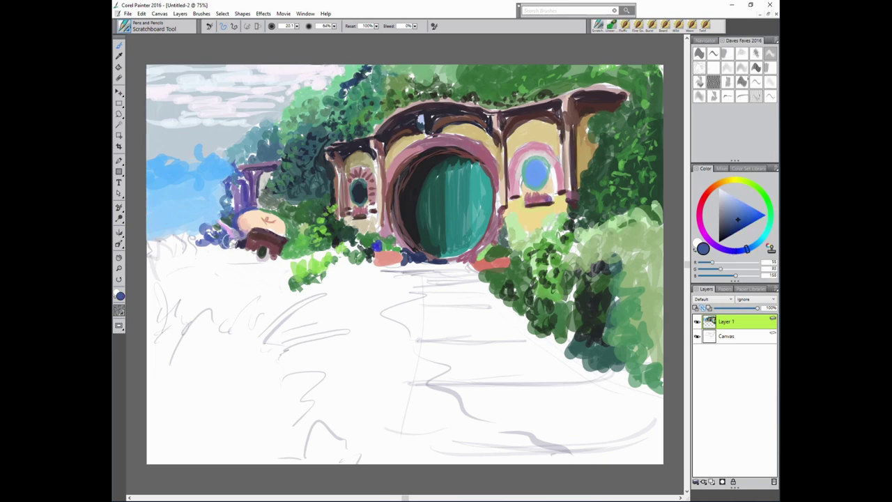
alt+click(232, 243)
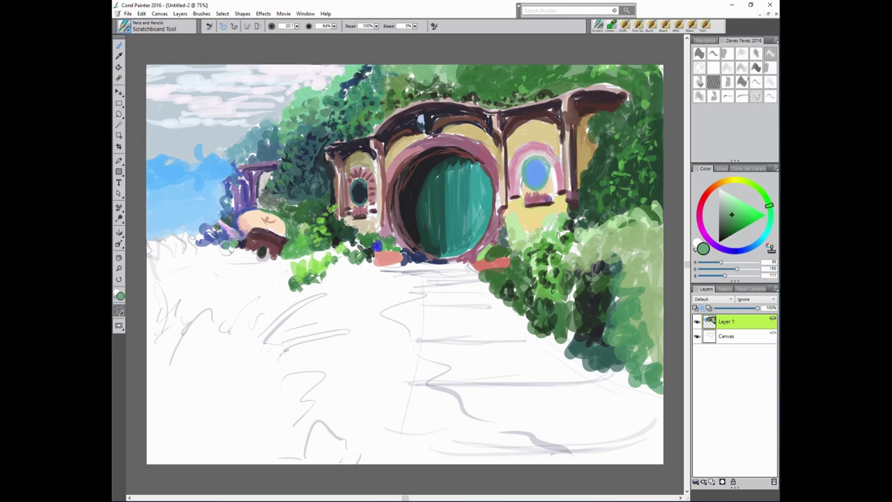
mouse_move(209, 240)
mouse_down()
mouse_move(160, 268)
mouse_move(233, 251)
mouse_move(206, 278)
mouse_move(195, 275)
mouse_up()
Add blue-purple shading over the left foliage and dark-green dabs near the path edge.
alt+click(201, 234)
alt+click(209, 234)
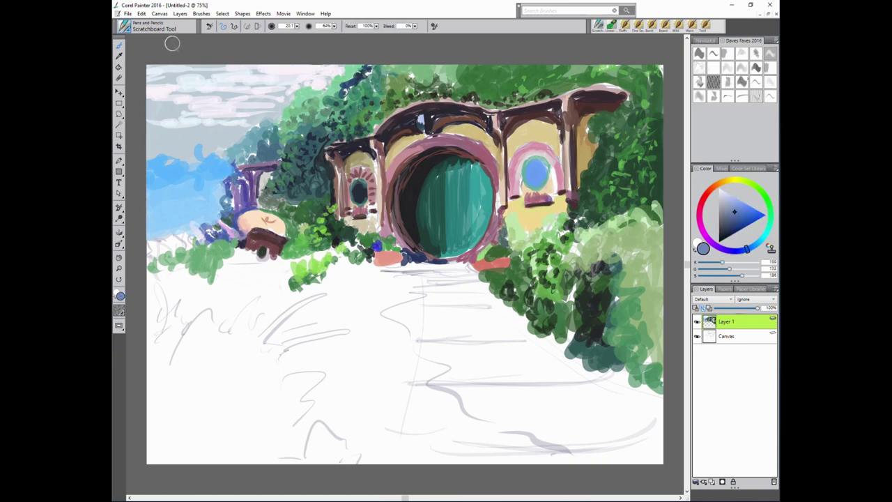
mouse_move(209, 237)
mouse_down()
mouse_move(157, 244)
mouse_move(150, 254)
mouse_move(192, 254)
mouse_up()
alt+click(345, 241)
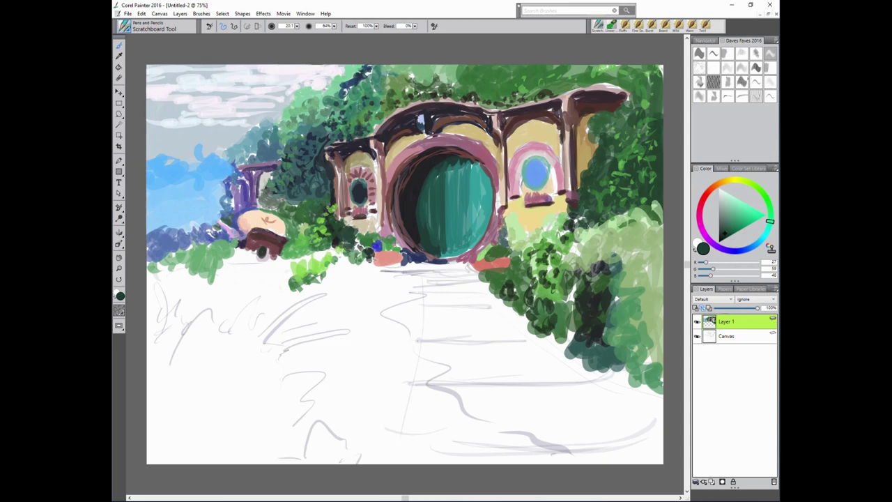
drag(341, 253, 365, 256)
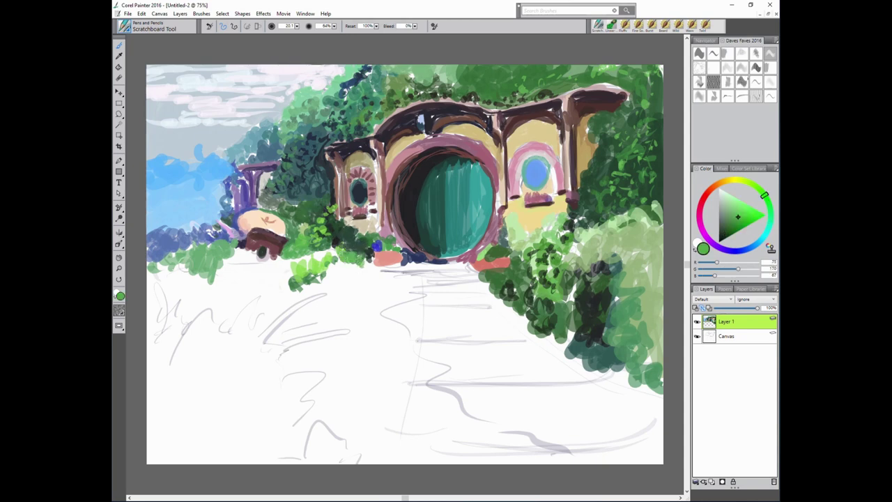
Paint a dusky red planter base by the door and a dark teal path stroke.
alt+click(366, 256)
alt+click(377, 253)
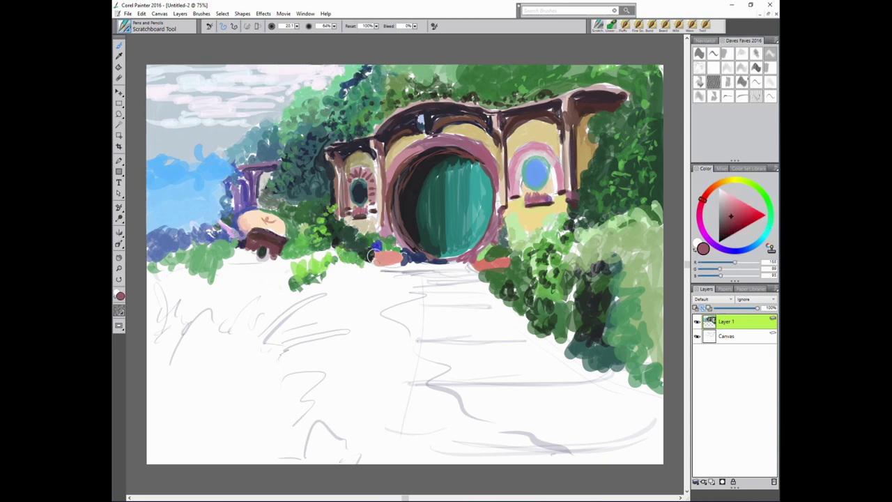
drag(479, 259, 506, 255)
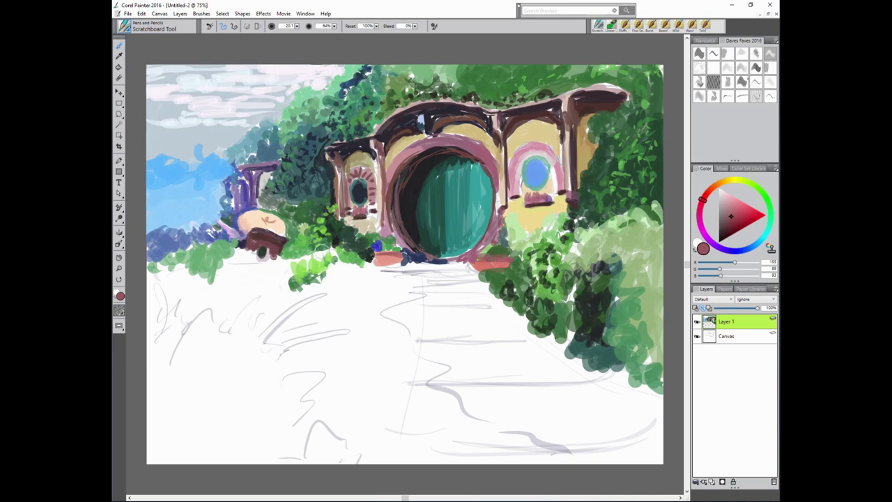
alt+click(481, 259)
alt+click(436, 260)
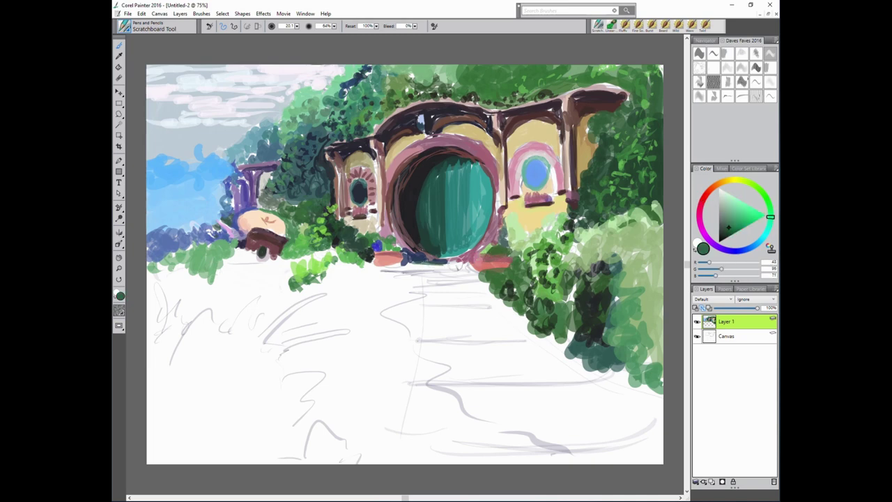
drag(452, 274, 425, 274)
Add light-green and dark-green leafy dabs along the path edge to the lower-left bushes.
alt+click(444, 275)
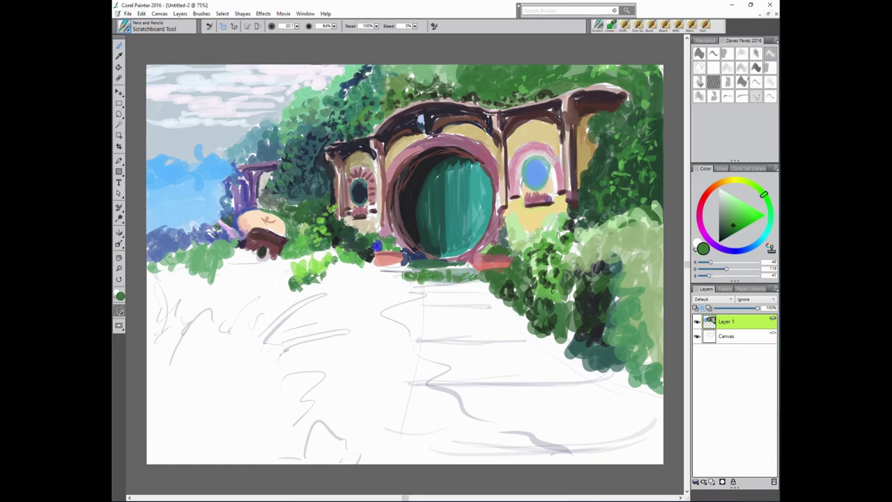
alt+click(410, 263)
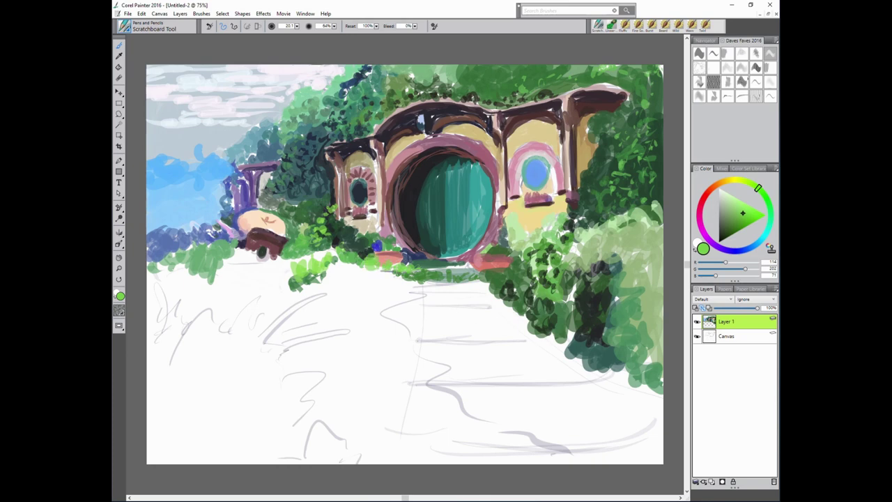
alt+click(404, 275)
mouse_move(376, 273)
mouse_down()
mouse_move(417, 285)
mouse_move(310, 261)
mouse_move(328, 262)
mouse_move(338, 244)
mouse_up()
alt+click(411, 278)
alt+click(313, 269)
drag(283, 283, 289, 259)
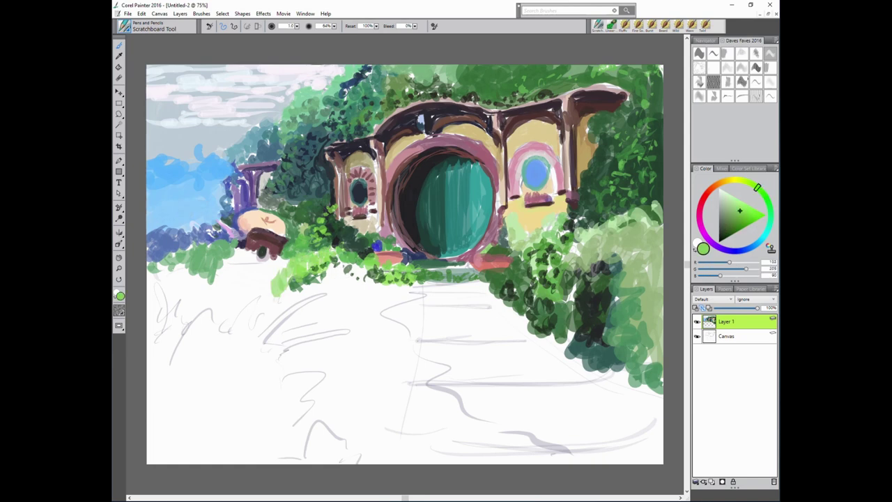
Restore the brush's default variant and paint a light-green bush in the left foreground.
click(124, 28)
click(306, 61)
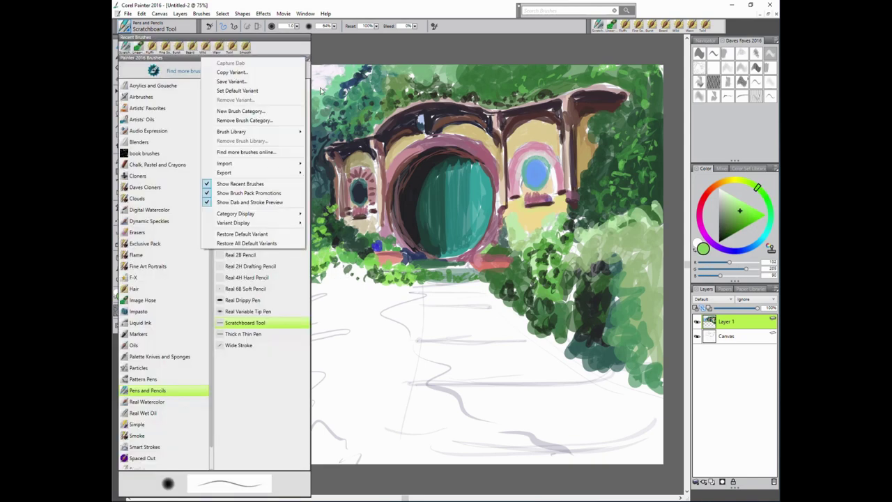
click(251, 231)
mouse_move(246, 314)
mouse_down()
mouse_move(248, 282)
mouse_move(230, 336)
mouse_up()
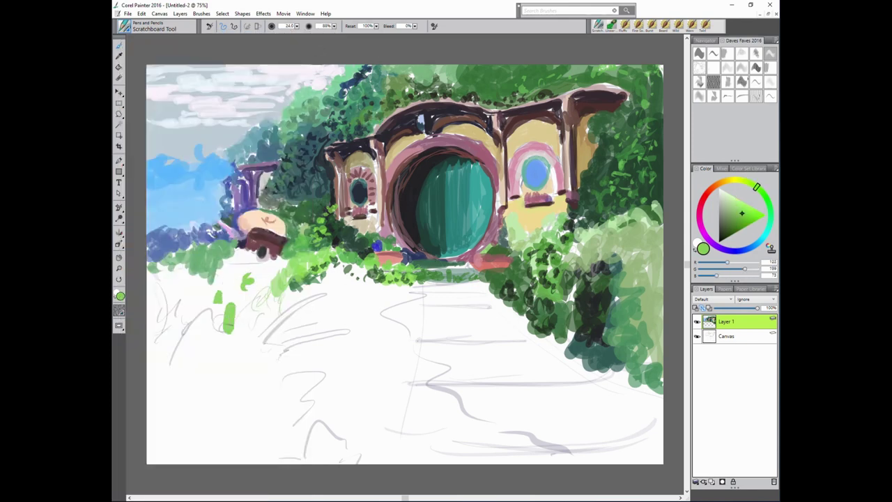
drag(264, 290, 237, 324)
mouse_move(268, 272)
mouse_down()
mouse_move(259, 265)
mouse_move(280, 273)
mouse_up()
mouse_move(293, 244)
mouse_down()
mouse_move(273, 279)
mouse_move(244, 240)
mouse_move(234, 275)
mouse_move(216, 279)
mouse_move(251, 268)
mouse_up()
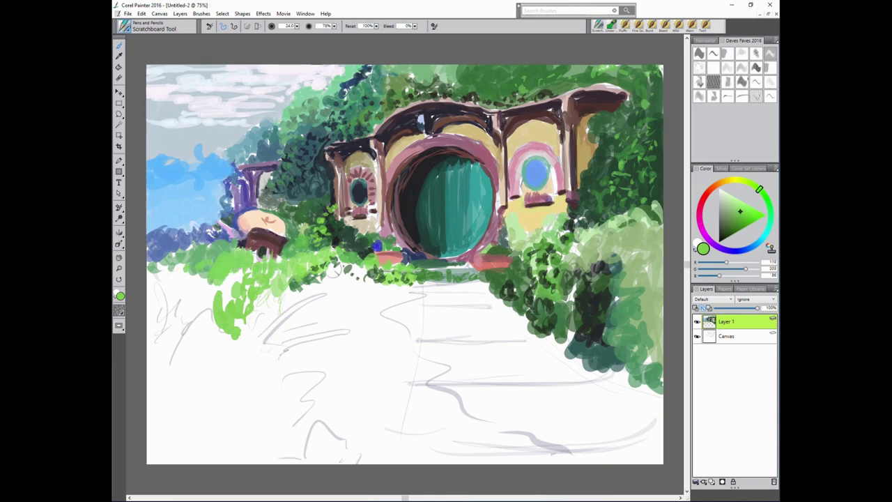
Choose a dark green and lower the brush opacity to 76%.
alt+click(334, 269)
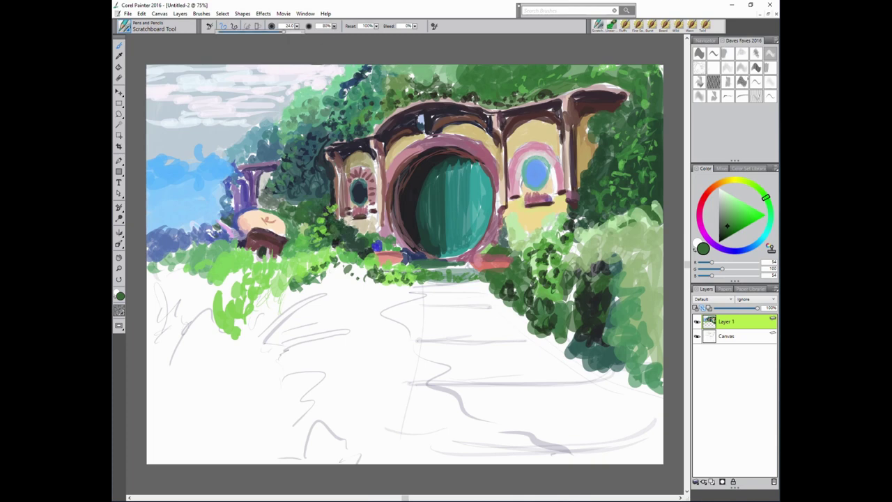
alt+click(423, 256)
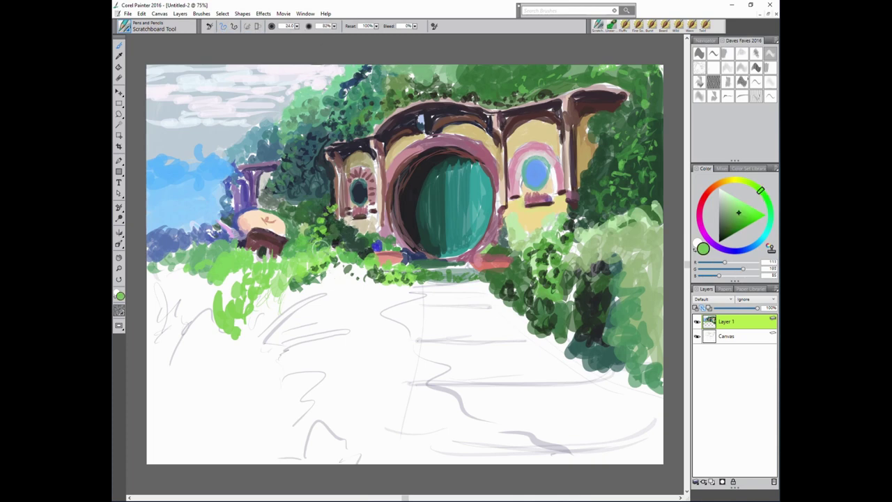
alt+click(321, 209)
drag(335, 26, 283, 31)
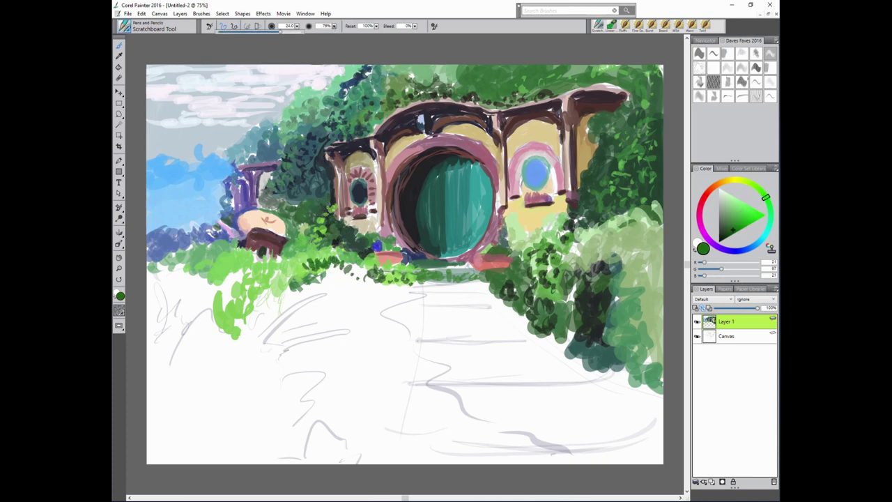
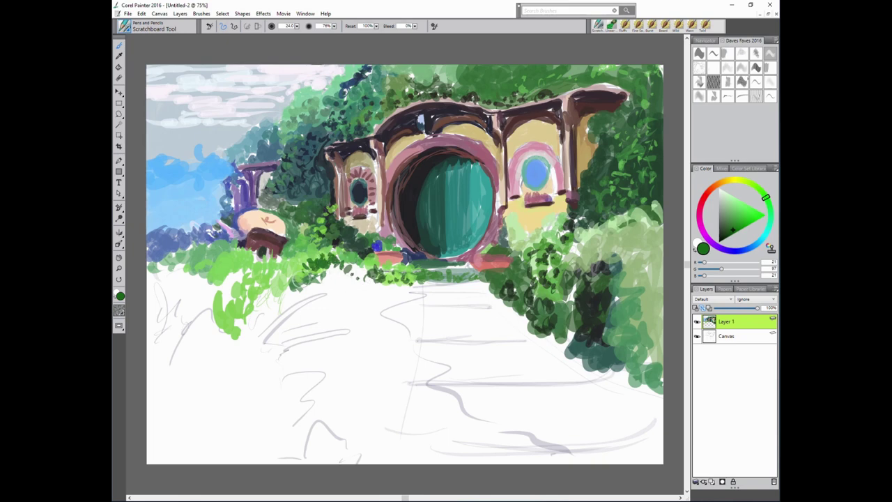
Try several colours on the Color wheel, settling on light green for the foreground bushes.
alt+click(271, 279)
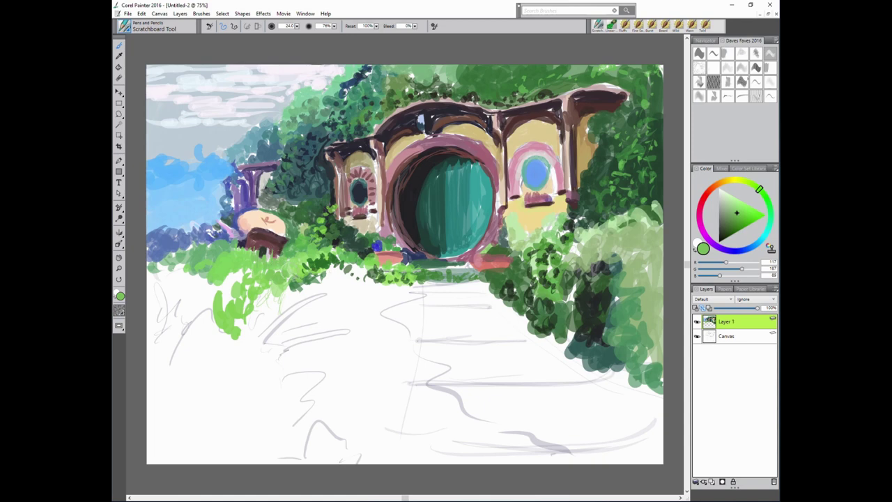
alt+click(247, 232)
alt+click(379, 281)
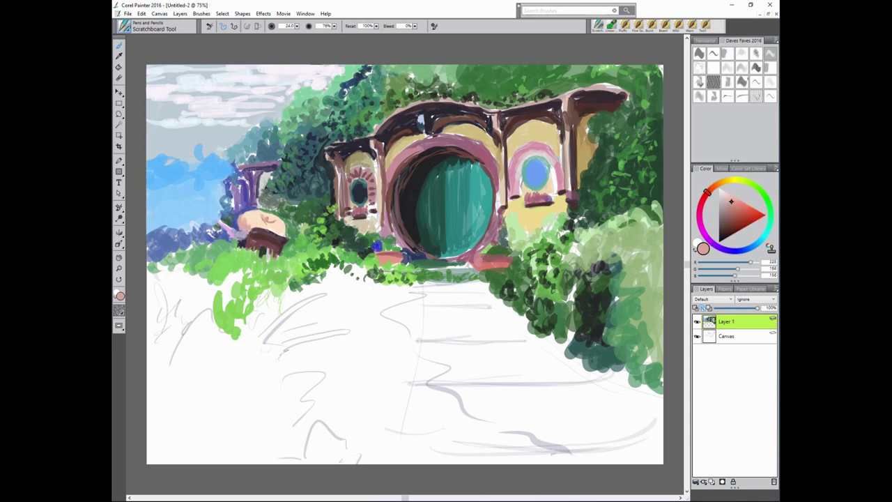
alt+click(252, 208)
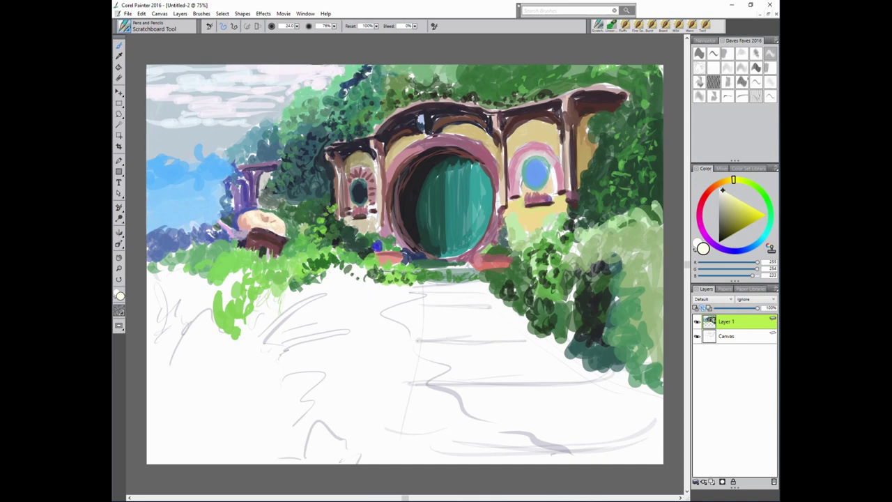
alt+click(264, 202)
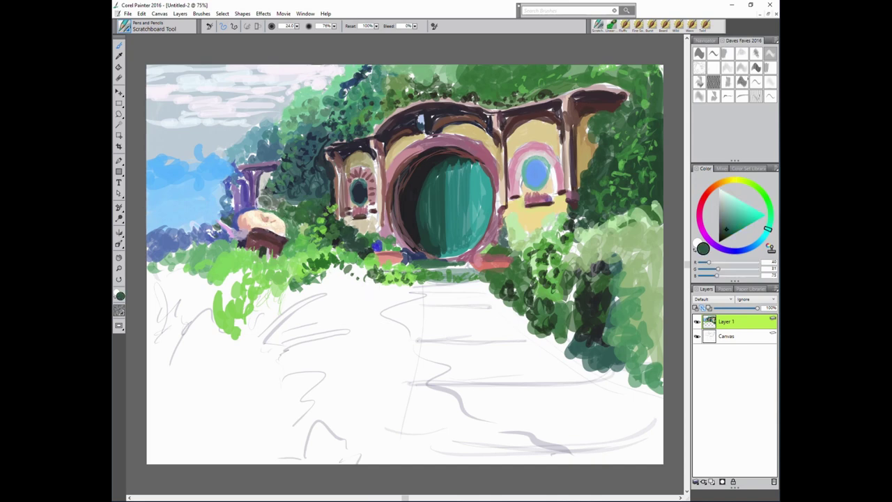
alt+click(289, 198)
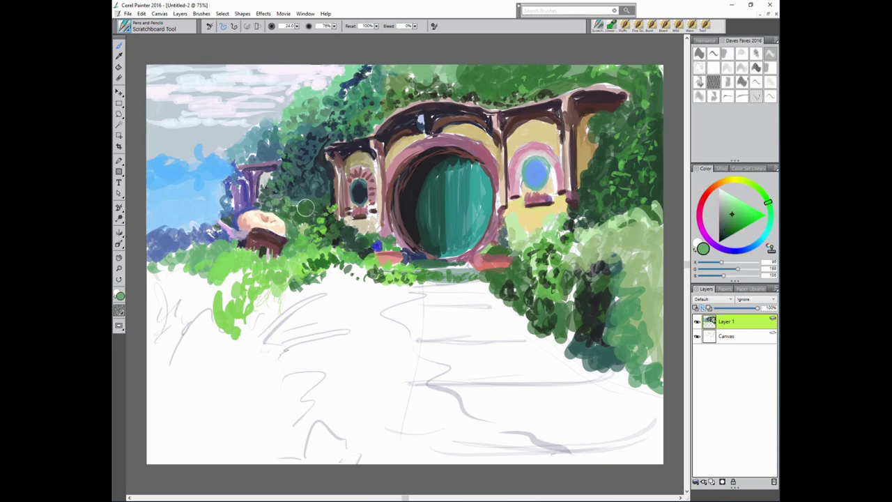
alt+click(288, 182)
alt+click(204, 263)
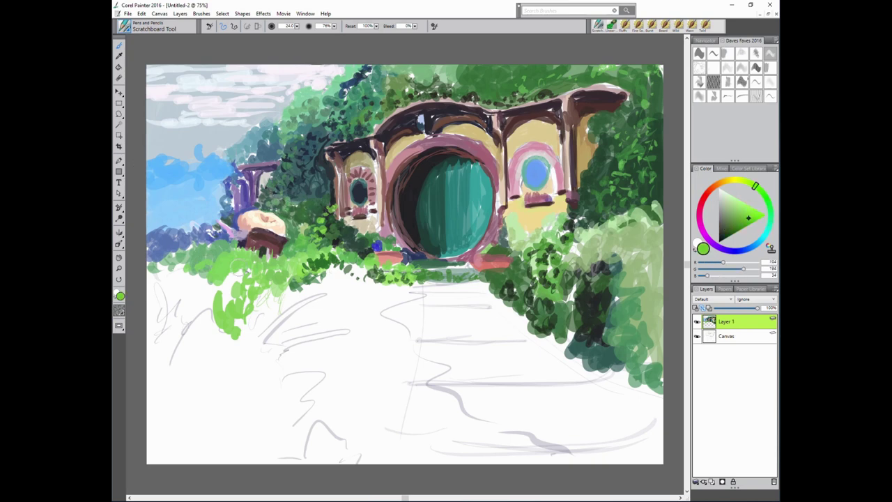
Paint light-green bush masses across the left foreground and path at brush size 38.4.
drag(227, 268, 233, 310)
drag(406, 343, 429, 330)
key(bracketright)
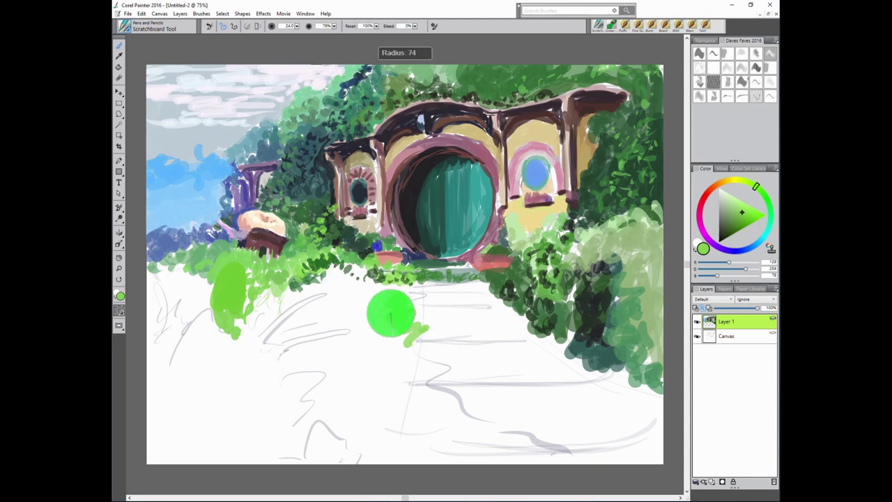
drag(418, 293, 411, 338)
mouse_move(369, 279)
mouse_down()
mouse_move(328, 306)
mouse_move(347, 353)
mouse_move(425, 322)
mouse_up()
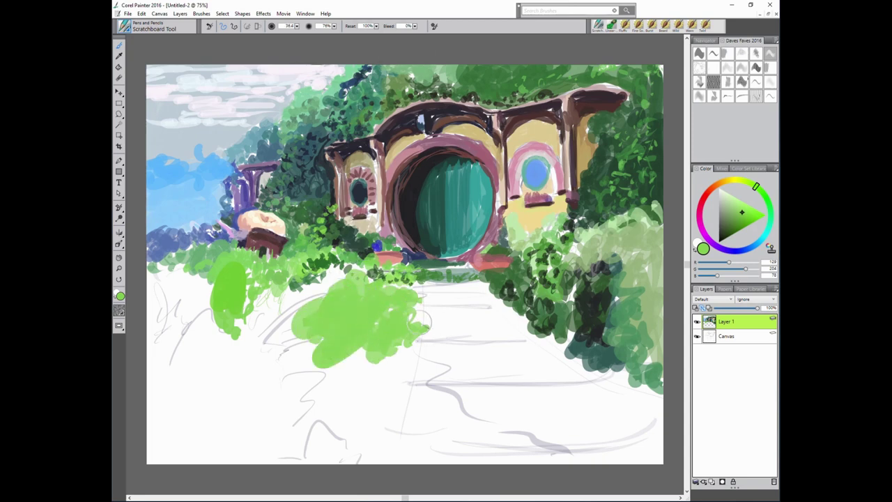
mouse_move(422, 359)
mouse_down()
mouse_move(480, 377)
mouse_move(557, 375)
mouse_up()
drag(425, 333, 540, 328)
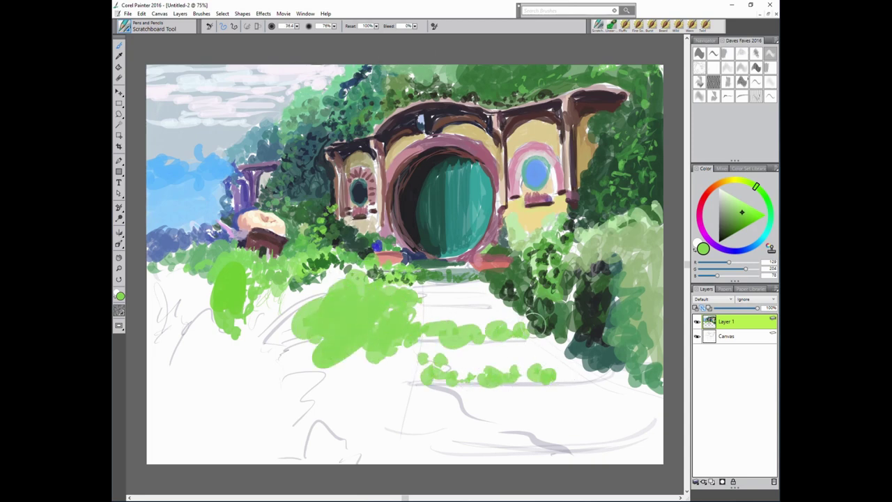
Add rows of dark-green dabs near the steps and along the path.
alt+click(529, 332)
drag(415, 300, 446, 297)
drag(422, 293, 503, 299)
mouse_move(418, 276)
mouse_down()
mouse_move(426, 307)
mouse_move(418, 276)
mouse_move(356, 254)
mouse_move(317, 270)
mouse_move(307, 303)
mouse_up()
Add a new layer and paint dark and light green foliage over the foreground bushes.
click(712, 482)
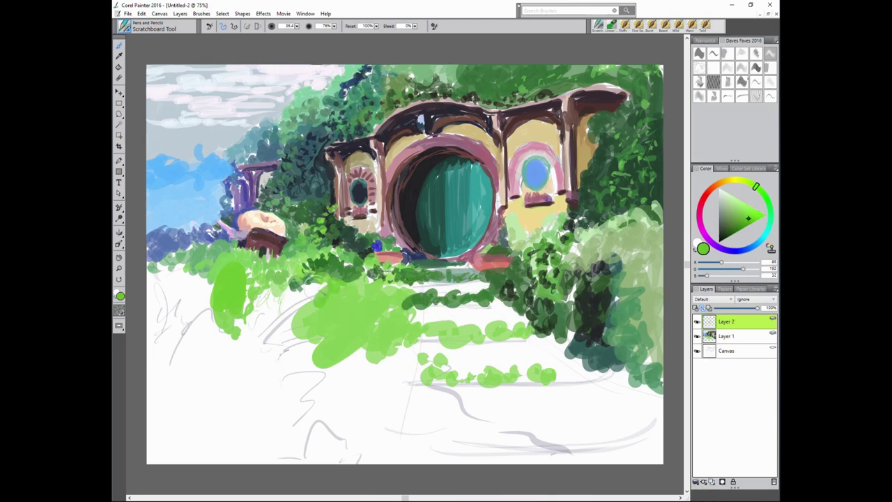
mouse_move(320, 272)
mouse_down()
mouse_move(258, 317)
mouse_move(278, 341)
mouse_up()
alt+click(230, 300)
drag(314, 296, 264, 334)
drag(254, 297, 373, 324)
Paint light-green foliage at the bushes' left edge and dark-green foliage in the left foreground.
alt+click(233, 278)
drag(227, 268, 227, 300)
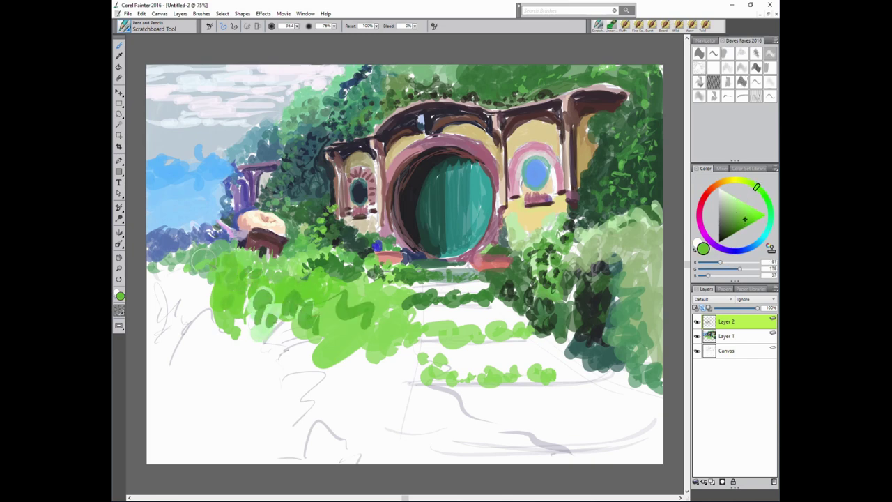
drag(202, 258, 174, 244)
alt+click(237, 293)
drag(230, 286, 272, 363)
drag(258, 279, 279, 335)
drag(279, 254, 286, 334)
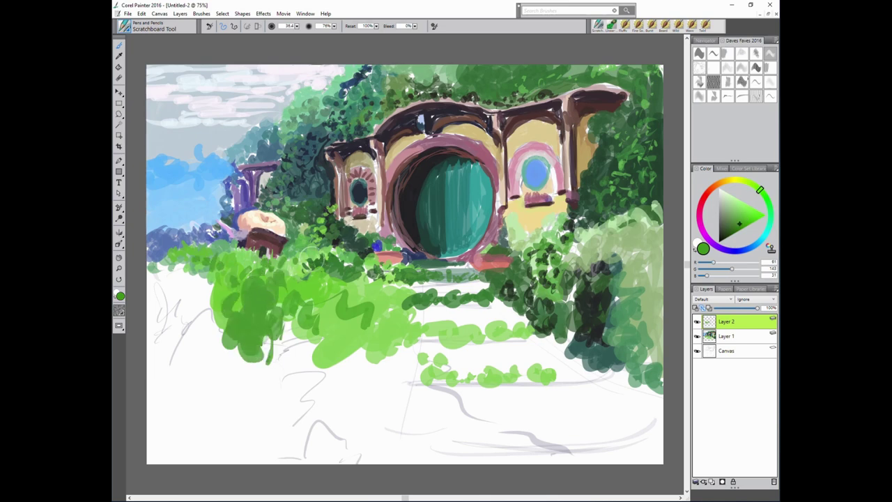
Paint dark-green strokes near the centre of the path.
alt+click(335, 251)
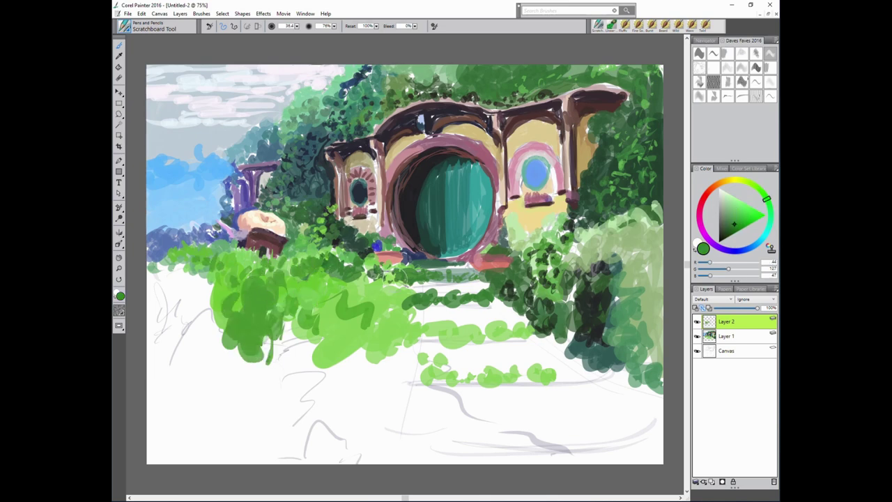
alt+click(326, 261)
mouse_move(394, 270)
mouse_down()
mouse_move(390, 300)
mouse_move(352, 324)
mouse_up()
drag(341, 290, 359, 341)
drag(387, 324, 369, 345)
Paint pale grey-green and near-white horizontal step strokes along the path.
alt+click(432, 315)
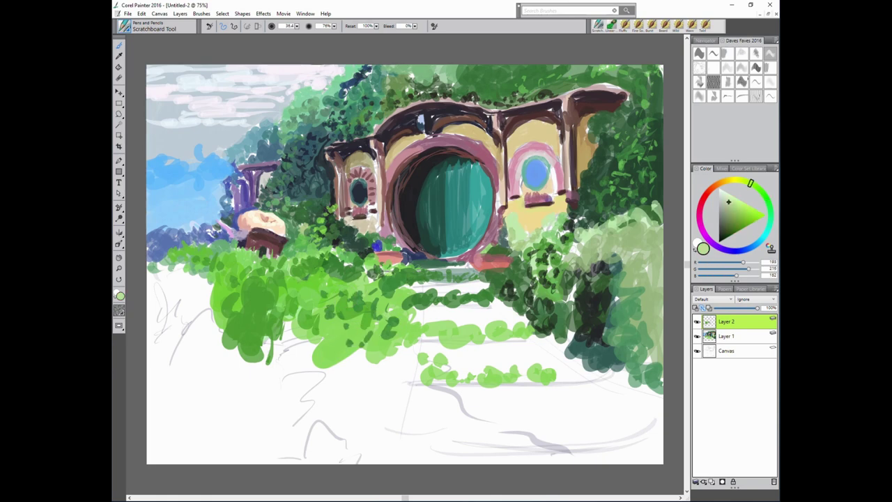
mouse_move(418, 282)
mouse_down()
mouse_move(481, 285)
mouse_move(439, 290)
mouse_up()
drag(404, 312, 519, 313)
drag(443, 357, 523, 352)
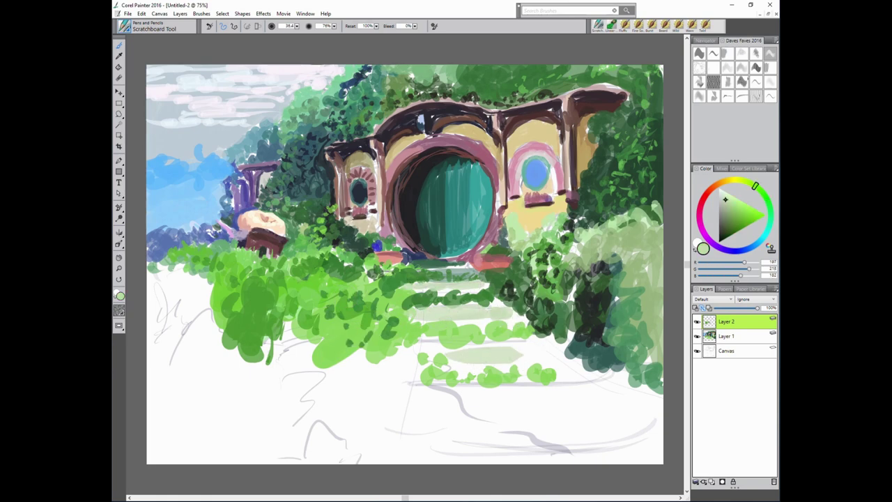
alt+click(348, 418)
drag(432, 359, 557, 355)
Paint light grey strokes across the lower path.
alt+click(627, 386)
drag(638, 380, 557, 418)
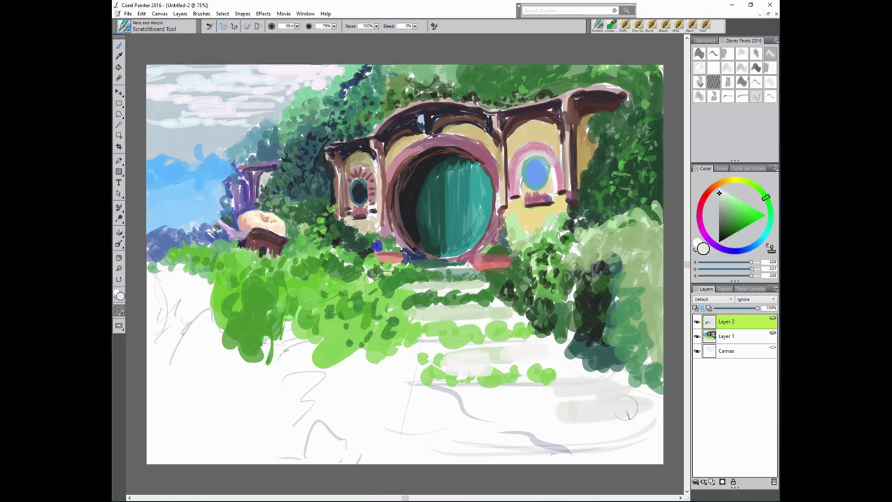
drag(592, 394, 453, 411)
drag(508, 398, 439, 425)
drag(571, 411, 474, 425)
Paint mid and darker green strokes over the lower-right bushes.
alt+click(512, 380)
drag(516, 376, 627, 369)
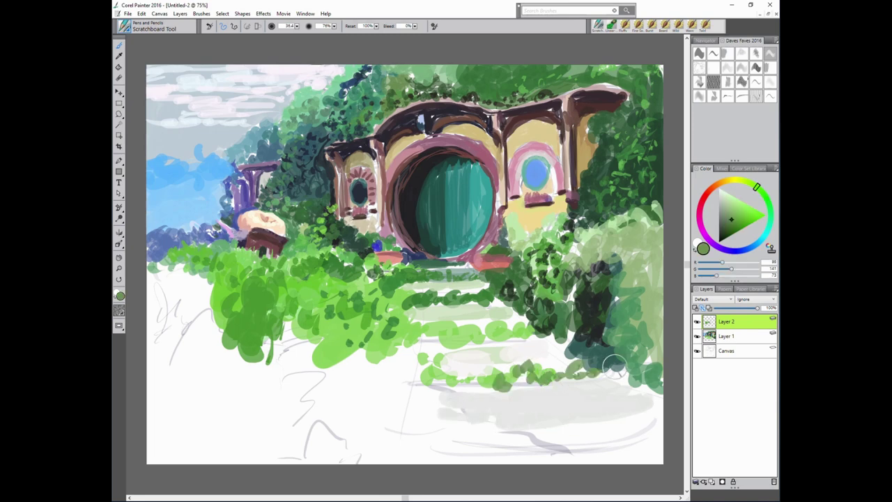
mouse_move(565, 362)
mouse_down()
mouse_move(637, 369)
mouse_move(641, 383)
mouse_move(652, 338)
mouse_move(627, 292)
mouse_move(606, 289)
mouse_move(617, 324)
mouse_up()
alt+click(586, 355)
Dab very dark green on the right-edge bushes, then sample the window frame's mauve.
alt+click(524, 297)
alt+click(628, 292)
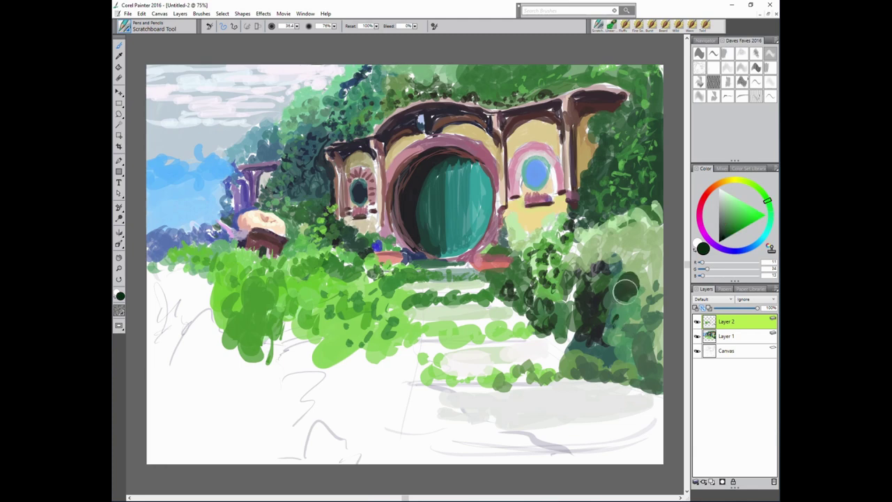
drag(630, 286, 616, 349)
mouse_move(651, 258)
mouse_down()
mouse_move(628, 272)
mouse_move(596, 268)
mouse_move(572, 317)
mouse_up()
alt+click(558, 282)
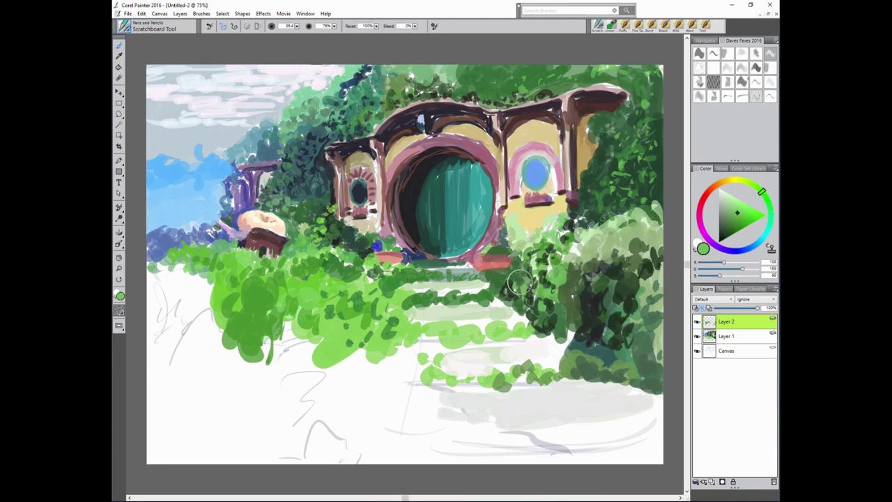
alt+click(491, 259)
Paint pink strokes and a dark teal rim around the right round window.
drag(541, 197, 561, 159)
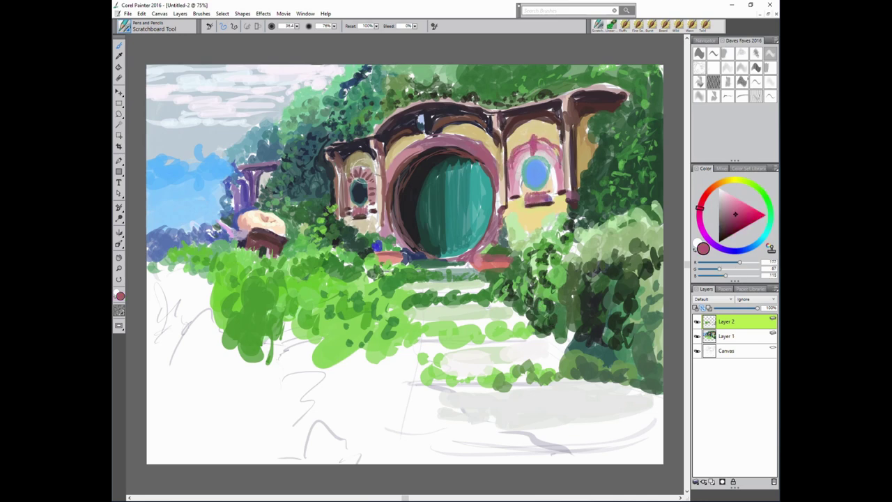
alt+click(354, 180)
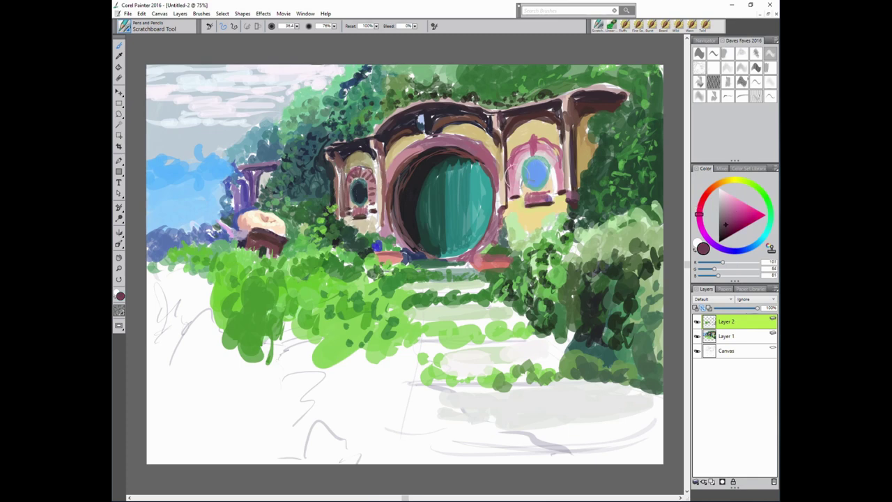
drag(522, 161, 523, 195)
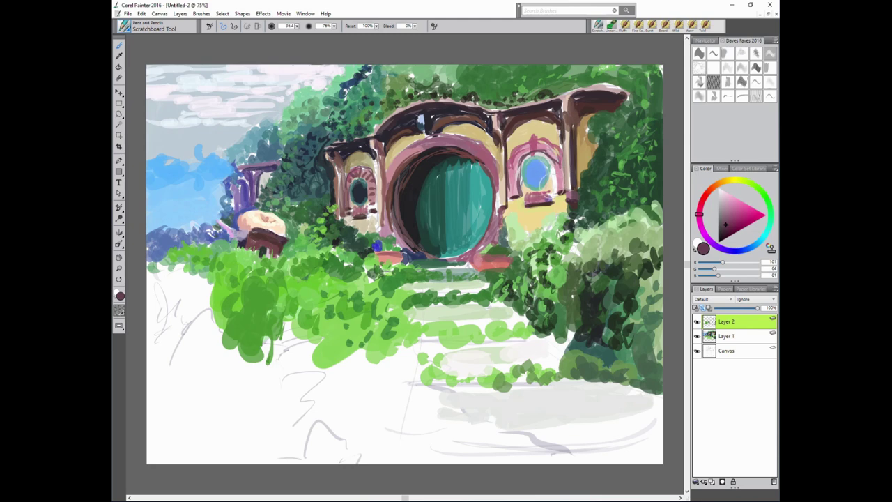
alt+click(533, 149)
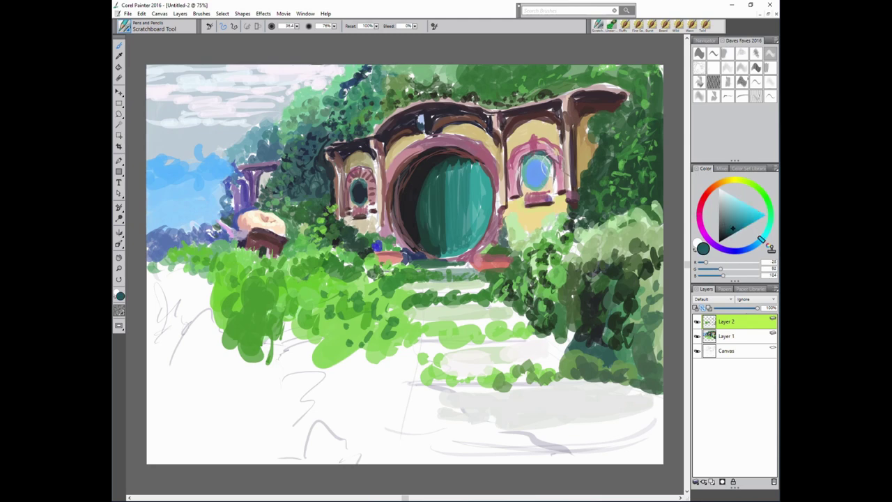
drag(545, 165, 540, 178)
Sample a lighter teal and block in teal bush shapes in the lower foreground.
alt+click(352, 192)
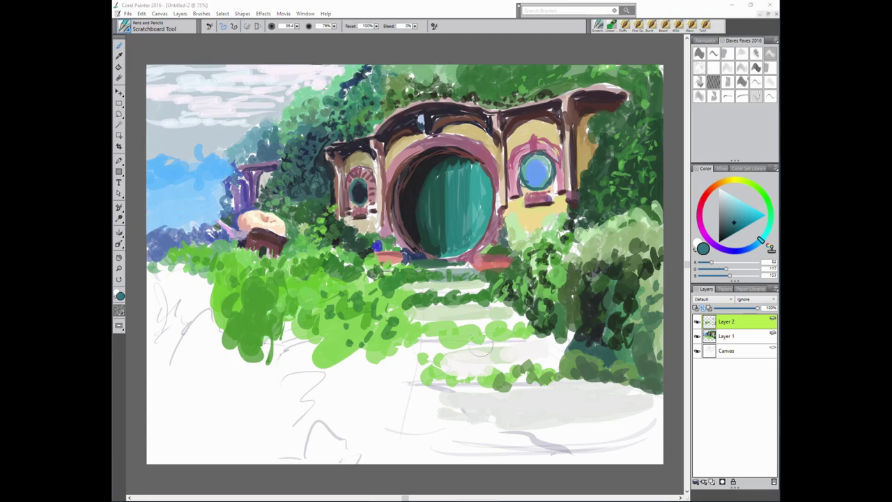
mouse_move(409, 357)
mouse_down()
mouse_move(334, 405)
mouse_move(380, 362)
mouse_move(358, 469)
mouse_move(542, 446)
mouse_move(439, 418)
mouse_up()
alt+click(516, 369)
Add teal and green leaf strokes along the steps and darken the bushes right of them.
drag(501, 359, 446, 384)
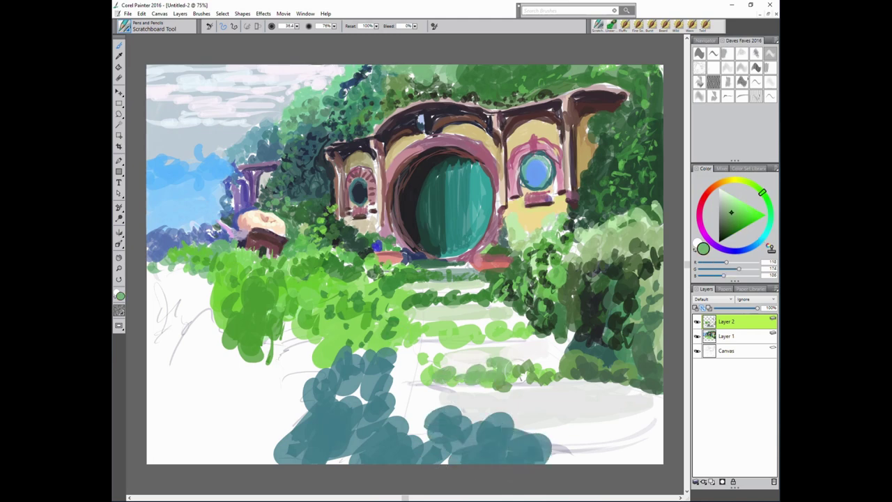
drag(537, 362, 596, 366)
alt+click(533, 331)
mouse_move(533, 331)
mouse_down()
mouse_move(589, 345)
mouse_move(516, 317)
mouse_move(475, 324)
mouse_up()
Paint dark green and dark teal shadow lines across the stone steps.
mouse_move(418, 317)
mouse_down()
mouse_move(488, 329)
mouse_move(400, 348)
mouse_up()
drag(480, 334, 529, 341)
alt+click(386, 359)
drag(402, 343, 571, 340)
drag(413, 304, 513, 302)
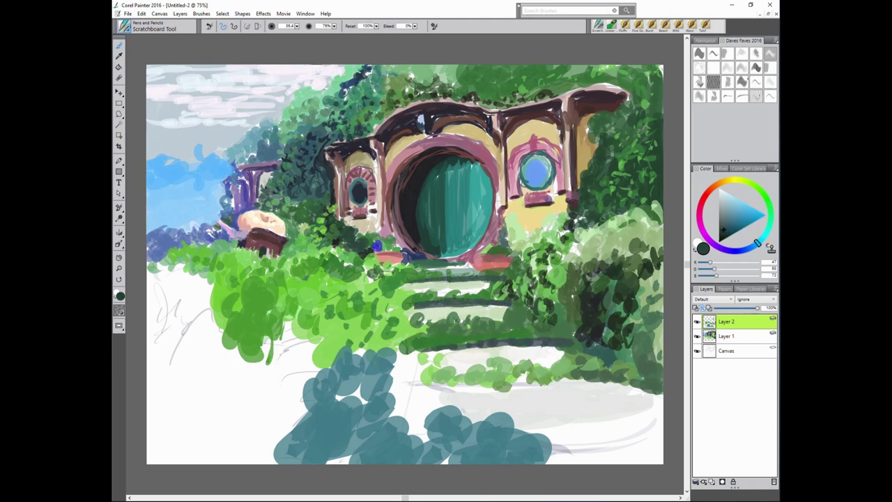
Try grey-blue and dark green, then settle on a pinkish red for flower accents.
alt+click(453, 272)
alt+click(453, 266)
alt+click(491, 253)
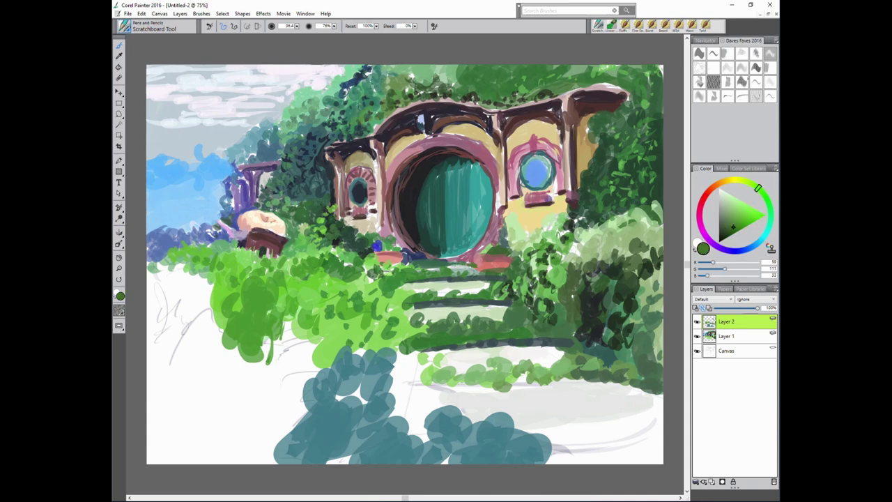
alt+click(496, 264)
alt+click(485, 261)
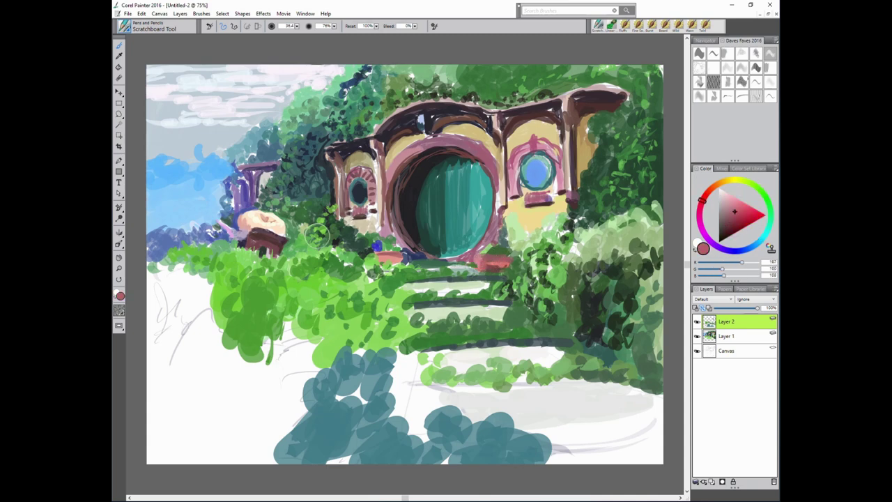
Paint a darker teal stroke and lighter teal strokes on the round door.
alt+click(486, 261)
alt+click(481, 260)
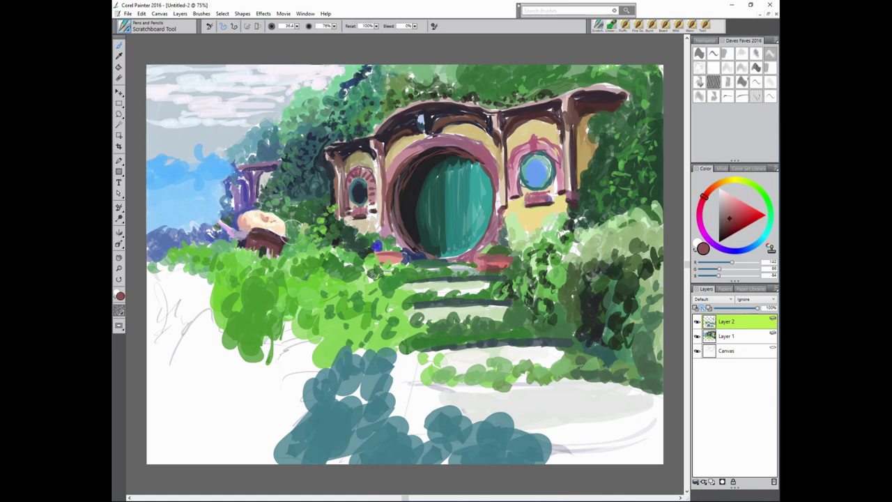
alt+click(436, 247)
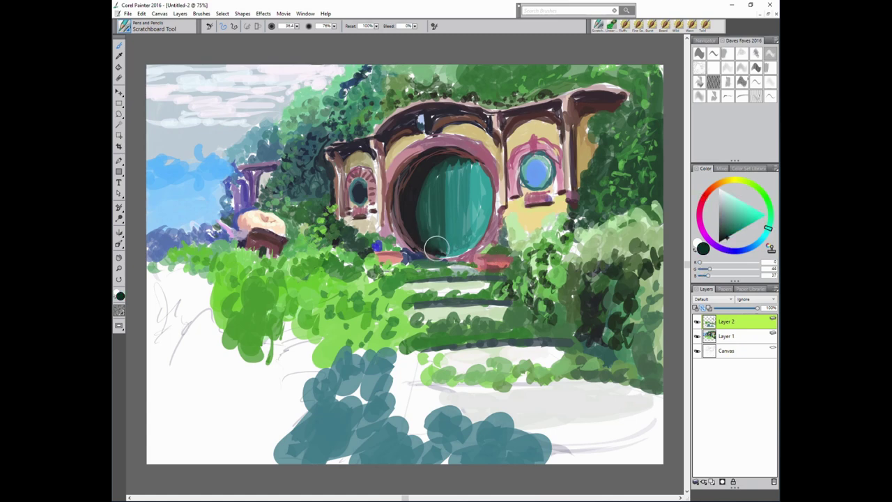
drag(453, 244, 454, 174)
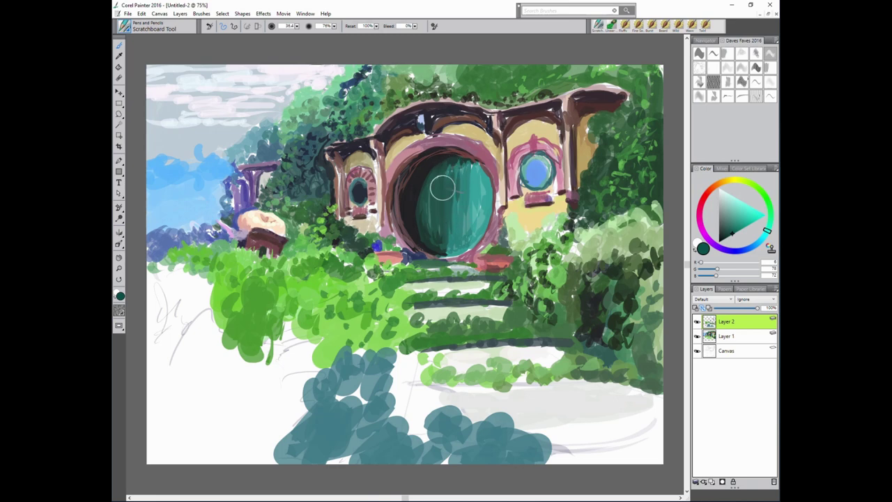
alt+click(463, 166)
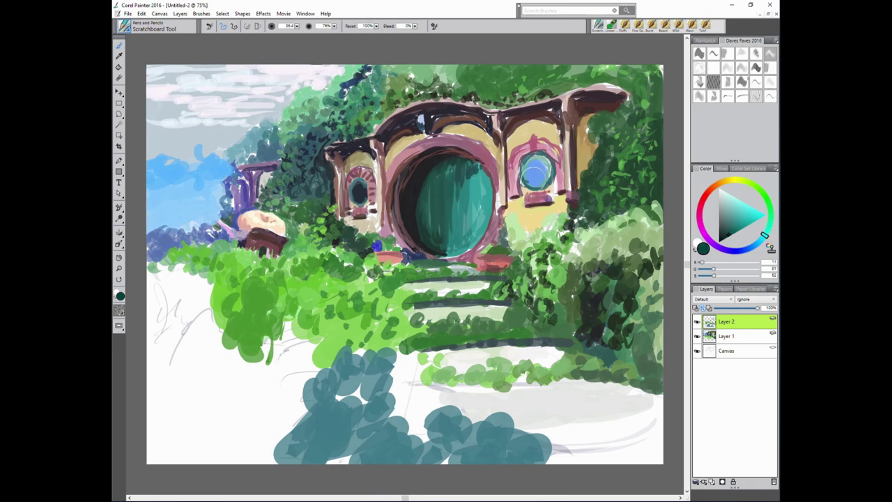
alt+click(472, 169)
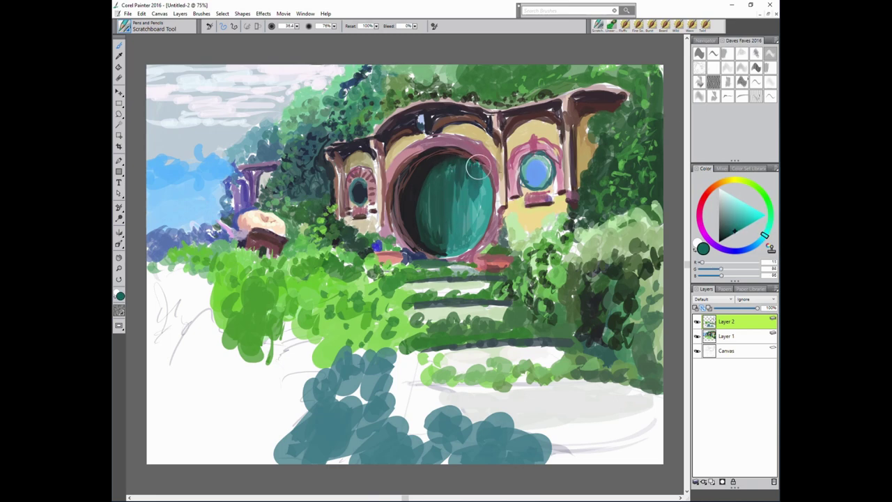
drag(484, 224, 461, 191)
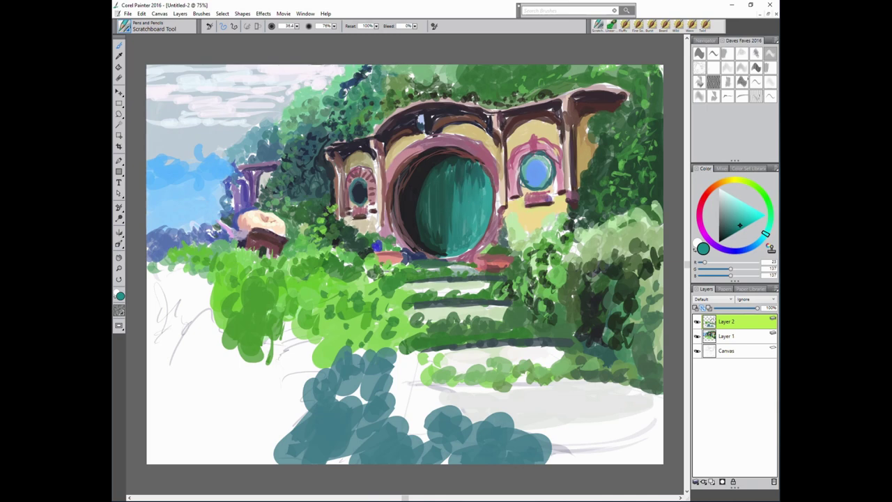
Brighten the right round window with light blue.
alt+click(178, 167)
alt+click(536, 170)
drag(532, 167, 537, 183)
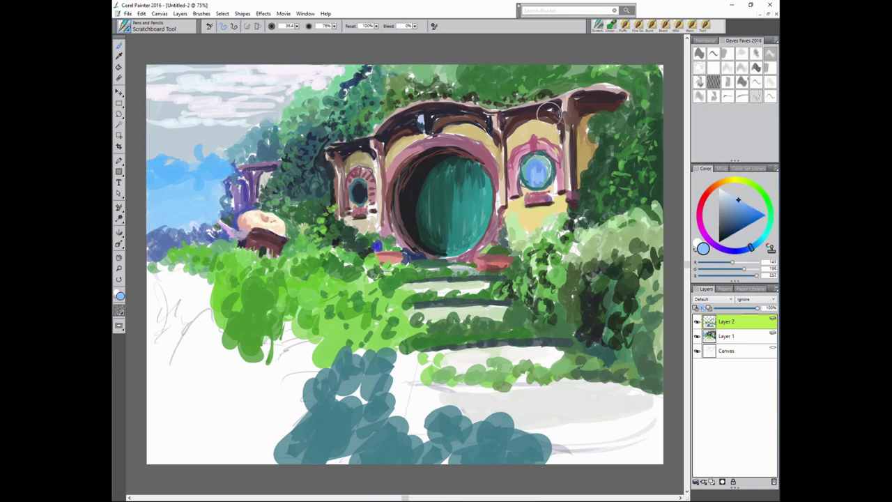
Darken the top of the round door arch with near-black.
alt+click(583, 187)
alt+click(350, 155)
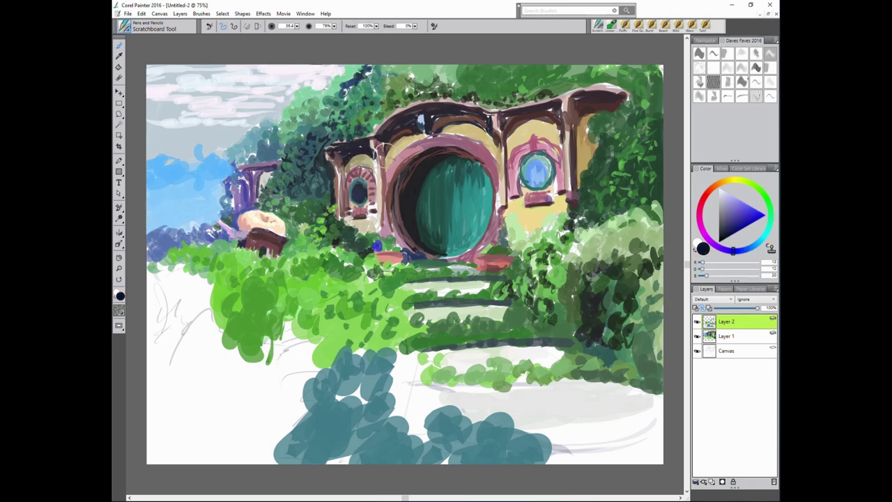
drag(400, 133, 453, 124)
alt+click(435, 124)
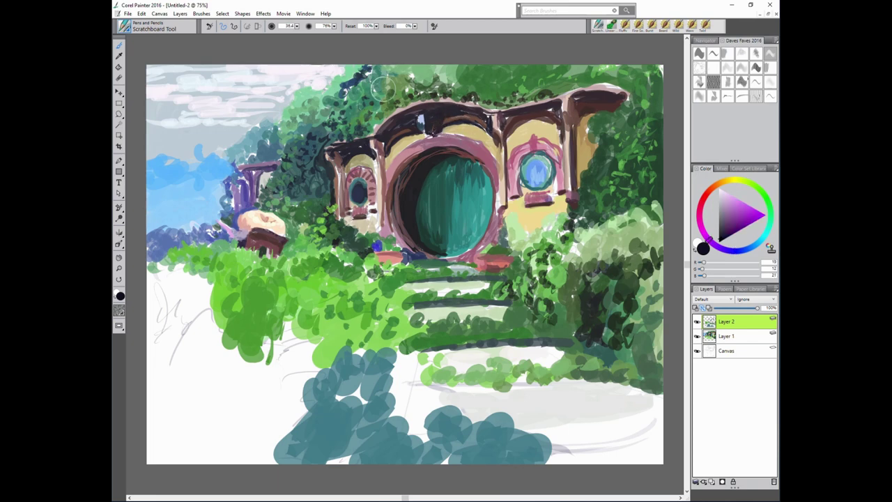
Paint dark brown over the right end of the roof.
alt+click(596, 105)
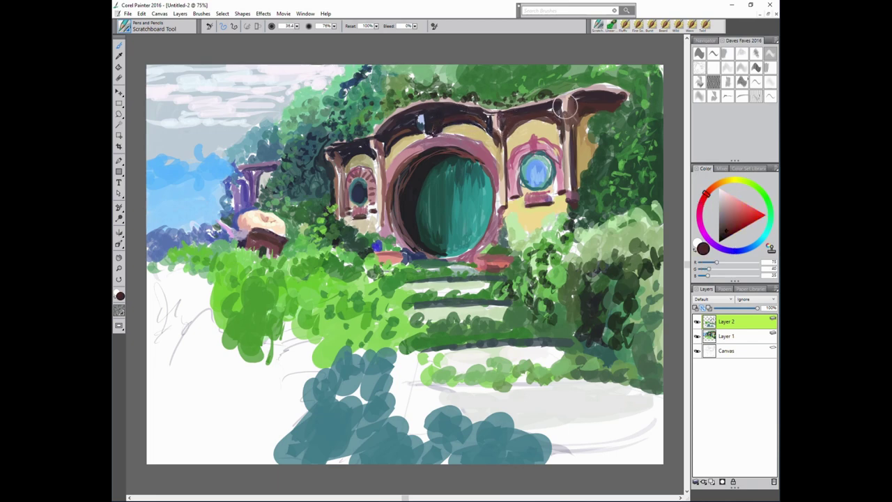
alt+click(505, 120)
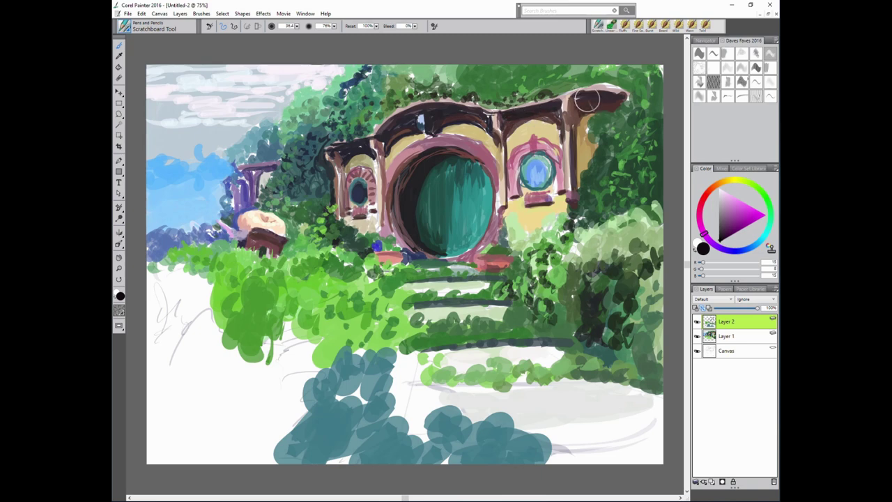
drag(588, 101, 564, 106)
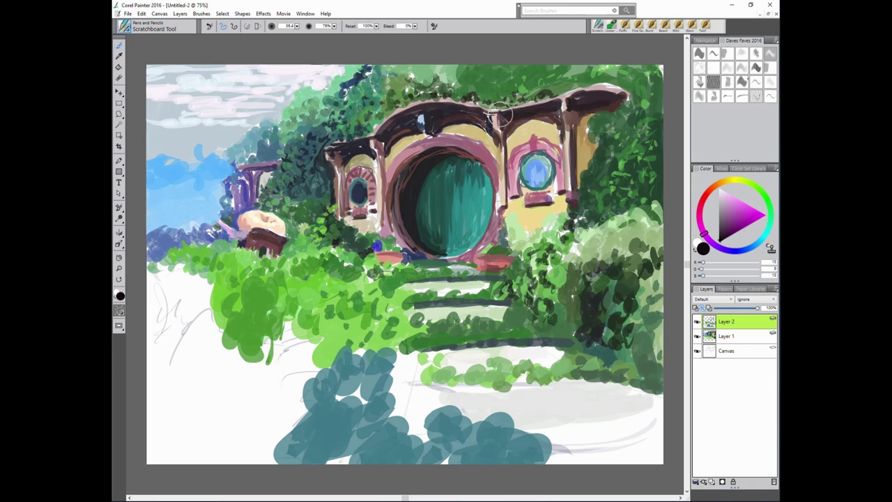
alt+click(582, 101)
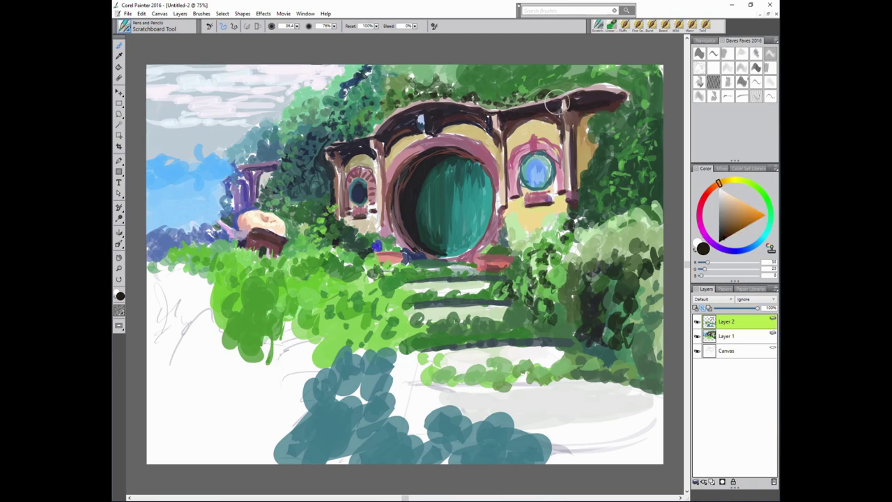
Line the roof's top edge with greyish tan and pick dark green for the hill above.
alt+click(469, 99)
mouse_move(566, 88)
mouse_down()
mouse_move(645, 89)
mouse_move(560, 78)
mouse_up()
alt+click(485, 69)
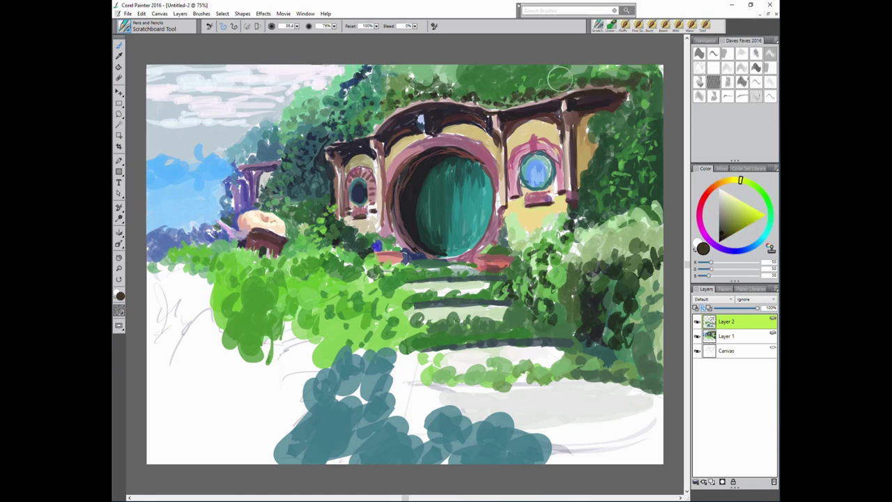
alt+click(487, 96)
alt+click(498, 85)
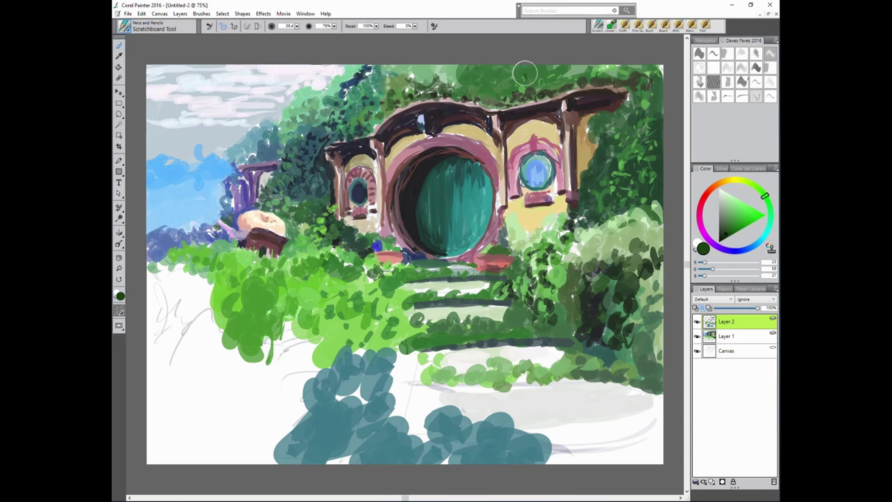
Try several greens, then dab very dark green onto the foliage left of the steps.
alt+click(467, 70)
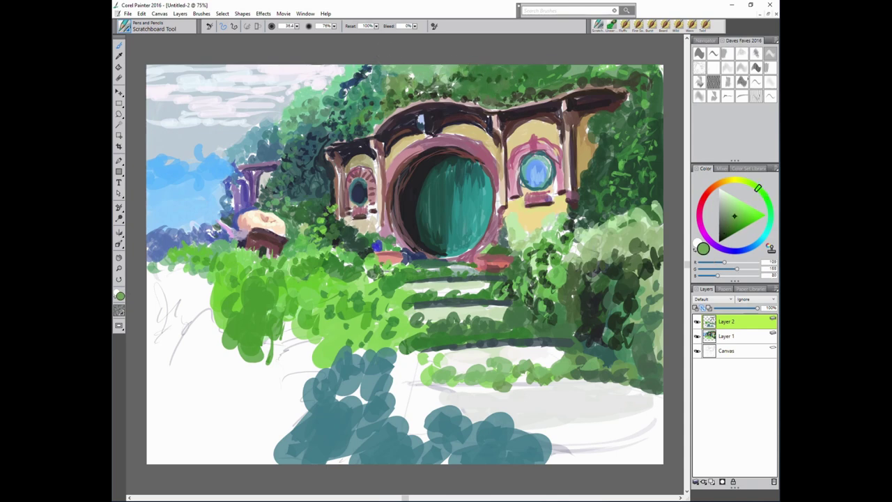
alt+click(540, 290)
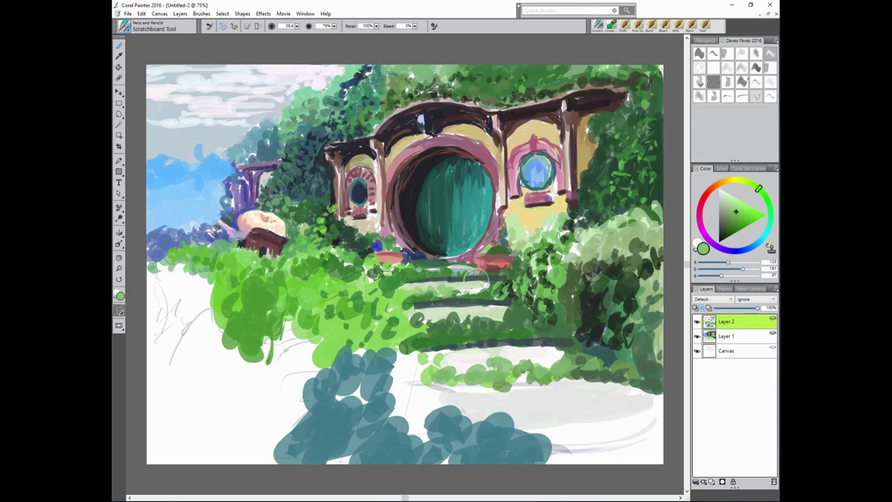
alt+click(459, 272)
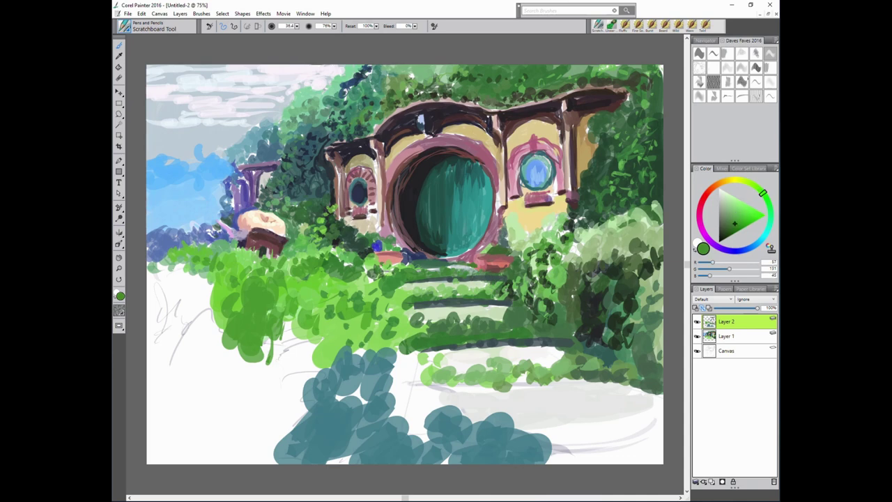
alt+click(359, 279)
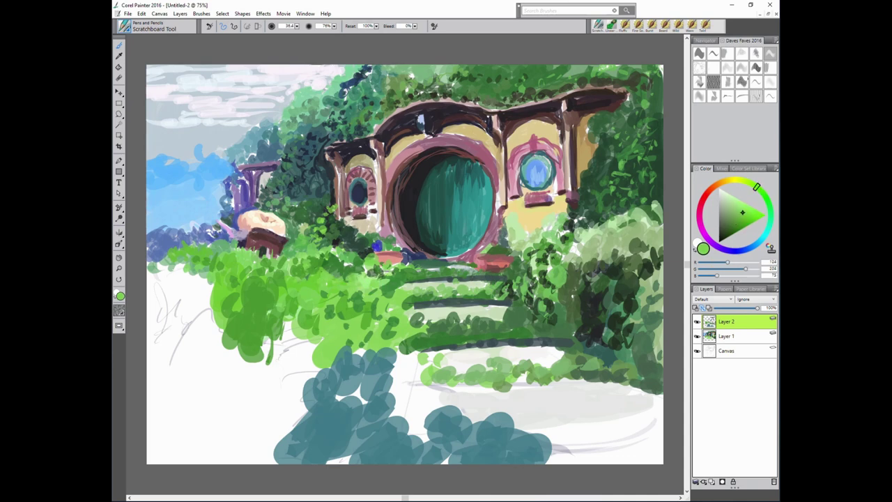
alt+click(335, 258)
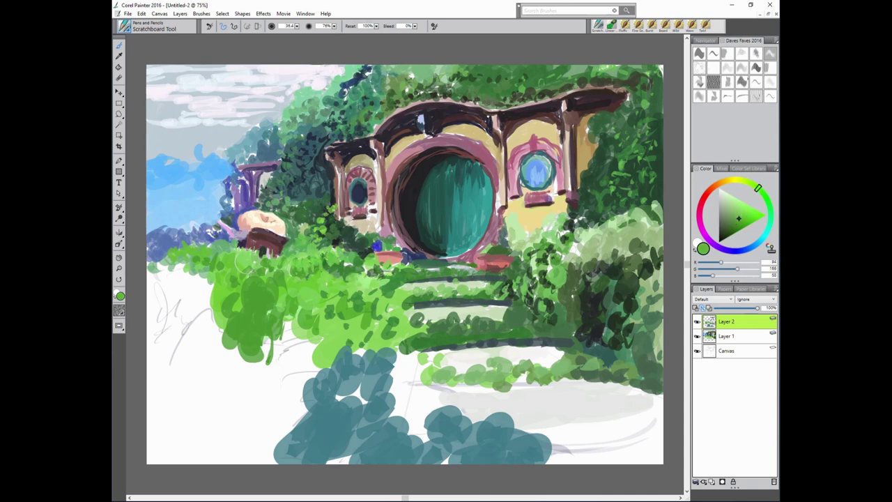
alt+click(361, 294)
mouse_move(294, 286)
mouse_down()
mouse_move(326, 291)
mouse_move(313, 299)
mouse_move(347, 325)
mouse_up()
alt+click(315, 302)
Darken the far-left foliage with mid green and overlay light lime-green strokes.
alt+click(247, 299)
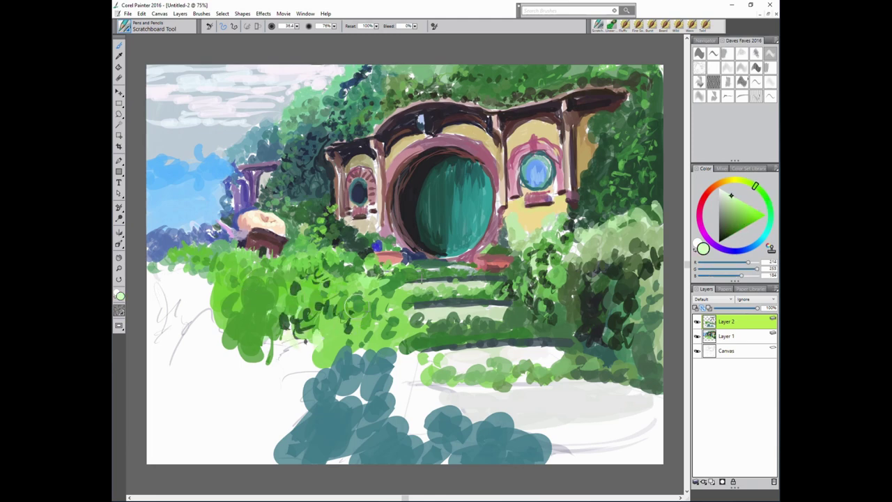
drag(265, 335, 209, 301)
alt+click(486, 249)
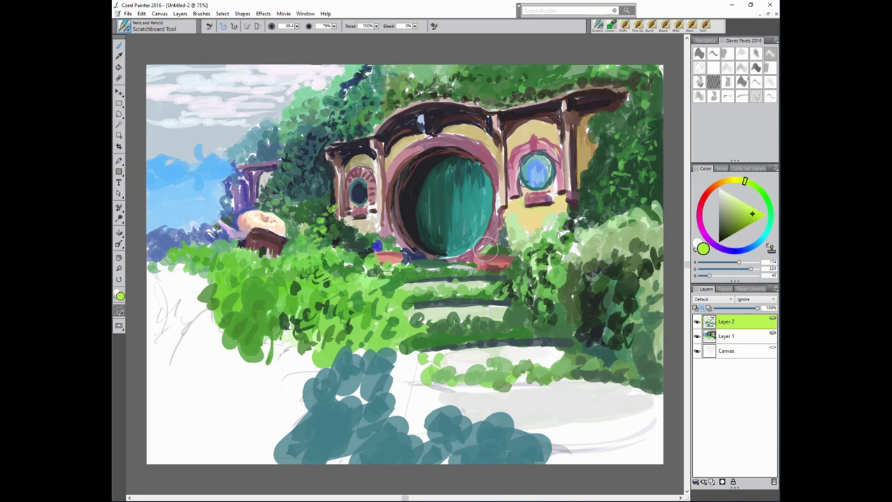
mouse_move(178, 269)
mouse_down()
mouse_move(154, 303)
mouse_move(202, 292)
mouse_move(205, 334)
mouse_move(272, 359)
mouse_move(303, 325)
mouse_up()
Add lime, then dark green strokes over the left foliage and blue-grey shrubs.
mouse_move(288, 385)
mouse_down()
mouse_move(227, 392)
mouse_move(321, 357)
mouse_up()
alt+click(299, 292)
drag(262, 390, 303, 376)
mouse_move(254, 362)
mouse_down()
mouse_move(314, 329)
mouse_move(237, 327)
mouse_move(202, 338)
mouse_up()
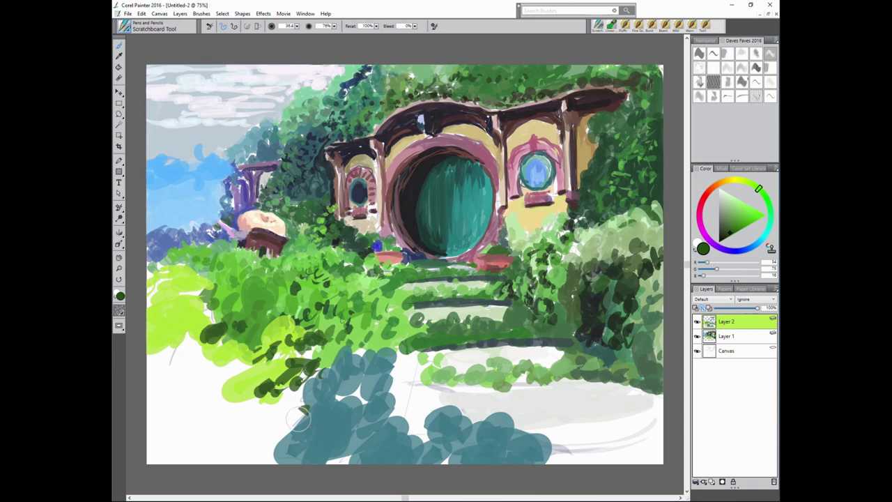
drag(307, 414, 237, 443)
drag(299, 439, 370, 380)
mouse_move(362, 391)
mouse_down()
mouse_move(360, 441)
mouse_move(342, 428)
mouse_move(328, 363)
mouse_move(385, 359)
mouse_up()
Paint light green strokes over the shrubs and pick a brighter highlight green.
alt+click(360, 428)
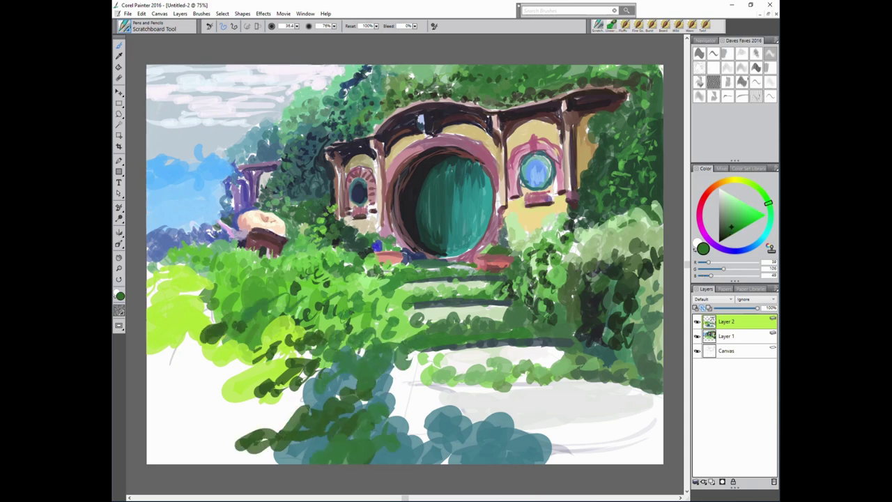
alt+click(248, 317)
drag(385, 427, 418, 363)
mouse_move(408, 401)
mouse_down()
mouse_move(432, 373)
mouse_move(404, 341)
mouse_up()
alt+click(418, 362)
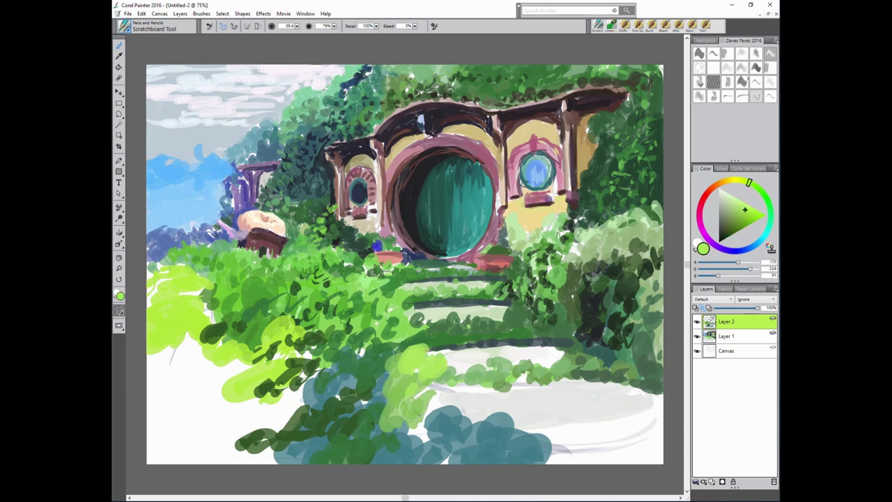
Sweep dark green across the lower shrubs and dab medium green on the lower-right ones.
alt+click(390, 418)
drag(418, 390, 428, 453)
mouse_move(412, 419)
mouse_down()
mouse_move(543, 446)
mouse_move(662, 425)
mouse_up()
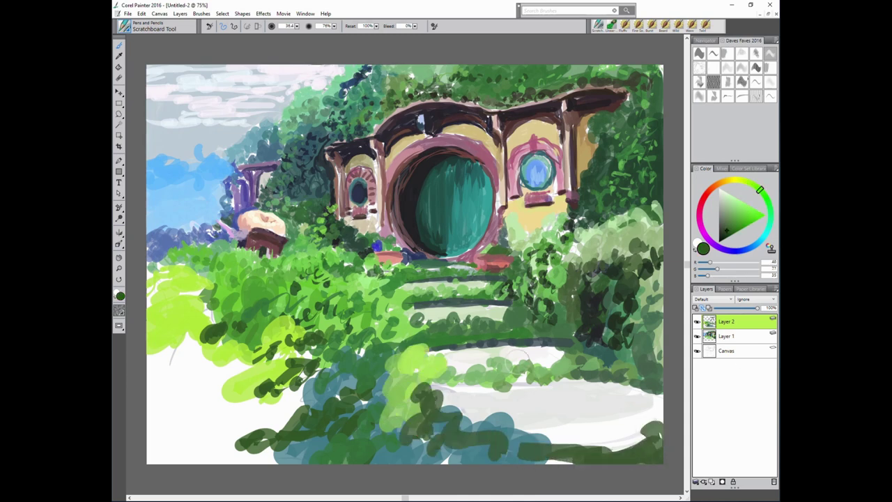
drag(557, 467, 662, 429)
alt+click(536, 432)
mouse_move(524, 434)
mouse_down()
mouse_move(655, 397)
mouse_move(625, 365)
mouse_move(578, 390)
mouse_move(564, 383)
mouse_up()
Switch to a different brush and cover the white lower-left area in pale green.
alt+click(237, 415)
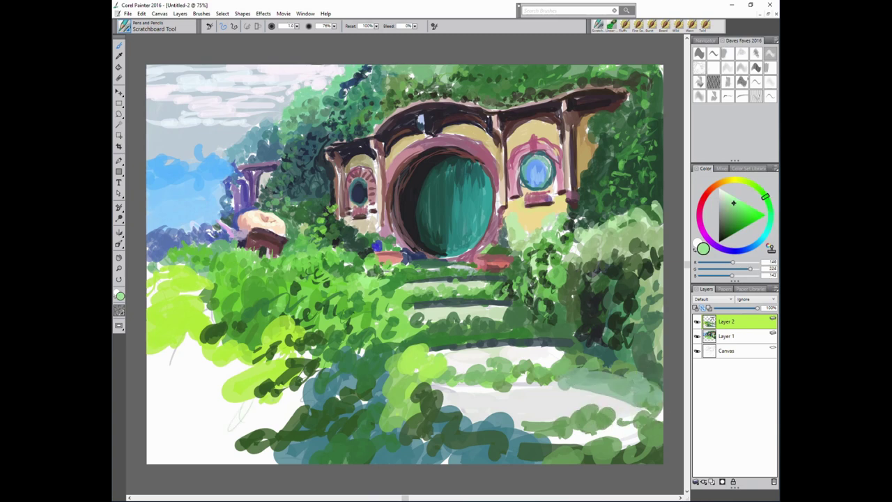
click(124, 26)
click(258, 321)
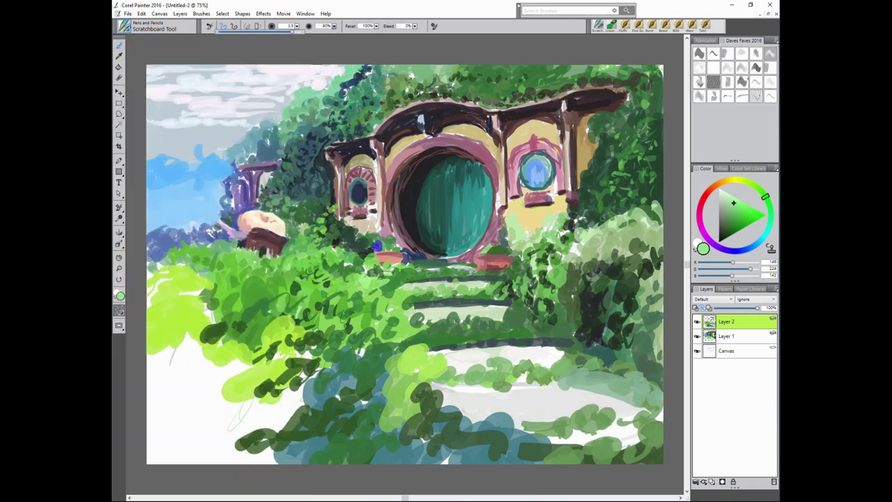
mouse_move(293, 404)
mouse_down()
mouse_move(255, 462)
mouse_move(186, 424)
mouse_move(232, 406)
mouse_move(149, 369)
mouse_move(139, 342)
mouse_up()
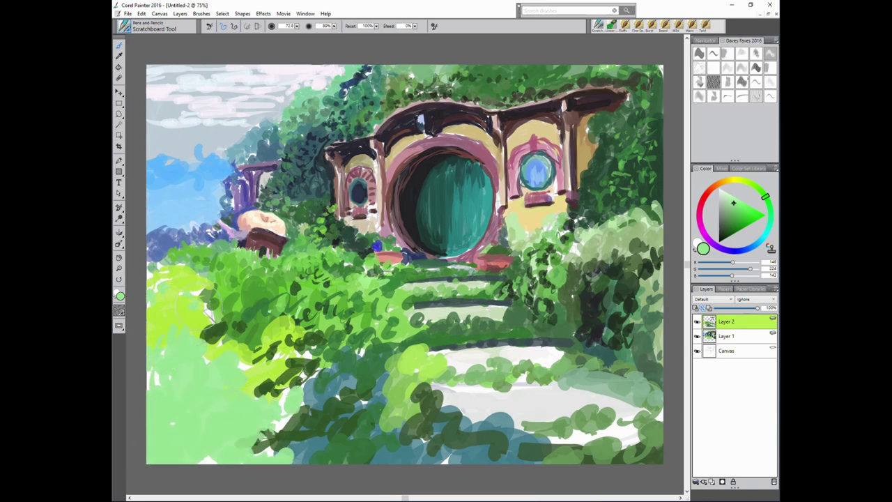
Dab tan, dark and light green leaves over the lower-left shrubs and blue patch.
drag(224, 378, 216, 401)
mouse_move(199, 361)
mouse_down()
mouse_move(153, 407)
mouse_move(209, 453)
mouse_move(244, 432)
mouse_up()
drag(160, 366, 209, 370)
alt+click(372, 386)
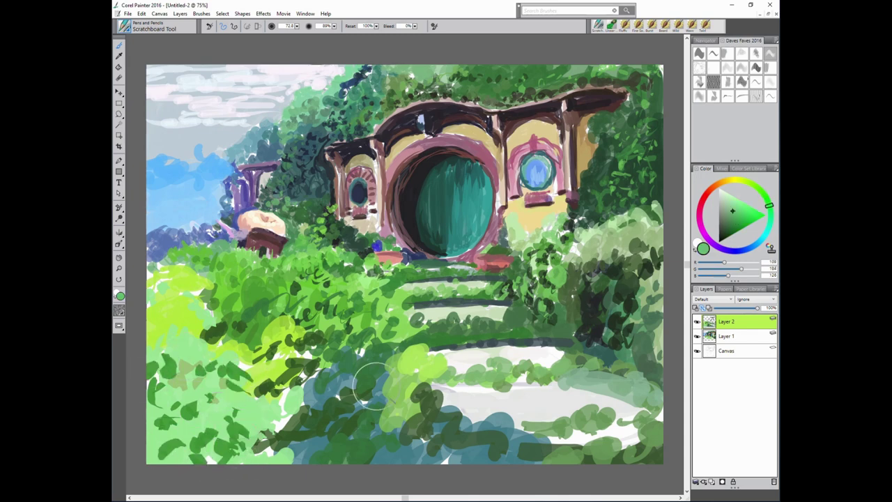
mouse_move(300, 411)
mouse_down()
mouse_move(354, 391)
mouse_move(328, 432)
mouse_up()
alt+click(449, 429)
mouse_move(376, 418)
mouse_down()
mouse_move(348, 376)
mouse_move(327, 303)
mouse_up()
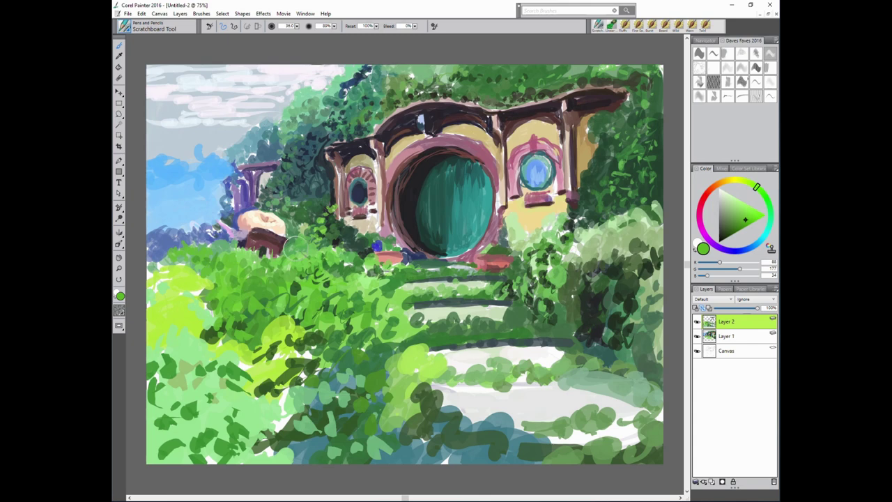
Set up a new brush at radius 60 with a pale cream colour for path highlights.
alt+click(369, 241)
alt+click(502, 390)
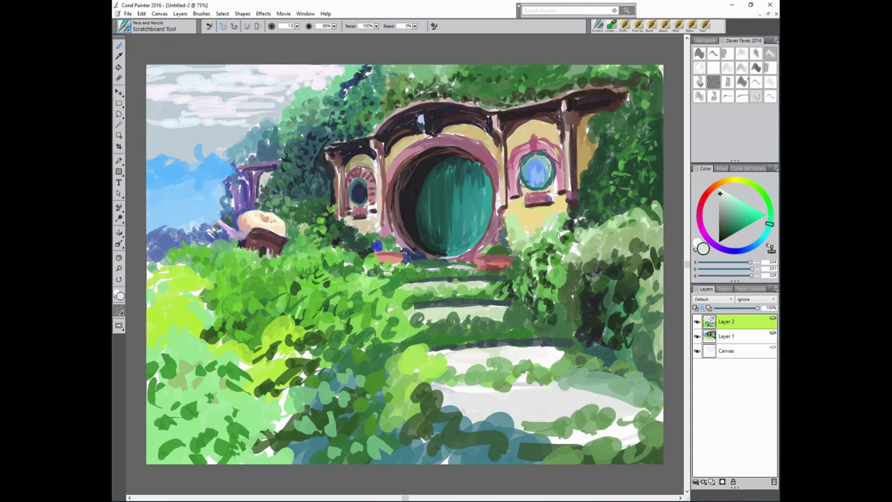
click(124, 25)
click(258, 322)
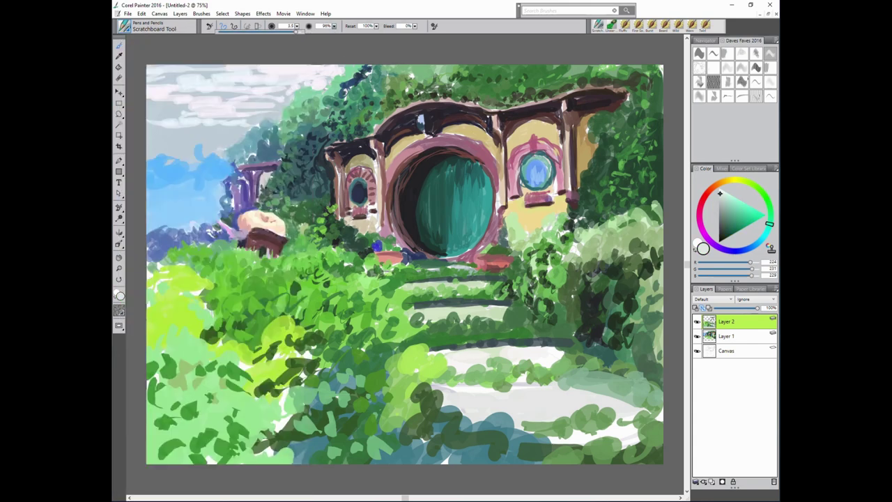
mouse_move(423, 347)
mouse_down()
mouse_move(443, 346)
mouse_move(381, 392)
mouse_up()
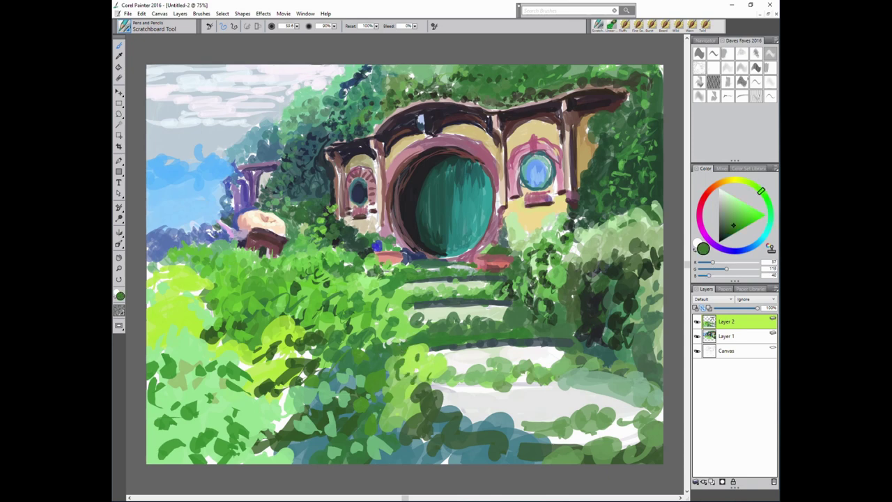
alt+click(421, 317)
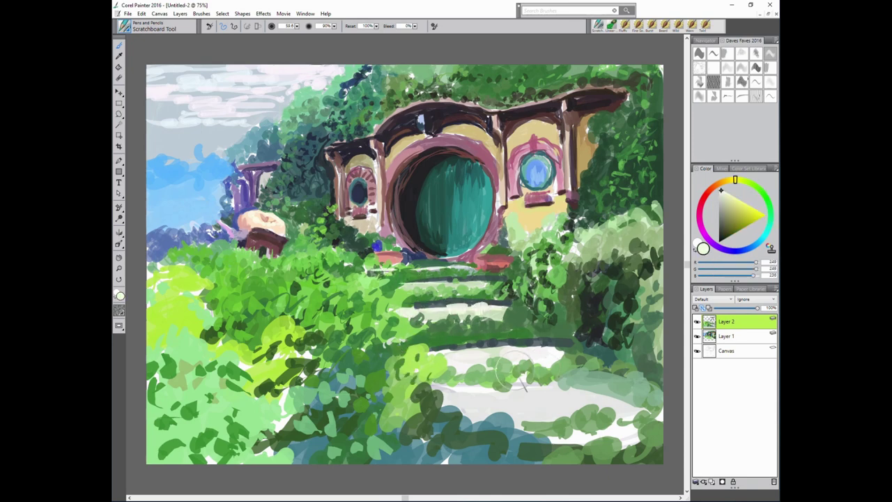
Paint medium green strokes and dabs along the path and the lower-right bushes.
alt+click(536, 398)
drag(513, 391, 592, 411)
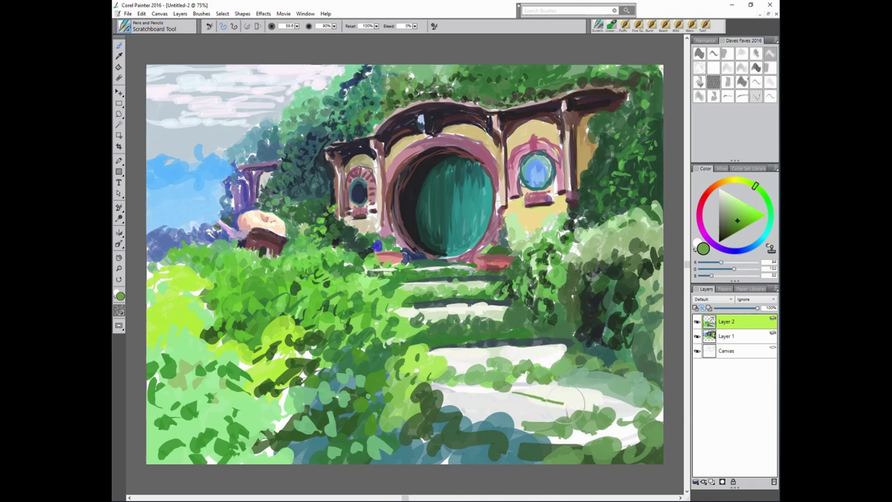
drag(426, 310, 551, 356)
mouse_move(508, 398)
mouse_down()
mouse_move(603, 404)
mouse_move(605, 417)
mouse_move(572, 369)
mouse_move(662, 390)
mouse_move(664, 339)
mouse_move(621, 356)
mouse_move(669, 376)
mouse_up()
alt+click(561, 402)
alt+click(641, 390)
Paint near-black shadow blobs into the right bushes, then sample several greens.
alt+click(655, 320)
mouse_move(628, 249)
mouse_down()
mouse_move(589, 279)
mouse_move(631, 296)
mouse_up()
alt+click(631, 293)
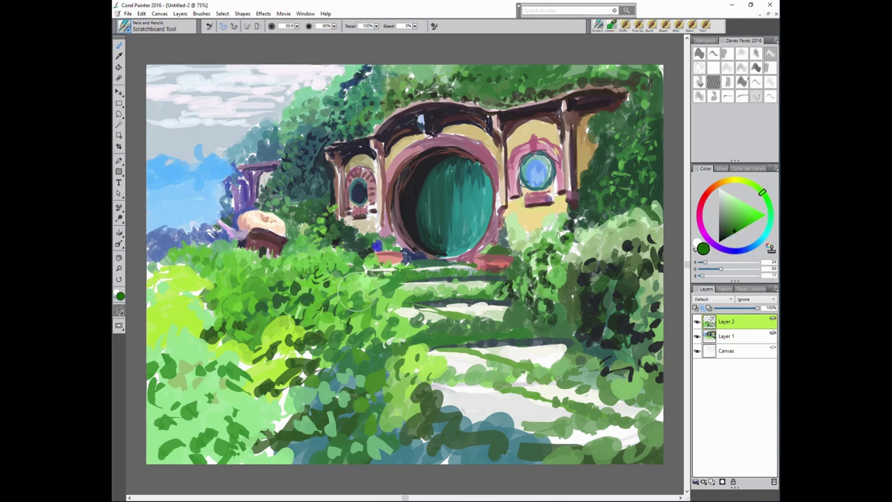
alt+click(476, 273)
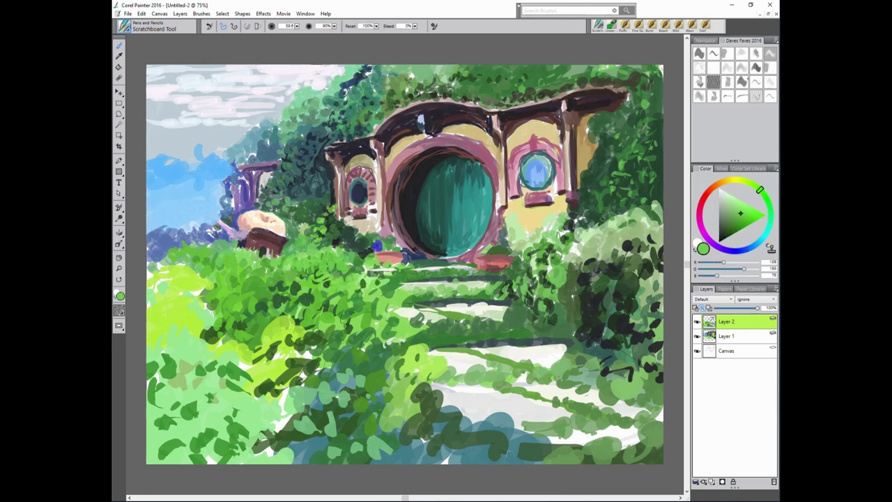
alt+click(222, 326)
alt+click(422, 257)
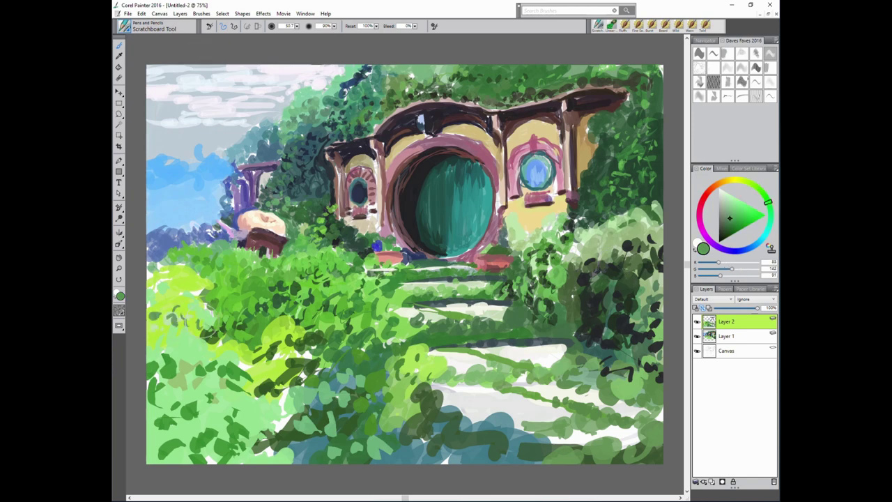
Dab dark and medium green leaves into the left-edge and lower-left foliage.
drag(154, 291, 164, 268)
alt+click(289, 435)
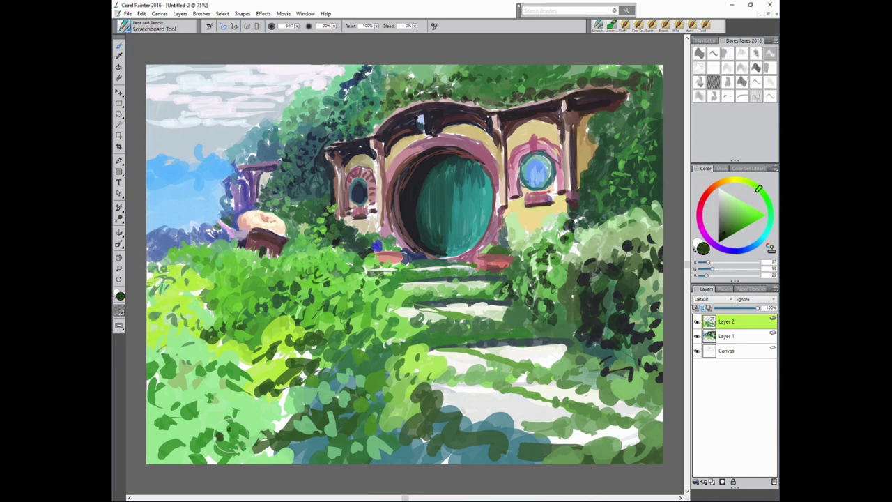
drag(230, 418, 258, 436)
drag(203, 387, 216, 411)
drag(174, 446, 153, 425)
alt+click(258, 463)
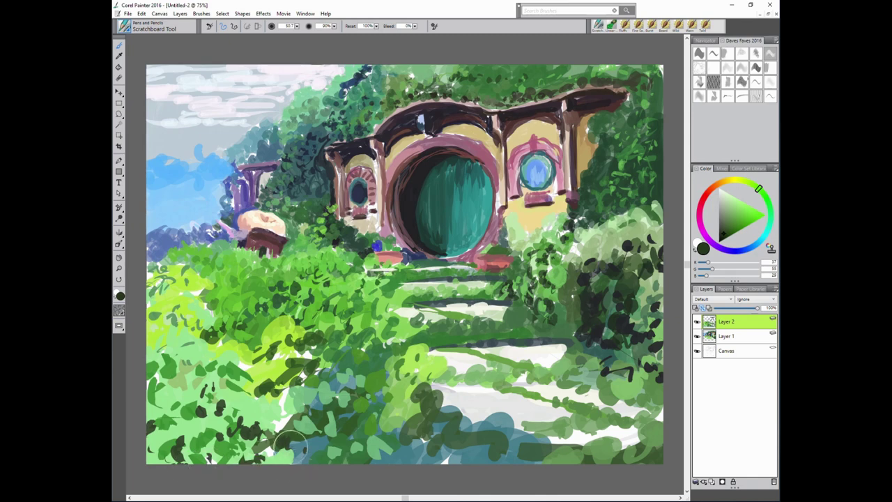
drag(279, 453, 327, 425)
Add empty Layer 3, then merge Layer 1 into Layer 2.
click(712, 481)
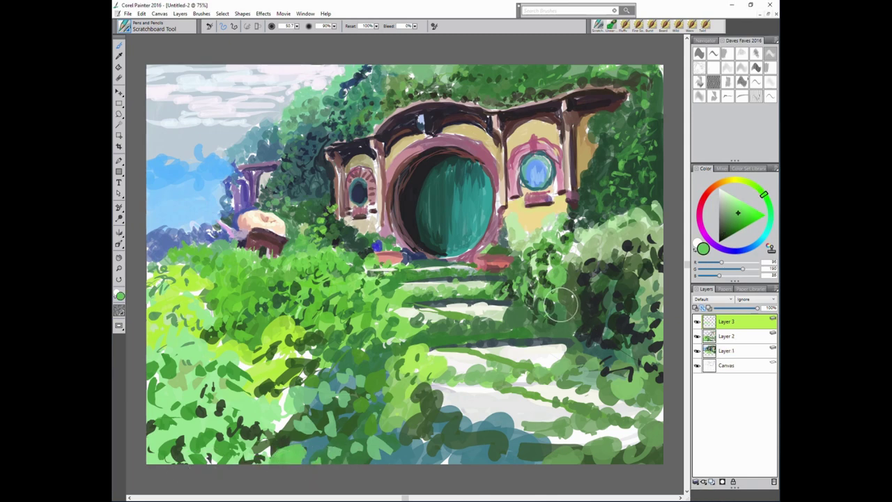
click(728, 336)
shift+click(739, 351)
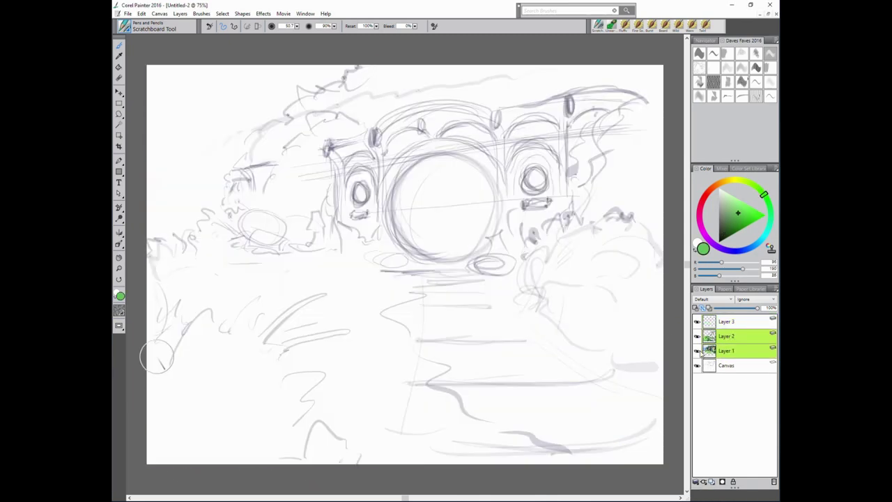
right_click(727, 338)
click(695, 482)
click(648, 453)
Duplicate the merged Layer 2 and select the Dons blender brush.
right_click(727, 336)
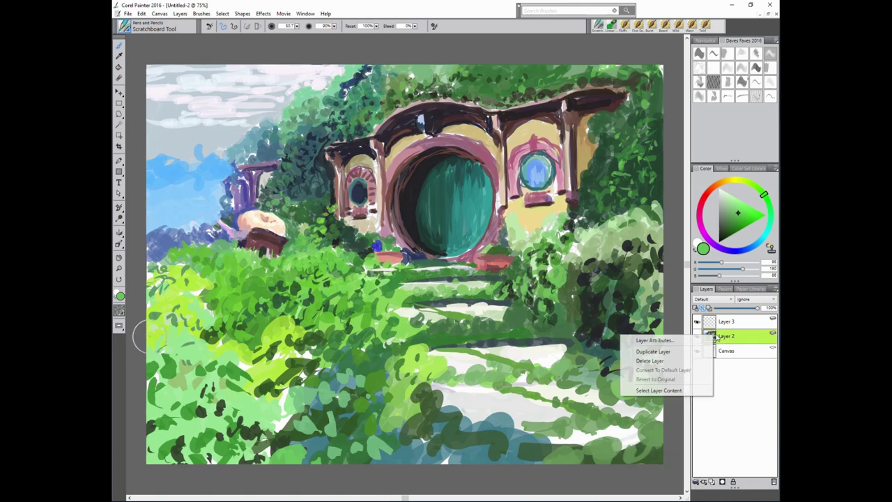
click(662, 352)
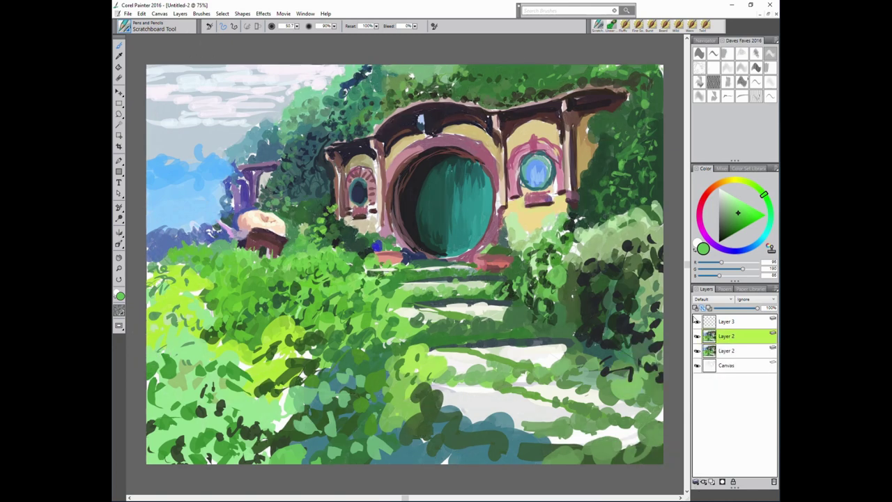
click(767, 67)
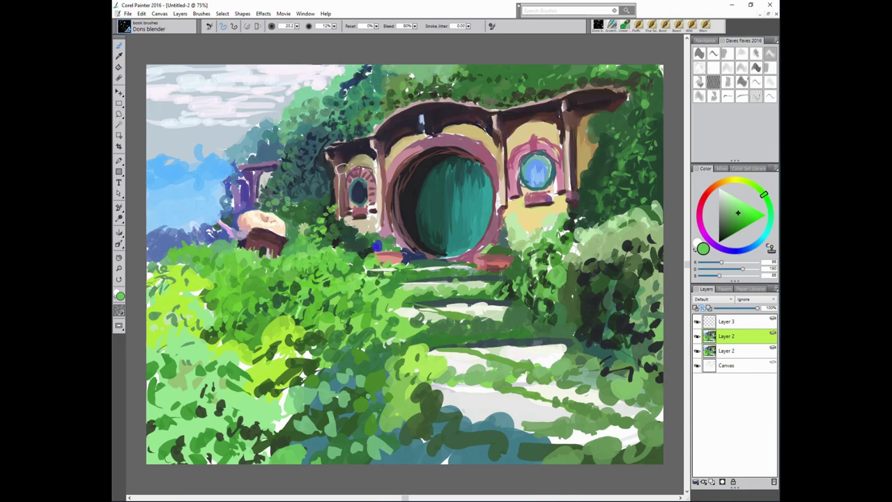
Darken the door's inner arch edges, enlarge the blender to 33.3, and blend hill and pots.
drag(389, 156, 458, 126)
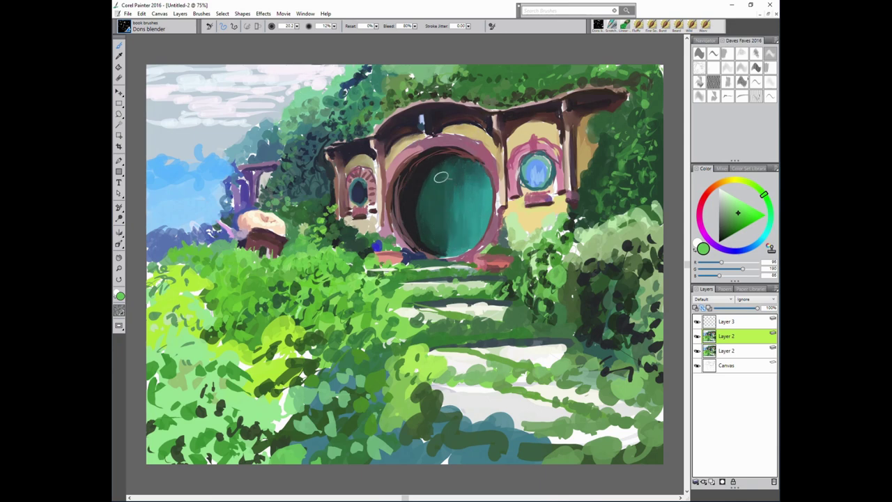
drag(415, 173, 418, 249)
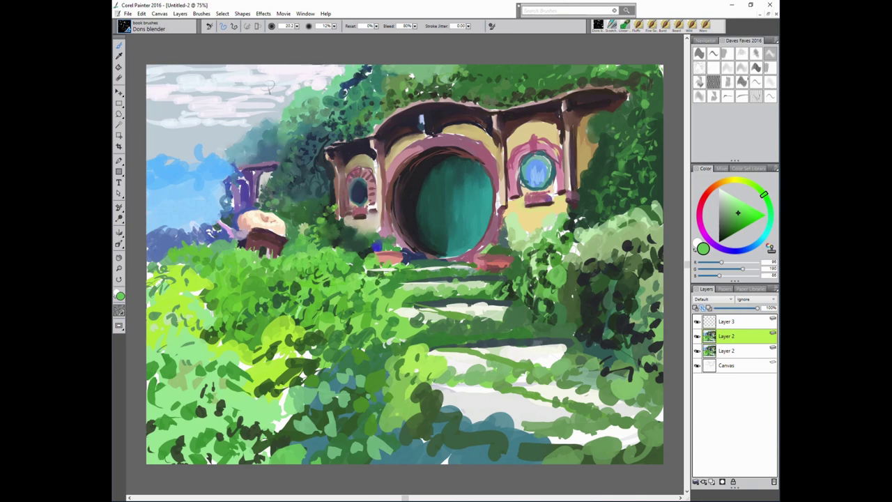
key(bracketright)
key(bracketright)
key(bracketright)
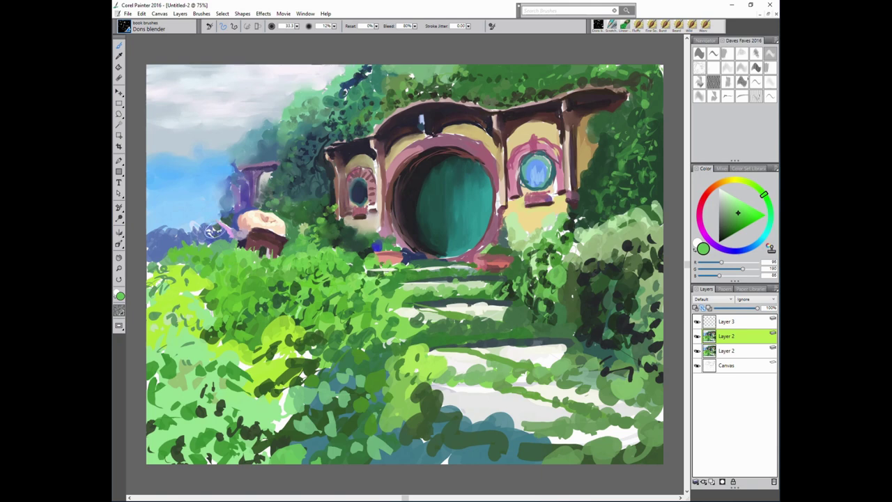
drag(176, 237, 153, 254)
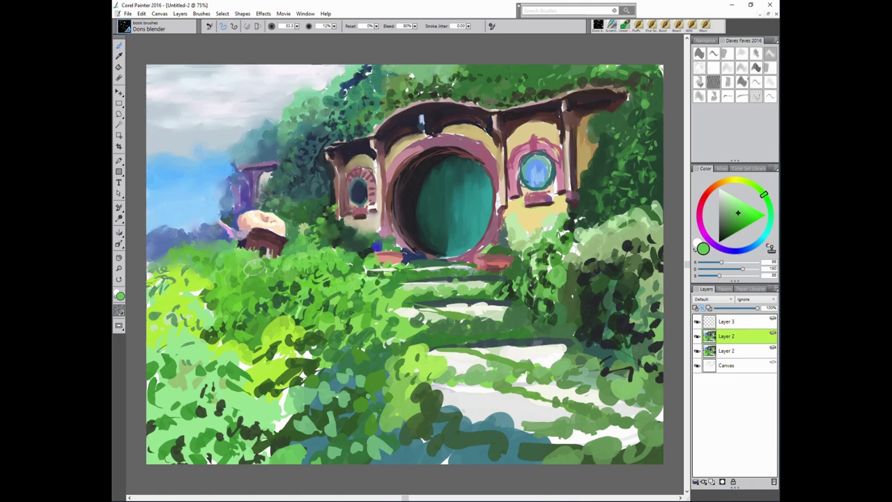
mouse_move(382, 245)
mouse_down()
mouse_move(428, 231)
mouse_move(474, 254)
mouse_up()
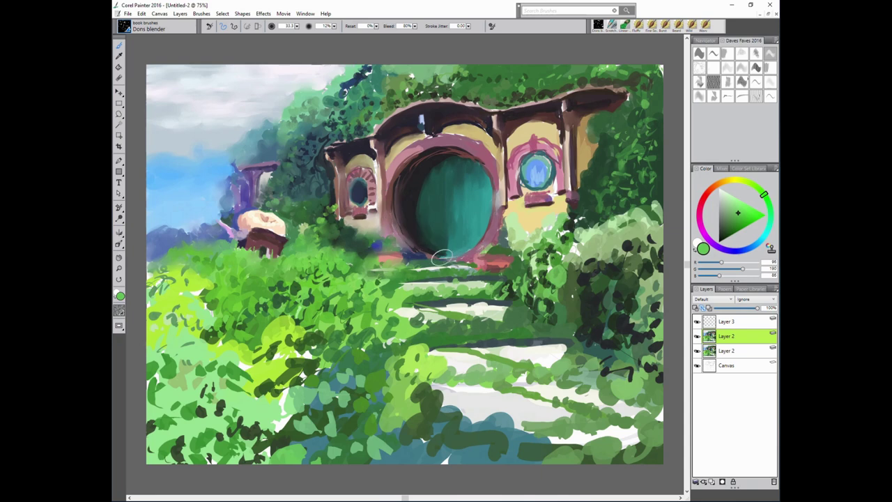
drag(425, 143, 516, 120)
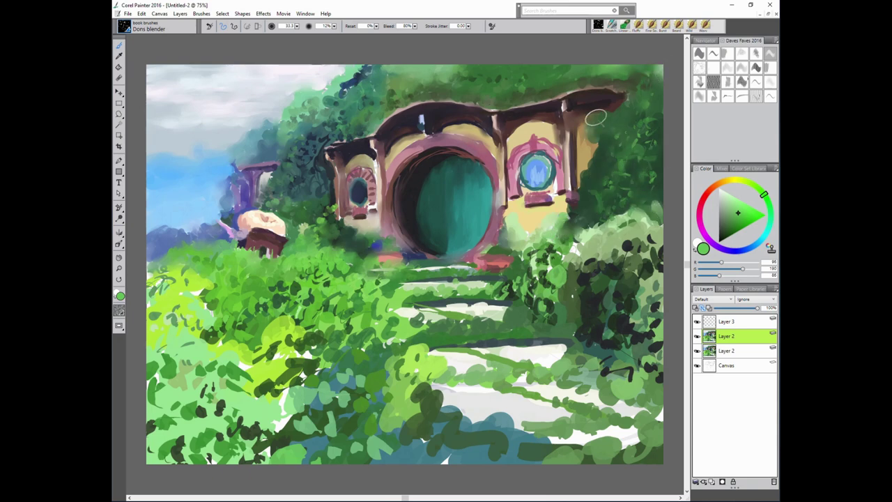
Soften the bushes and tree foliage, smearing the white path into the lower-left greenery.
mouse_move(579, 240)
mouse_down()
mouse_move(571, 280)
mouse_move(635, 244)
mouse_move(625, 277)
mouse_move(648, 293)
mouse_move(572, 288)
mouse_move(512, 314)
mouse_move(446, 304)
mouse_move(481, 272)
mouse_move(383, 282)
mouse_up()
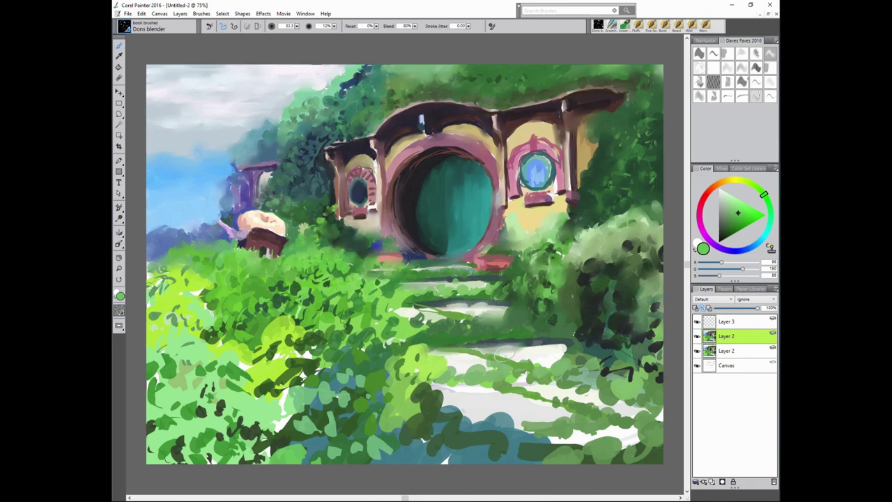
mouse_move(570, 361)
mouse_down()
mouse_move(230, 307)
mouse_move(157, 286)
mouse_move(168, 313)
mouse_move(212, 329)
mouse_move(293, 320)
mouse_move(359, 333)
mouse_move(457, 317)
mouse_move(516, 274)
mouse_move(542, 307)
mouse_move(644, 307)
mouse_move(564, 255)
mouse_up()
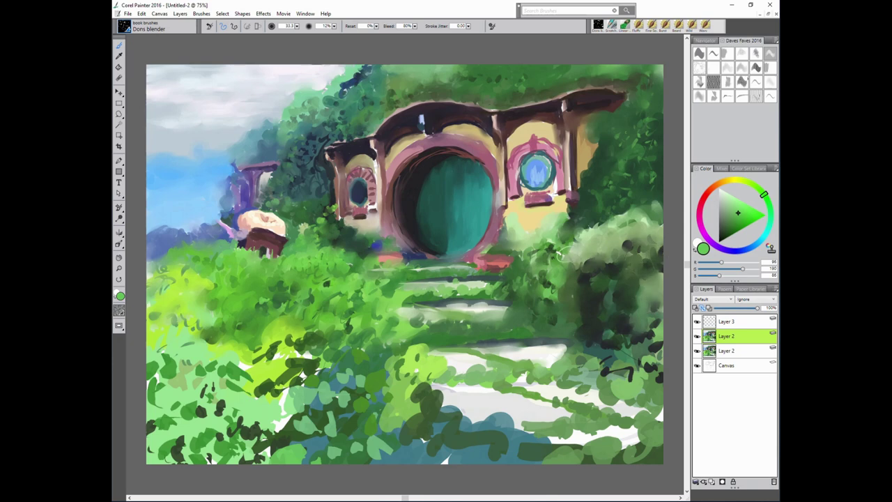
drag(310, 185, 277, 188)
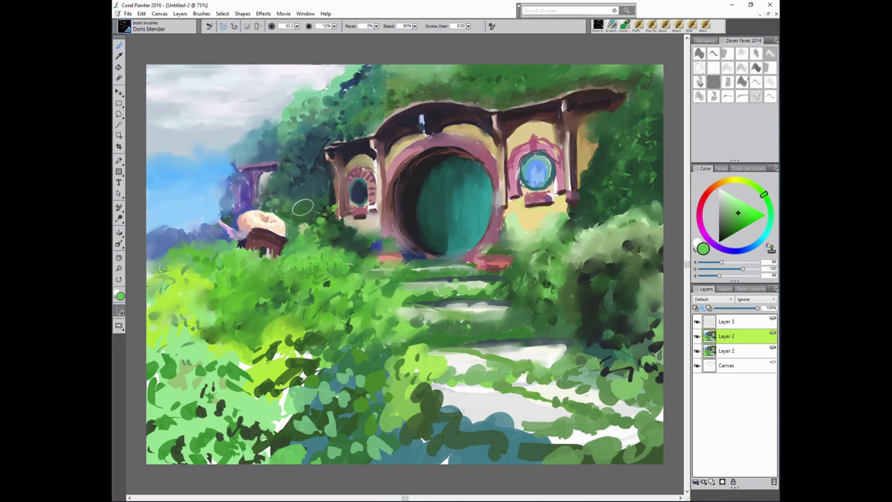
mouse_move(488, 319)
mouse_down()
mouse_move(556, 284)
mouse_move(652, 348)
mouse_move(585, 363)
mouse_move(436, 368)
mouse_move(599, 390)
mouse_move(648, 345)
mouse_up()
mouse_move(638, 451)
mouse_down()
mouse_move(621, 418)
mouse_move(488, 414)
mouse_move(481, 450)
mouse_move(558, 432)
mouse_move(416, 442)
mouse_move(417, 404)
mouse_move(381, 418)
mouse_move(377, 457)
mouse_move(331, 418)
mouse_move(335, 373)
mouse_move(293, 356)
mouse_move(292, 387)
mouse_up()
mouse_move(286, 348)
mouse_down()
mouse_move(240, 377)
mouse_move(286, 446)
mouse_move(321, 418)
mouse_move(265, 467)
mouse_move(209, 446)
mouse_move(265, 393)
mouse_move(223, 363)
mouse_move(178, 414)
mouse_move(167, 457)
mouse_move(184, 446)
mouse_move(157, 349)
mouse_up()
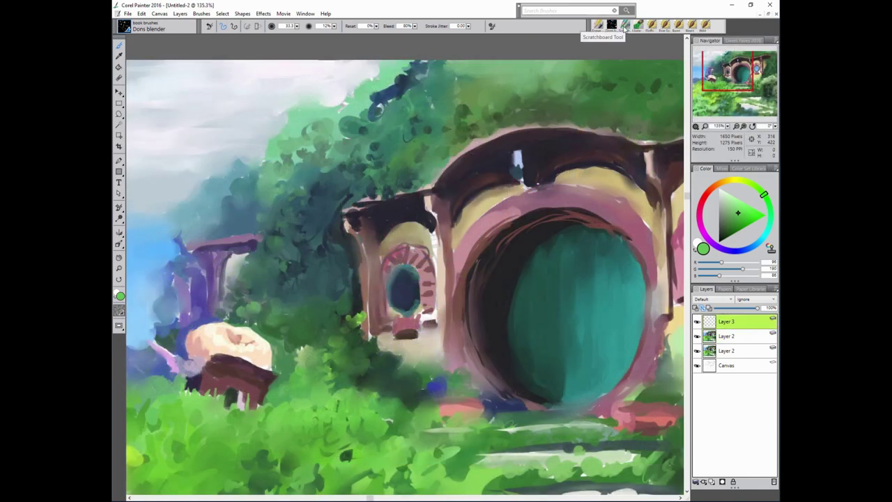
Dab blue-grey above the left structure, then set brush size 22.2 and opacity 28%.
alt+click(233, 188)
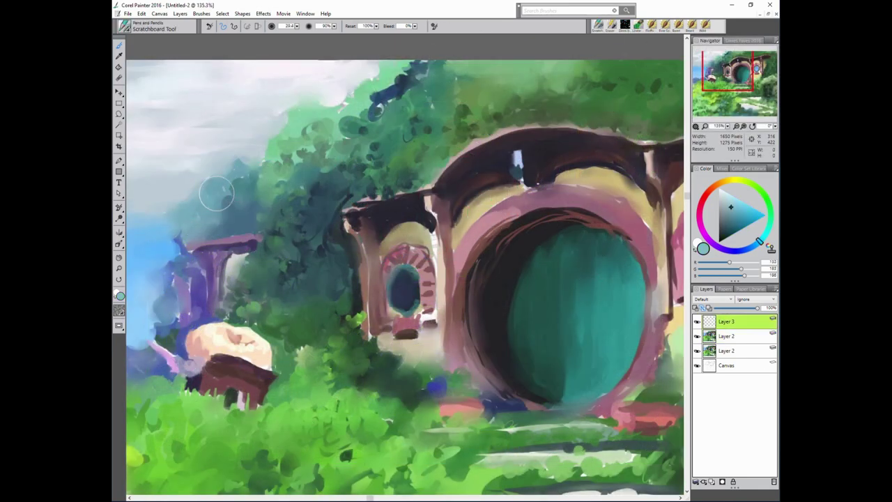
alt+click(211, 208)
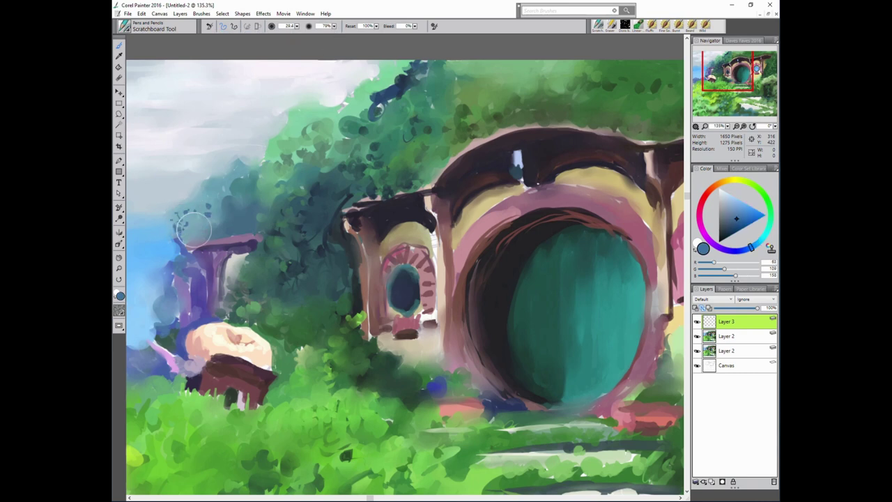
drag(194, 228, 196, 205)
drag(334, 25, 325, 32)
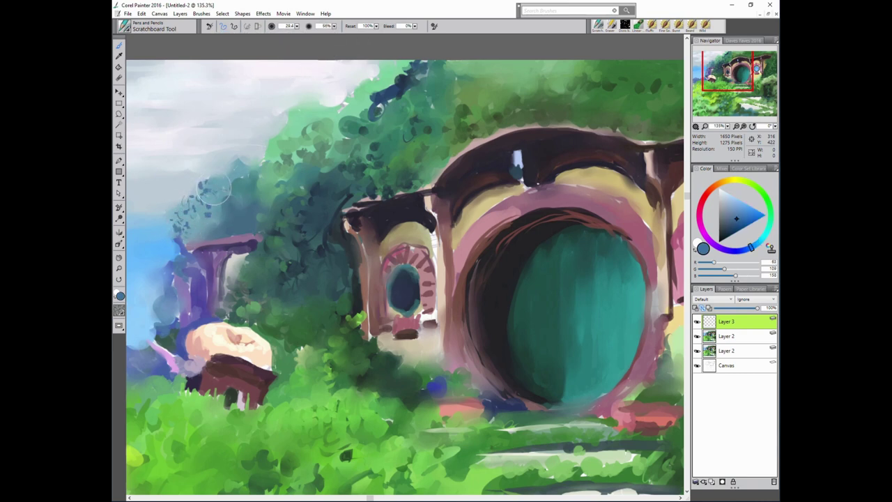
key(bracketleft)
key(bracketleft)
drag(334, 26, 320, 33)
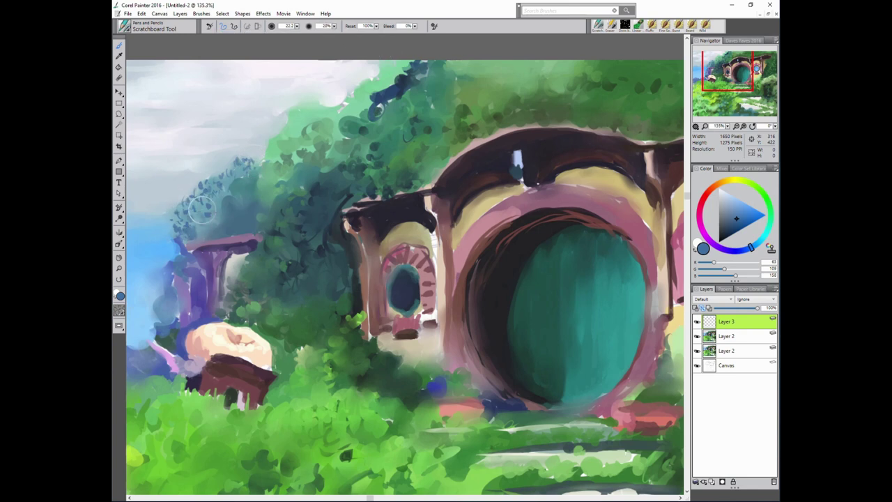
Glaze translucent deep blue and lighter lavender strokes over the left purple pillar.
alt+click(263, 219)
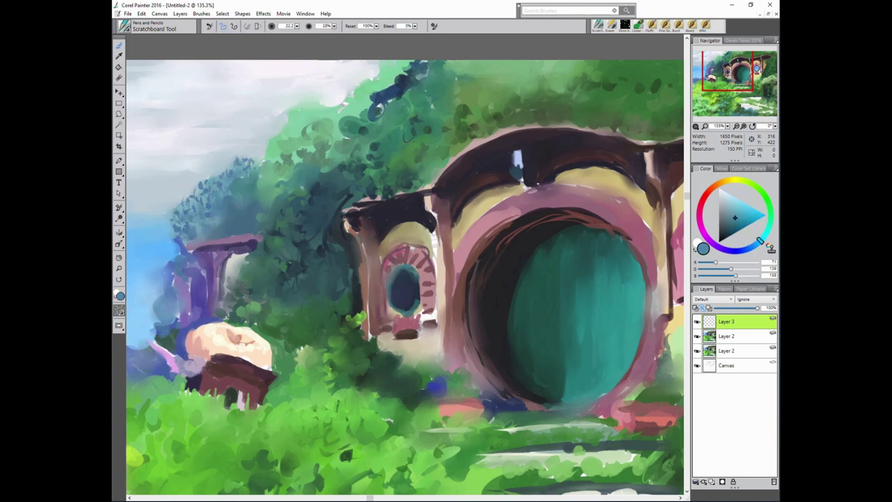
alt+click(185, 245)
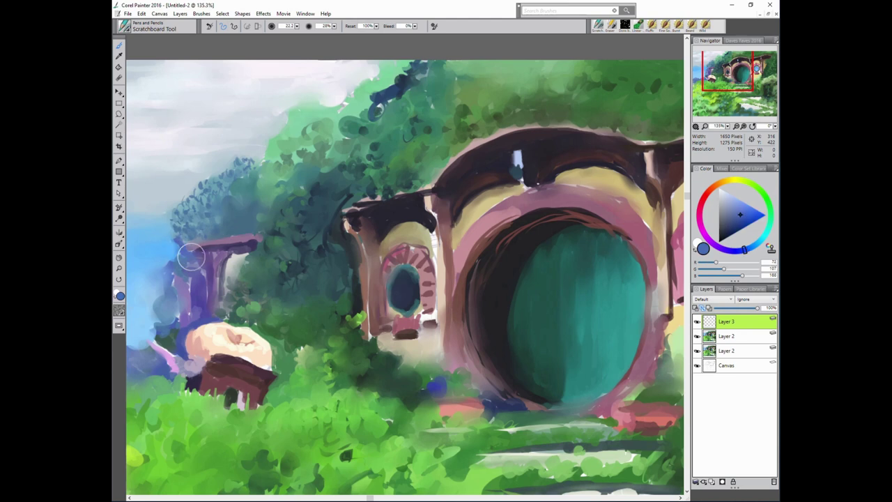
alt+click(175, 232)
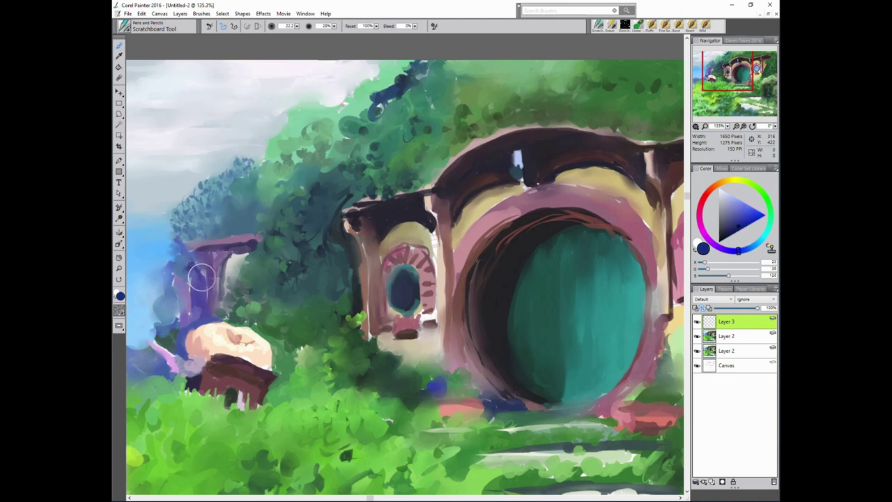
mouse_move(201, 277)
mouse_down()
mouse_move(187, 244)
mouse_move(191, 268)
mouse_move(183, 271)
mouse_move(186, 263)
mouse_move(187, 281)
mouse_move(197, 283)
mouse_up()
alt+click(175, 275)
alt+click(186, 284)
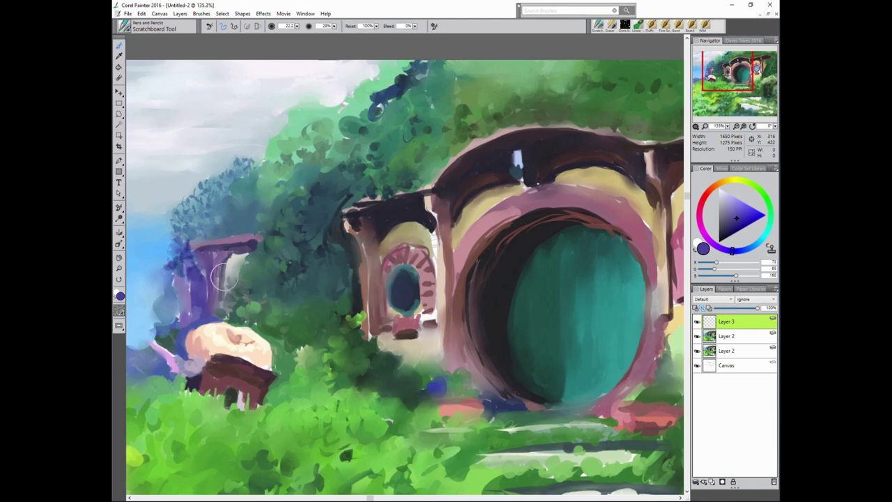
alt+click(272, 301)
mouse_move(191, 293)
mouse_down()
mouse_move(199, 269)
mouse_move(202, 307)
mouse_up()
Paint deep blue-purple shading down the pillar's left side, then sample the sky blue.
alt+click(412, 267)
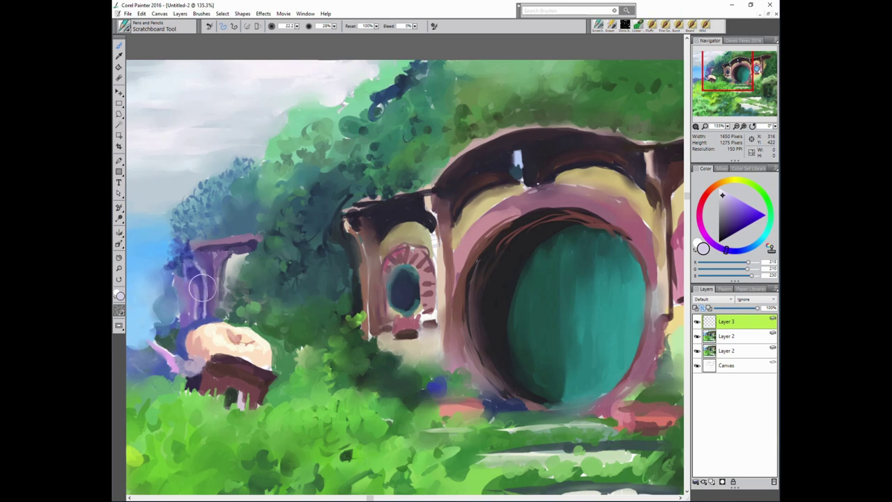
alt+click(202, 288)
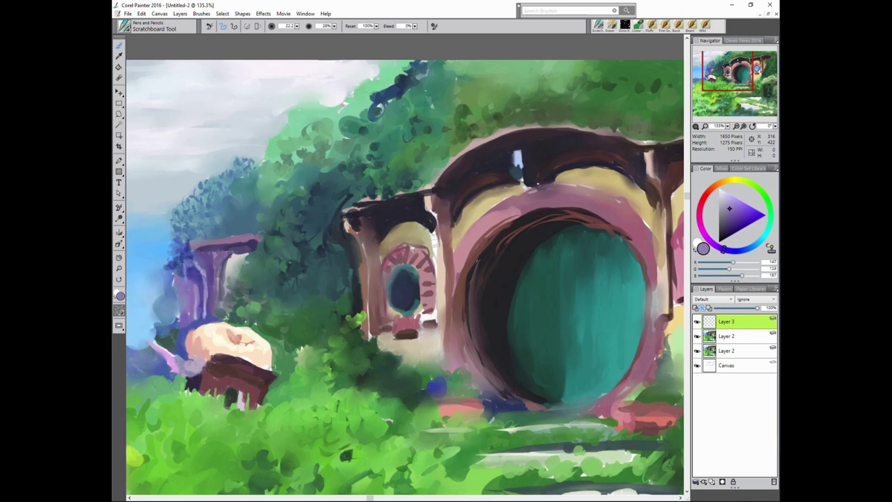
alt+click(180, 311)
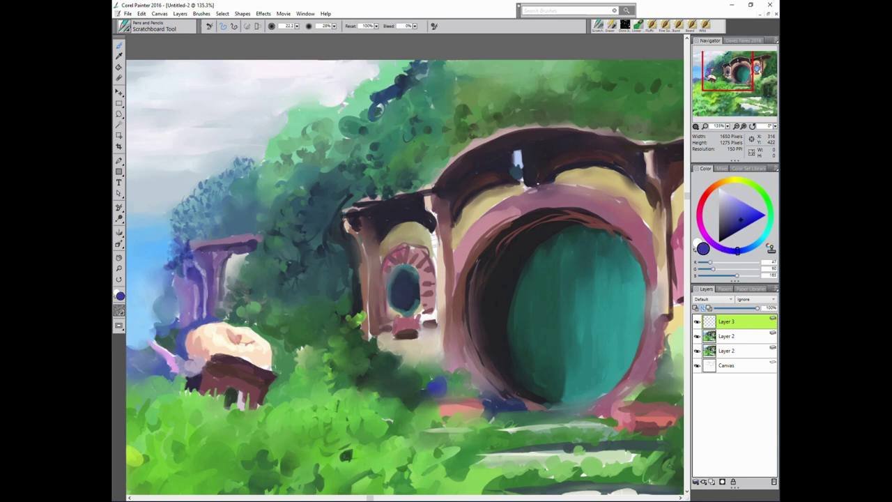
drag(174, 294, 179, 314)
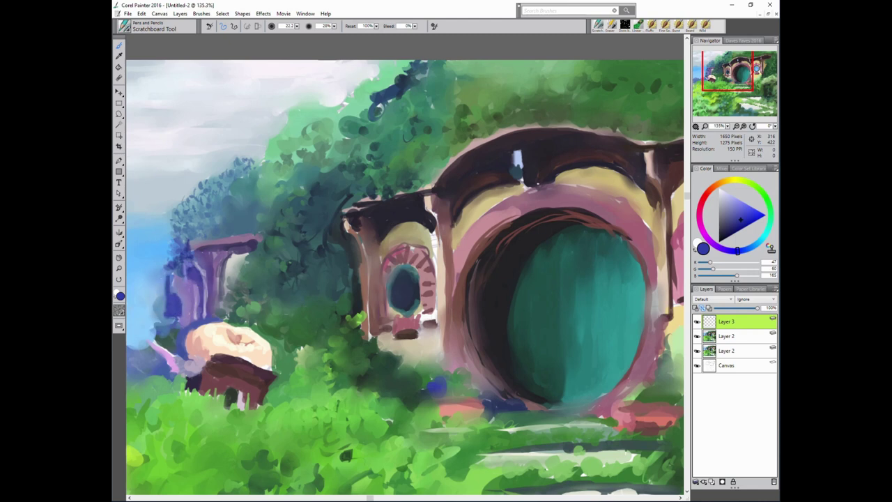
alt+click(162, 293)
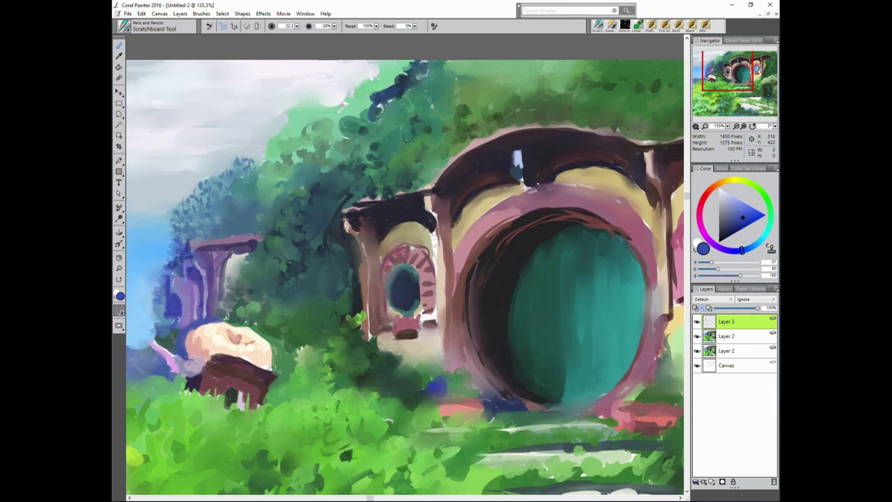
alt+click(157, 308)
Sample blues and paint dark navy along the left pillar's edge.
alt+click(167, 261)
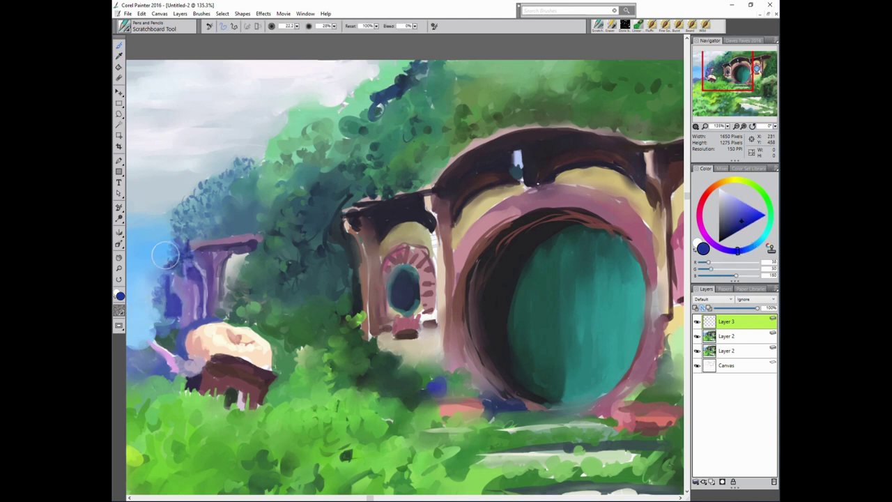
alt+click(142, 315)
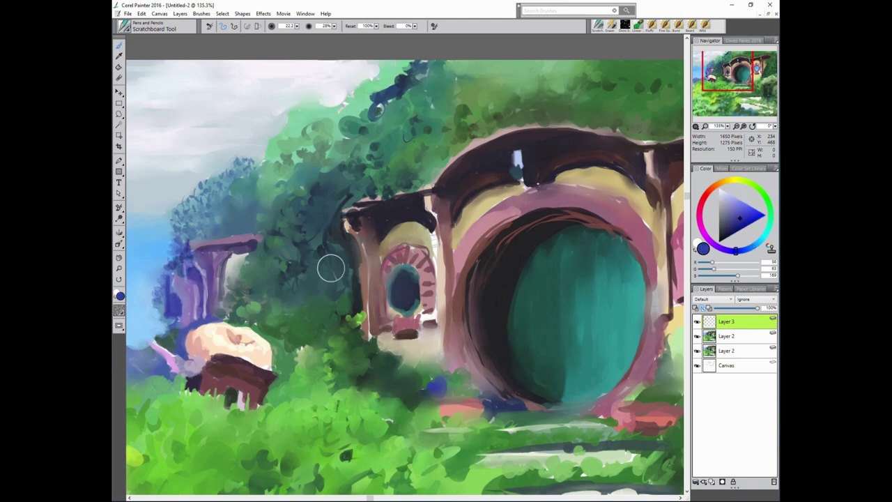
alt+click(167, 295)
alt+click(159, 280)
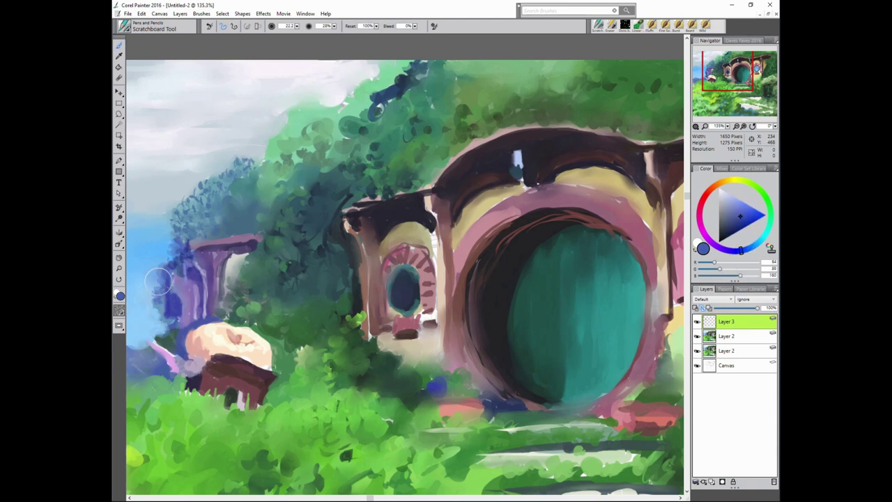
alt+click(173, 247)
alt+click(189, 246)
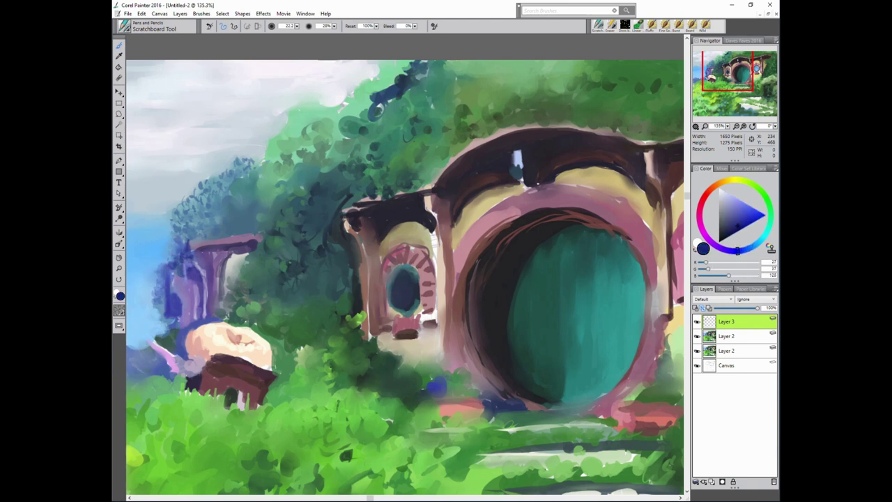
mouse_move(188, 262)
mouse_down()
mouse_move(192, 274)
mouse_move(189, 256)
mouse_up()
Dab dark navy into the trees and deepen the shadow down the purple pillar.
alt+click(187, 223)
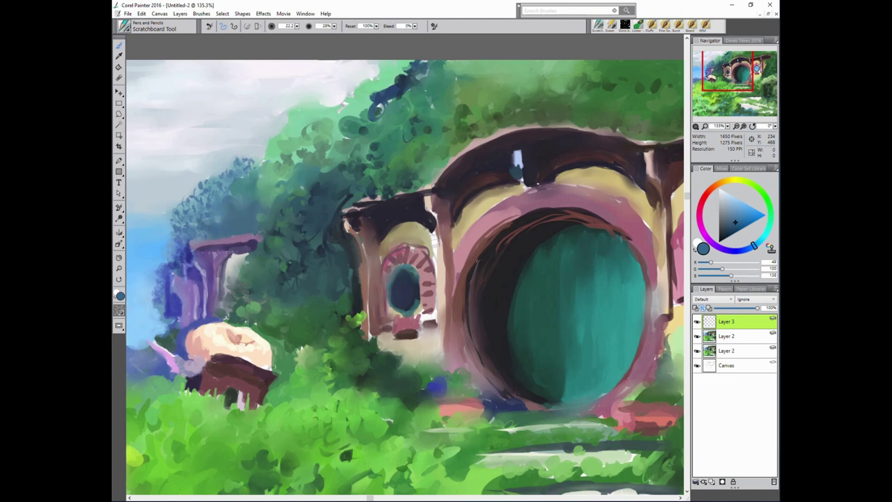
alt+click(223, 221)
alt+click(223, 217)
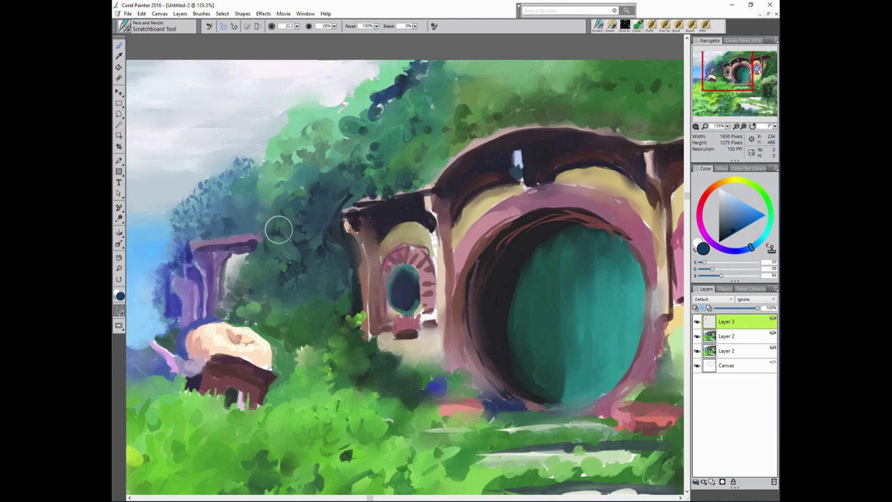
drag(232, 201, 241, 204)
alt+click(209, 249)
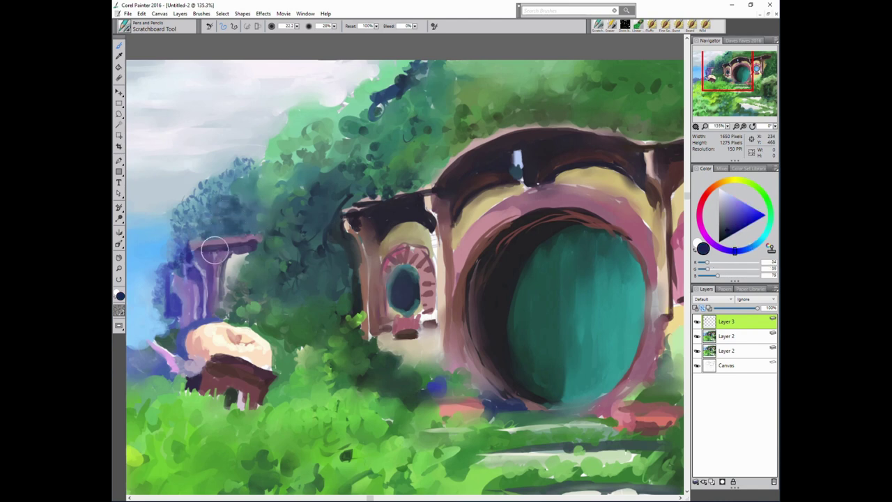
drag(209, 249, 244, 247)
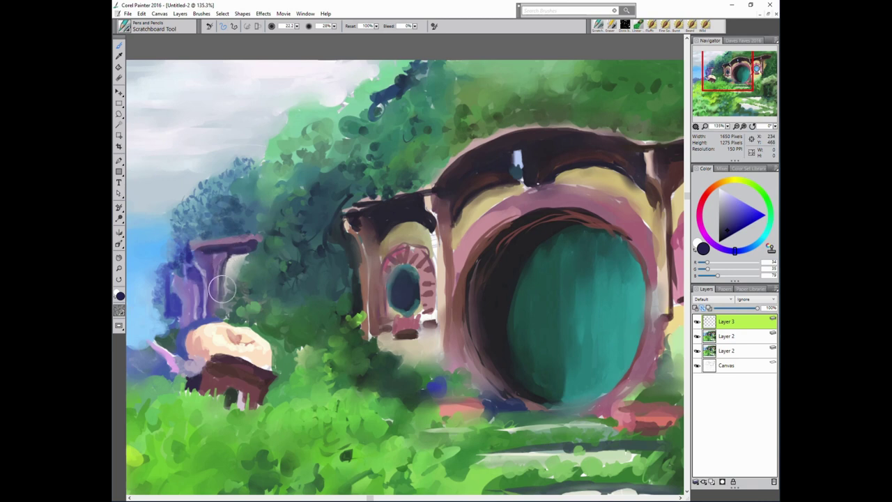
mouse_move(222, 288)
mouse_down()
mouse_move(219, 298)
mouse_move(202, 294)
mouse_move(186, 311)
mouse_move(189, 322)
mouse_move(240, 340)
mouse_up()
Add a small dark blue-purple stroke at the lower left.
alt+click(216, 326)
alt+click(174, 342)
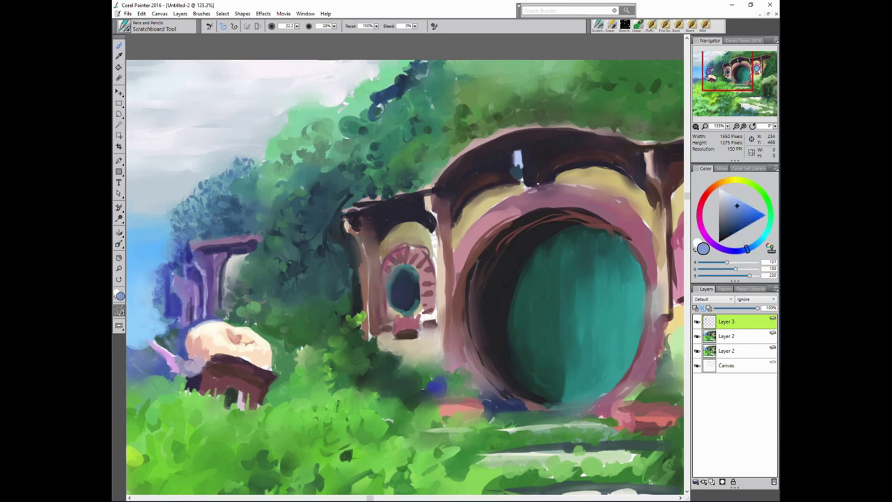
alt+click(169, 364)
alt+click(152, 354)
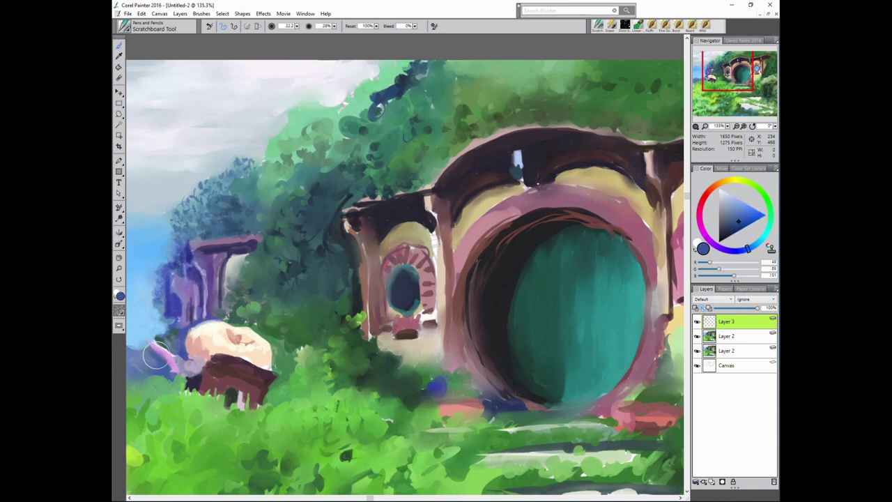
alt+click(139, 357)
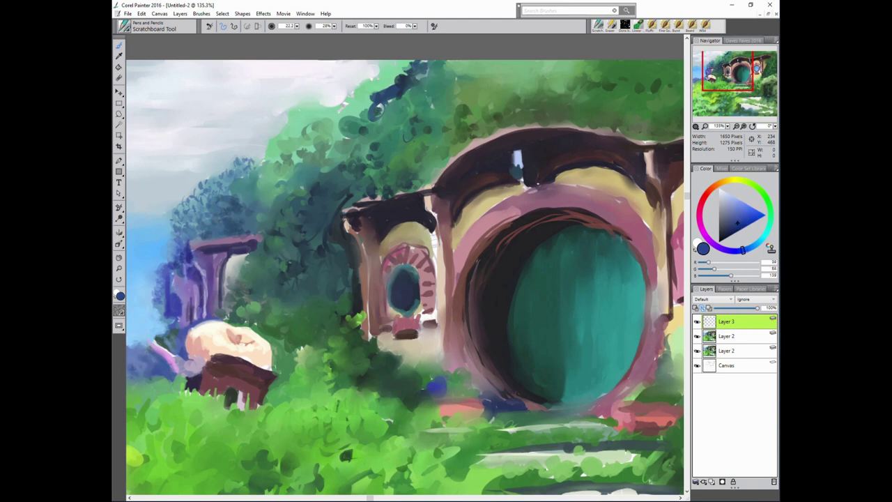
alt+click(138, 381)
drag(139, 381, 165, 365)
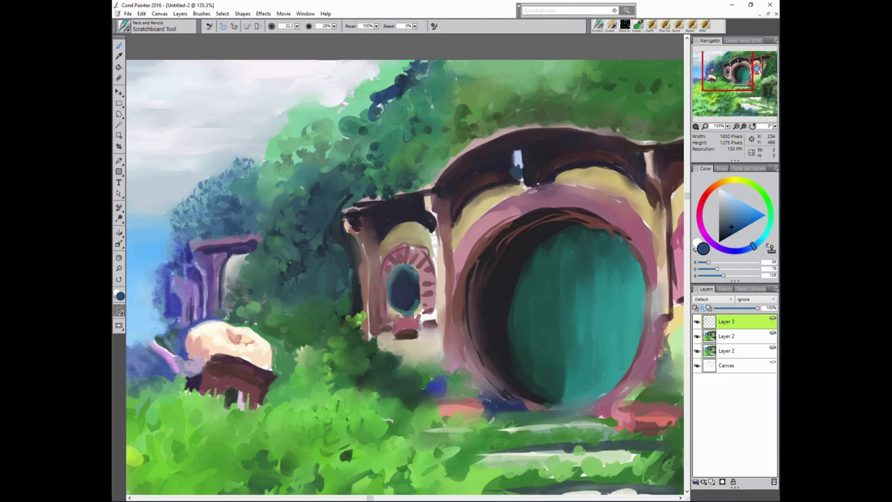
Dab dark blue-teal foliage into the hillside trees.
alt+click(578, 279)
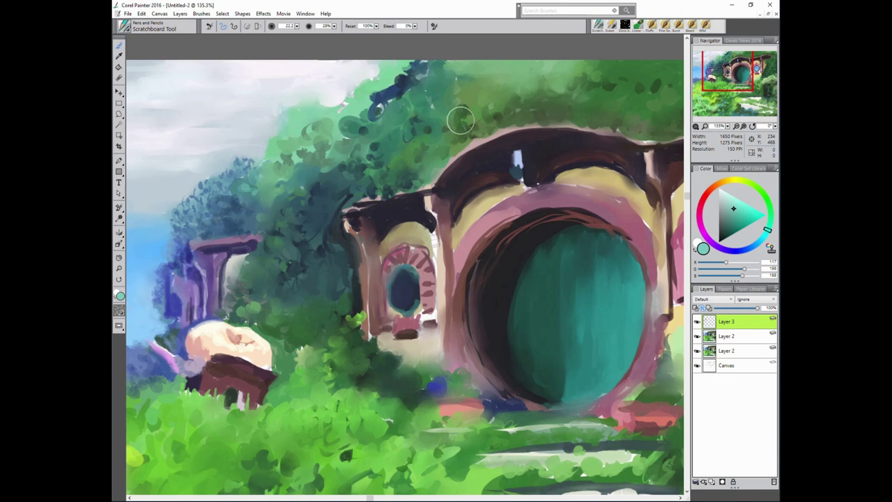
alt+click(309, 128)
alt+click(377, 164)
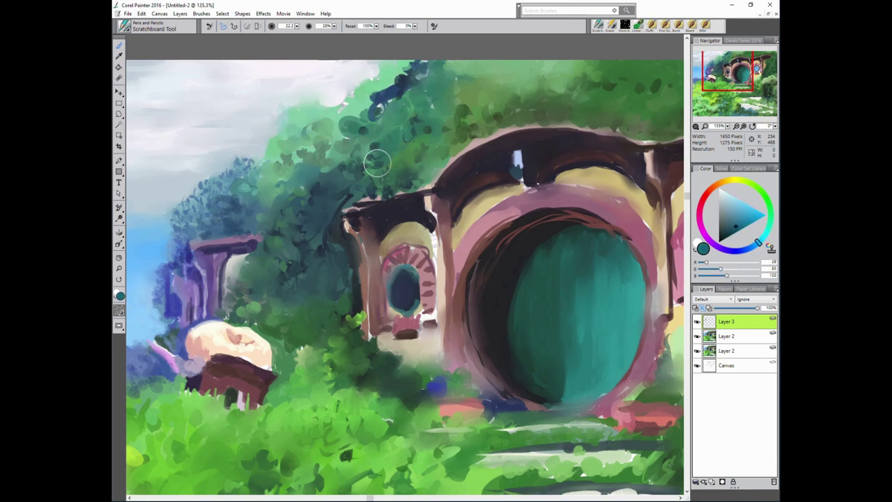
mouse_move(293, 161)
mouse_down()
mouse_move(310, 128)
mouse_move(285, 160)
mouse_move(272, 217)
mouse_up()
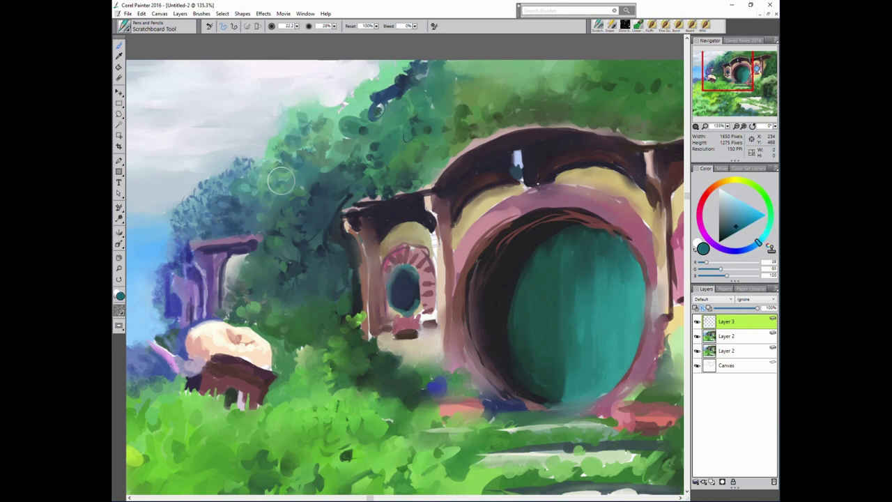
alt+click(254, 223)
Lighten the lintel atop the small left building with pale lavender.
alt+click(245, 224)
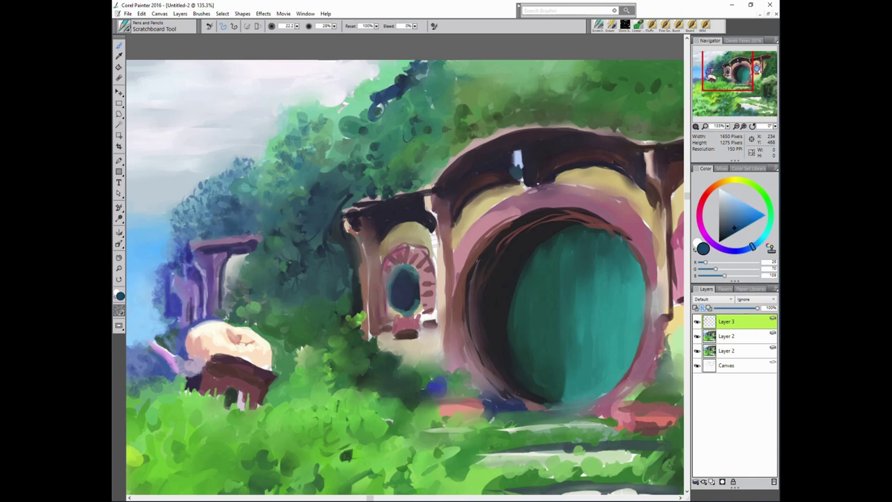
alt+click(195, 241)
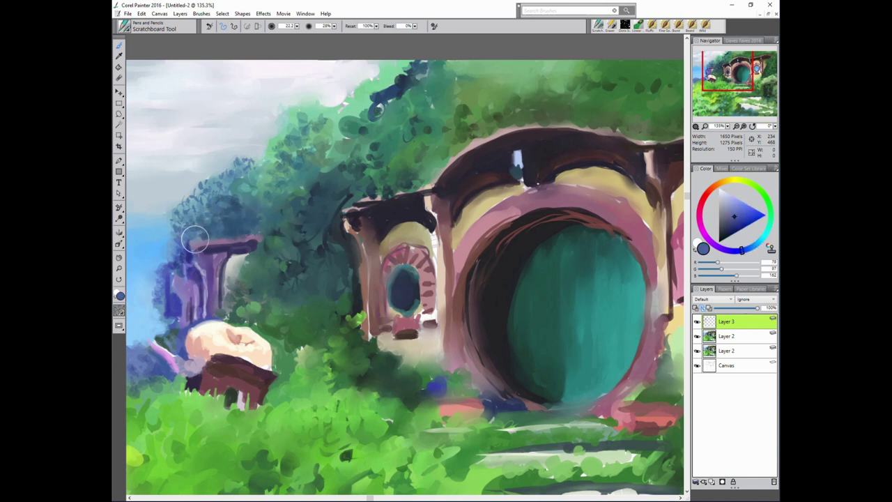
alt+click(209, 236)
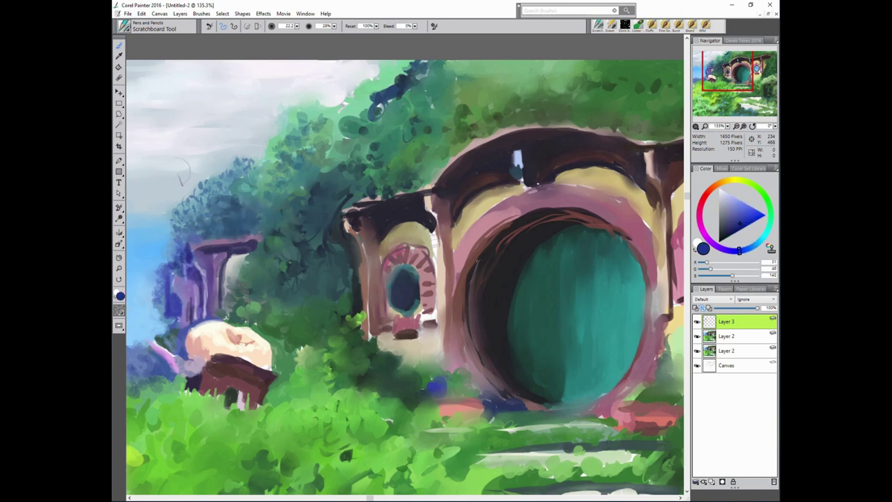
alt+click(200, 235)
alt+click(143, 233)
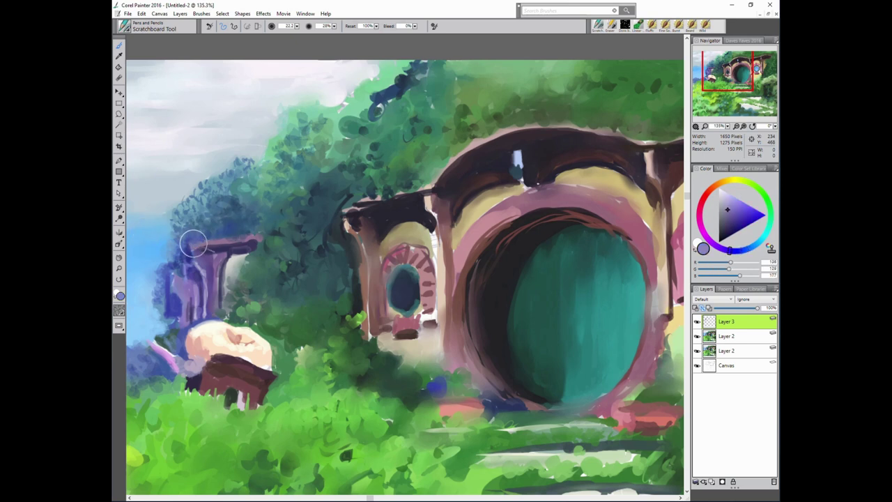
alt+click(202, 251)
drag(193, 244, 253, 241)
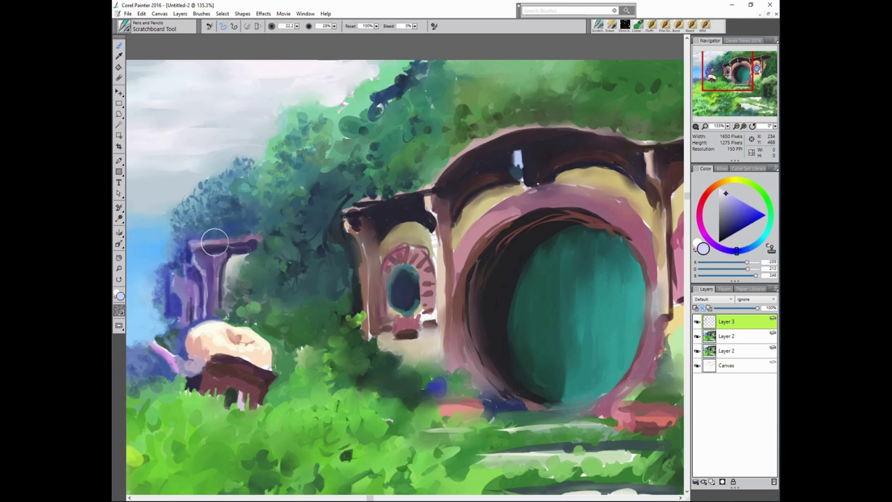
Darken the area beside the cream dome with dark blue-purple.
alt+click(547, 241)
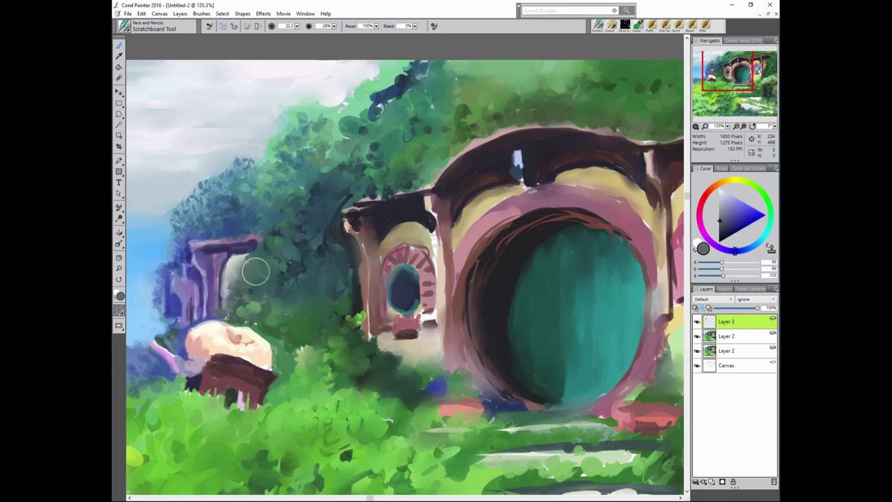
alt+click(242, 336)
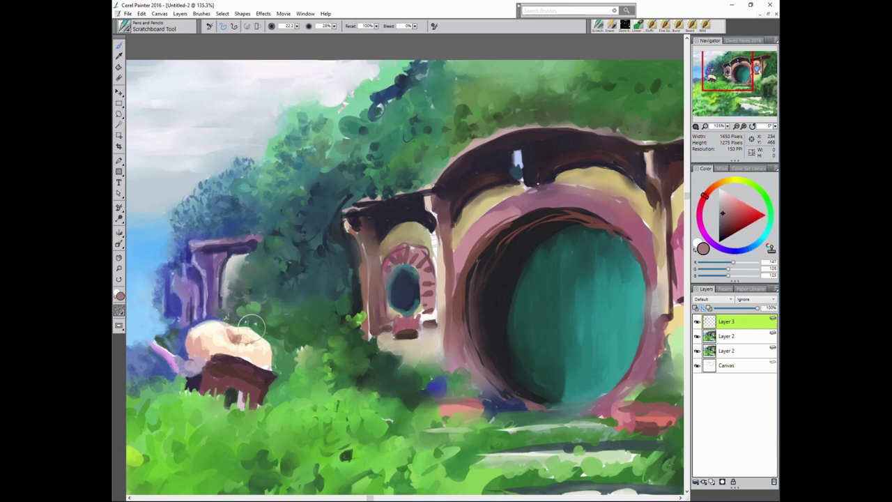
alt+click(593, 174)
alt+click(366, 292)
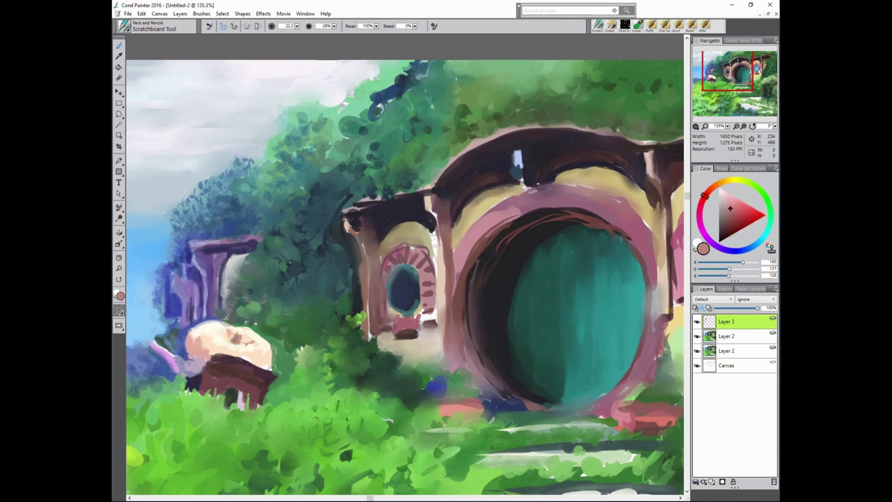
alt+click(244, 329)
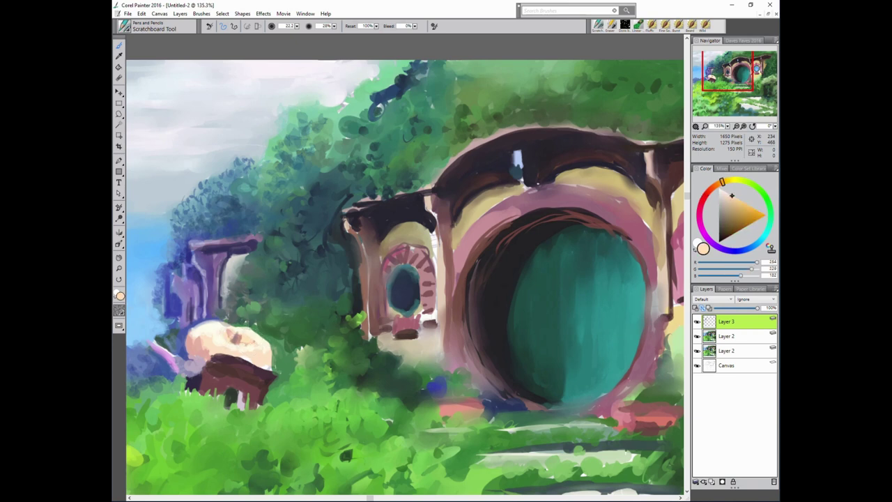
alt+click(200, 347)
alt+click(183, 366)
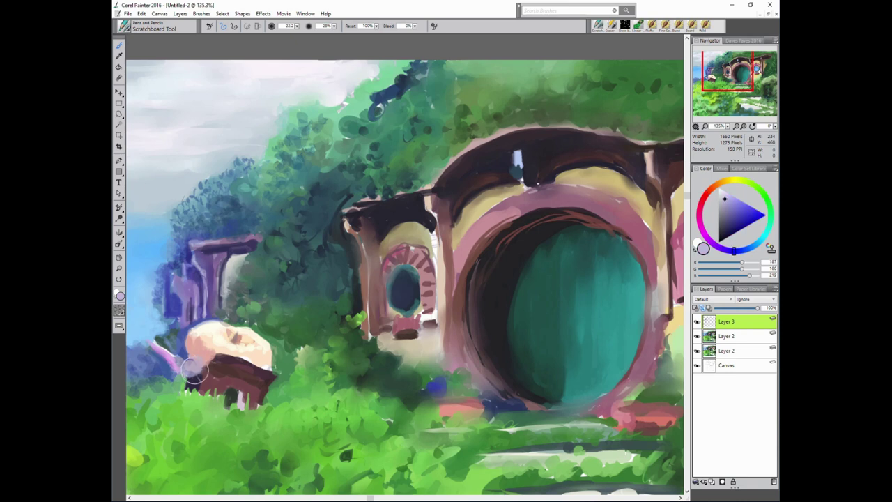
drag(176, 380, 181, 383)
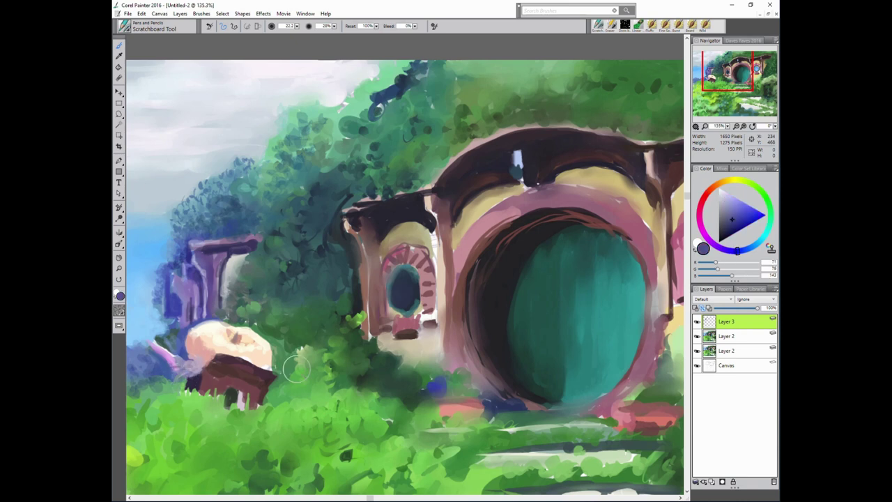
Sample the hut's near-black and dab it over the hut's base.
alt+click(182, 356)
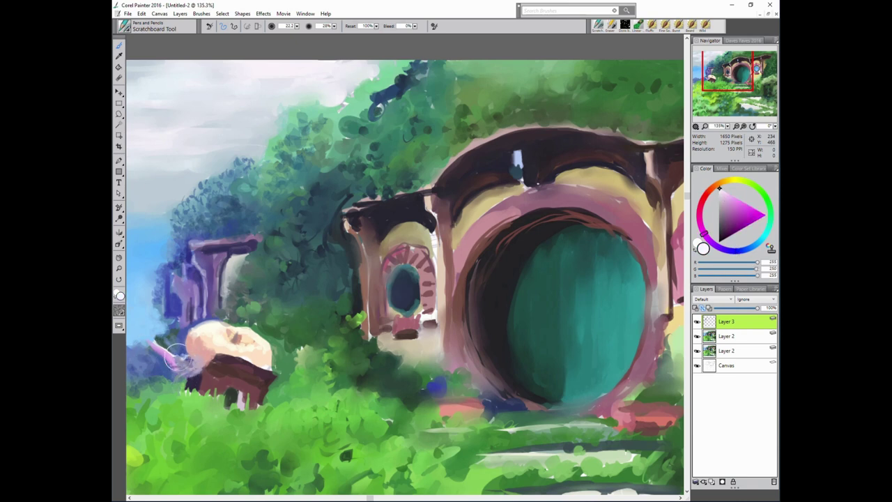
alt+click(202, 352)
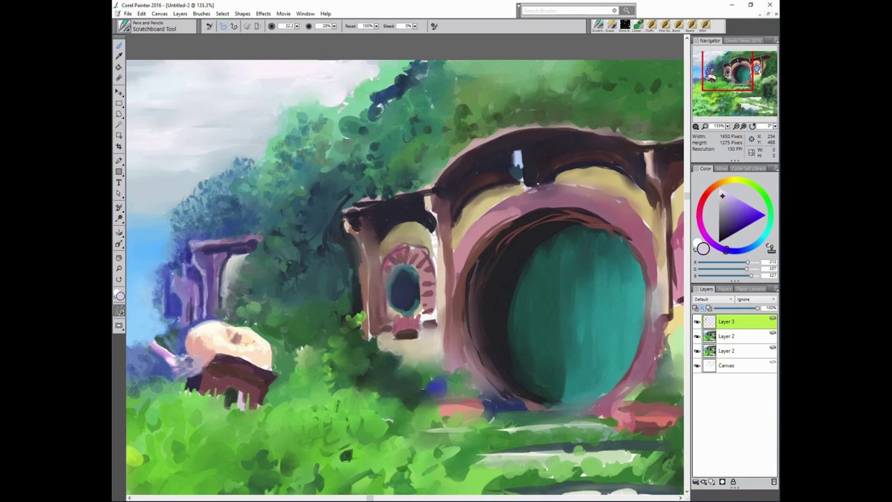
alt+click(225, 367)
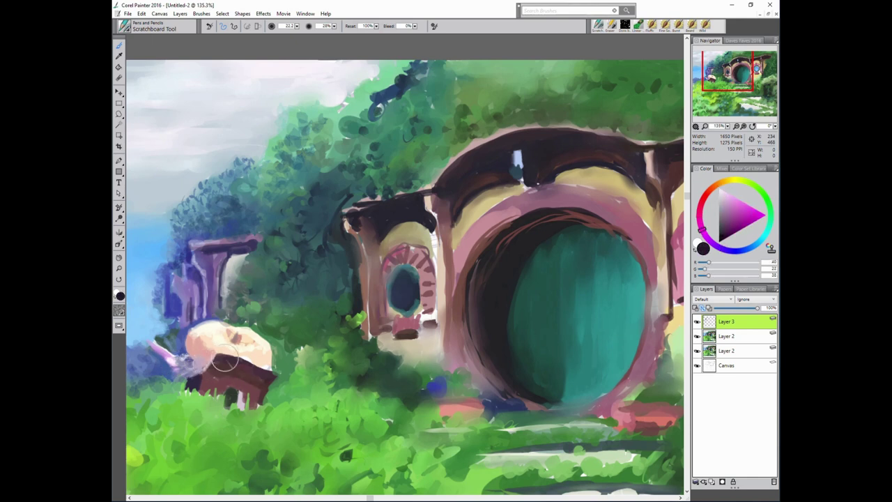
alt+click(266, 377)
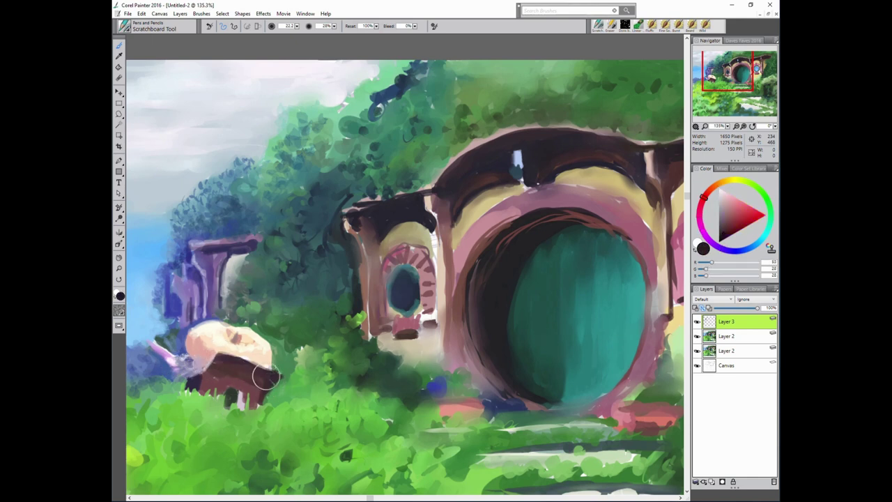
alt+click(234, 396)
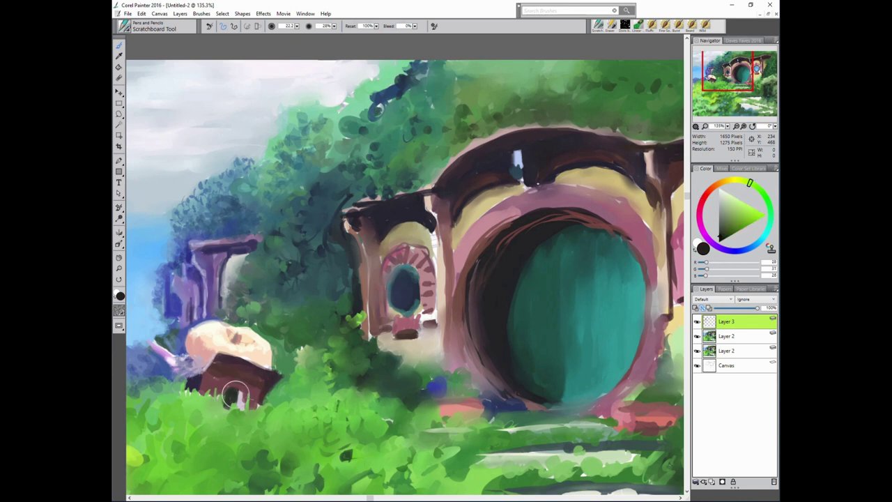
drag(236, 394, 235, 391)
Sample grass greens and dark blue-grey tones around the hut.
alt+click(240, 393)
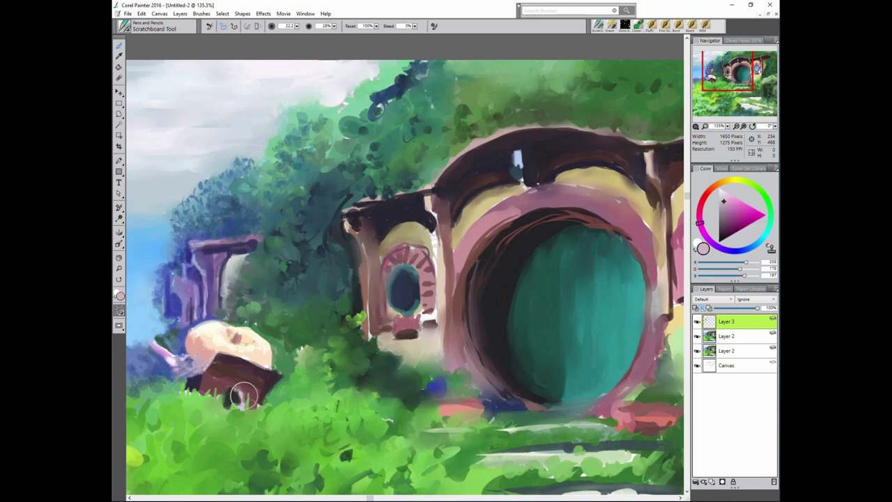
alt+click(215, 403)
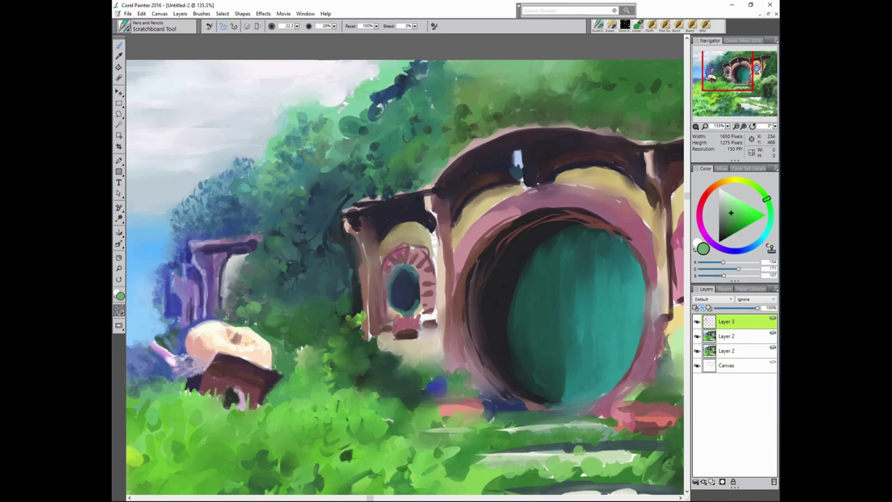
alt+click(198, 392)
alt+click(265, 393)
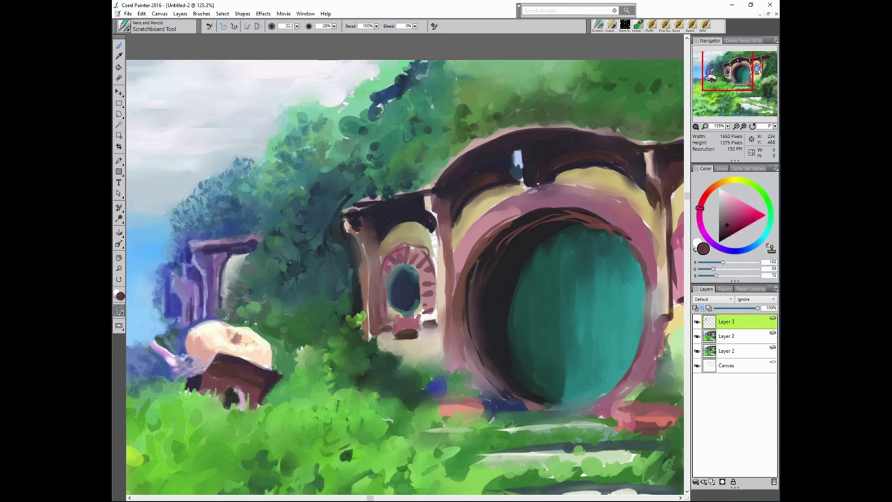
alt+click(182, 376)
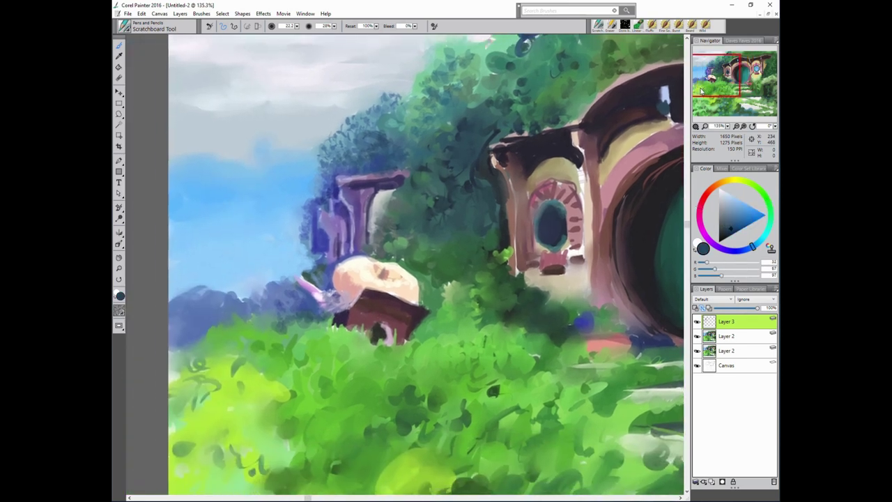
drag(279, 345, 425, 275)
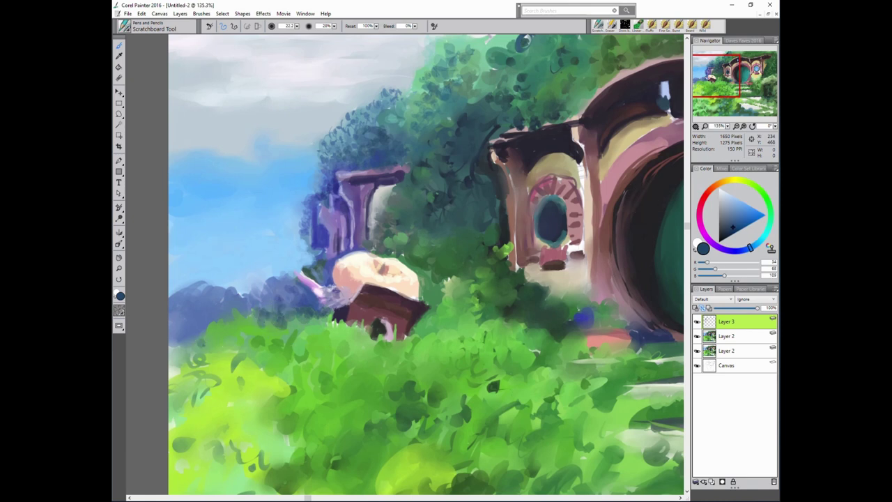
Shift the paint from mid blue through foliage teals to a light mint green.
click(737, 214)
mouse_move(768, 218)
mouse_down()
mouse_move(767, 232)
mouse_move(765, 197)
mouse_up()
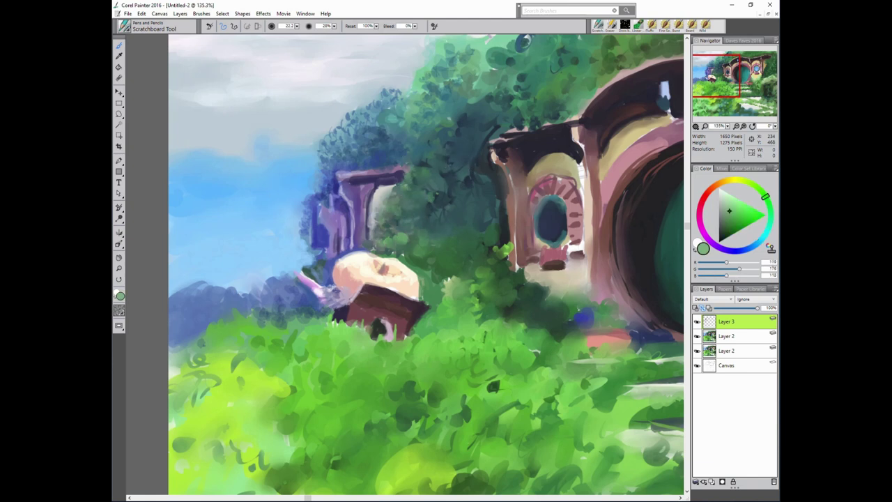
alt+click(399, 156)
alt+click(469, 150)
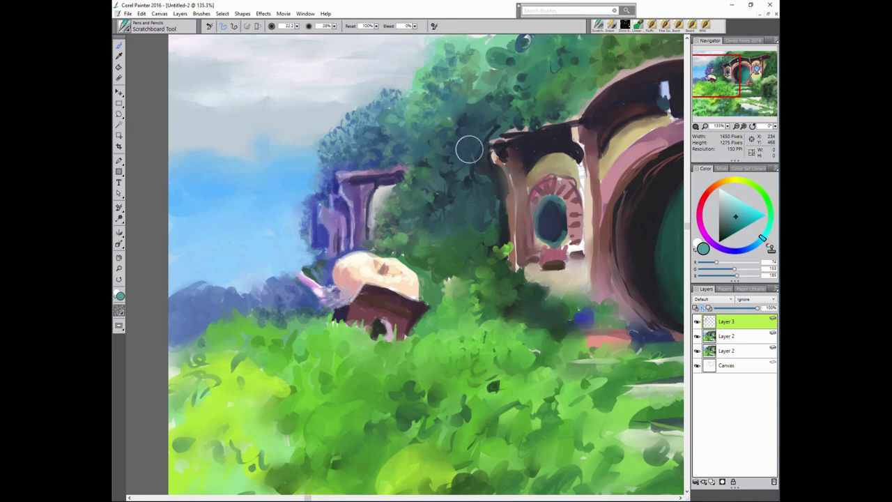
alt+click(358, 119)
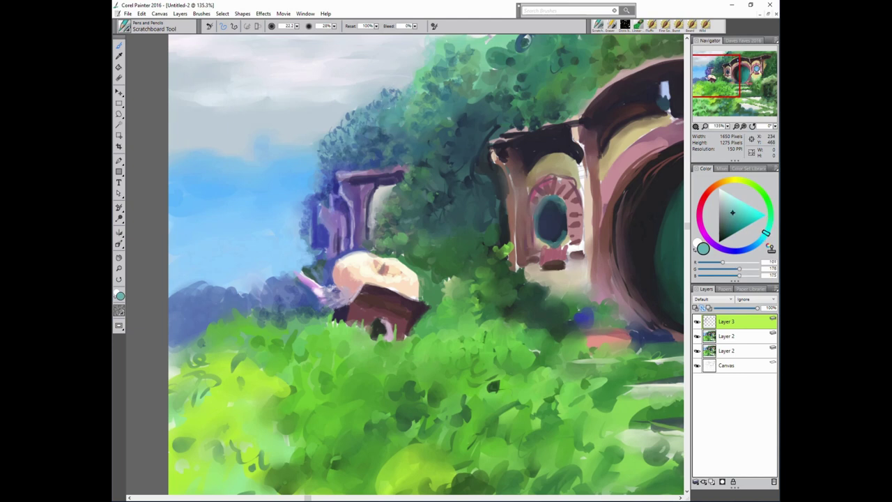
alt+click(262, 114)
alt+click(403, 97)
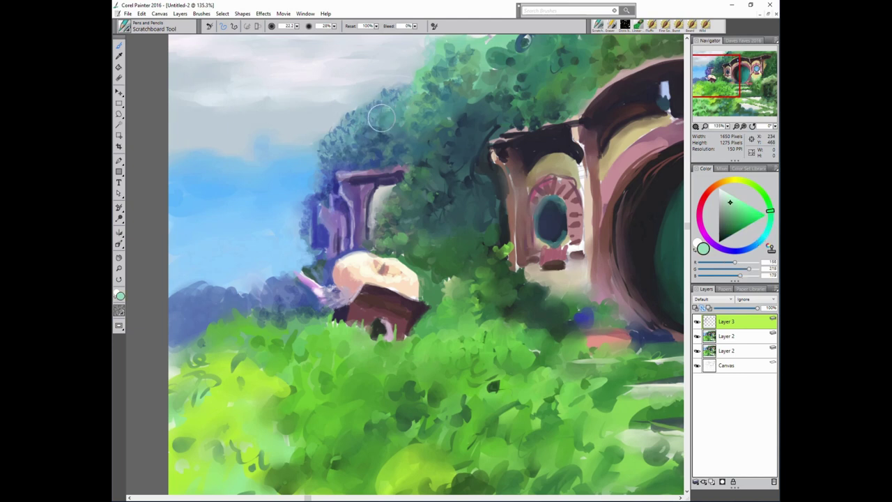
alt+click(422, 153)
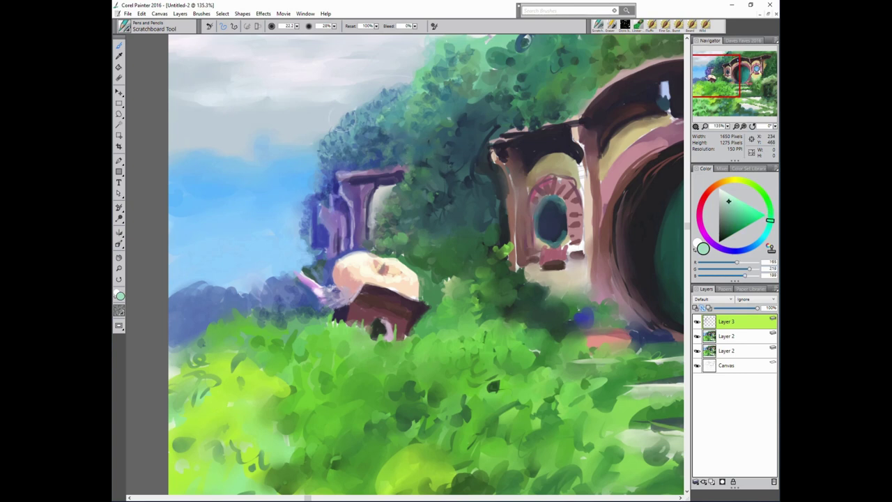
alt+click(403, 152)
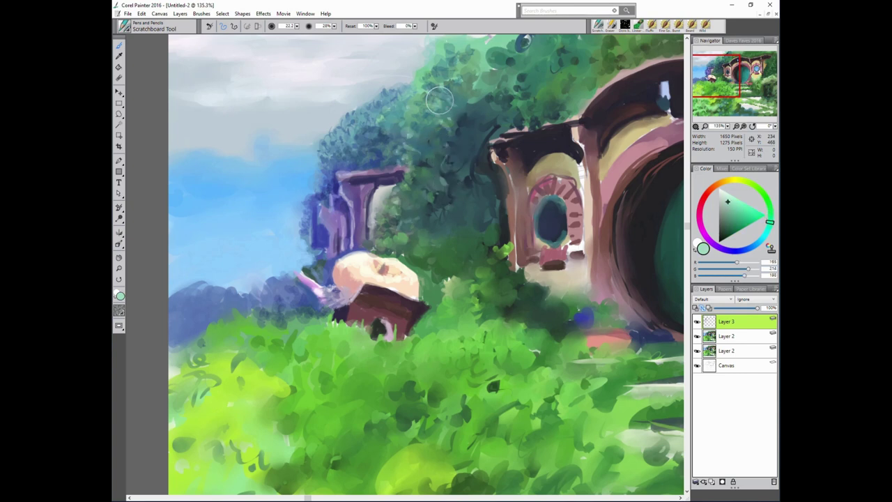
drag(435, 76, 375, 159)
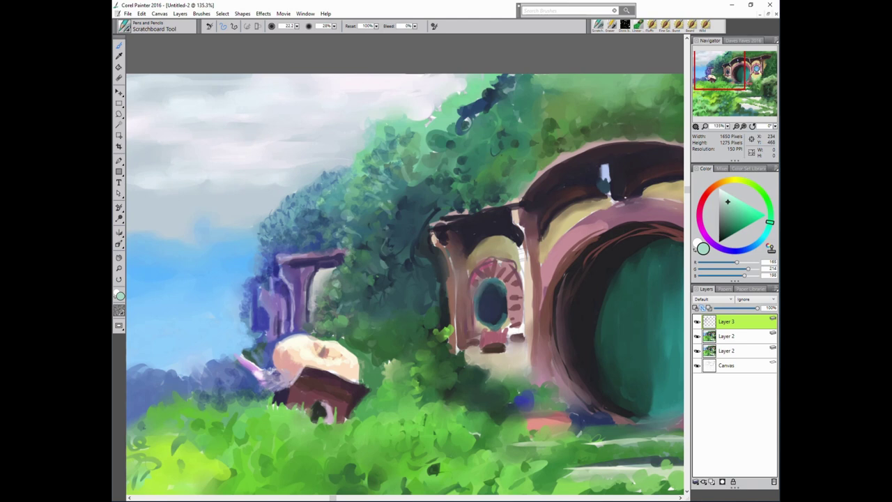
Paint dark blue-teal and green strokes along the upper foliage ridge.
alt+click(476, 157)
mouse_move(479, 108)
mouse_down()
mouse_move(502, 93)
mouse_move(490, 79)
mouse_move(455, 129)
mouse_up()
alt+click(436, 137)
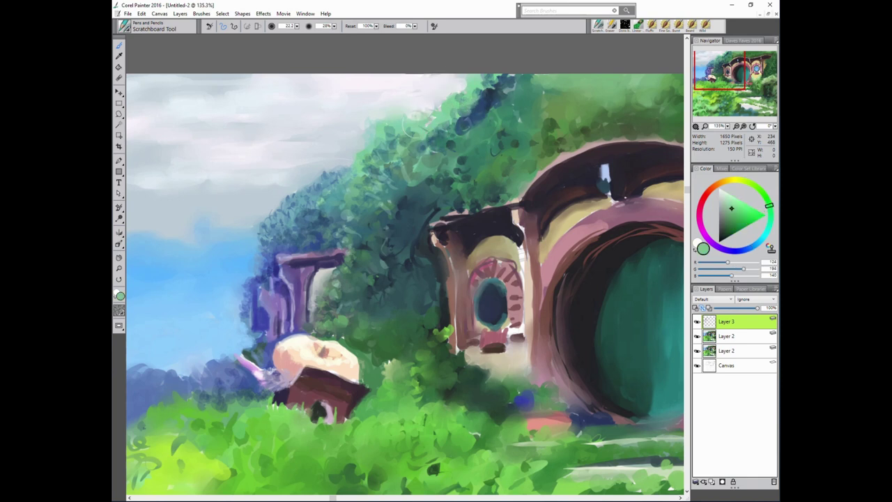
alt+click(526, 83)
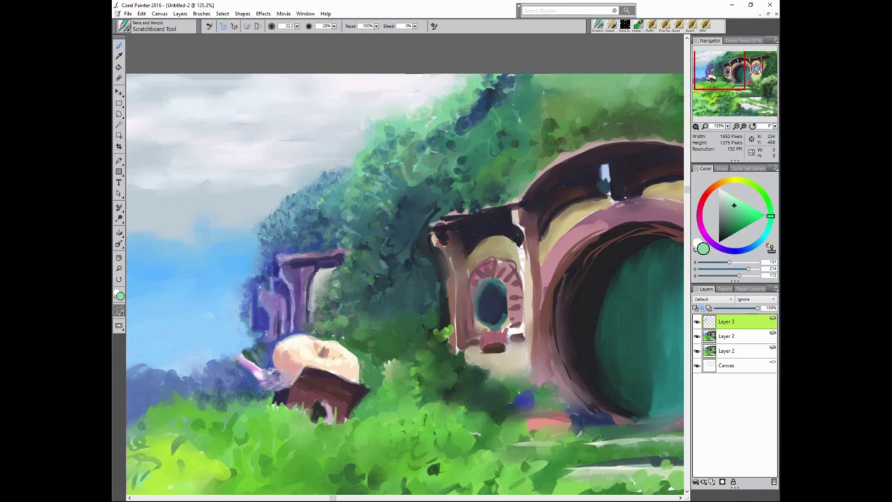
alt+click(392, 92)
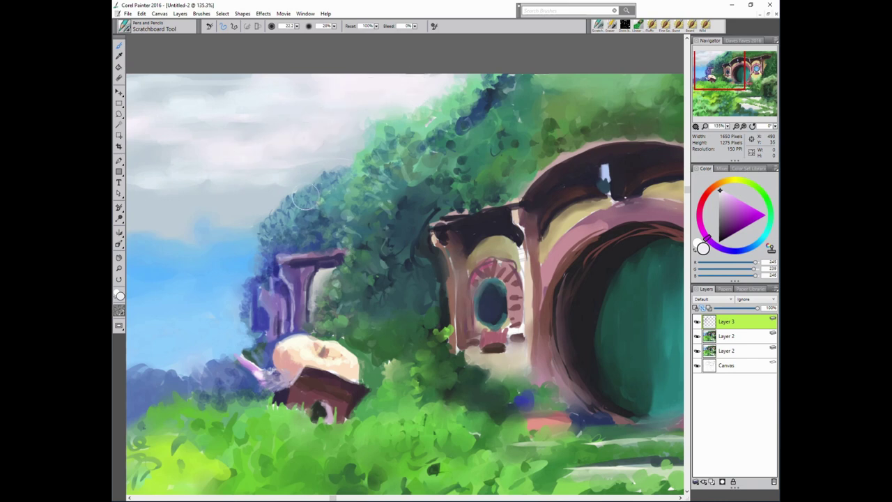
alt+click(460, 97)
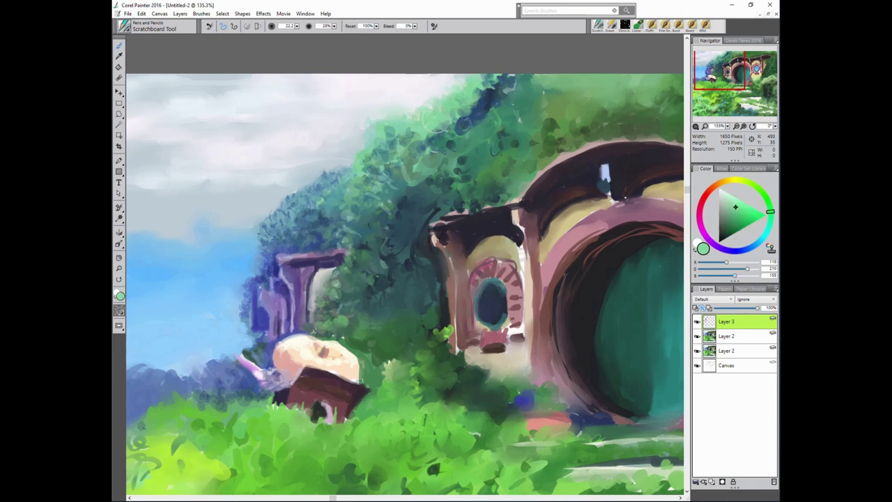
alt+click(500, 99)
mouse_move(514, 86)
mouse_down()
mouse_move(536, 78)
mouse_move(476, 121)
mouse_up()
alt+click(522, 91)
Add dark navy strokes to the foliage near the house.
alt+click(435, 171)
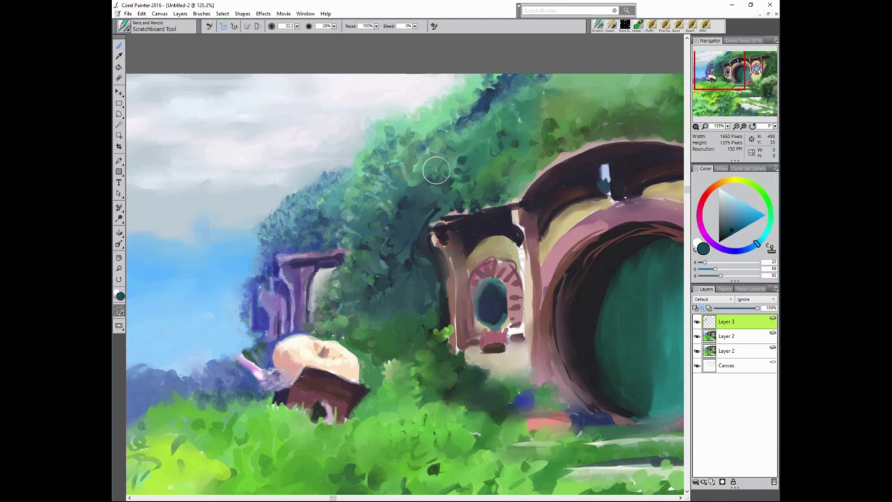
alt+click(408, 169)
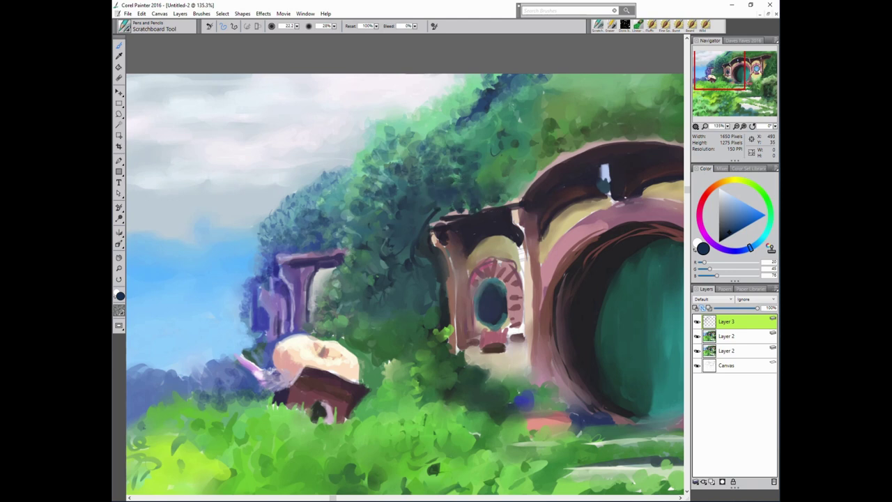
alt+click(418, 216)
alt+click(612, 234)
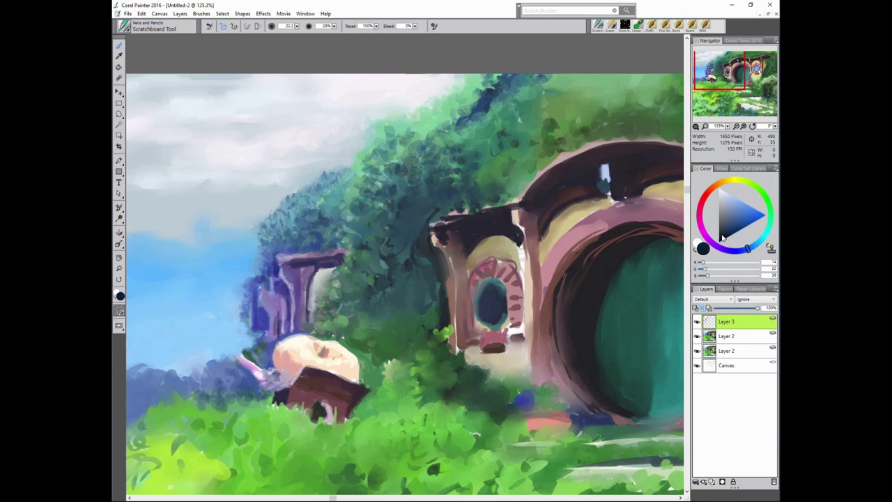
alt+click(369, 253)
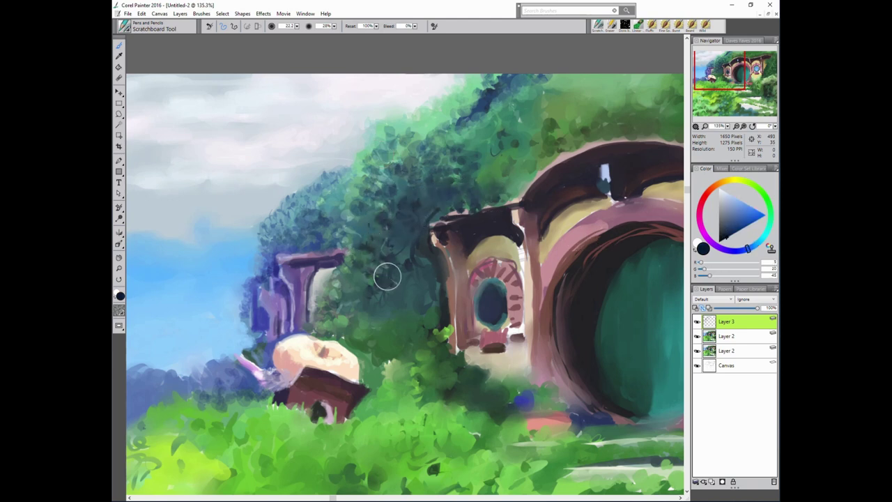
mouse_move(388, 277)
mouse_down()
mouse_move(379, 215)
mouse_move(422, 213)
mouse_move(429, 251)
mouse_move(400, 261)
mouse_move(412, 287)
mouse_move(440, 274)
mouse_up()
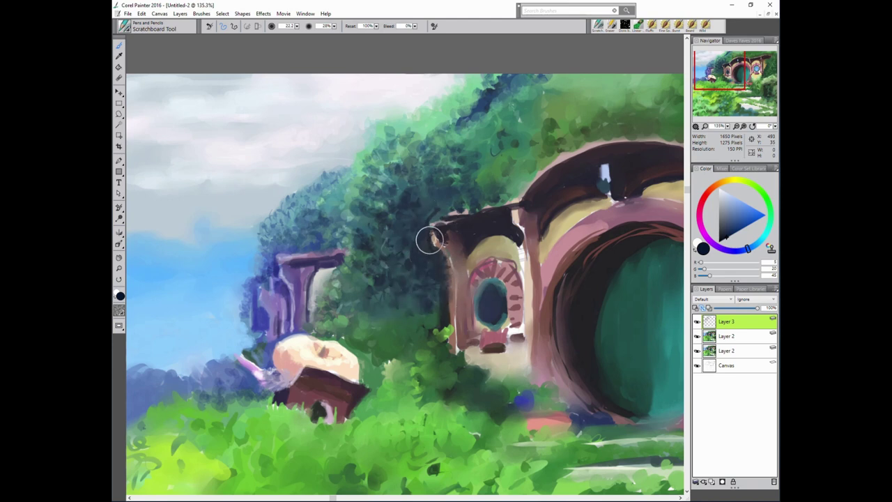
Sample dark purples, blues, greens and browns from the roof, foliage and door ring.
alt+click(496, 217)
alt+click(450, 217)
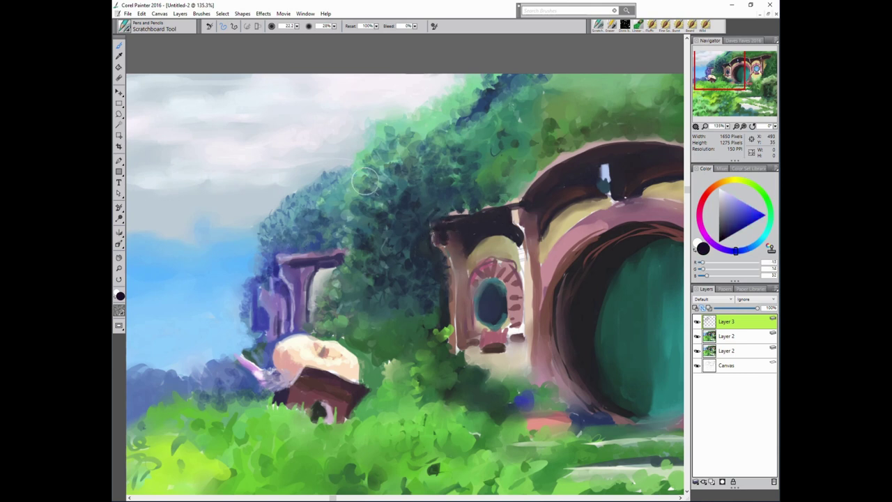
alt+click(456, 212)
alt+click(487, 168)
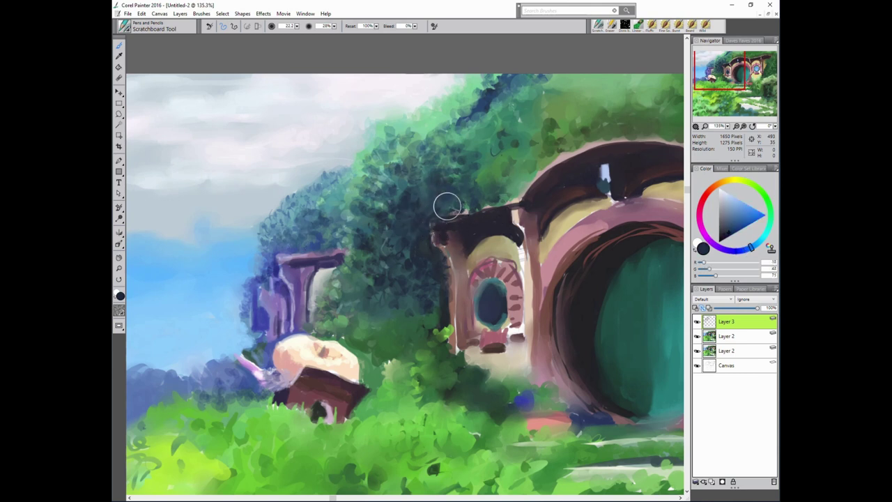
alt+click(456, 198)
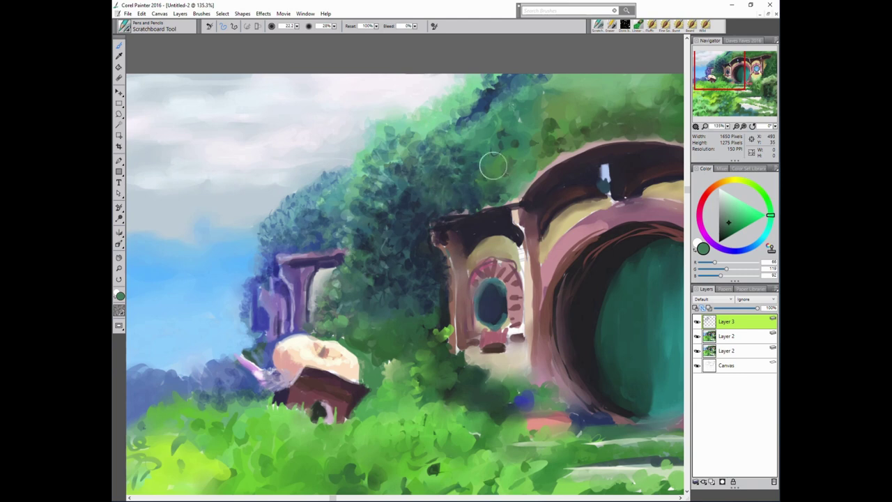
alt+click(477, 208)
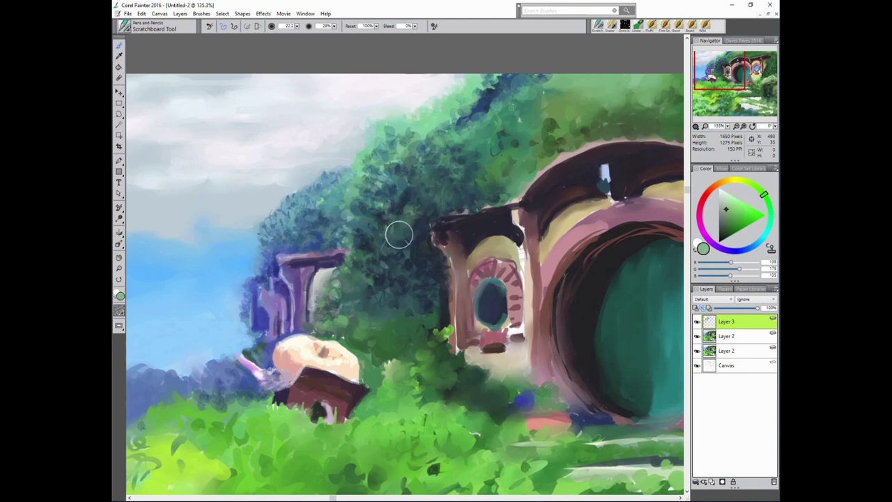
alt+click(442, 284)
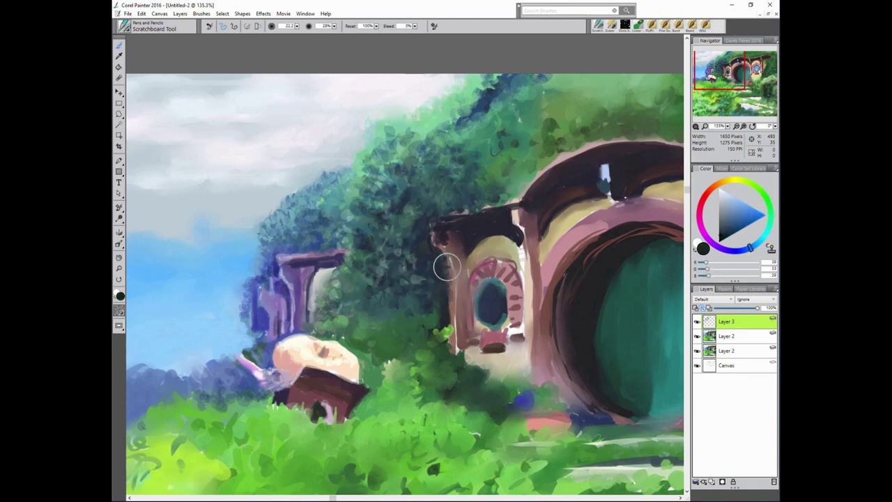
alt+click(573, 260)
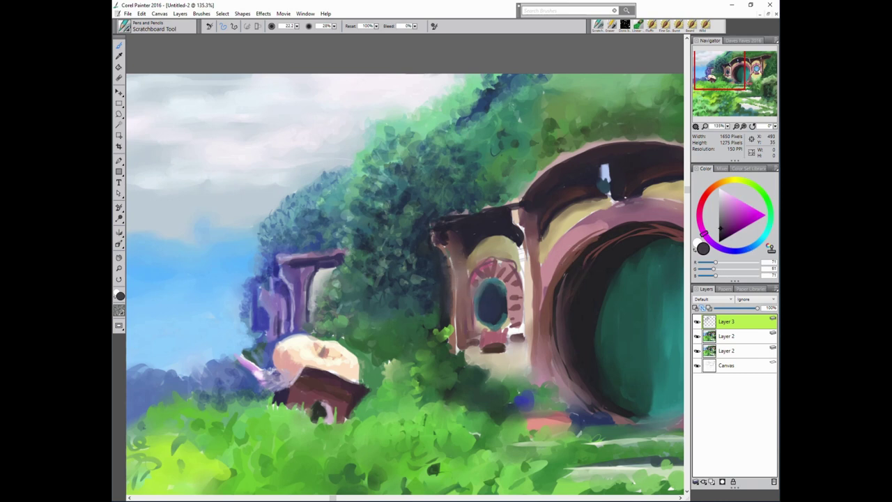
alt+click(628, 290)
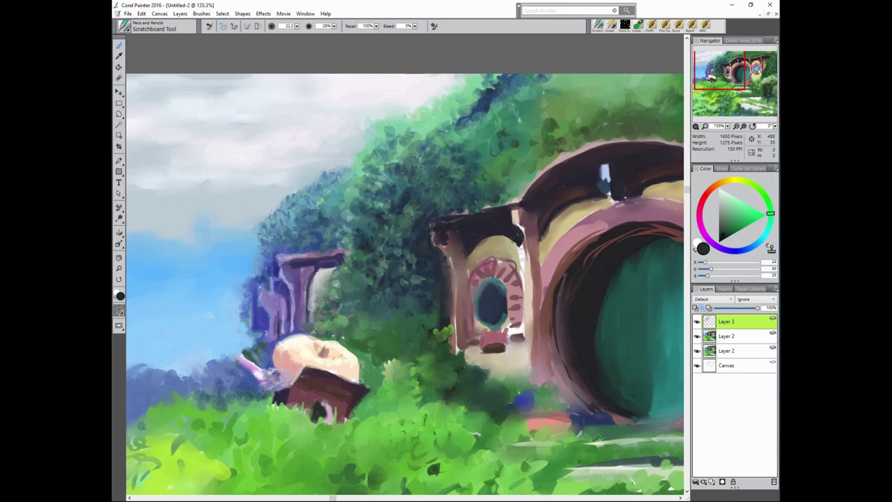
alt+click(546, 304)
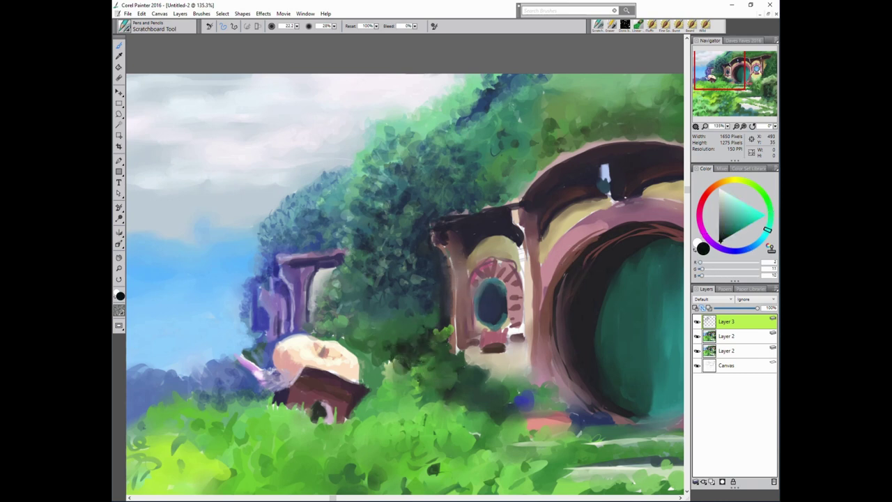
alt+click(394, 329)
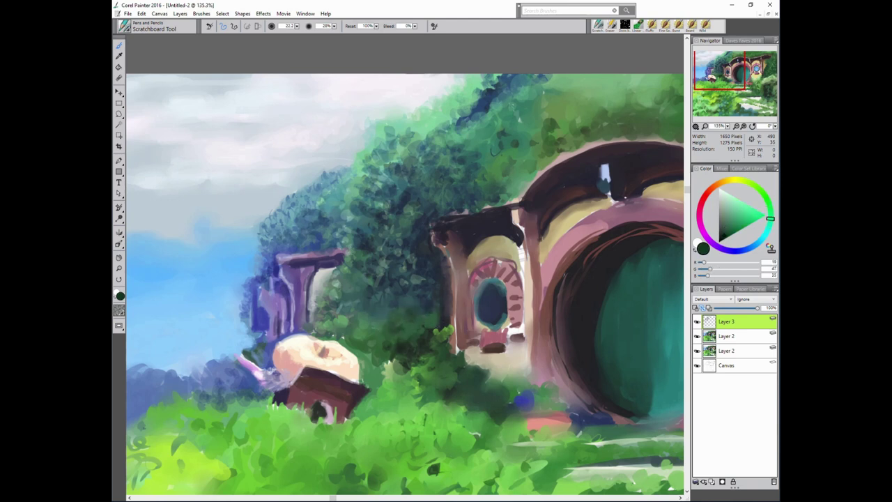
alt+click(374, 318)
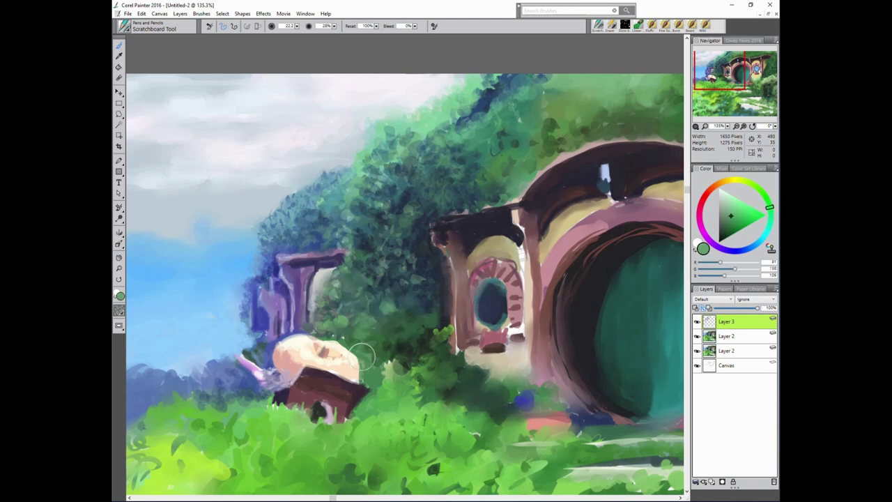
Paint very dark blue-green shadow strokes down the foliage beside the round window.
alt+click(433, 291)
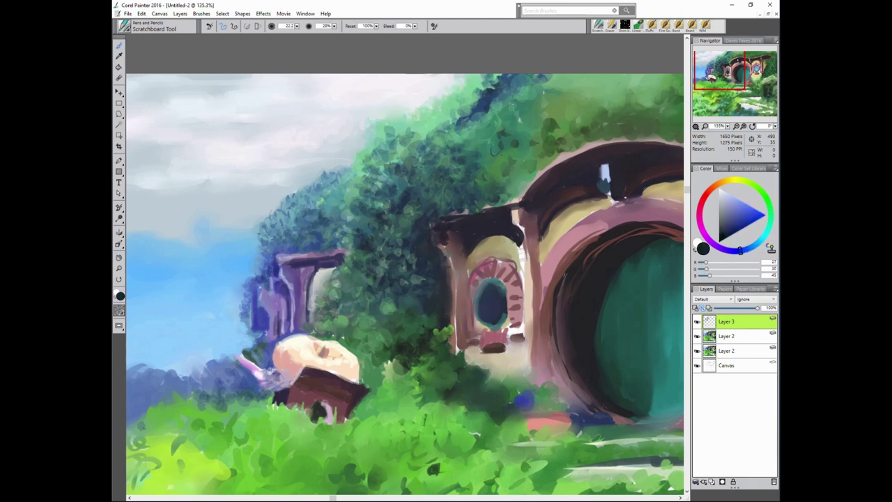
alt+click(439, 238)
alt+click(440, 230)
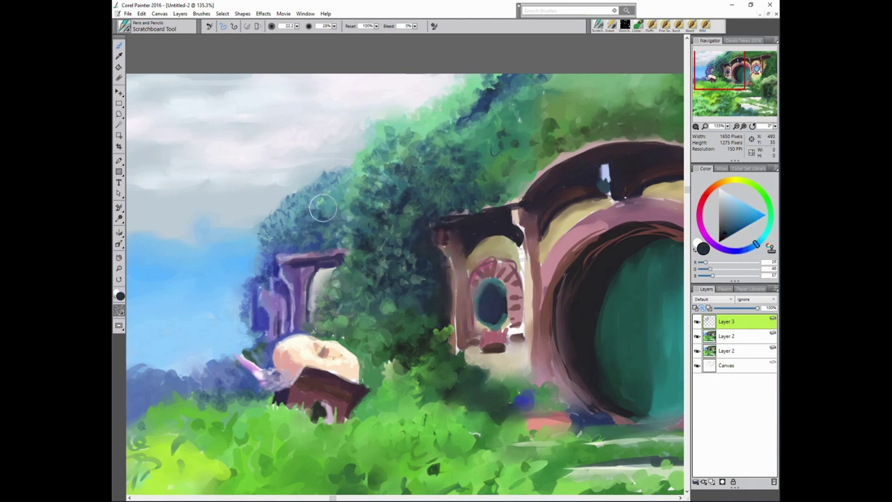
alt+click(446, 214)
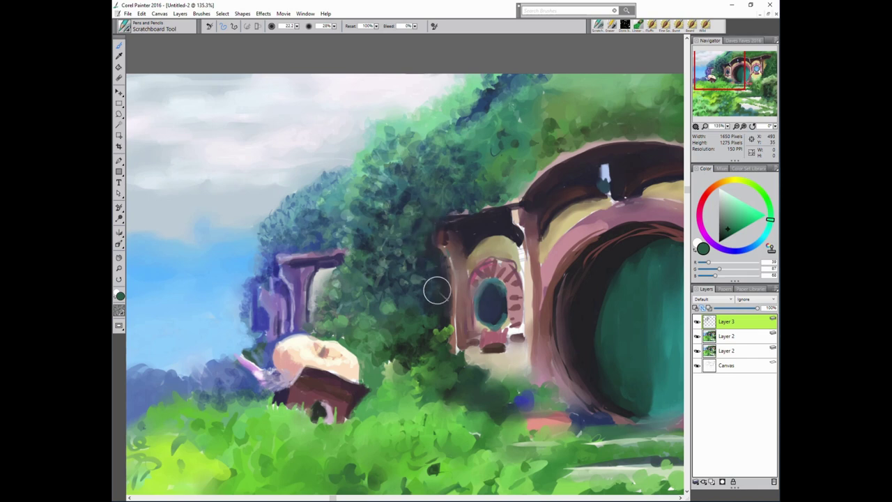
alt+click(465, 196)
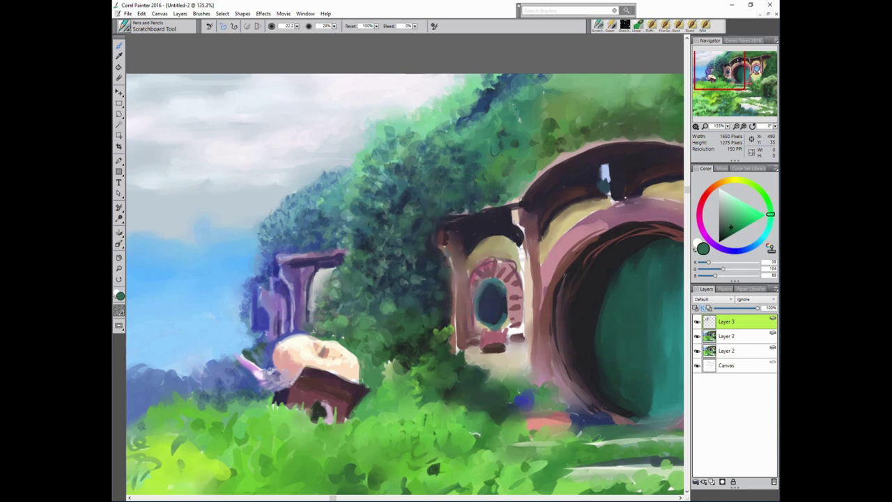
alt+click(418, 314)
alt+click(383, 292)
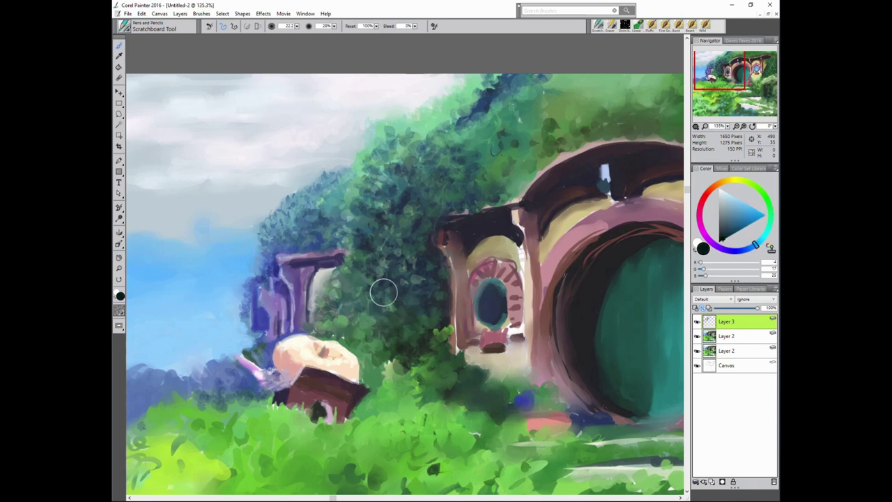
mouse_move(383, 292)
mouse_down()
mouse_move(363, 328)
mouse_move(428, 368)
mouse_move(433, 357)
mouse_move(398, 365)
mouse_move(381, 380)
mouse_up()
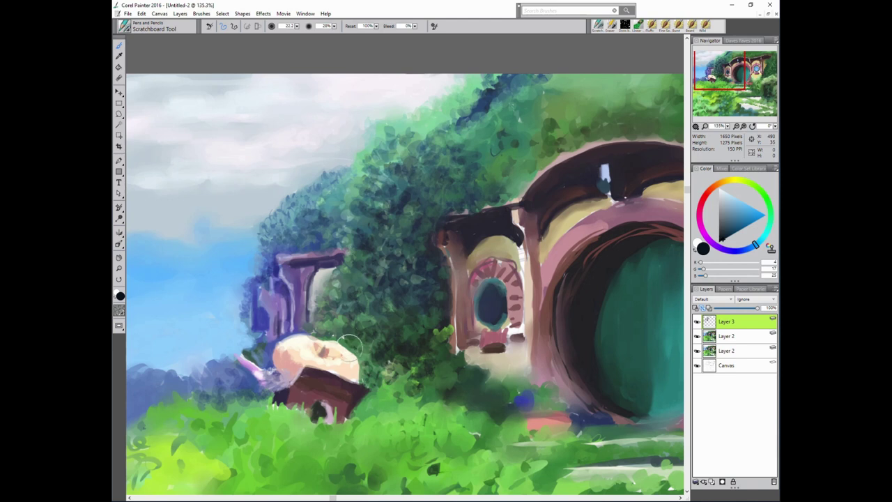
alt+click(382, 317)
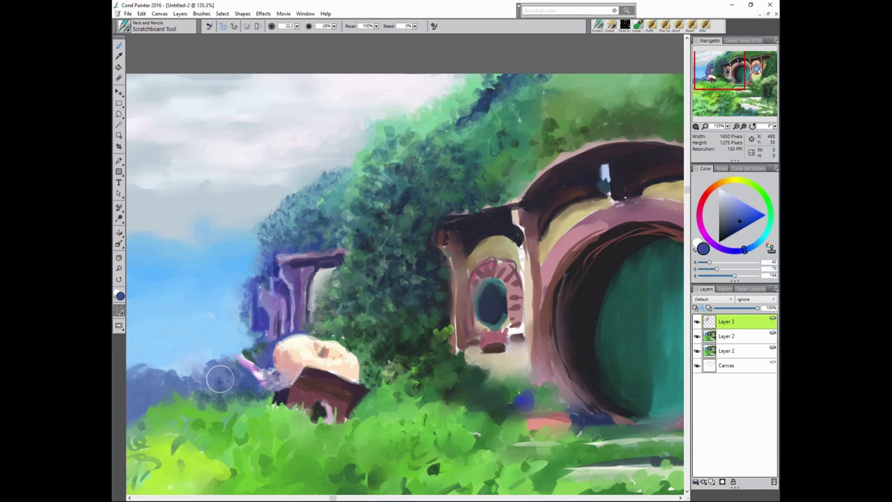
drag(202, 416, 266, 392)
Sample greens, reddish-brown, pale pink and light purple around the hut.
alt+click(373, 303)
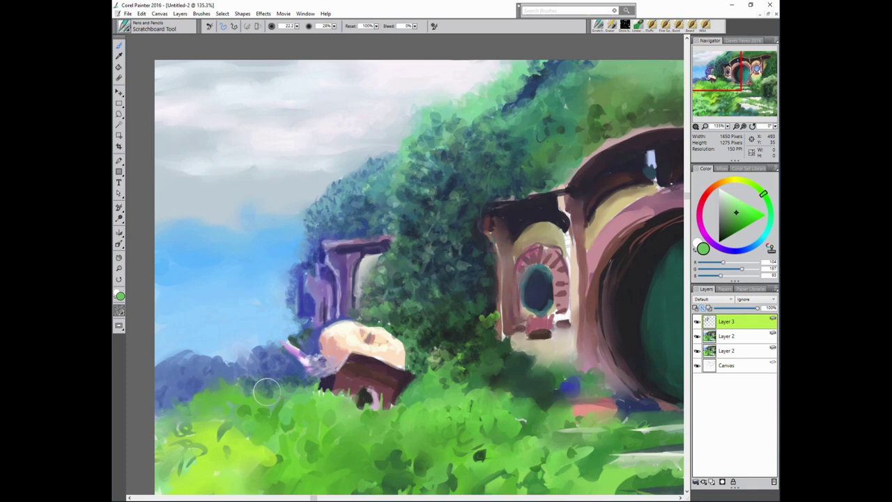
alt+click(353, 395)
alt+click(326, 387)
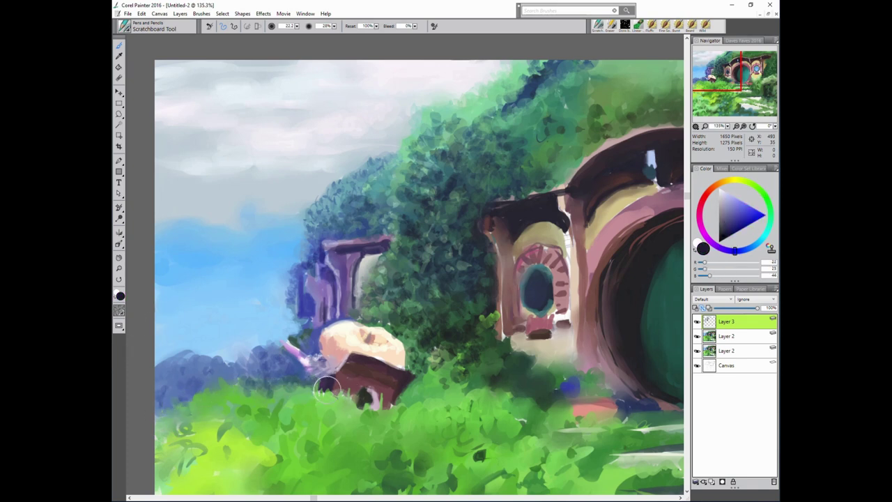
alt+click(338, 394)
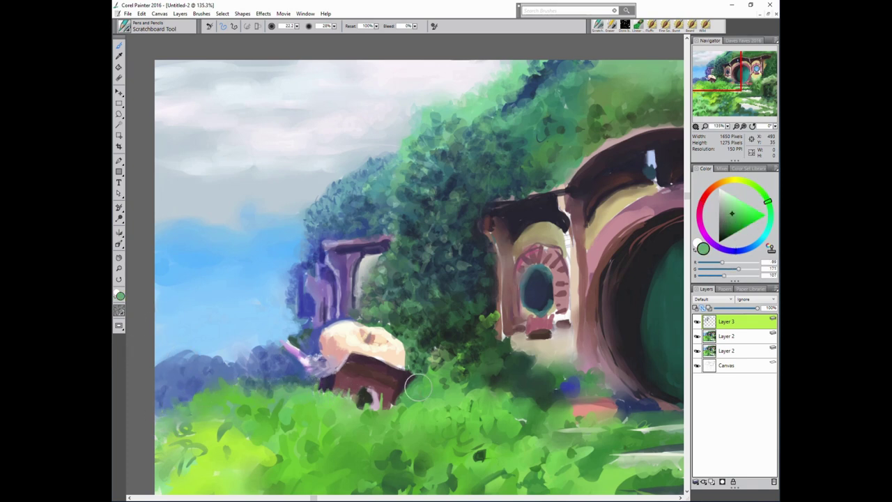
alt+click(301, 352)
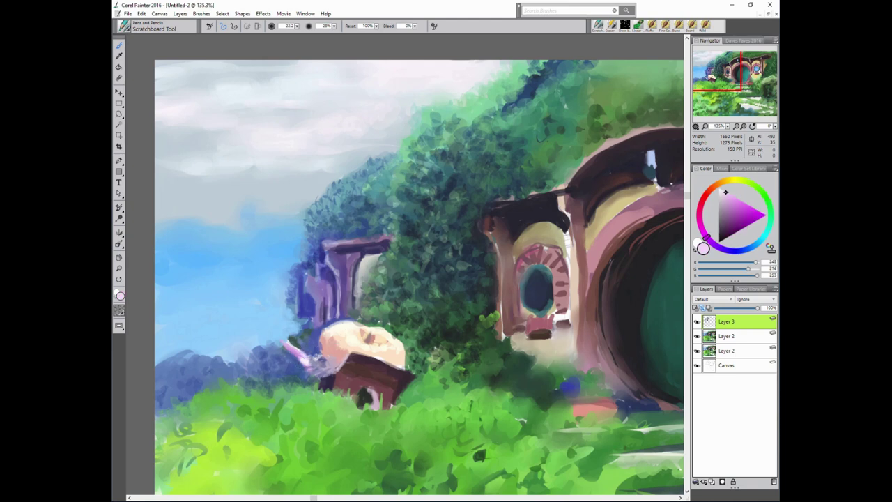
alt+click(298, 351)
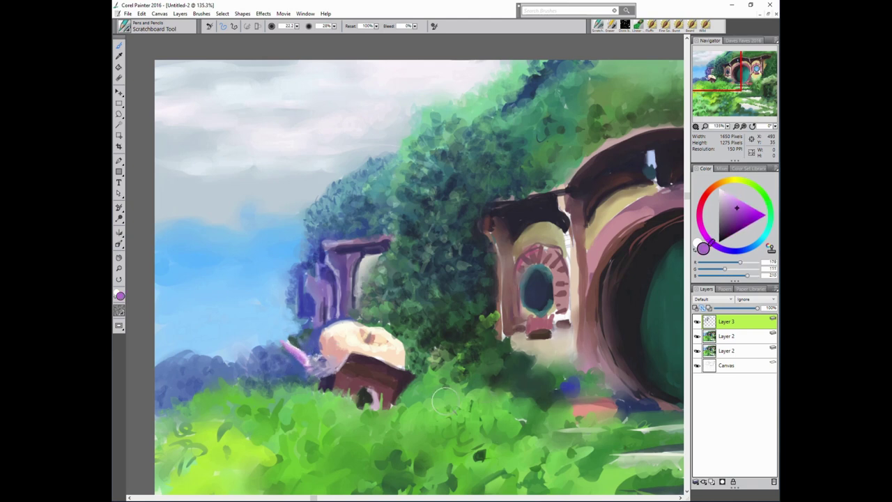
Pick pale orange through brown tones for the dome on the colour wheel.
click(722, 183)
click(745, 203)
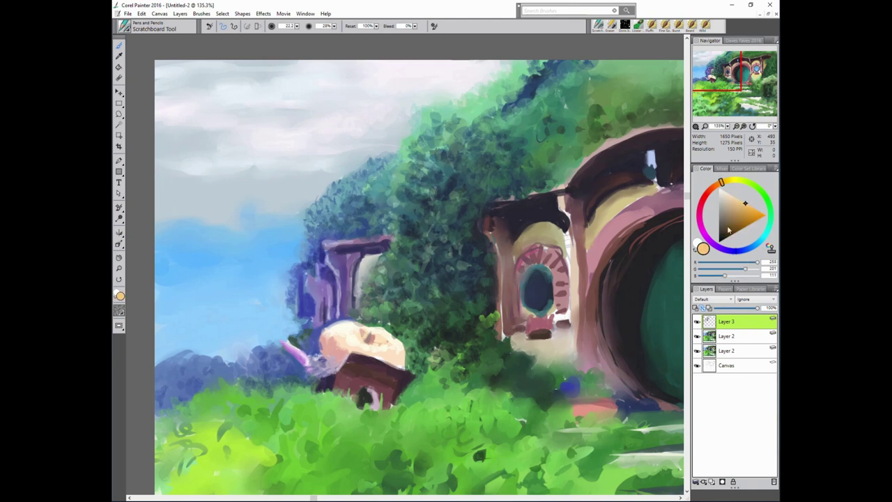
click(743, 210)
click(735, 223)
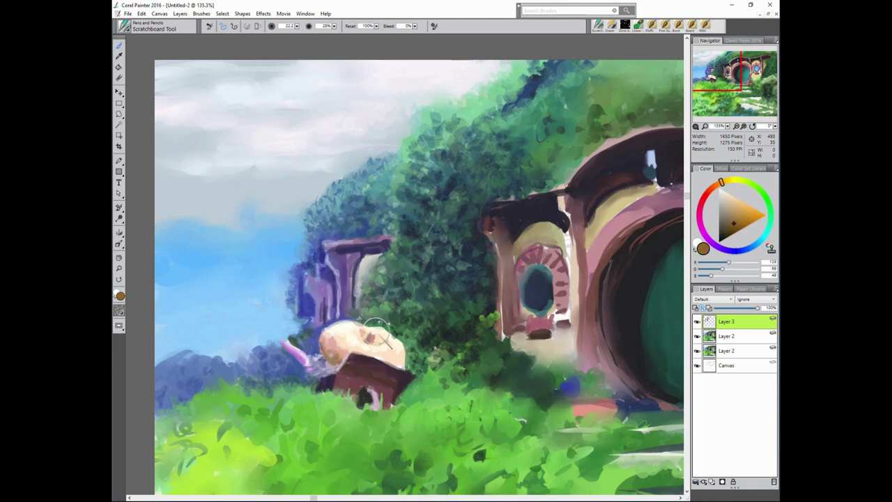
click(742, 202)
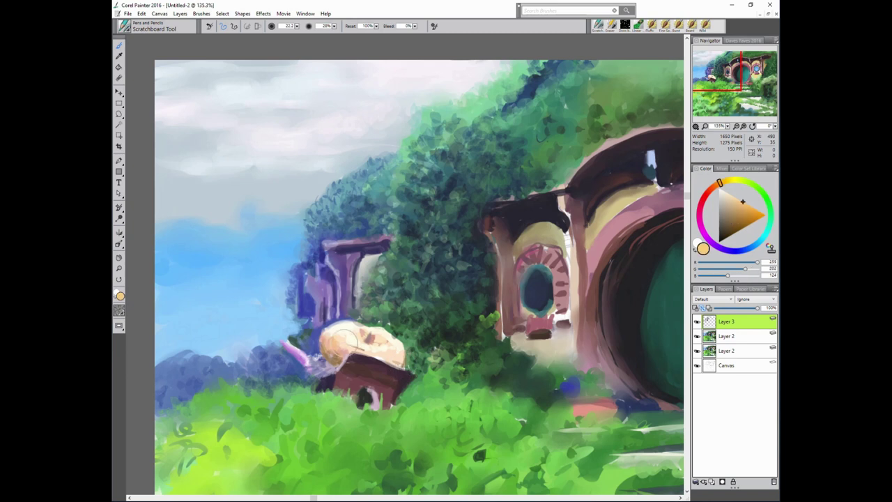
click(725, 198)
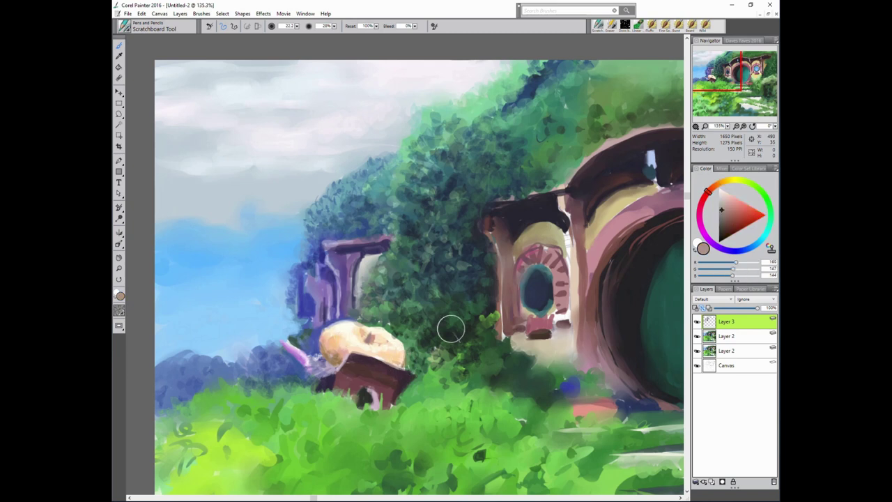
Sample a tan-orange and near-white highlight colour from the dome.
alt+click(350, 370)
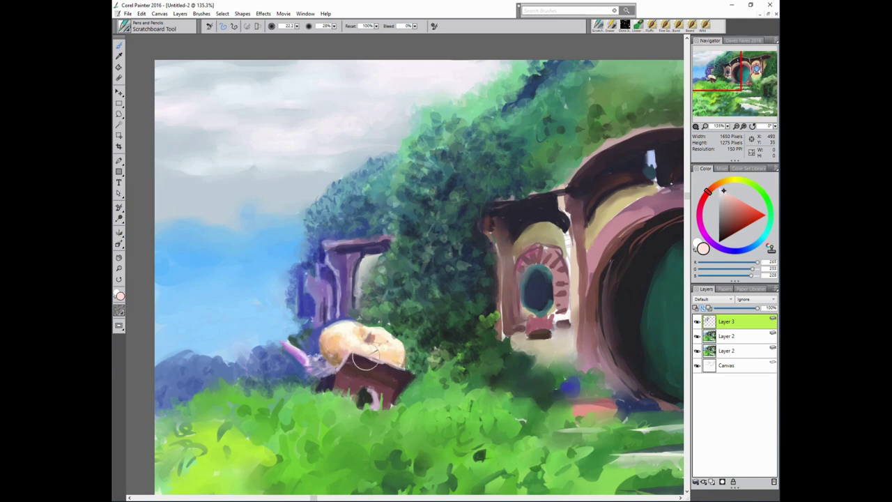
alt+click(355, 350)
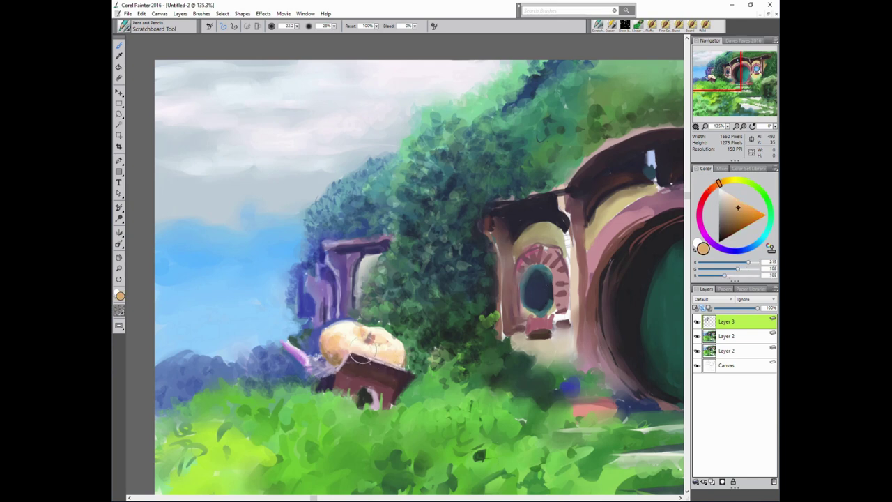
alt+click(390, 352)
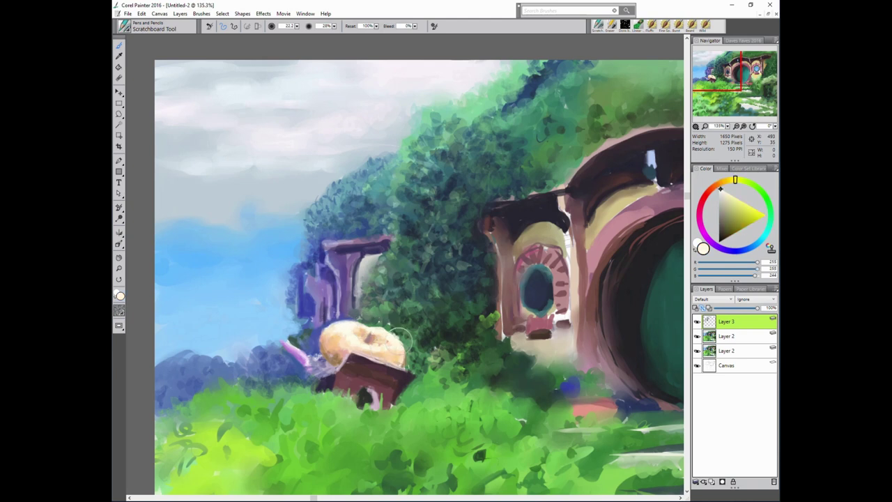
alt+click(486, 302)
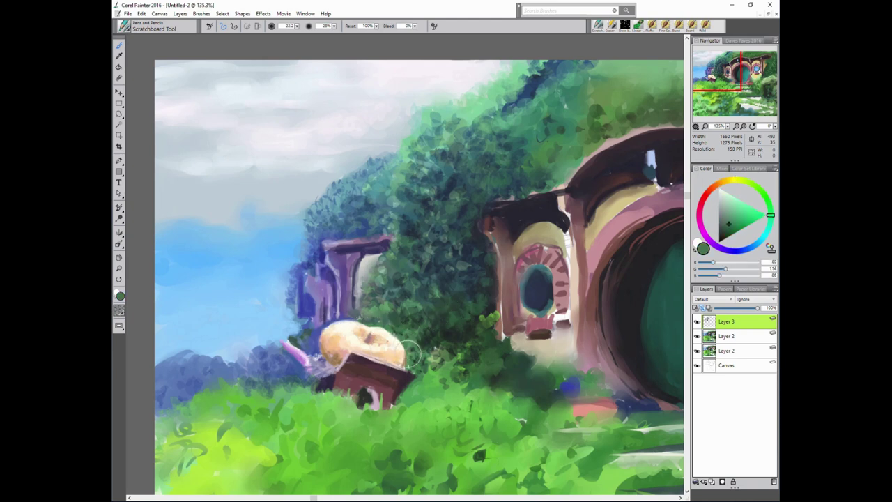
Try greyish lavender, near-white and dark and reddish browns for the dome's details.
alt+click(326, 364)
alt+click(329, 364)
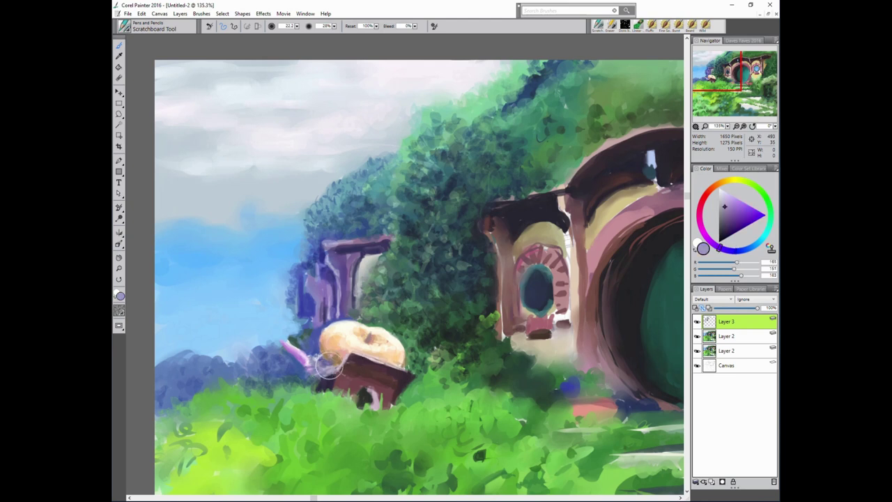
alt+click(308, 359)
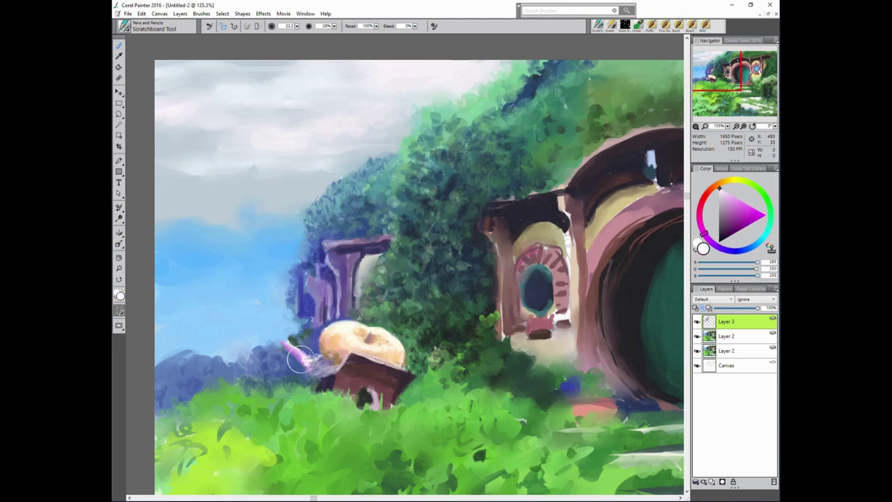
alt+click(363, 363)
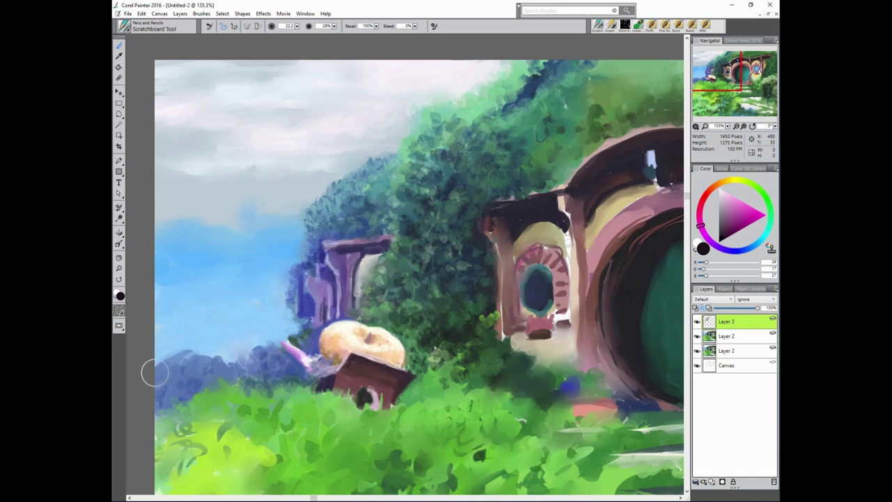
alt+click(351, 392)
Paint dark green leaf dabs along the left edge of the foreground bushes.
drag(722, 87, 721, 117)
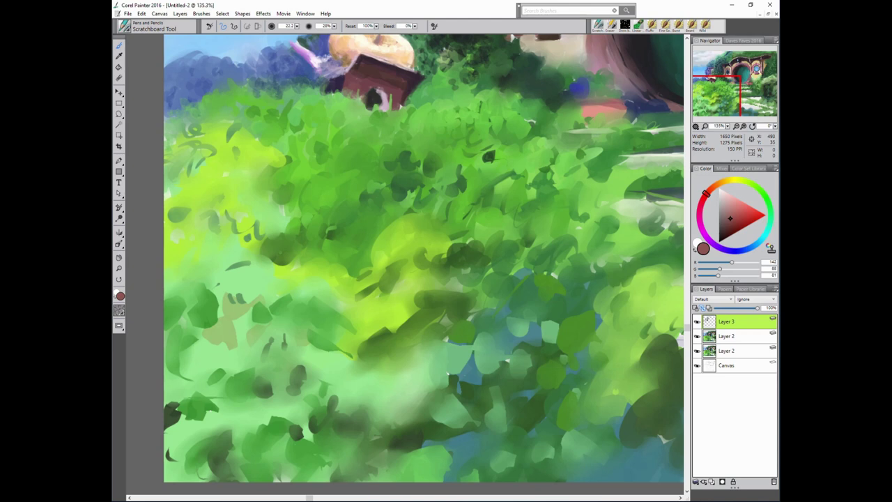
alt+click(478, 265)
drag(182, 390, 171, 317)
drag(182, 352, 178, 300)
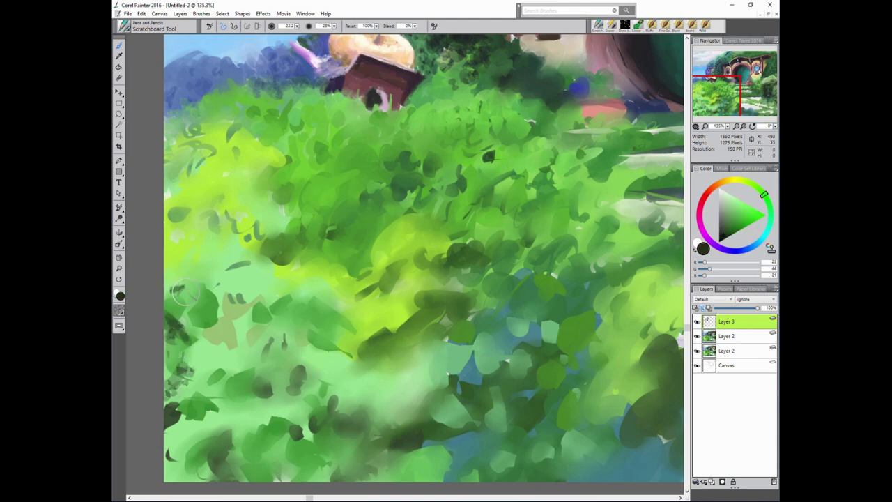
alt+click(177, 209)
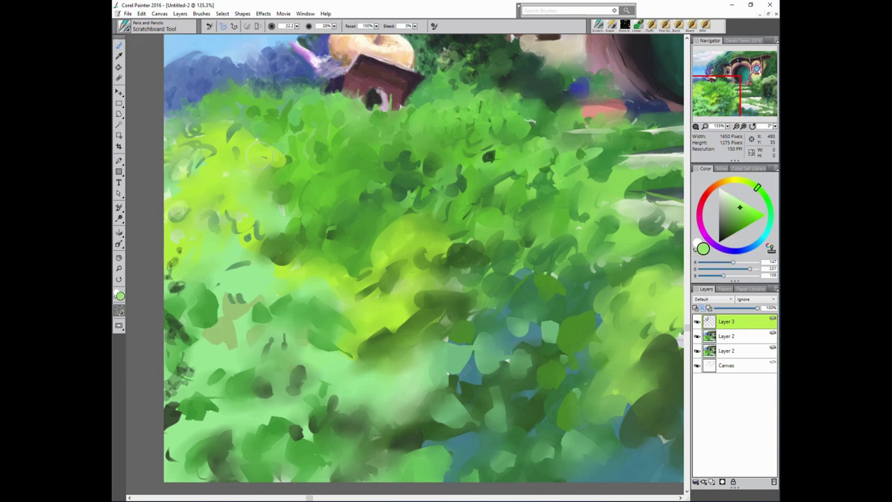
Paint dark and light green grass blades across the upper-left and upper-right bushes.
alt+click(276, 120)
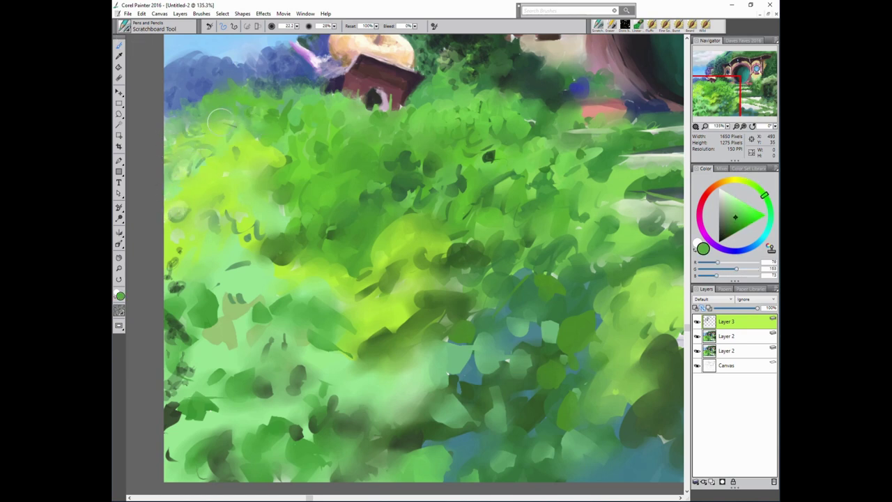
alt+click(270, 118)
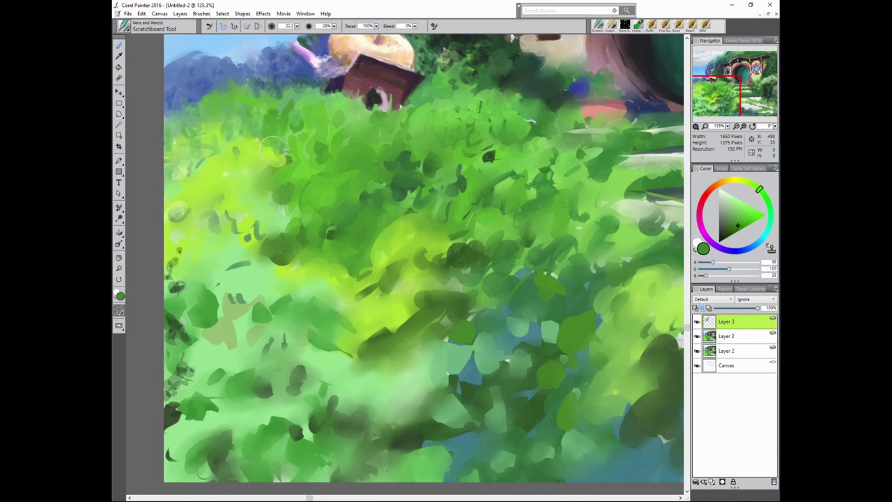
drag(198, 132, 252, 131)
mouse_move(317, 110)
mouse_down()
mouse_move(337, 97)
mouse_move(350, 135)
mouse_up()
alt+click(361, 135)
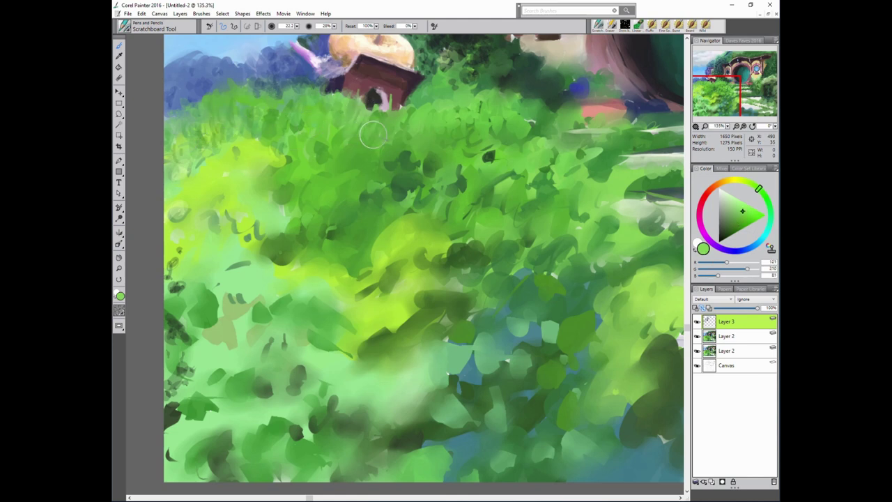
mouse_move(457, 149)
mouse_down()
mouse_move(451, 100)
mouse_move(523, 88)
mouse_up()
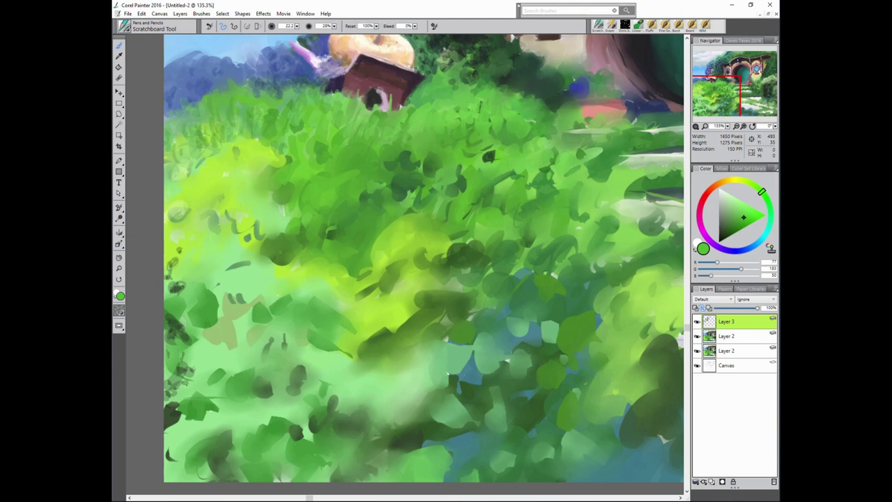
alt+click(457, 122)
drag(466, 124, 536, 144)
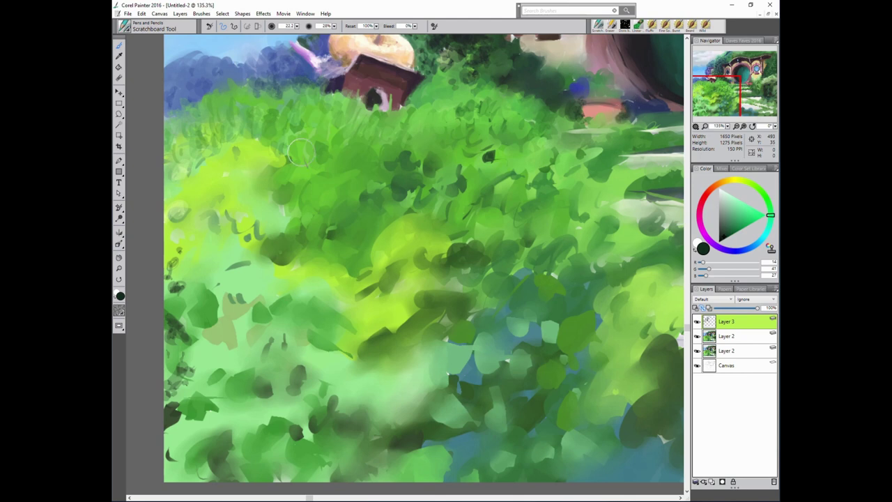
Lighten the dark leaf spot on the right foliage and sweep dark leaf strokes across the middle.
alt+click(589, 111)
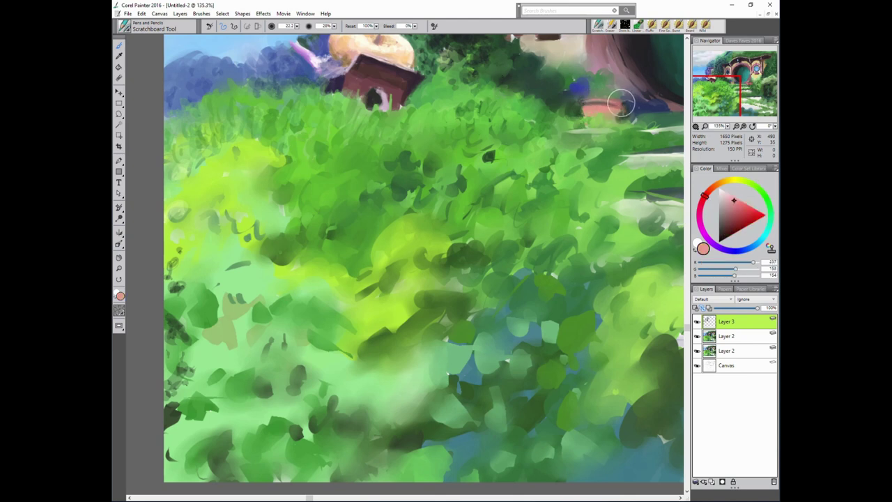
alt+click(571, 126)
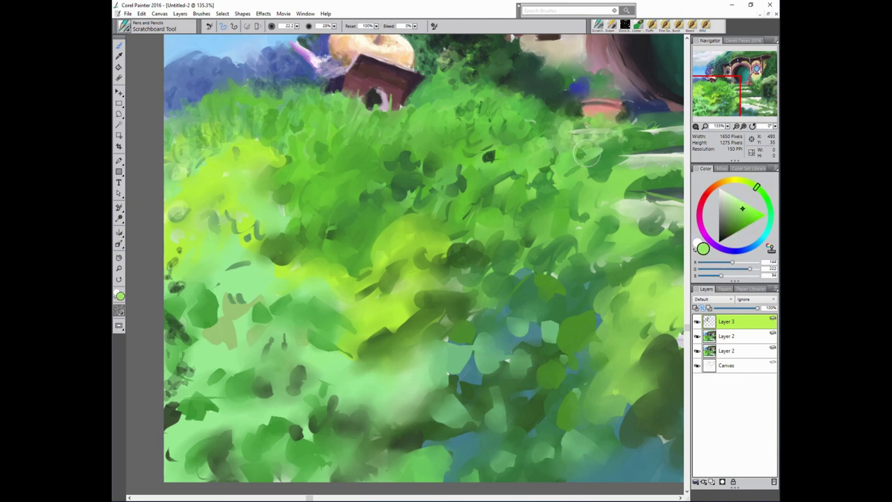
alt+click(420, 110)
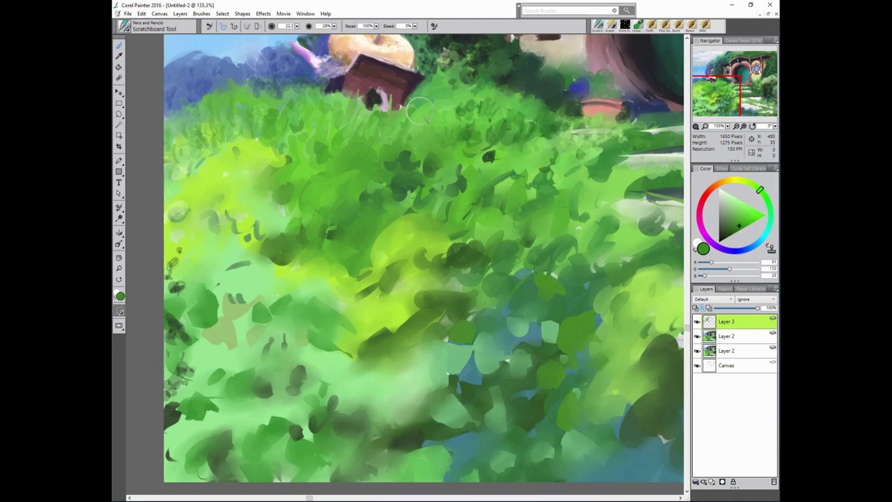
drag(481, 152, 457, 144)
alt+click(486, 155)
drag(488, 171, 320, 174)
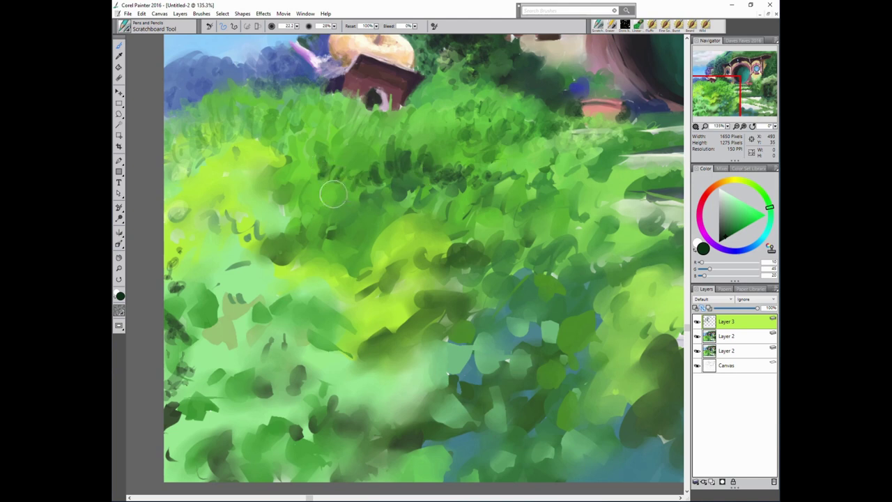
Cover the yellow-green area with darker foliage strokes across the left, middle and right bushes.
alt+click(293, 195)
alt+click(323, 241)
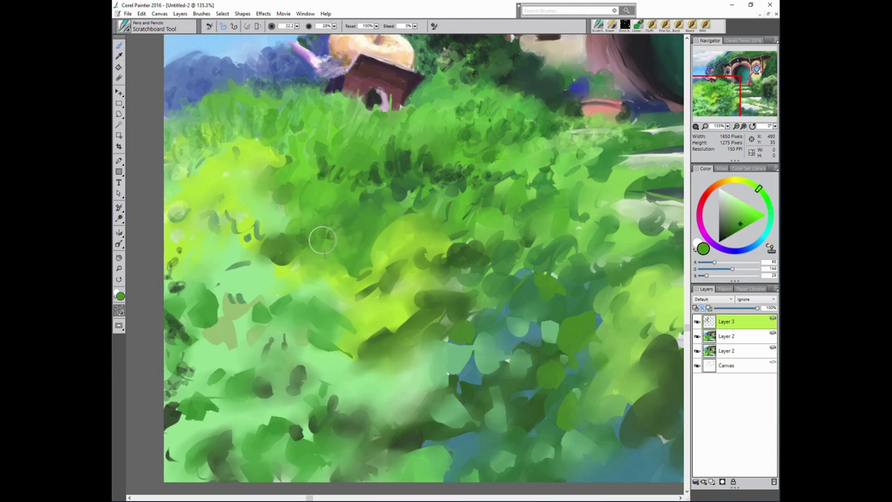
mouse_move(323, 240)
mouse_down()
mouse_move(335, 275)
mouse_move(291, 145)
mouse_move(334, 129)
mouse_up()
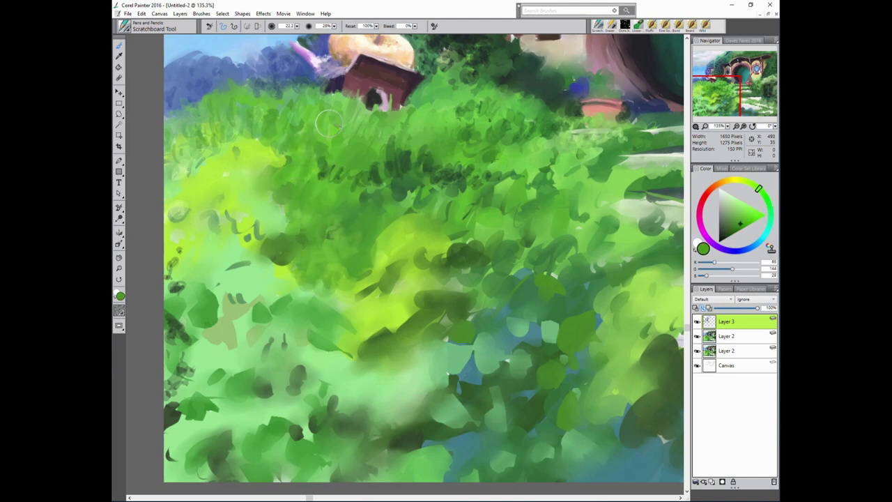
alt+click(313, 160)
mouse_move(358, 163)
mouse_down()
mouse_move(305, 165)
mouse_move(365, 183)
mouse_move(309, 119)
mouse_up()
drag(208, 138, 179, 175)
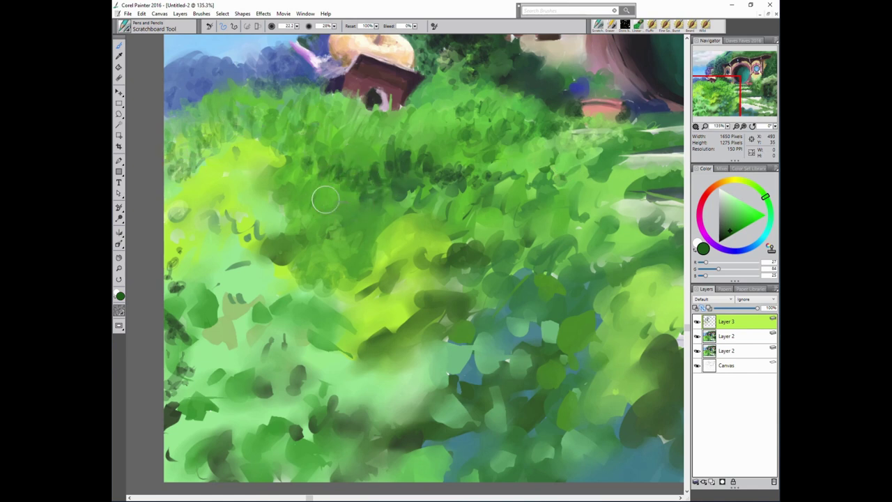
mouse_move(325, 200)
mouse_down()
mouse_move(349, 265)
mouse_move(382, 227)
mouse_up()
mouse_move(387, 178)
mouse_down()
mouse_move(435, 212)
mouse_move(558, 230)
mouse_up()
mouse_move(557, 181)
mouse_down()
mouse_move(576, 213)
mouse_move(571, 171)
mouse_up()
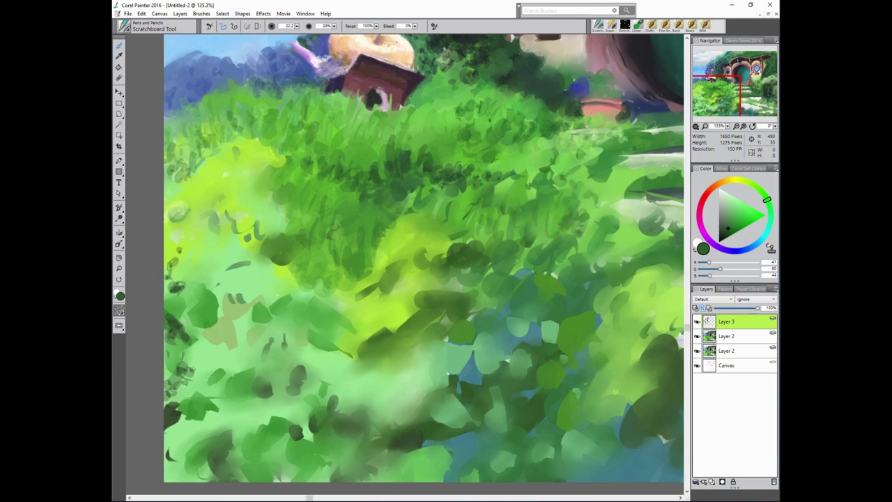
Add green foliage strokes on the right, a light stroke beside the roof, and dark upper-middle grass.
alt+click(630, 161)
drag(606, 195, 573, 150)
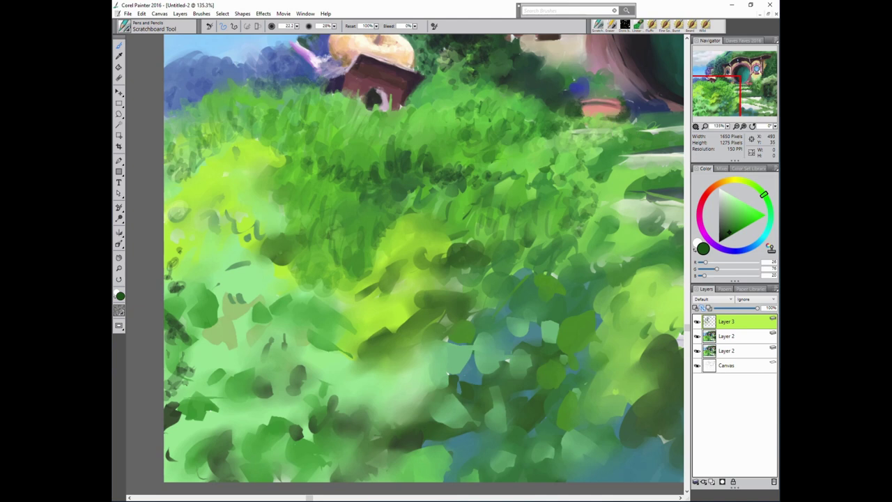
alt+click(634, 111)
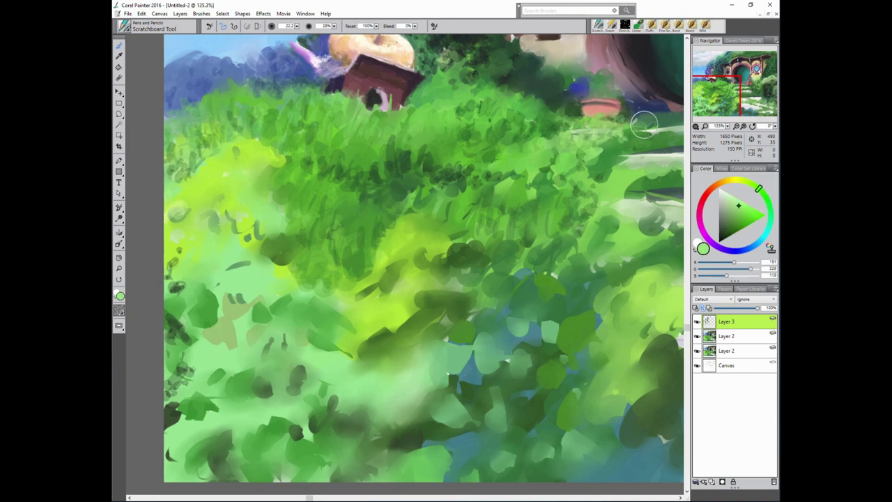
alt+click(548, 118)
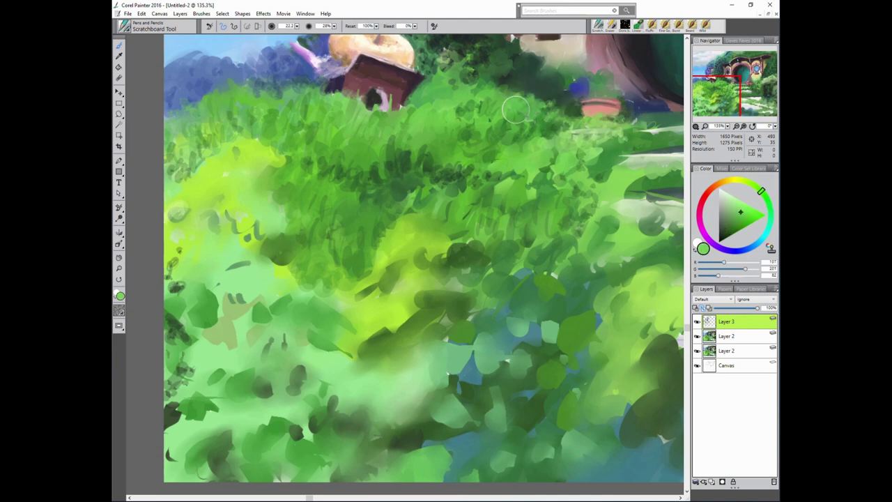
alt+click(544, 112)
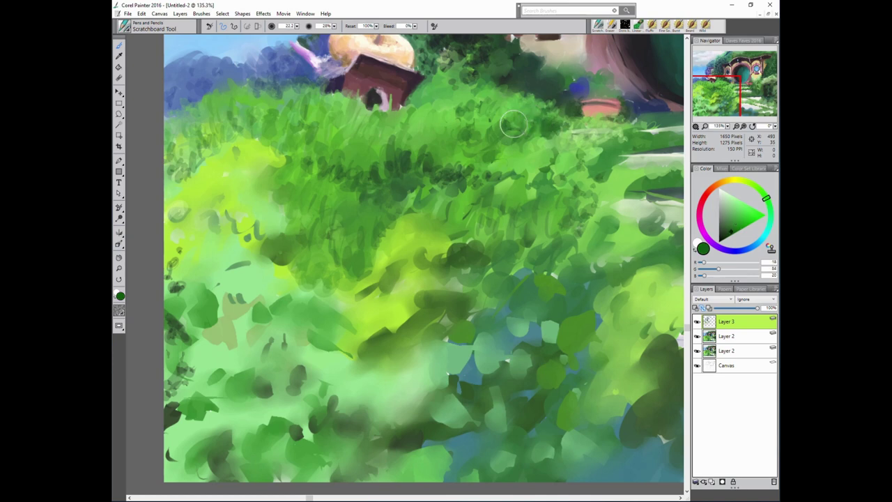
alt+click(435, 117)
drag(423, 112, 437, 64)
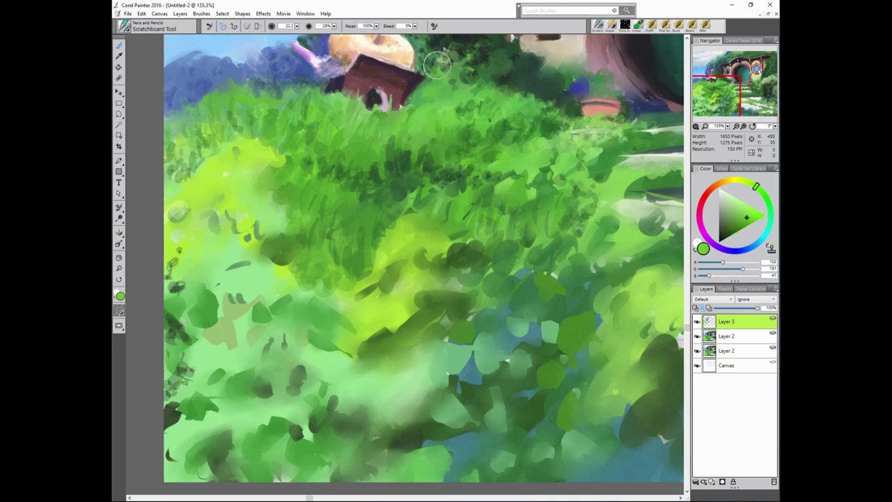
alt+click(414, 206)
mouse_move(414, 206)
mouse_down()
mouse_move(533, 192)
mouse_move(358, 190)
mouse_up()
Hatch dark and mid-green strokes over the lower-middle and yellow-green foliage.
alt+click(500, 182)
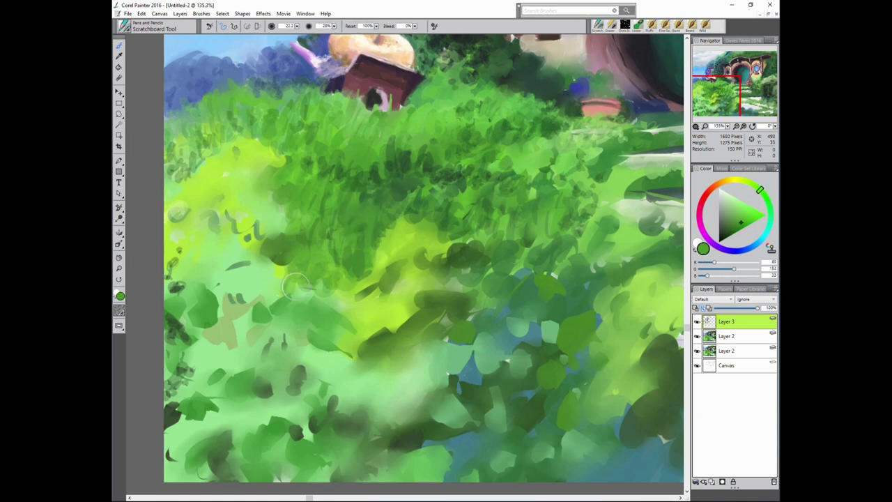
alt+click(348, 161)
alt+click(264, 179)
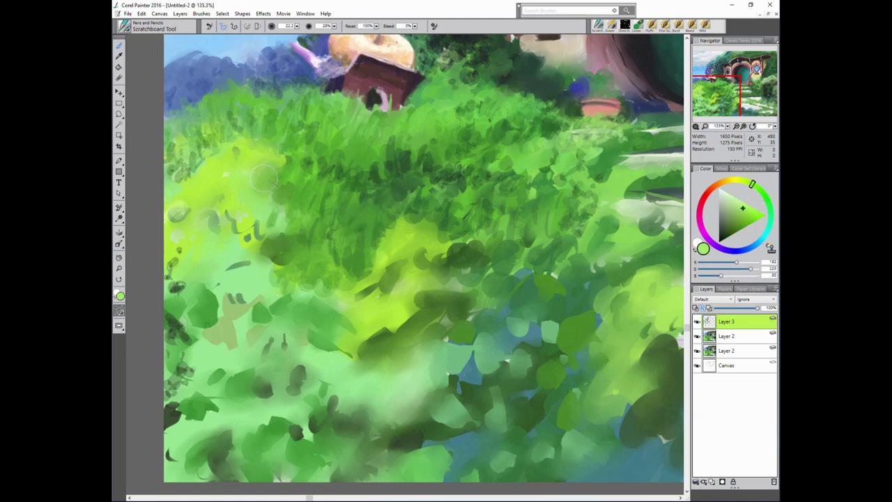
alt+click(184, 174)
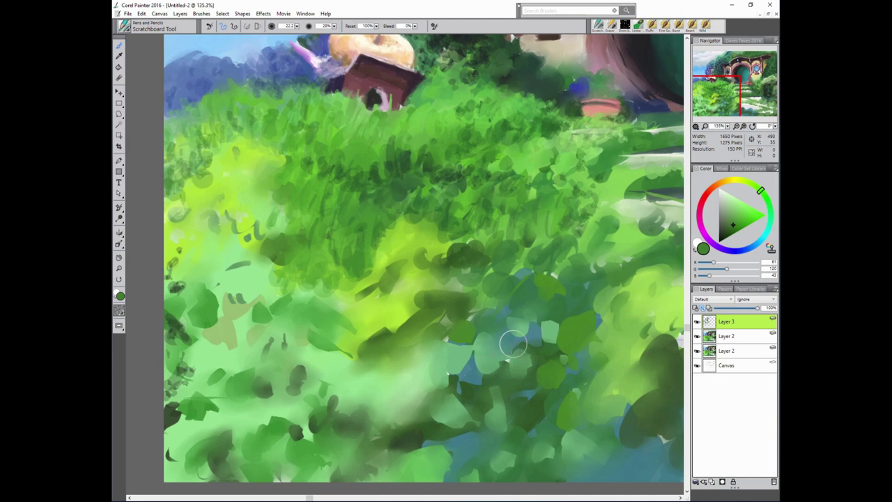
alt+click(431, 407)
mouse_move(432, 408)
mouse_down()
mouse_move(523, 395)
mouse_move(458, 388)
mouse_move(415, 474)
mouse_move(356, 463)
mouse_move(390, 439)
mouse_move(453, 460)
mouse_move(421, 363)
mouse_move(446, 334)
mouse_move(376, 314)
mouse_move(403, 292)
mouse_move(392, 268)
mouse_up()
alt+click(402, 137)
mouse_move(463, 225)
mouse_down()
mouse_move(410, 242)
mouse_move(375, 274)
mouse_move(446, 214)
mouse_move(416, 286)
mouse_up()
drag(502, 163, 535, 179)
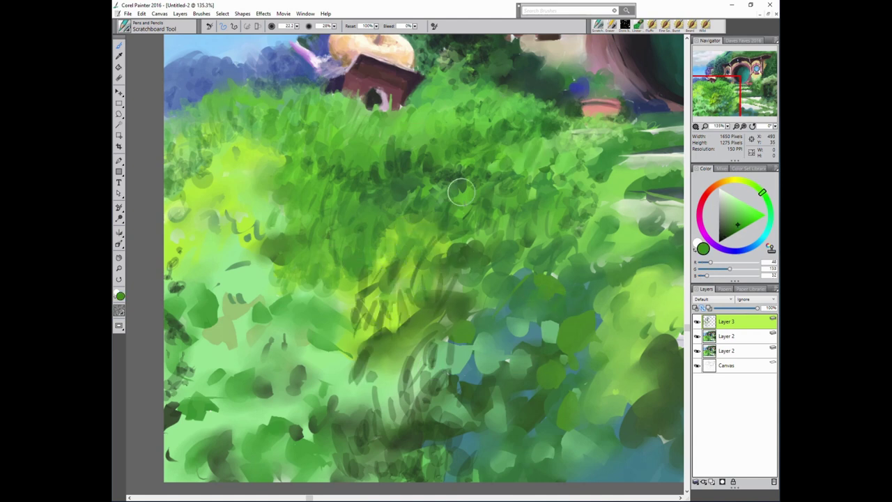
Dab light and dark greens into the lower-right foliage and along the bushes' bottom edge.
alt+click(474, 209)
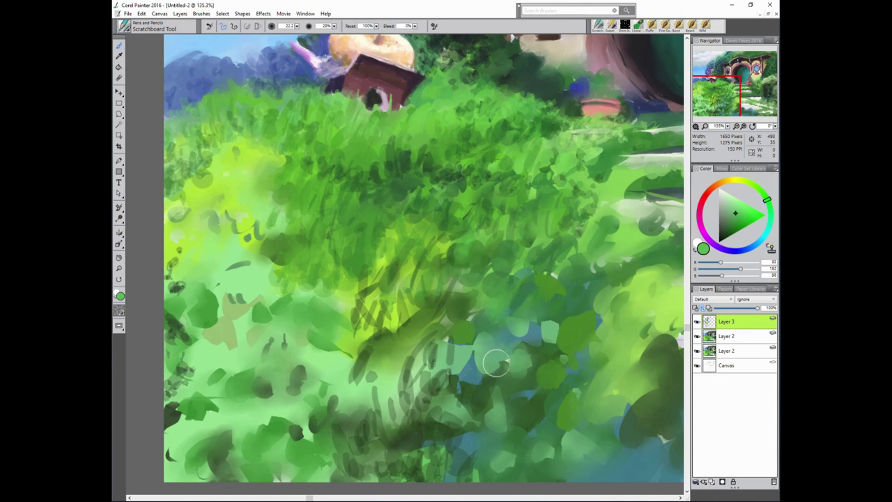
mouse_move(497, 362)
mouse_down()
mouse_move(453, 345)
mouse_move(563, 370)
mouse_up()
alt+click(493, 236)
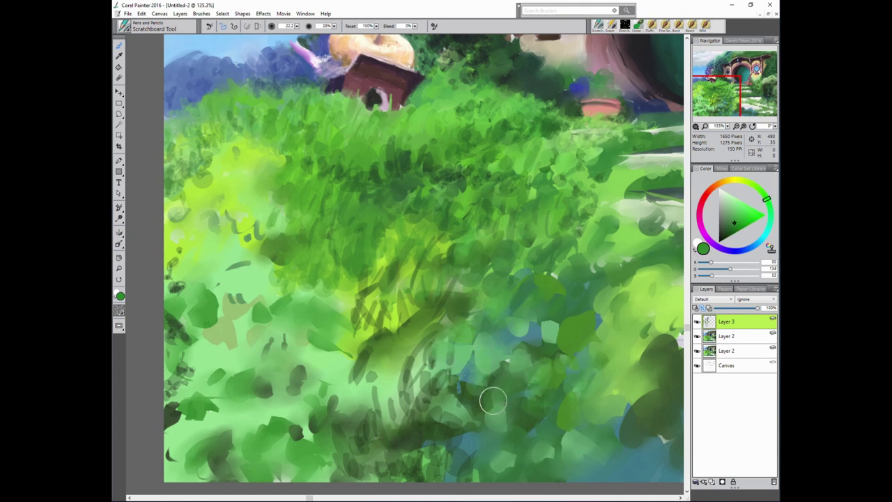
drag(555, 400, 609, 423)
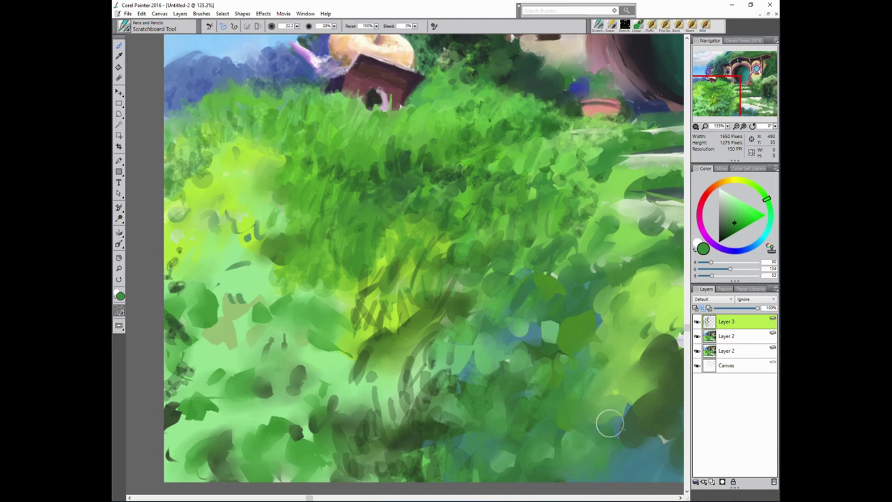
alt+click(442, 309)
mouse_move(593, 460)
mouse_down()
mouse_move(614, 434)
mouse_move(528, 447)
mouse_move(460, 418)
mouse_up()
alt+click(464, 416)
mouse_move(446, 460)
mouse_down()
mouse_move(483, 446)
mouse_move(504, 418)
mouse_move(418, 408)
mouse_move(470, 375)
mouse_move(517, 393)
mouse_move(487, 339)
mouse_move(473, 397)
mouse_up()
mouse_move(427, 464)
mouse_down()
mouse_move(398, 434)
mouse_move(265, 478)
mouse_move(252, 436)
mouse_move(160, 458)
mouse_move(292, 381)
mouse_move(241, 384)
mouse_move(173, 346)
mouse_up()
Dab near-black leaf texture up the lower-left, across the left, middle and right, and through the lower grass.
mouse_move(155, 432)
mouse_down()
mouse_move(231, 335)
mouse_move(261, 330)
mouse_move(160, 246)
mouse_up()
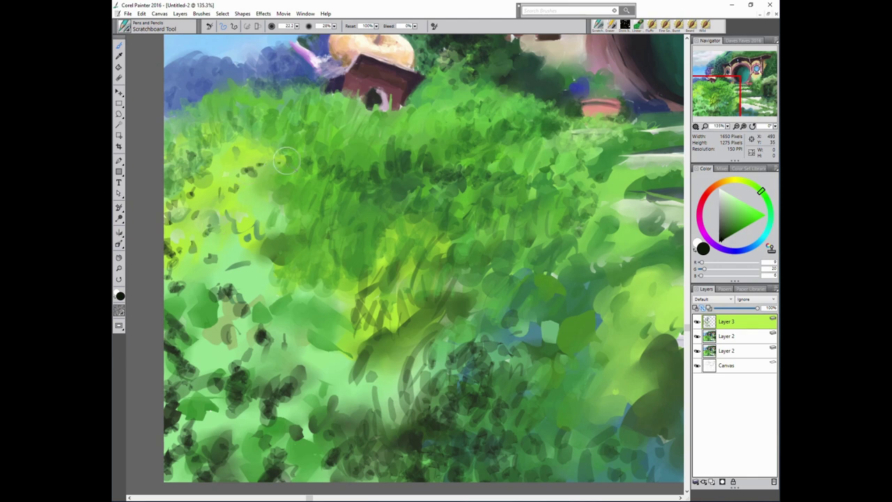
drag(284, 212, 244, 270)
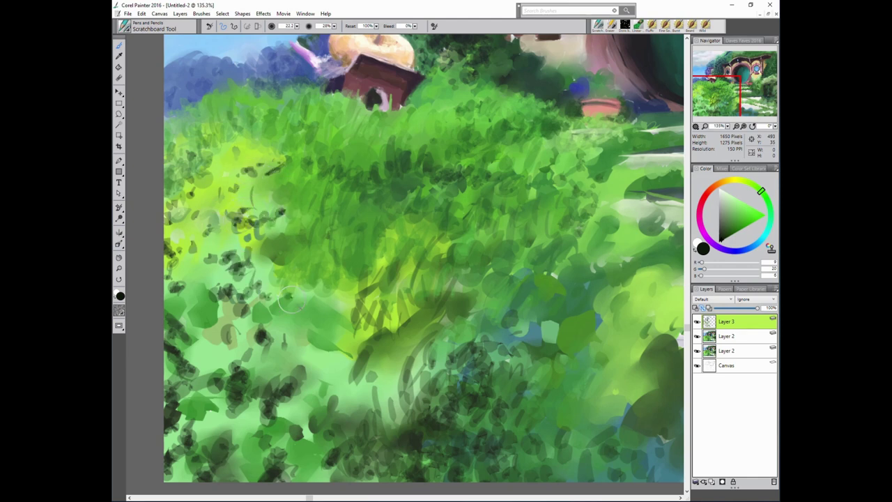
mouse_move(269, 228)
mouse_down()
mouse_move(303, 209)
mouse_move(347, 221)
mouse_up()
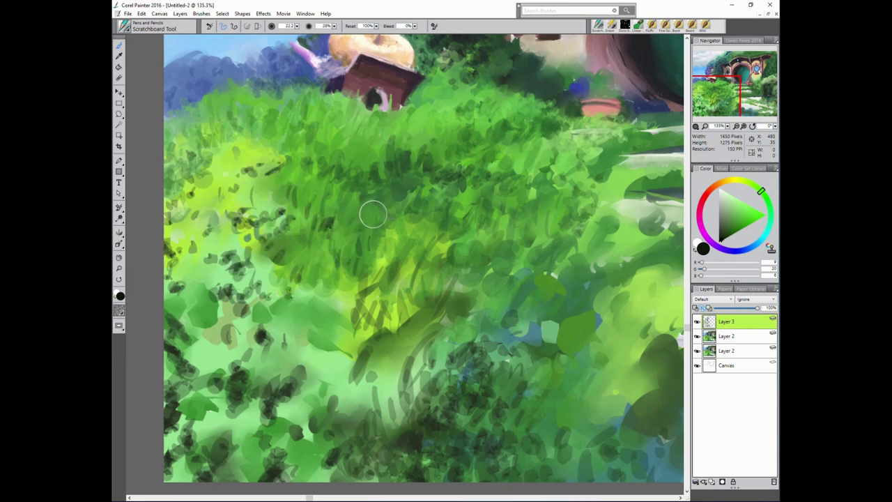
mouse_move(320, 310)
mouse_down()
mouse_move(394, 241)
mouse_move(392, 184)
mouse_up()
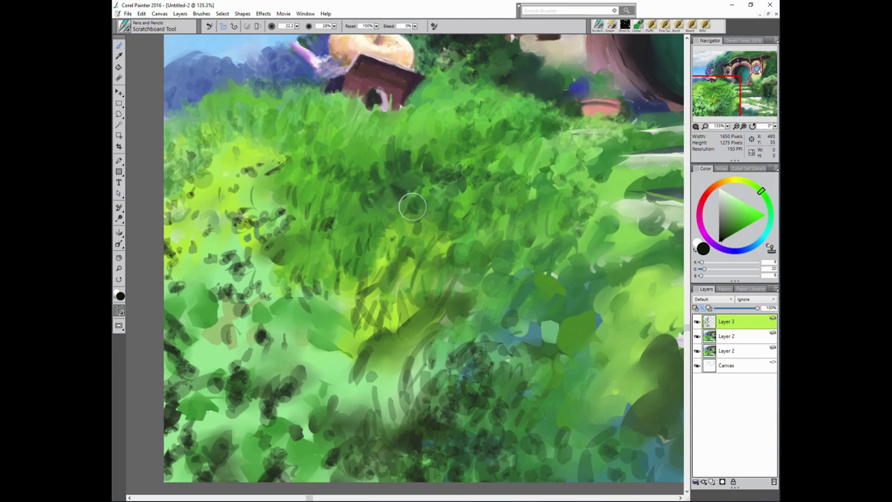
mouse_move(518, 179)
mouse_down()
mouse_move(541, 209)
mouse_move(580, 160)
mouse_move(613, 203)
mouse_move(558, 227)
mouse_move(481, 230)
mouse_move(446, 254)
mouse_up()
mouse_move(353, 260)
mouse_down()
mouse_move(453, 251)
mouse_move(334, 335)
mouse_up()
mouse_move(391, 314)
mouse_down()
mouse_move(385, 410)
mouse_move(432, 366)
mouse_move(398, 418)
mouse_move(349, 390)
mouse_move(342, 359)
mouse_up()
mouse_move(488, 341)
mouse_down()
mouse_move(453, 348)
mouse_move(450, 382)
mouse_move(513, 397)
mouse_move(502, 383)
mouse_up()
mouse_move(453, 445)
mouse_down()
mouse_move(424, 442)
mouse_move(532, 422)
mouse_move(553, 388)
mouse_move(598, 376)
mouse_move(613, 467)
mouse_move(600, 356)
mouse_move(637, 349)
mouse_move(614, 298)
mouse_move(533, 318)
mouse_move(585, 277)
mouse_move(557, 251)
mouse_move(515, 273)
mouse_move(425, 275)
mouse_move(334, 311)
mouse_move(418, 334)
mouse_move(382, 359)
mouse_move(432, 348)
mouse_move(488, 310)
mouse_up()
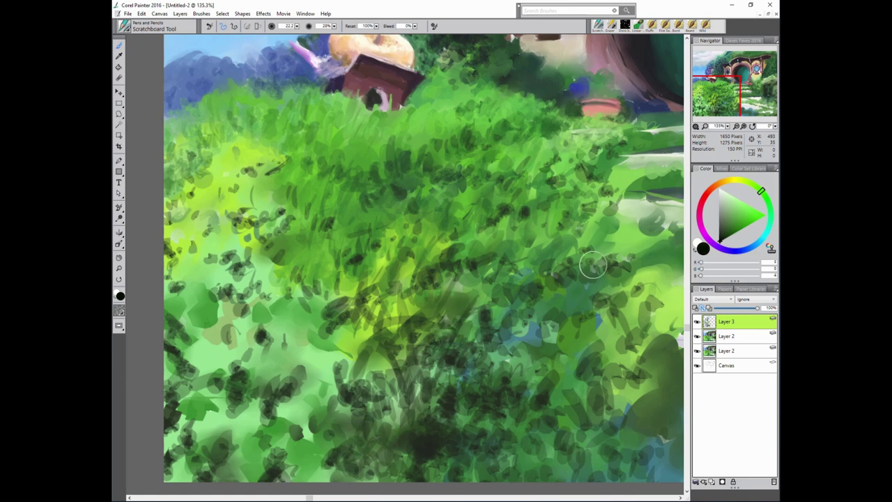
alt+click(612, 185)
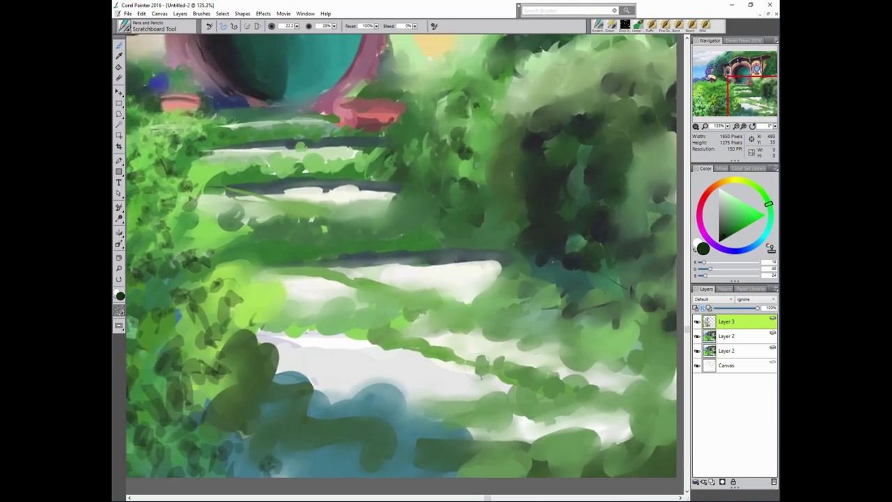
Dab dark grey-green leaves over the white steps, path edges and the lime-green grass beside them.
mouse_move(258, 461)
mouse_down()
mouse_move(206, 390)
mouse_move(259, 402)
mouse_up()
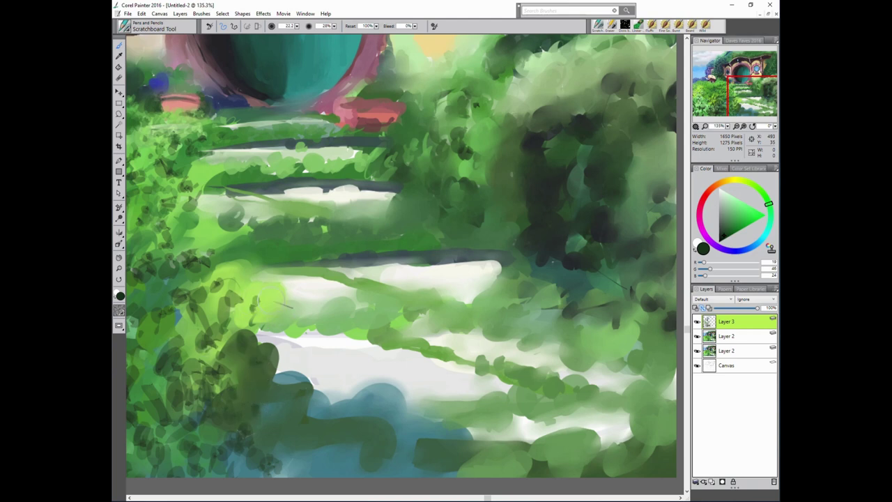
drag(292, 307, 373, 309)
mouse_move(450, 316)
mouse_down()
mouse_move(436, 335)
mouse_move(506, 265)
mouse_move(403, 259)
mouse_up()
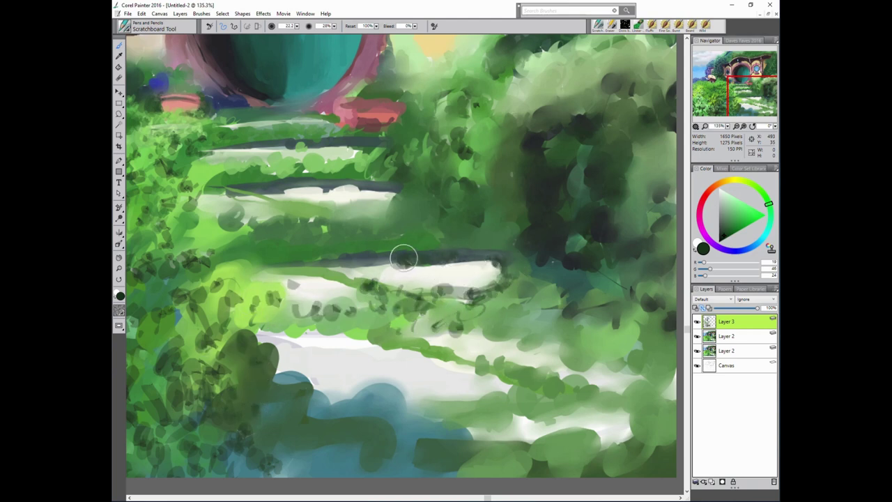
mouse_move(358, 216)
mouse_down()
mouse_move(424, 205)
mouse_move(307, 223)
mouse_move(329, 216)
mouse_move(259, 194)
mouse_move(210, 244)
mouse_move(258, 243)
mouse_up()
mouse_move(359, 160)
mouse_down()
mouse_move(296, 170)
mouse_move(227, 164)
mouse_move(202, 178)
mouse_up()
drag(222, 131, 320, 128)
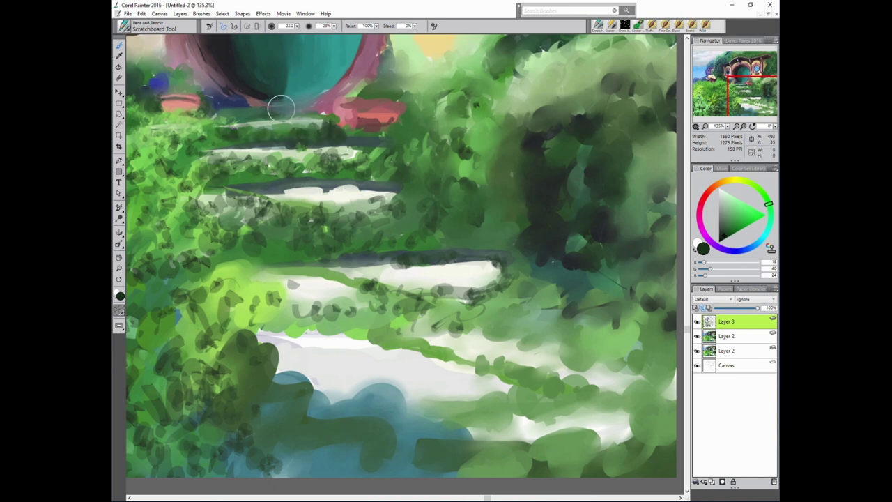
mouse_move(281, 108)
mouse_down()
mouse_move(272, 97)
mouse_move(211, 107)
mouse_up()
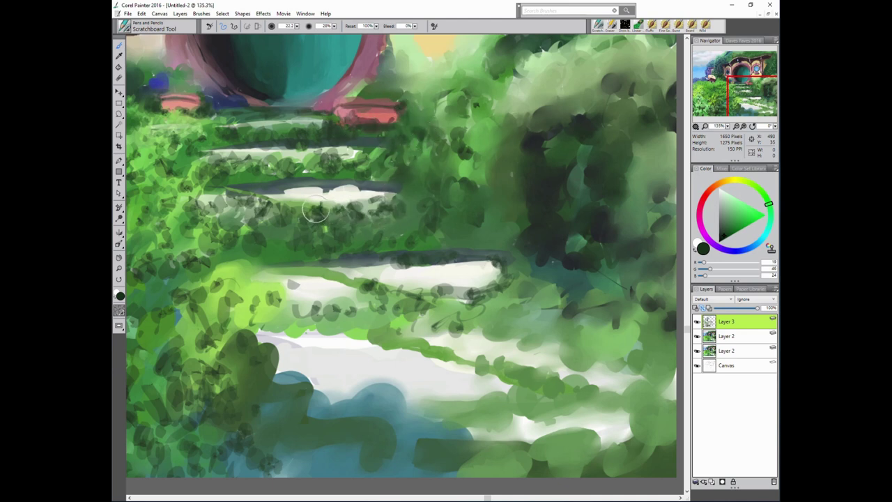
drag(357, 180, 190, 179)
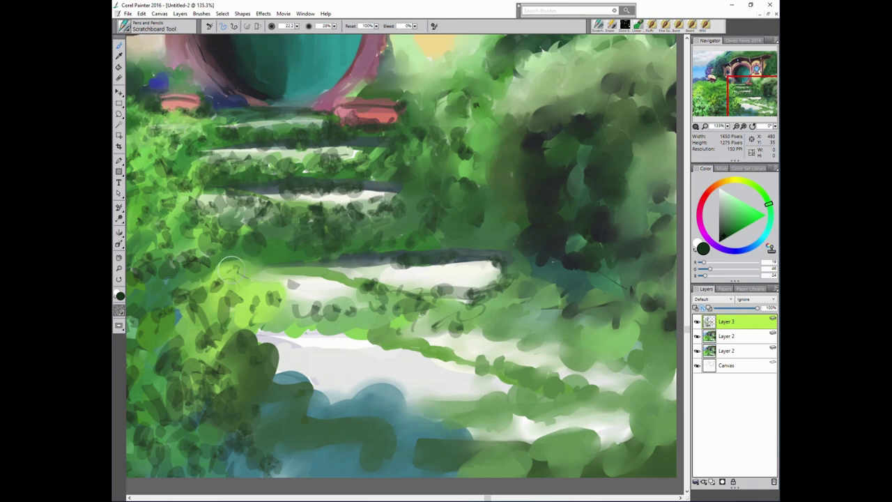
mouse_move(231, 267)
mouse_down()
mouse_move(174, 299)
mouse_move(209, 321)
mouse_move(288, 279)
mouse_move(362, 299)
mouse_move(409, 260)
mouse_move(458, 292)
mouse_move(453, 334)
mouse_move(335, 320)
mouse_move(537, 293)
mouse_move(570, 337)
mouse_move(502, 265)
mouse_move(615, 309)
mouse_move(648, 303)
mouse_move(643, 329)
mouse_move(661, 241)
mouse_move(659, 139)
mouse_up()
Darken the lower foliage edge, the upper-right bush shadows and the middle step's end.
scroll(648, 233, up, 5)
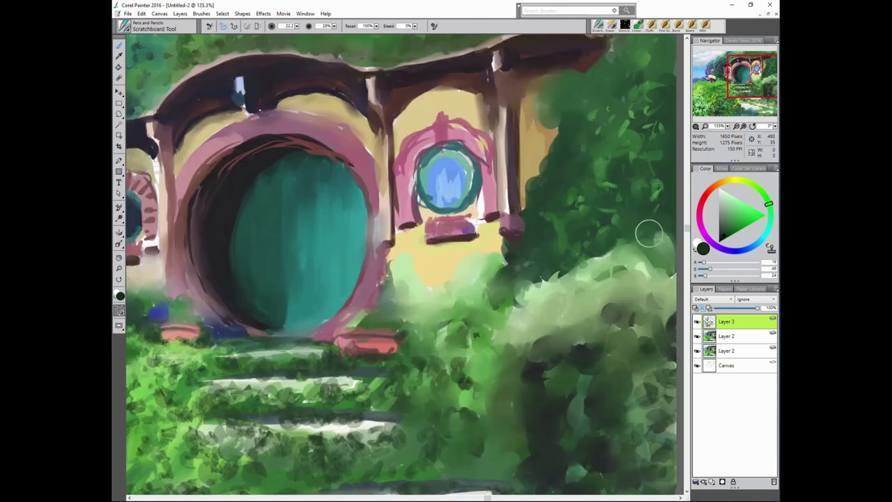
scroll(648, 233, down, 5)
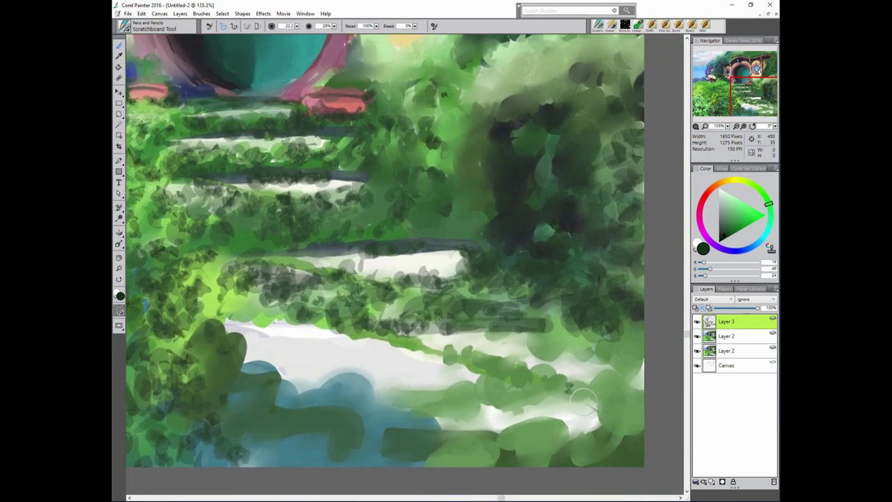
mouse_move(589, 403)
mouse_down()
mouse_move(481, 373)
mouse_move(411, 390)
mouse_move(429, 398)
mouse_move(328, 390)
mouse_move(285, 436)
mouse_move(249, 448)
mouse_move(219, 438)
mouse_move(144, 446)
mouse_move(196, 374)
mouse_move(198, 314)
mouse_move(226, 296)
mouse_move(419, 311)
mouse_move(491, 362)
mouse_move(502, 415)
mouse_move(447, 453)
mouse_move(474, 424)
mouse_move(634, 430)
mouse_move(618, 354)
mouse_move(585, 334)
mouse_up()
mouse_move(520, 208)
mouse_down()
mouse_move(494, 175)
mouse_move(393, 235)
mouse_move(460, 183)
mouse_up()
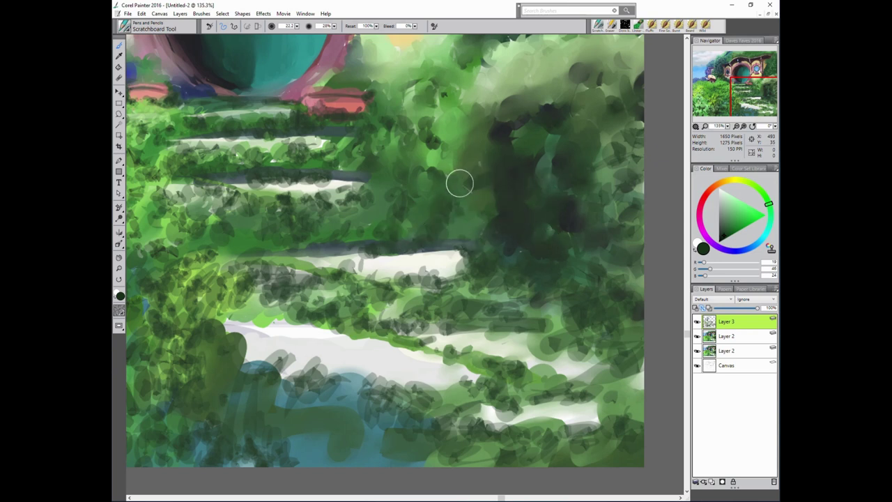
mouse_move(478, 217)
mouse_down()
mouse_move(469, 223)
mouse_move(471, 254)
mouse_up()
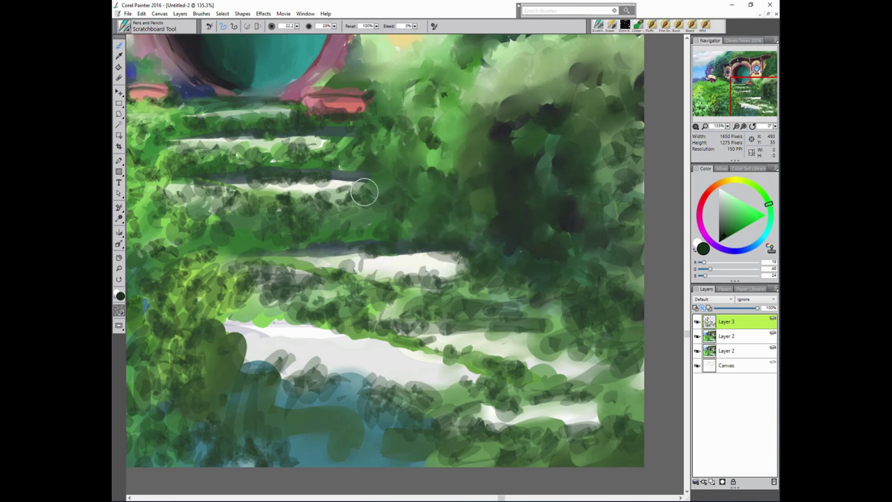
drag(362, 180, 352, 215)
Sample grey-teal from the painting and shade the upper, middle and lower step highlights with it.
alt+click(353, 104)
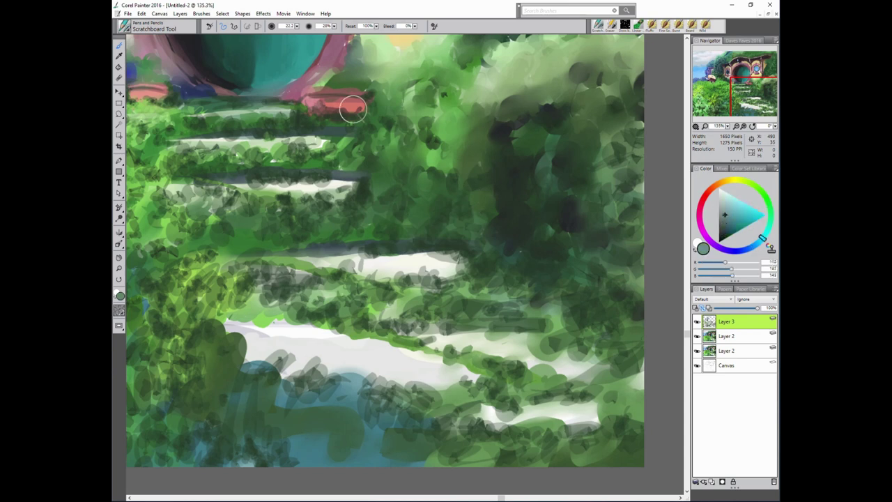
mouse_move(305, 191)
mouse_down()
mouse_move(348, 182)
mouse_move(244, 187)
mouse_up()
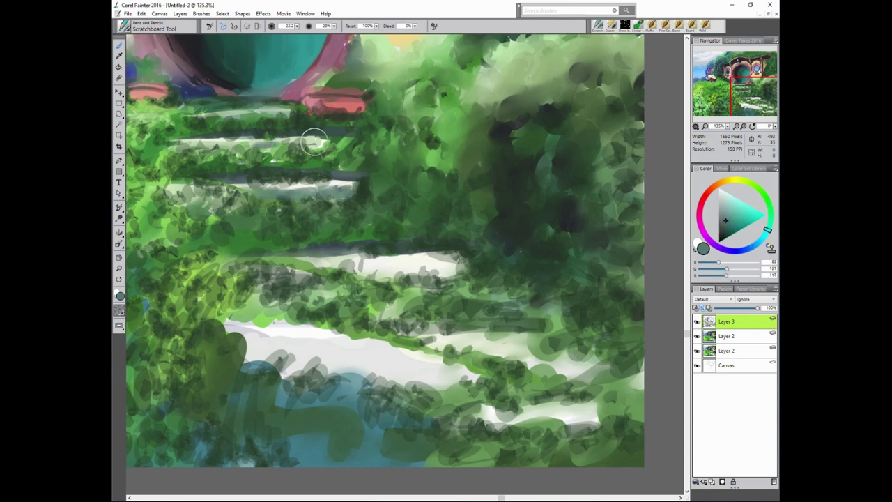
drag(313, 143, 278, 165)
drag(228, 137, 289, 113)
mouse_move(425, 273)
mouse_down()
mouse_move(460, 265)
mouse_move(446, 279)
mouse_move(368, 267)
mouse_move(413, 251)
mouse_up()
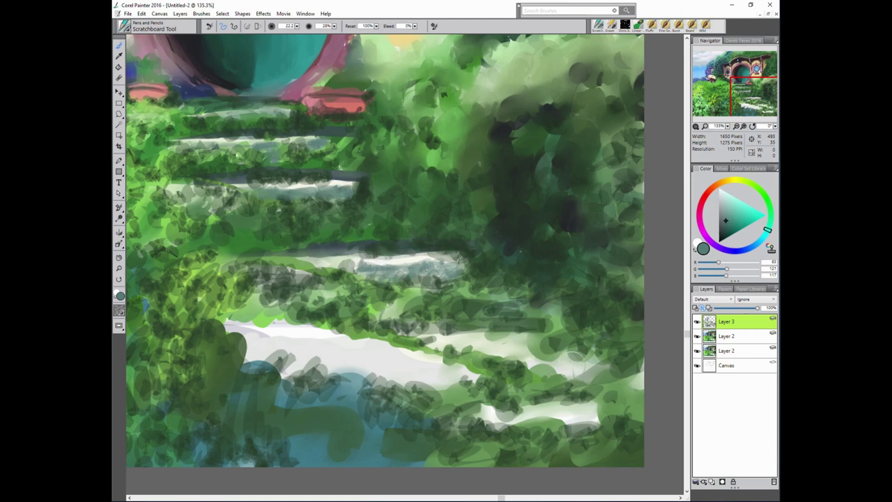
Deepen the right-hand bush with near-black marks and teal and dark teal leafy strokes.
alt+click(560, 279)
mouse_move(560, 281)
mouse_down()
mouse_move(559, 323)
mouse_move(621, 343)
mouse_up()
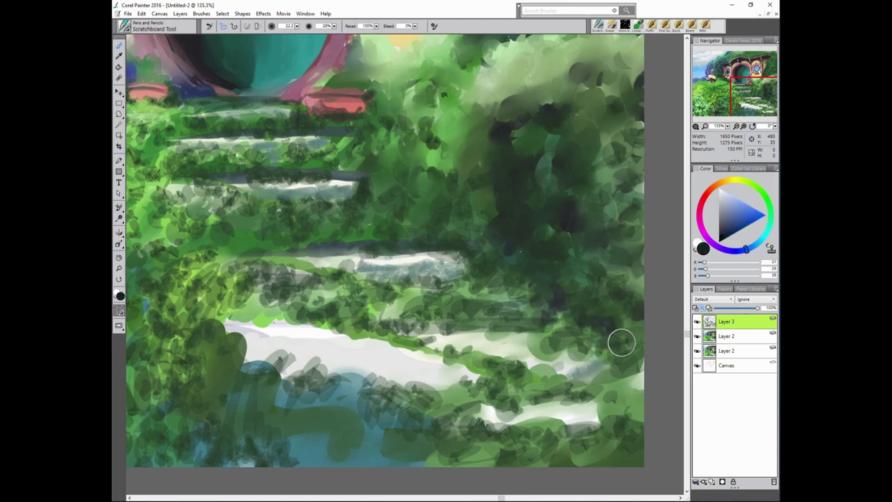
alt+click(397, 115)
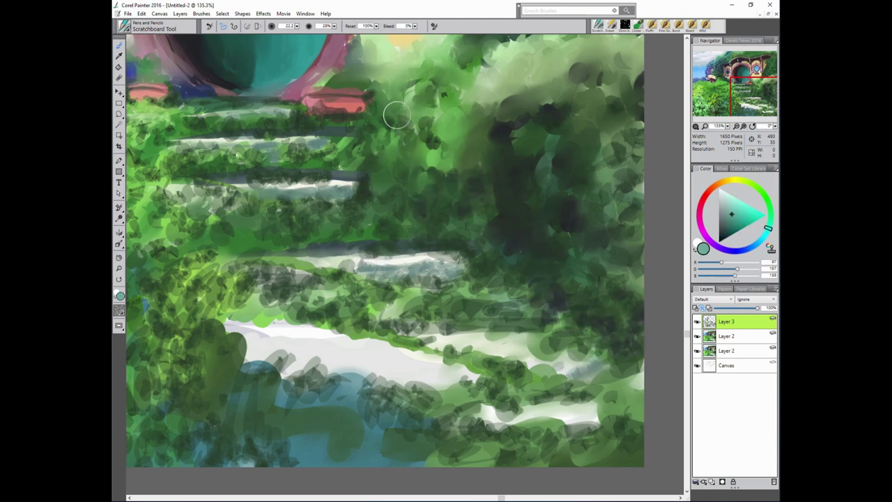
alt+click(520, 229)
mouse_move(491, 296)
mouse_down()
mouse_move(521, 245)
mouse_move(527, 189)
mouse_move(498, 253)
mouse_move(530, 253)
mouse_move(551, 292)
mouse_up()
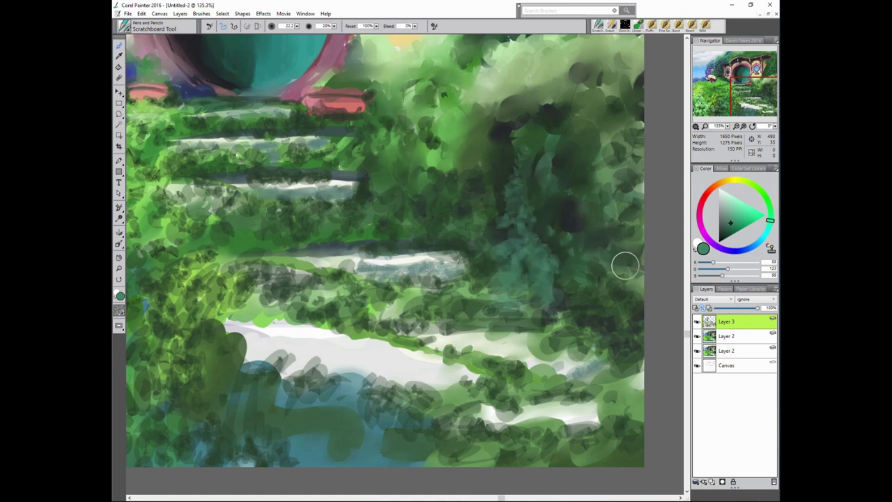
drag(579, 206, 578, 292)
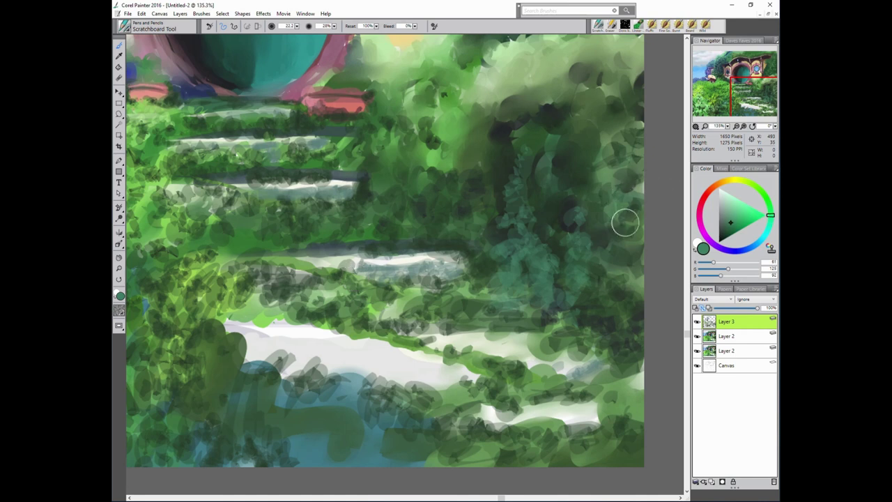
alt+click(621, 200)
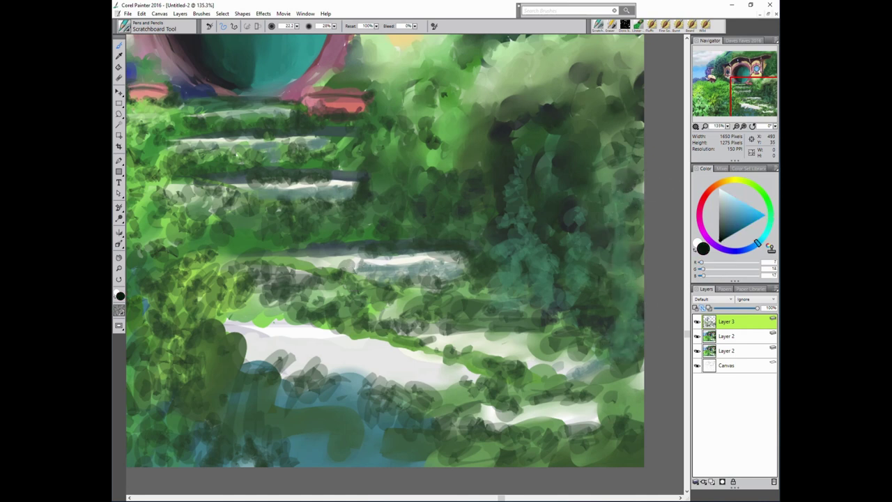
alt+click(607, 175)
mouse_move(598, 179)
mouse_down()
mouse_move(607, 160)
mouse_move(594, 175)
mouse_up()
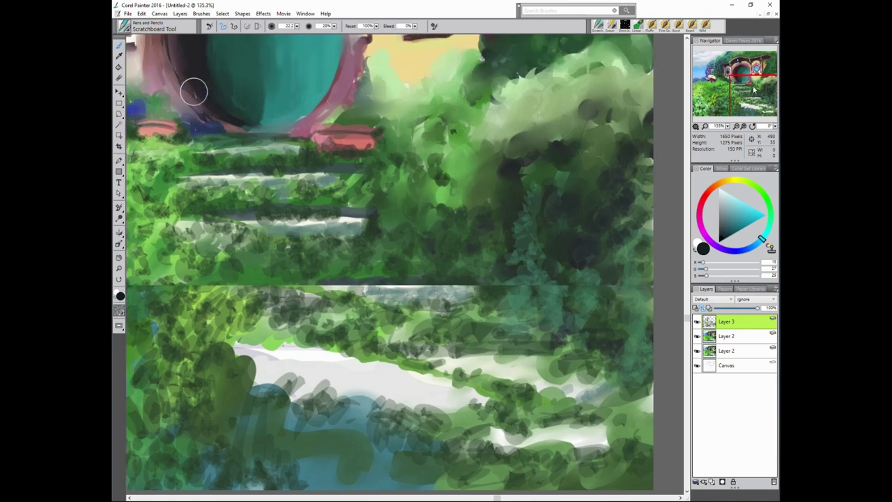
drag(604, 90, 621, 246)
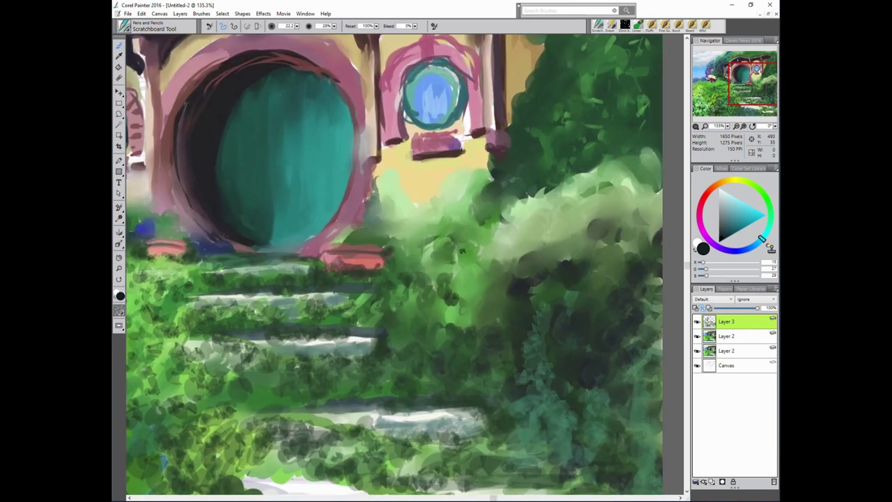
Add dark green dabs to the light foliage and the bush beside the door.
alt+click(552, 281)
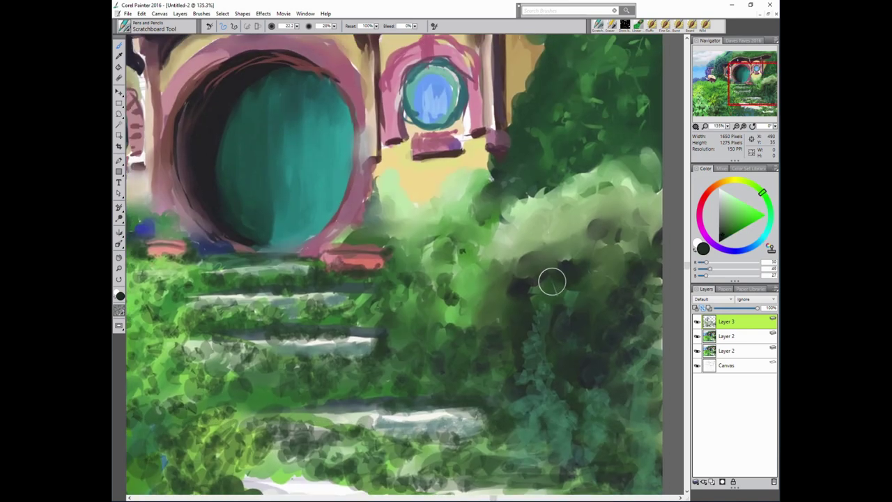
drag(558, 209, 568, 251)
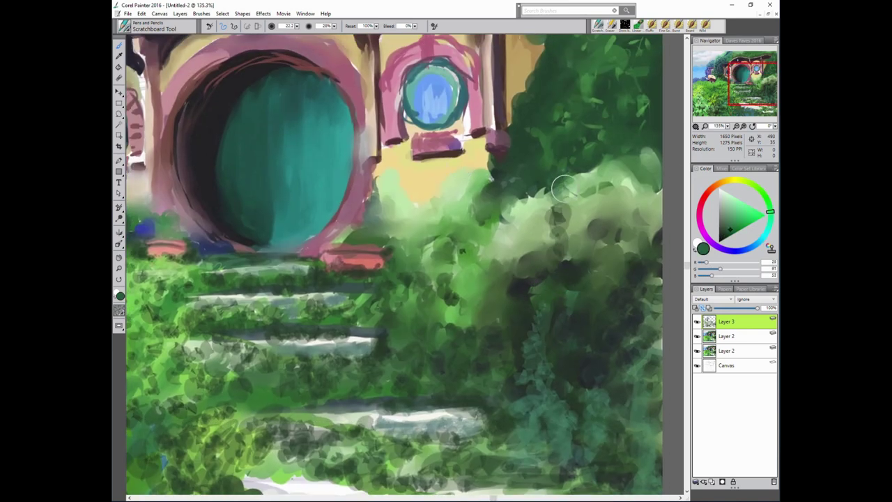
drag(563, 186, 577, 270)
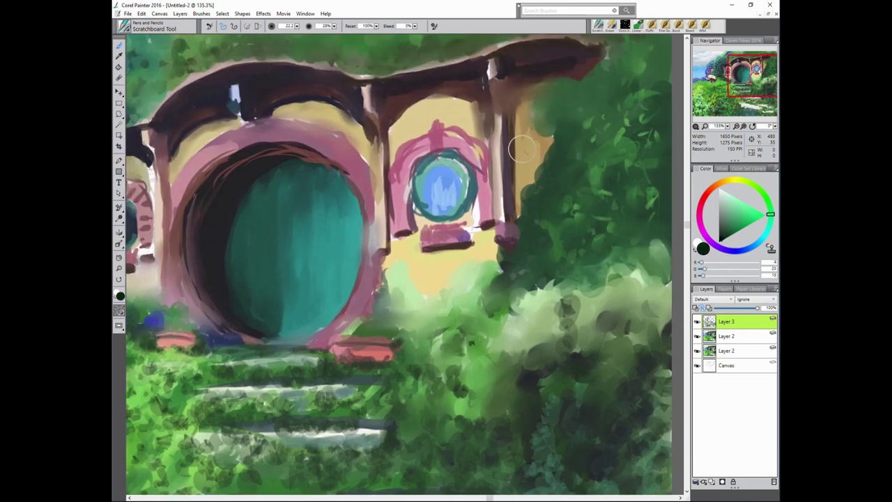
drag(481, 298, 516, 302)
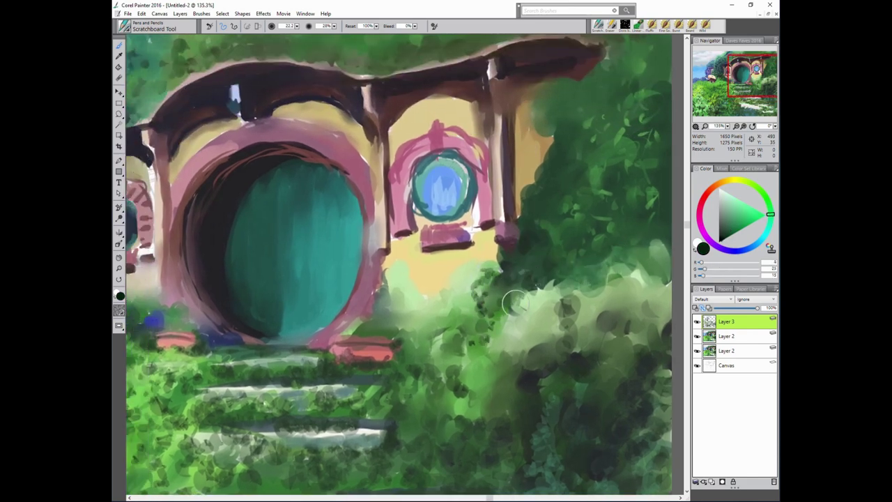
alt+click(467, 313)
Paint a dark red flower beside the door frame and extend pink along the frame's edge.
alt+click(426, 251)
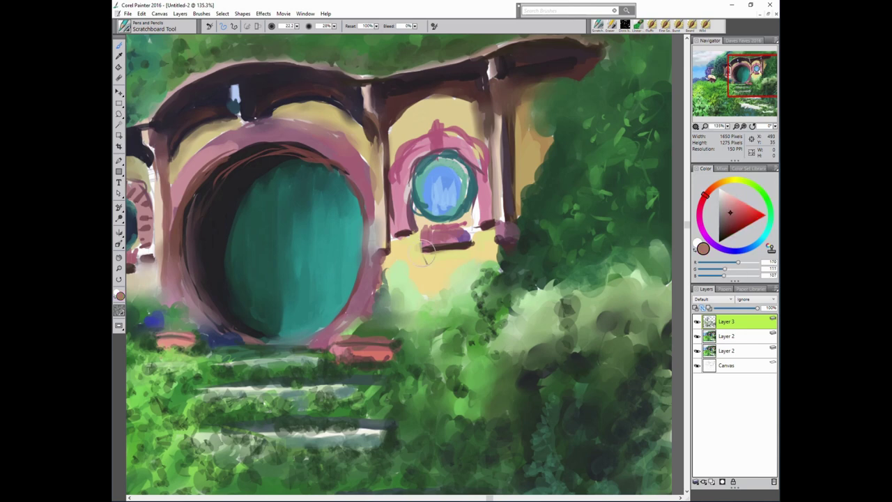
alt+click(387, 264)
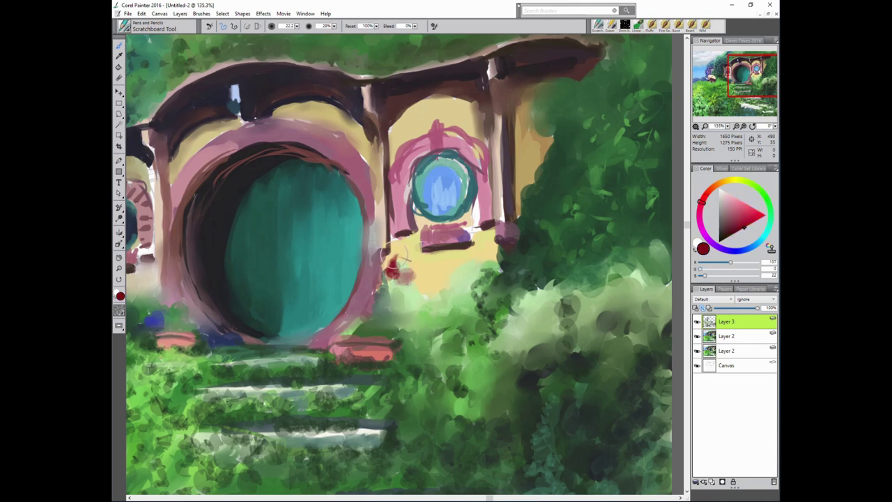
mouse_move(394, 276)
mouse_down()
mouse_move(396, 328)
mouse_move(376, 276)
mouse_up()
alt+click(359, 331)
alt+click(359, 331)
drag(382, 230, 381, 251)
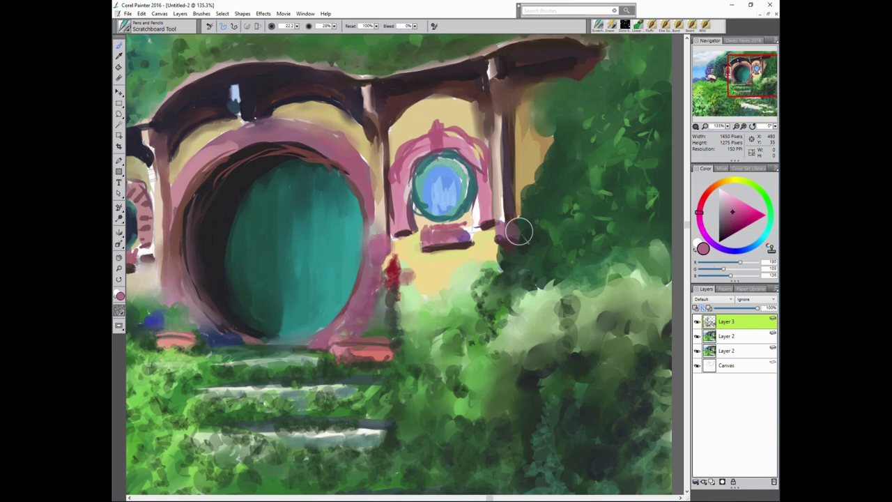
Add a darker mauve stroke below the pillar base and sample a lighter pink.
alt+click(505, 233)
drag(507, 237, 507, 262)
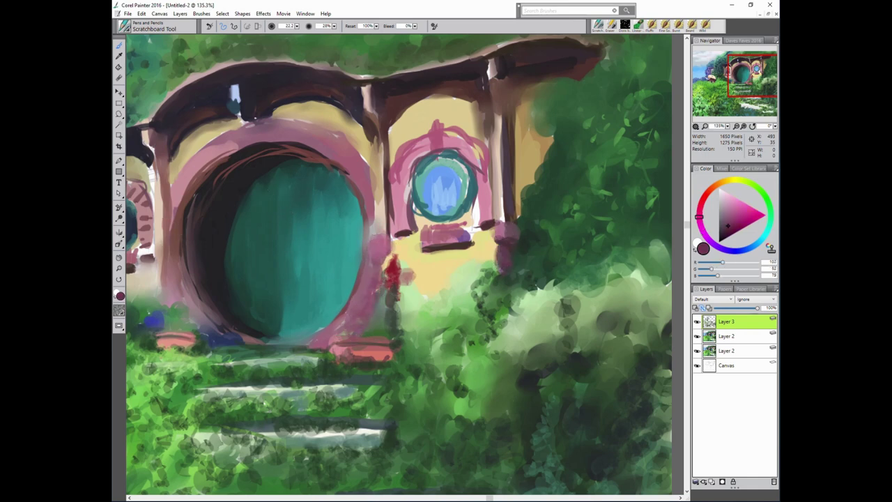
alt+click(364, 266)
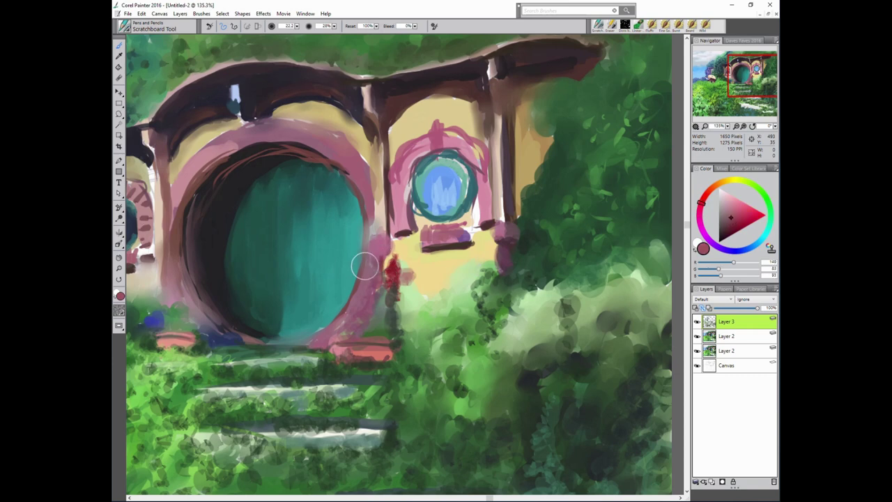
alt+click(377, 277)
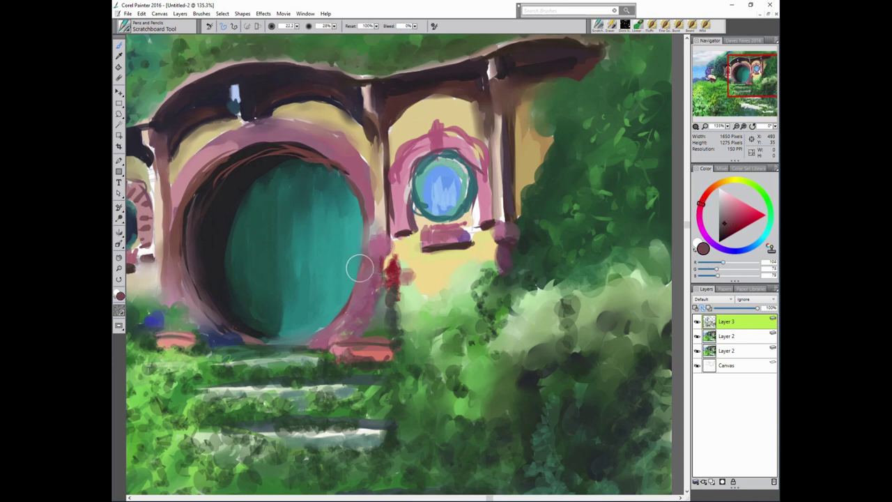
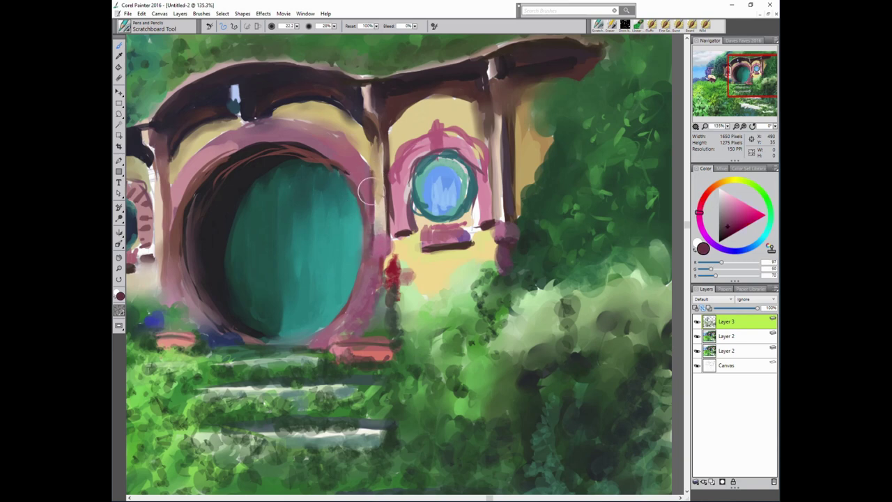
Brush a dark mauve edge along the right side of the round window's frame.
alt+click(406, 238)
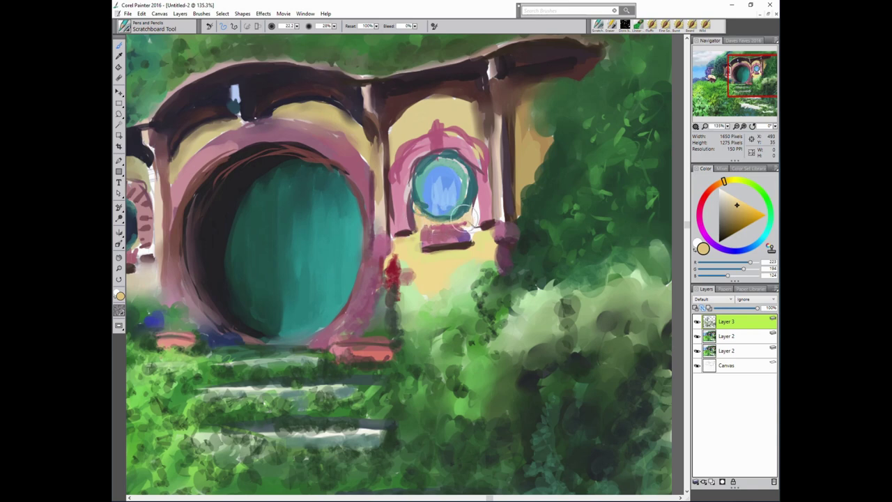
alt+click(401, 117)
drag(475, 155, 480, 149)
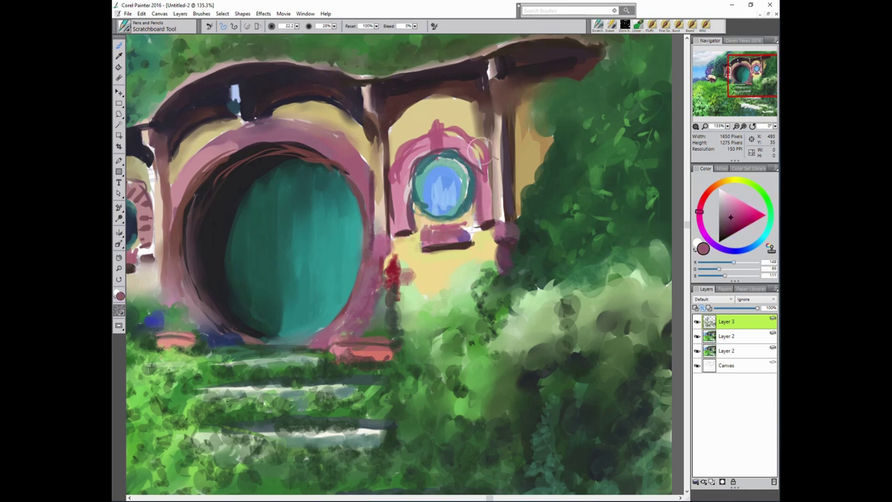
Darken the foliage between the steps and bushes with dark green leaf marks.
alt+click(528, 184)
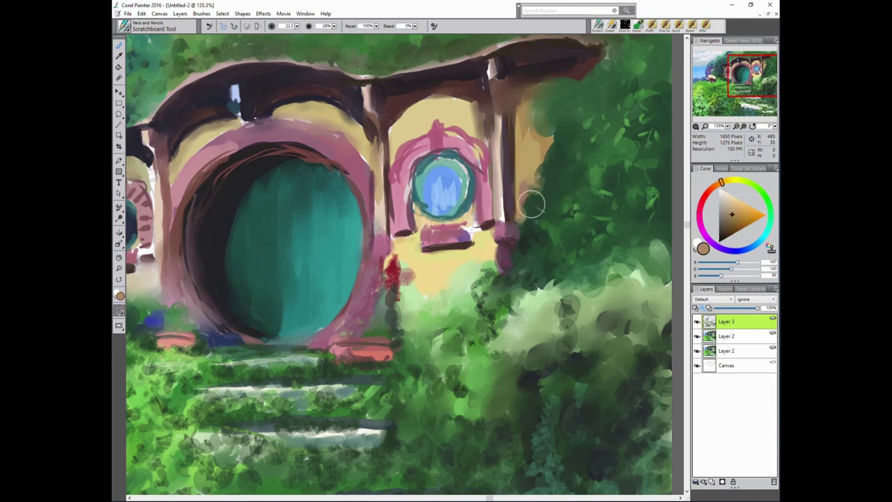
alt+click(601, 197)
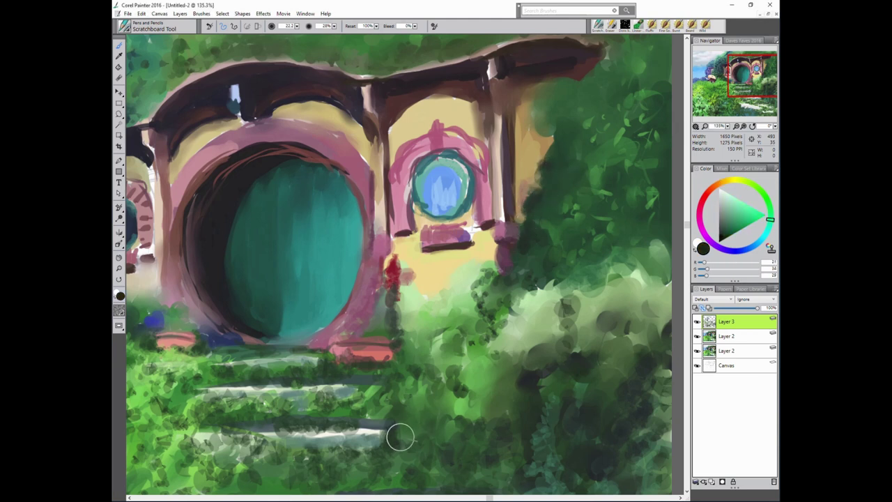
mouse_move(402, 430)
mouse_down()
mouse_move(425, 442)
mouse_move(440, 470)
mouse_move(471, 417)
mouse_move(442, 412)
mouse_move(383, 306)
mouse_up()
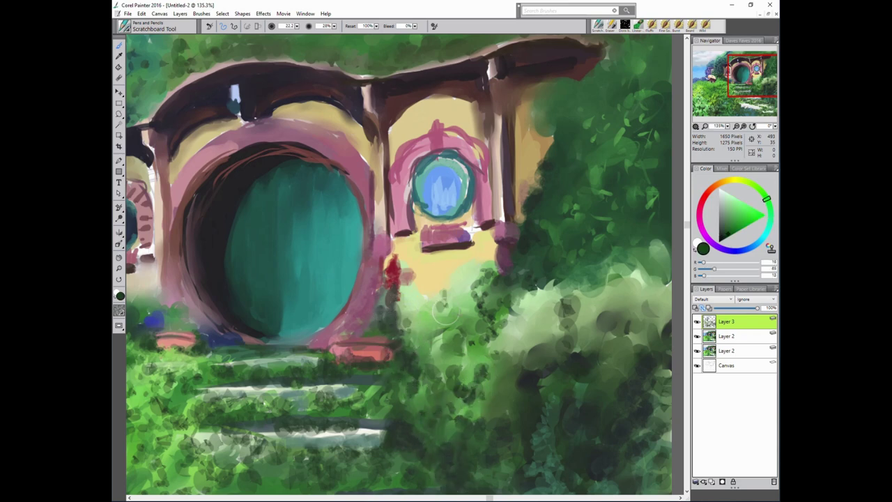
mouse_move(452, 338)
mouse_down()
mouse_move(441, 398)
mouse_move(416, 414)
mouse_move(460, 448)
mouse_up()
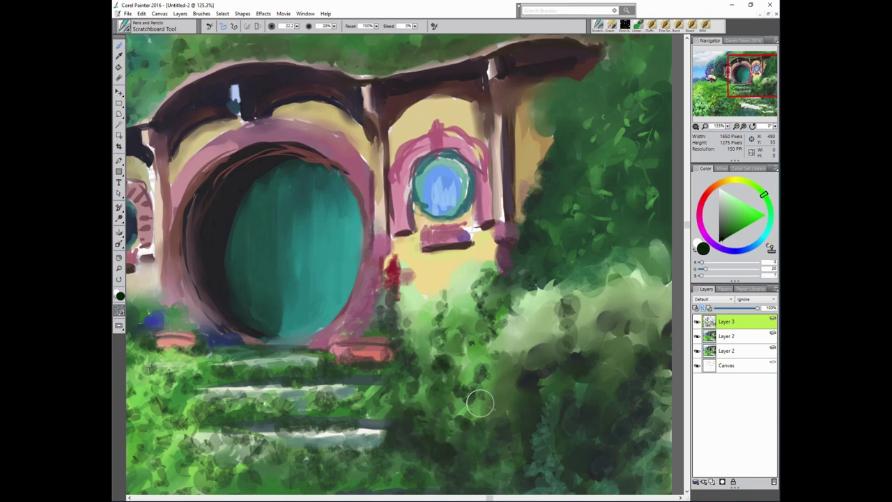
drag(480, 403, 470, 442)
Add a very dark teal shadow stroke in the lower foliage, then sample greens and tans.
alt+click(352, 323)
drag(516, 410, 515, 466)
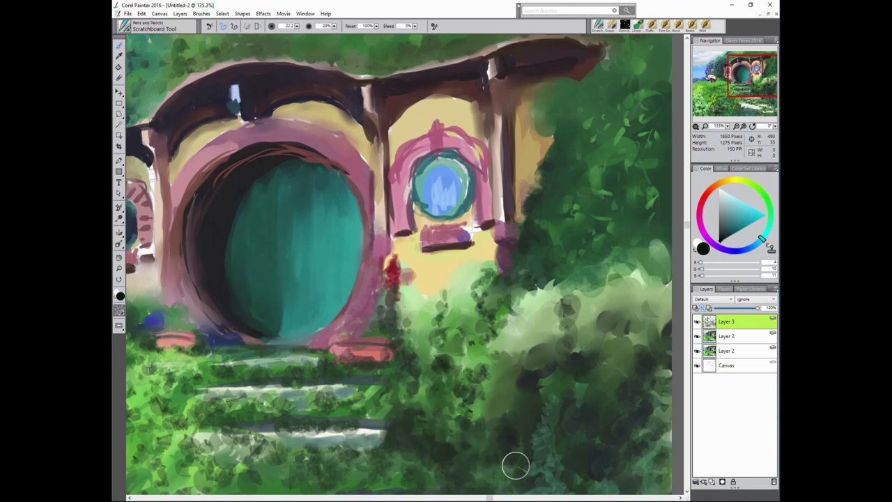
alt+click(519, 399)
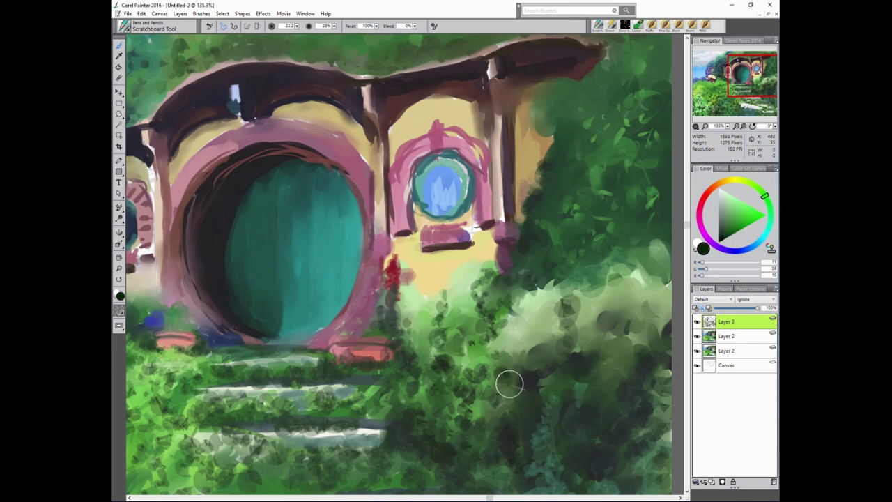
alt+click(474, 306)
alt+click(471, 284)
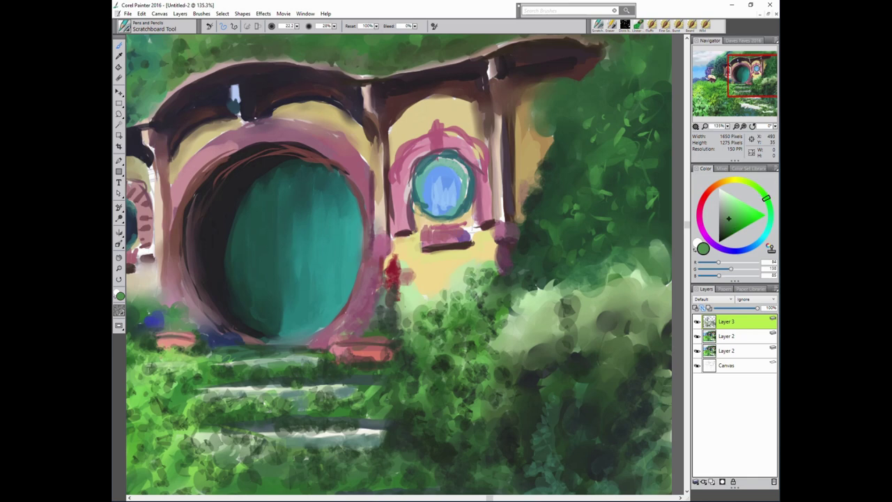
alt+click(462, 280)
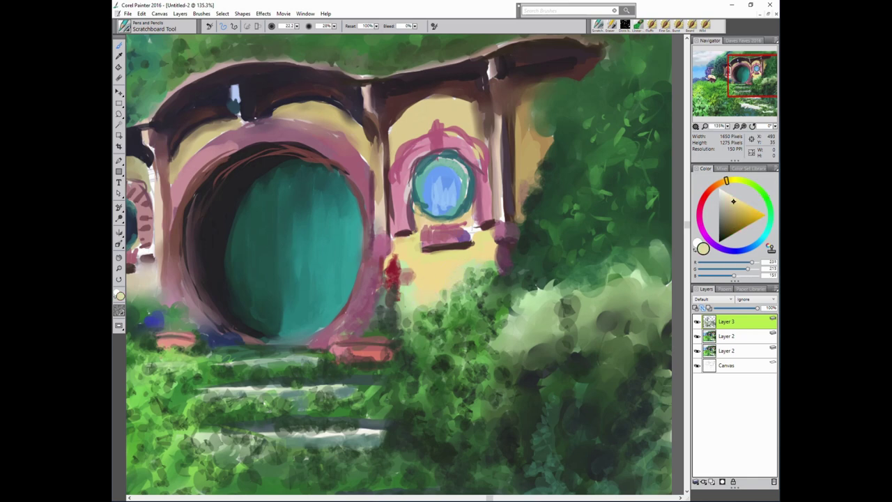
alt+click(536, 164)
Dab dark green shadows along the left edge of the pale right-hand bush.
alt+click(501, 249)
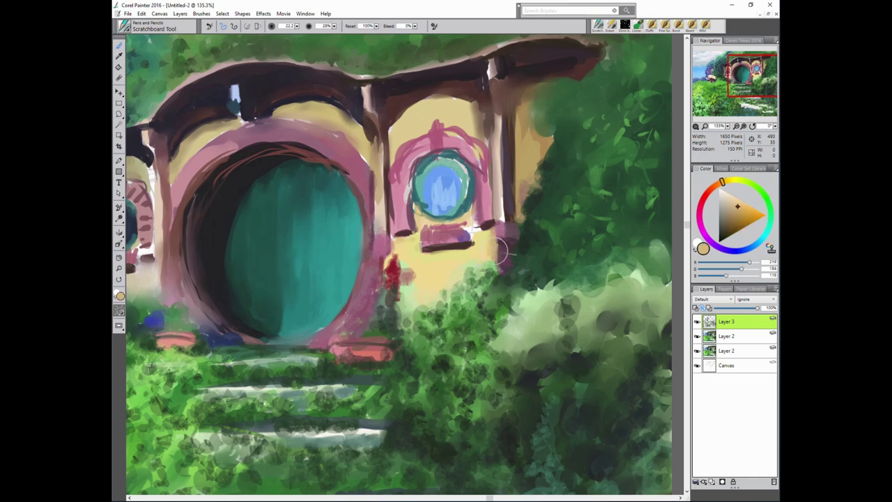
alt+click(522, 203)
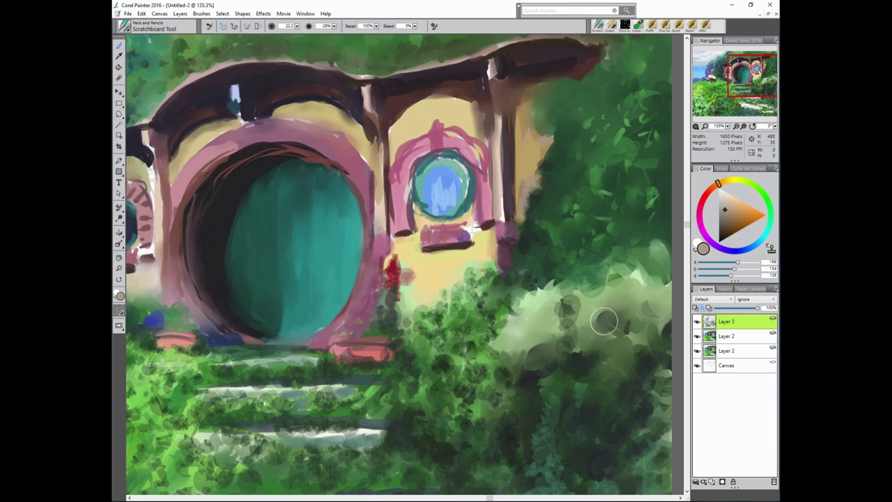
alt+click(550, 335)
mouse_move(568, 328)
mouse_down()
mouse_move(614, 335)
mouse_move(604, 381)
mouse_move(538, 351)
mouse_up()
alt+click(532, 321)
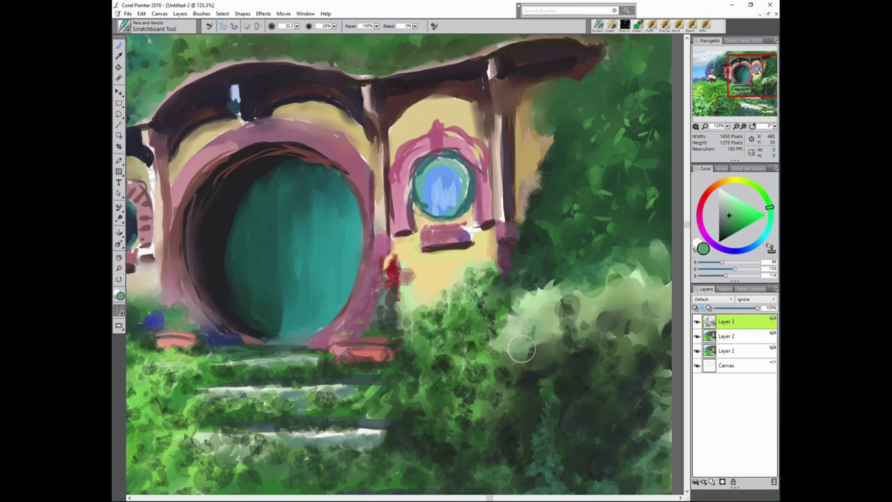
mouse_move(504, 329)
mouse_down()
mouse_move(508, 355)
mouse_move(512, 306)
mouse_up()
alt+click(504, 339)
mouse_move(503, 339)
mouse_down()
mouse_move(542, 278)
mouse_move(579, 299)
mouse_up()
Darken the foliage at the roof's right end and add light green strokes on the bush.
alt+click(580, 242)
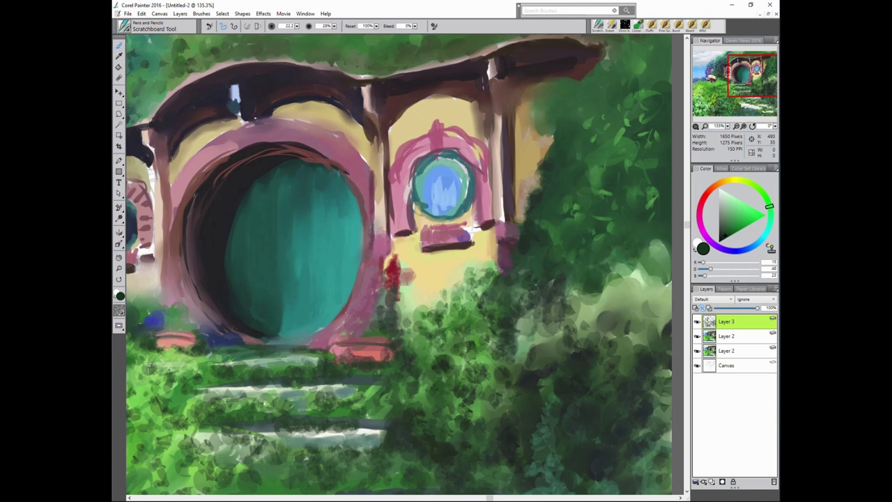
mouse_move(559, 117)
mouse_down()
mouse_move(538, 139)
mouse_move(555, 126)
mouse_move(548, 97)
mouse_up()
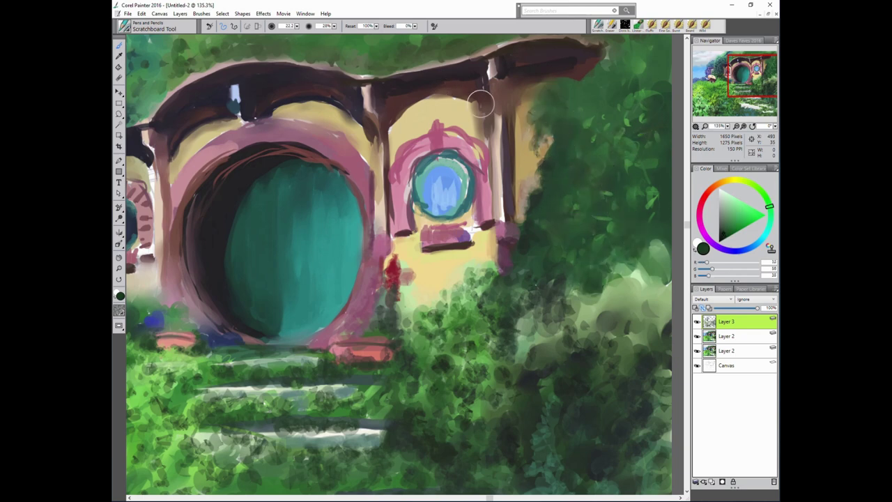
alt+click(642, 227)
mouse_move(514, 342)
mouse_down()
mouse_move(632, 281)
mouse_move(643, 258)
mouse_move(617, 331)
mouse_up()
alt+click(599, 323)
alt+click(579, 263)
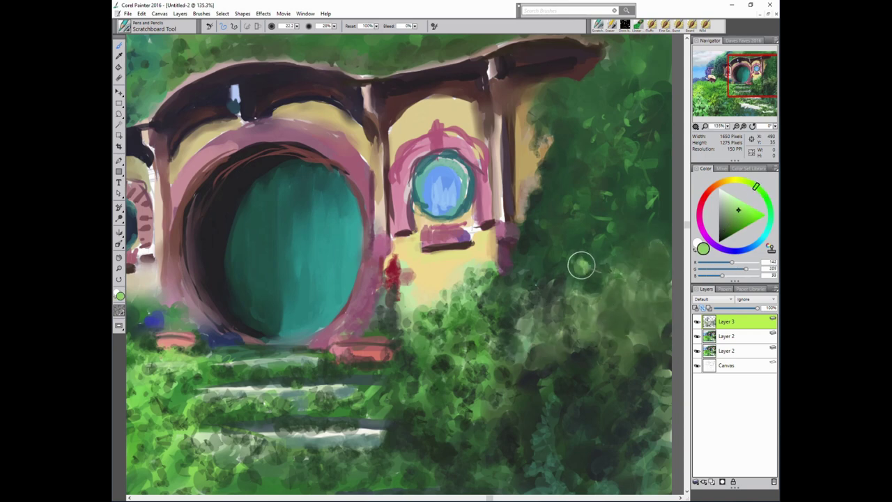
mouse_move(579, 263)
mouse_down()
mouse_move(528, 302)
mouse_move(530, 327)
mouse_move(563, 323)
mouse_move(604, 279)
mouse_move(657, 265)
mouse_move(613, 318)
mouse_move(644, 309)
mouse_move(611, 328)
mouse_move(561, 317)
mouse_up()
Add light green grass-like strokes over the dark foliage and pan up to the painting's top.
alt+click(663, 178)
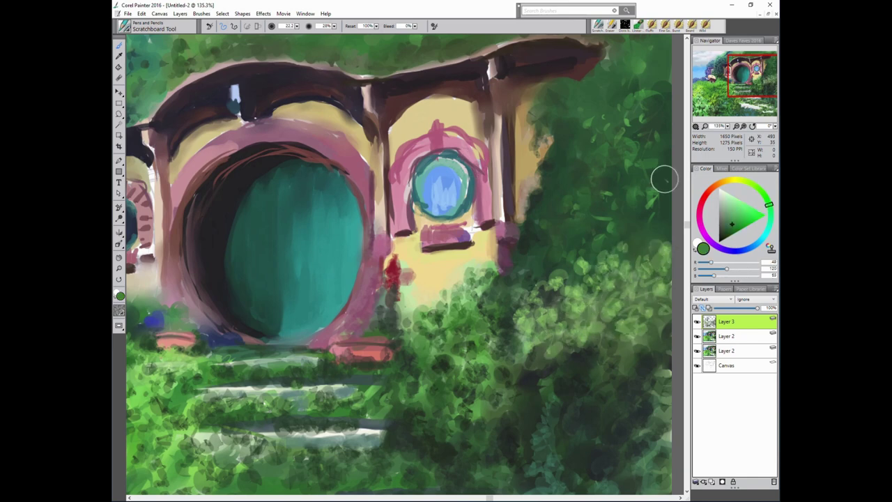
alt+click(601, 233)
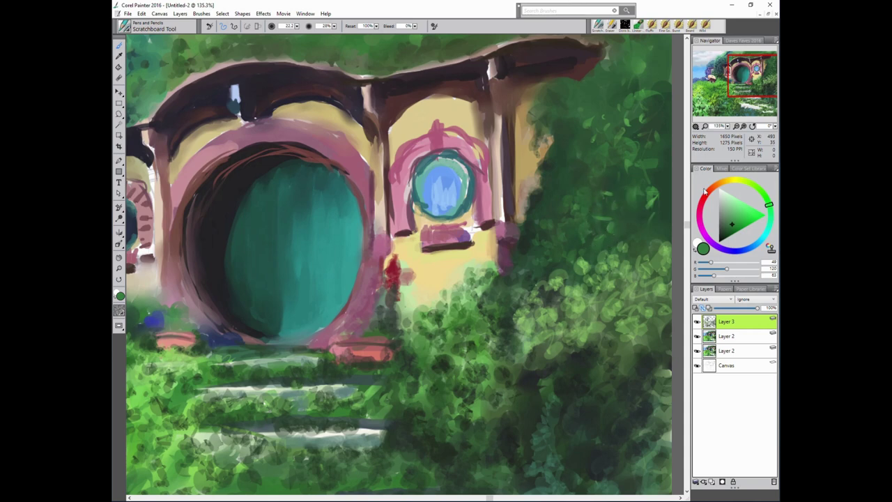
mouse_move(562, 241)
mouse_down()
mouse_move(551, 212)
mouse_move(576, 229)
mouse_move(602, 171)
mouse_move(647, 237)
mouse_move(655, 151)
mouse_move(558, 183)
mouse_move(509, 274)
mouse_up()
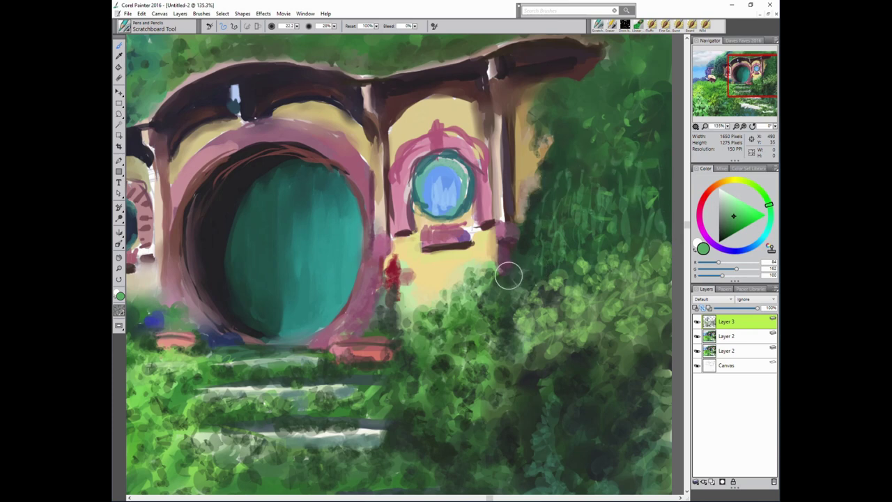
drag(749, 87, 751, 80)
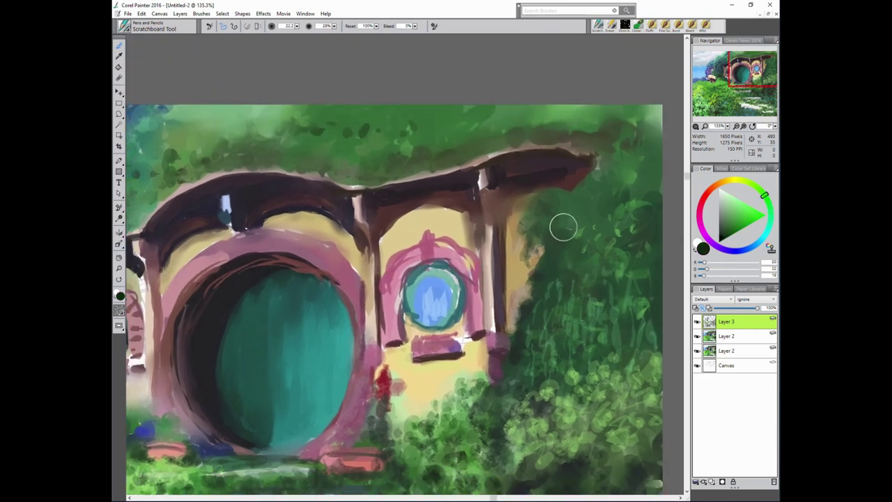
Paint a near-black arch under the roof's right end and darken the right pillar's edges.
alt+click(488, 177)
drag(514, 201, 558, 194)
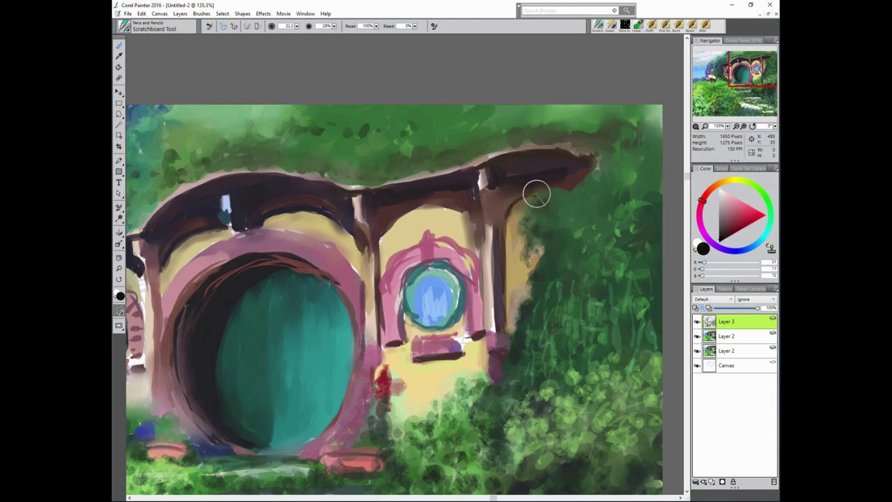
drag(507, 217, 507, 261)
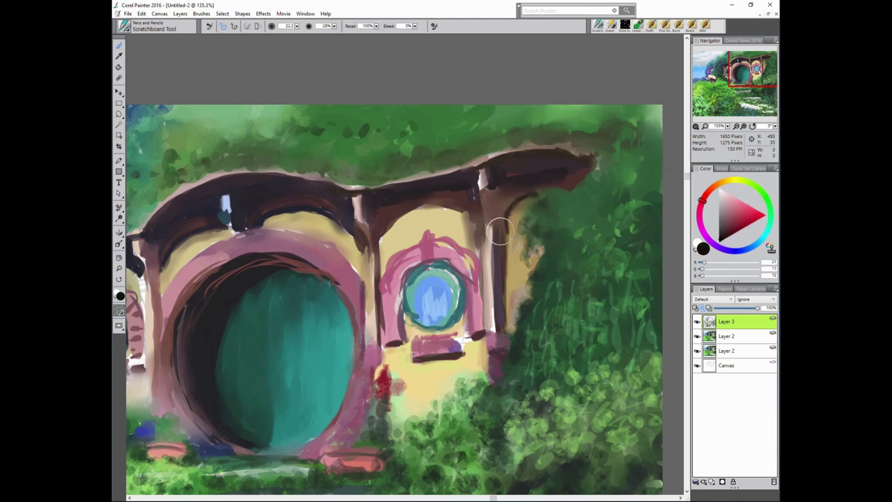
drag(480, 209, 480, 257)
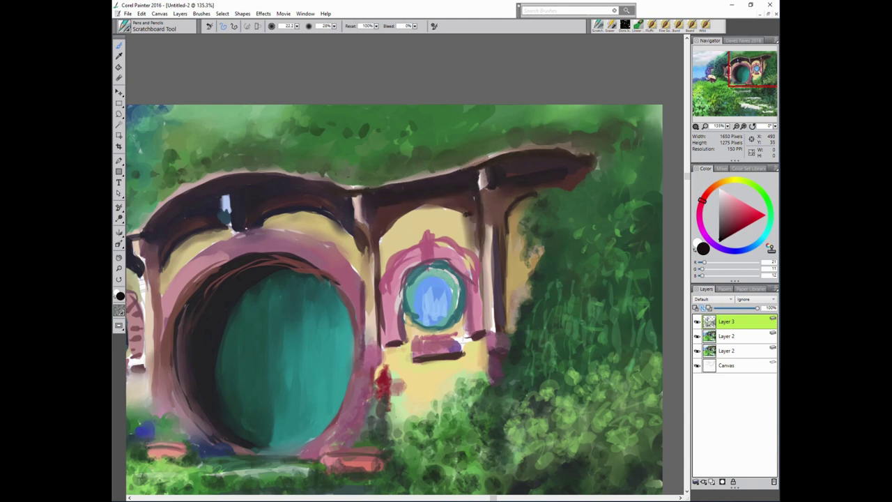
Highlight the roof beam's top edge and both roof posts in light greyish pink.
alt+click(480, 177)
mouse_move(492, 151)
mouse_down()
mouse_move(555, 145)
mouse_move(594, 157)
mouse_up()
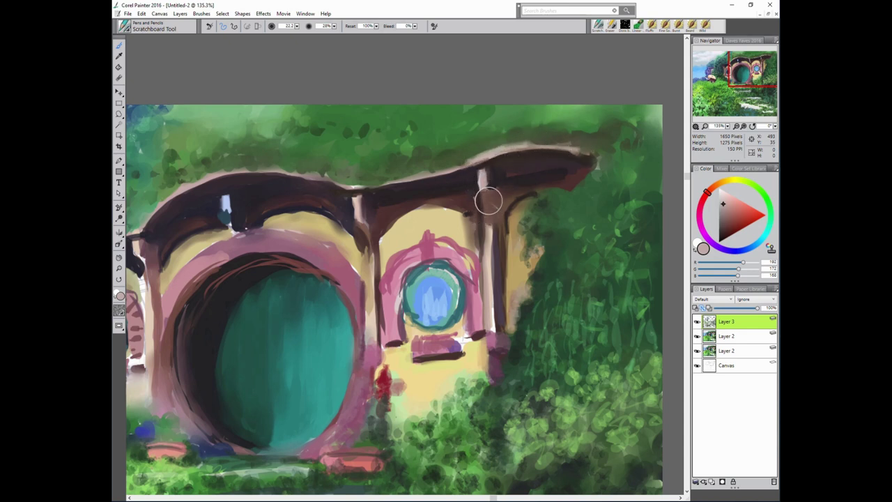
drag(488, 201, 484, 230)
drag(353, 186, 361, 219)
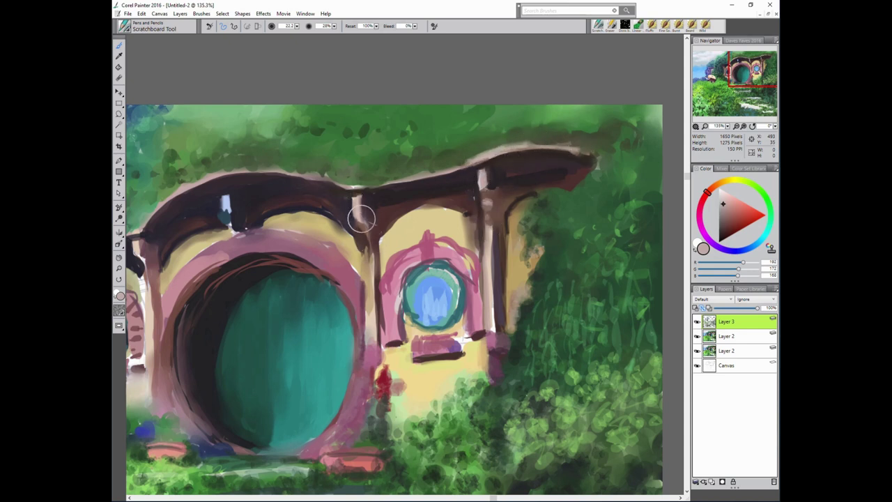
Darken the arch's upper edge with brown and sample yellow, near-black and beige tones.
alt+click(479, 213)
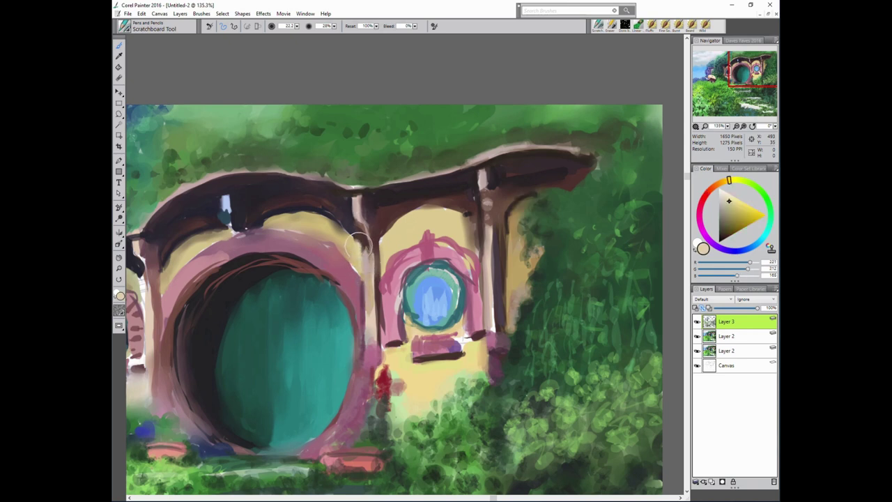
alt+click(357, 241)
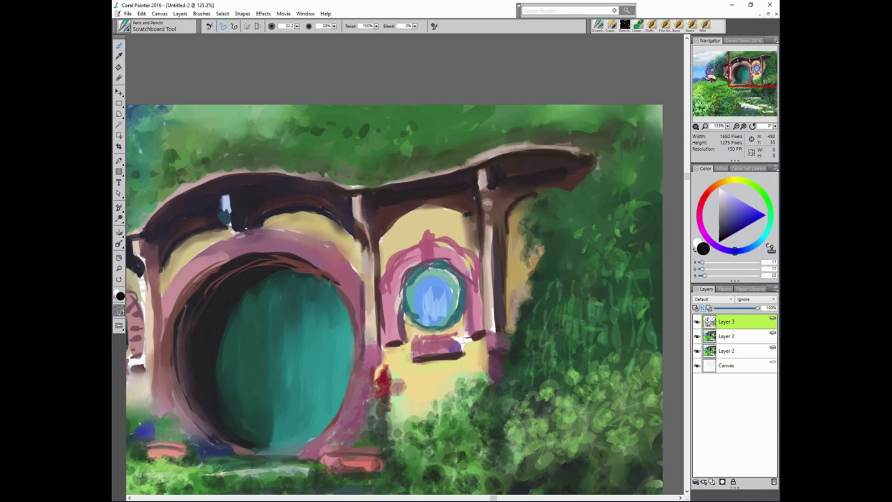
alt+click(277, 225)
drag(257, 224, 308, 209)
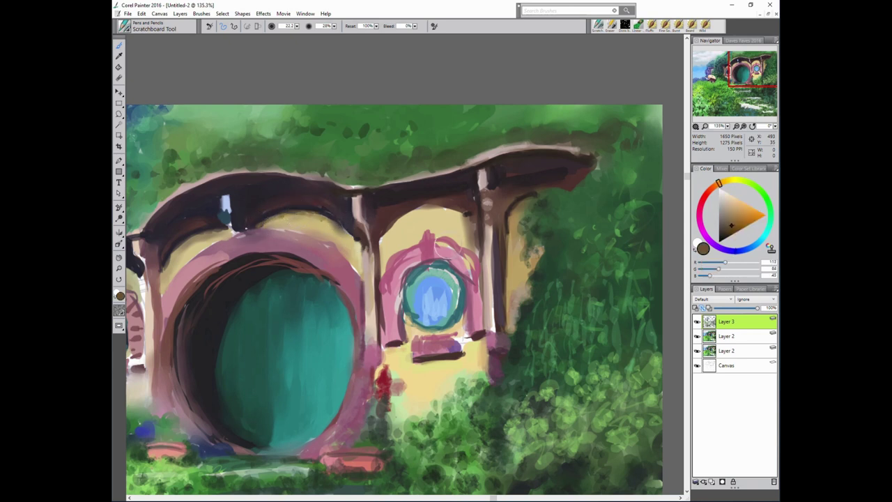
alt+click(327, 224)
alt+click(241, 216)
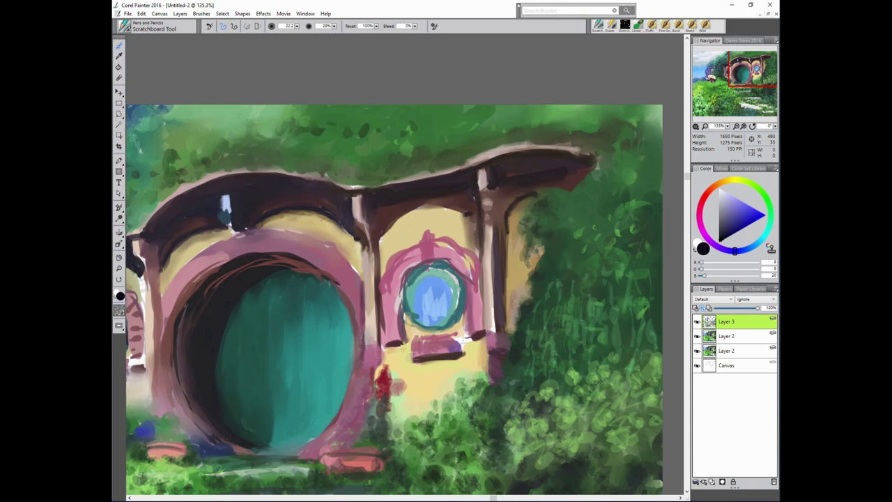
alt+click(219, 173)
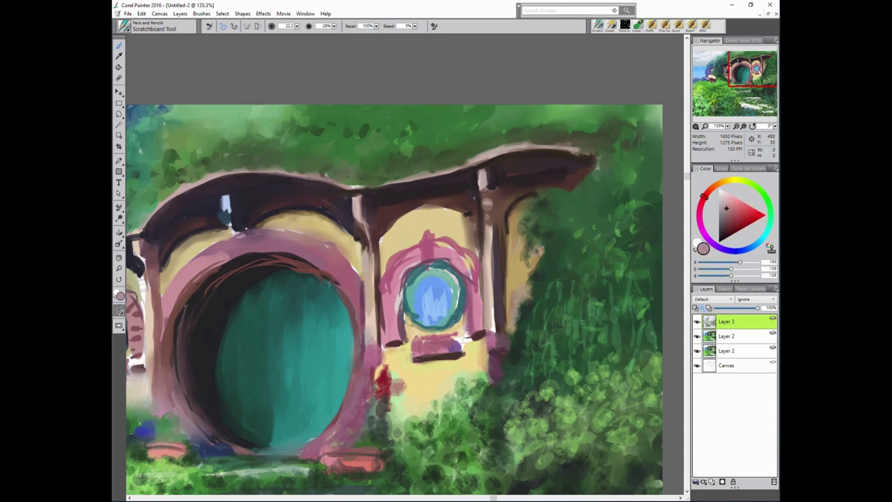
alt+click(324, 193)
Extend the roof's right tip in near-black and smooth its lower edge in dark brown.
drag(581, 168, 607, 160)
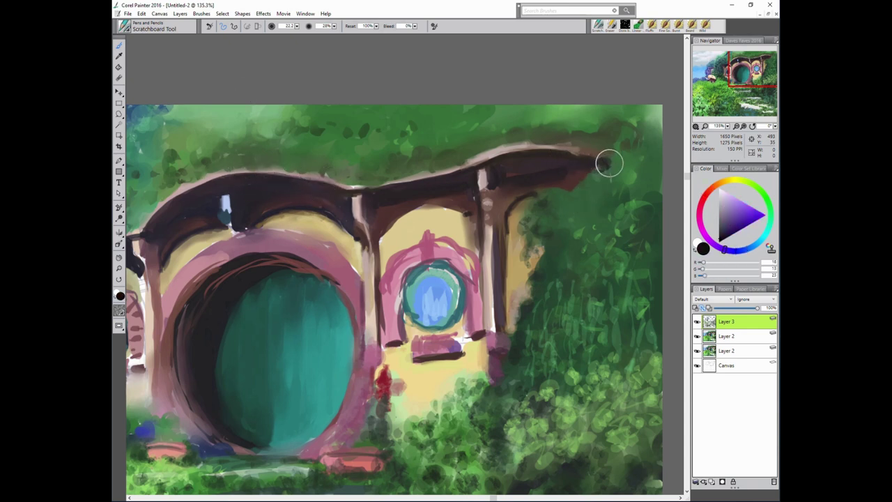
alt+click(519, 190)
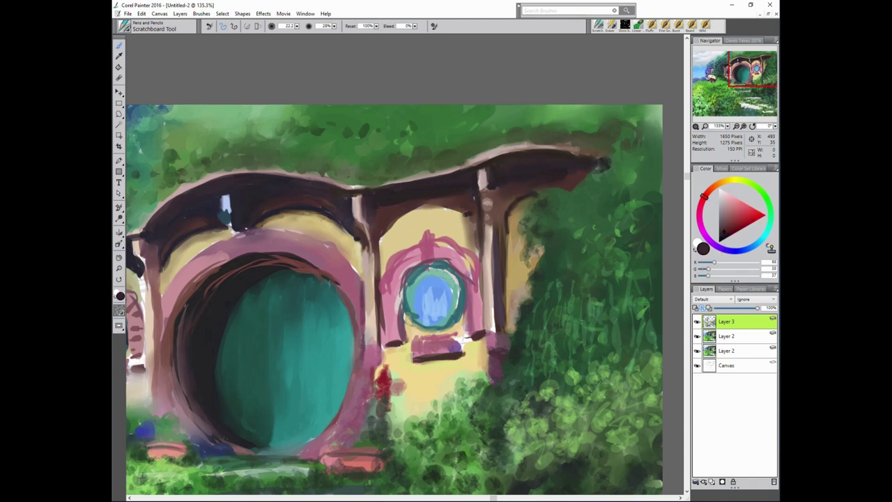
alt+click(491, 196)
alt+click(424, 196)
drag(442, 186, 422, 199)
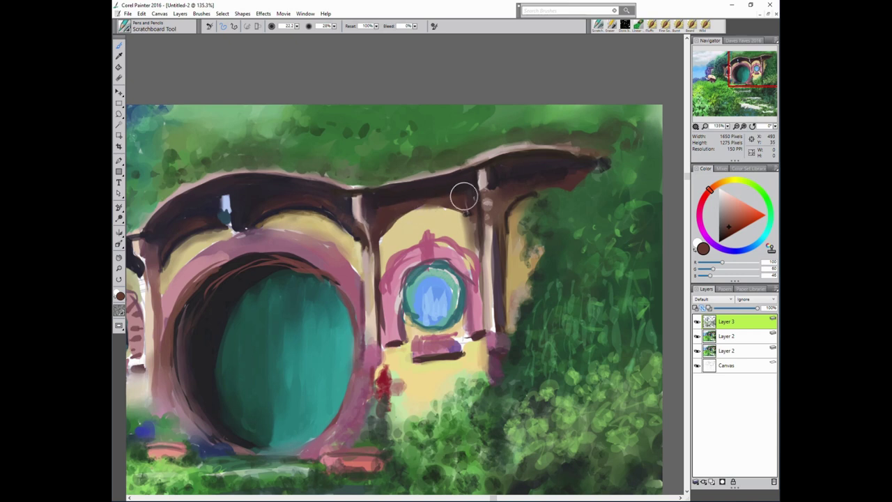
Sample darker browns, a dark green and dark blue-grey tones from the painting.
alt+click(516, 185)
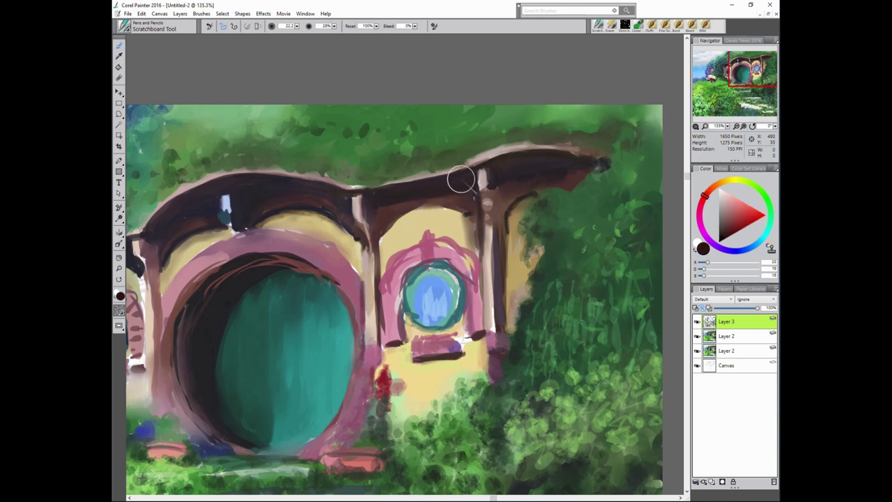
alt+click(579, 183)
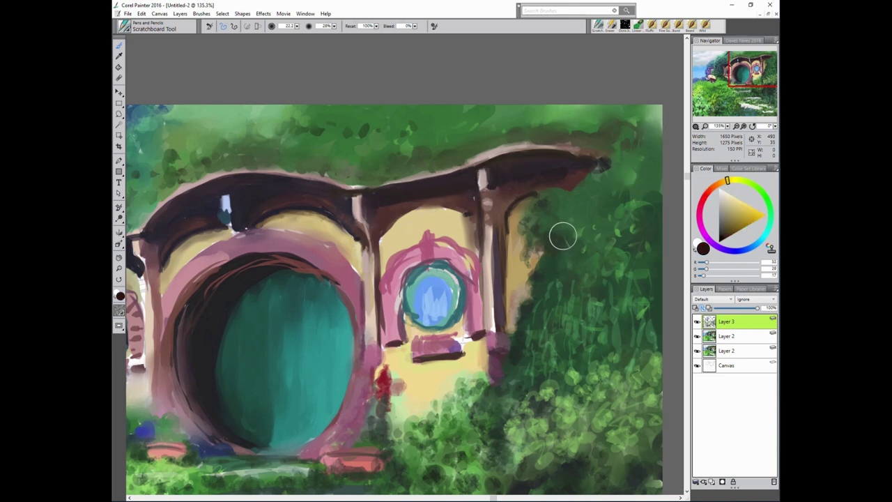
alt+click(551, 319)
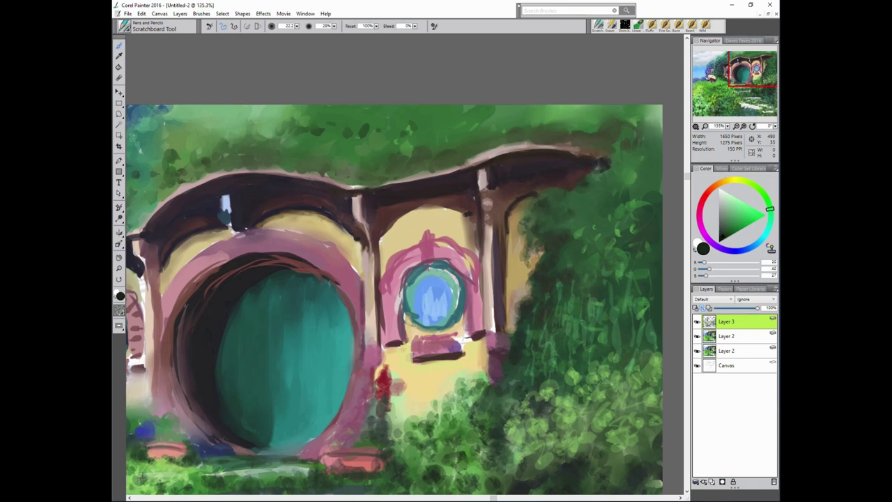
alt+click(566, 182)
alt+click(604, 164)
Paint very dark green foliage along the roof edge, covering the roof's right tip.
alt+click(633, 193)
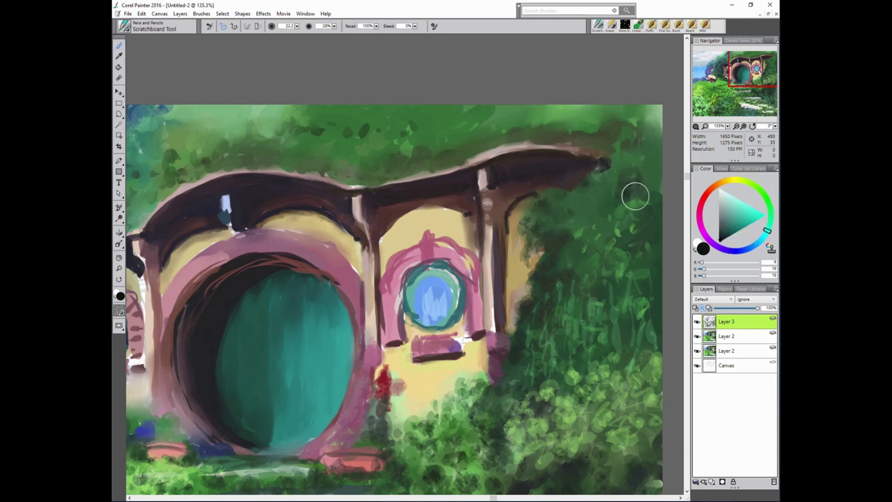
mouse_move(634, 193)
mouse_down()
mouse_move(649, 108)
mouse_move(602, 112)
mouse_move(578, 127)
mouse_move(524, 115)
mouse_move(562, 134)
mouse_move(428, 155)
mouse_move(432, 164)
mouse_move(331, 168)
mouse_move(325, 99)
mouse_move(400, 113)
mouse_move(370, 135)
mouse_move(450, 122)
mouse_move(386, 124)
mouse_move(277, 153)
mouse_move(304, 165)
mouse_move(190, 168)
mouse_move(272, 120)
mouse_move(302, 148)
mouse_move(559, 115)
mouse_move(466, 123)
mouse_move(427, 159)
mouse_move(388, 169)
mouse_move(328, 155)
mouse_up()
mouse_move(593, 135)
mouse_down()
mouse_move(630, 151)
mouse_move(620, 174)
mouse_move(637, 95)
mouse_move(648, 169)
mouse_move(617, 209)
mouse_move(558, 199)
mouse_move(568, 183)
mouse_move(587, 193)
mouse_move(528, 205)
mouse_move(522, 223)
mouse_move(547, 255)
mouse_move(534, 303)
mouse_move(551, 257)
mouse_move(586, 225)
mouse_move(588, 263)
mouse_move(567, 315)
mouse_move(565, 365)
mouse_move(520, 367)
mouse_move(485, 401)
mouse_move(496, 426)
mouse_move(483, 439)
mouse_move(488, 457)
mouse_up()
alt+click(534, 223)
Darken the wall edge and right-side bushes with dark green strokes.
alt+click(357, 225)
alt+click(611, 184)
alt+click(548, 193)
alt+click(574, 341)
Add lighter green leaf dabs among the right-side bushes.
alt+click(502, 222)
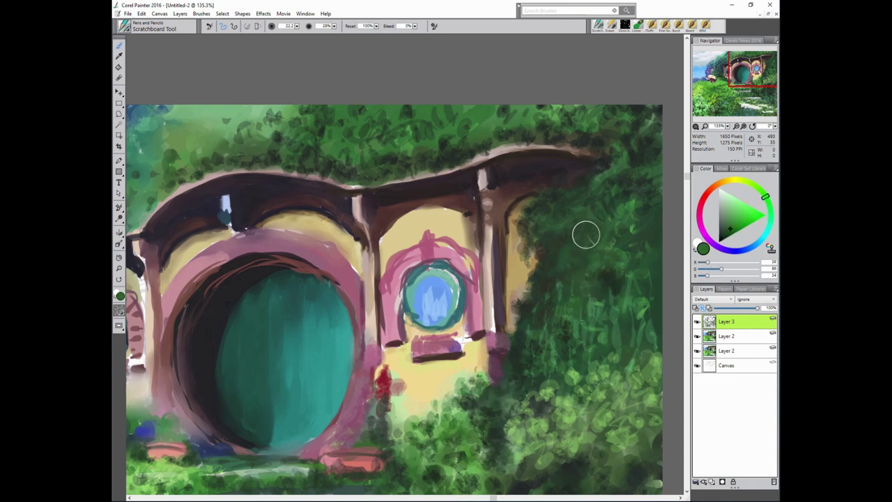
alt+click(364, 146)
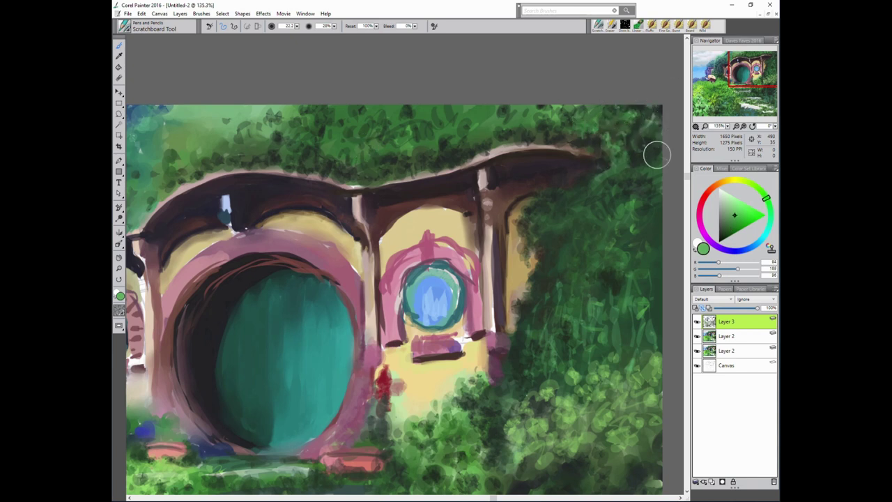
mouse_move(629, 202)
mouse_down()
mouse_move(544, 212)
mouse_move(600, 230)
mouse_up()
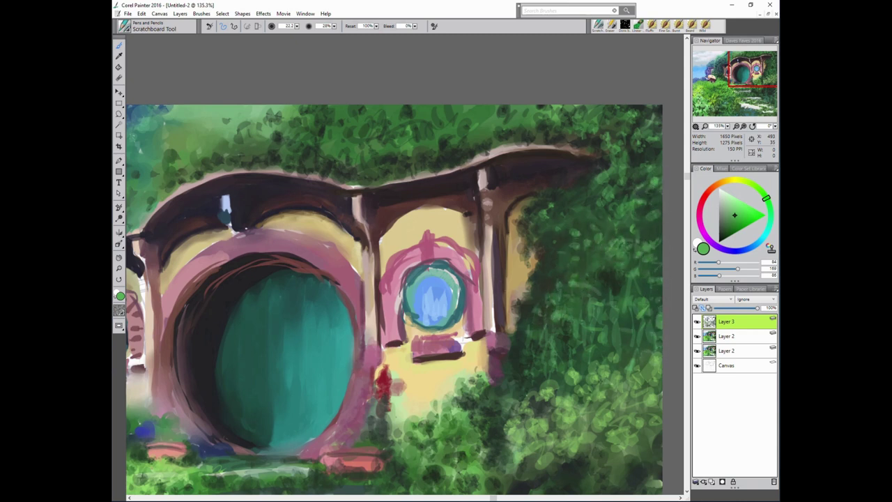
Sample blues, dark teal, cream, cyan and mauve tones around the round window.
alt+click(418, 282)
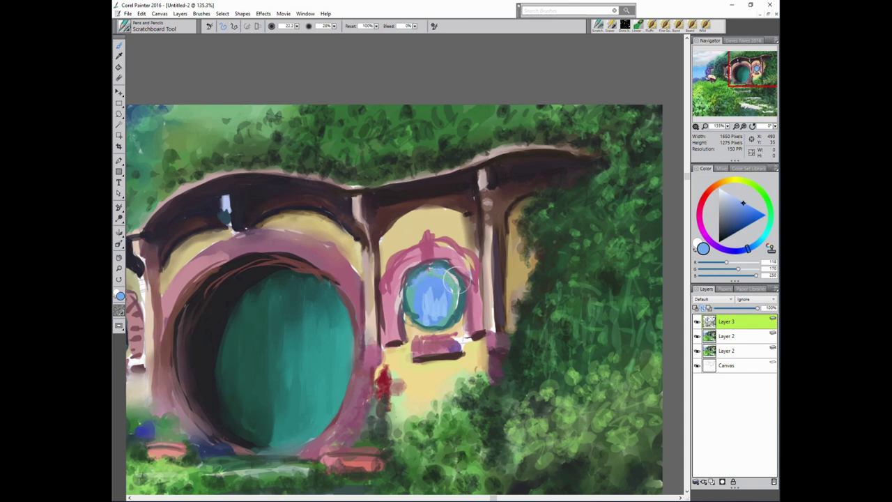
alt+click(451, 280)
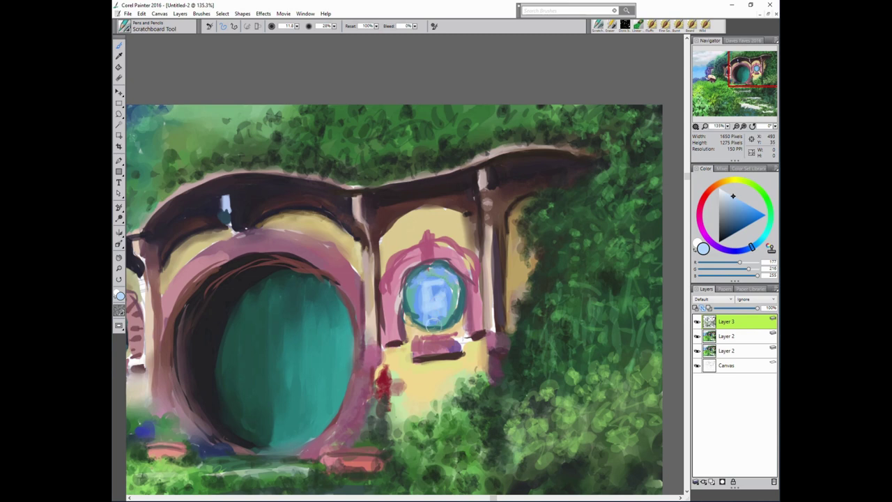
alt+click(440, 317)
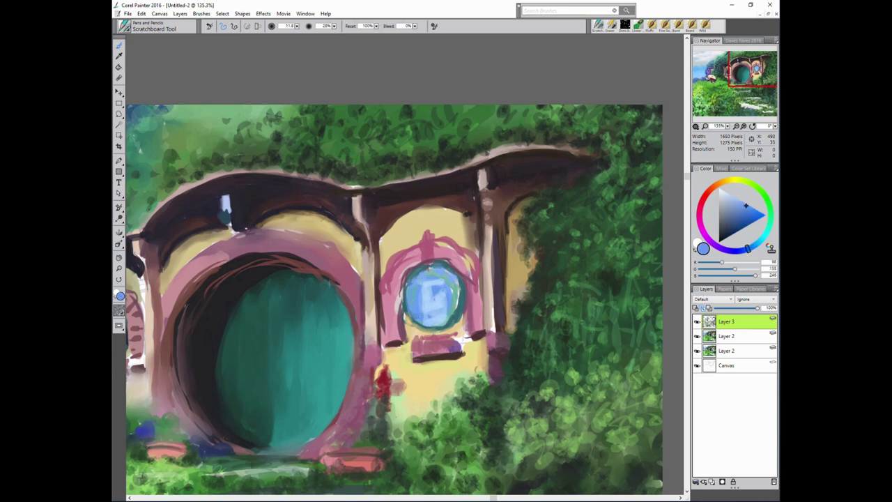
alt+click(429, 270)
alt+click(457, 305)
alt+click(327, 293)
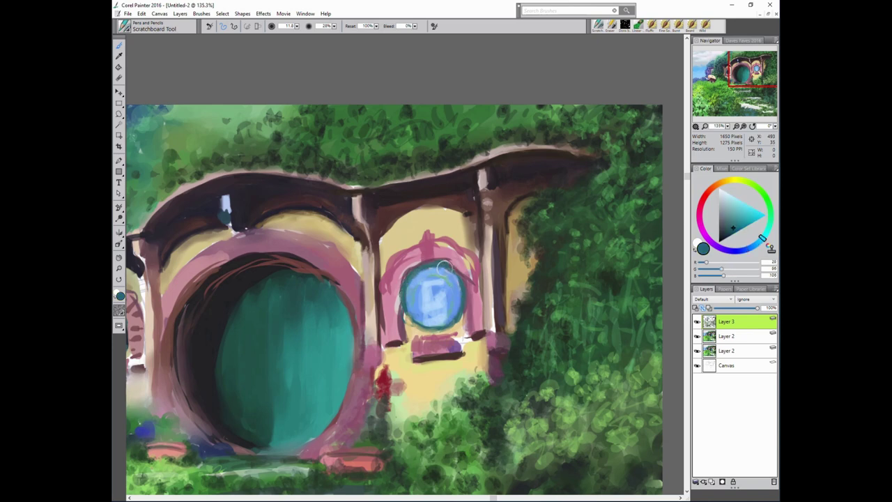
alt+click(458, 322)
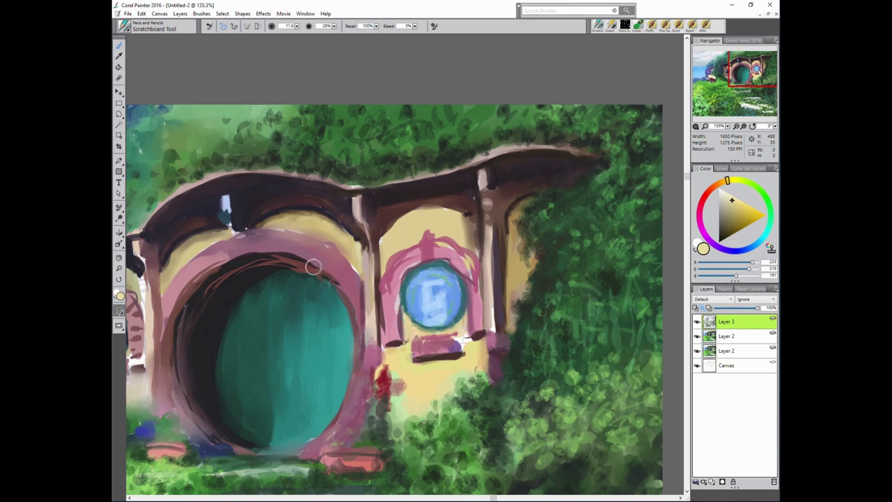
alt+click(420, 320)
alt+click(417, 341)
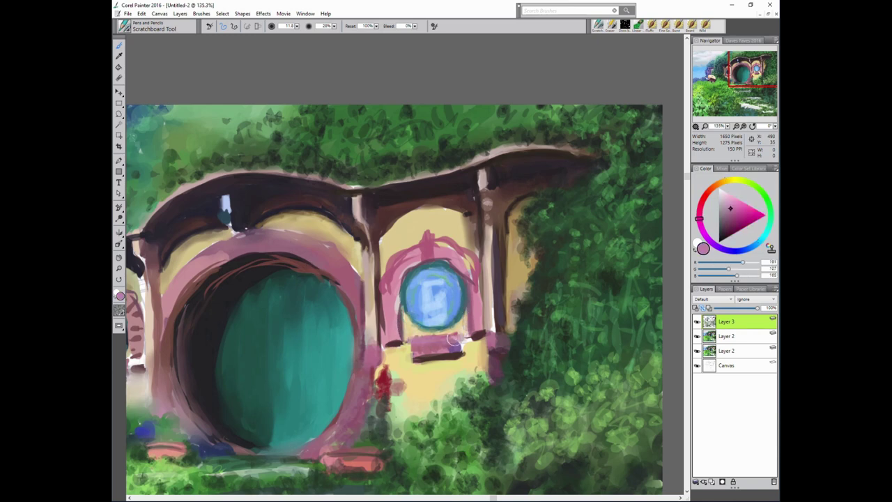
Darken the pink window sill and the left side of the window frame.
alt+click(227, 383)
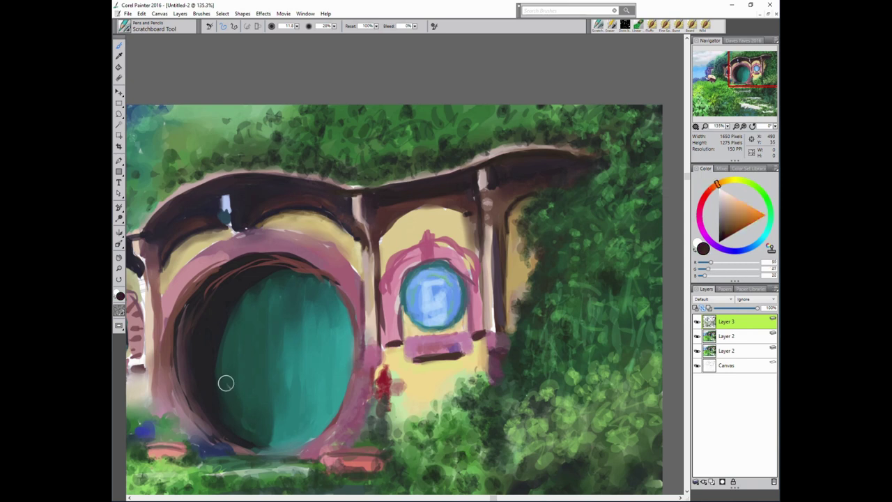
drag(408, 356, 475, 351)
alt+click(485, 314)
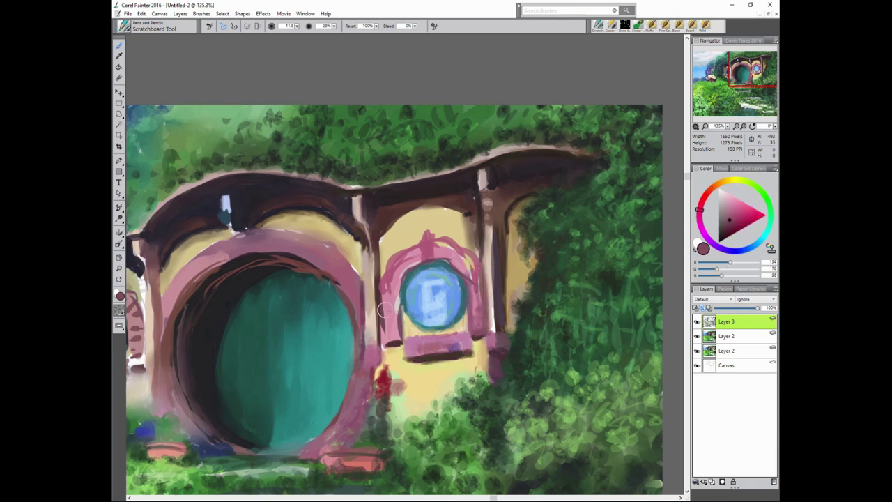
drag(383, 319, 393, 281)
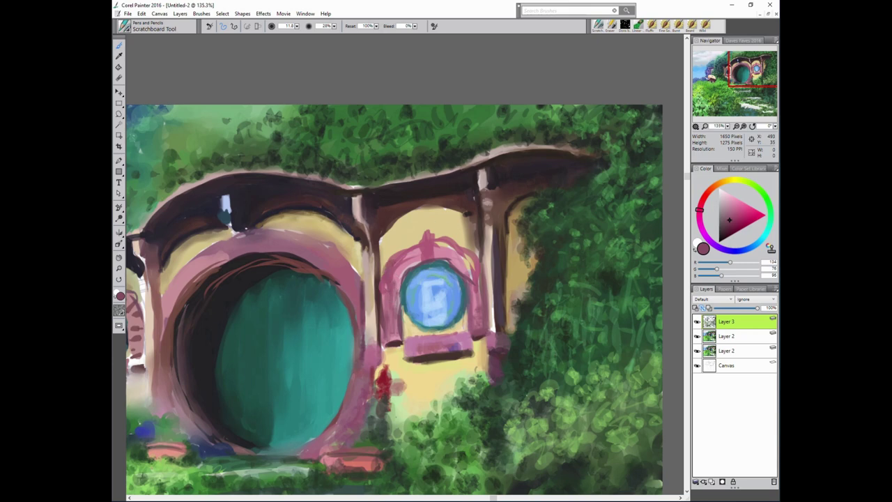
Shade the right edge of the pillar in very dark brown.
alt+click(379, 287)
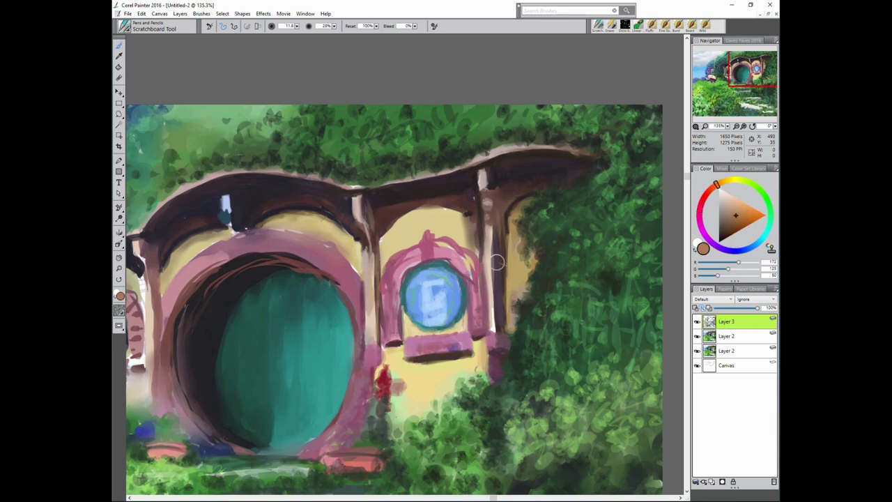
alt+click(358, 225)
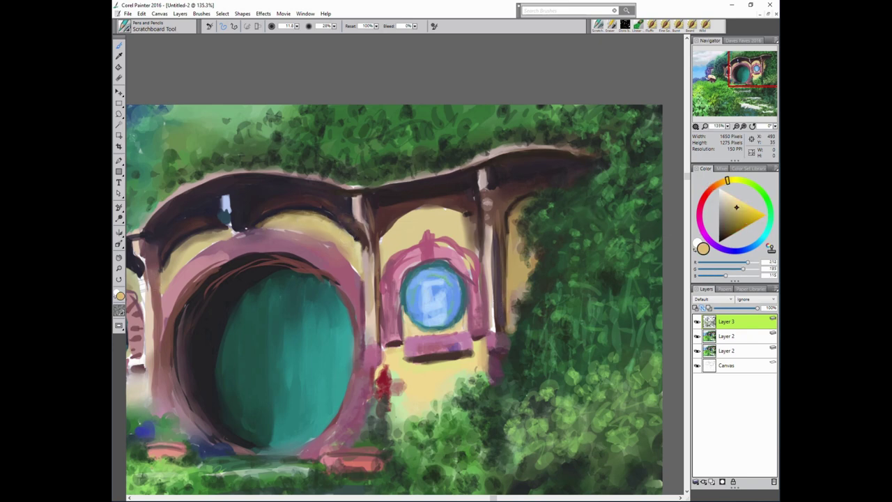
alt+click(423, 198)
alt+click(198, 211)
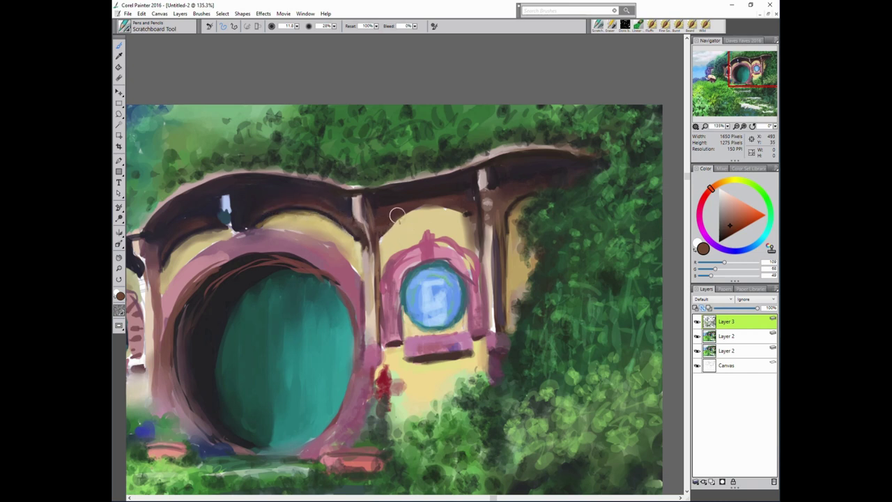
alt+click(380, 175)
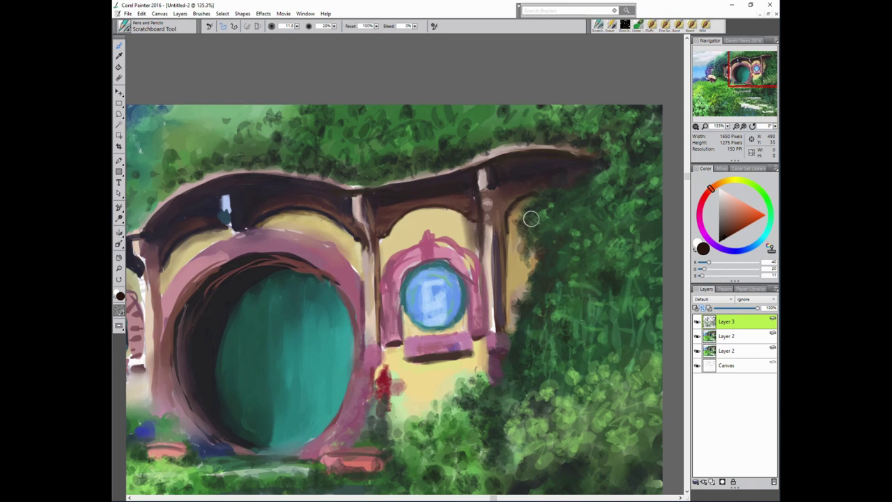
drag(503, 240, 506, 317)
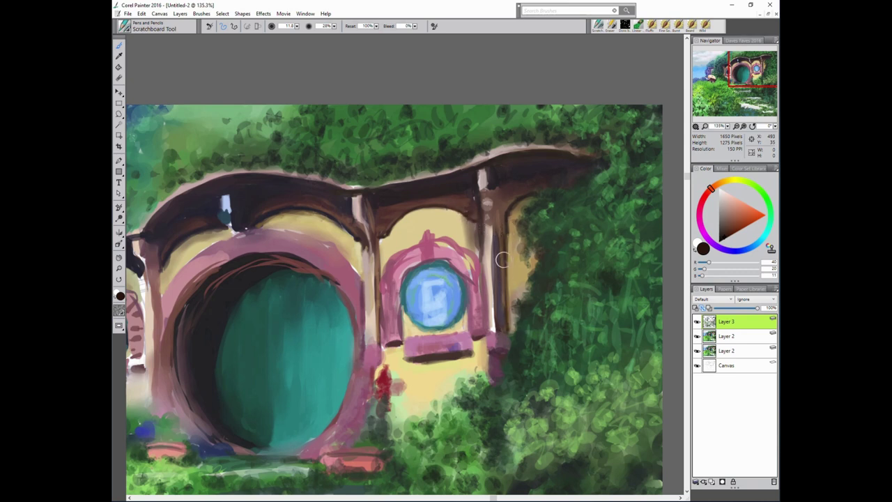
Paint a pink keystone stroke atop the round window's frame.
alt+click(595, 226)
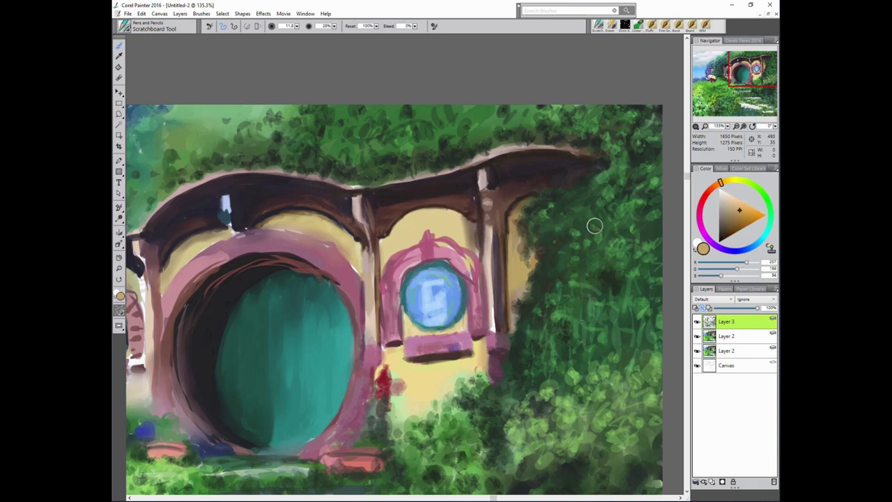
alt+click(469, 252)
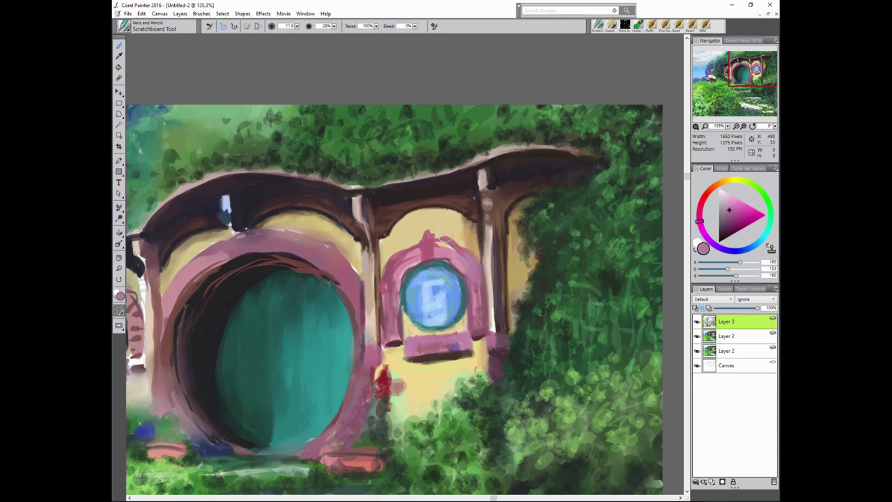
drag(437, 240, 427, 248)
alt+click(427, 237)
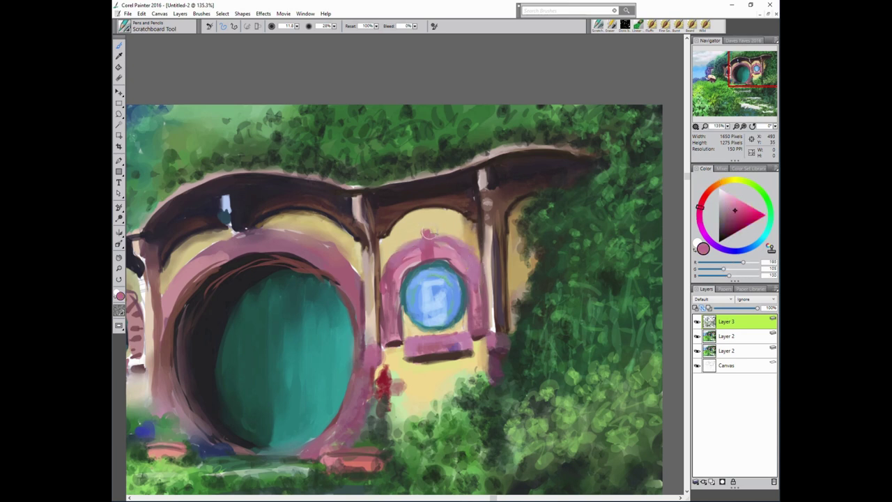
Paint tan strokes along the foliage edge beside the right pillar.
alt+click(268, 234)
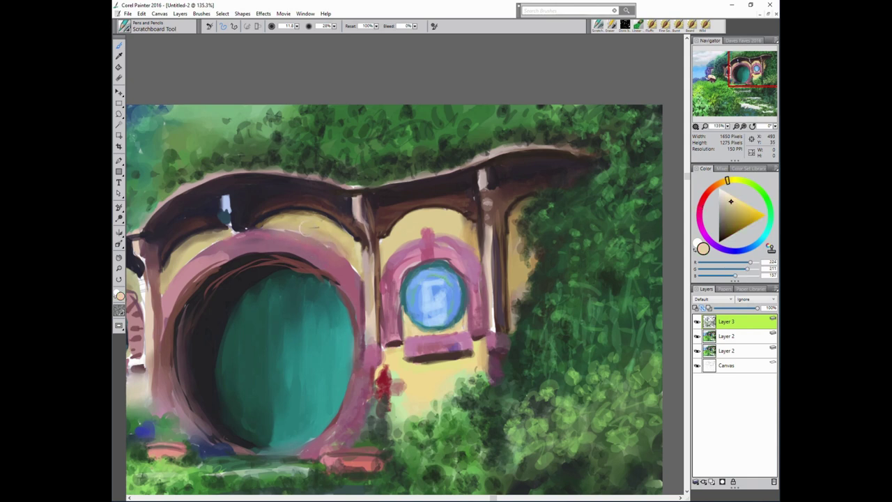
alt+click(462, 183)
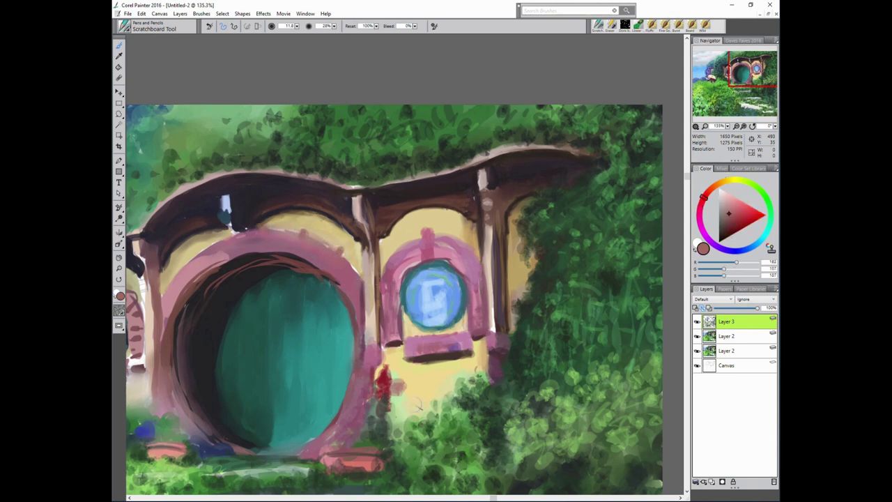
alt+click(519, 292)
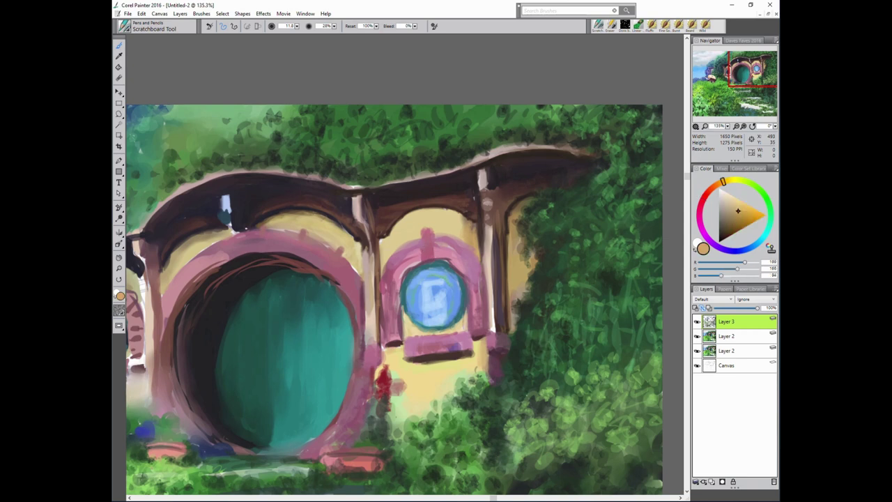
drag(525, 252, 529, 263)
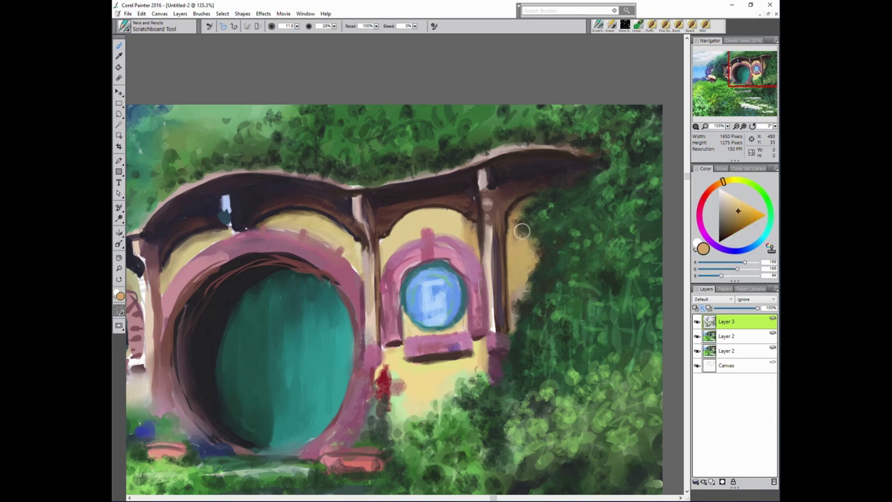
alt+click(506, 205)
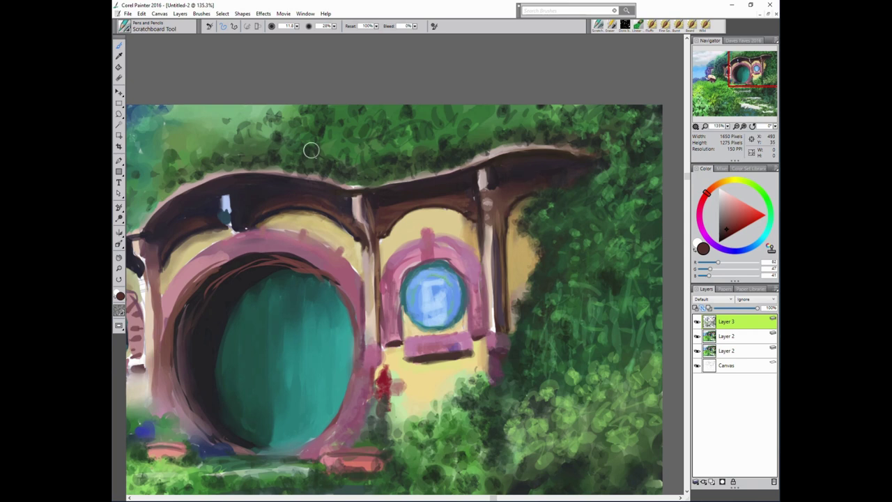
Sample pinkish tan, beam brown, sill pink, teal and wall tans from the painting.
alt+click(486, 181)
alt+click(282, 192)
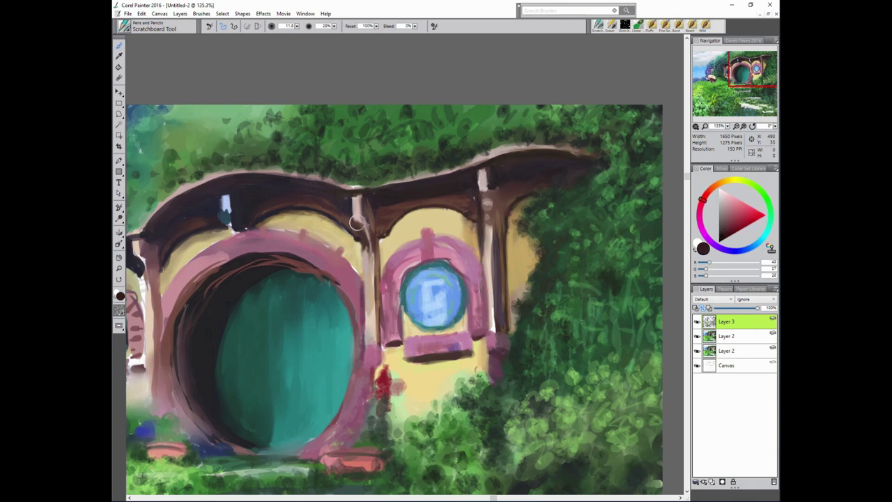
alt+click(361, 234)
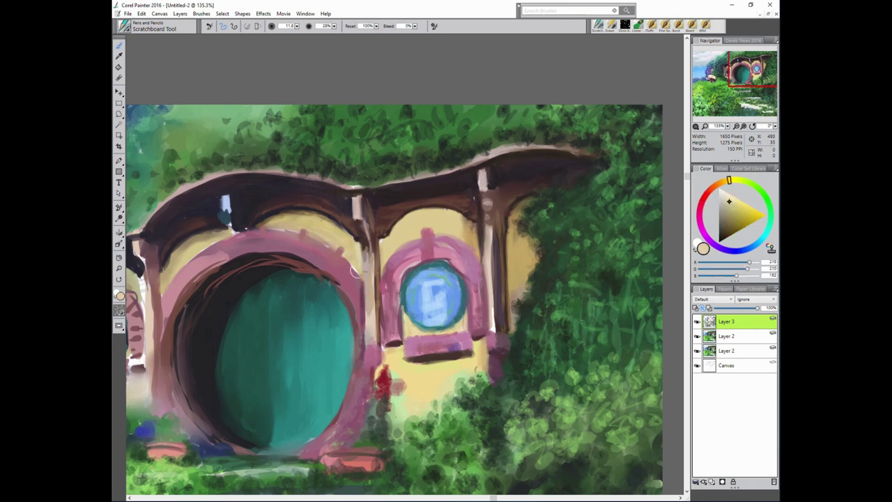
alt+click(446, 350)
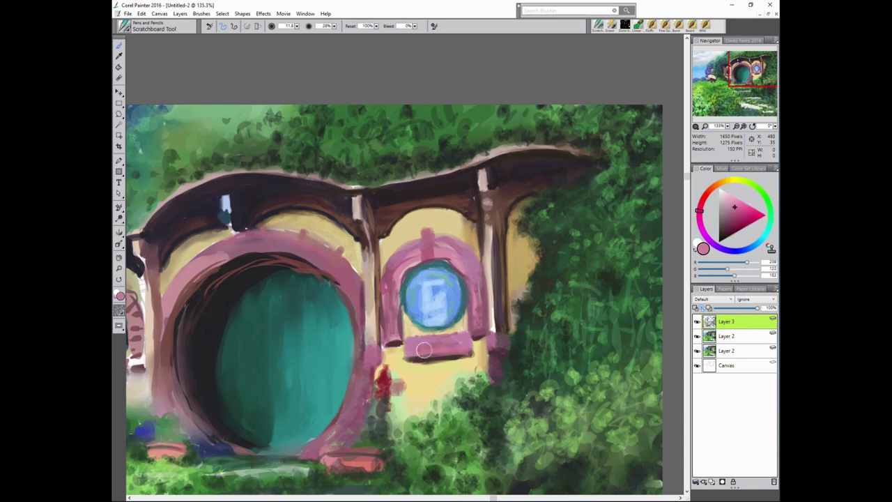
alt+click(412, 311)
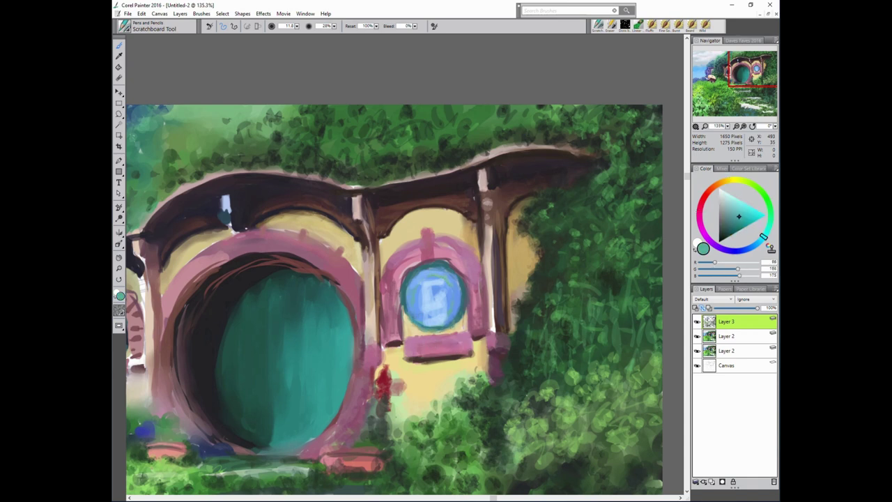
alt+click(385, 340)
alt+click(470, 329)
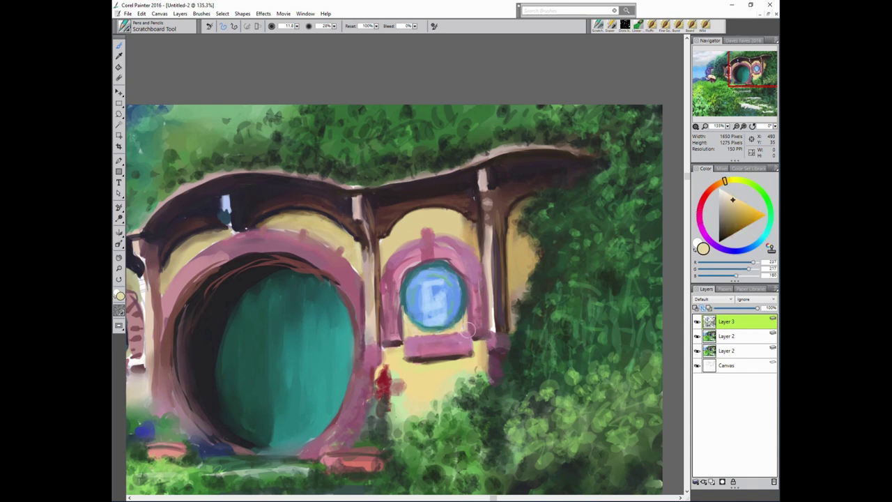
alt+click(466, 352)
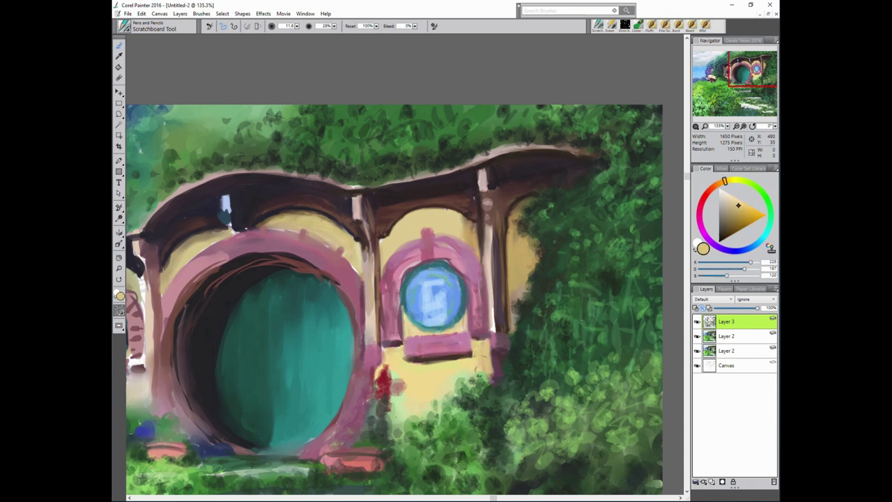
alt+click(542, 294)
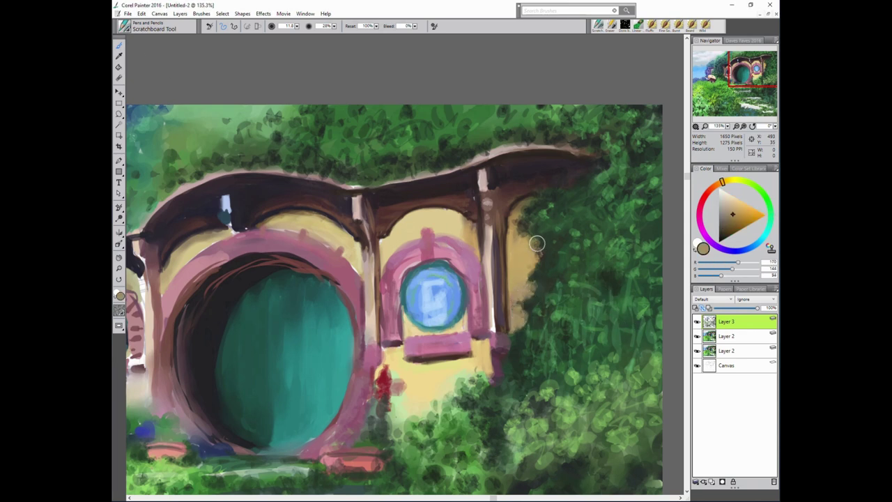
alt+click(509, 254)
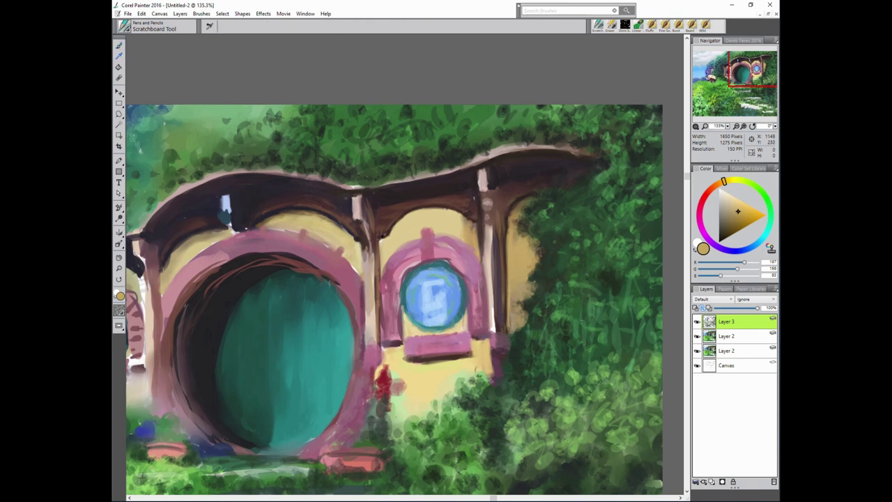
Paint muted pink-brown strokes and dabs on the pillar beside the window.
alt+click(487, 203)
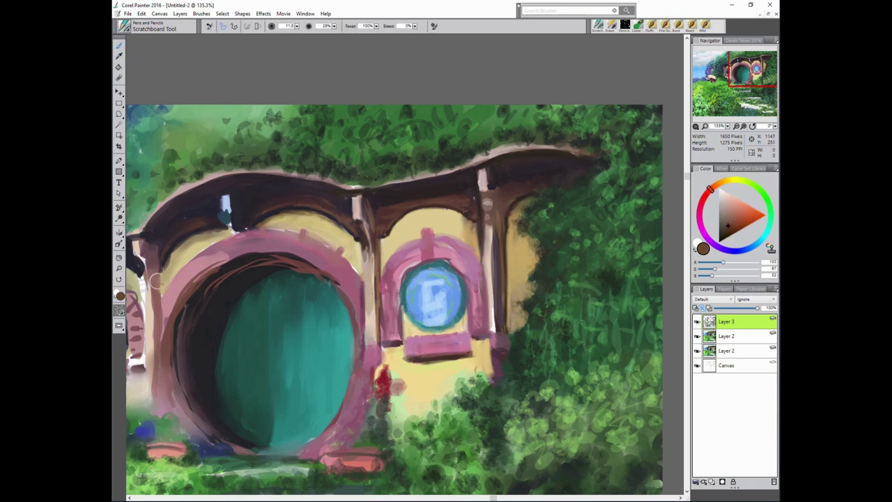
alt+click(235, 284)
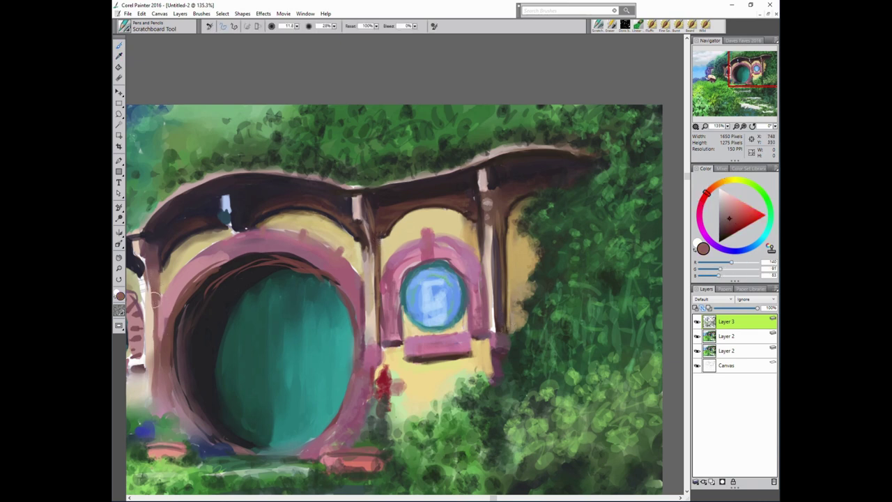
alt+click(376, 334)
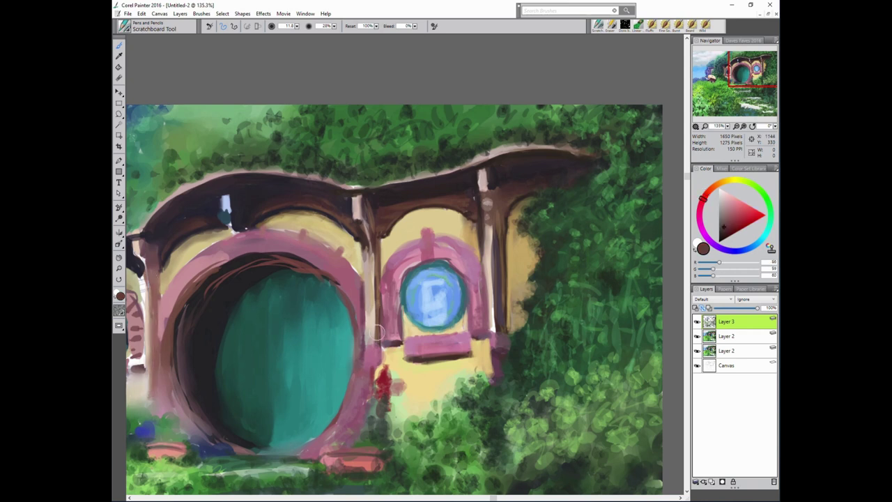
alt+click(403, 317)
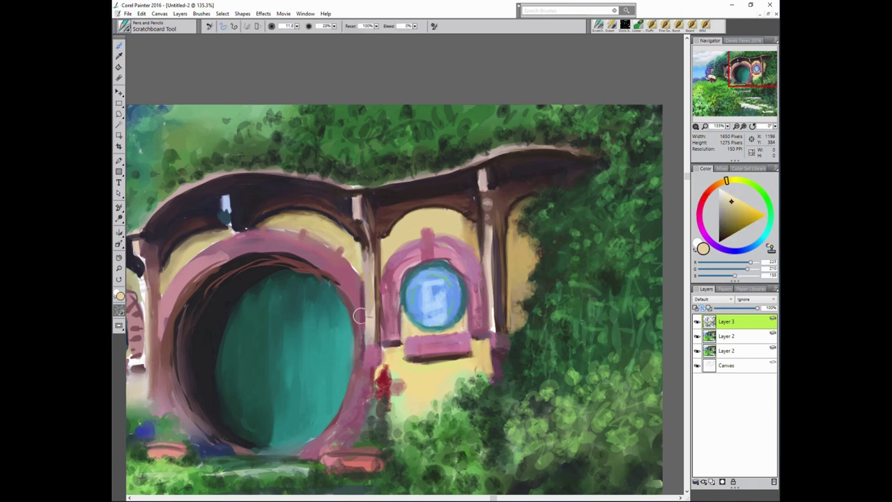
alt+click(501, 266)
drag(500, 281, 499, 328)
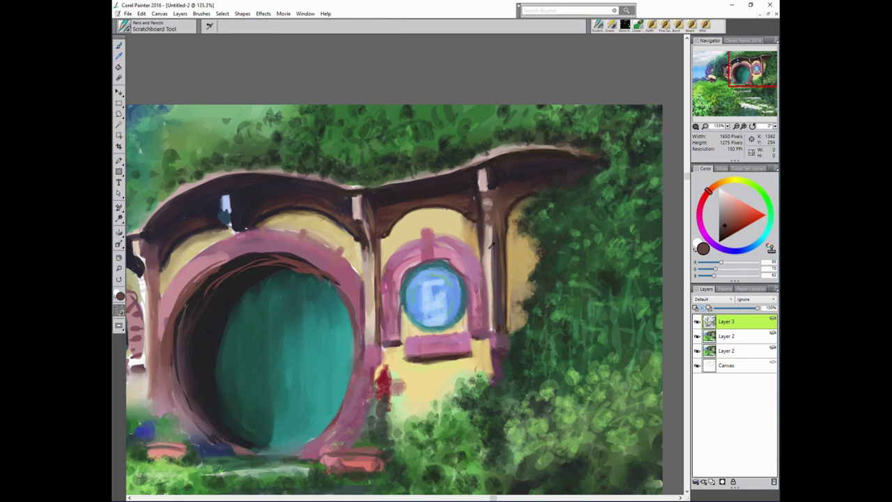
alt+click(487, 258)
Sample tan, near-black, cream and pale blue tones for the lantern.
alt+click(509, 267)
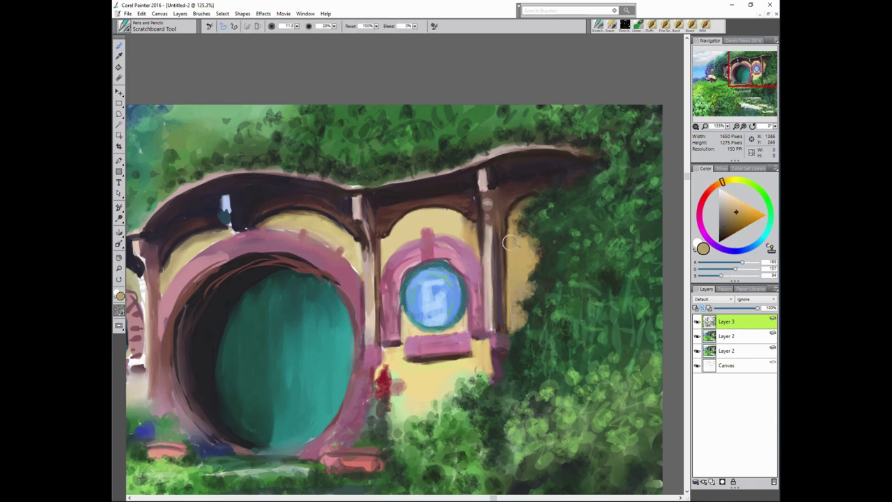
alt+click(507, 215)
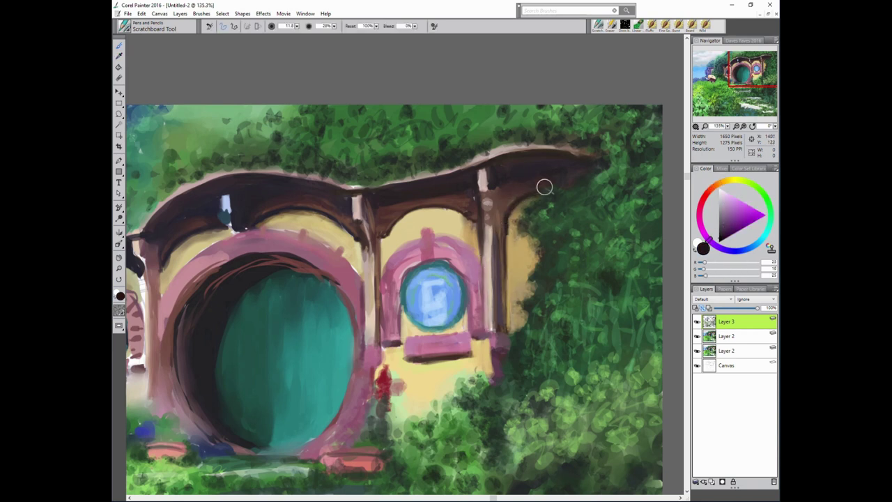
alt+click(517, 227)
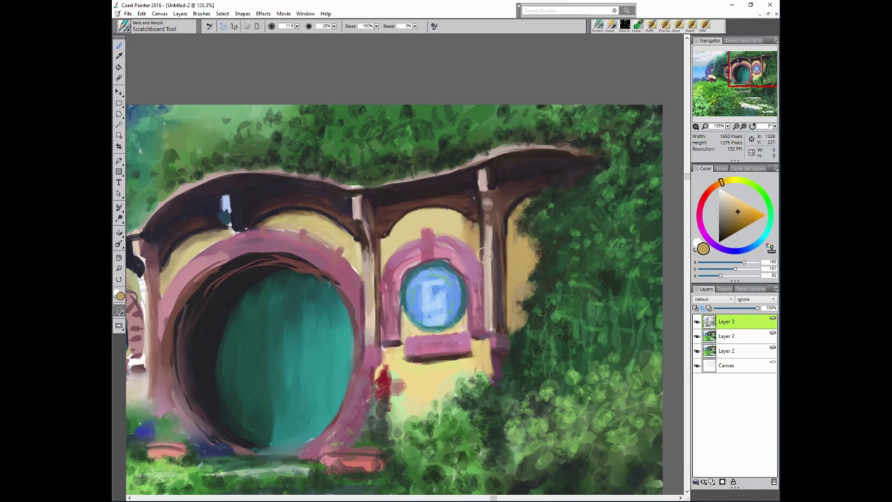
alt+click(371, 311)
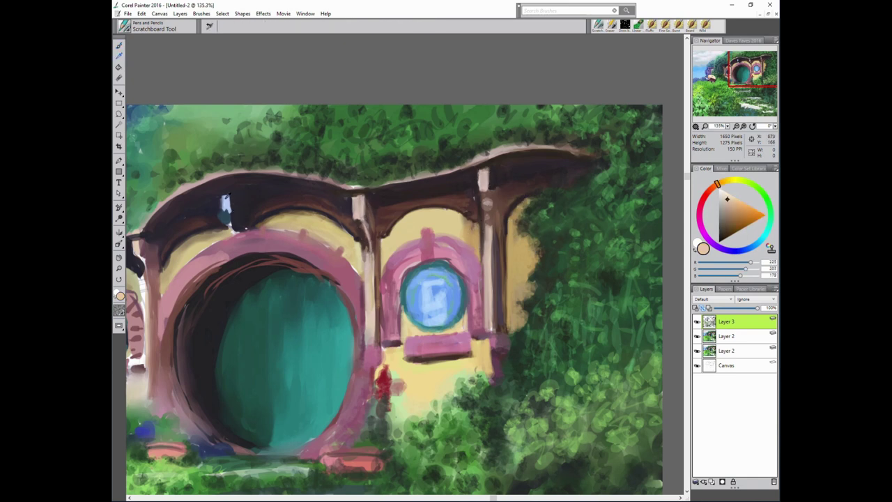
alt+click(223, 204)
alt+click(224, 213)
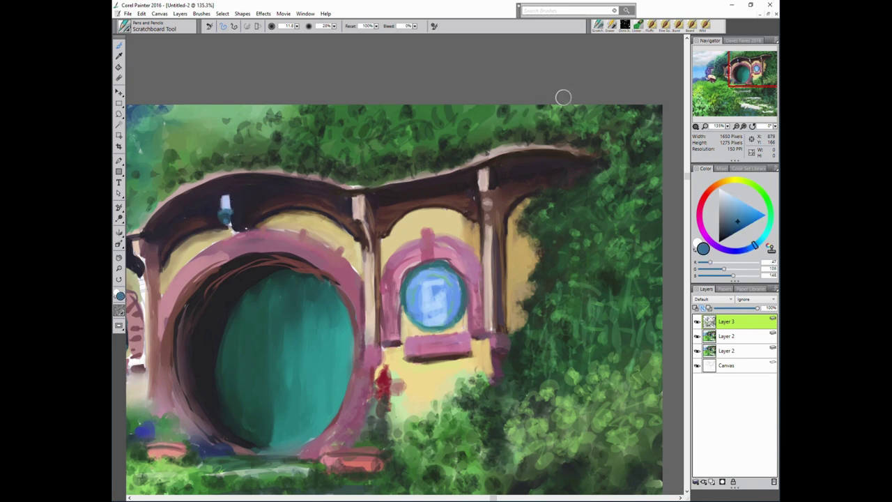
Darken the wood beside the lantern with near-black, then sample window-frame pinks, purple and tan.
alt+click(228, 214)
mouse_move(235, 193)
mouse_down()
mouse_move(223, 199)
mouse_move(235, 226)
mouse_up()
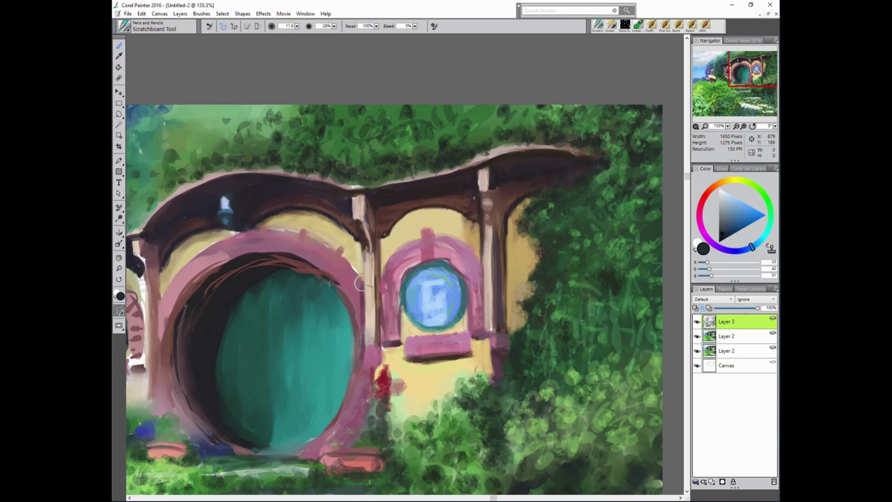
alt+click(401, 244)
alt+click(383, 293)
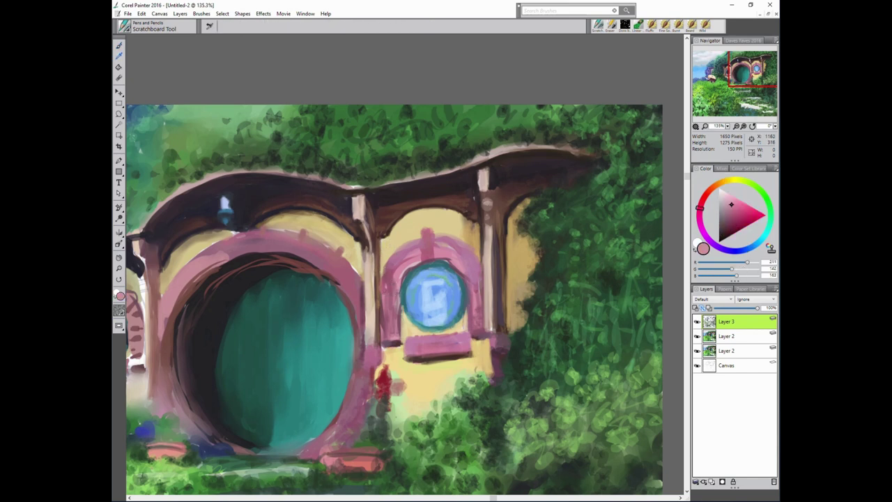
alt+click(403, 335)
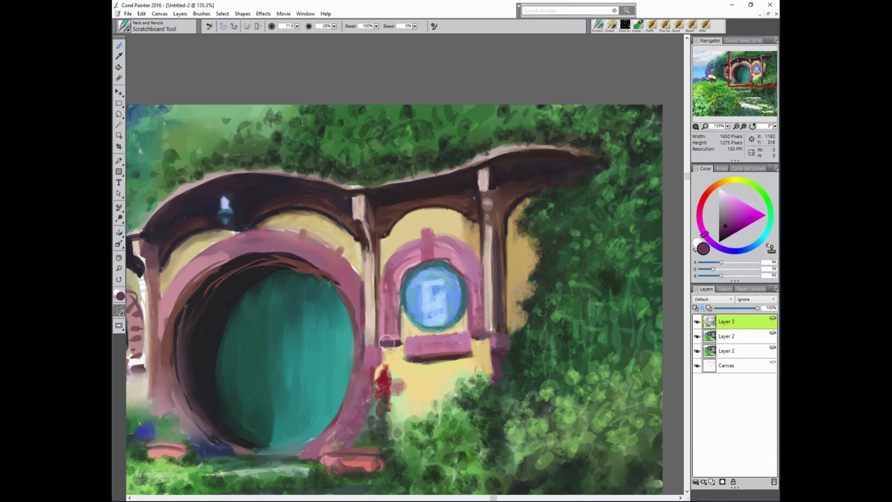
alt+click(469, 341)
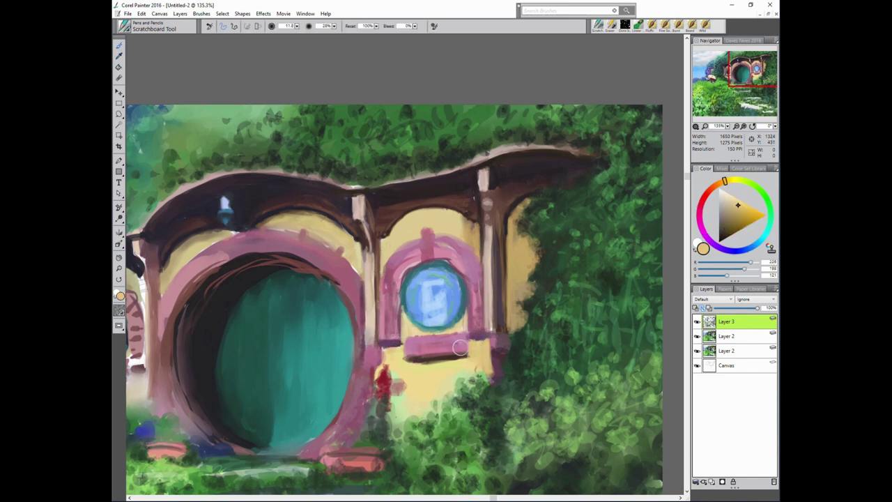
Sample mauve, yellow, dark pink and near-black tones from the sill, wall, frame and roof.
alt+click(460, 347)
alt+click(458, 335)
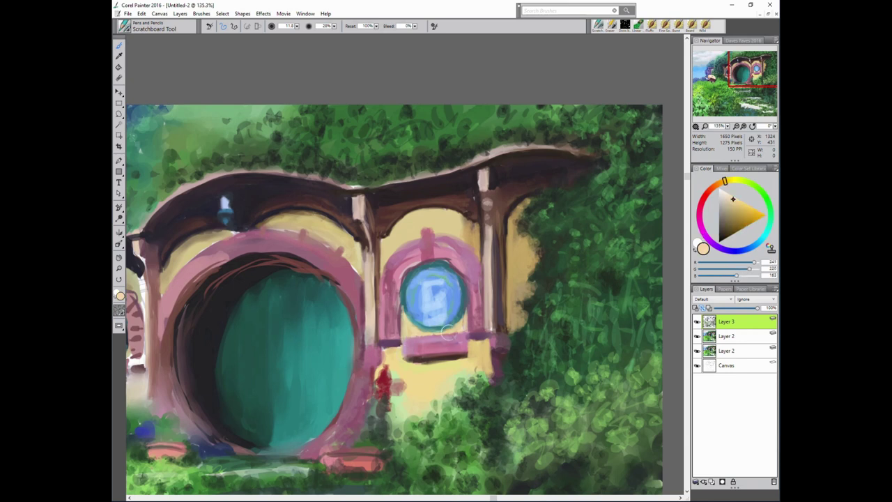
alt+click(474, 238)
alt+click(511, 260)
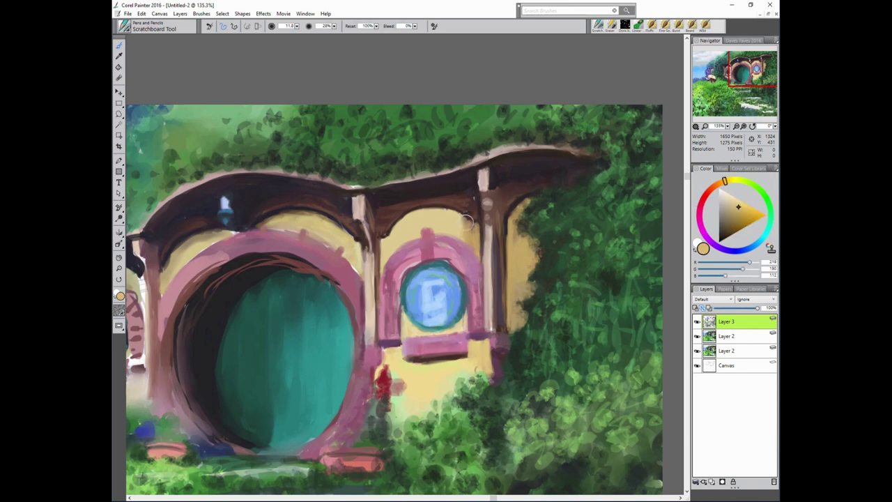
alt+click(478, 170)
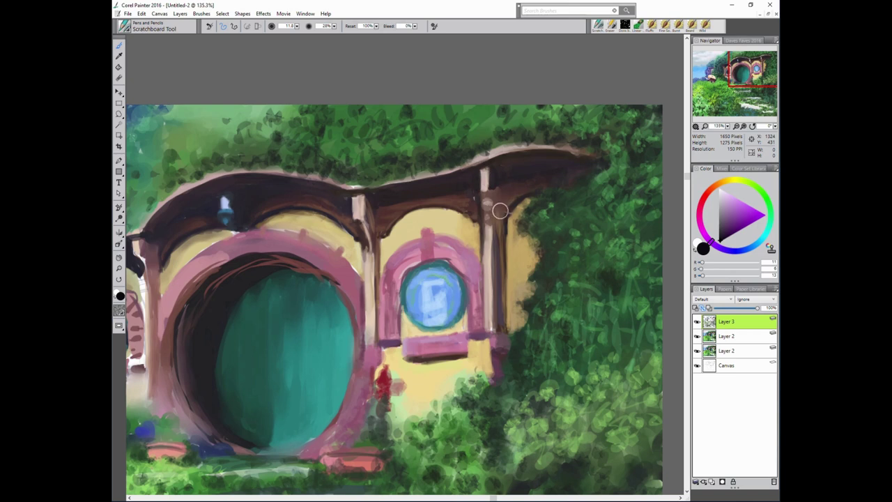
alt+click(380, 240)
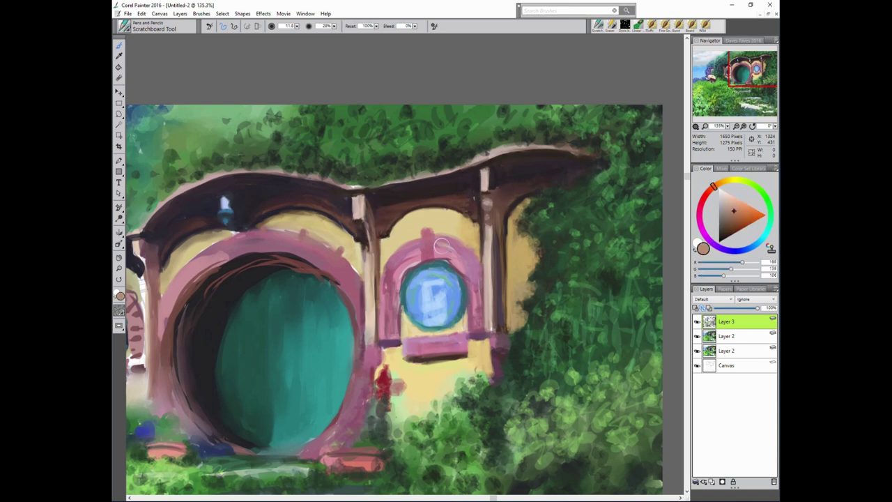
alt+click(377, 252)
alt+click(388, 232)
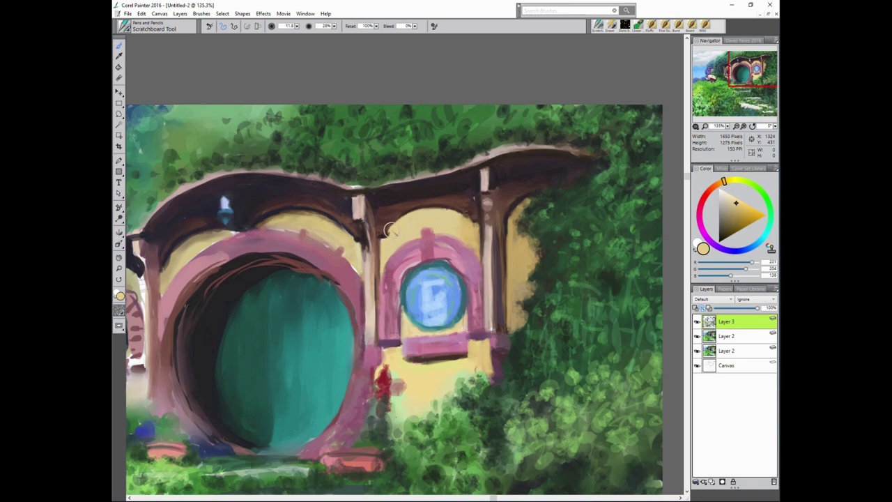
Try darker and lighter yellows, mid and dark browns, and near-black.
alt+click(356, 237)
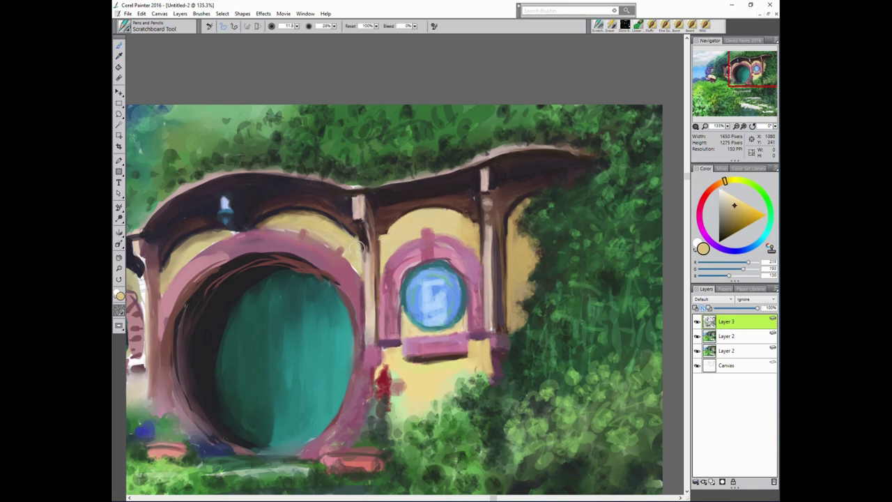
alt+click(389, 229)
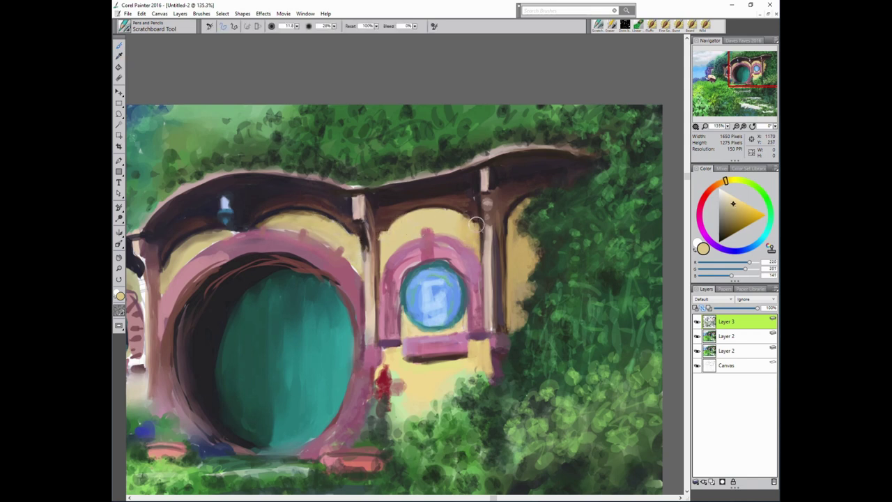
alt+click(521, 214)
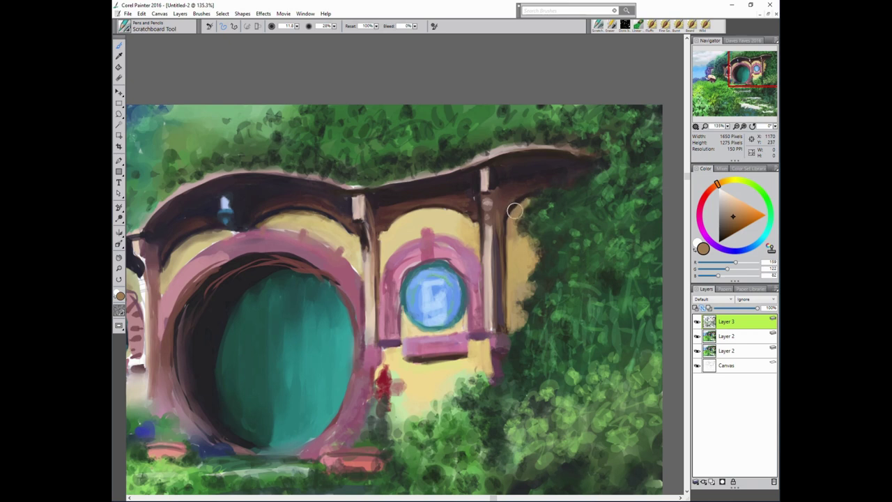
alt+click(522, 195)
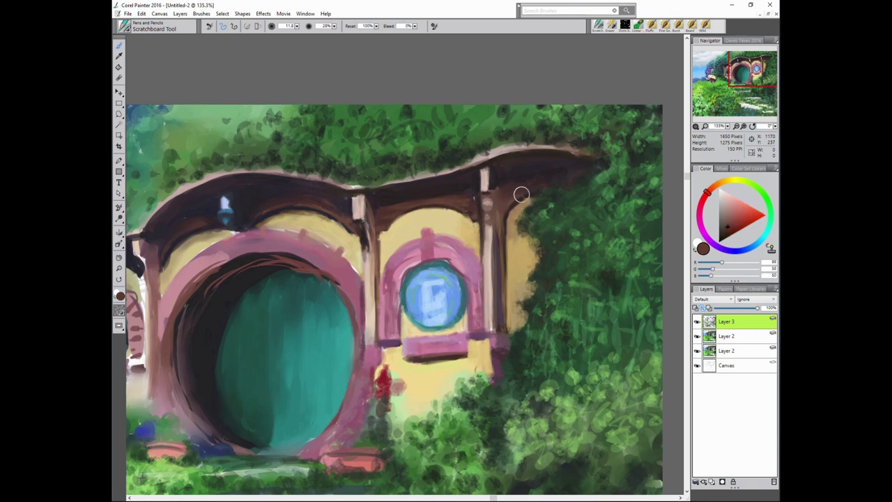
alt+click(455, 210)
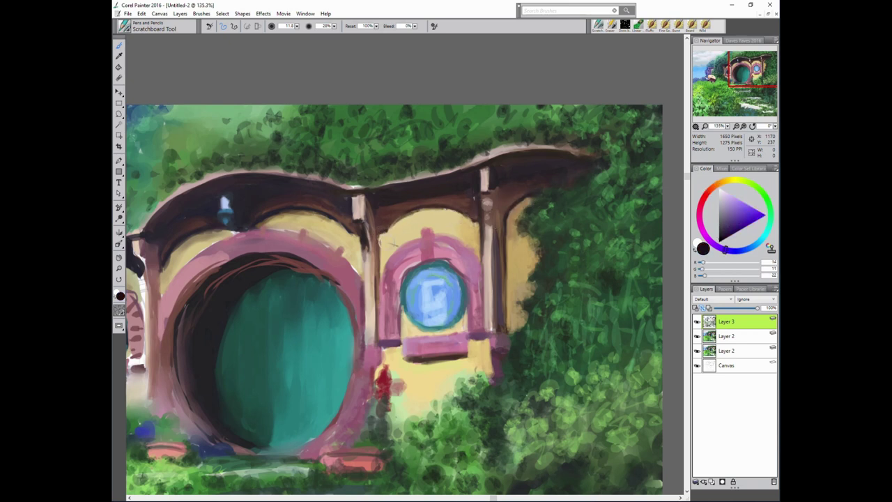
alt+click(530, 175)
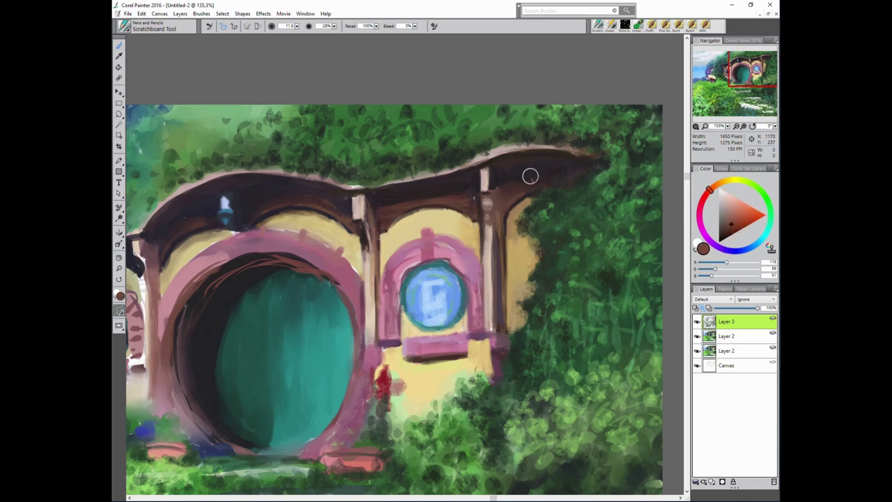
Stroke a near-black line along the top edge of the curved eave.
alt+click(370, 196)
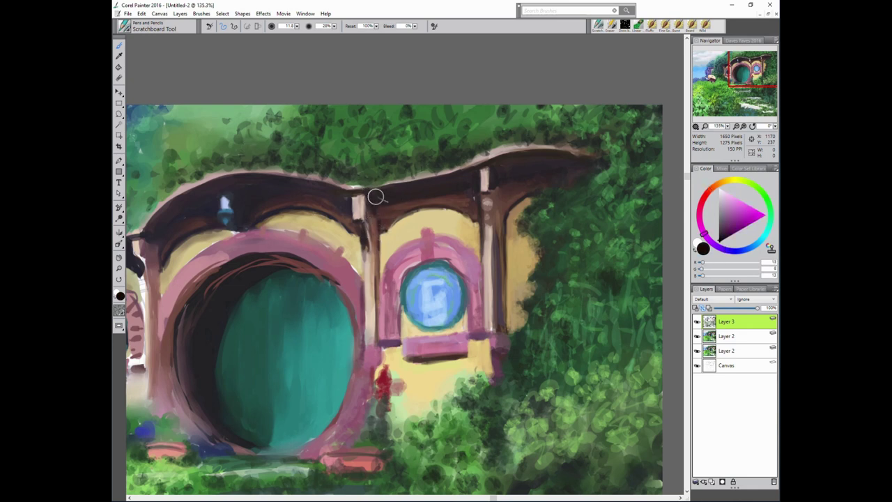
drag(348, 187, 249, 179)
alt+click(237, 165)
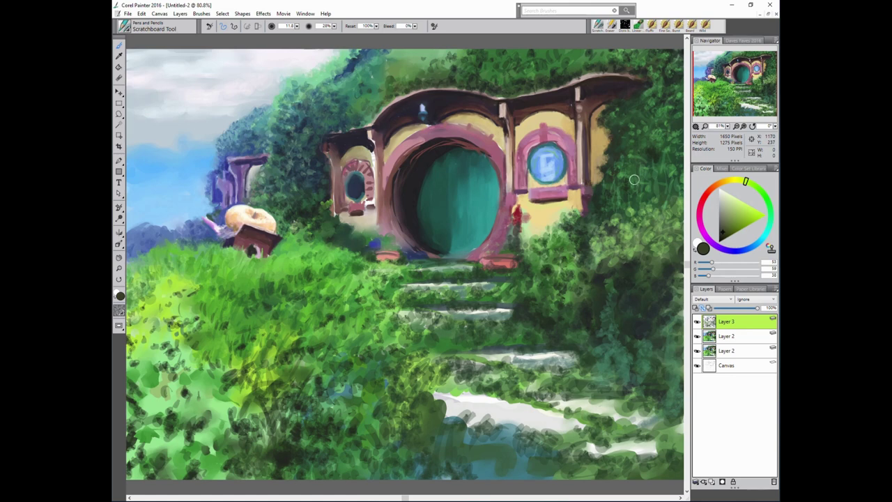
alt+click(345, 67)
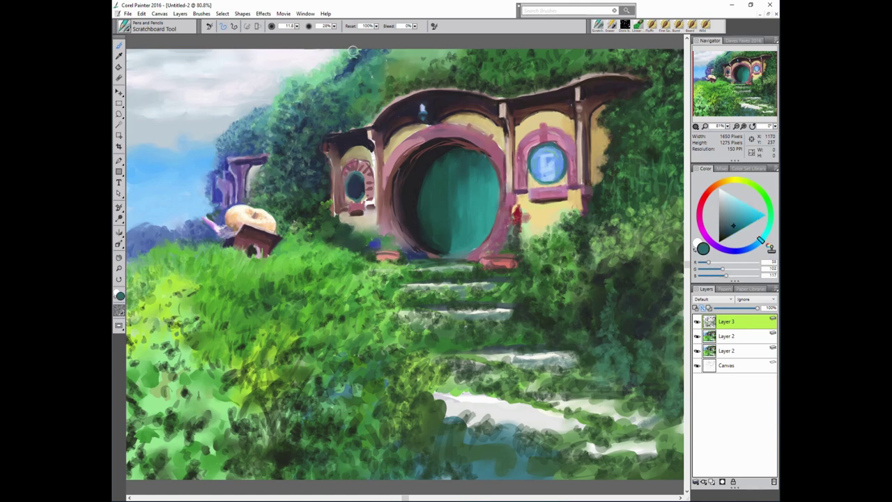
alt+click(390, 355)
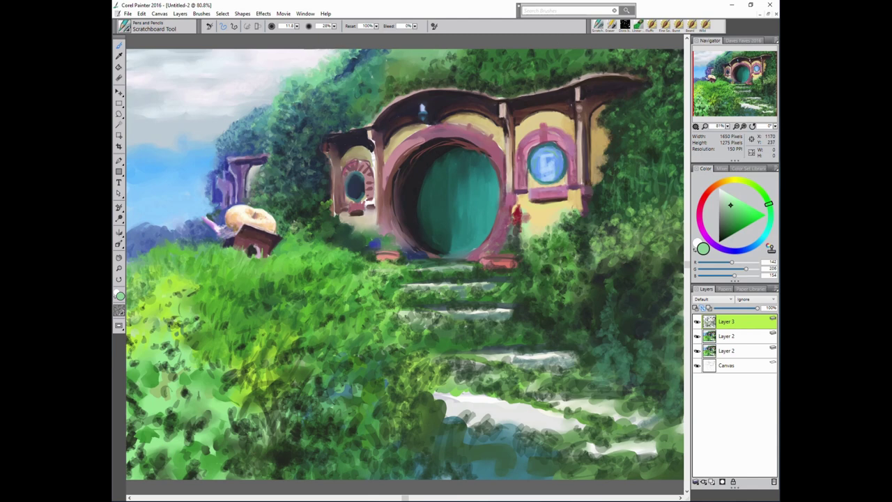
alt+click(453, 202)
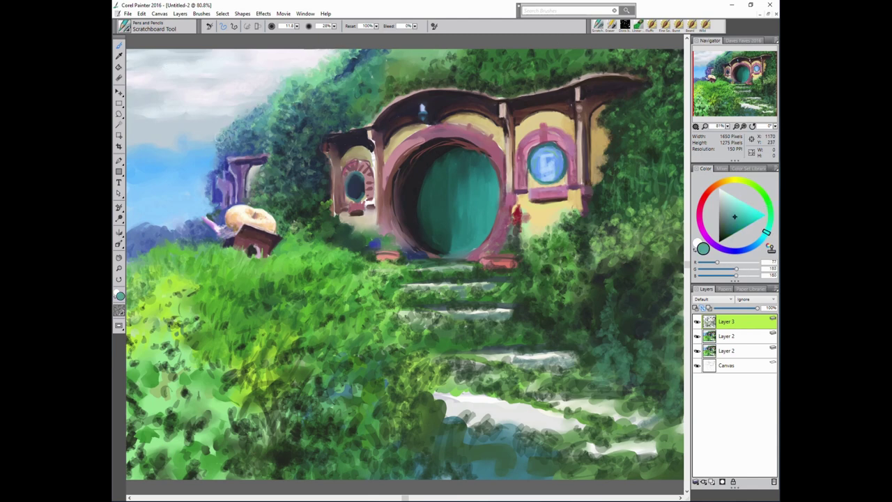
alt+click(335, 197)
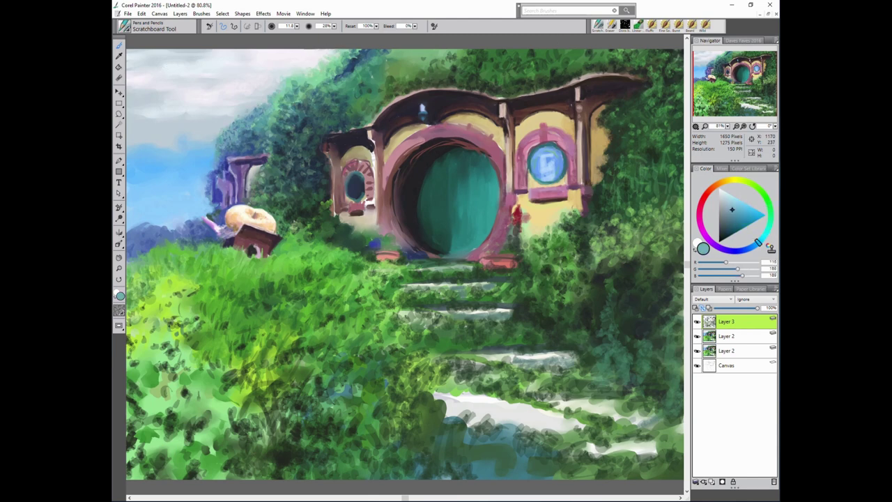
alt+click(220, 166)
alt+click(221, 166)
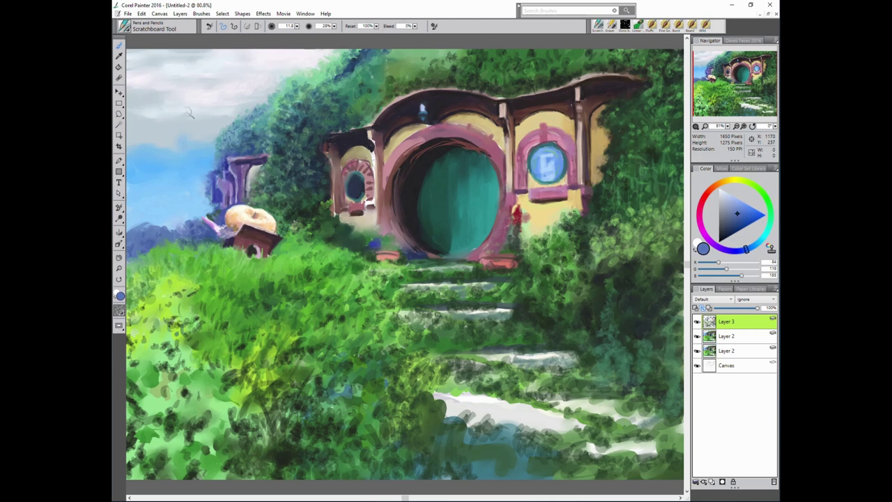
alt+click(206, 188)
alt+click(247, 151)
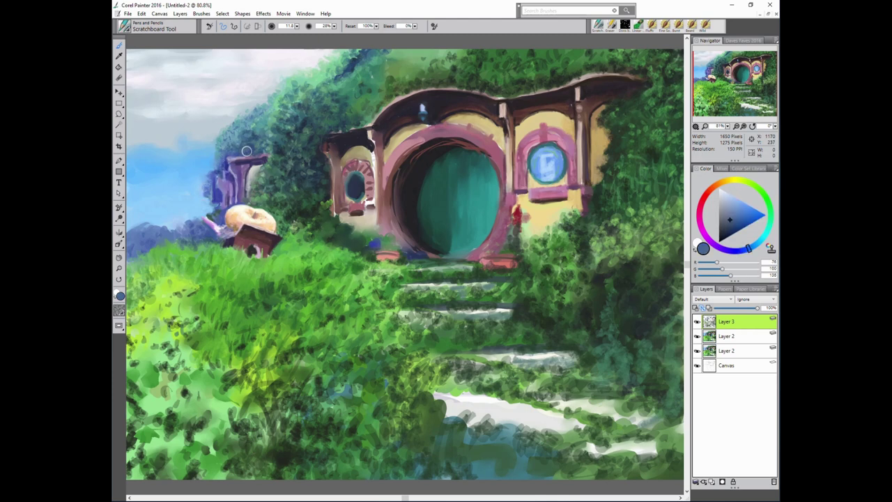
alt+click(187, 200)
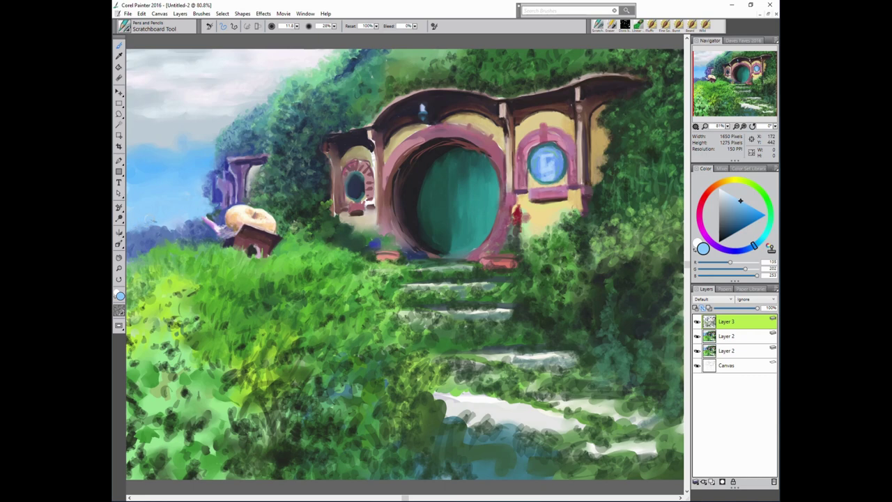
drag(235, 236, 250, 237)
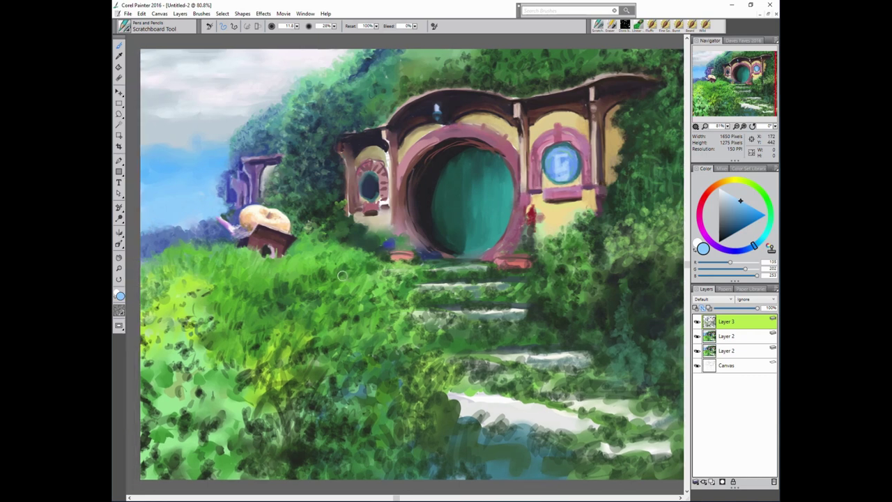
alt+click(234, 223)
click(734, 225)
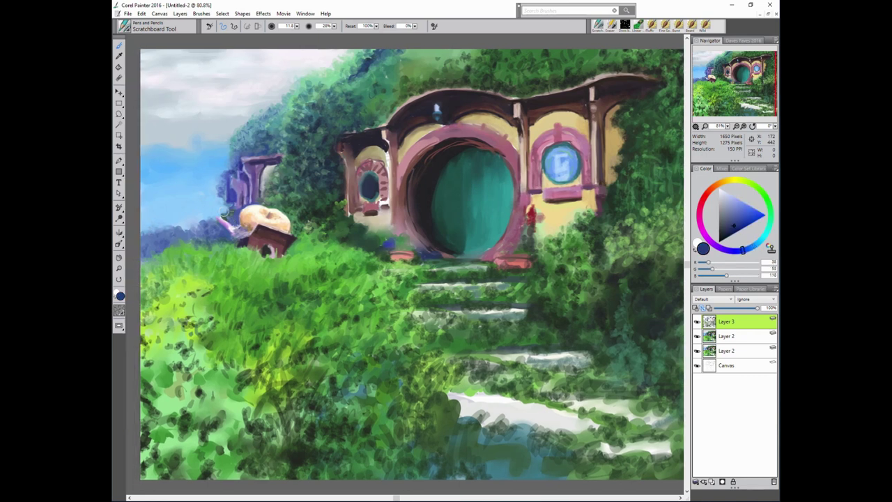
alt+click(233, 197)
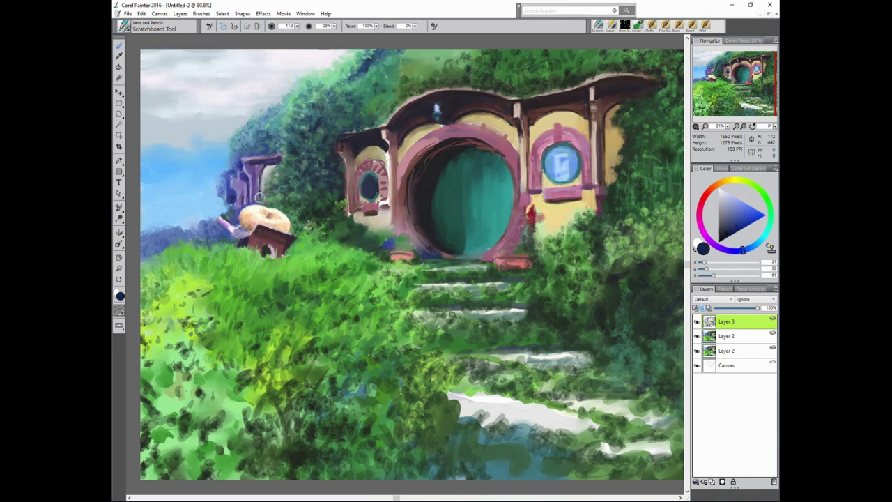
alt+click(256, 198)
alt+click(253, 184)
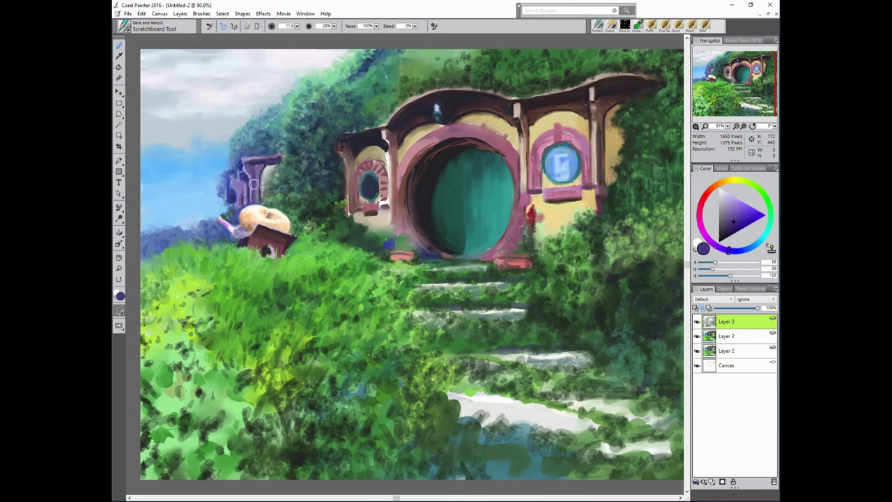
alt+click(242, 161)
alt+click(292, 183)
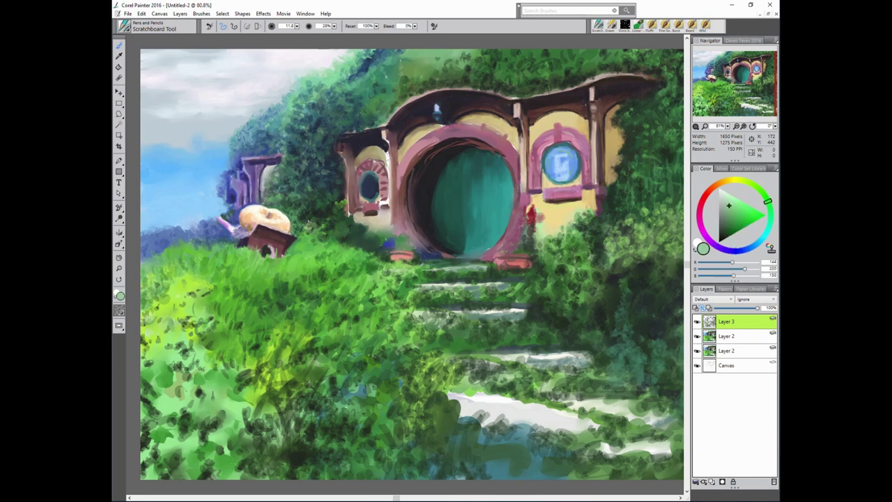
alt+click(293, 194)
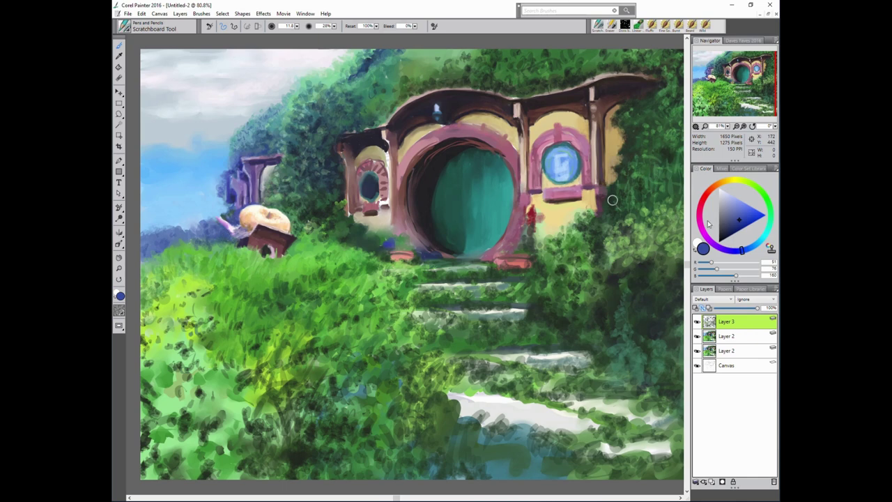
alt+click(219, 224)
alt+click(219, 229)
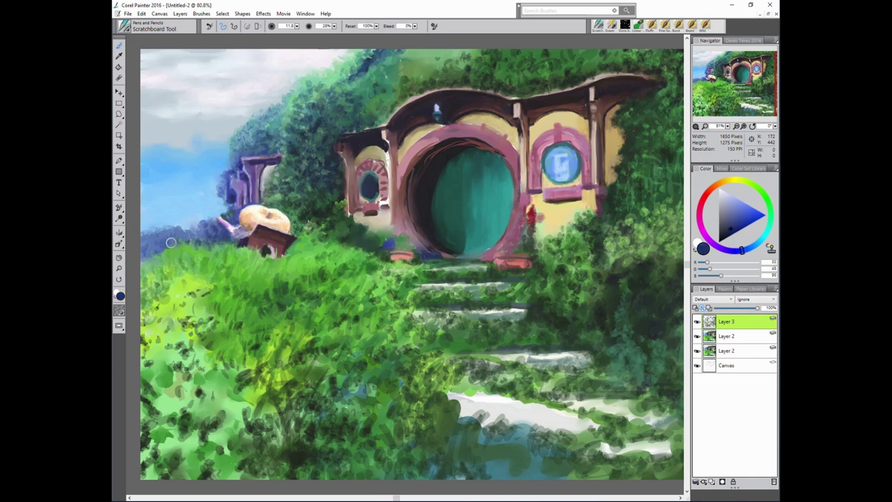
drag(747, 105, 749, 105)
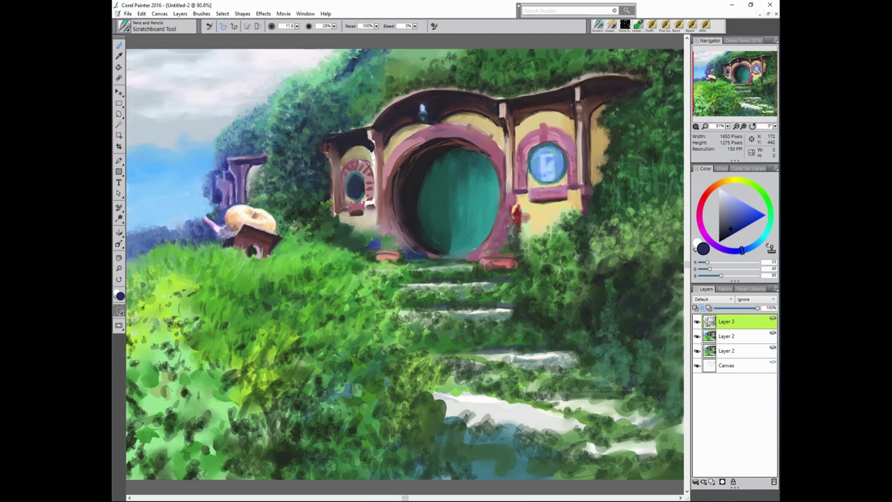
Add near-black teal marks to the foliage left of the house, then mix darker teals.
alt+click(285, 208)
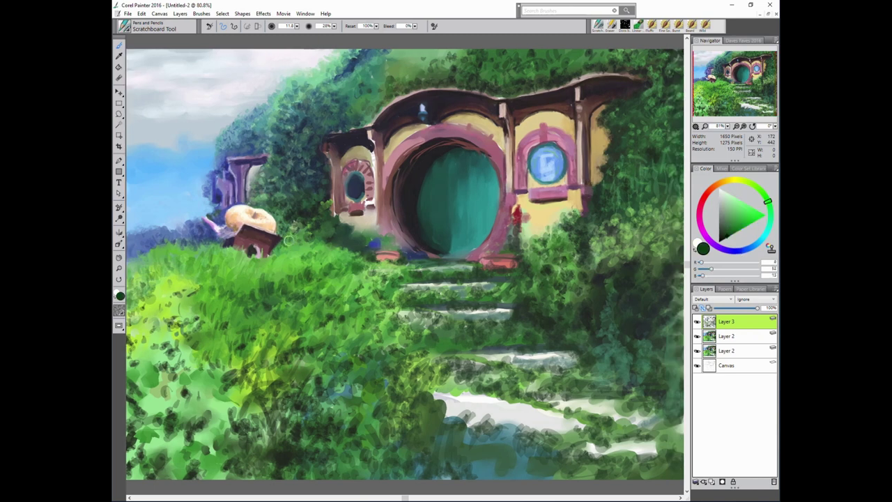
alt+click(327, 188)
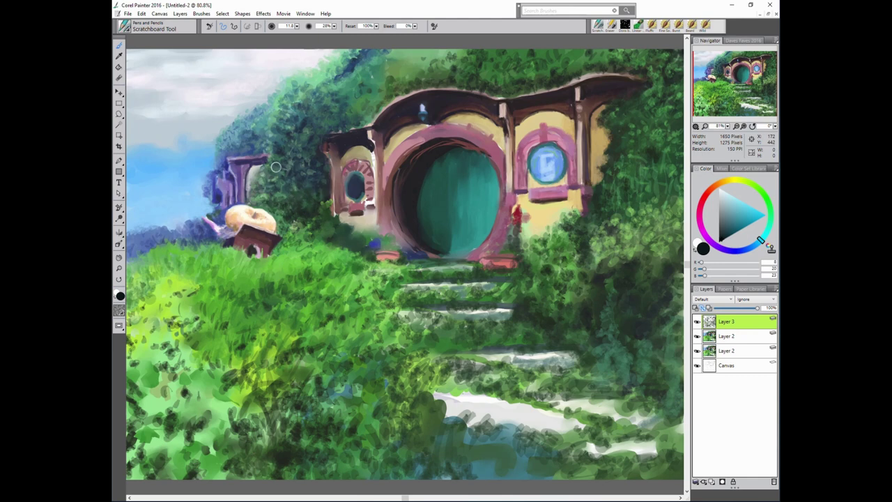
drag(307, 138, 286, 94)
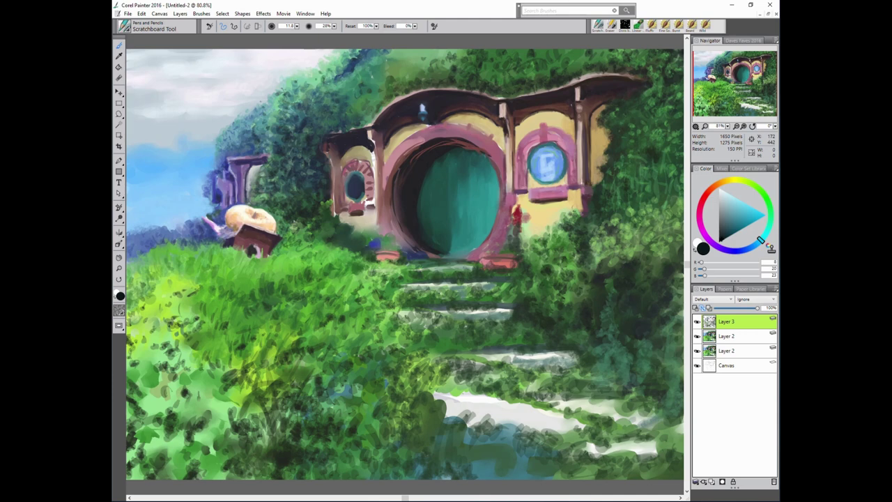
alt+click(434, 81)
mouse_move(770, 208)
mouse_down()
mouse_move(766, 233)
mouse_move(749, 247)
mouse_up()
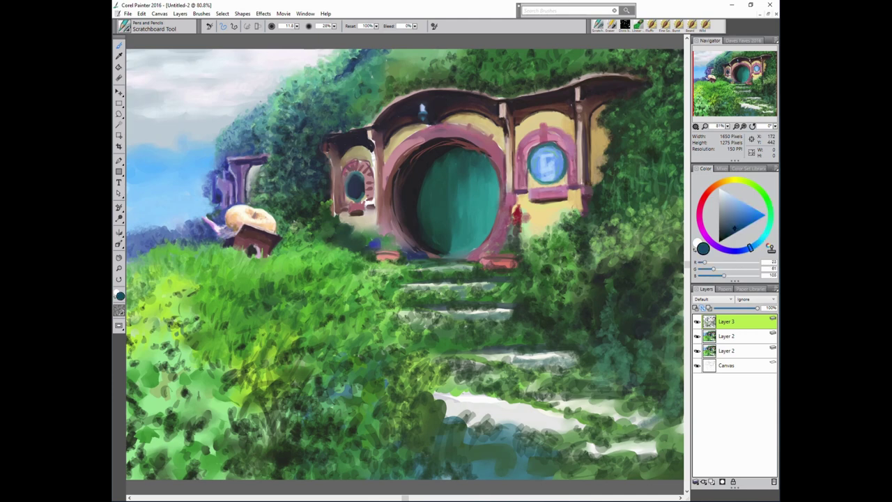
alt+click(320, 117)
alt+click(368, 105)
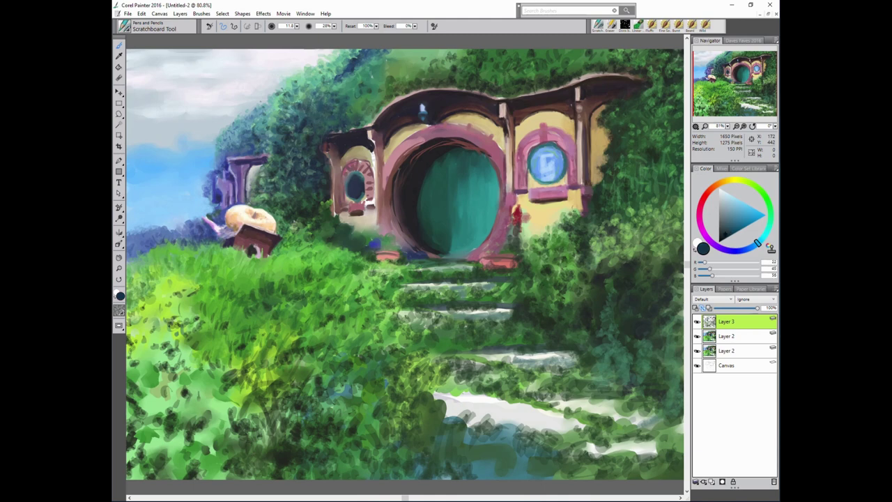
Pick mid, dark and olive greens plus a blue shading tone for the hilltop.
alt+click(314, 102)
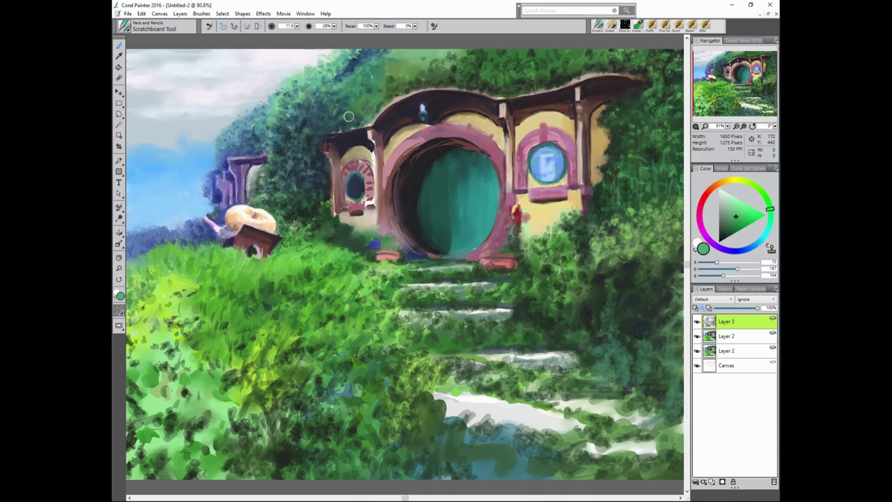
alt+click(363, 85)
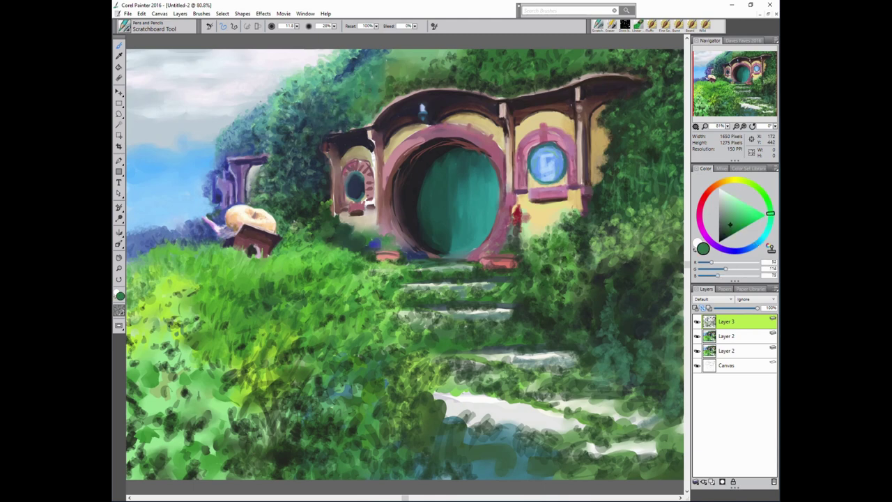
alt+click(368, 80)
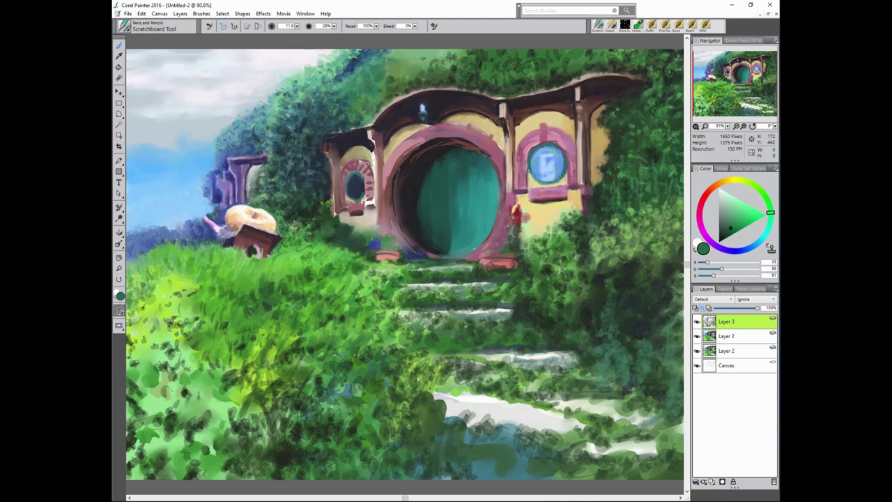
alt+click(469, 86)
alt+click(404, 106)
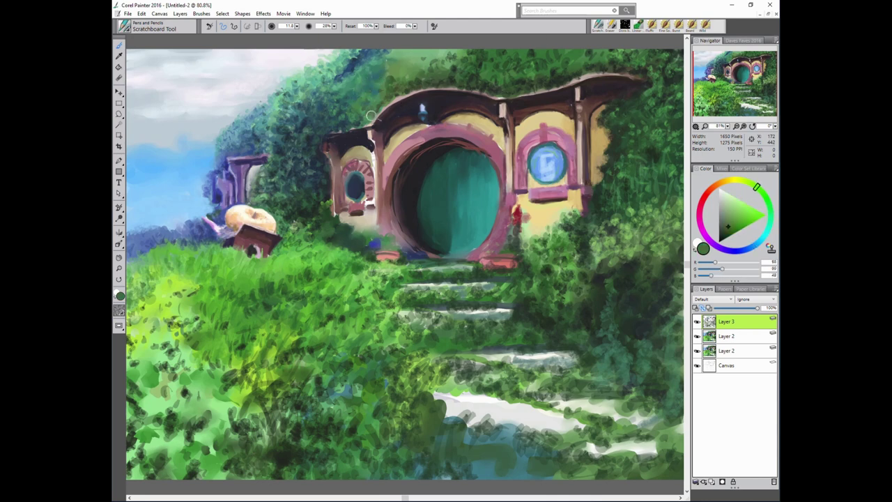
alt+click(372, 114)
alt+click(370, 115)
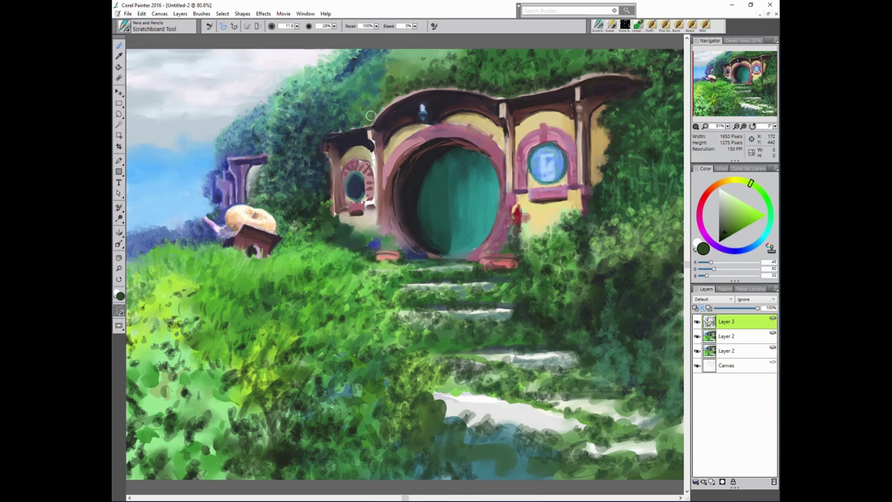
Resize the brush and sample mid to near-black hilltop greens for leaf strokes.
drag(372, 94, 383, 87)
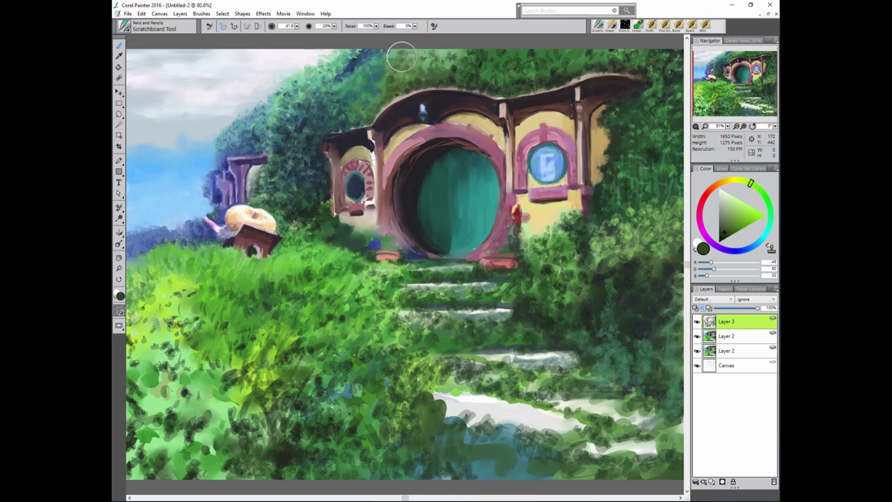
alt+click(406, 66)
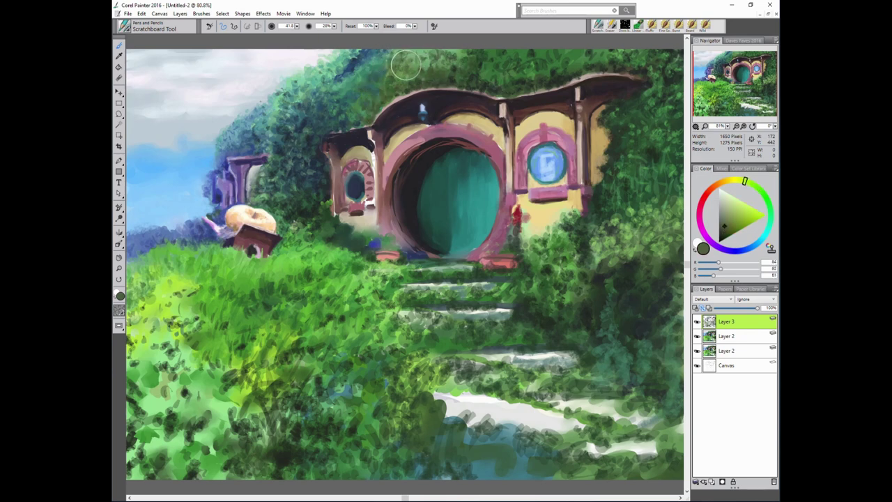
alt+click(448, 80)
drag(448, 79, 434, 72)
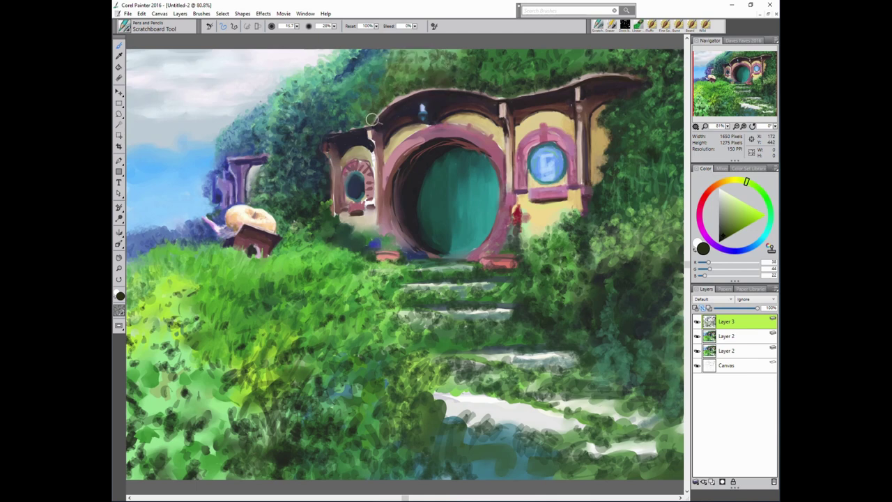
alt+click(450, 62)
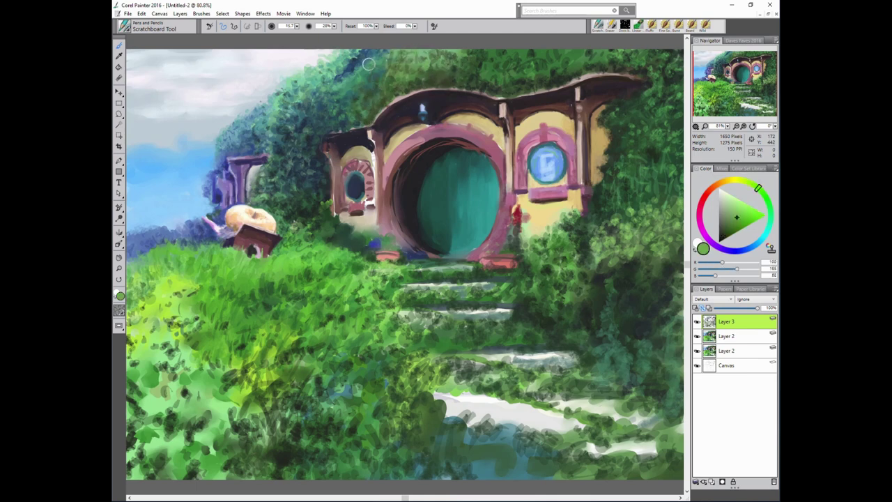
alt+click(489, 51)
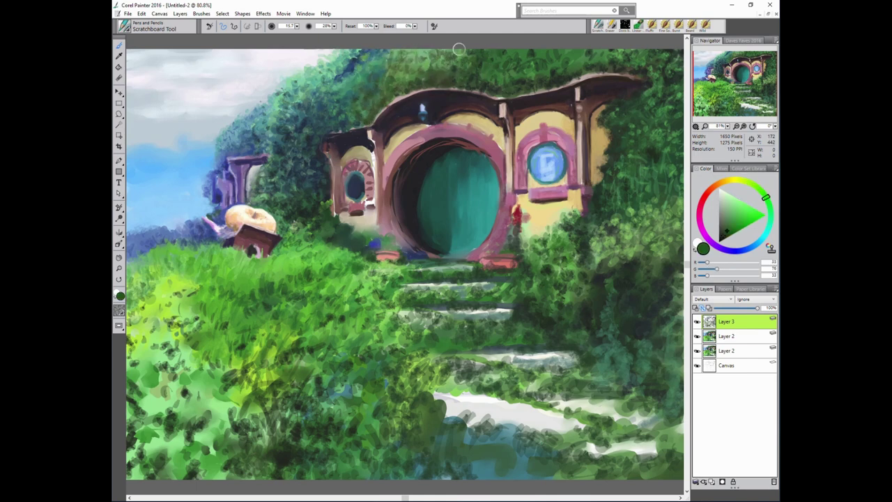
alt+click(536, 86)
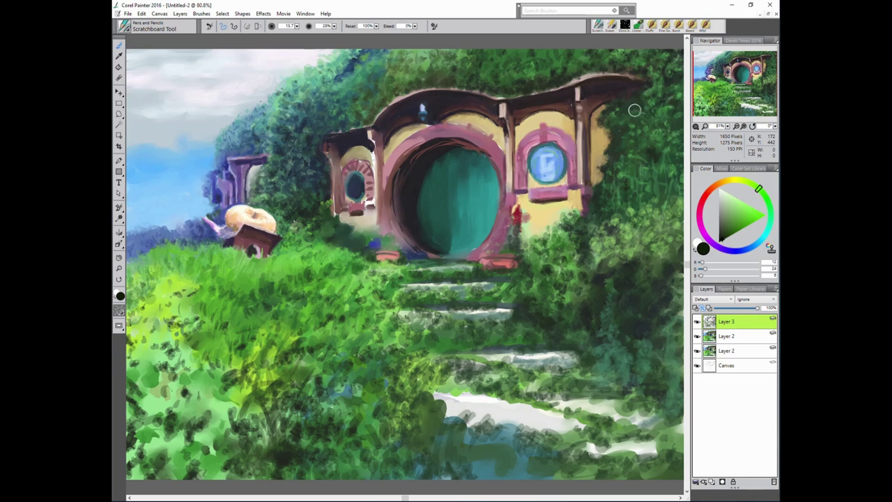
Paint light pink highlights on the round door's upper-left frame.
alt+click(409, 158)
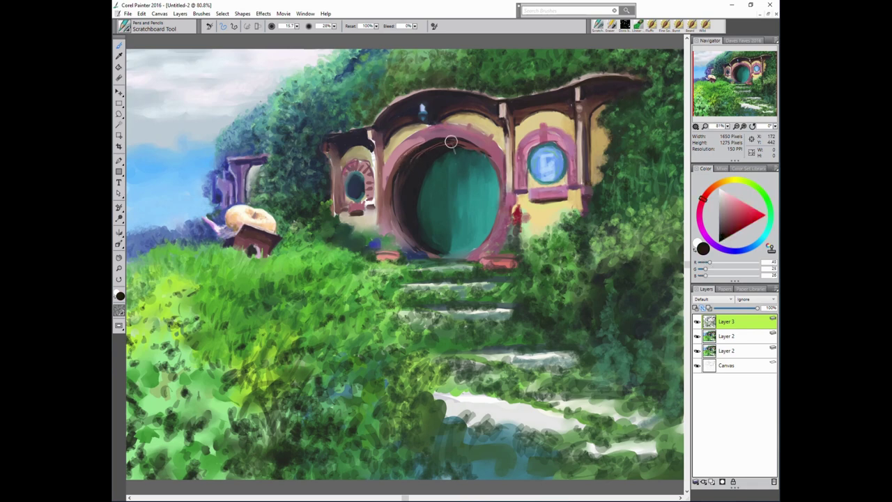
alt+click(407, 168)
drag(410, 145, 384, 181)
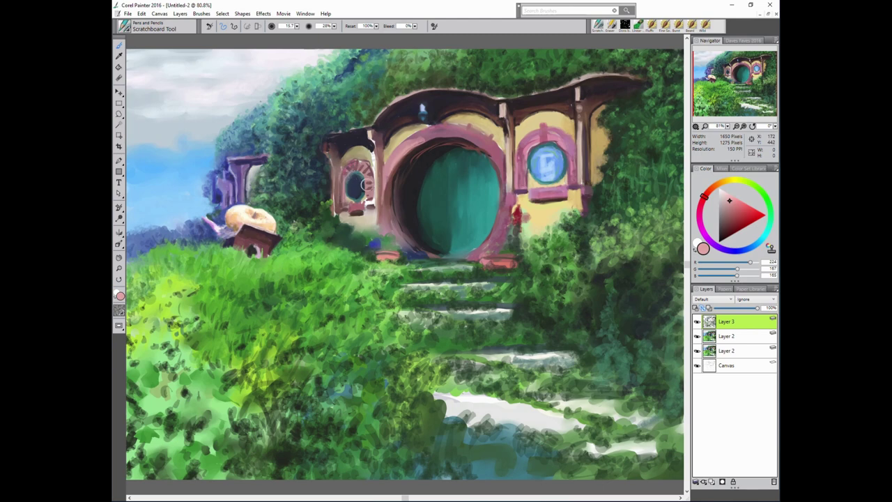
alt+click(361, 199)
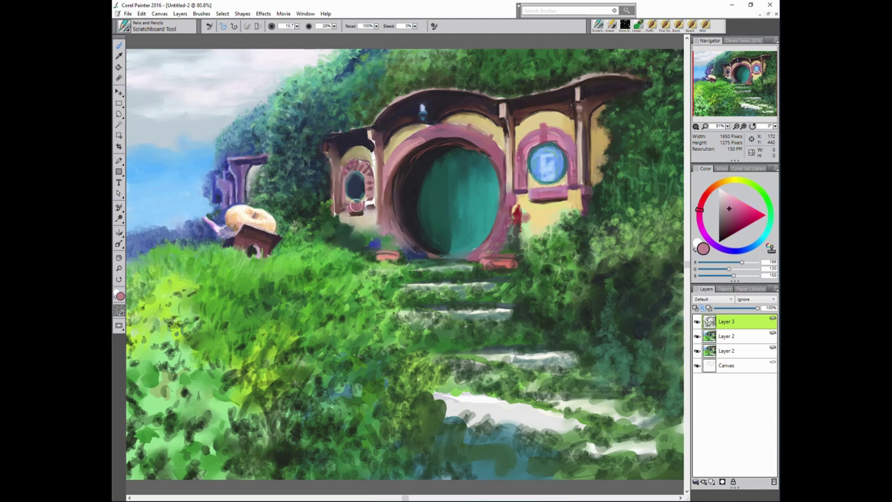
alt+click(344, 214)
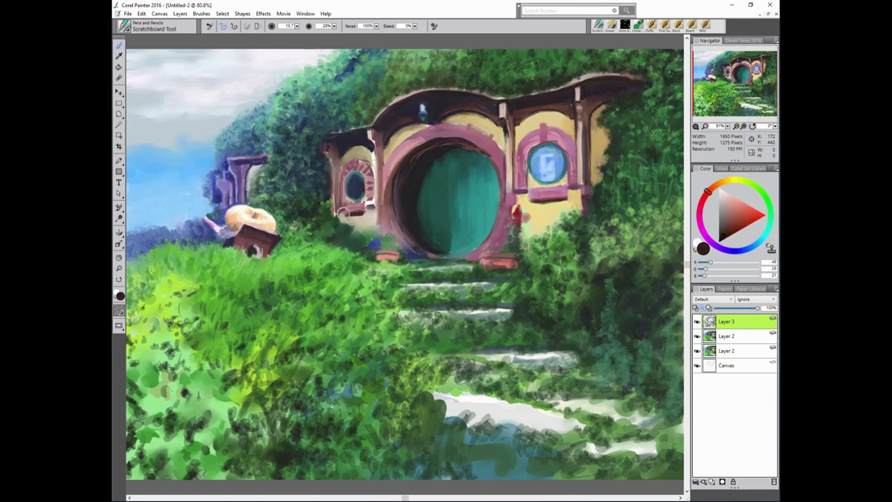
Sample cream, mauve, browns, reddish pink and near-black blue shadow tones for the frames.
alt+click(500, 185)
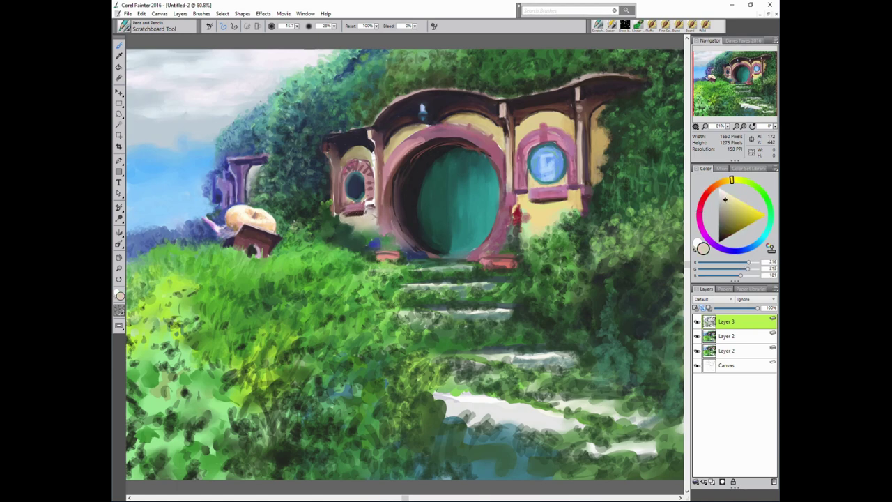
alt+click(350, 221)
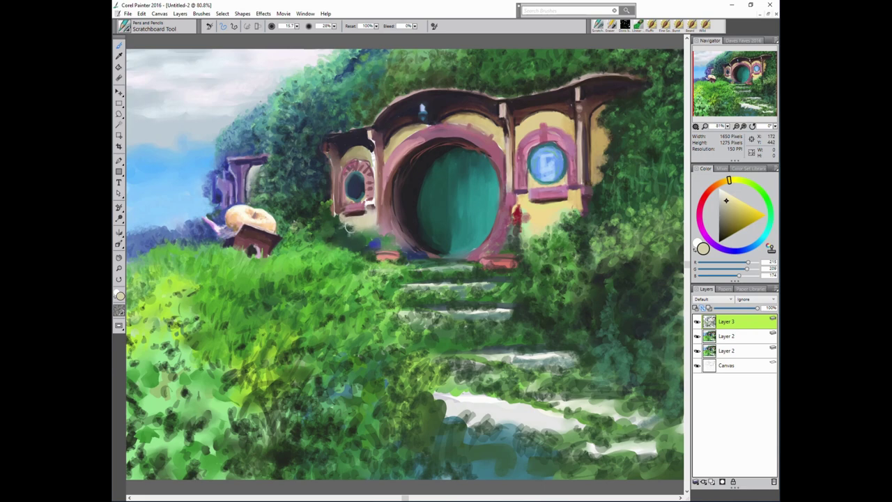
alt+click(370, 231)
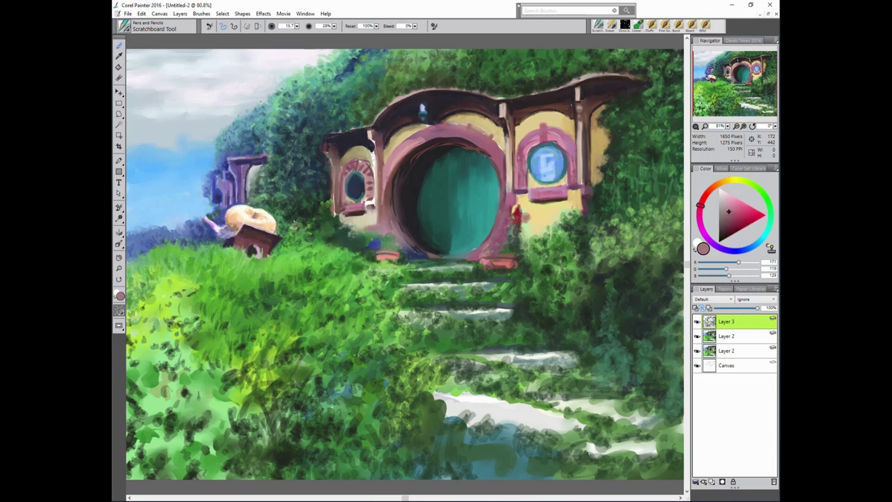
alt+click(588, 163)
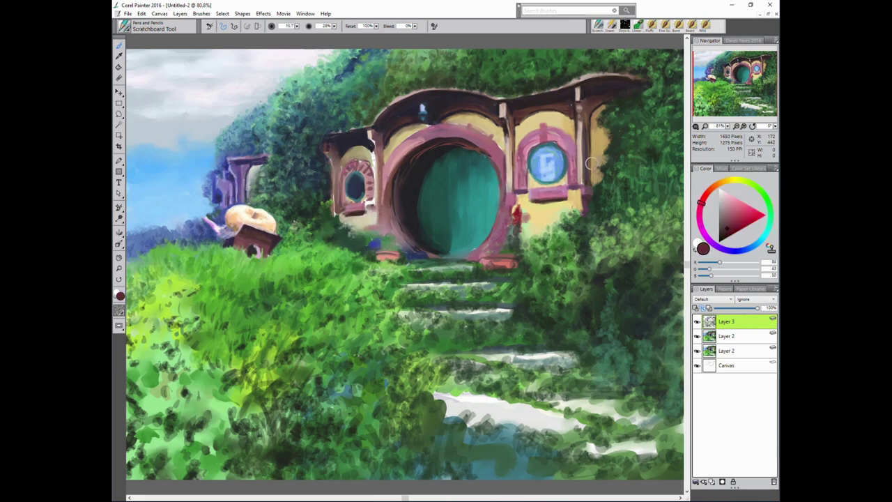
alt+click(377, 217)
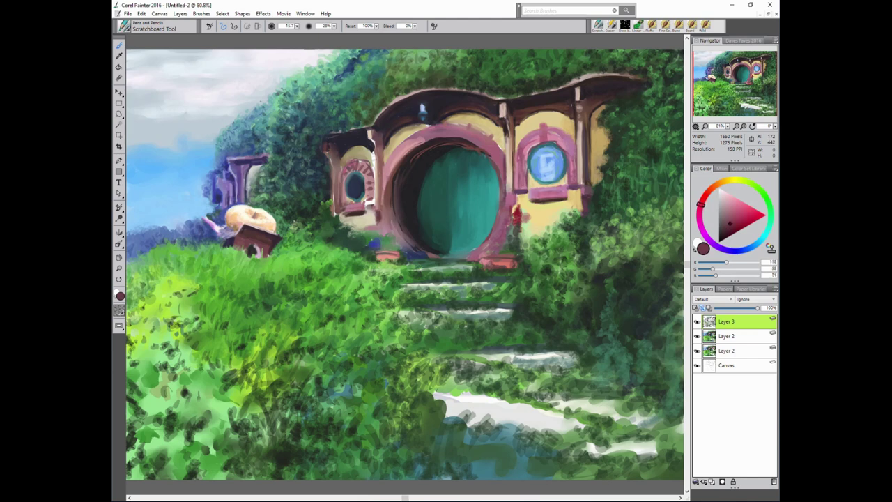
alt+click(337, 216)
alt+click(338, 218)
alt+click(406, 193)
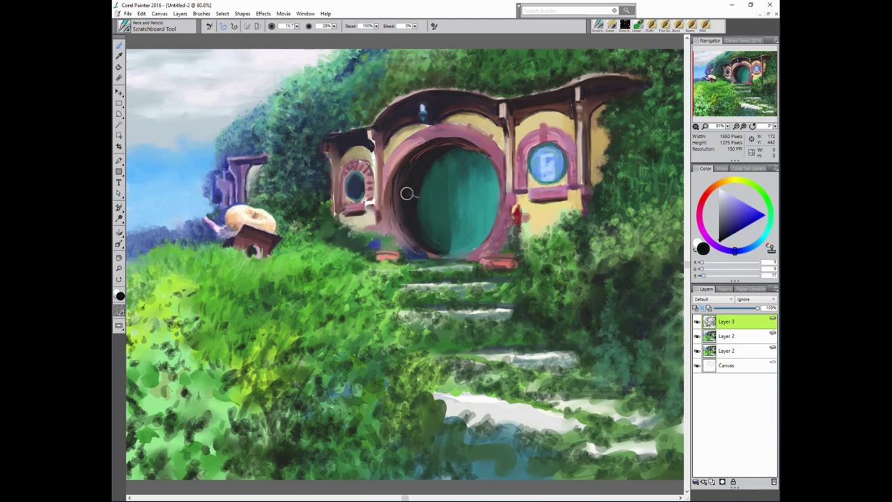
alt+click(450, 145)
alt+click(451, 149)
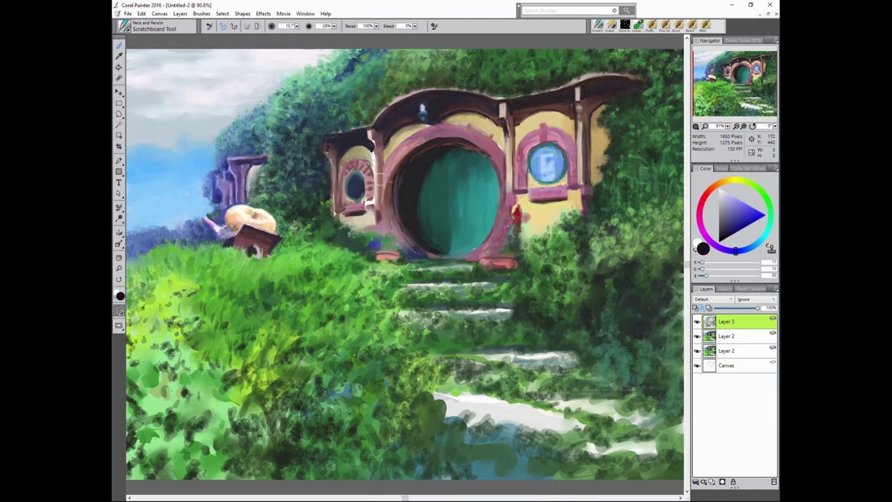
Pick grass and hedge greens and resize the brush for foliage strokes.
alt+click(574, 206)
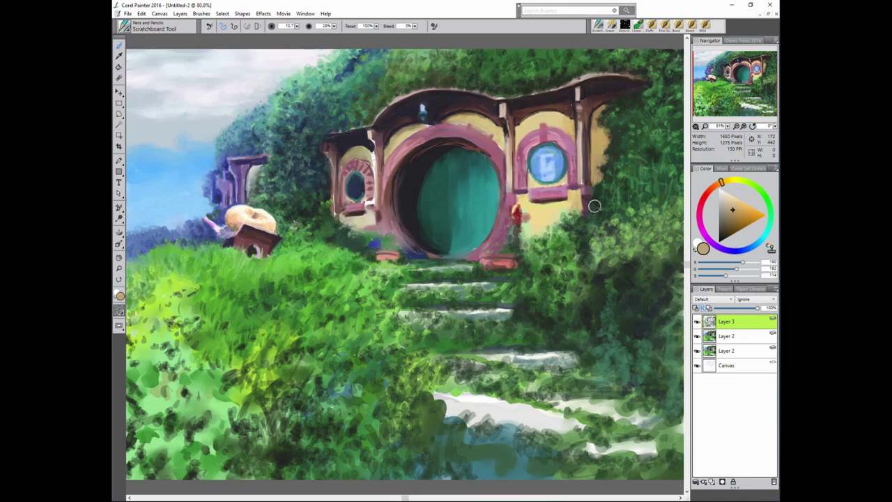
alt+click(475, 298)
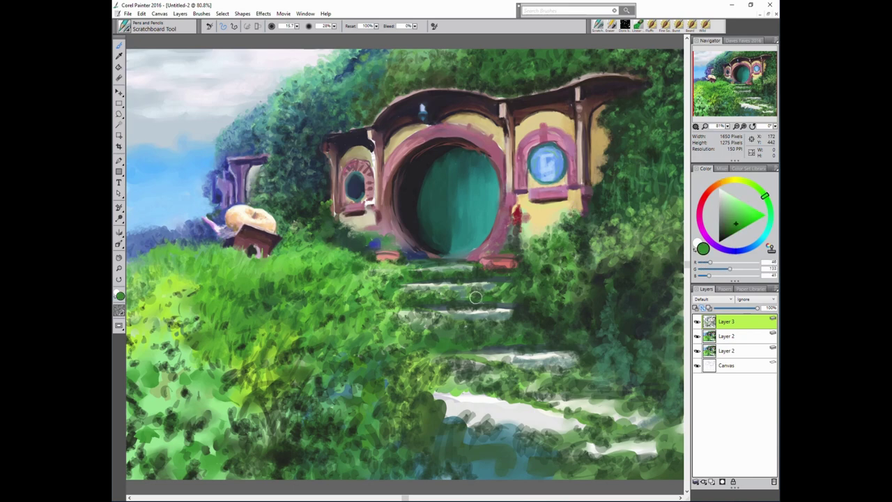
click(738, 217)
key(bracketleft)
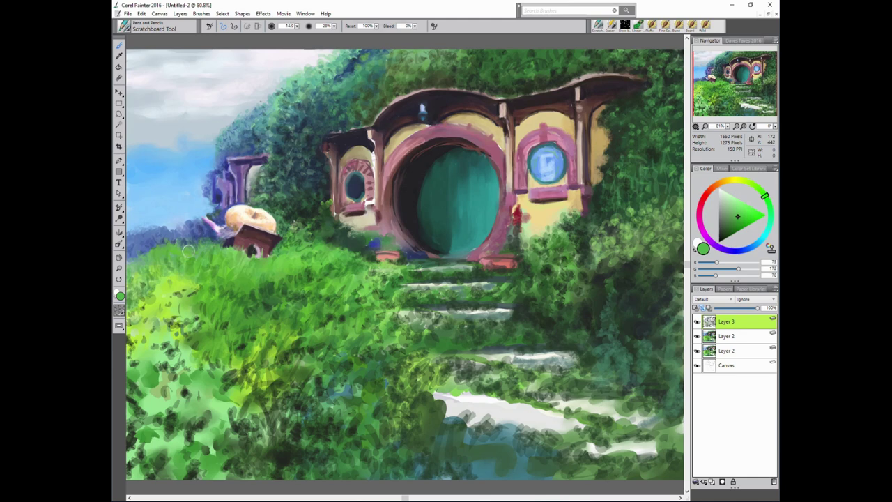
alt+click(575, 286)
key(bracketright)
key(bracketright)
key(bracketright)
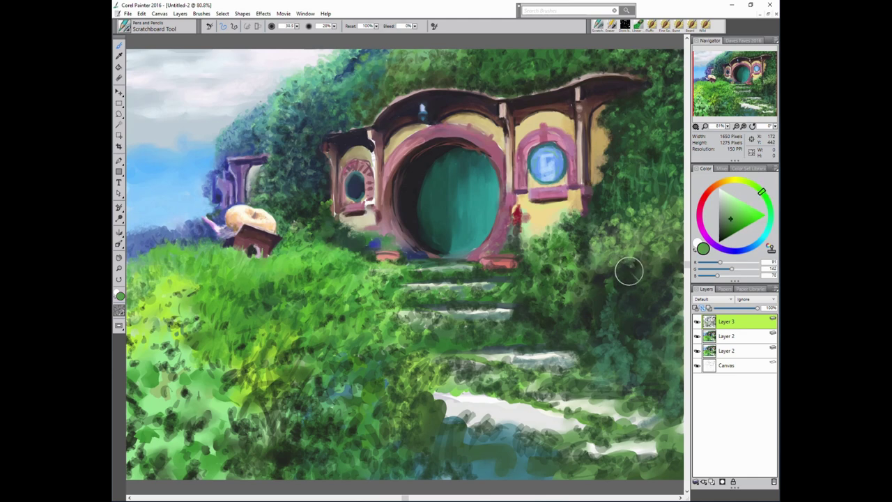
alt+click(582, 239)
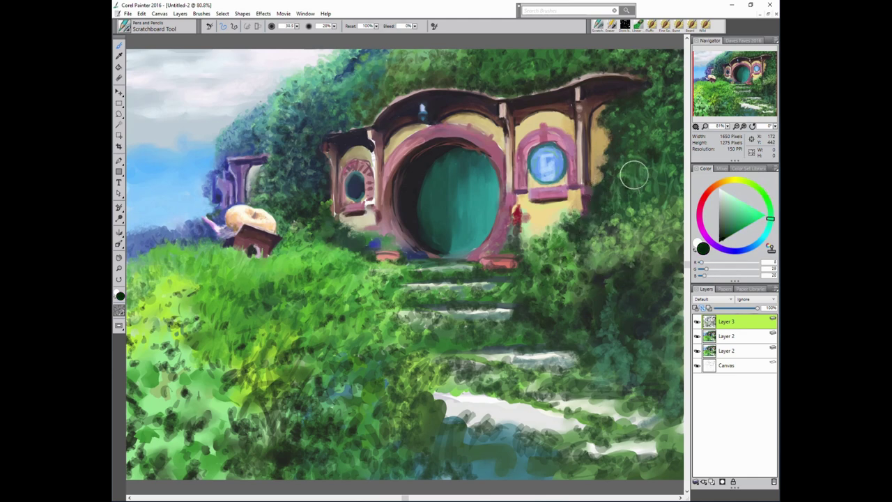
Darken the upper-right hedge above the roof and reduce the brush to about 23.
drag(655, 137, 645, 62)
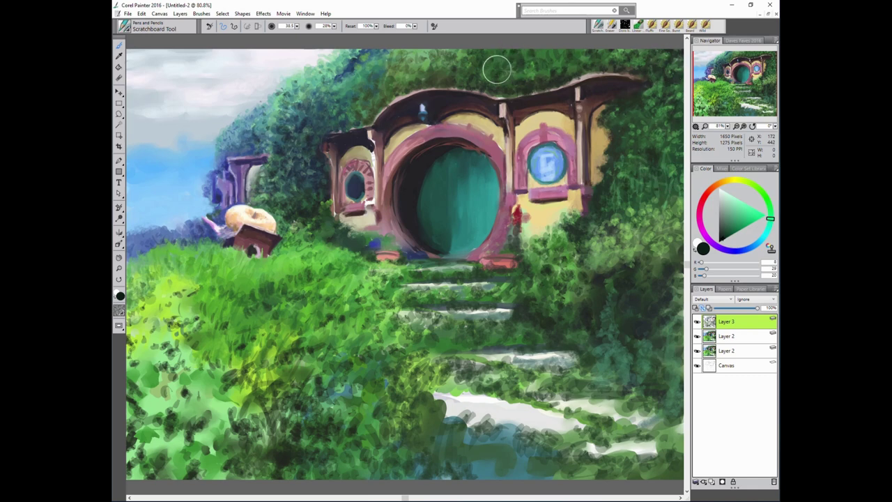
alt+click(546, 62)
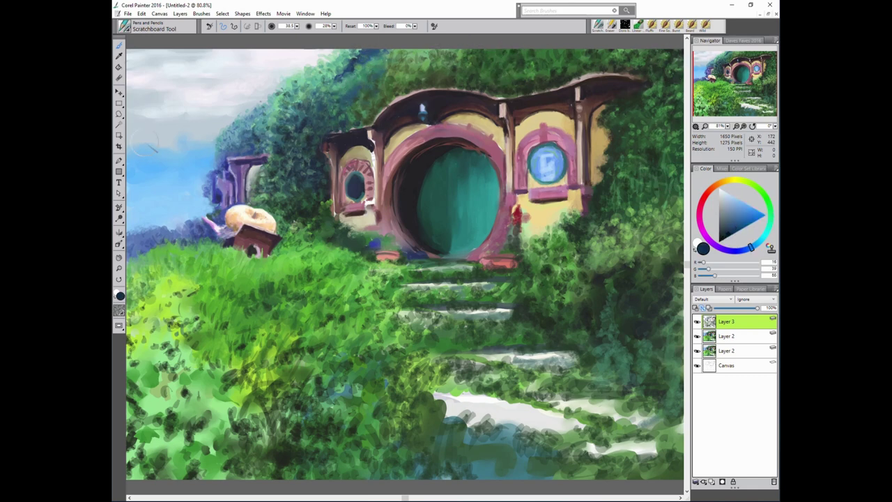
key(bracketleft)
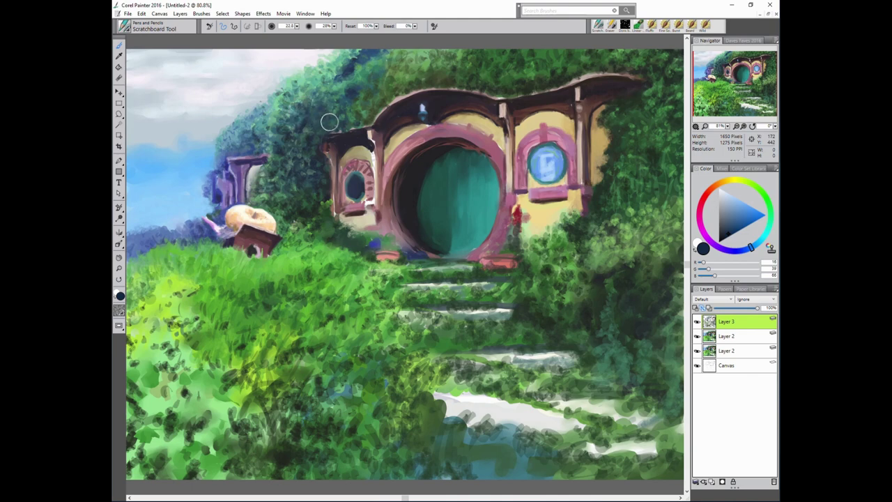
click(724, 236)
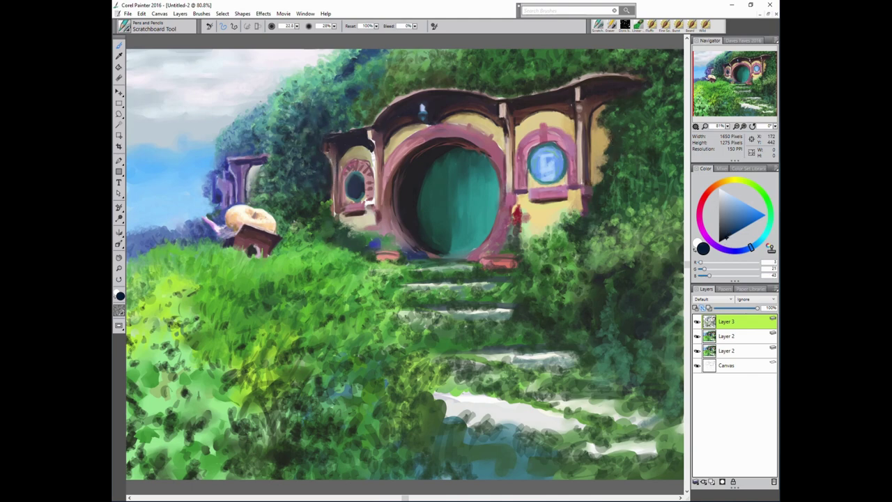
Choose a lighter green and dab leaves over the door frame beside the pot.
alt+click(572, 237)
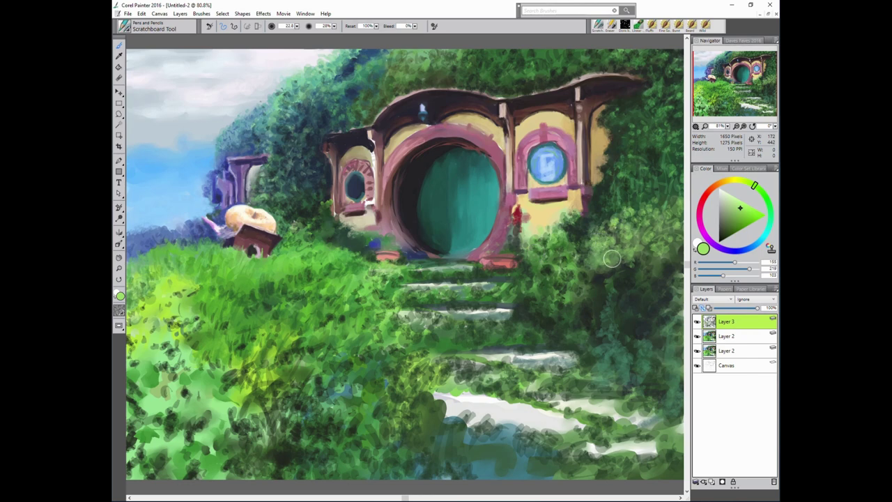
alt+click(662, 272)
alt+click(611, 292)
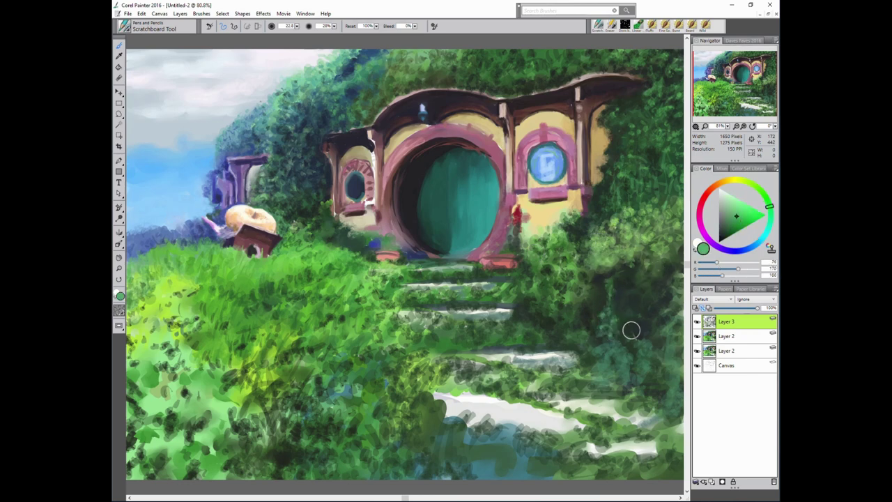
alt+click(598, 296)
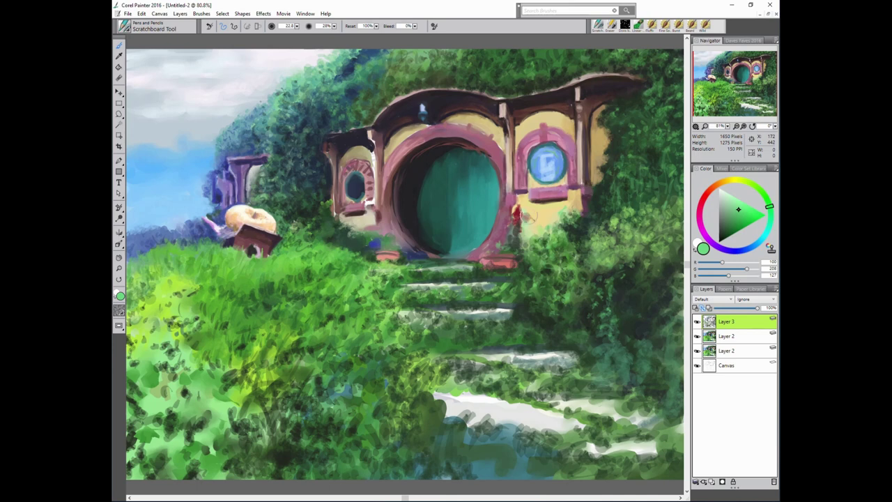
alt+click(598, 240)
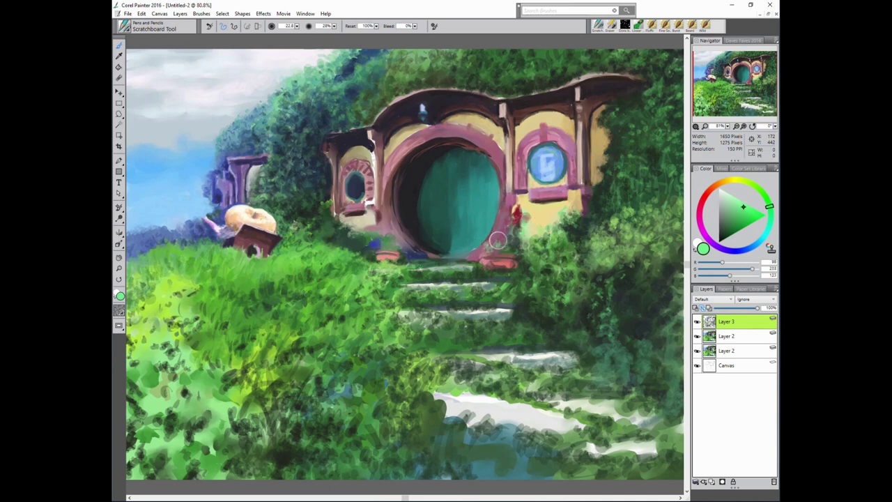
drag(497, 240, 513, 237)
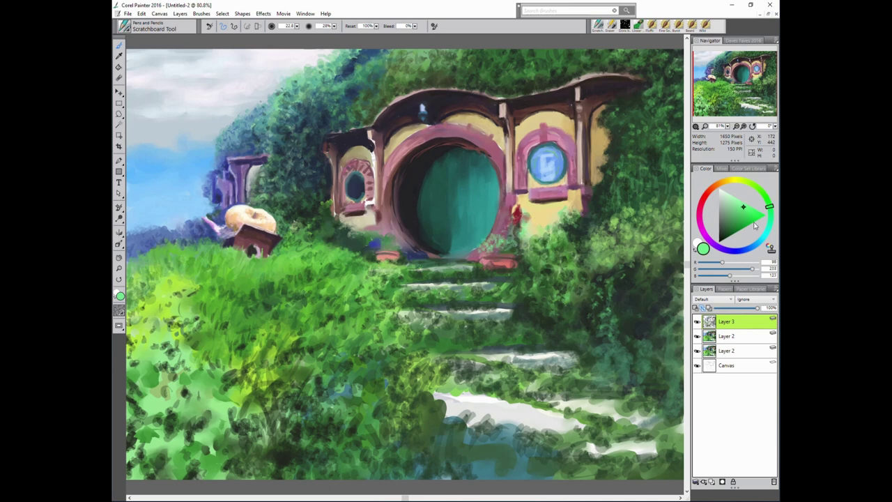
Add bright-green leaf dabs across the left hedge.
alt+click(655, 242)
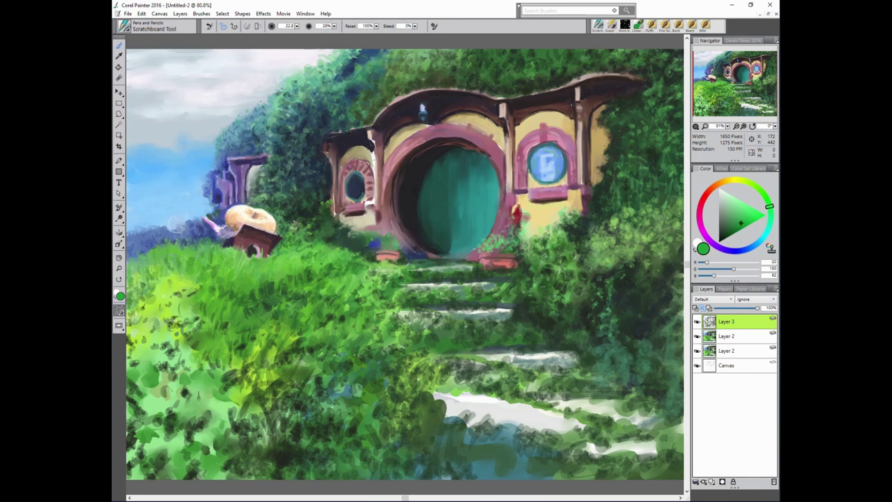
alt+click(397, 241)
alt+click(322, 212)
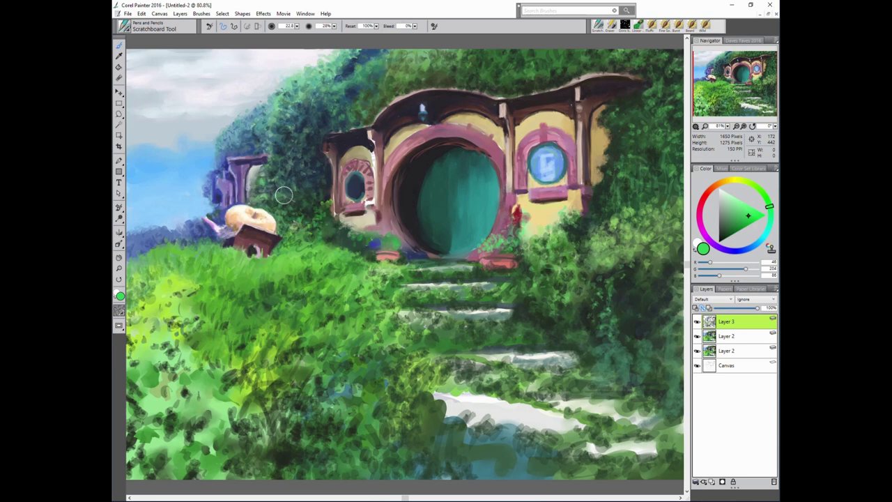
alt+click(262, 201)
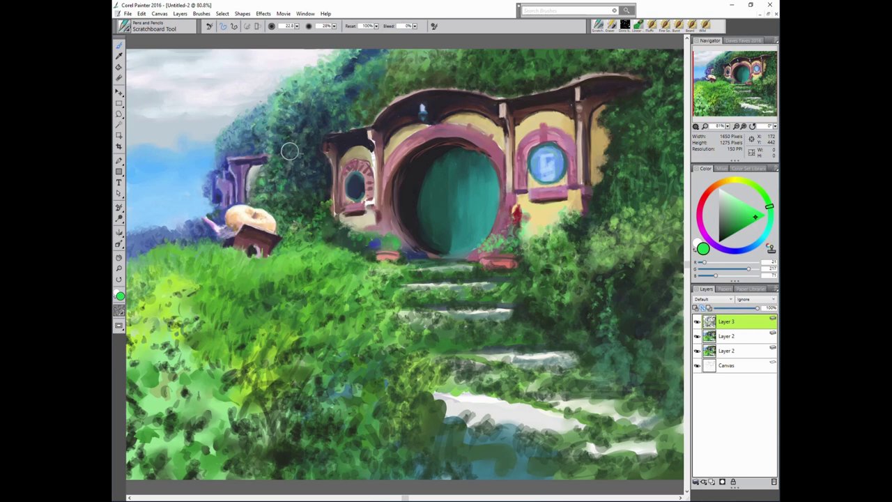
click(752, 207)
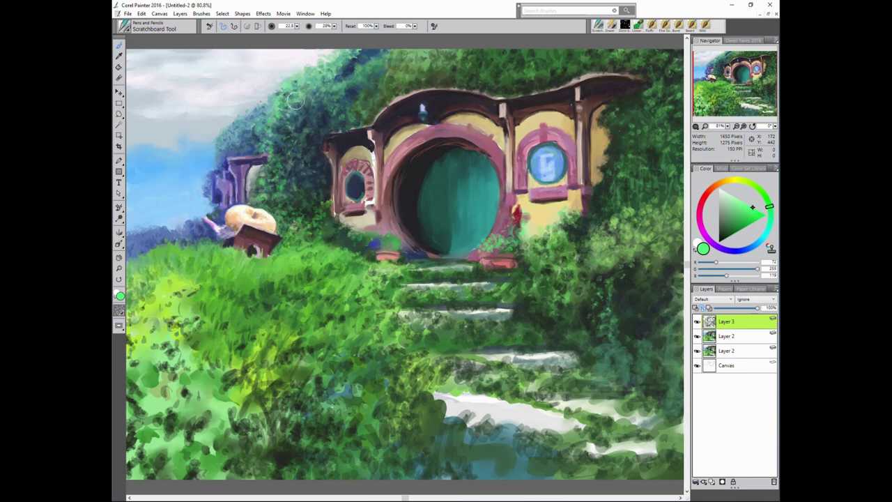
mouse_move(291, 117)
mouse_down()
mouse_move(289, 143)
mouse_move(251, 149)
mouse_up()
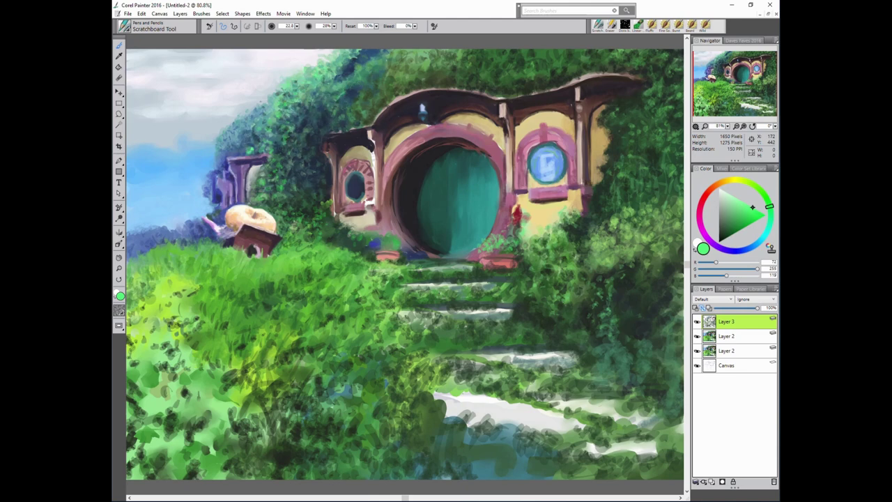
Cycle through muted green, yellow-green, blues, navy and dark greens for foliage accents.
drag(753, 207, 737, 216)
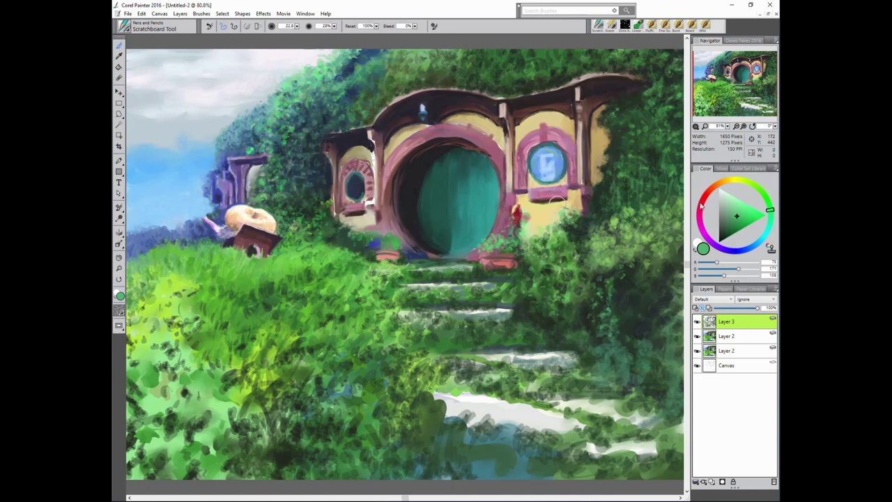
click(749, 208)
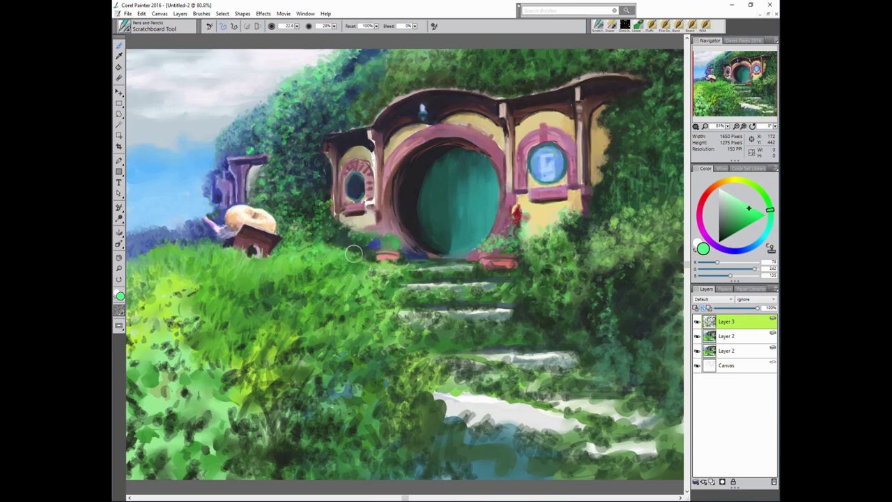
alt+click(273, 267)
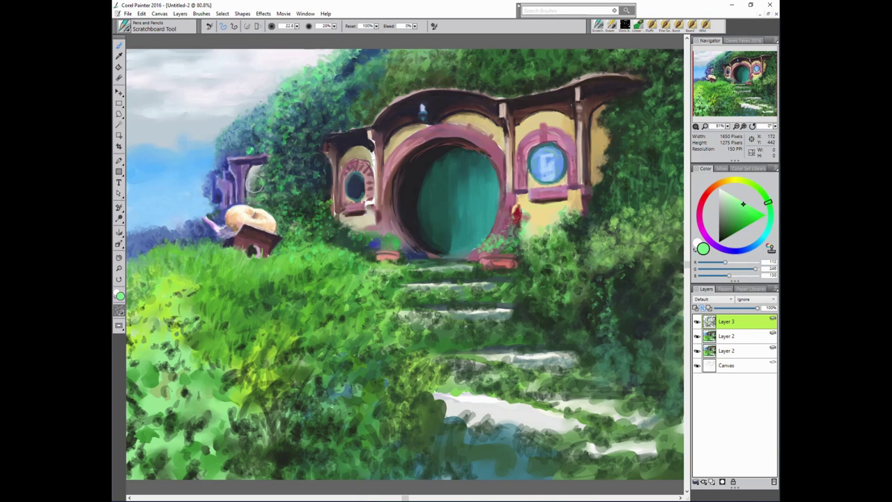
alt+click(286, 178)
alt+click(213, 164)
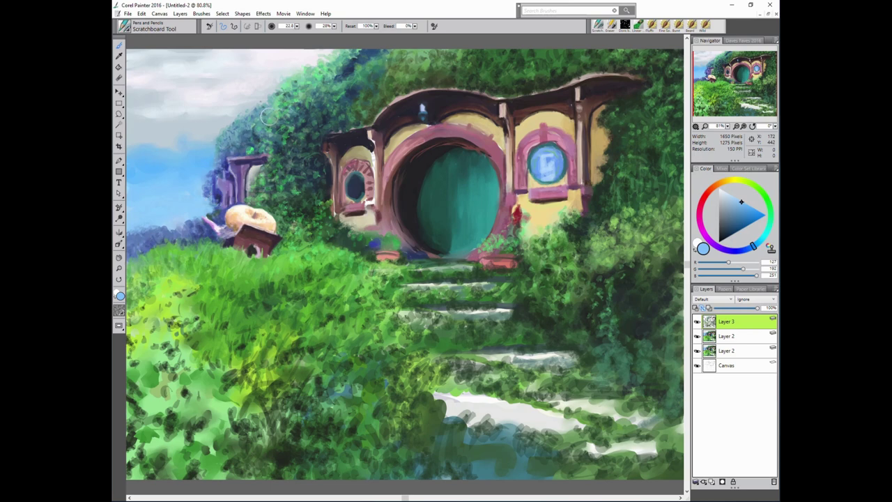
alt+click(264, 171)
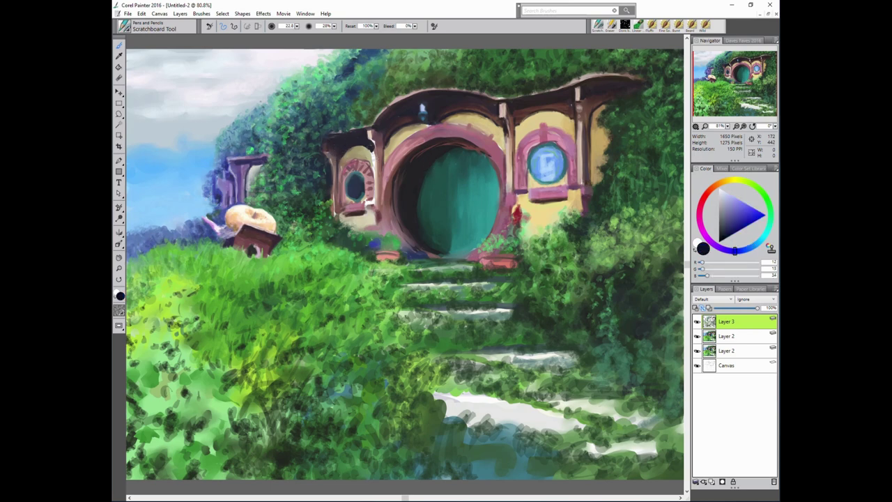
alt+click(345, 130)
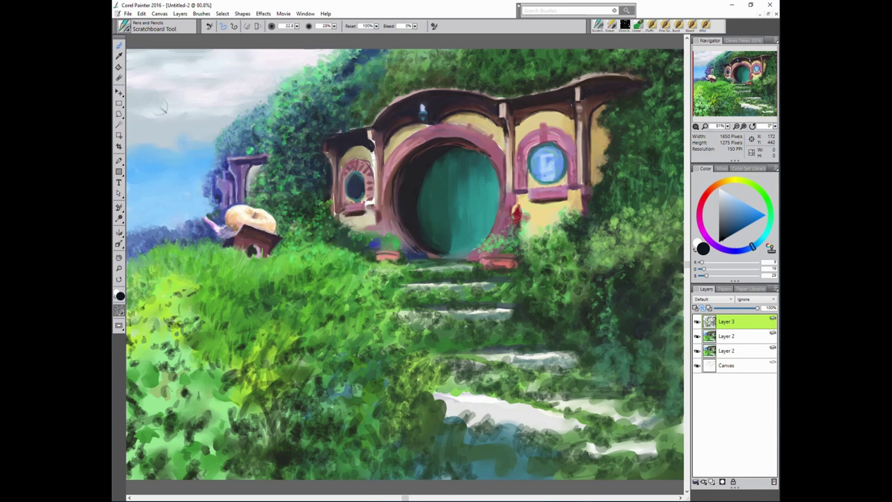
alt+click(380, 101)
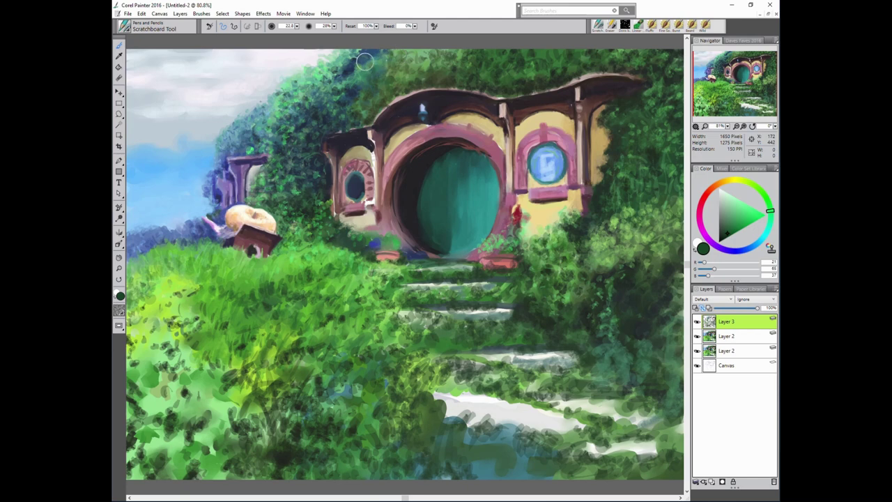
alt+click(366, 63)
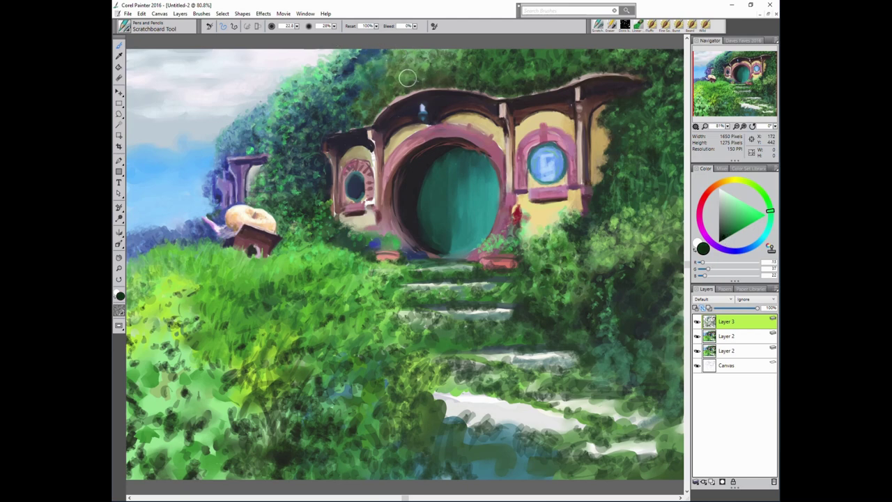
Pick near-black green, brown, near-black and dark purple for trim touch-ups.
click(721, 240)
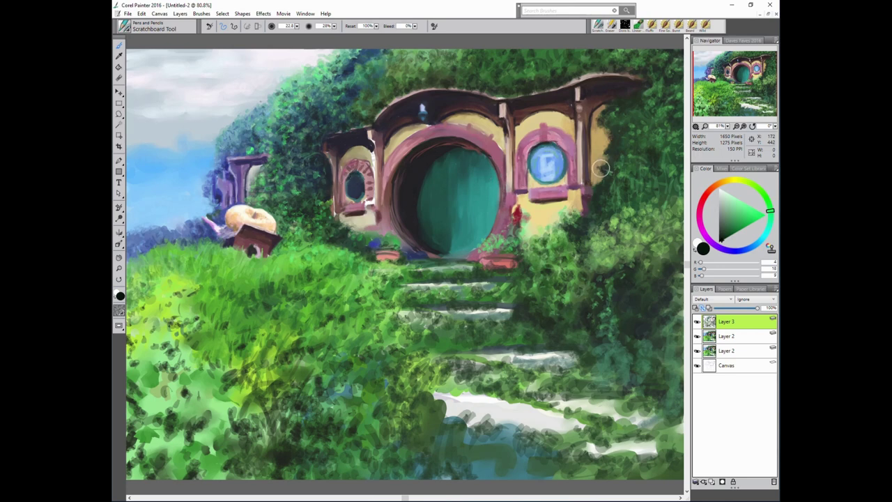
alt+click(313, 147)
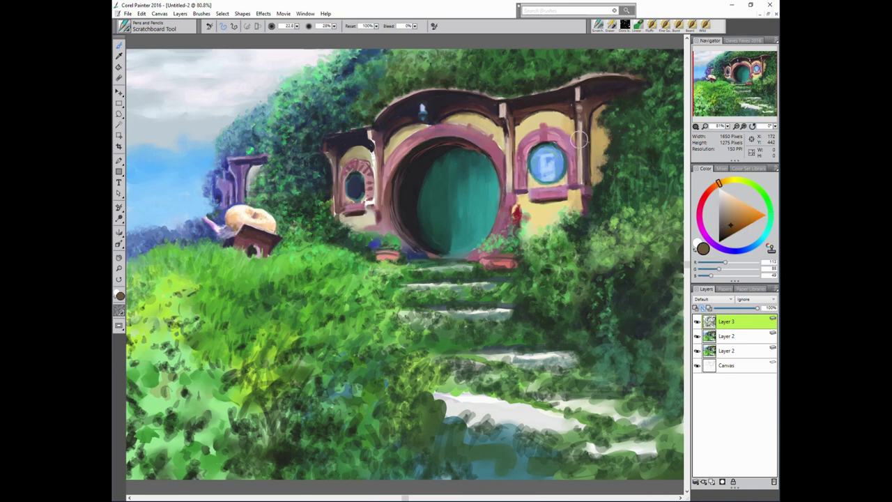
alt+click(579, 102)
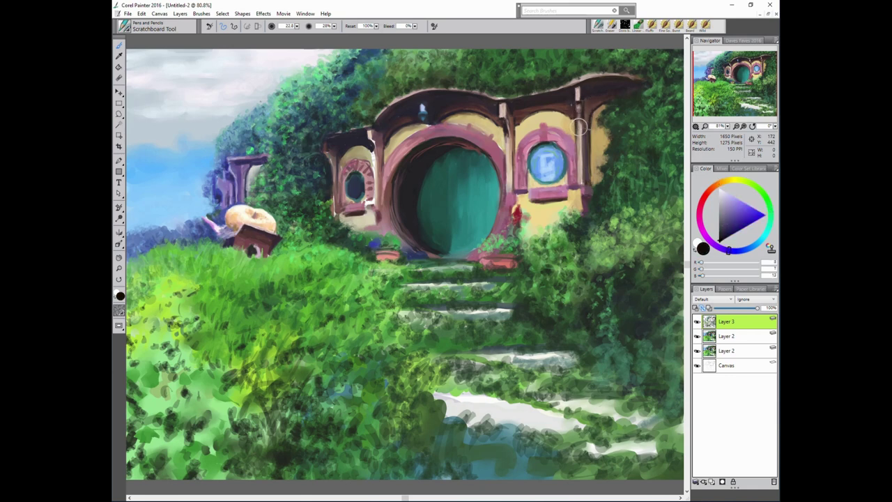
alt+click(570, 117)
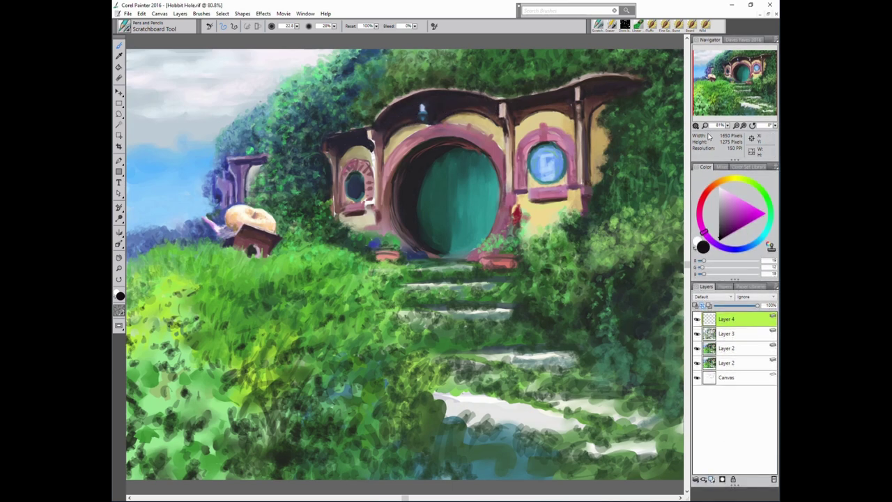
Sample pink, brown-orange, lavender, near-white, dark blue and grey tones from the painting.
scroll(546, 216, down, 1)
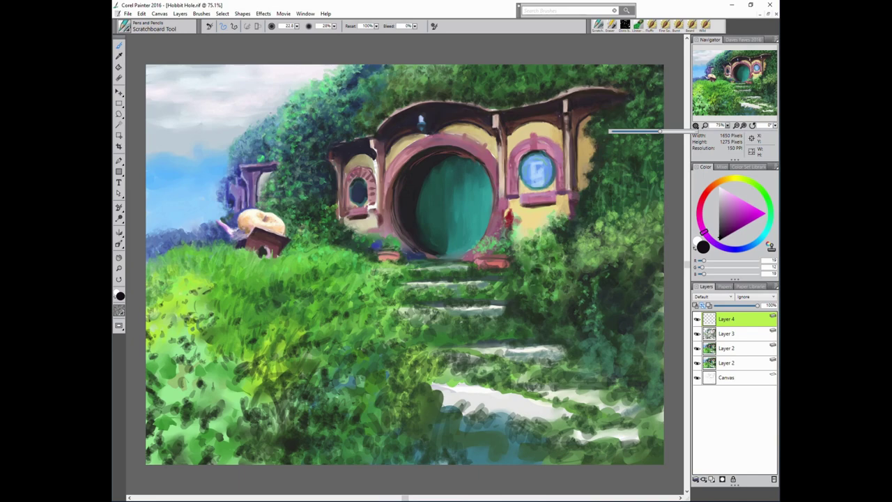
alt+click(269, 230)
scroll(213, 209, up, 5)
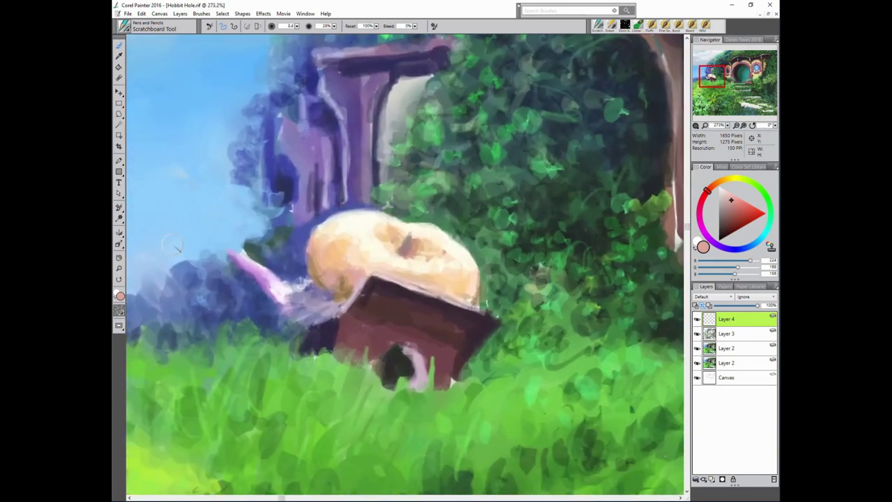
alt+click(533, 214)
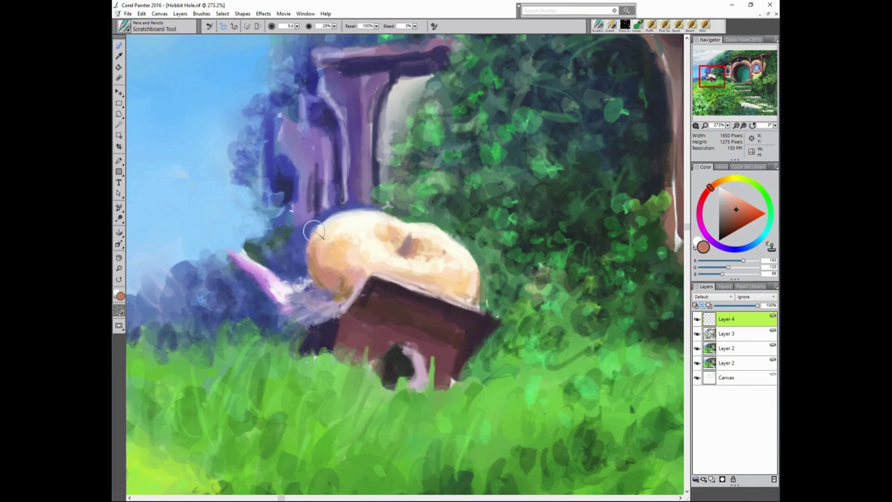
alt+click(482, 218)
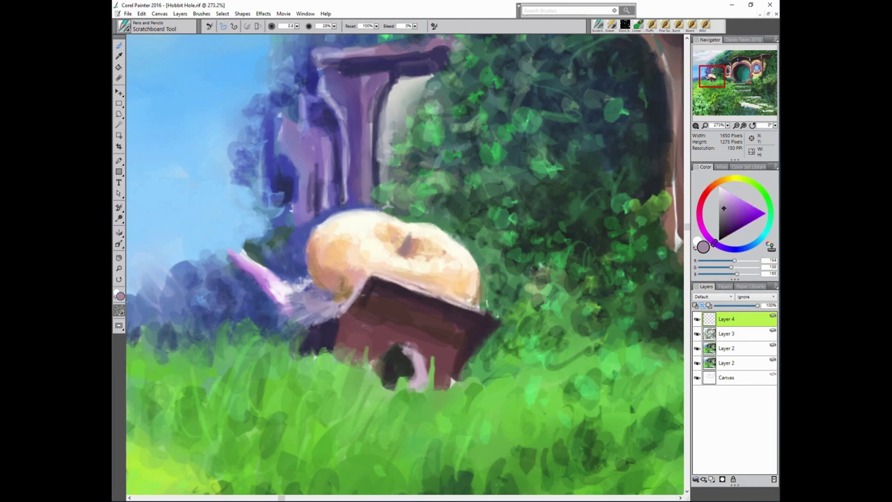
alt+click(299, 271)
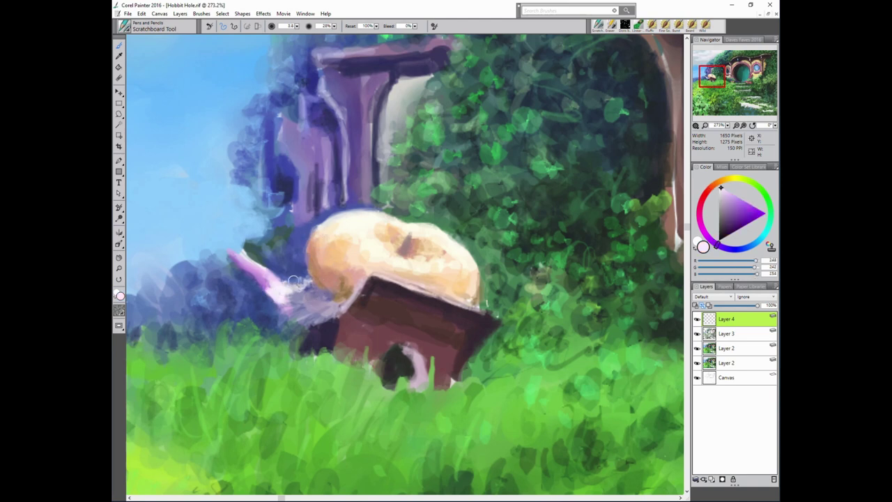
alt+click(279, 289)
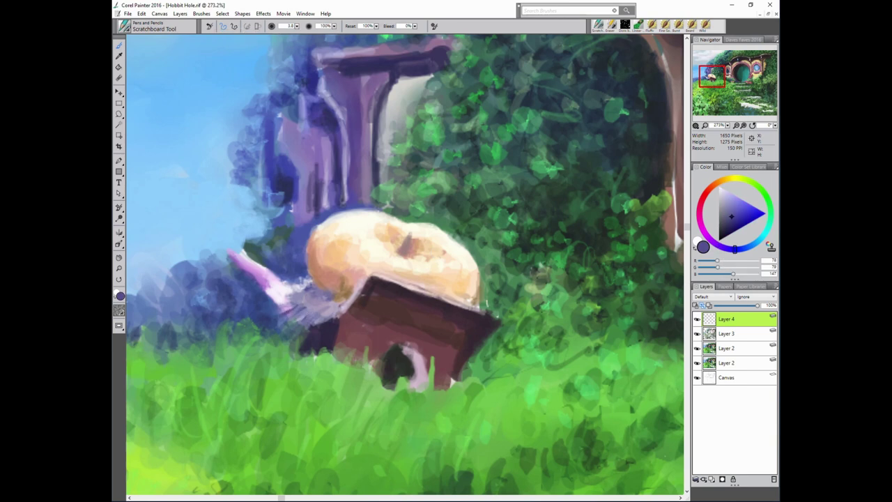
alt+click(336, 309)
alt+click(335, 306)
alt+click(317, 290)
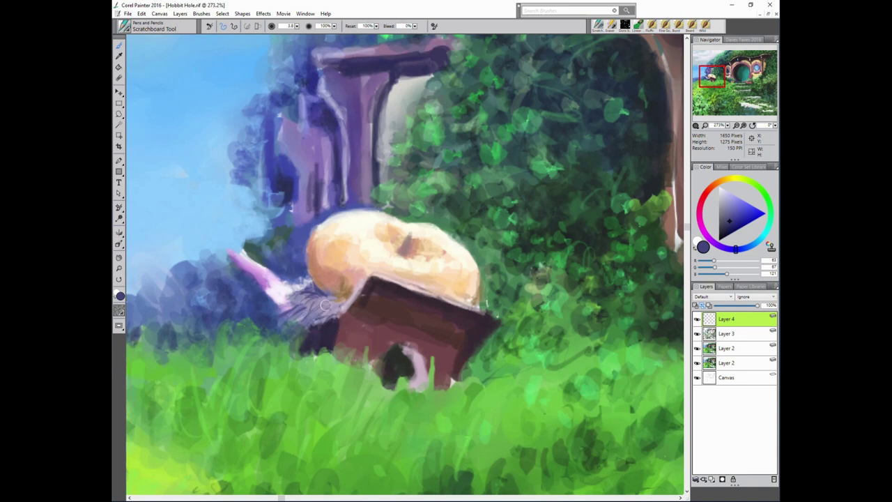
Brighten the mushroom dome's lower-left edge with peach and add a faint light grass stroke.
alt+click(459, 248)
drag(340, 288, 324, 284)
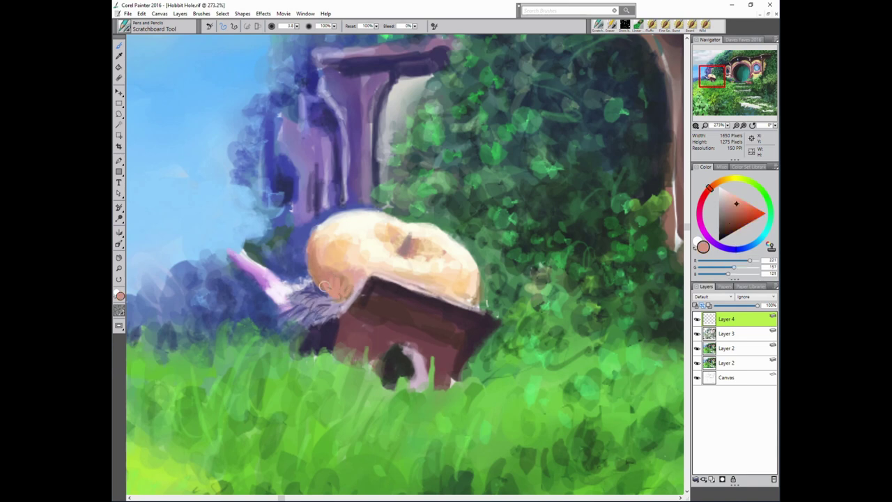
alt+click(149, 274)
alt+click(335, 314)
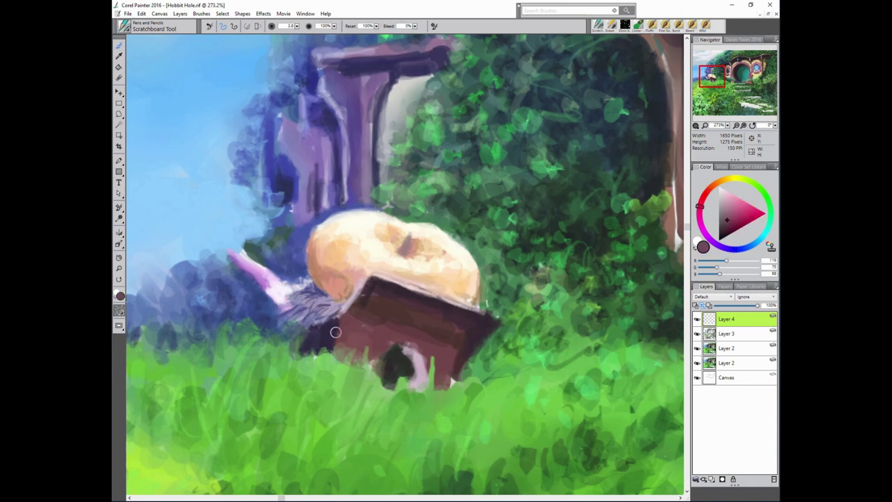
alt+click(331, 355)
mouse_move(331, 355)
mouse_down()
mouse_move(368, 363)
mouse_move(327, 358)
mouse_move(352, 364)
mouse_up()
Paint dark green grass blades at the shed base and lower brush opacity to 59%.
alt+click(318, 355)
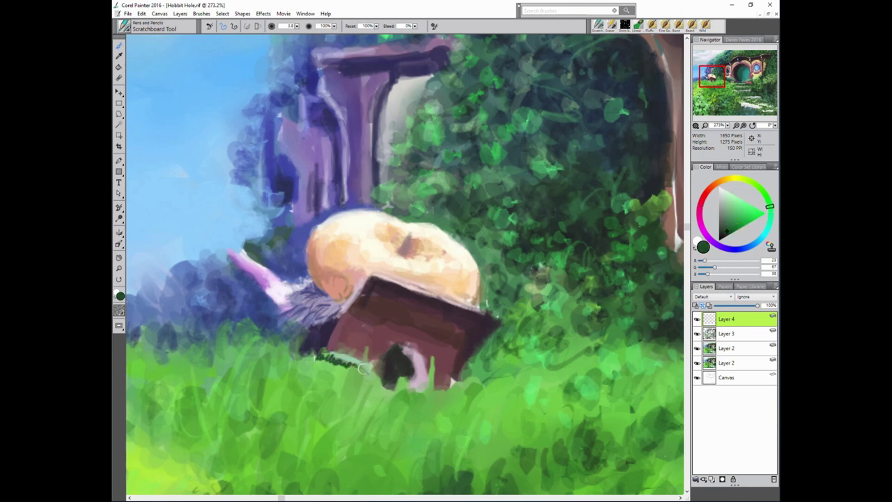
alt+click(303, 353)
alt+click(154, 274)
alt+click(531, 273)
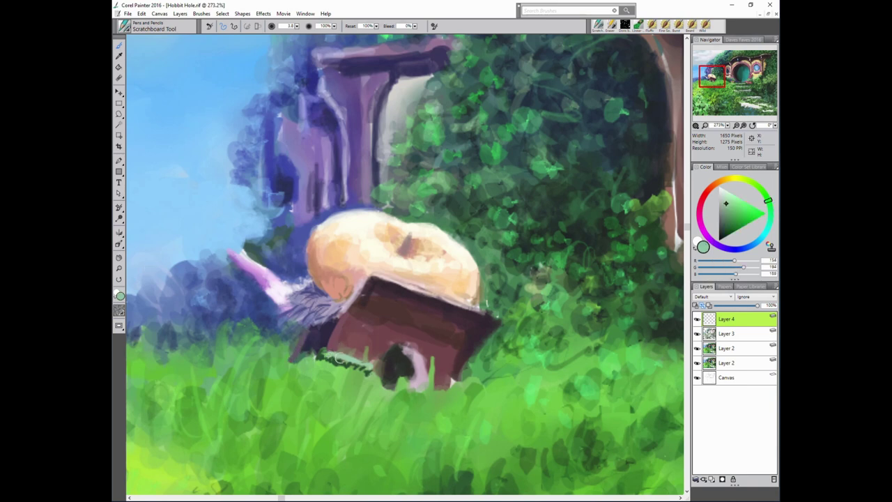
alt+click(479, 304)
alt+click(371, 365)
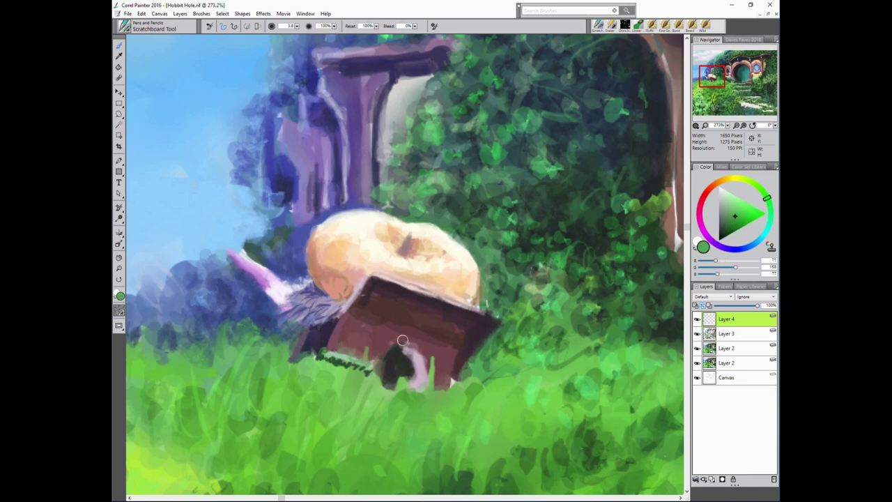
alt+click(590, 330)
drag(334, 32, 293, 31)
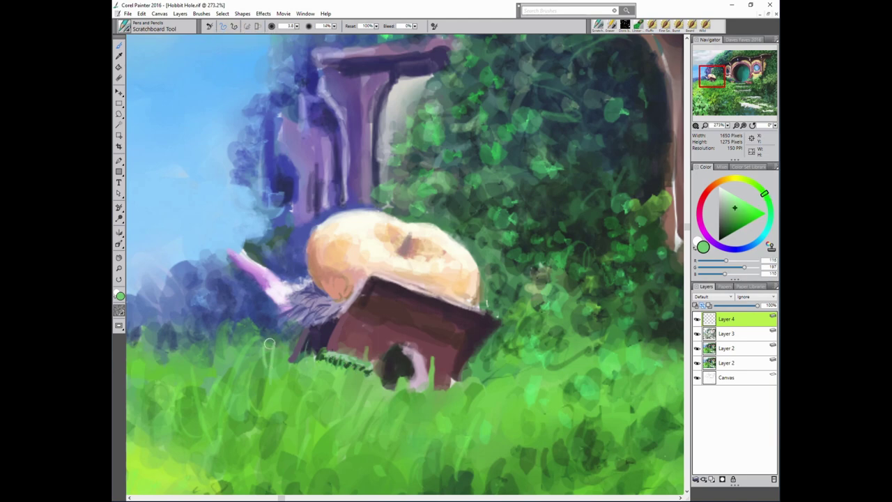
mouse_move(271, 343)
mouse_down()
mouse_move(364, 325)
mouse_move(425, 259)
mouse_up()
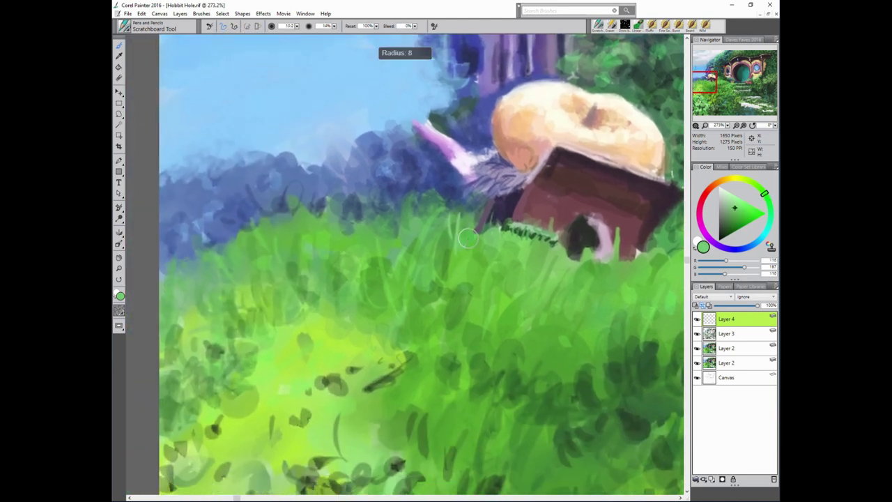
Choose dark navy blues and scratch hatch marks into the bushes beside the shed.
alt+click(198, 218)
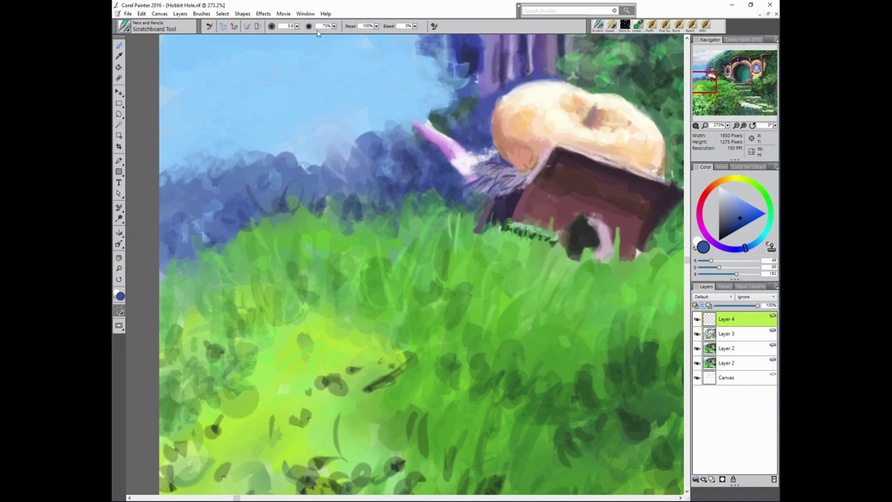
alt+click(205, 213)
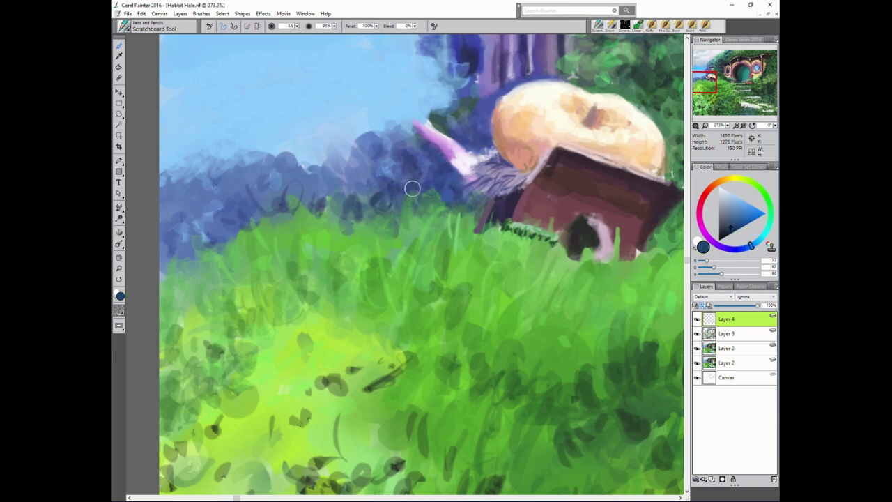
alt+click(451, 188)
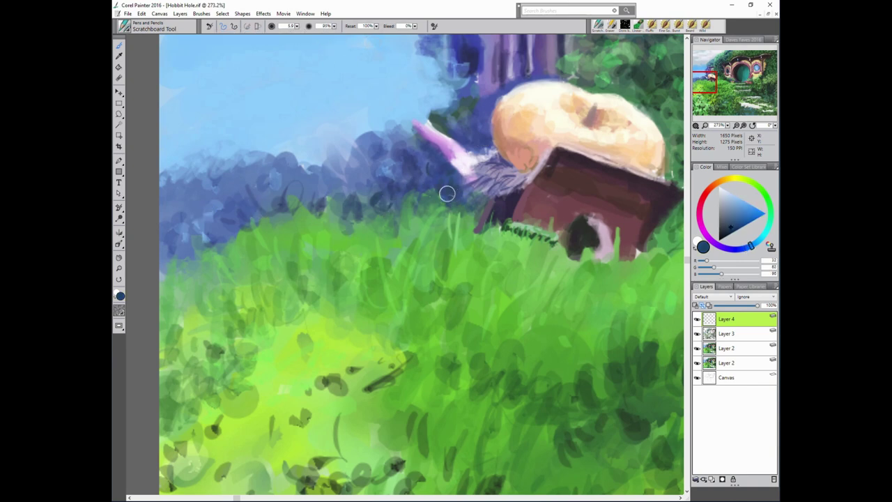
click(730, 236)
drag(454, 185, 442, 181)
mouse_move(446, 124)
mouse_down()
mouse_move(466, 143)
mouse_move(484, 99)
mouse_move(434, 181)
mouse_move(365, 212)
mouse_up()
Lower brush opacity to 70%, then sample the bush blues, sky blue, shed brown and dome peach.
key(7)
alt+click(365, 211)
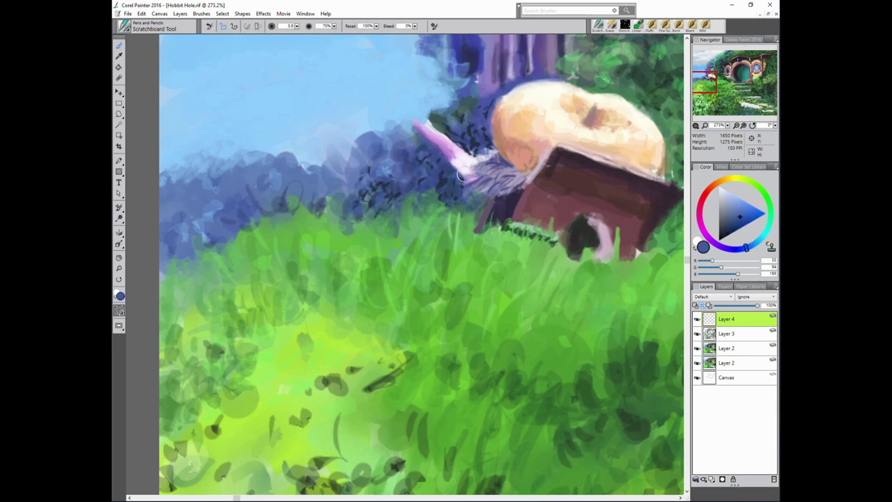
alt+click(407, 121)
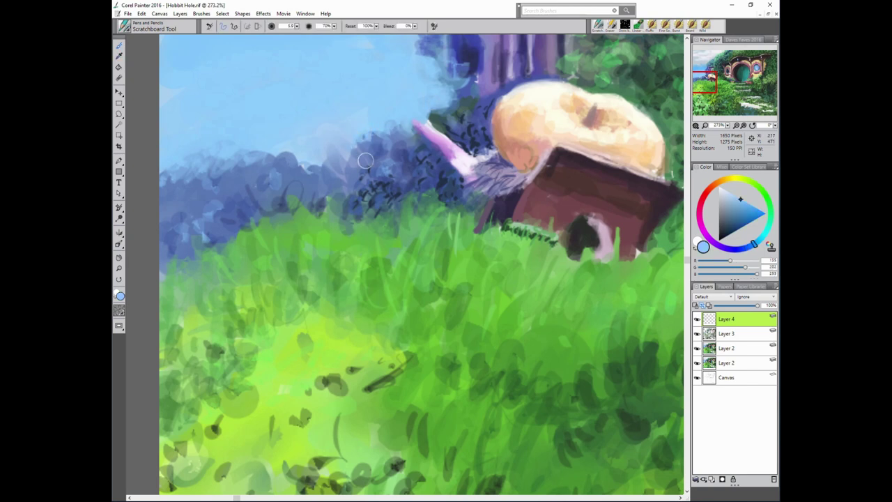
alt+click(560, 195)
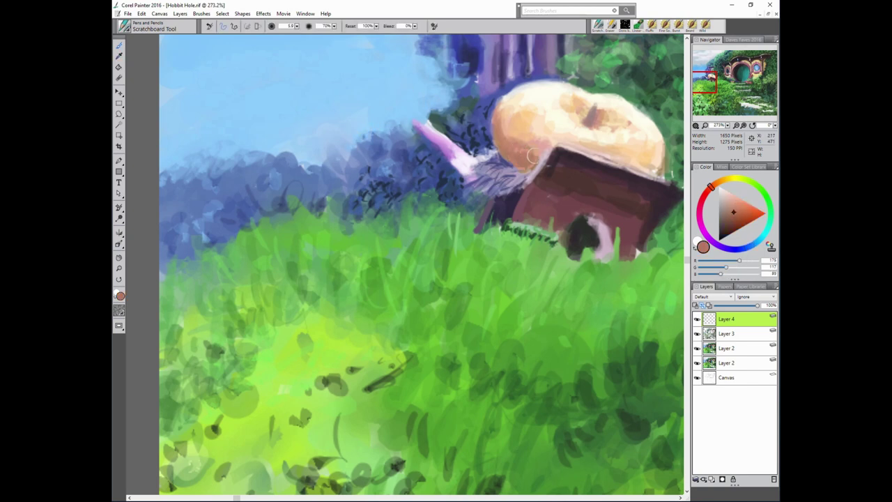
alt+click(502, 123)
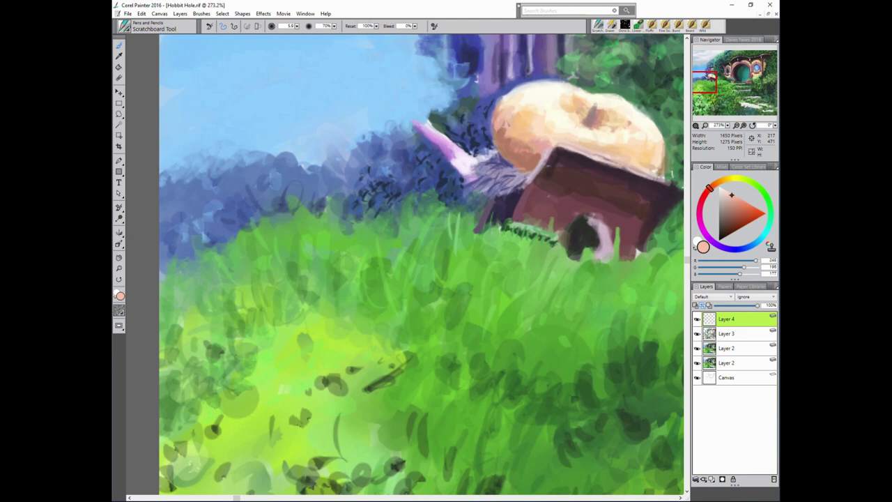
alt+click(504, 111)
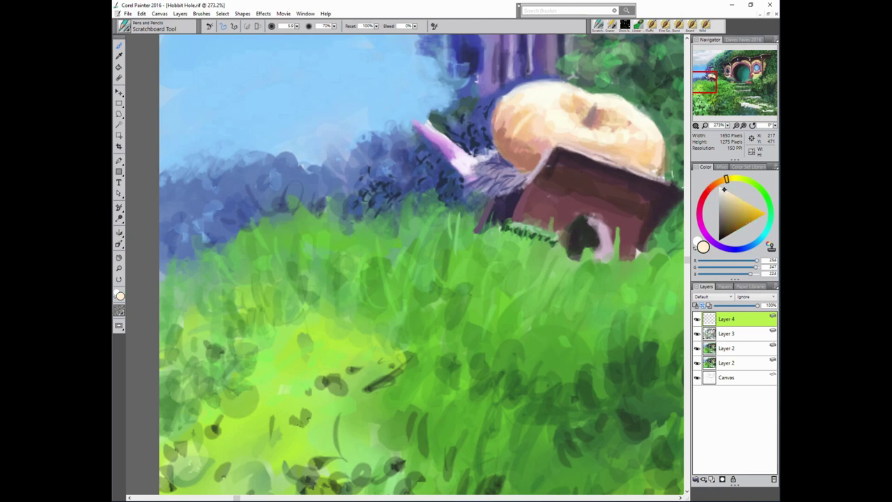
alt+click(518, 123)
Sample peach, orange, tan and yellow-peach tones for the dome highlights, ending on near-black purple.
alt+click(541, 179)
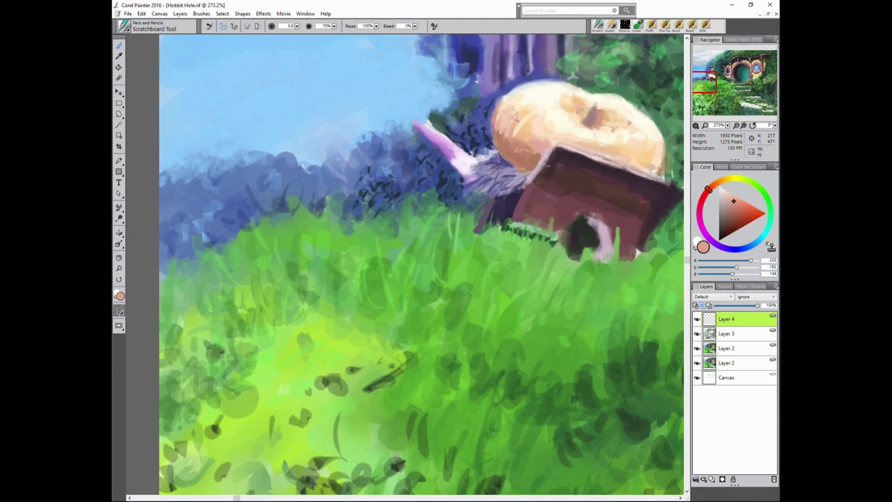
alt+click(530, 145)
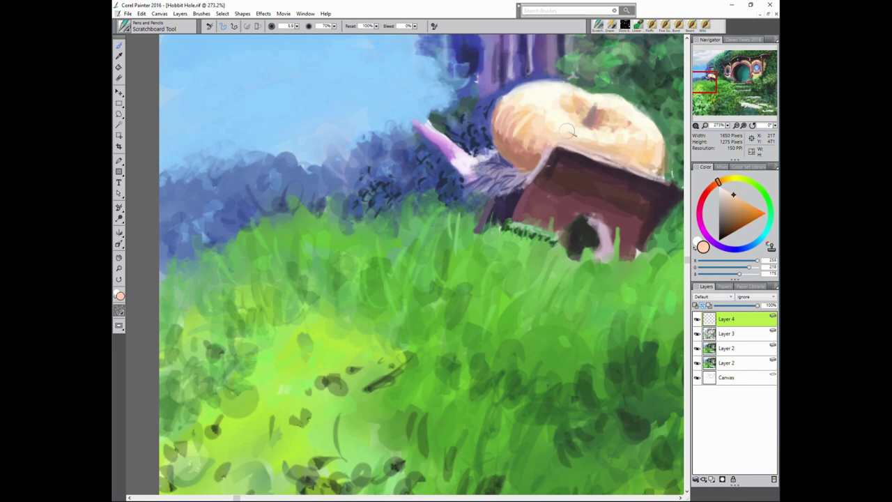
alt+click(608, 148)
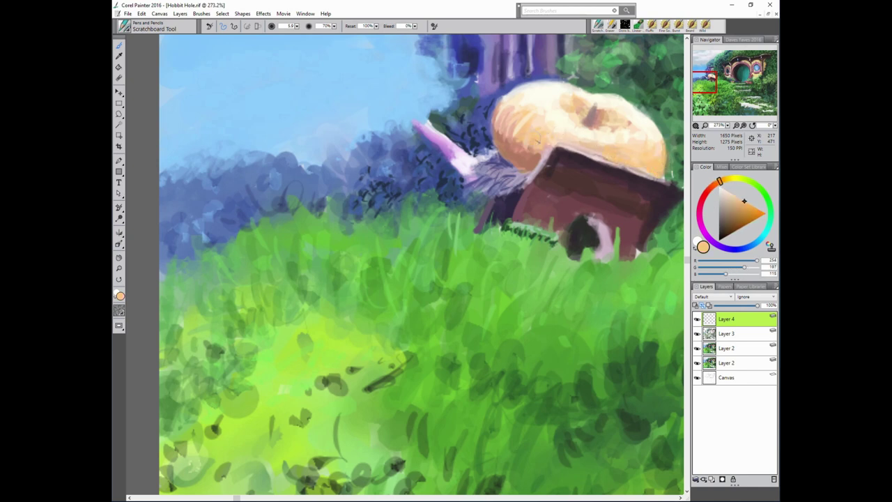
alt+click(533, 157)
alt+click(519, 143)
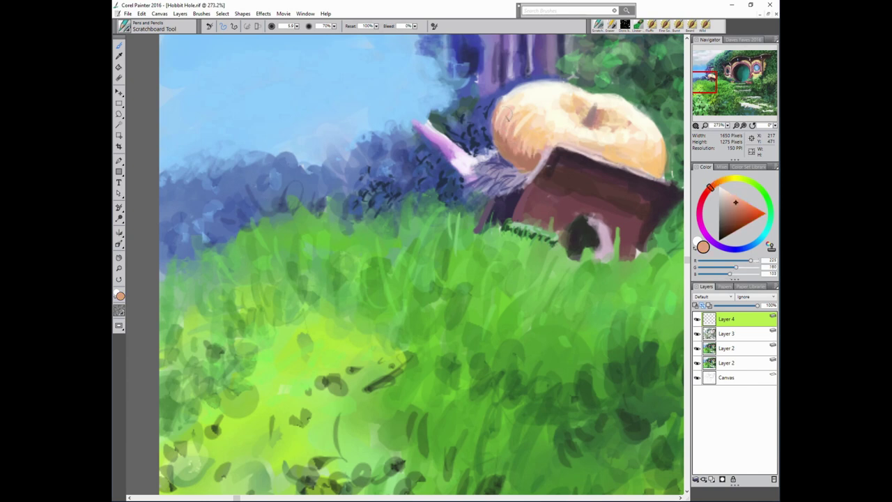
alt+click(569, 103)
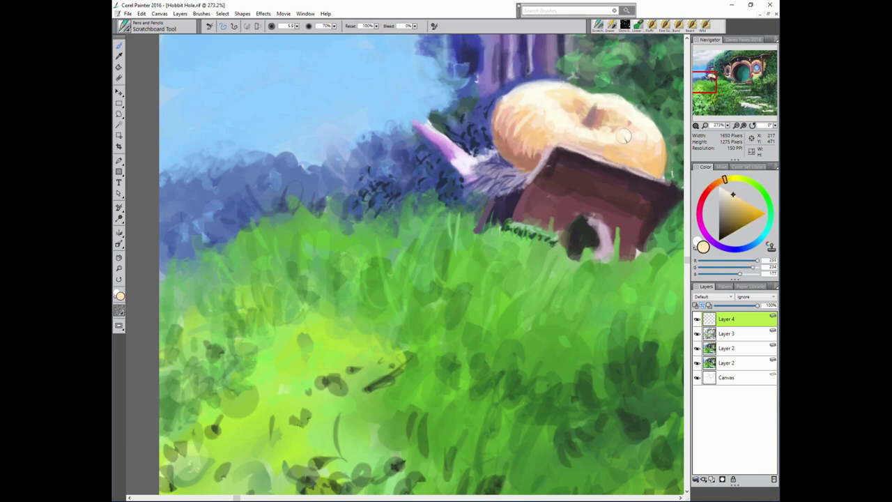
alt+click(596, 241)
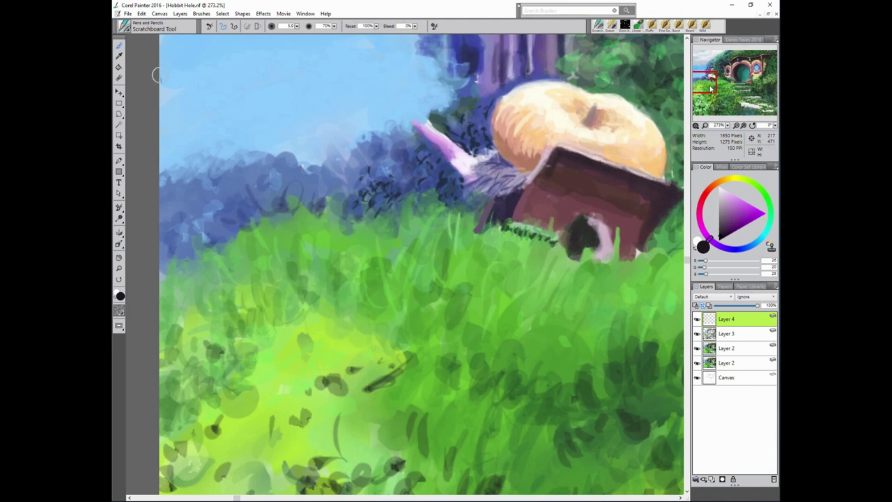
drag(596, 170, 487, 190)
Pick a light green, drop opacity to 29%, and dab faint leaves into the foliage.
alt+click(551, 193)
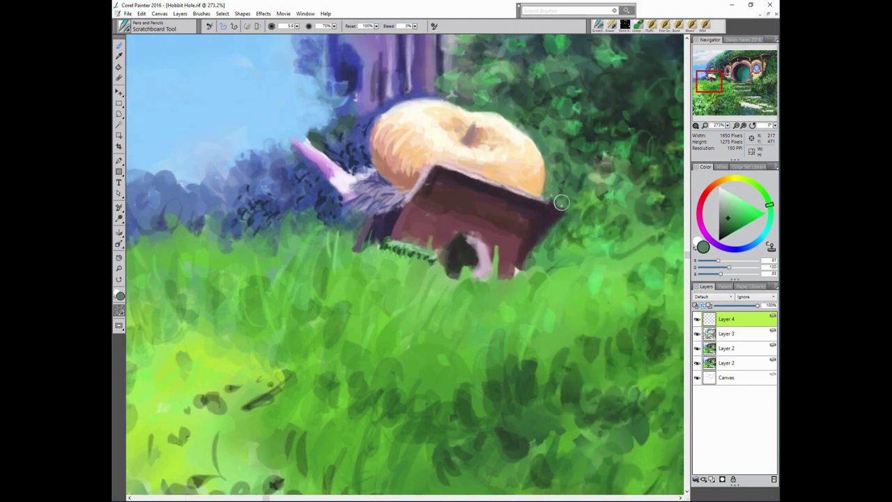
click(734, 206)
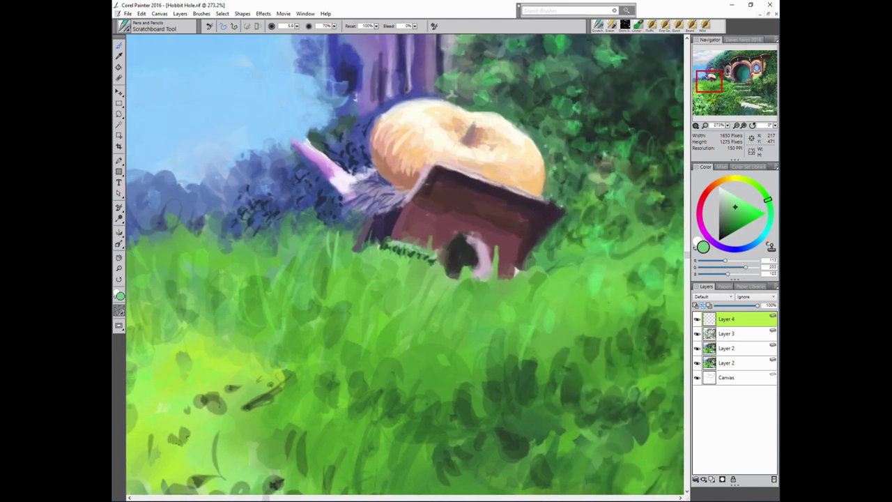
key(2)
key(9)
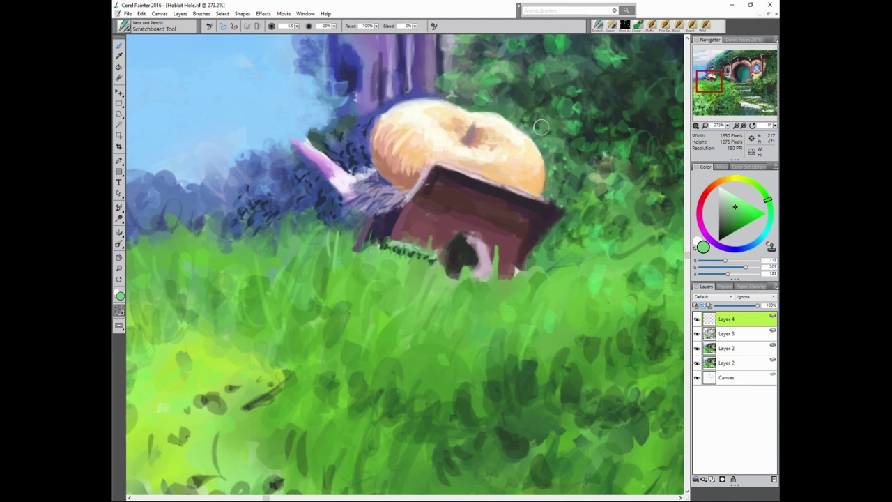
drag(589, 136, 583, 170)
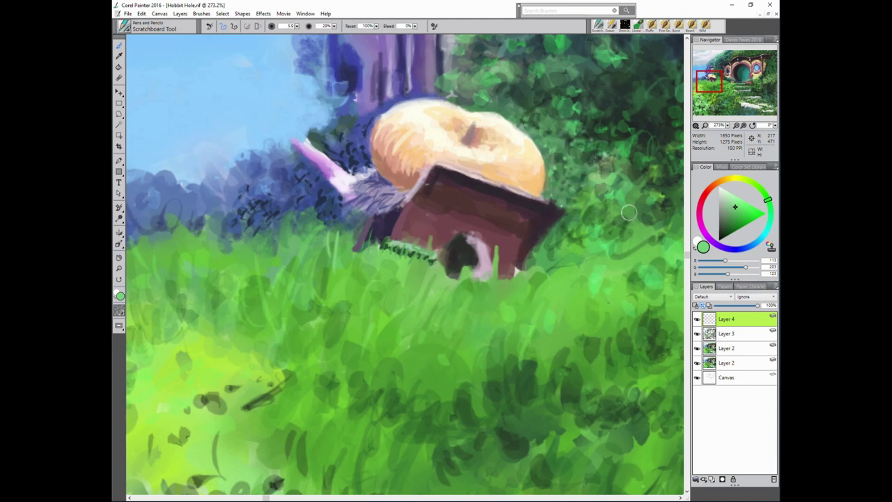
Sample darker and lighter greens from the foliage beside the shed.
alt+click(627, 182)
alt+click(643, 203)
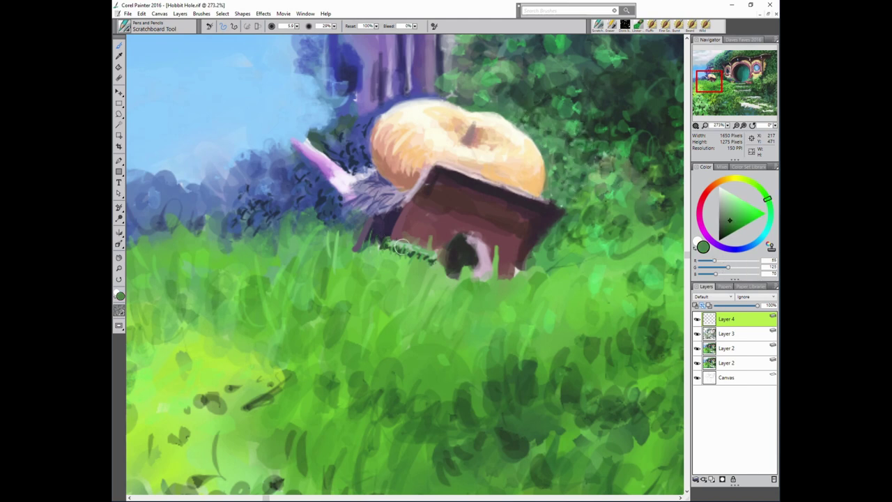
alt+click(634, 214)
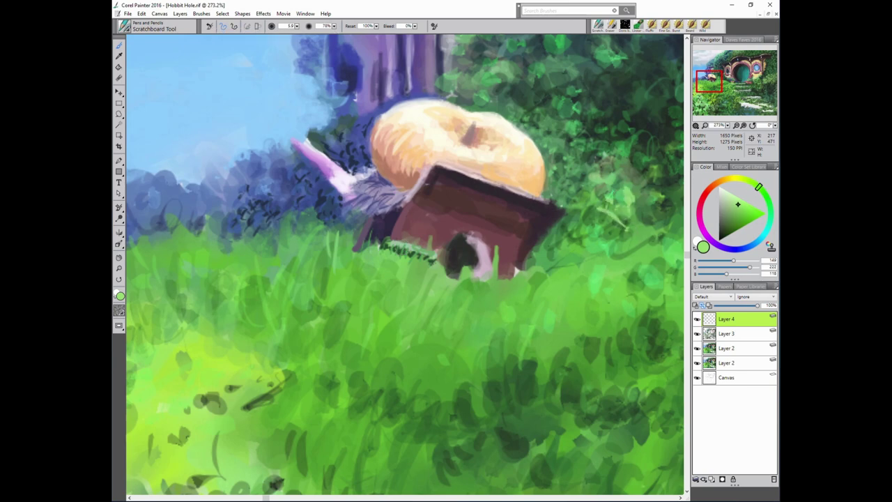
alt+click(622, 218)
alt+click(620, 231)
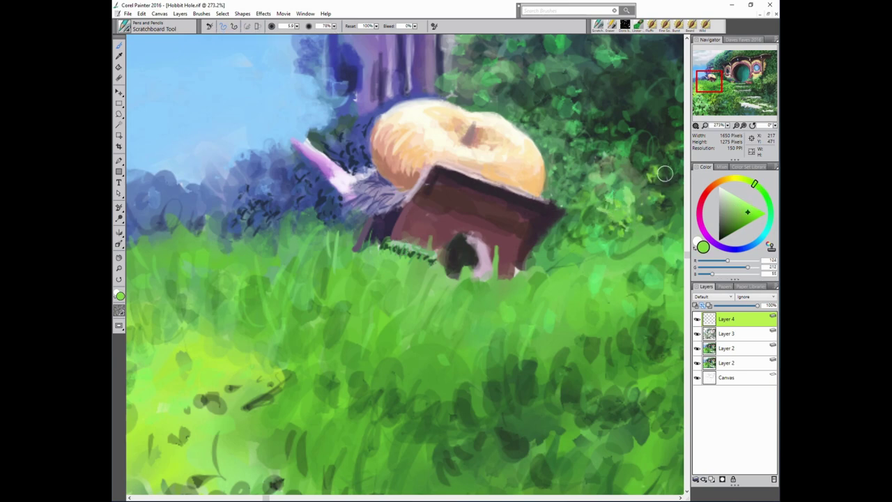
Pick new leaf greens while panning past the round door up to the canopy.
mouse_move(665, 173)
mouse_down()
mouse_move(495, 228)
mouse_move(484, 259)
mouse_move(519, 174)
mouse_move(543, 166)
mouse_up()
alt+click(543, 165)
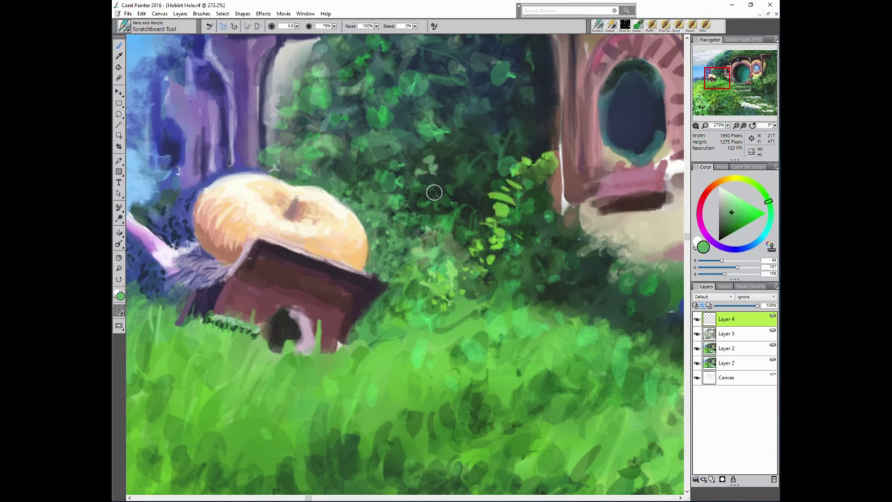
alt+click(352, 143)
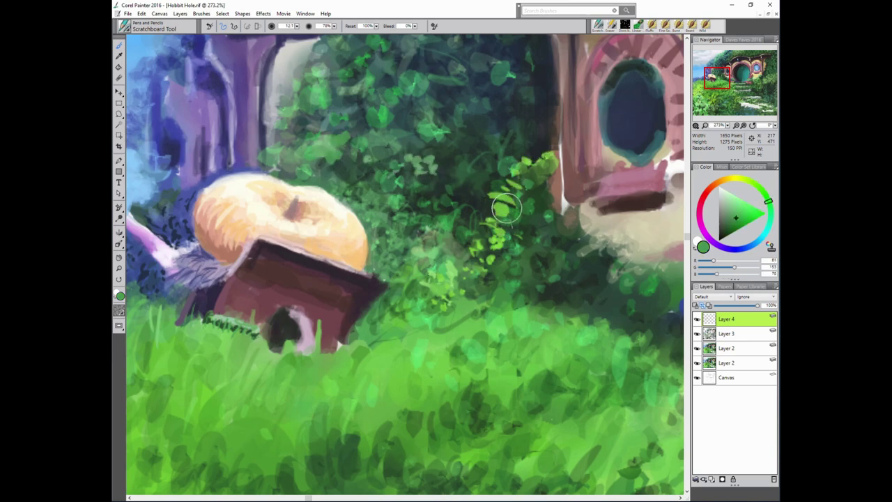
drag(410, 77, 378, 175)
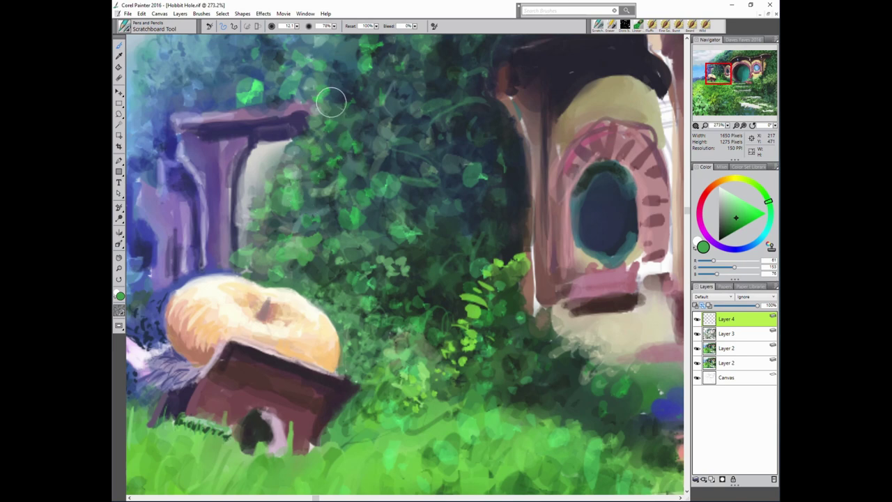
drag(332, 94, 260, 344)
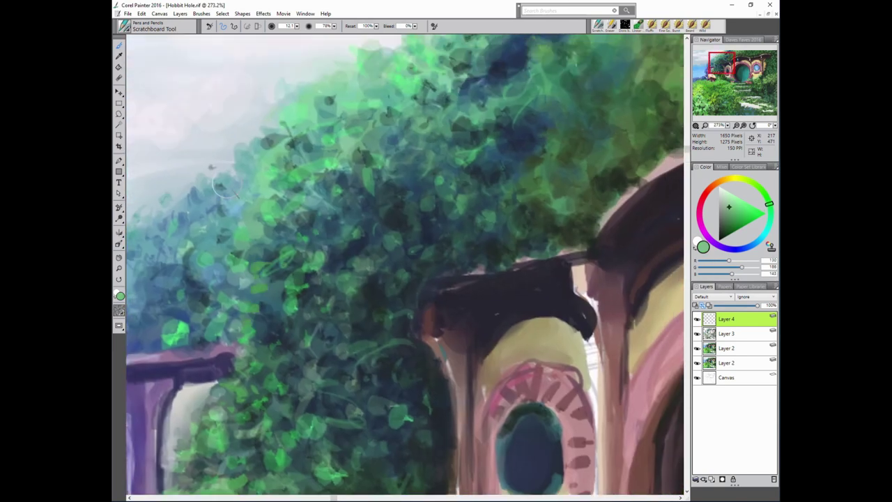
click(769, 207)
scroll(566, 171, down, 3)
Zoom out to 80.8% and sample mauve, lavender and dark purple from the side shed.
scroll(448, 423, down, 3)
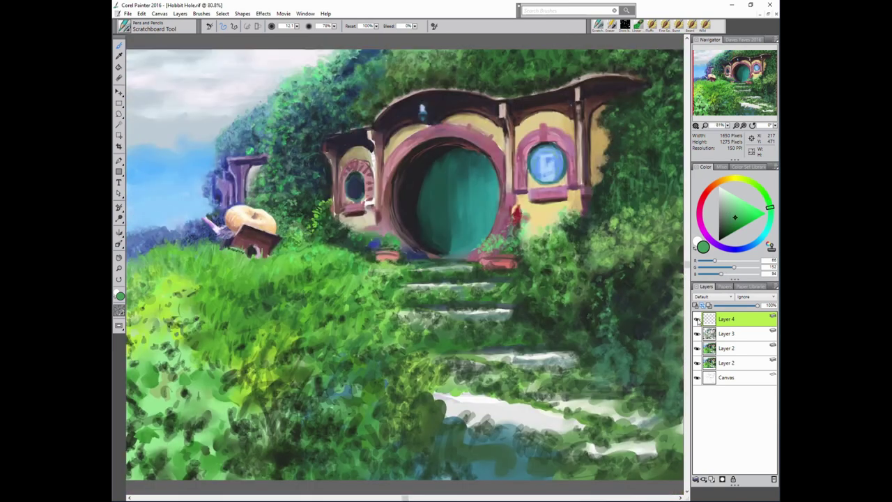
key(shift+s)
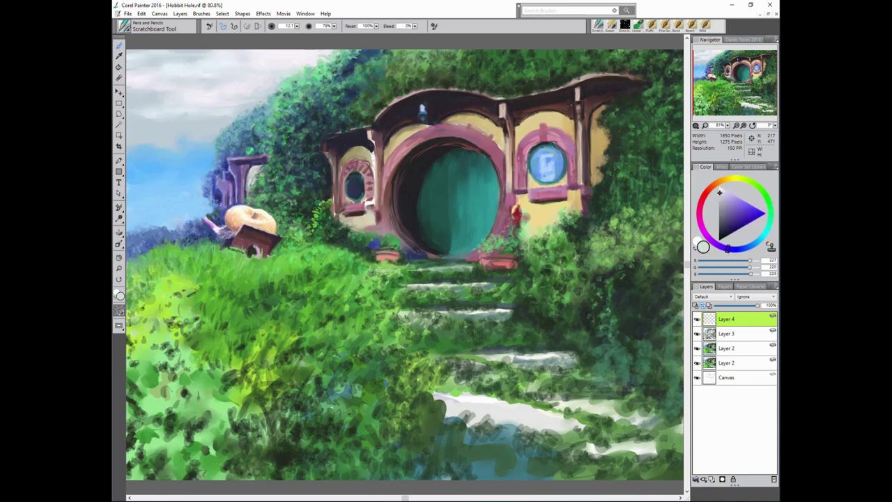
alt+click(258, 193)
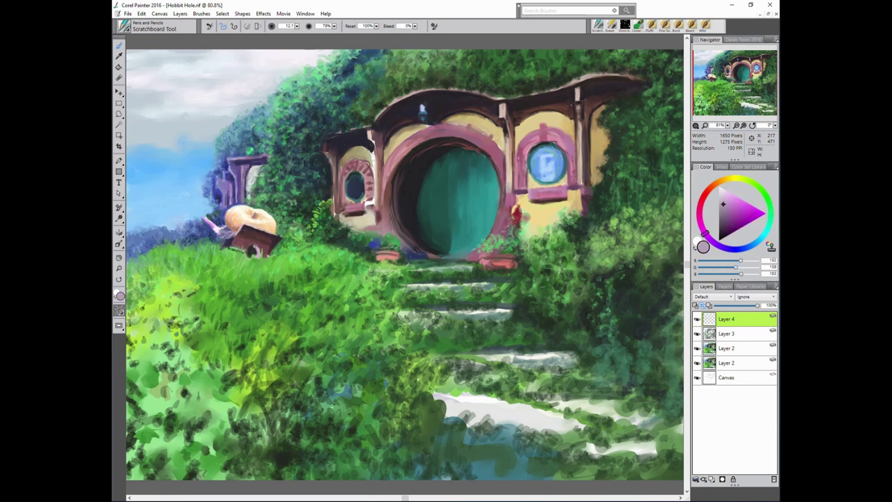
alt+click(234, 159)
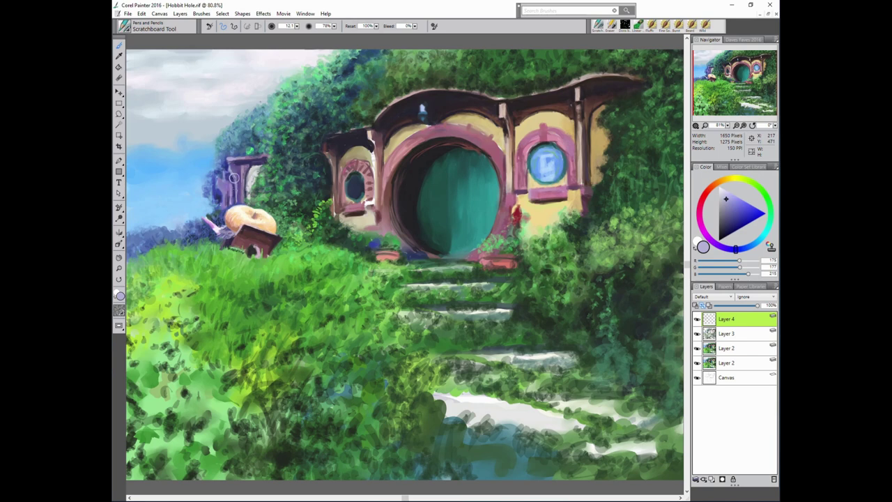
alt+click(231, 188)
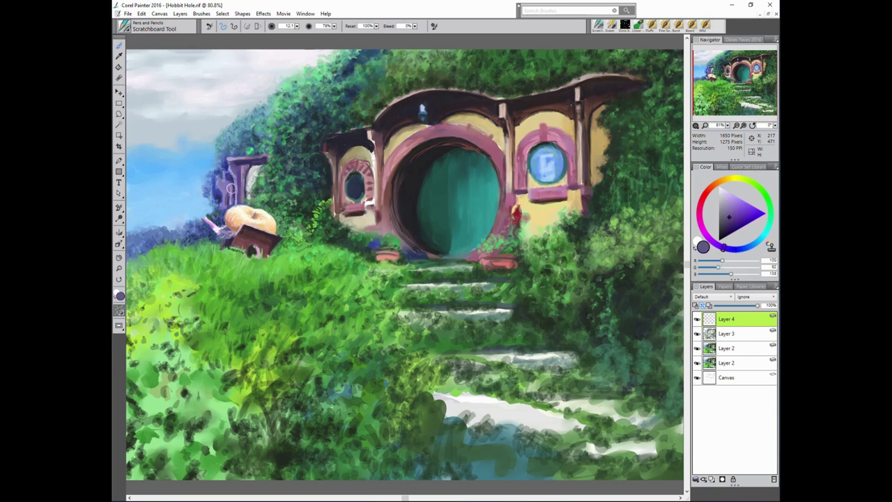
Pick soft green, darker green, teal-green and bright teal for foliage touch-ups.
alt+click(324, 237)
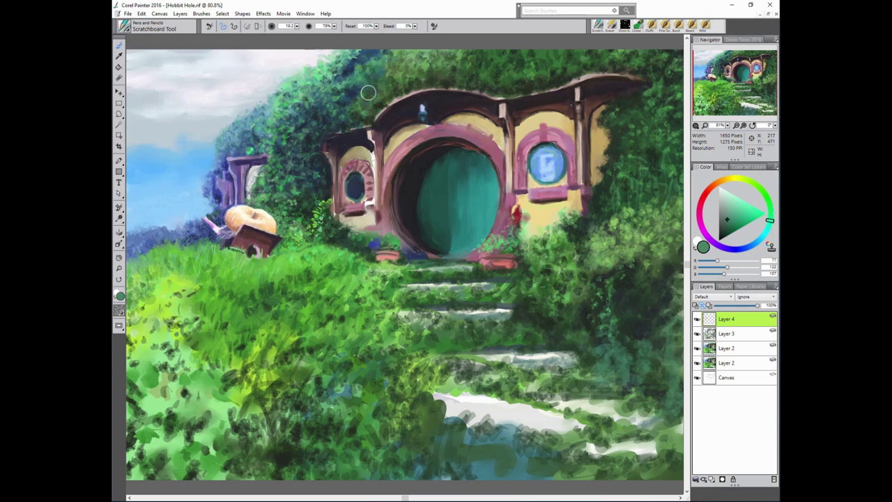
alt+click(311, 151)
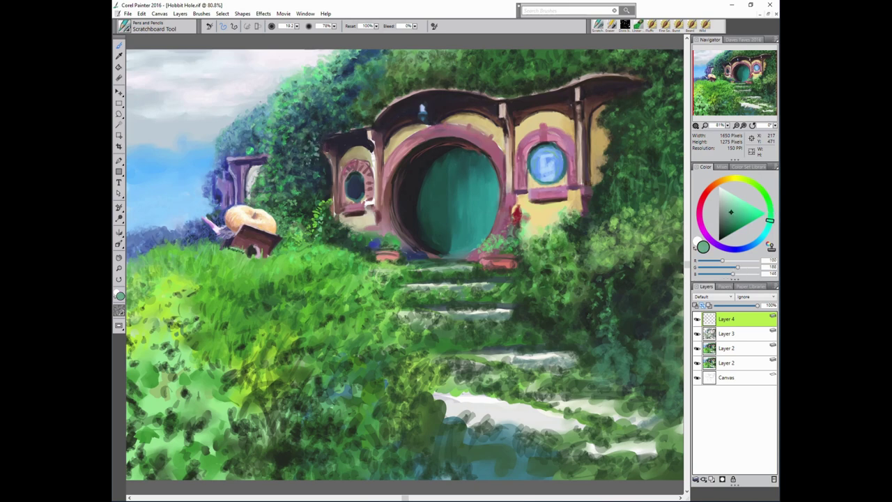
alt+click(289, 179)
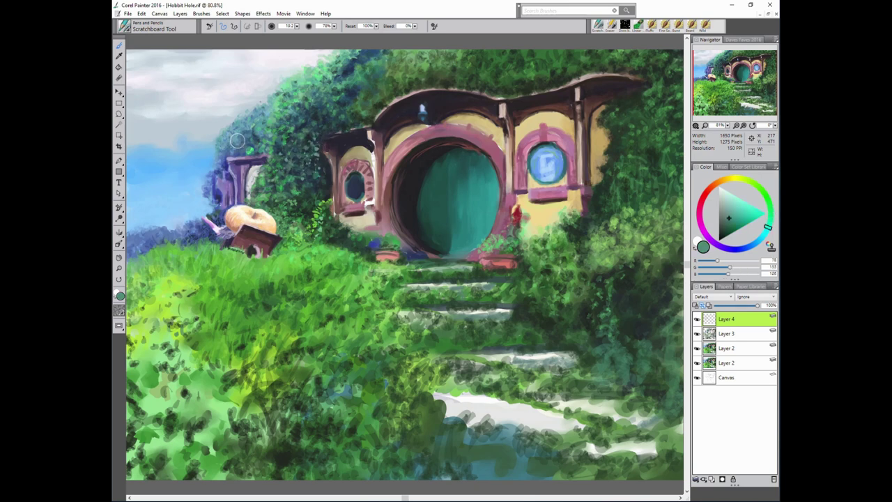
alt+click(439, 223)
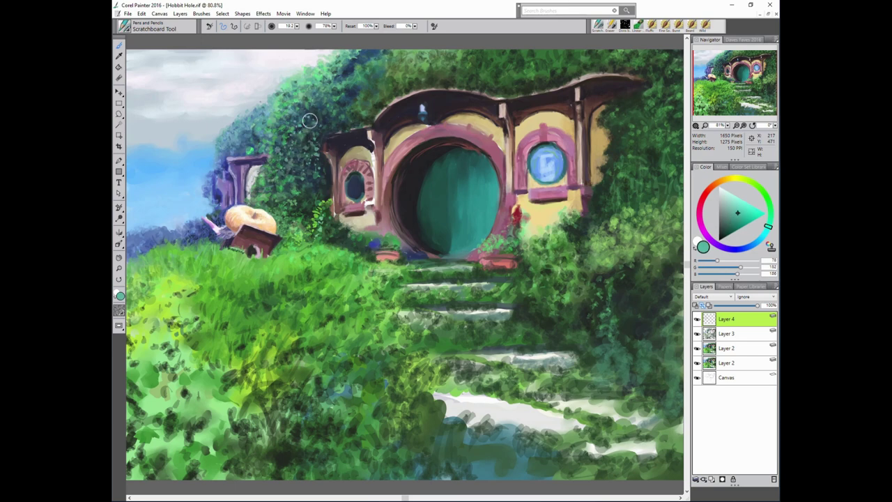
Lower brush opacity to 57% and choose darker, bright and deeper greens for foliage and grass.
key(5)
key(7)
alt+click(334, 204)
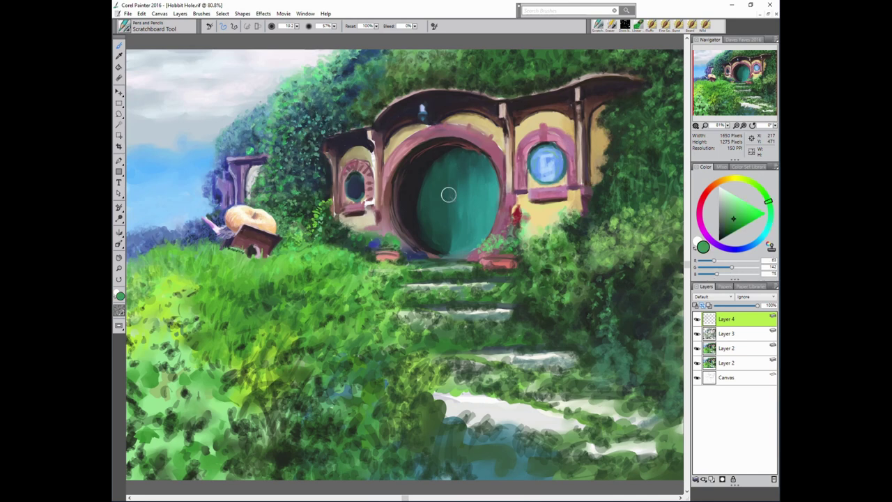
alt+click(601, 249)
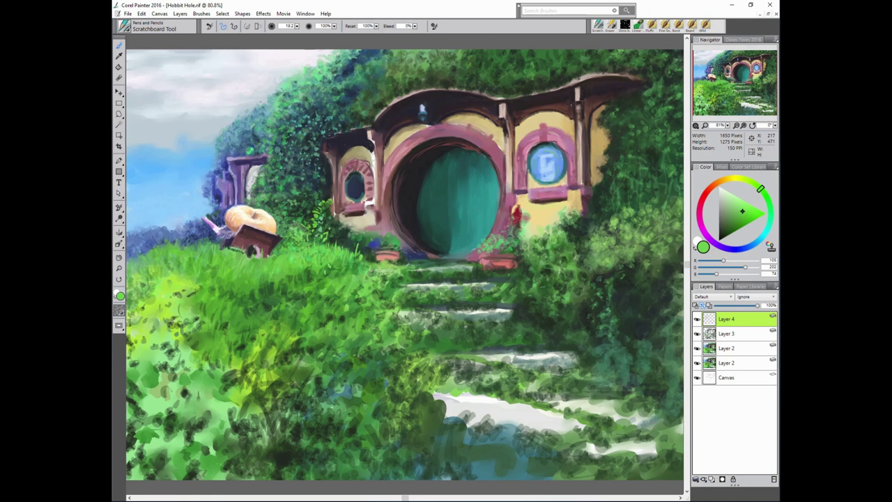
alt+click(242, 241)
Sample grass greens, the hills' dark blue, a dark purple and a light lavender.
drag(341, 271, 369, 267)
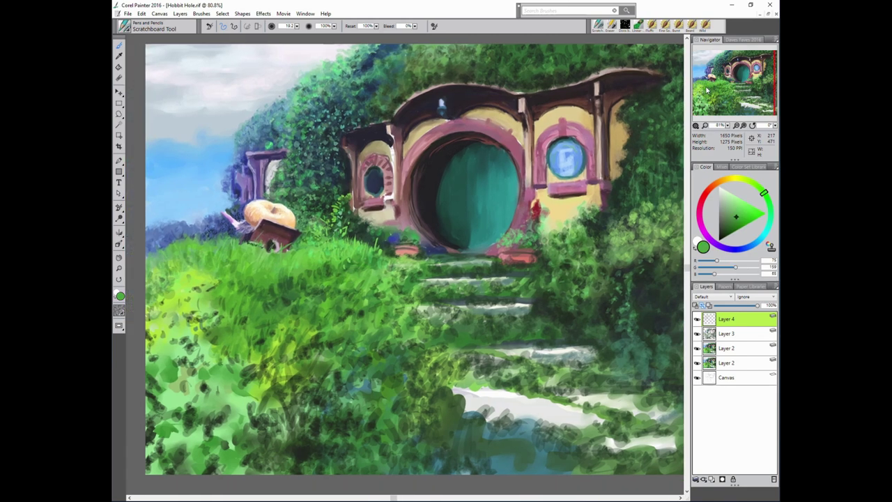
alt+click(166, 269)
alt+click(331, 228)
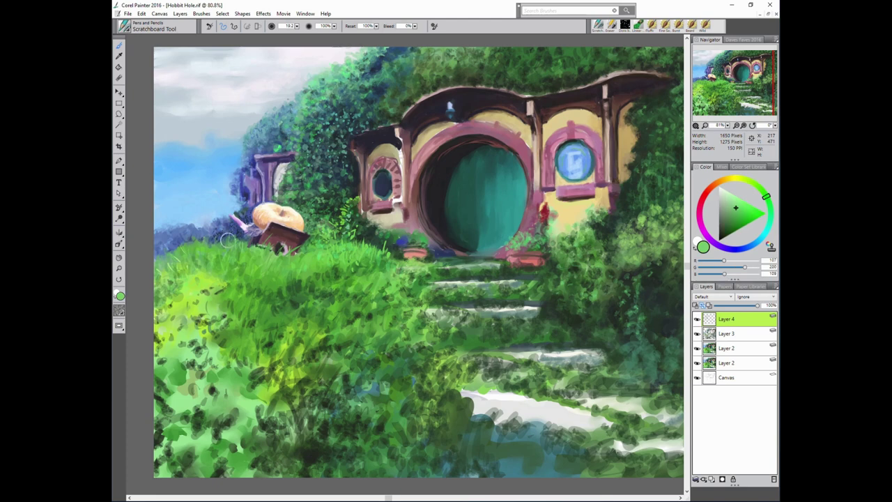
alt+click(275, 259)
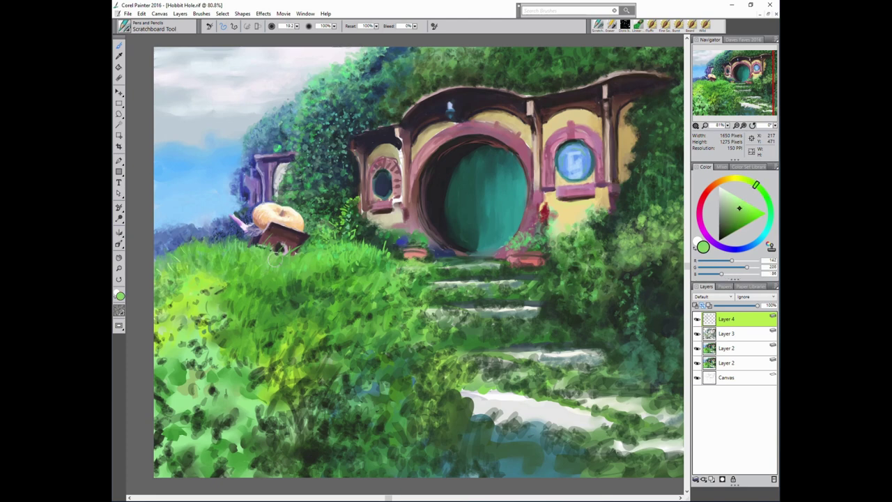
alt+click(163, 244)
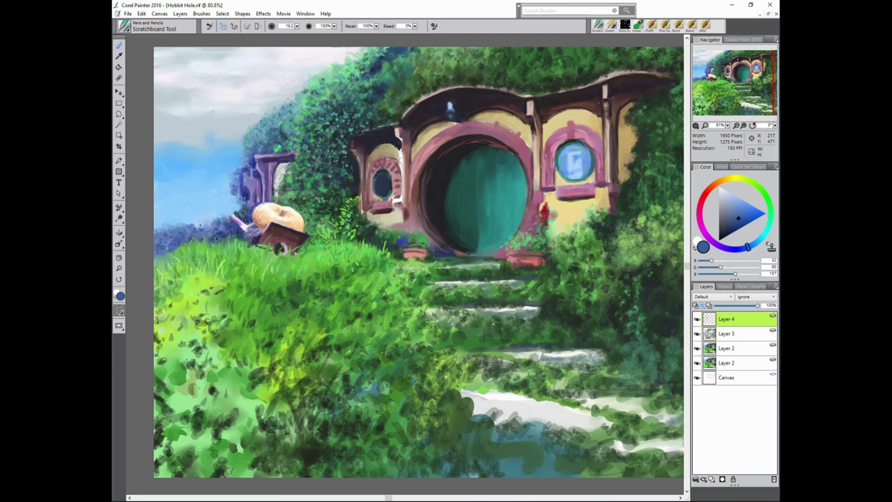
alt+click(253, 238)
alt+click(256, 237)
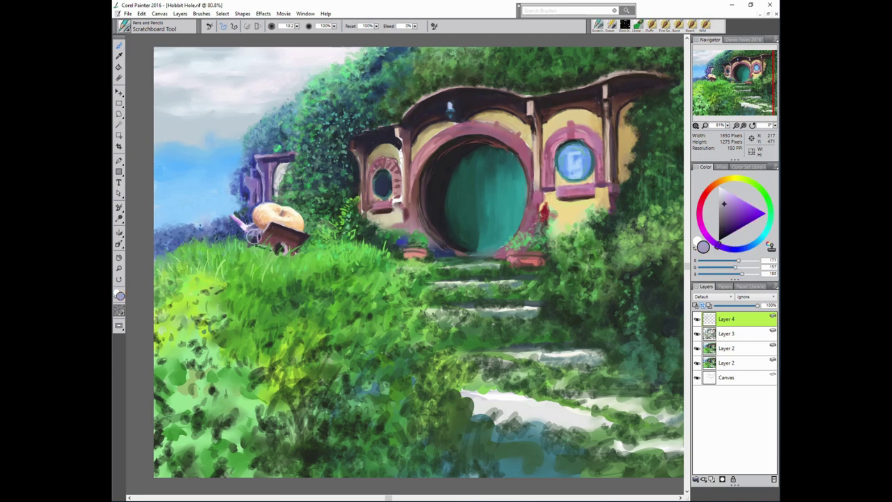
Choose a pale blue and dab small pale flowers into the ivy beside the house.
alt+click(285, 242)
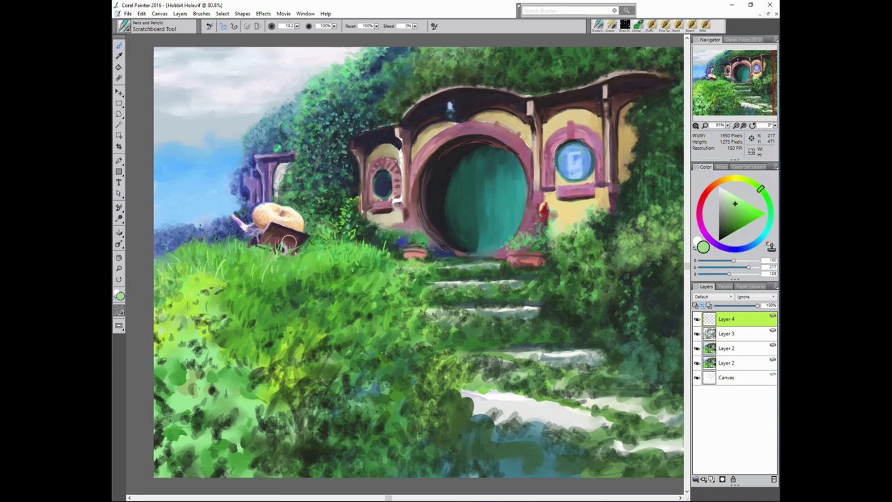
alt+click(338, 237)
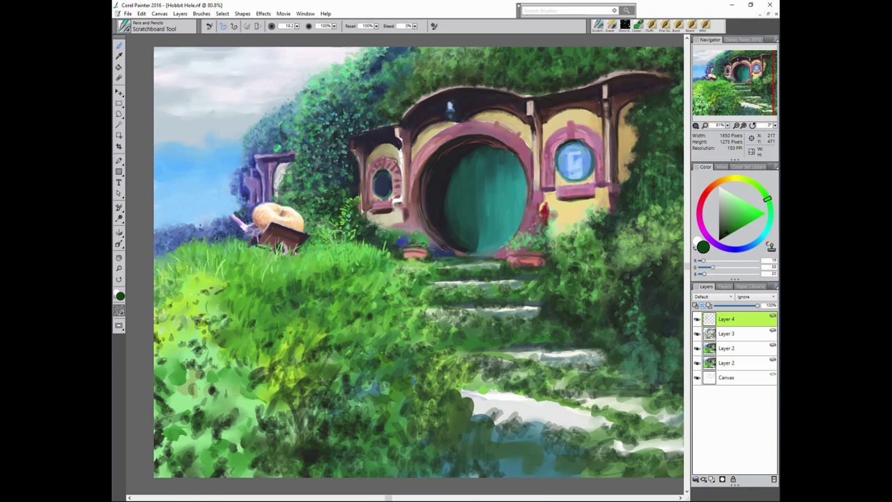
alt+click(407, 205)
click(725, 190)
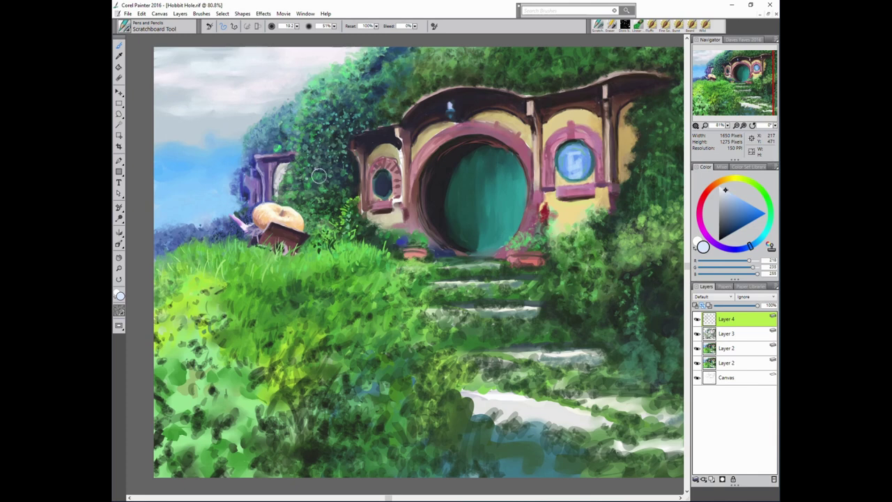
drag(334, 26, 300, 33)
click(710, 115)
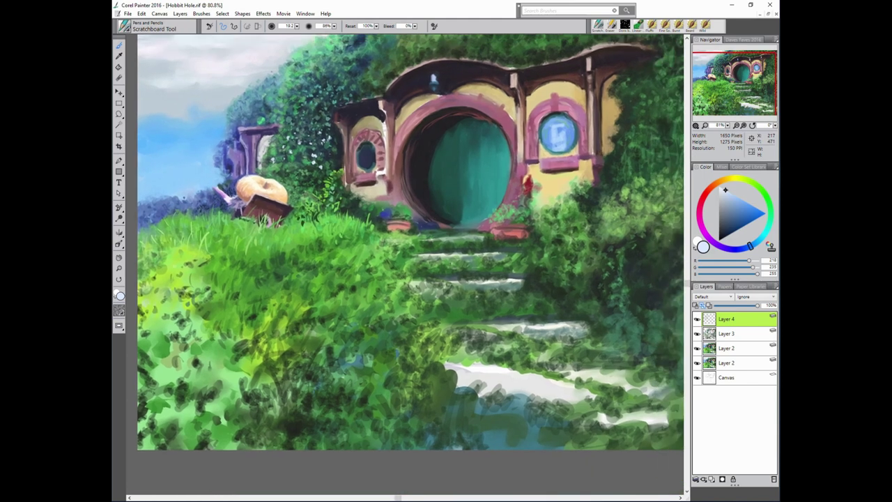
Paint light-green grass blades on the slope and raise brush opacity to full.
alt+click(285, 261)
mouse_move(273, 278)
mouse_down()
mouse_move(292, 246)
mouse_move(361, 223)
mouse_move(371, 208)
mouse_move(380, 213)
mouse_up()
alt+click(478, 253)
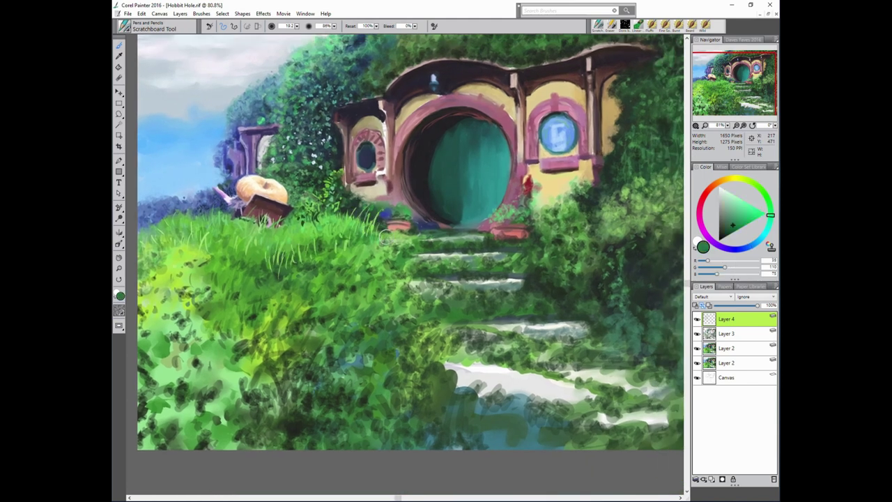
key(0)
Sample light and dark foliage greens, setting brush opacity to 98%.
alt+click(404, 213)
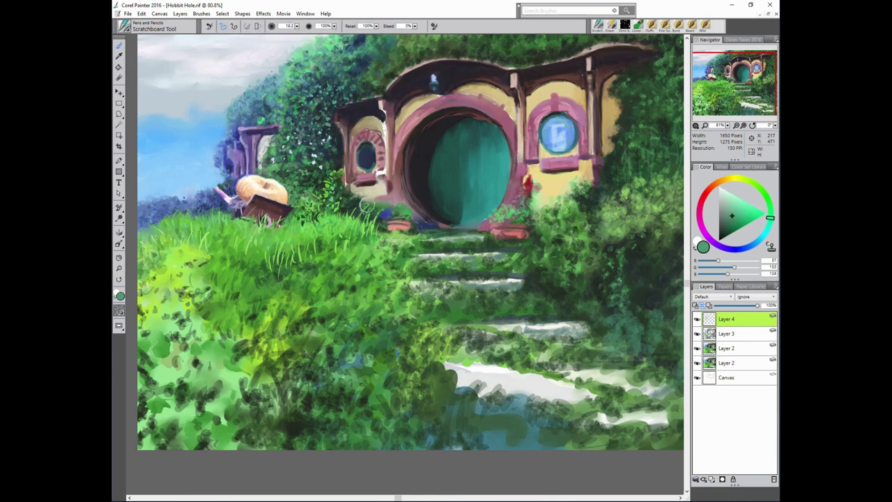
alt+click(361, 186)
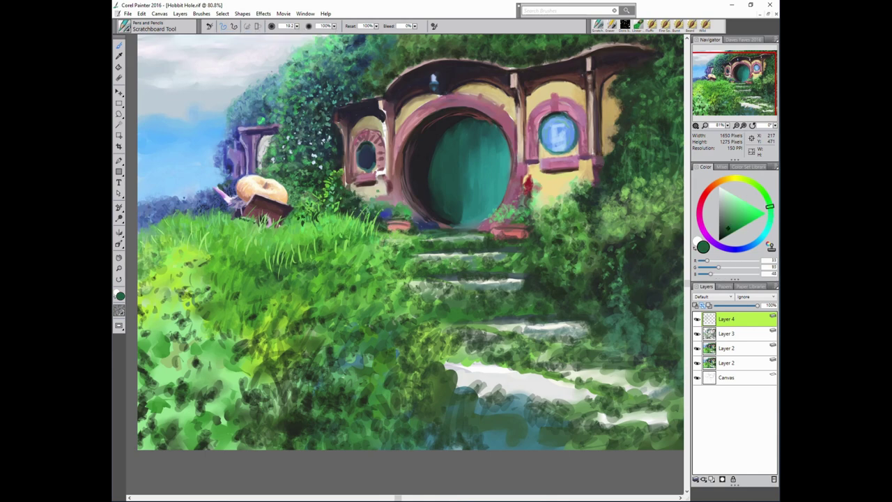
alt+click(580, 202)
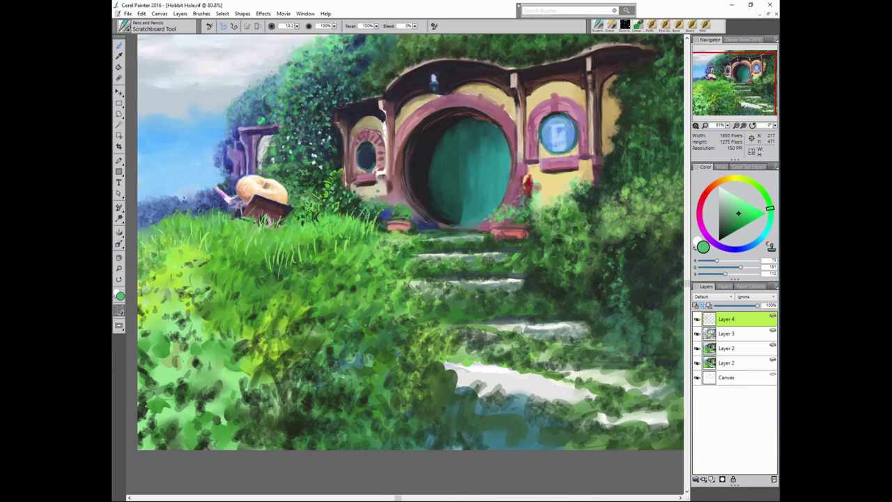
alt+click(341, 193)
drag(333, 26, 330, 31)
alt+click(387, 214)
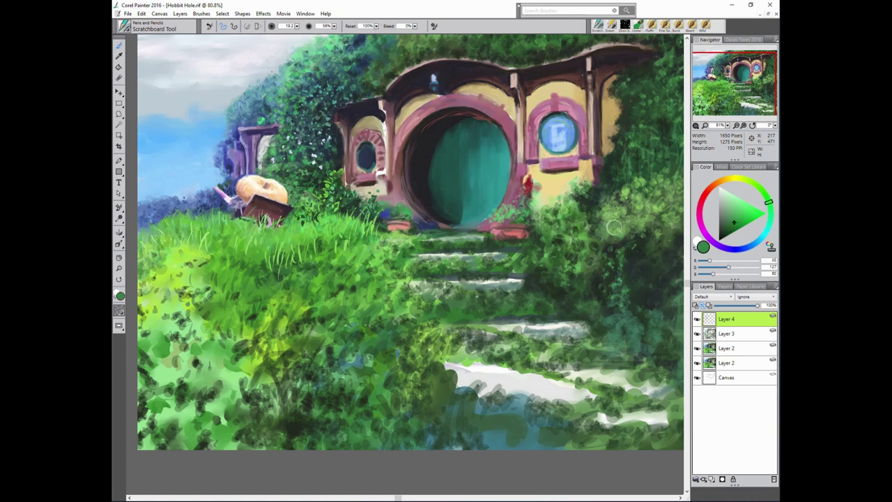
Pick a lighter blue for flowers by the planter, then bright green at 77% opacity.
alt+click(504, 243)
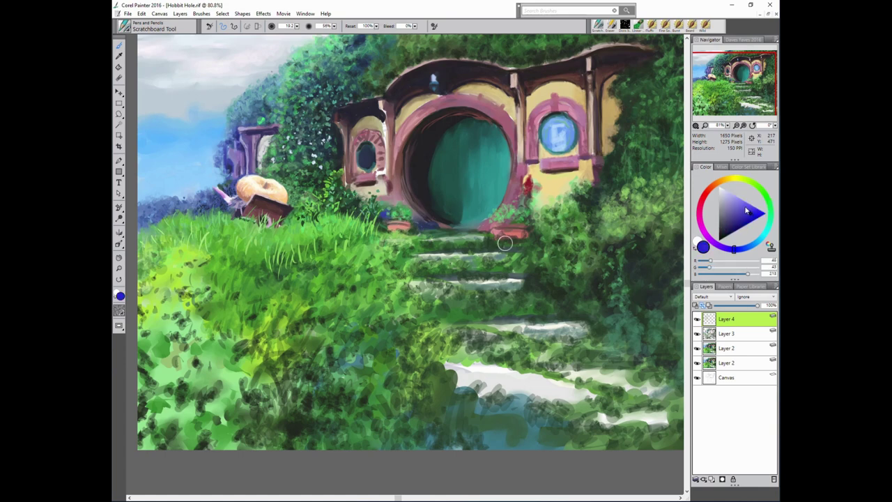
alt+click(524, 201)
drag(742, 213, 741, 201)
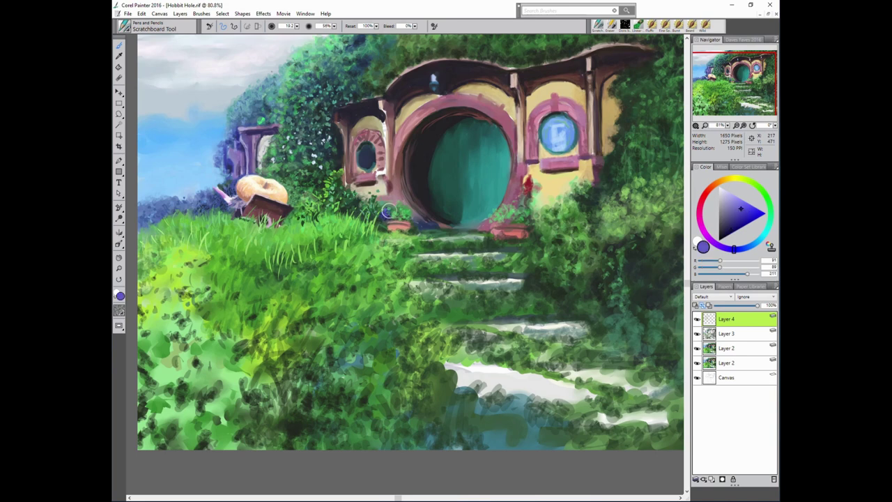
alt+click(480, 223)
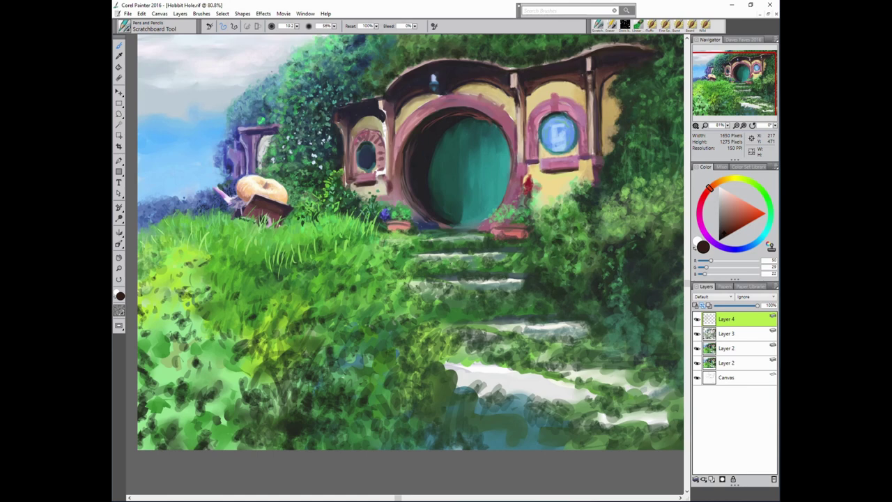
click(743, 211)
key(7)
key(7)
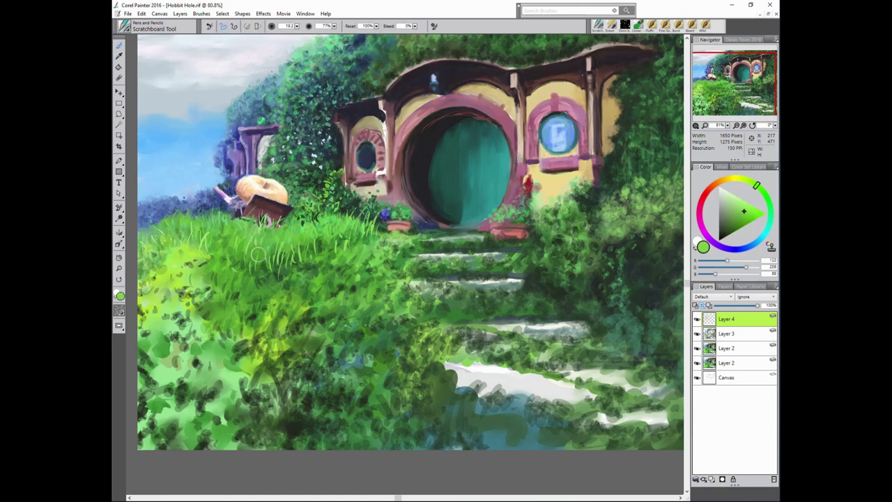
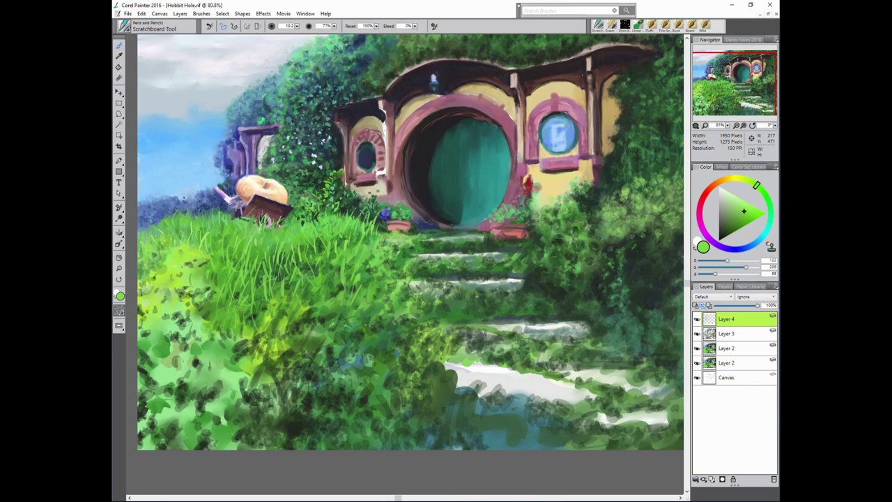
Raise brush opacity and dab light-green highlights and thin blades across the middle grass.
drag(335, 27, 336, 28)
click(355, 301)
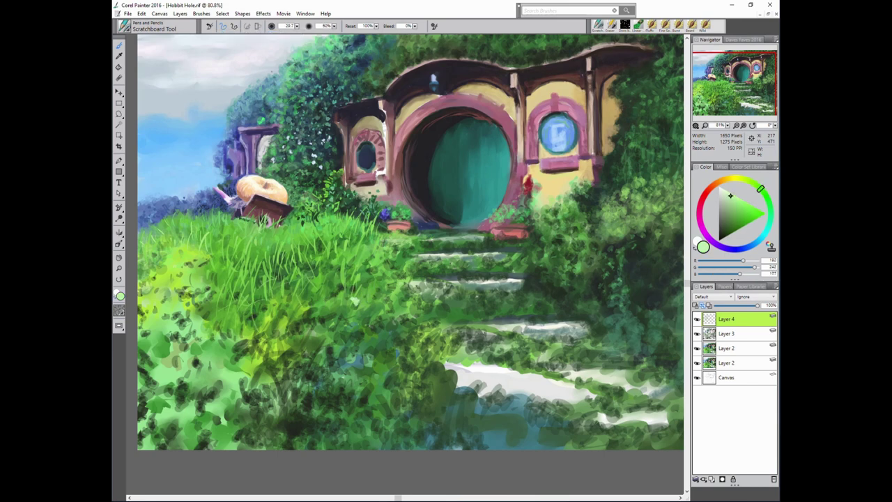
click(316, 304)
click(290, 314)
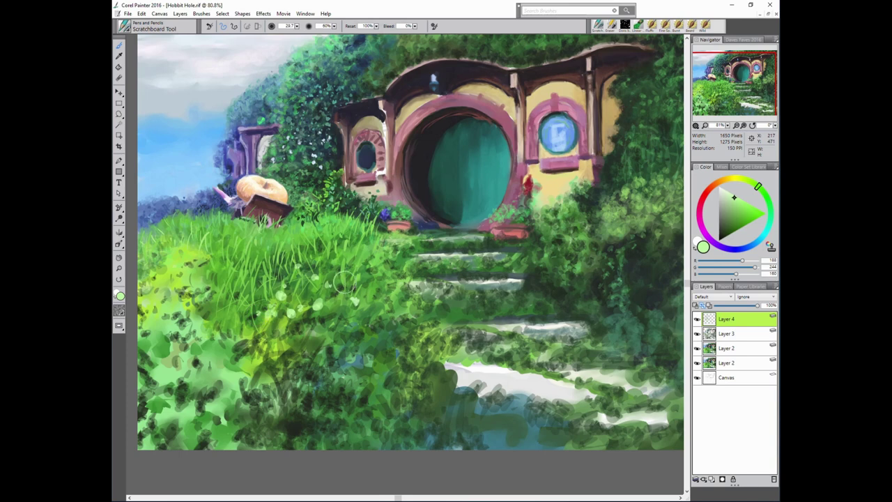
drag(357, 269, 237, 297)
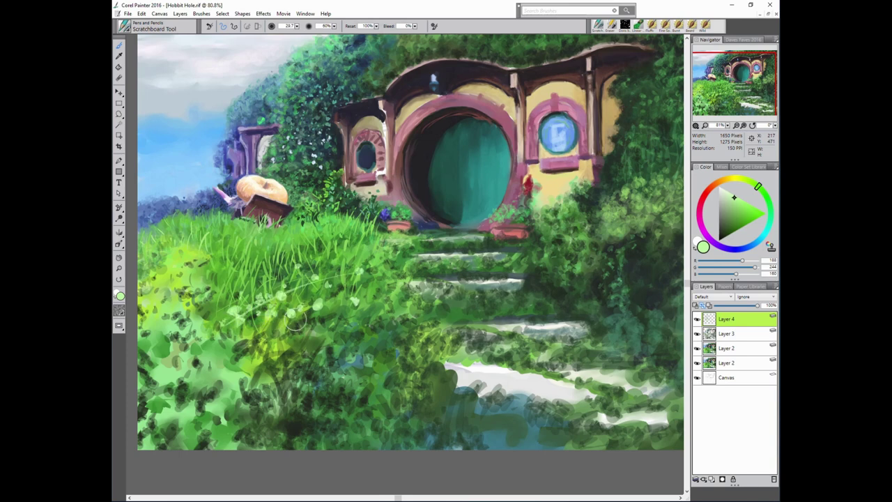
click(252, 338)
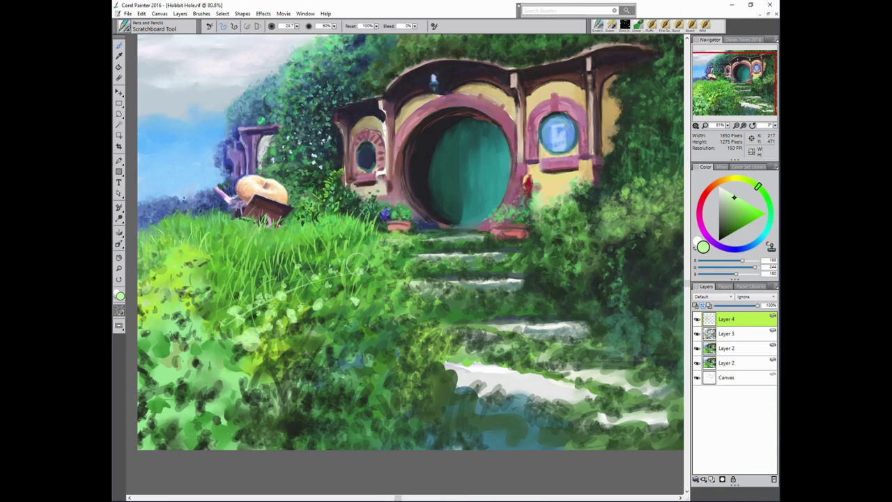
click(302, 347)
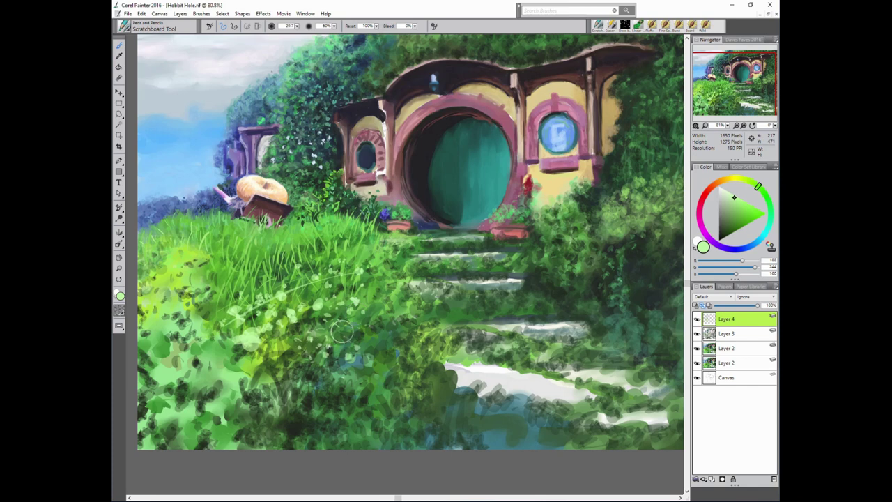
mouse_move(352, 338)
mouse_down()
mouse_move(348, 366)
mouse_move(314, 419)
mouse_move(352, 390)
mouse_up()
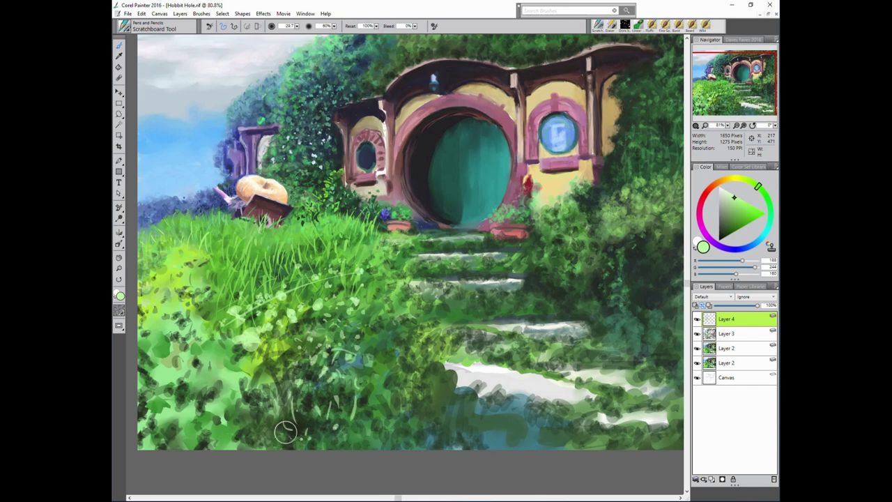
Paint saturated mid-green dabs and pale green-white highlights into the lower-left grass.
alt+click(247, 398)
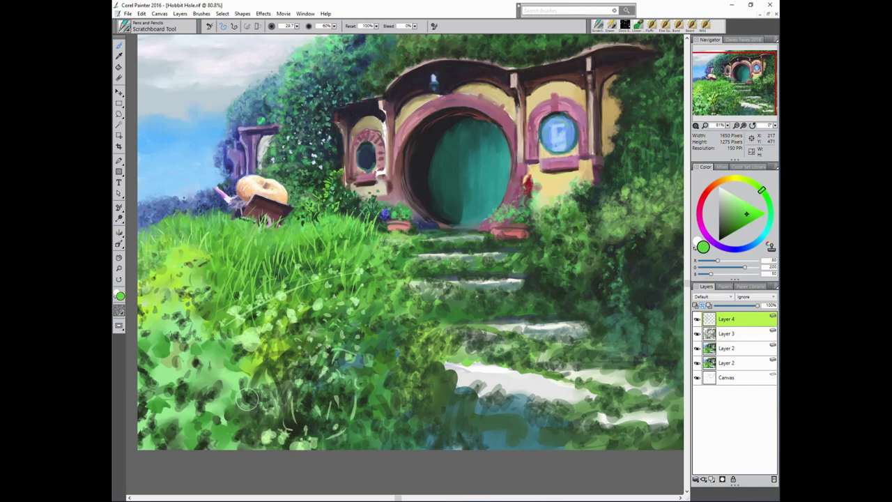
drag(248, 399, 209, 401)
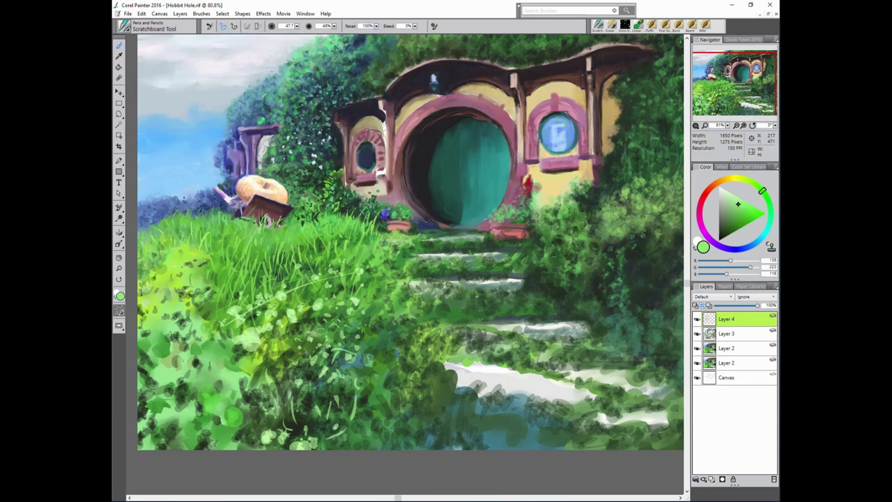
mouse_move(140, 317)
mouse_down()
mouse_move(160, 258)
mouse_move(207, 265)
mouse_up()
alt+click(456, 311)
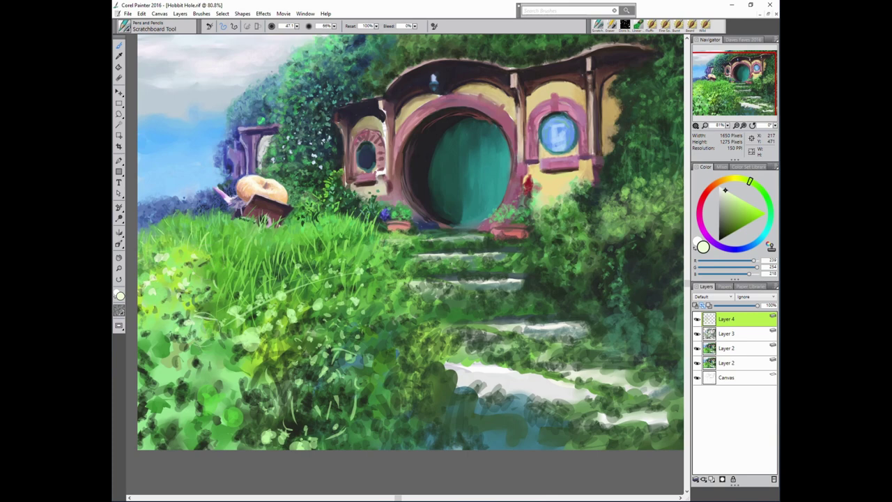
mouse_move(136, 422)
mouse_down()
mouse_move(199, 419)
mouse_move(195, 435)
mouse_move(166, 443)
mouse_up()
Add bright green strokes and dabs across the upper and left grass.
alt+click(463, 291)
alt+click(345, 306)
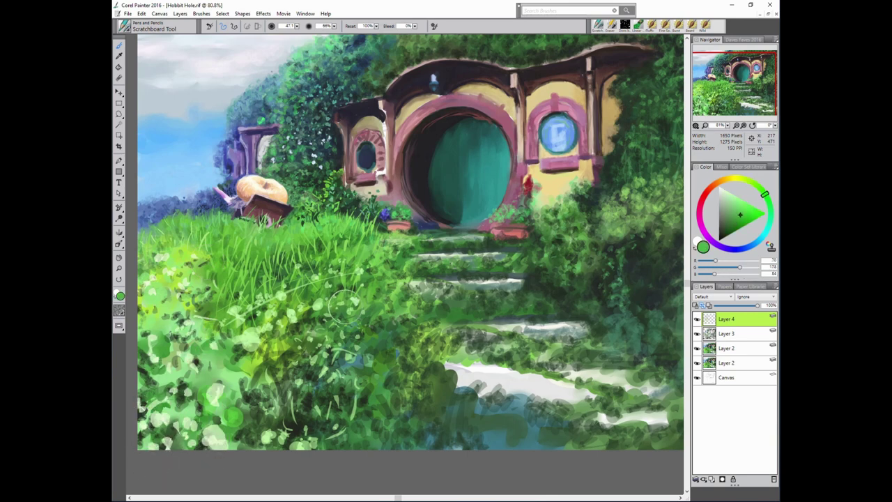
mouse_move(171, 331)
mouse_down()
mouse_move(143, 268)
mouse_move(202, 322)
mouse_up()
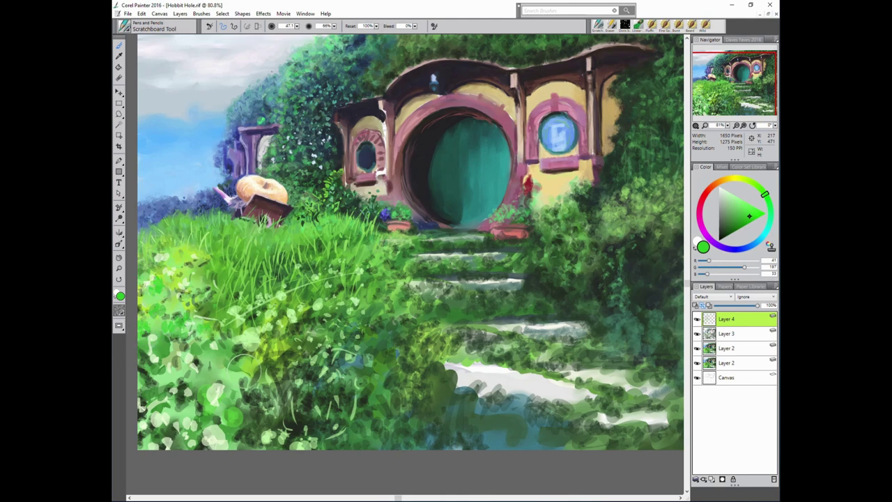
drag(195, 265, 241, 362)
mouse_move(167, 382)
mouse_down()
mouse_move(272, 413)
mouse_move(259, 371)
mouse_up()
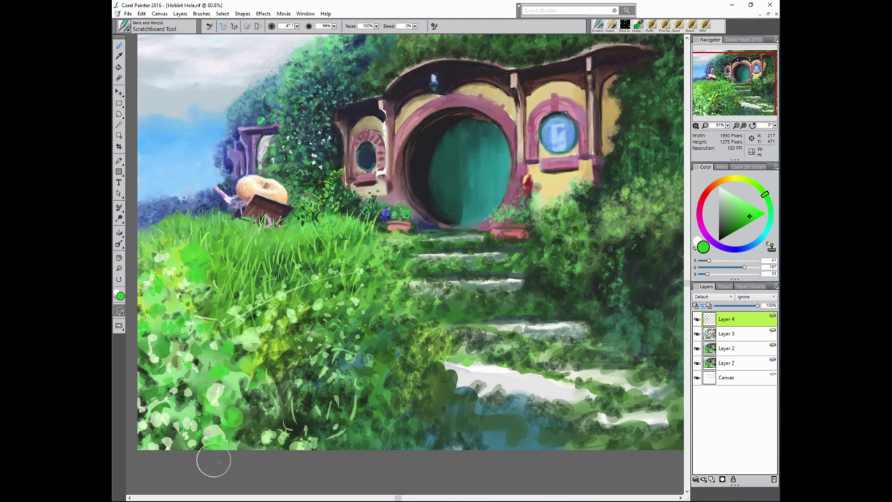
Dab deep yellow flowers throughout the lower-left grass.
alt+click(245, 289)
click(751, 204)
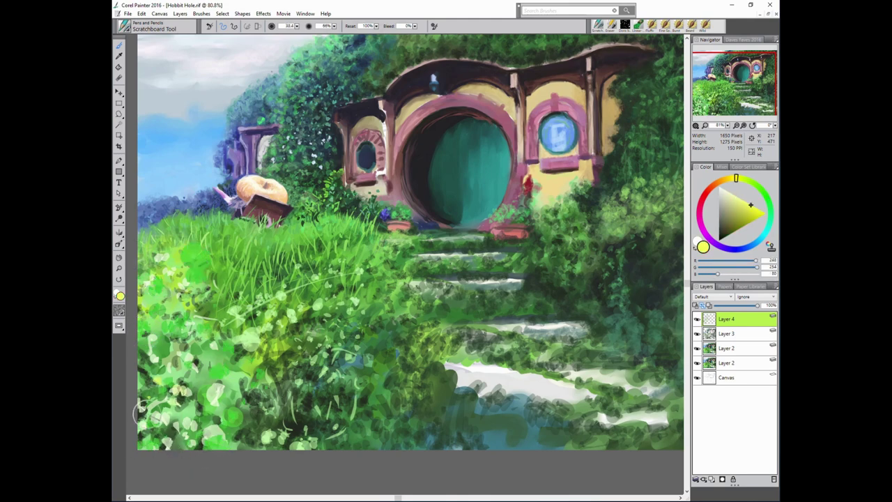
drag(171, 333, 209, 391)
drag(167, 442, 249, 391)
drag(230, 432, 175, 449)
drag(184, 347, 223, 301)
drag(157, 329, 160, 352)
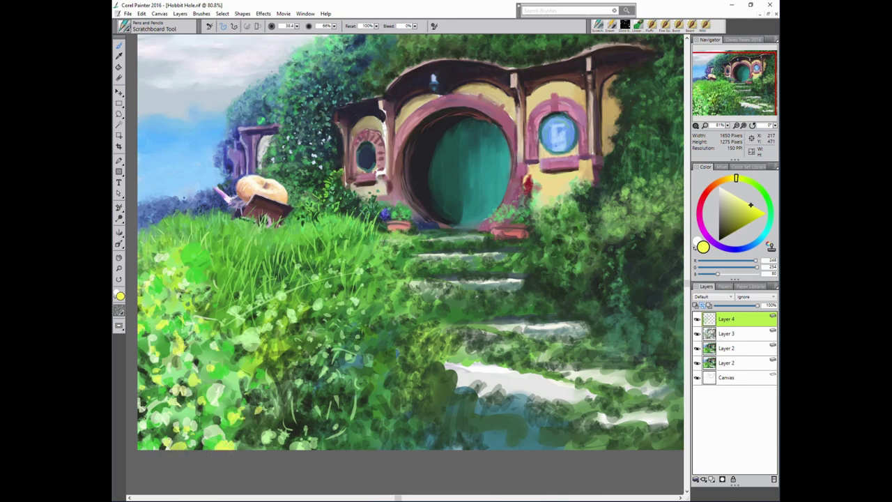
Add red flower dabs in the lower-left grass, then sample a dark green.
click(708, 190)
drag(166, 315, 173, 311)
click(148, 321)
click(189, 376)
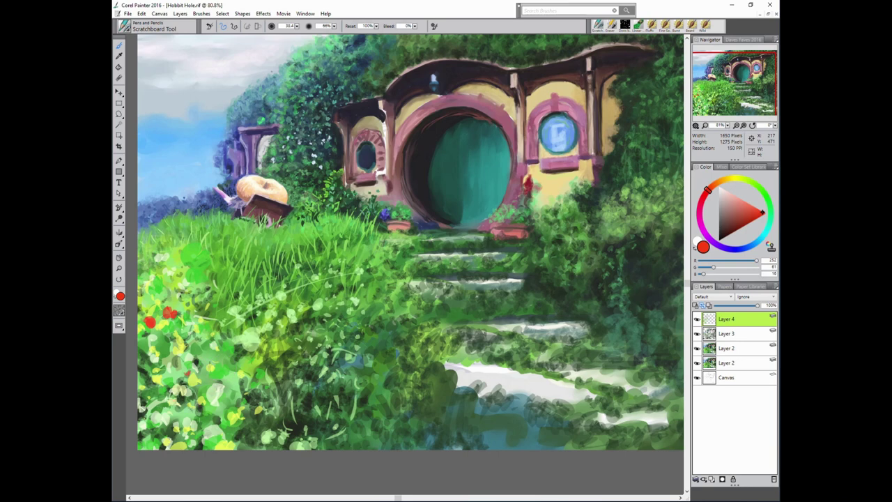
click(170, 402)
alt+click(478, 317)
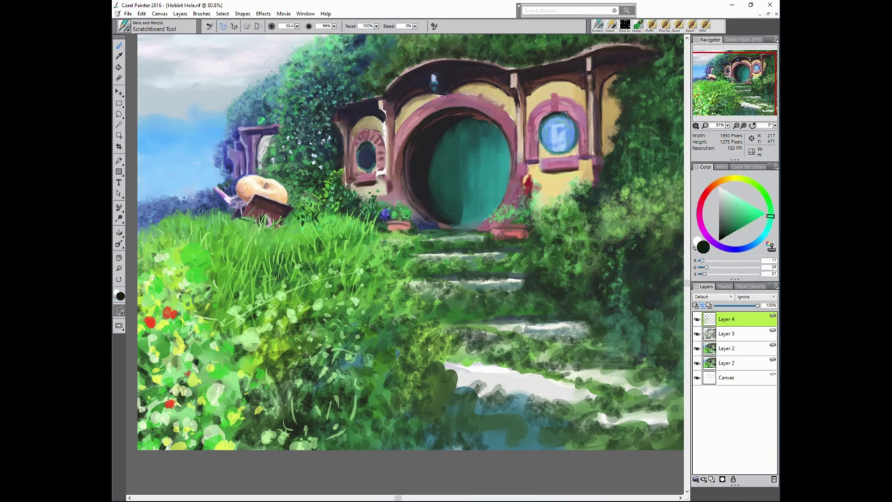
Create new Layer 5 above Layer 3, reselect Layer 4, and resize the brush.
click(733, 334)
key(ctrl+shift+n)
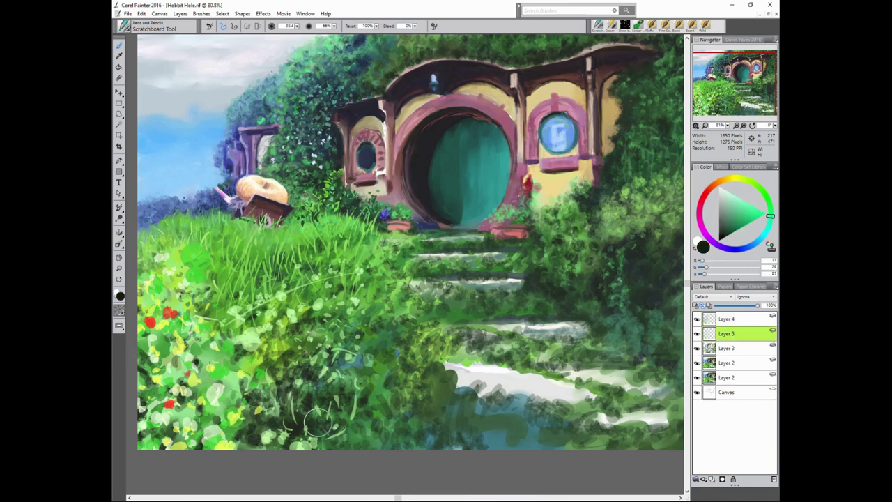
key(bracketleft)
key(bracketleft)
key(bracketleft)
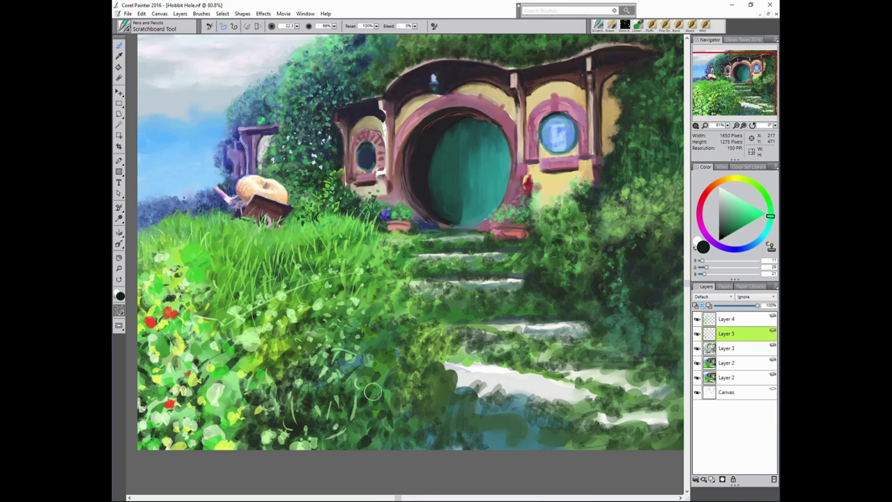
click(737, 320)
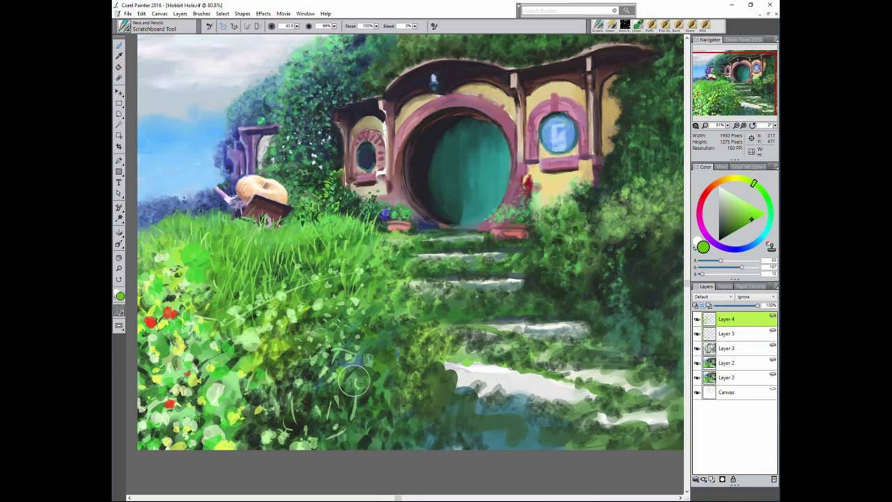
key(bracketright)
key(bracketright)
key(bracketright)
drag(440, 305, 397, 314)
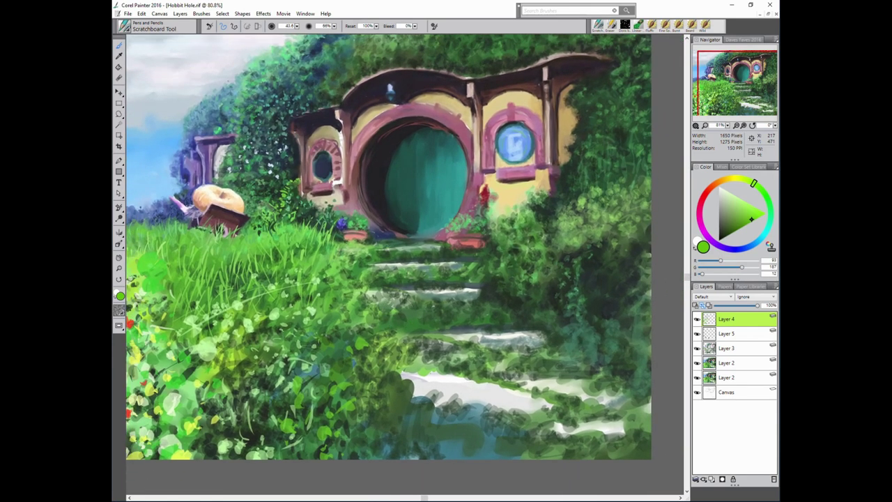
Paint near-white highlights along the lower path and green over a step edge.
alt+click(429, 383)
mouse_move(418, 376)
mouse_down()
mouse_move(453, 399)
mouse_move(561, 394)
mouse_move(621, 431)
mouse_up()
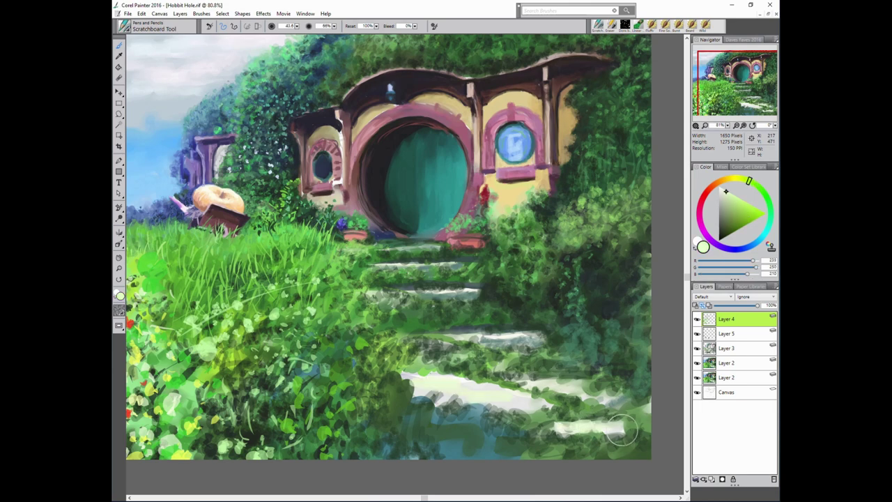
alt+click(510, 361)
alt+click(422, 315)
mouse_move(419, 317)
mouse_down()
mouse_move(387, 293)
mouse_move(446, 314)
mouse_up()
Shrink the brush, reset opacity to 100%, and try several greens on the wheel.
key(3)
key(9)
key([)
key([)
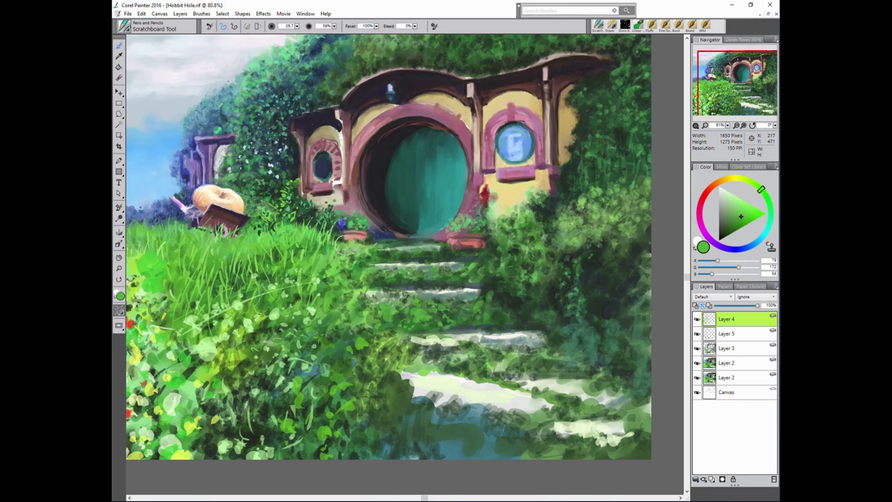
key(0)
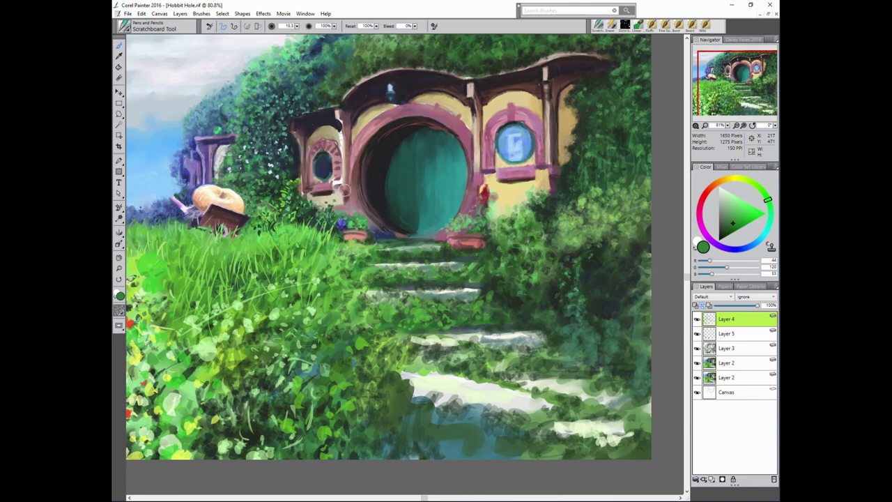
alt+click(161, 214)
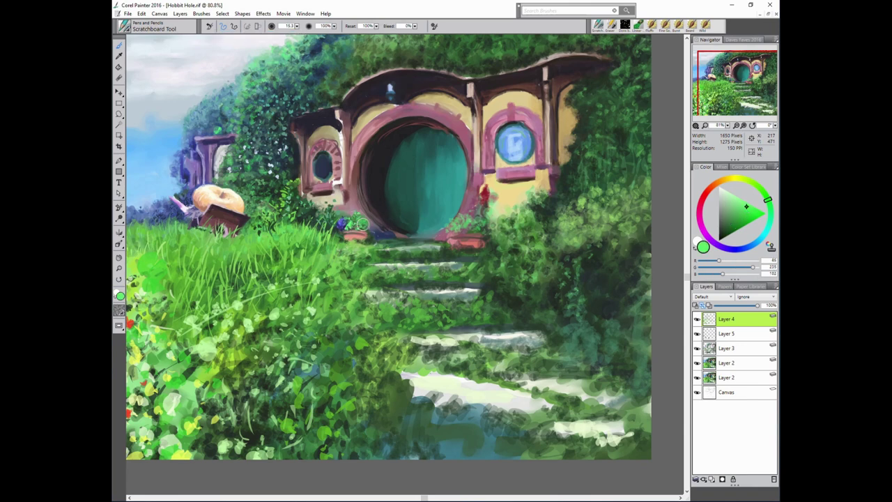
alt+click(586, 234)
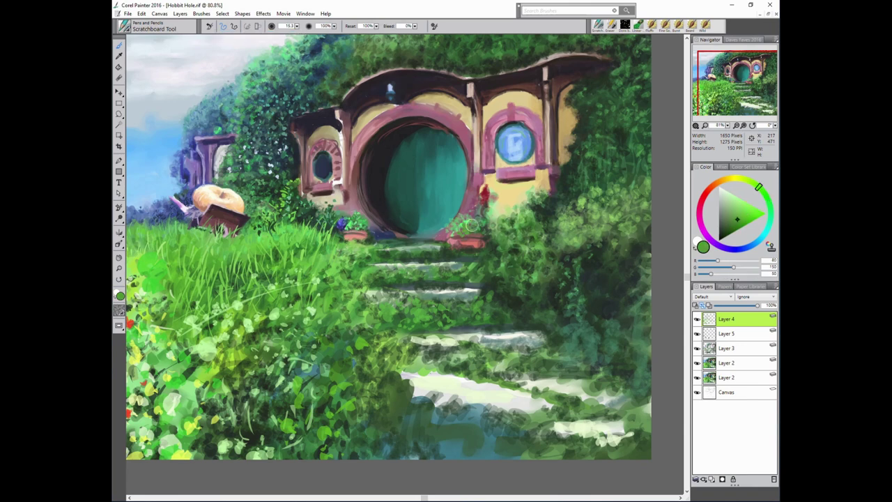
alt+click(473, 226)
alt+click(549, 228)
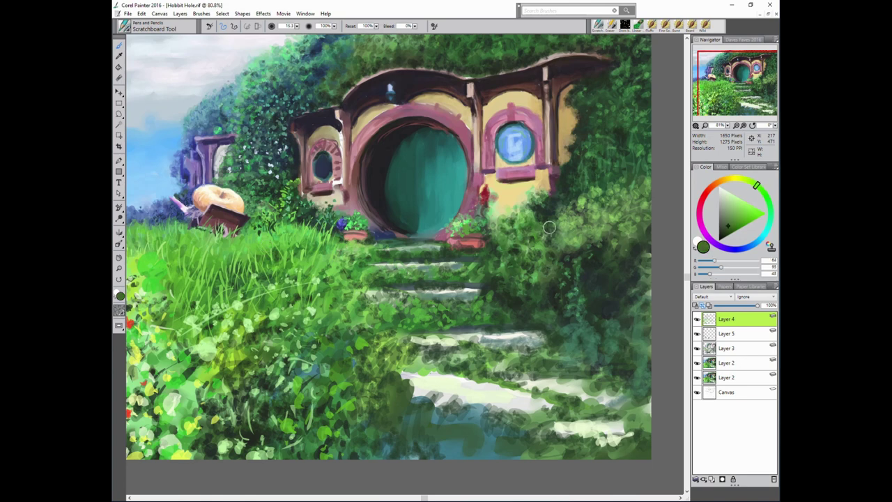
Compare greens, teal and shadow tones, settling on a lighter foliage green.
alt+click(473, 209)
alt+click(478, 214)
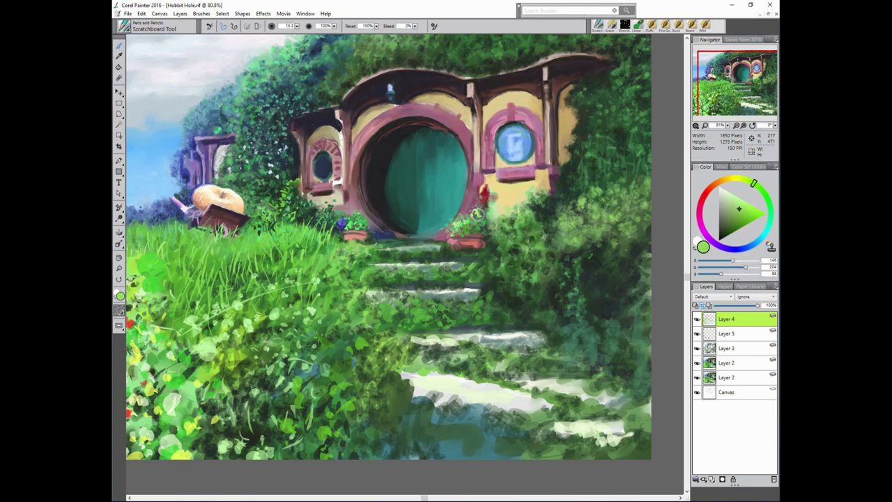
alt+click(364, 203)
alt+click(466, 209)
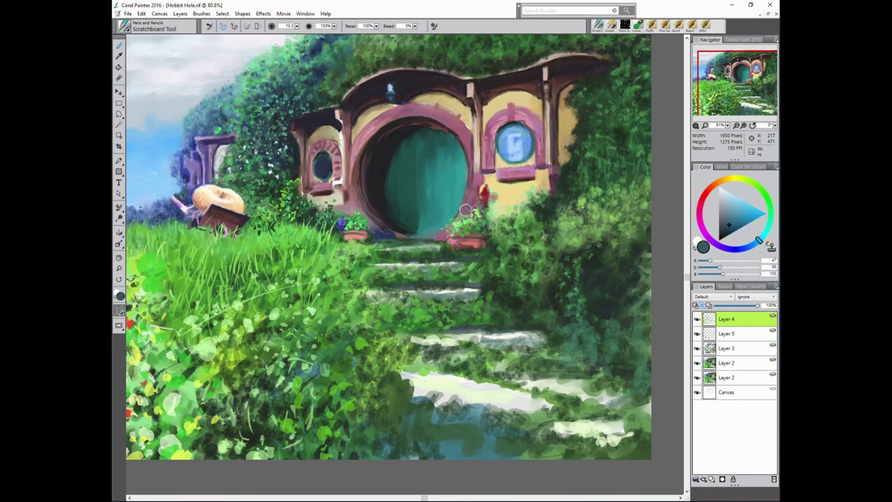
alt+click(483, 229)
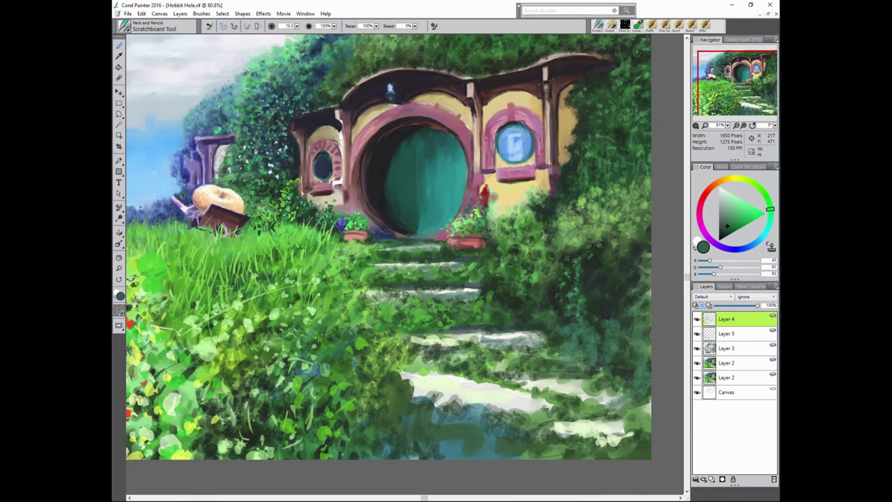
alt+click(449, 232)
alt+click(473, 232)
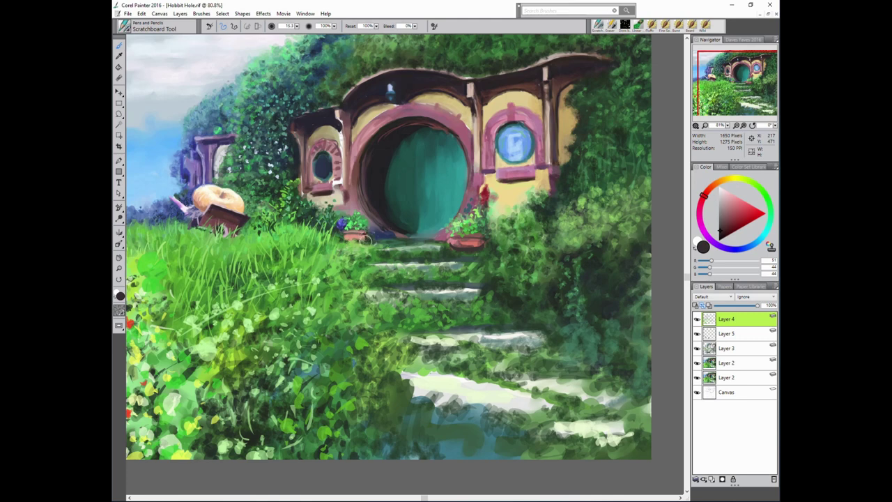
alt+click(371, 238)
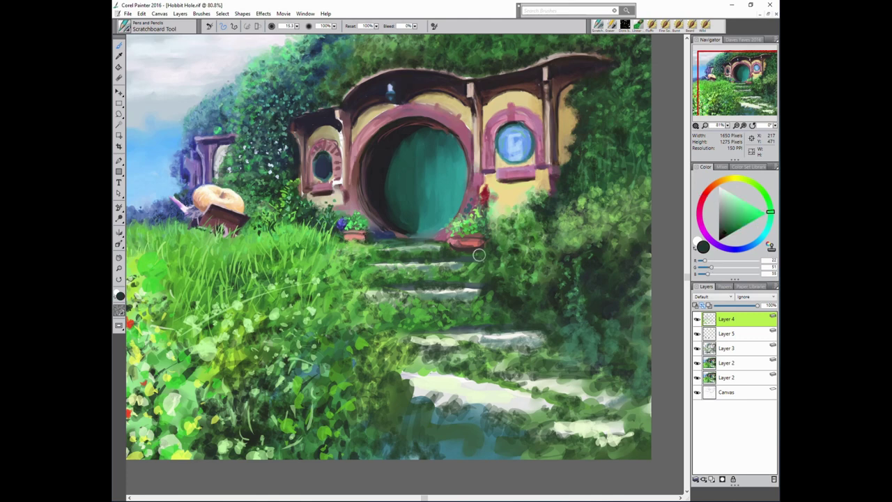
alt+click(568, 251)
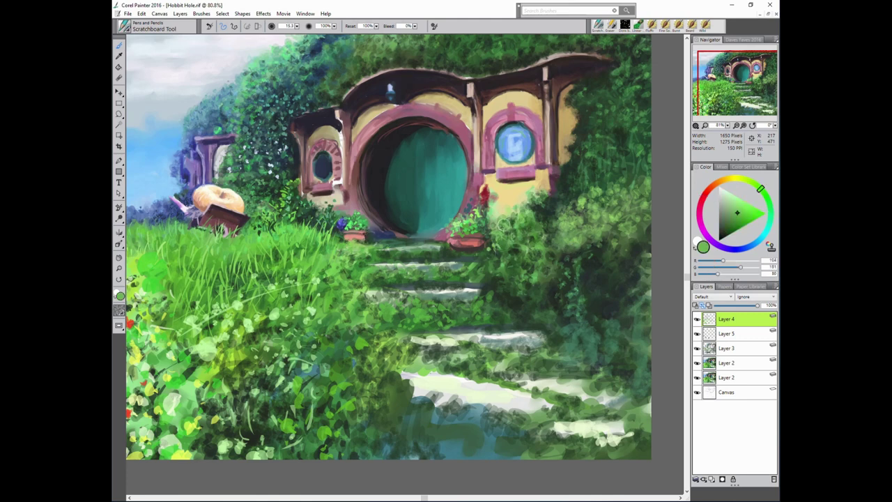
Scribble light and mid-green leaves onto the bush right of the door.
mouse_move(526, 214)
mouse_down()
mouse_move(490, 264)
mouse_move(526, 240)
mouse_up()
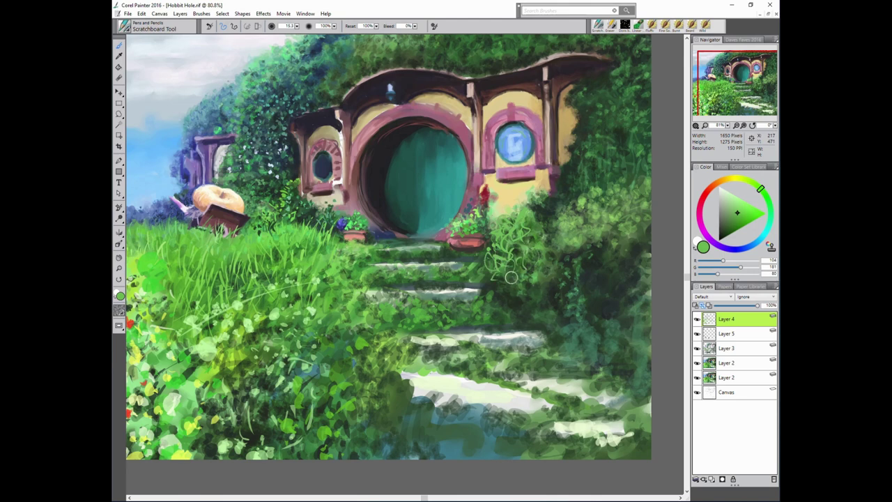
alt+click(494, 273)
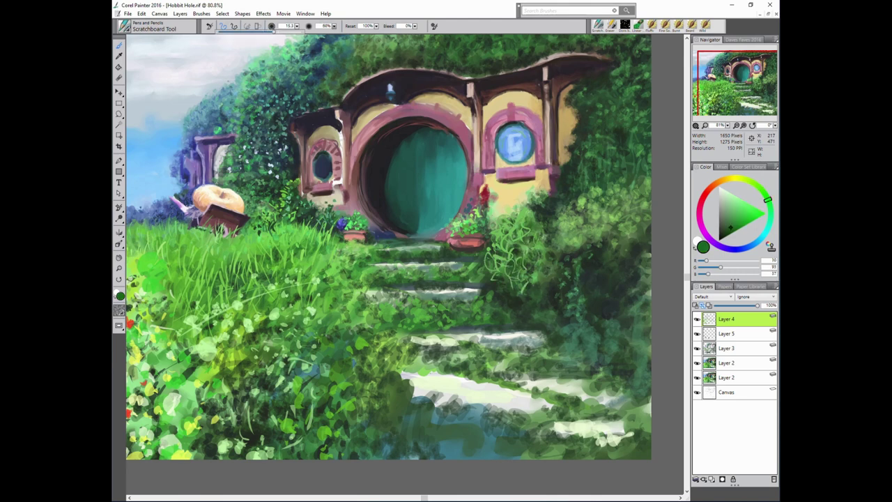
alt+click(491, 265)
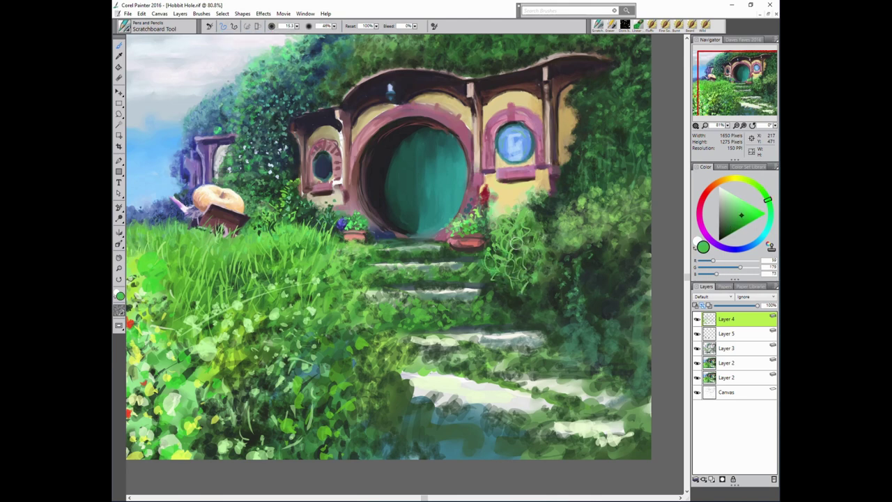
alt+click(386, 237)
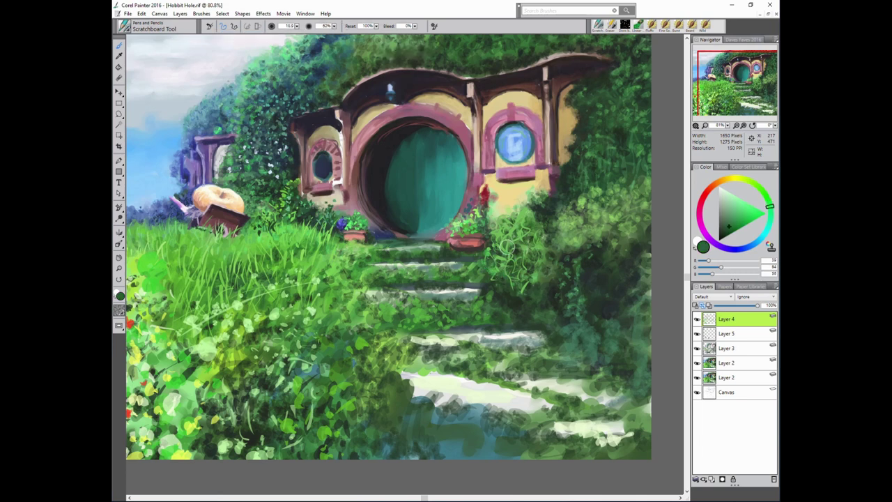
alt+click(496, 225)
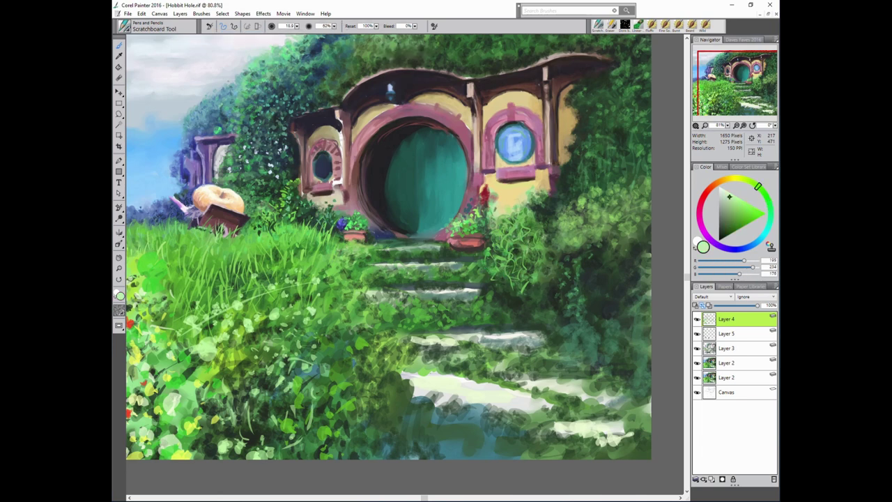
alt+click(502, 208)
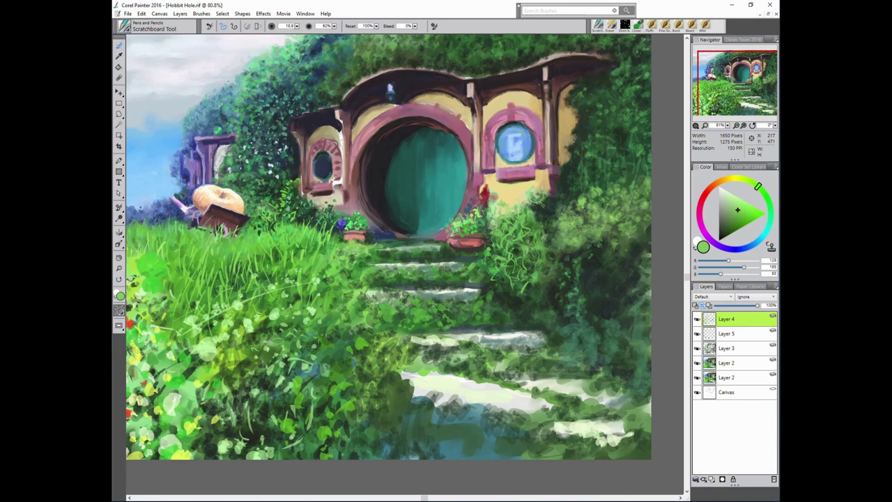
alt+click(539, 248)
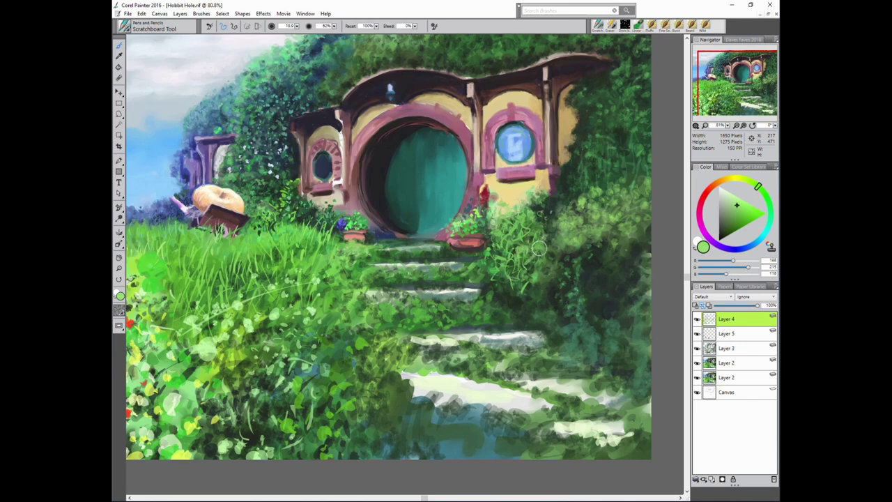
alt+click(486, 233)
alt+click(519, 249)
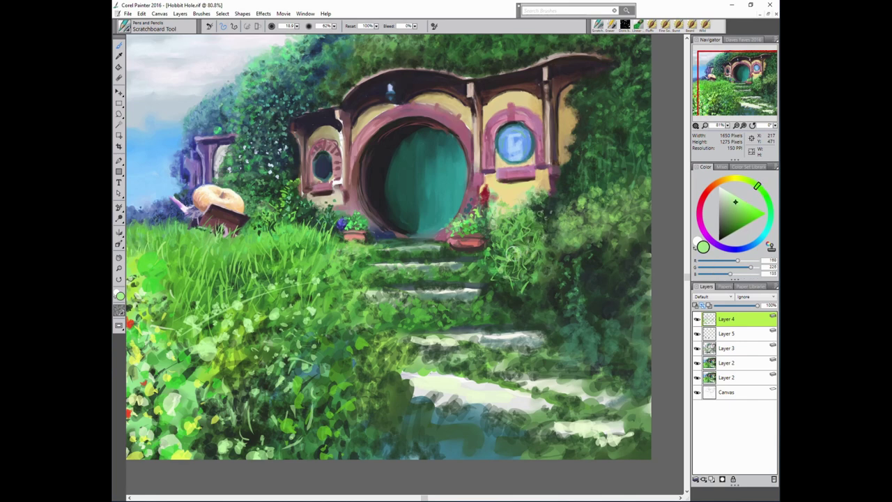
Add deep greens, shadow tones and a salmon-red accent to the bush.
alt+click(382, 256)
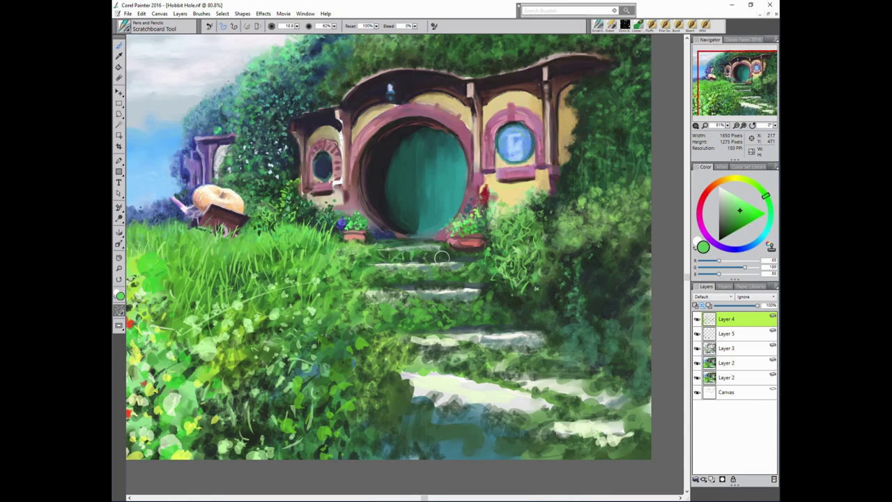
alt+click(389, 222)
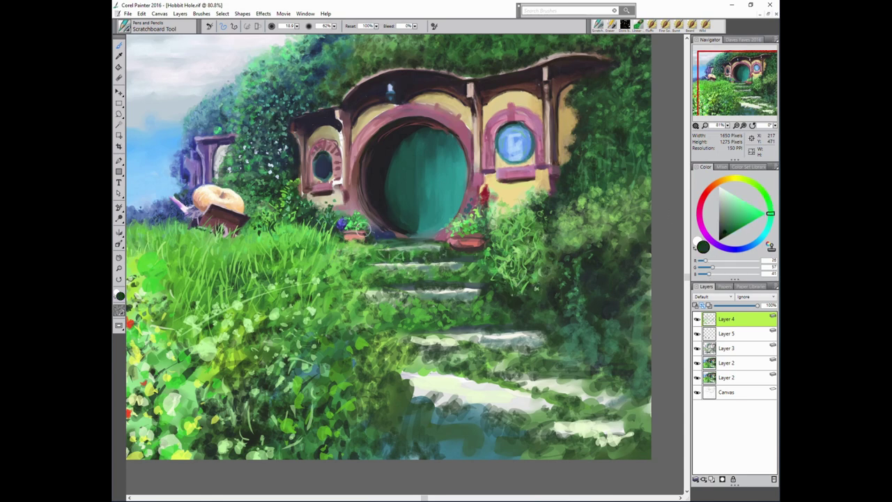
alt+click(540, 235)
alt+click(467, 219)
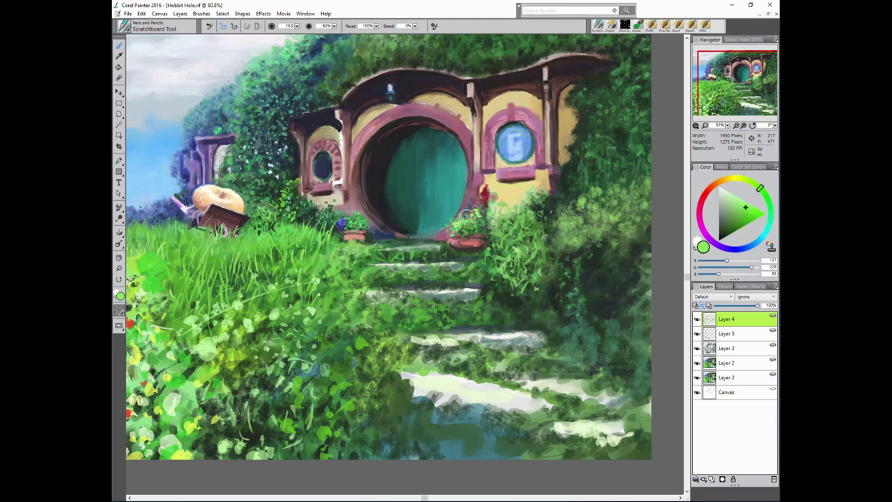
alt+click(458, 241)
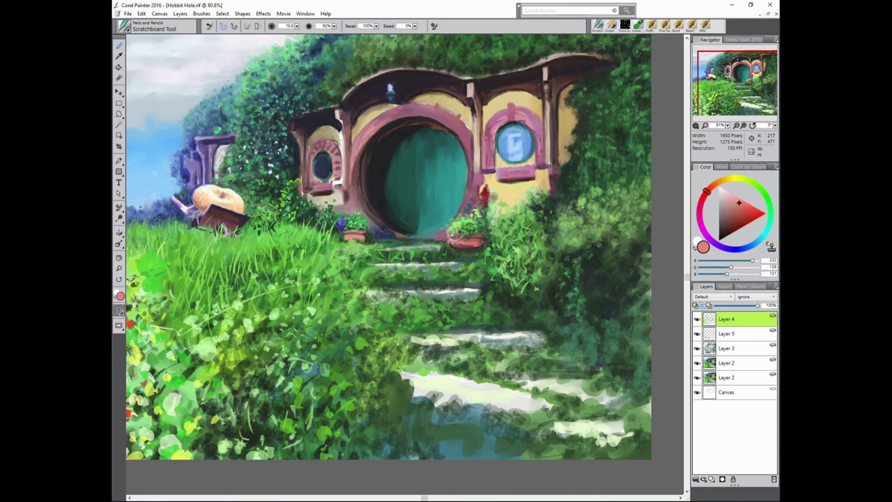
alt+click(475, 251)
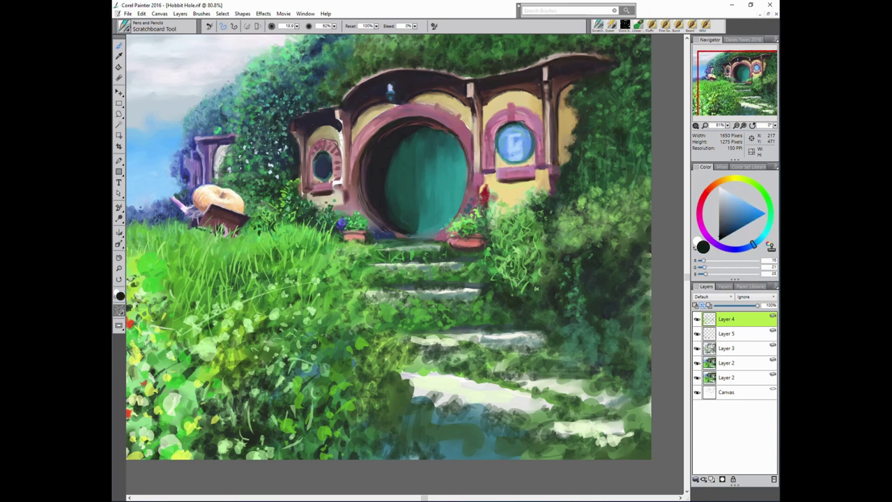
alt+click(409, 286)
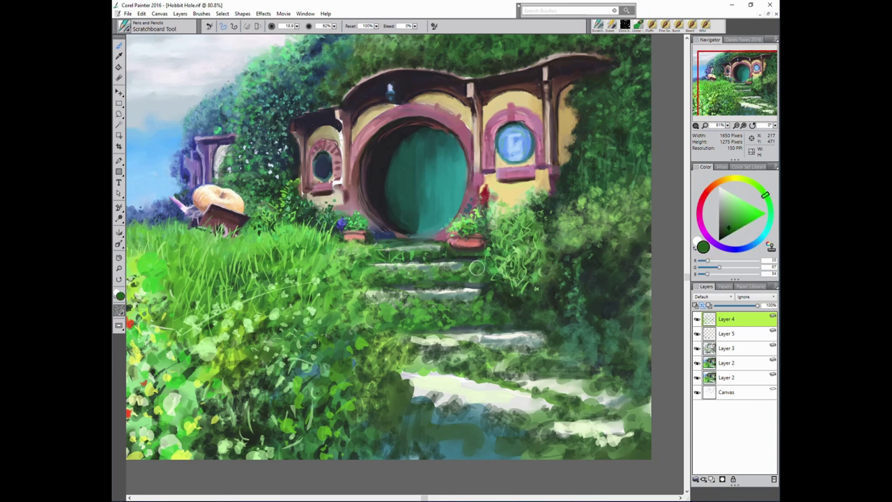
Alternate dark bluish, olive and light greens over the grass above the steps.
alt+click(348, 259)
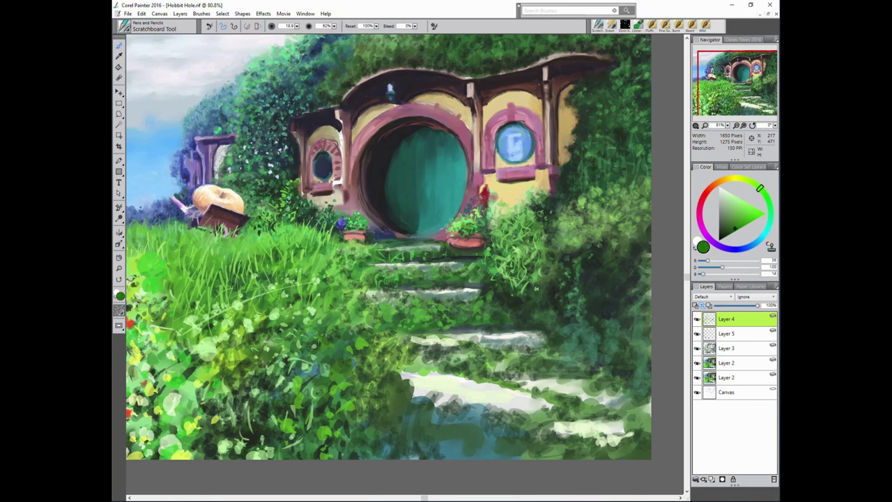
alt+click(324, 259)
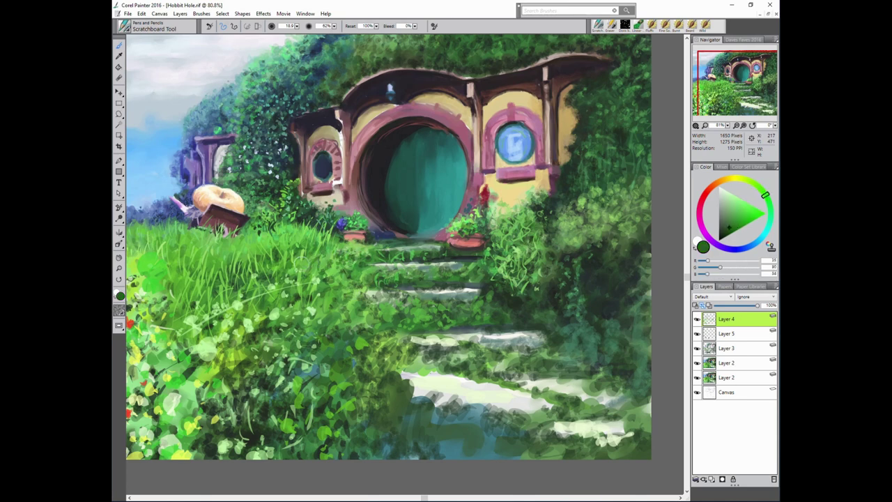
alt+click(355, 287)
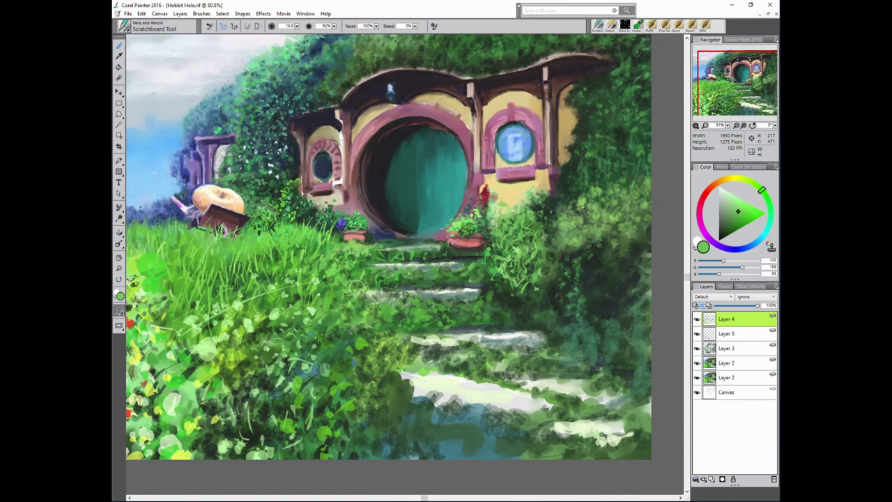
alt+click(326, 296)
alt+click(403, 279)
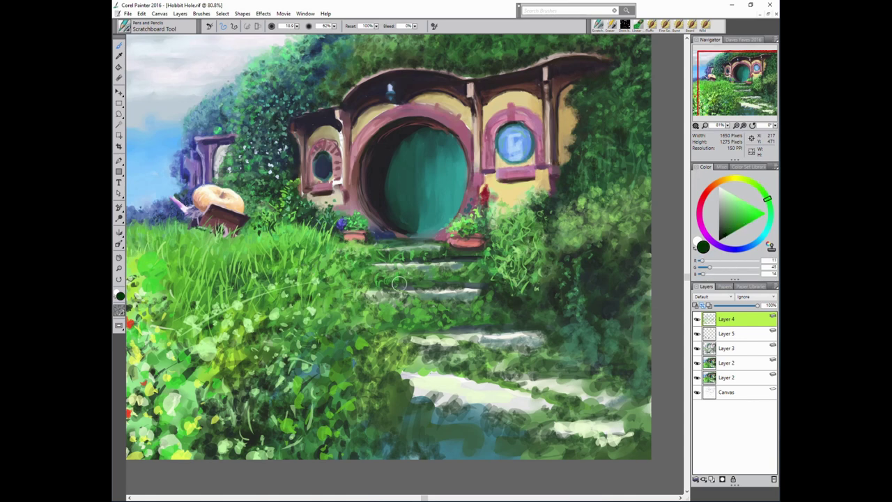
alt+click(481, 280)
alt+click(477, 267)
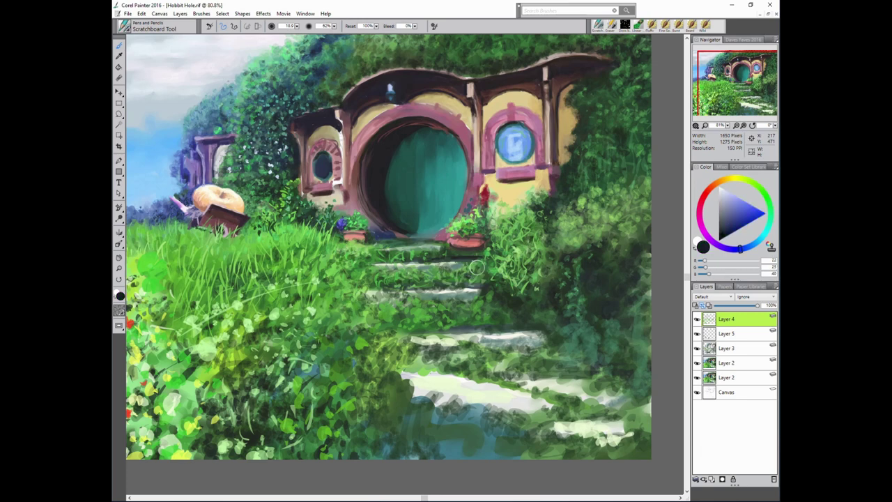
alt+click(476, 258)
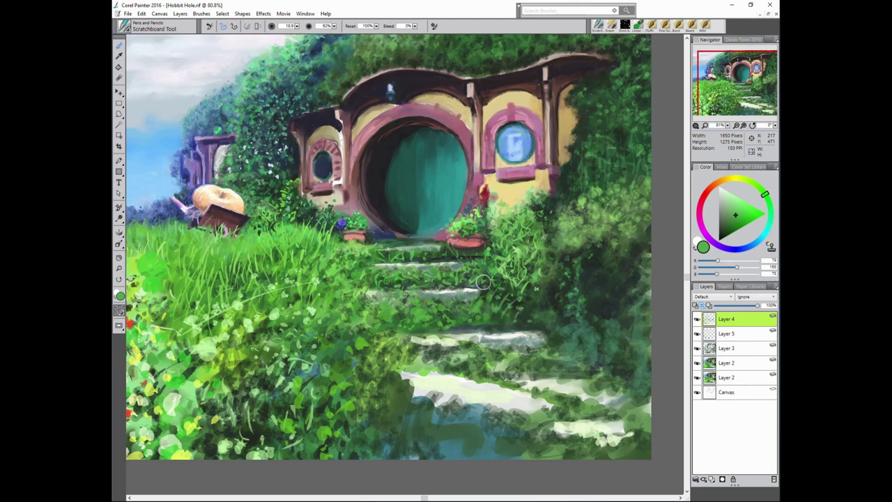
Dab light yellow-green grass around the upper step and a pale edge on the lower step.
alt+click(362, 268)
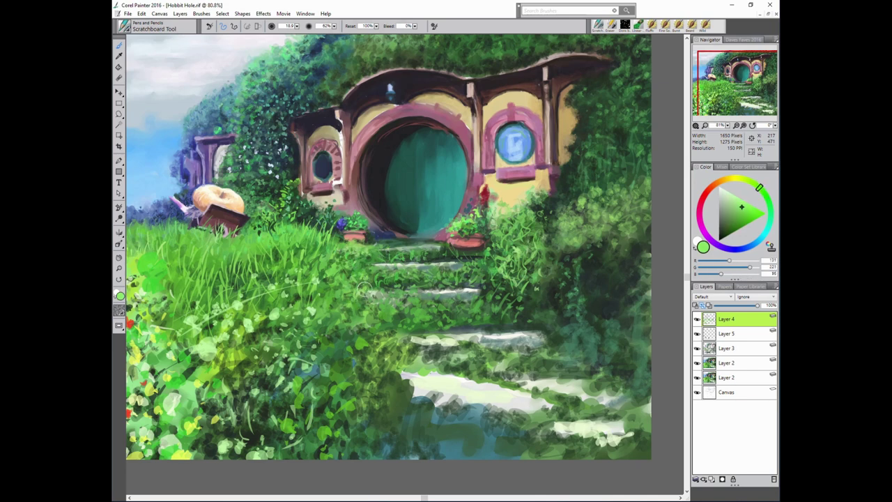
alt+click(460, 314)
alt+click(464, 321)
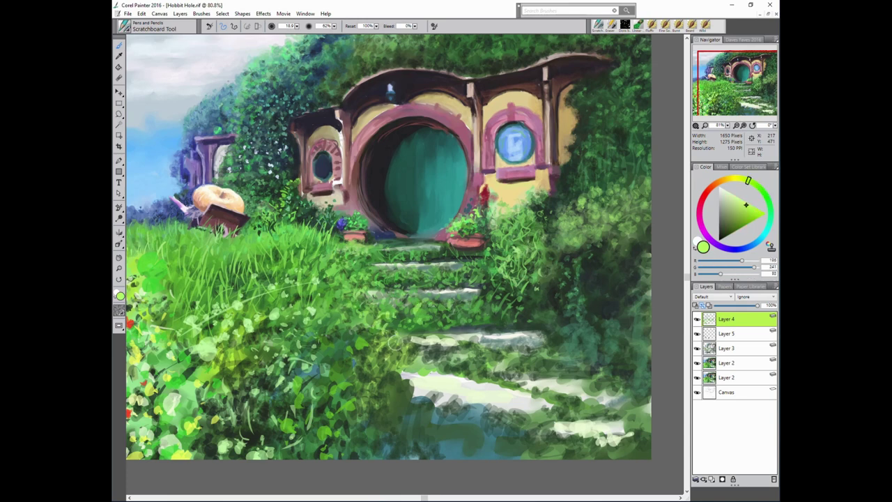
drag(411, 340, 448, 333)
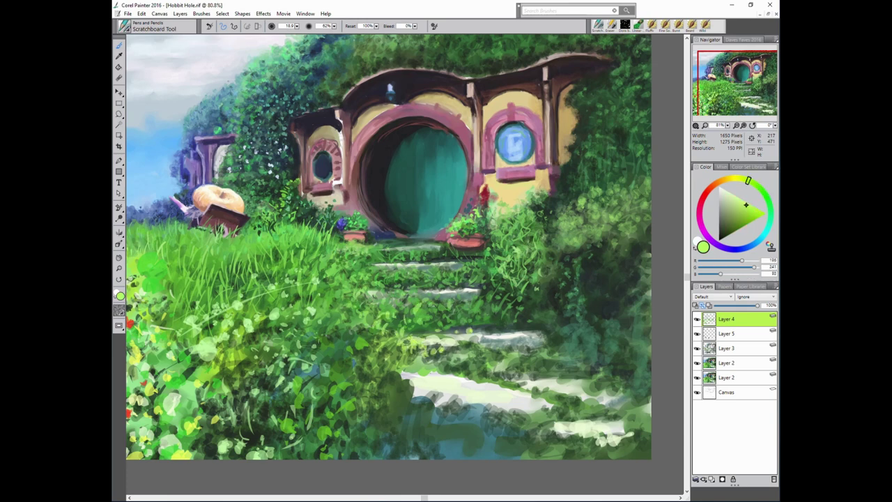
alt+click(461, 318)
alt+click(460, 320)
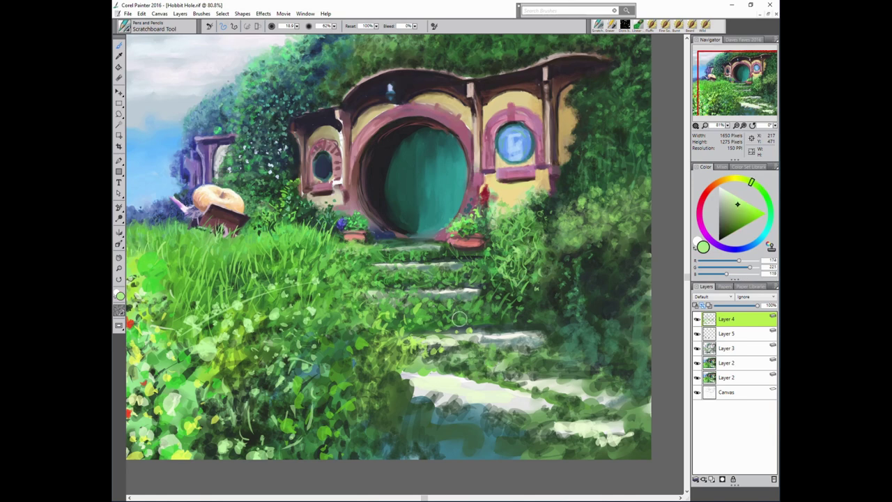
mouse_move(460, 361)
mouse_down()
mouse_move(385, 381)
mouse_move(469, 368)
mouse_up()
Edge the lower step with pale green, then darker grass strokes and blades.
alt+click(406, 382)
alt+click(469, 363)
alt+click(397, 382)
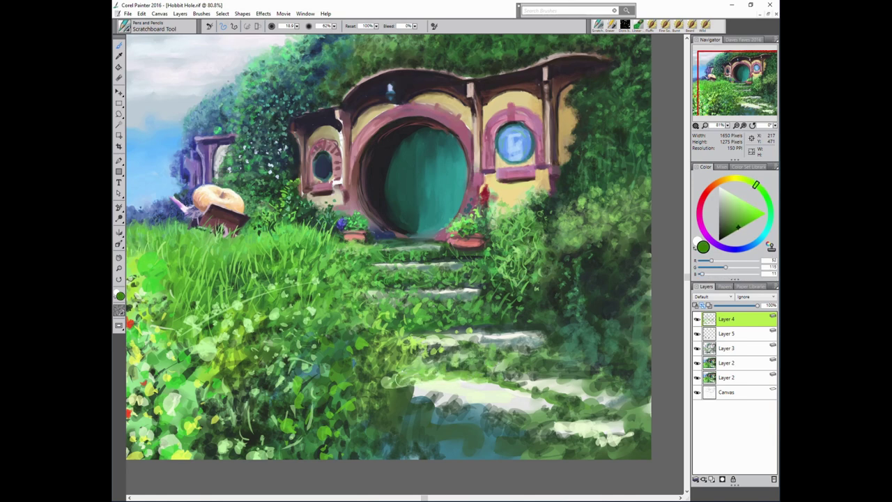
mouse_move(380, 382)
mouse_down()
mouse_move(422, 380)
mouse_move(378, 398)
mouse_move(325, 356)
mouse_up()
alt+click(401, 382)
alt+click(402, 405)
Dab light yellow-green leaves and dark green spots into the lower grass and path.
drag(332, 387, 318, 434)
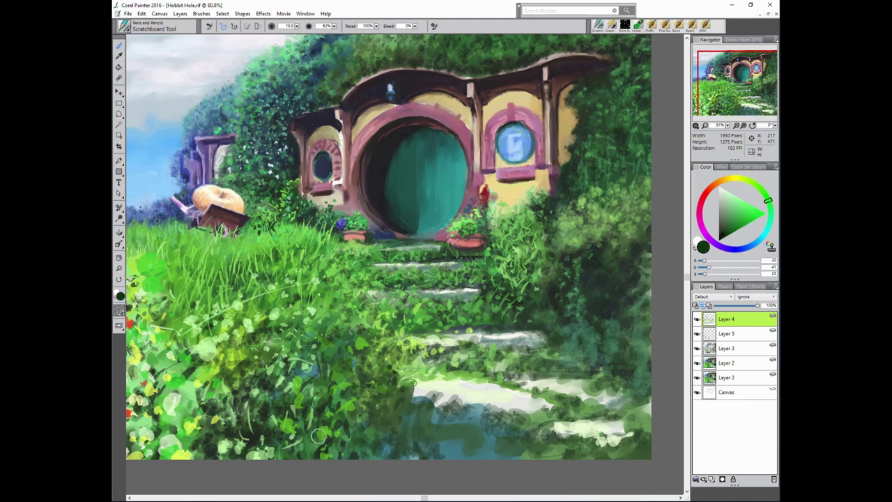
alt+click(328, 390)
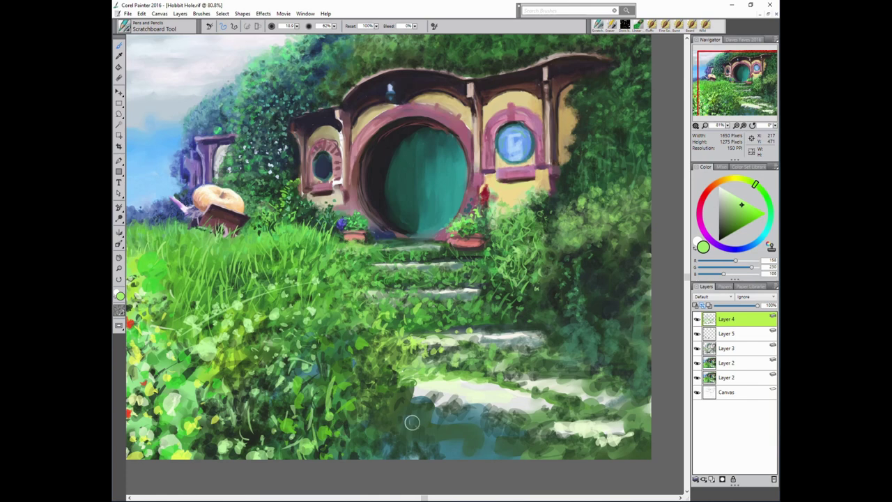
mouse_move(411, 422)
mouse_down()
mouse_move(418, 446)
mouse_move(374, 433)
mouse_move(381, 415)
mouse_move(363, 369)
mouse_move(327, 324)
mouse_up()
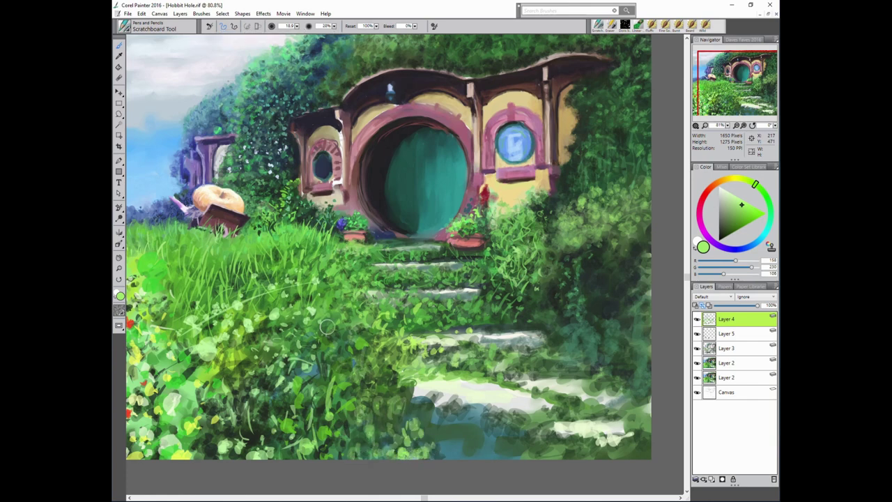
mouse_move(445, 429)
mouse_down()
mouse_move(465, 446)
mouse_move(425, 422)
mouse_move(440, 414)
mouse_move(418, 399)
mouse_move(455, 407)
mouse_move(483, 460)
mouse_move(628, 460)
mouse_up()
alt+click(460, 442)
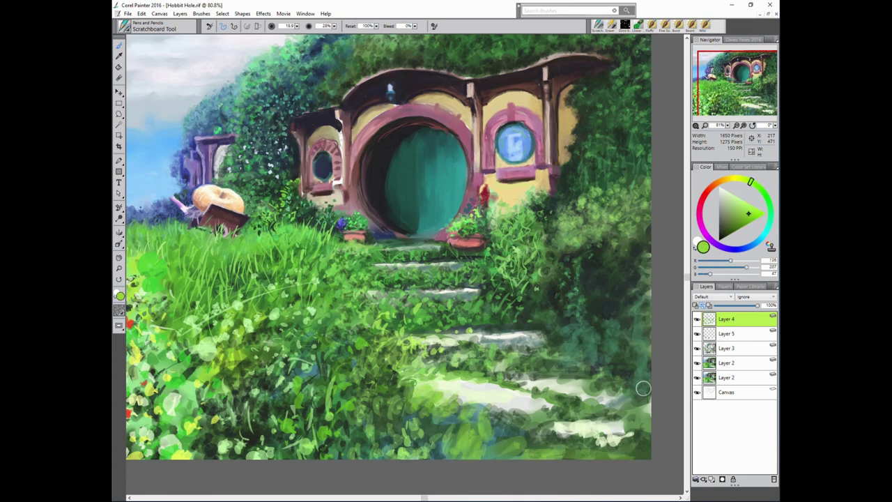
alt+click(504, 427)
drag(453, 435, 402, 405)
Paint very dark green dabs right of the path at lower opacity, brush size about 26.7.
alt+click(606, 366)
drag(619, 376, 564, 345)
drag(335, 27, 326, 36)
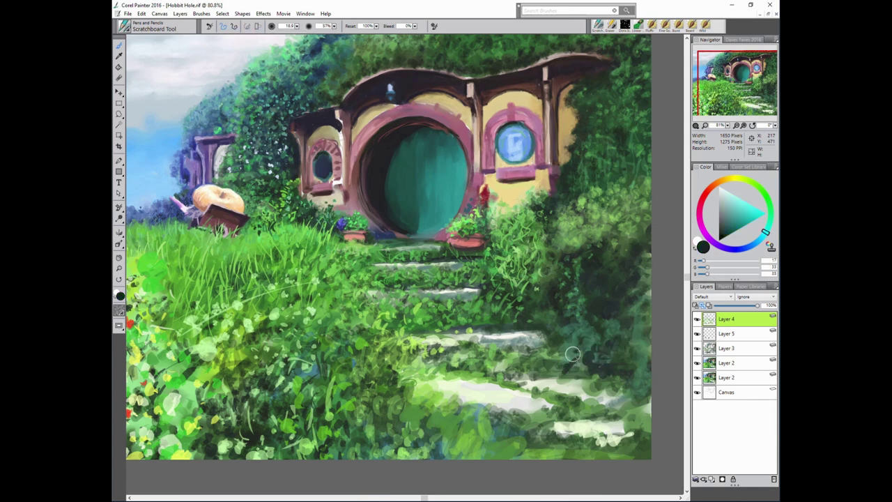
mouse_move(570, 359)
mouse_down()
mouse_move(629, 374)
mouse_move(577, 341)
mouse_move(612, 334)
mouse_move(578, 328)
mouse_move(607, 307)
mouse_move(591, 261)
mouse_up()
alt+click(563, 324)
Add bright and yellow-green strokes to the right foliage beside the path.
alt+click(534, 291)
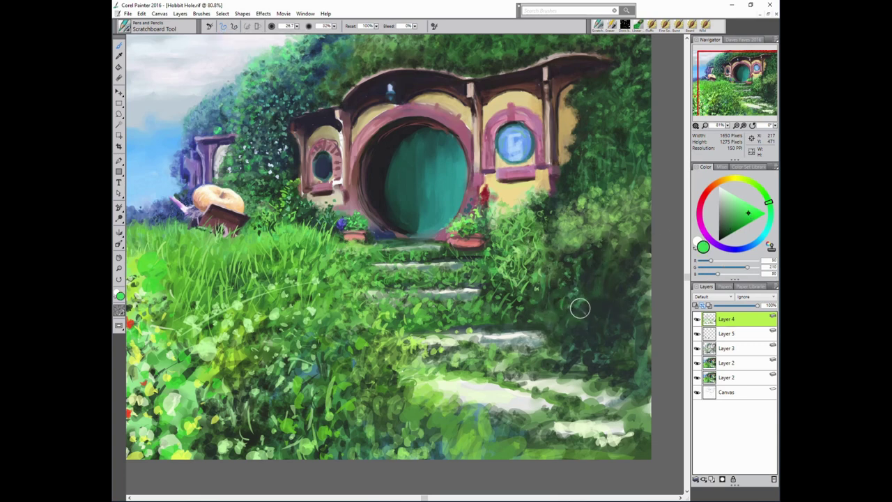
mouse_move(579, 306)
mouse_down()
mouse_move(587, 276)
mouse_move(575, 326)
mouse_move(629, 253)
mouse_move(603, 311)
mouse_move(633, 372)
mouse_move(636, 299)
mouse_up()
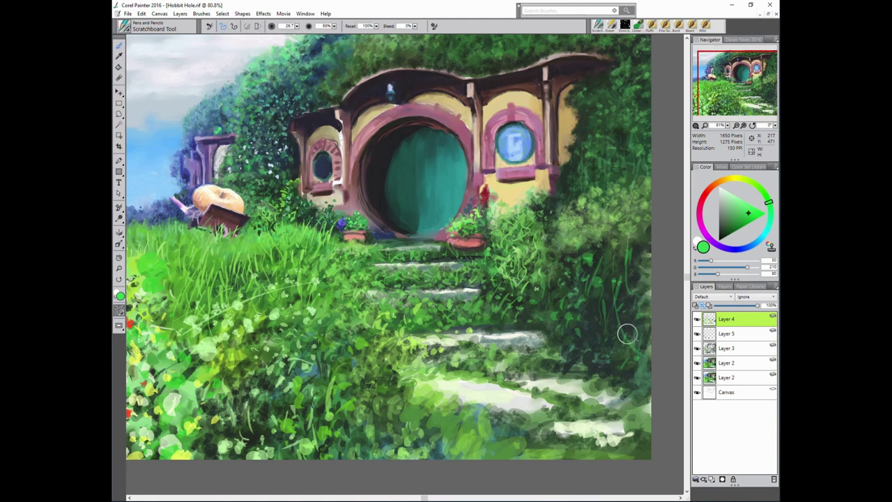
drag(627, 333, 608, 354)
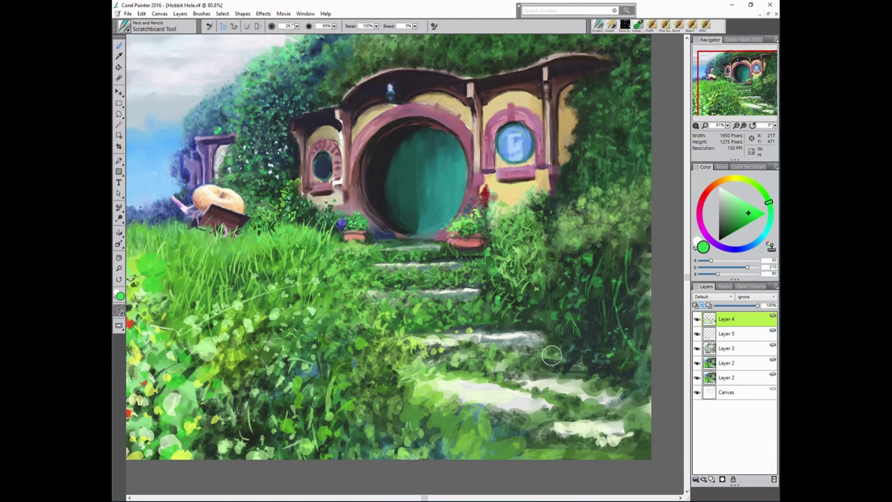
alt+click(593, 290)
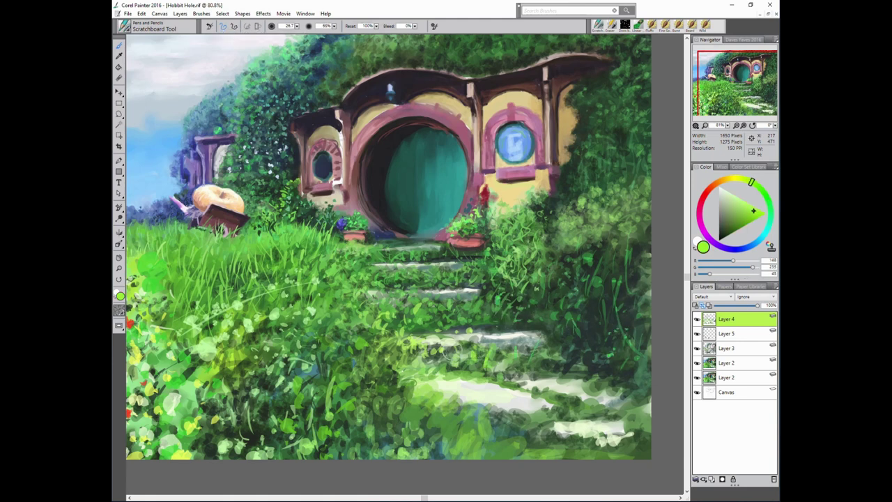
mouse_move(529, 363)
mouse_down()
mouse_move(564, 345)
mouse_move(586, 357)
mouse_up()
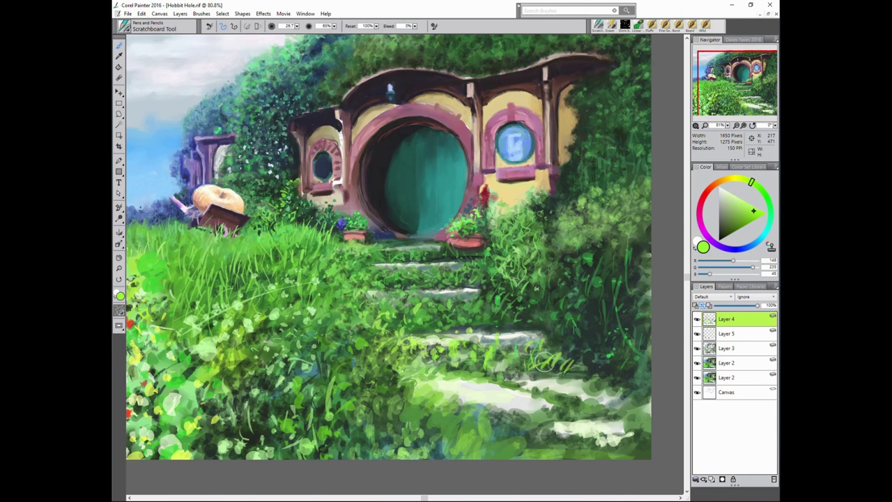
Sample a dark olive, paint faint dark strokes near the path, then lower the brush opacity.
alt+click(534, 292)
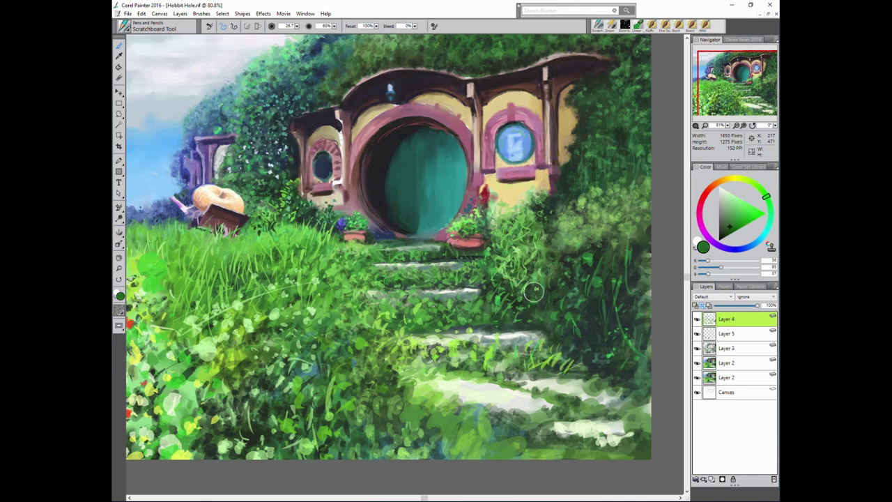
alt+click(600, 377)
drag(547, 378, 584, 373)
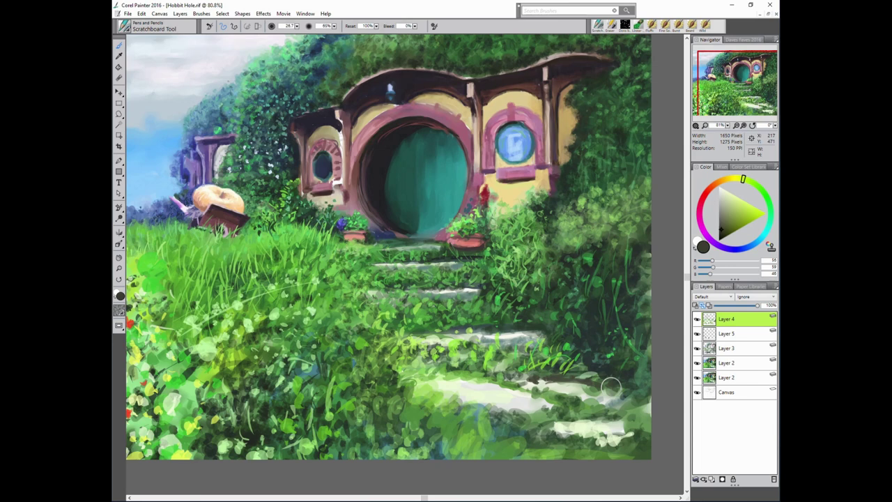
alt+click(514, 337)
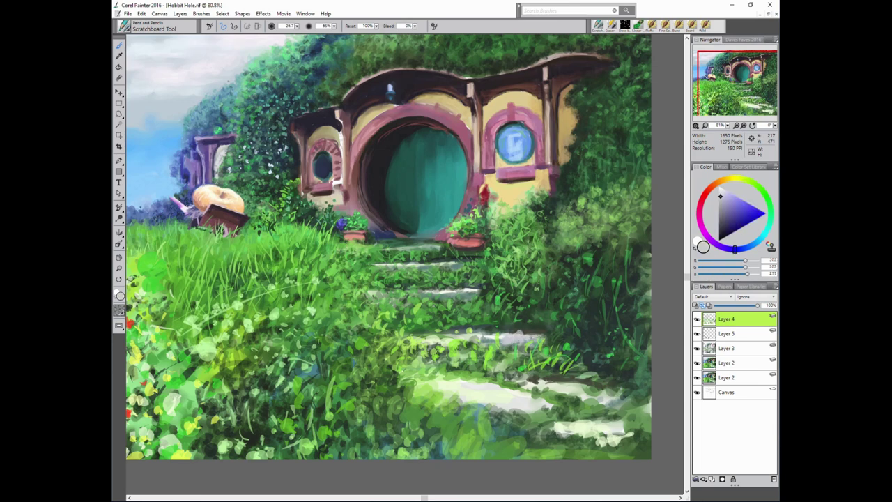
alt+click(616, 303)
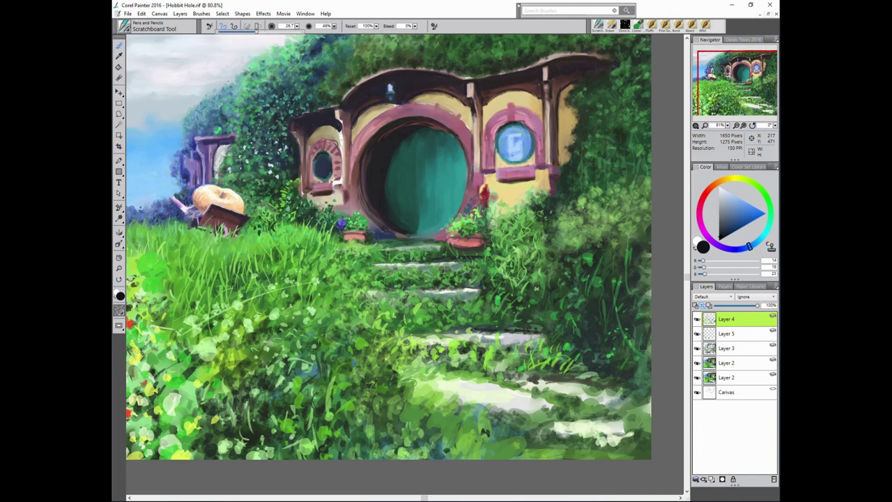
key(3)
key(2)
Paint light strokes across the lower-right path stones and sample olive and mid-green colours.
alt+click(585, 436)
drag(554, 446, 646, 423)
alt+click(613, 416)
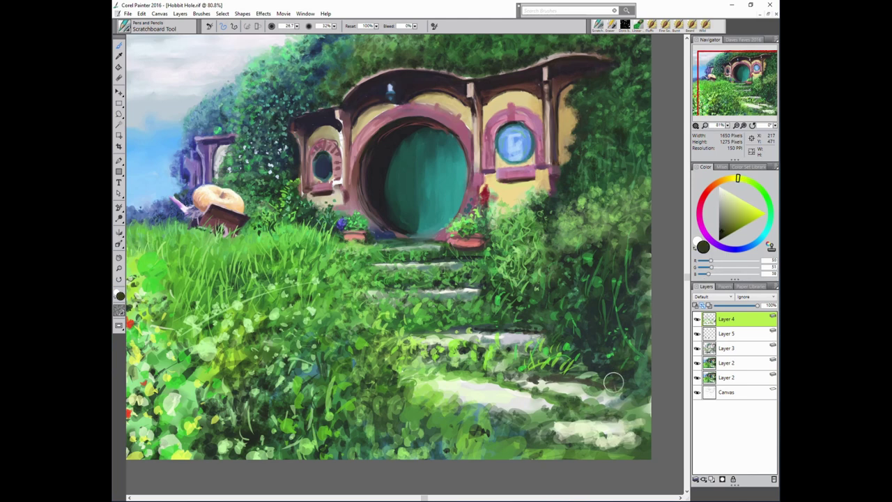
alt+click(591, 370)
Raise the brush opacity and cover the stone highlight with dark green.
key(7)
key(0)
alt+click(450, 385)
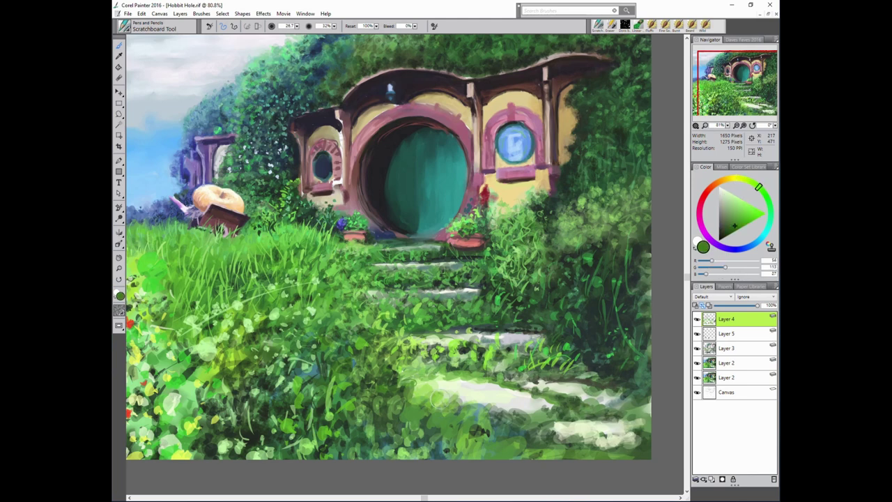
drag(415, 391, 441, 412)
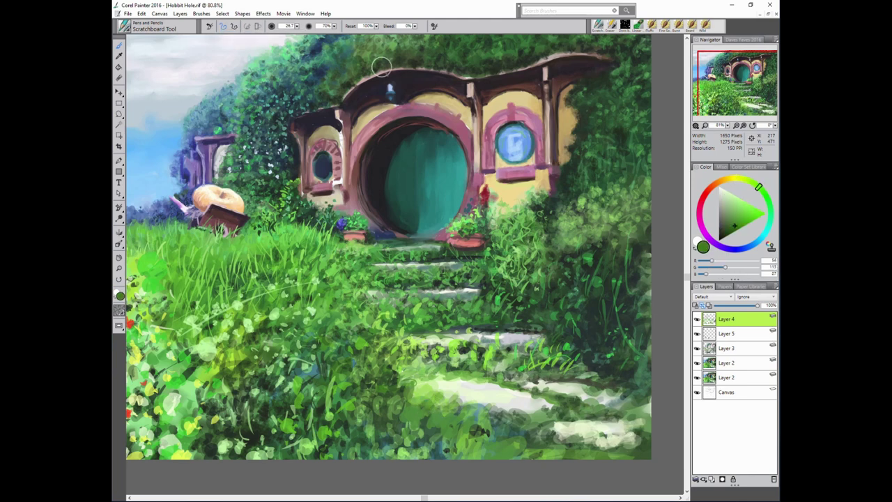
alt+click(405, 388)
Paint dark green grass blades over the lower path and lower-right stones.
alt+click(488, 418)
drag(410, 421, 412, 439)
drag(446, 410, 439, 439)
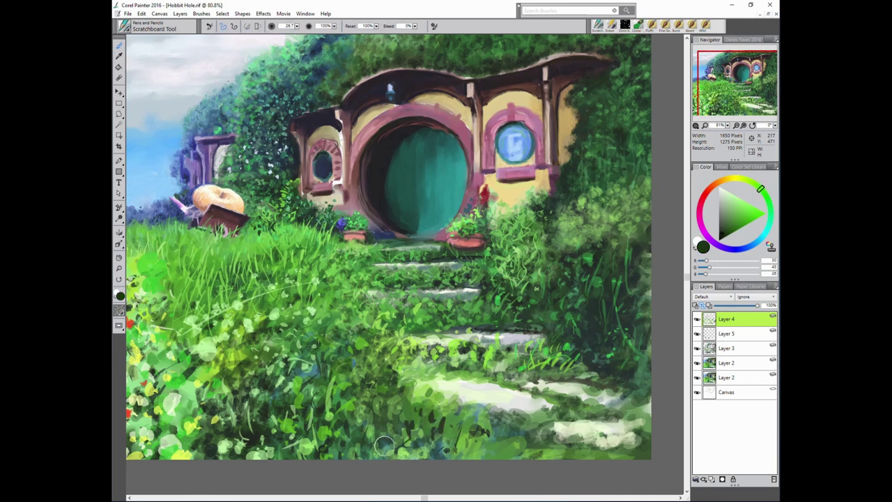
drag(380, 400, 387, 457)
drag(481, 425, 464, 429)
drag(519, 433, 524, 453)
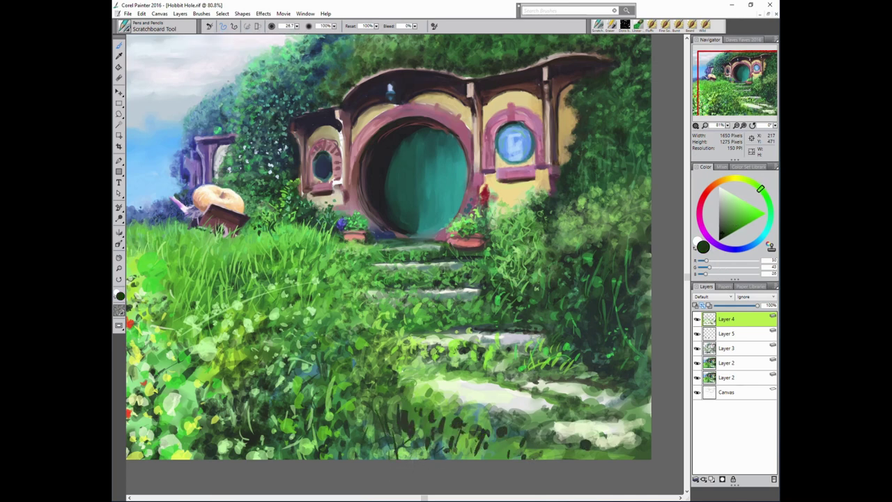
Paint light-green grass blades over the path and the right path stones.
alt+click(575, 446)
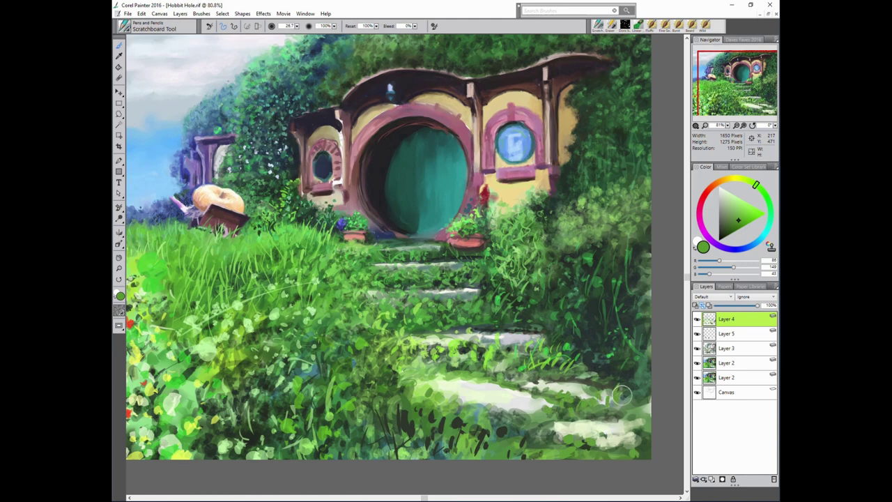
alt+click(500, 437)
drag(464, 418, 460, 446)
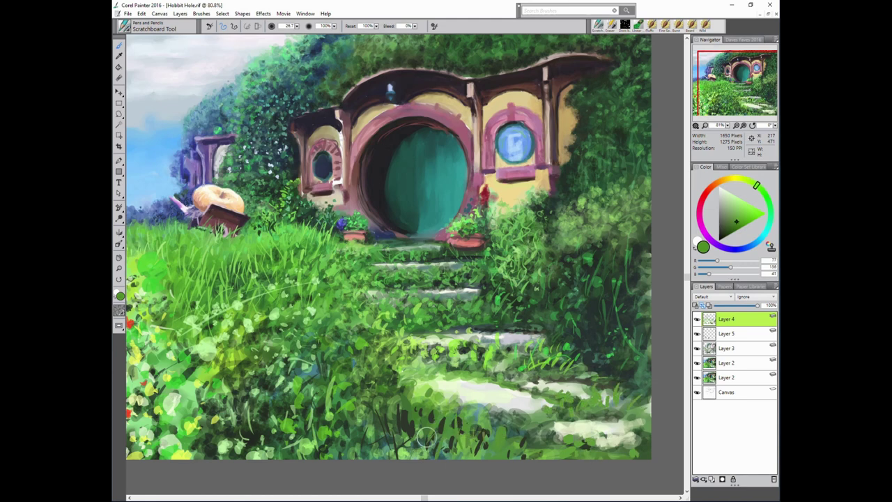
drag(426, 422, 427, 446)
mouse_move(390, 398)
mouse_down()
mouse_move(397, 453)
mouse_move(411, 426)
mouse_up()
alt+click(520, 418)
mouse_move(369, 456)
mouse_down()
mouse_move(383, 436)
mouse_move(387, 376)
mouse_up()
mouse_move(607, 372)
mouse_down()
mouse_move(586, 382)
mouse_move(531, 382)
mouse_move(483, 361)
mouse_up()
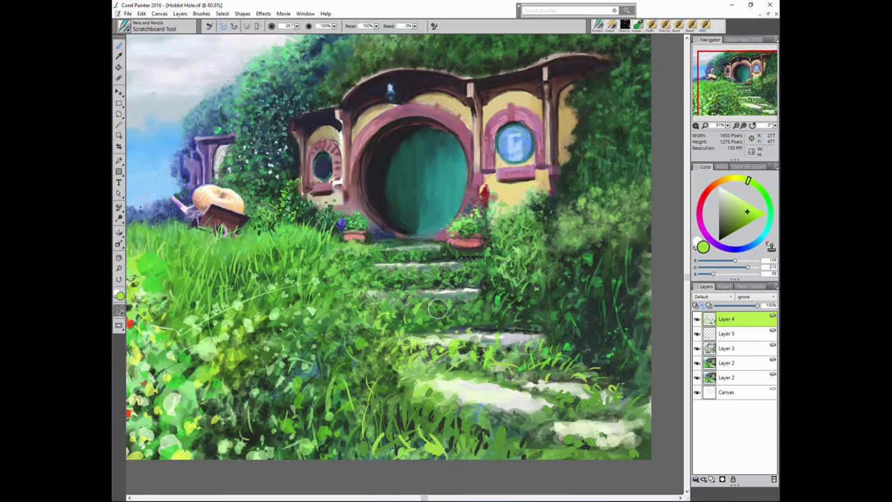
Add dark green foreground grass and yellow-green blades on the right stones.
alt+click(379, 370)
drag(363, 433, 326, 383)
mouse_move(367, 415)
mouse_down()
mouse_move(317, 395)
mouse_move(314, 367)
mouse_up()
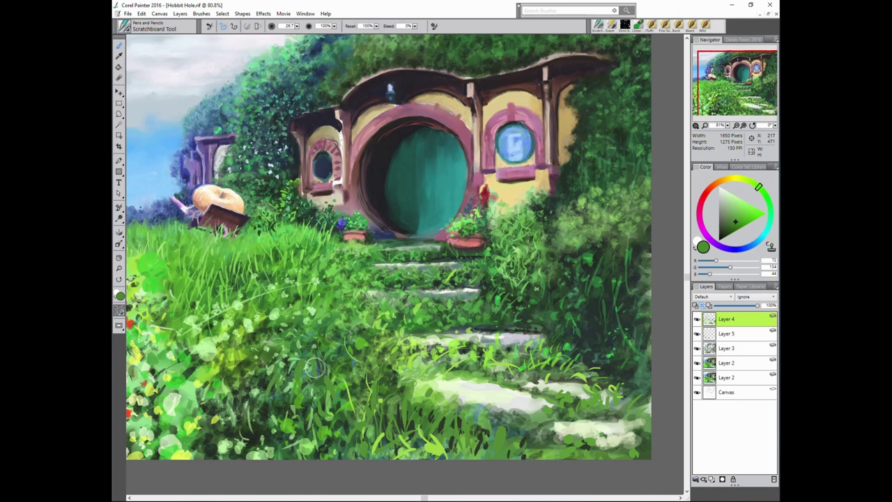
alt+click(460, 402)
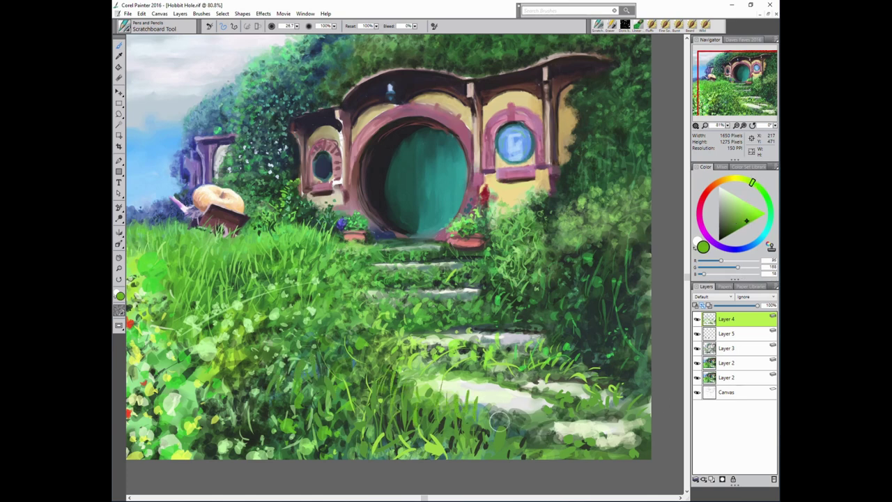
alt+click(551, 444)
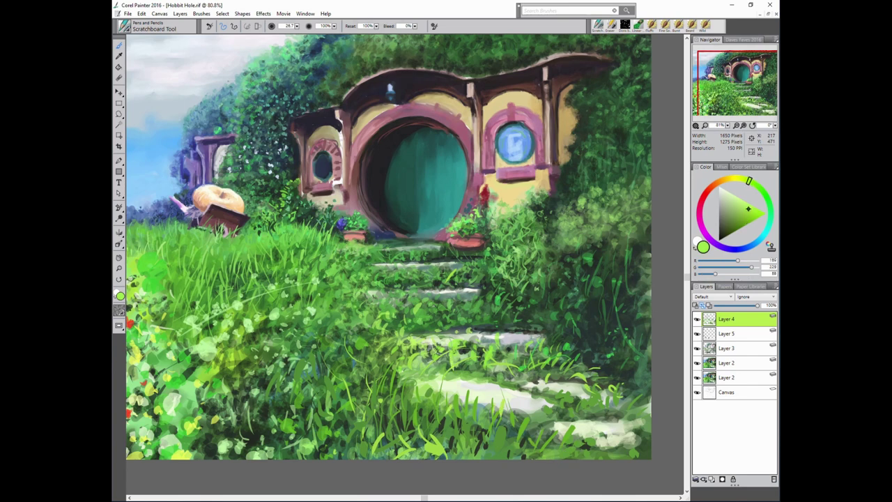
drag(604, 394, 614, 376)
Create Layer 6 and paint a thin pale green grass blade.
click(715, 481)
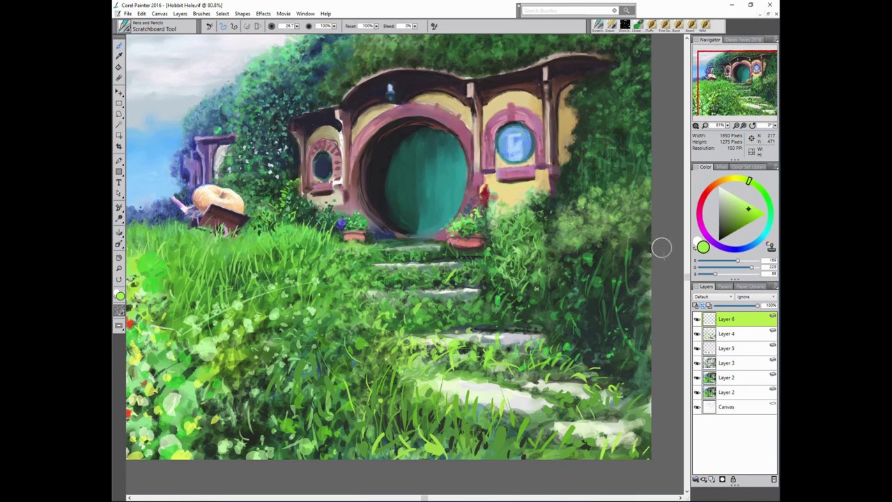
alt+click(517, 266)
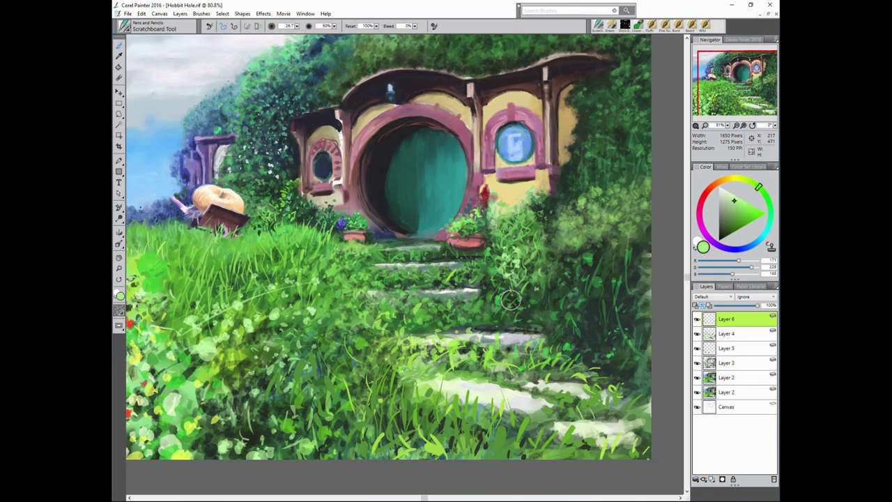
alt+click(632, 245)
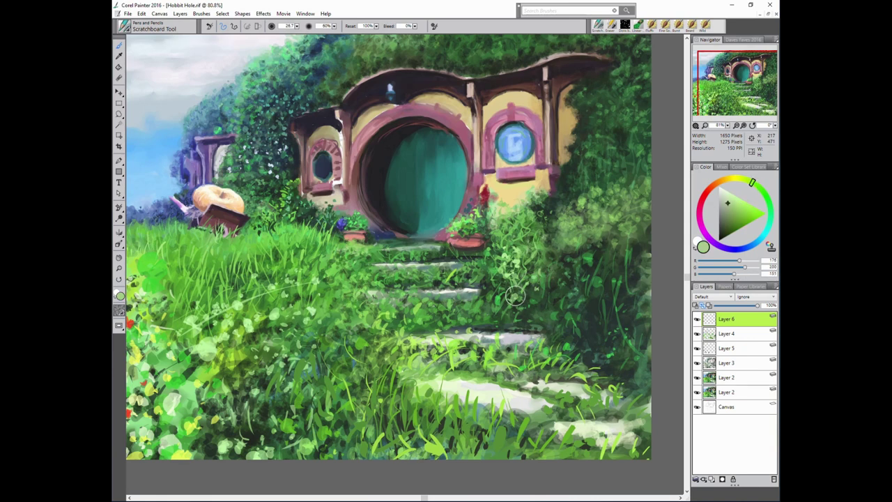
mouse_move(578, 258)
mouse_down()
mouse_move(579, 309)
mouse_move(581, 259)
mouse_up()
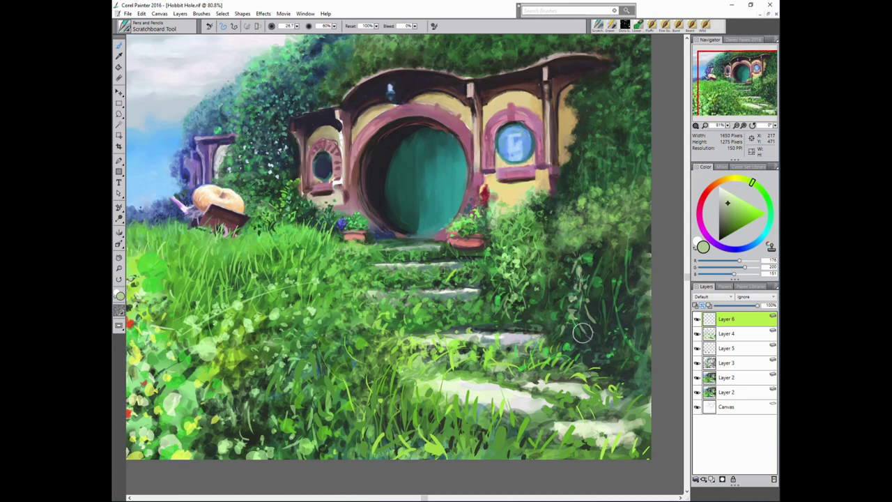
Paint pink flower dabs into the right-hand bushes.
alt+click(582, 296)
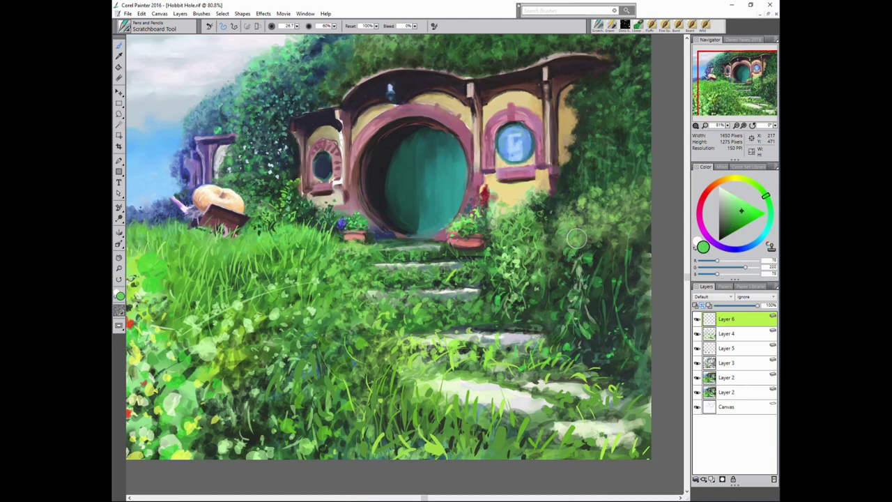
alt+click(596, 225)
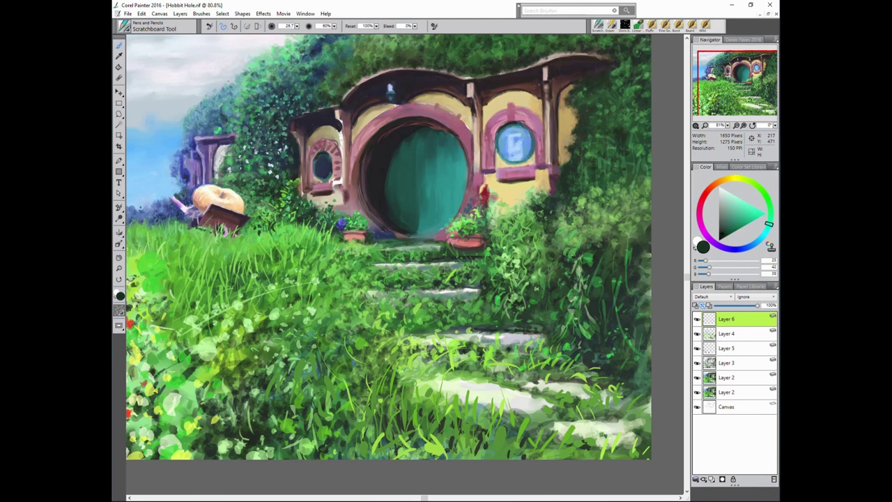
alt+click(564, 208)
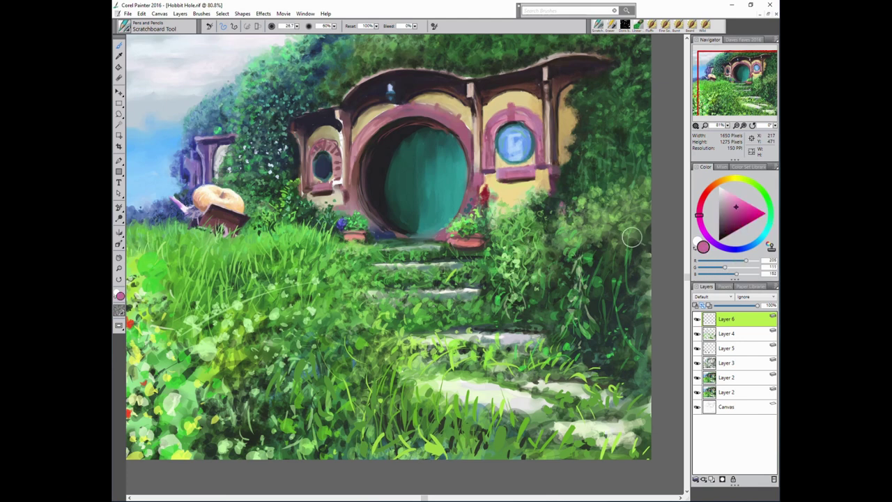
drag(623, 252, 623, 300)
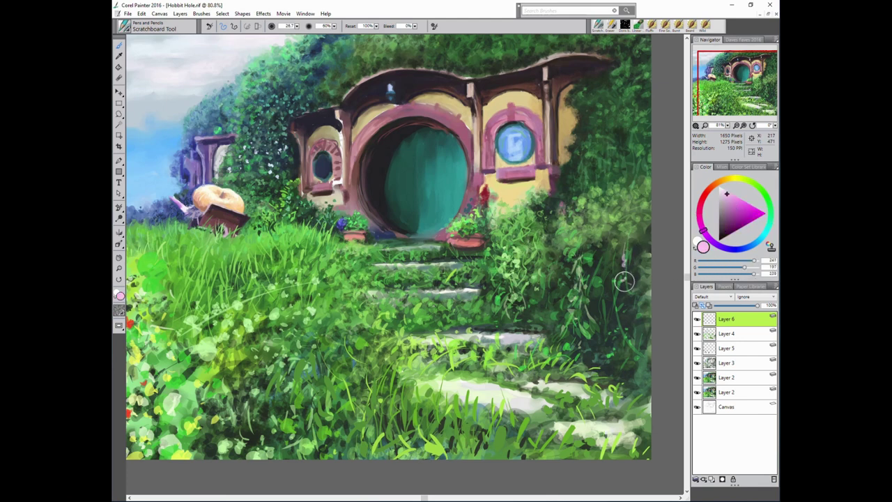
Paint mid-green grass blades over the right bushes and add yellow-green highlights above.
alt+click(494, 301)
alt+click(634, 285)
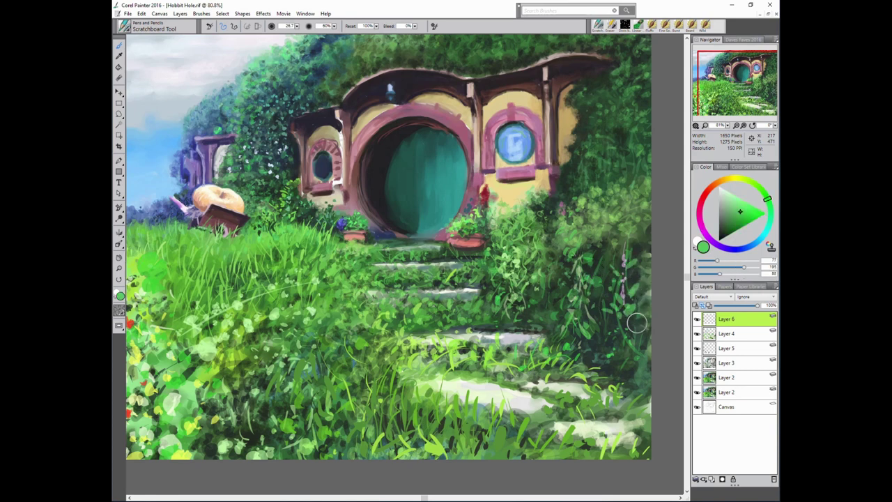
mouse_move(645, 260)
mouse_down()
mouse_move(638, 331)
mouse_move(612, 340)
mouse_move(607, 359)
mouse_move(645, 318)
mouse_up()
drag(612, 369, 620, 360)
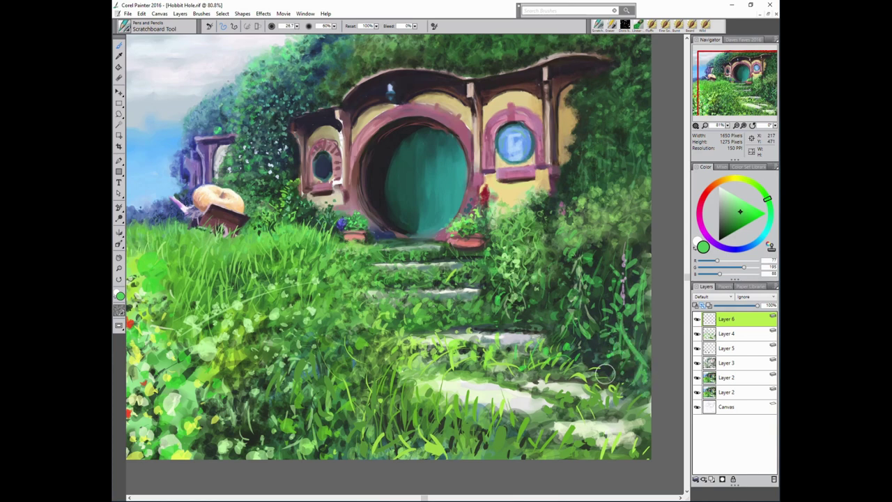
alt+click(648, 244)
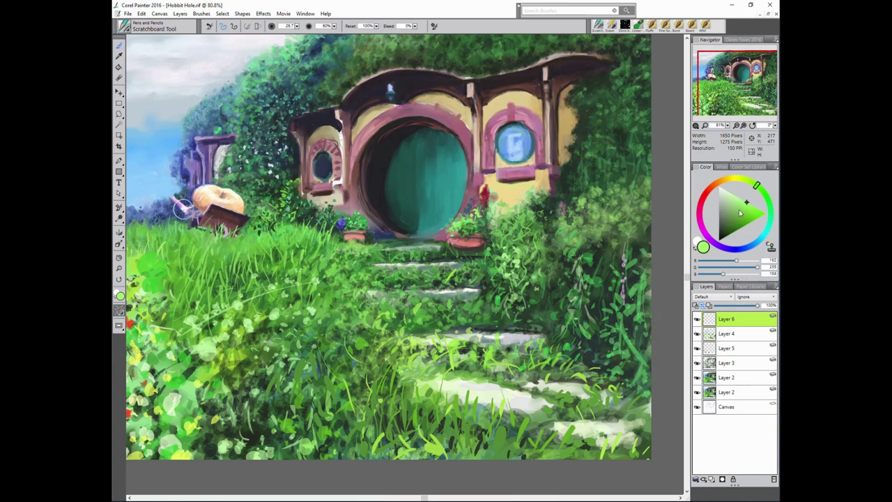
drag(627, 209, 642, 218)
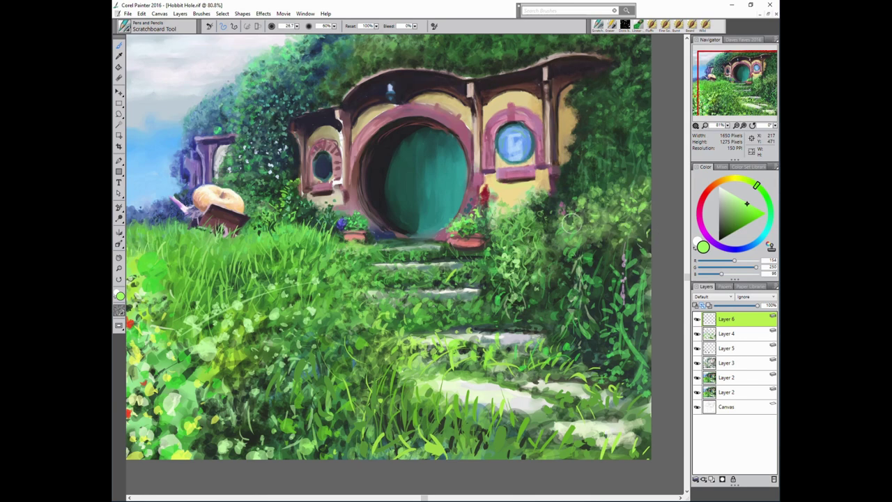
Set the brush to 27% opacity and size 12.1, then size 7.6 at 100% opacity.
alt+click(613, 157)
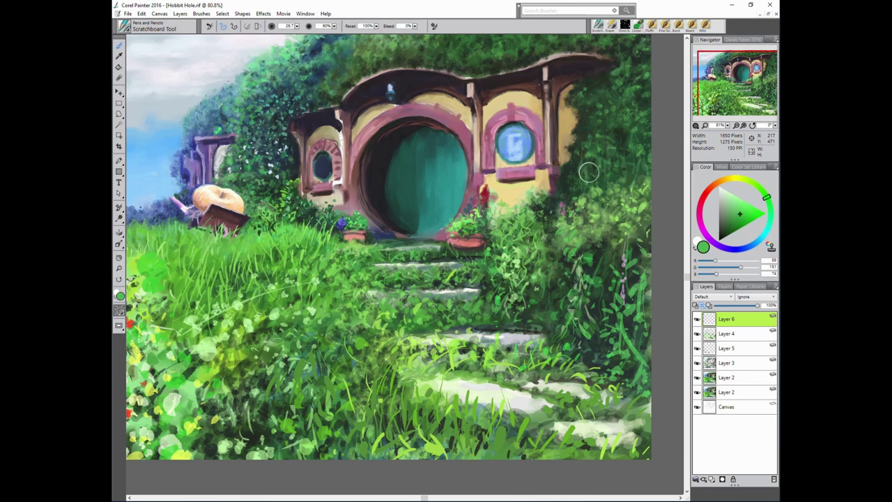
drag(333, 27, 317, 32)
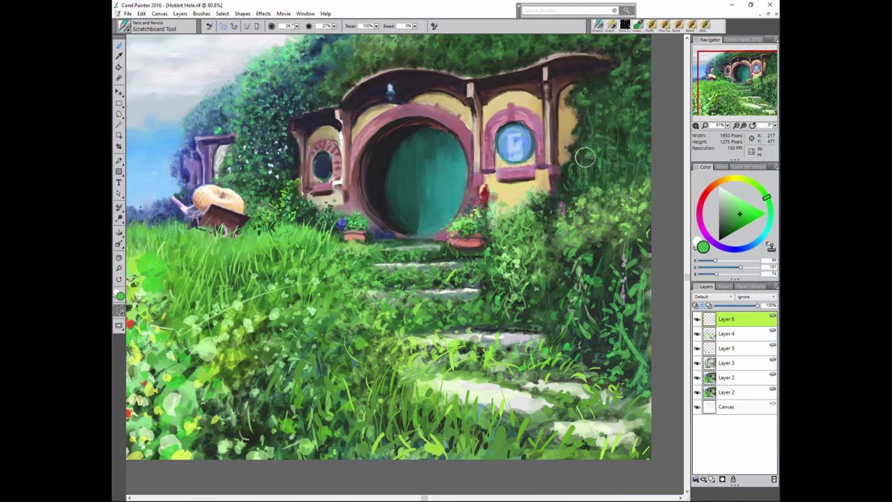
scroll(601, 94, up, 2)
drag(297, 27, 287, 31)
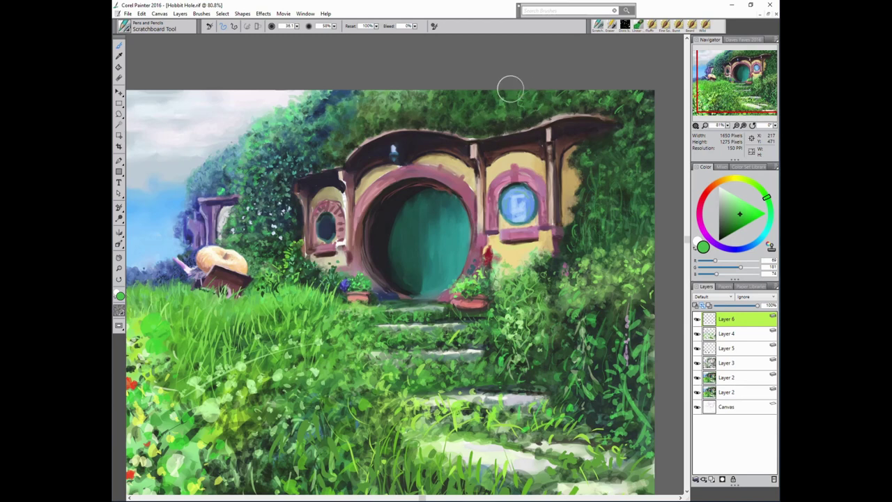
alt+click(373, 102)
alt+click(317, 125)
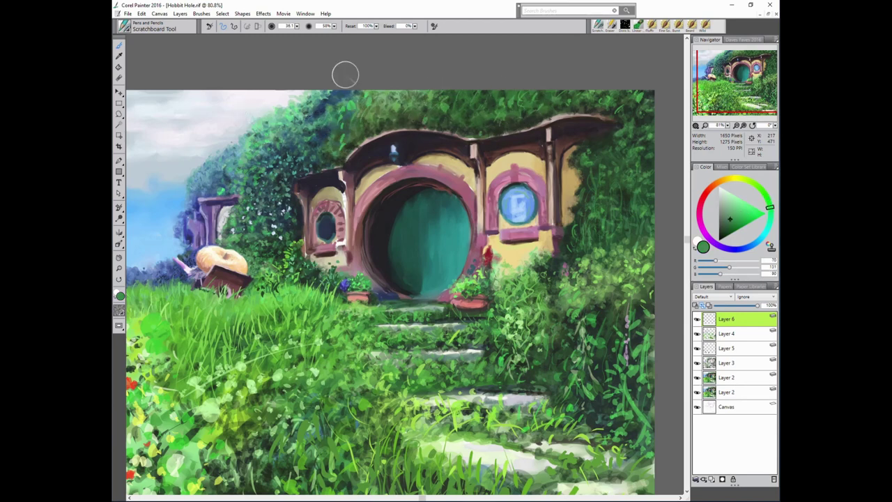
drag(296, 26, 195, 31)
drag(334, 26, 352, 31)
drag(736, 83, 732, 133)
Zoom in, add Layer 7, and shade the left round window's glass and rim dark teal.
scroll(478, 199, up, 5)
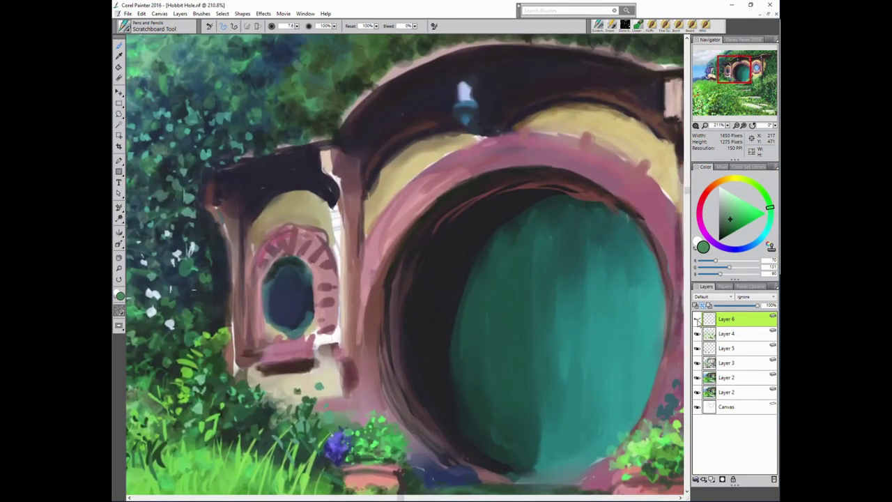
click(712, 479)
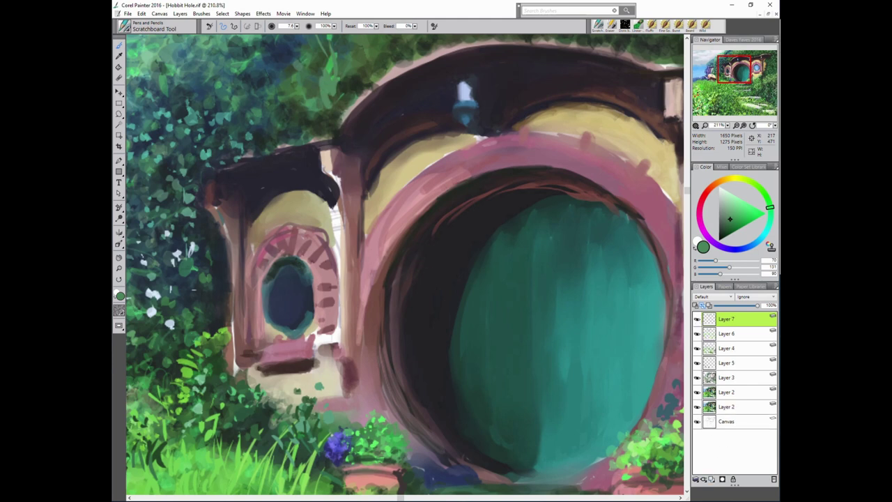
alt+click(287, 293)
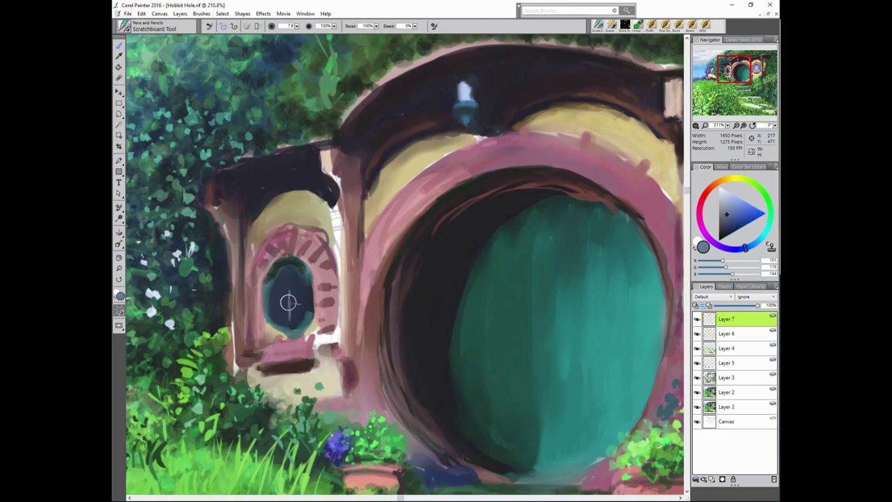
alt+click(277, 270)
mouse_move(271, 283)
mouse_down()
mouse_move(285, 331)
mouse_move(298, 333)
mouse_up()
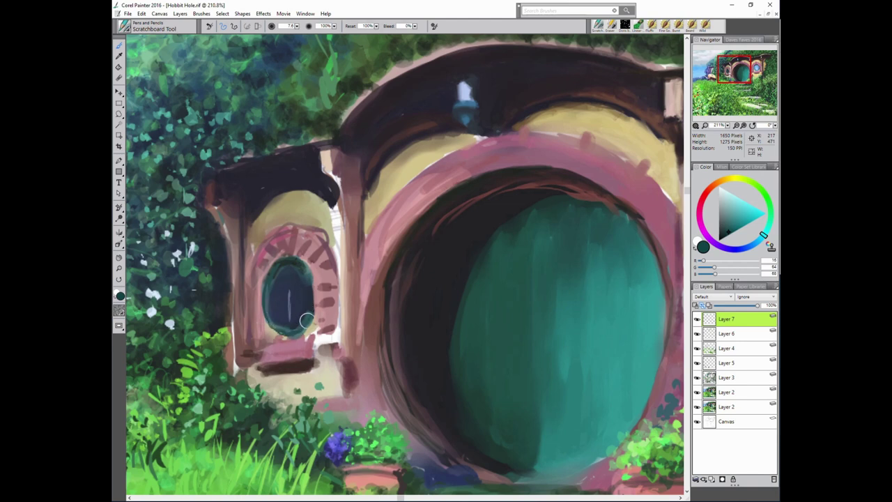
drag(270, 285, 280, 261)
Paint dark reddish-brown brick strokes around the round window's arch.
alt+click(282, 252)
click(726, 180)
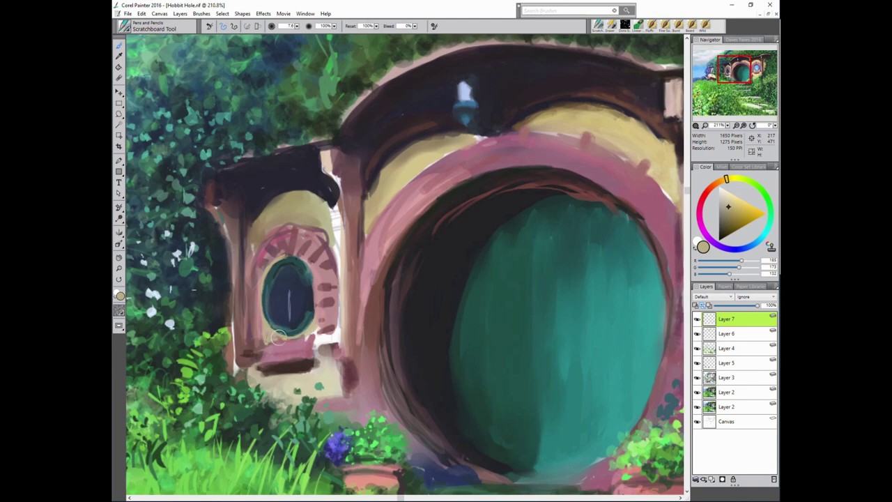
alt+click(517, 211)
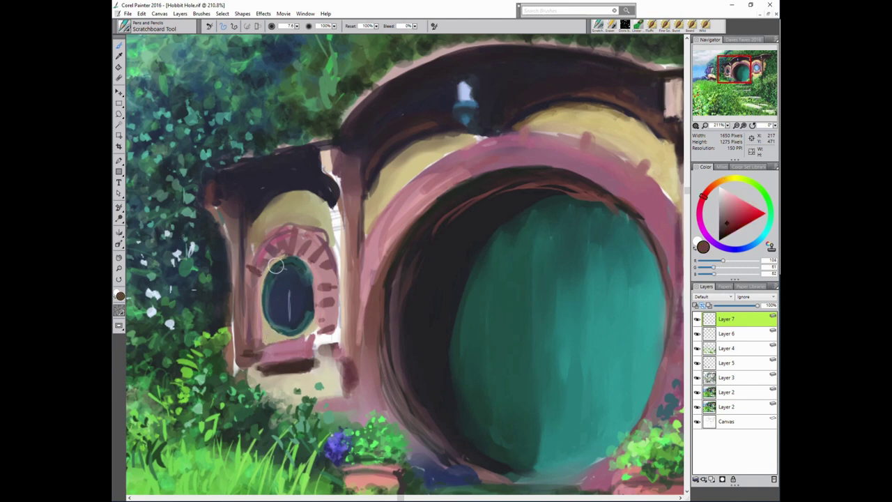
mouse_move(263, 252)
mouse_down()
mouse_move(256, 240)
mouse_move(287, 226)
mouse_up()
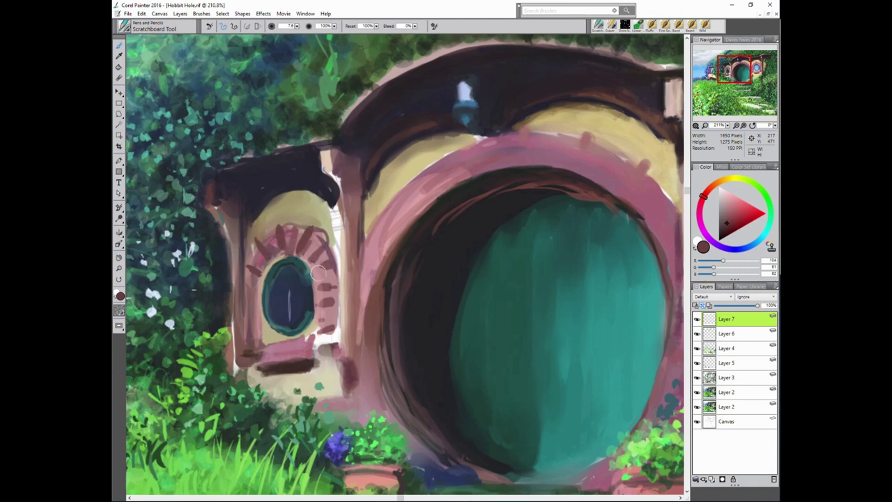
mouse_move(315, 263)
mouse_down()
mouse_move(340, 258)
mouse_move(346, 273)
mouse_up()
drag(257, 285, 235, 286)
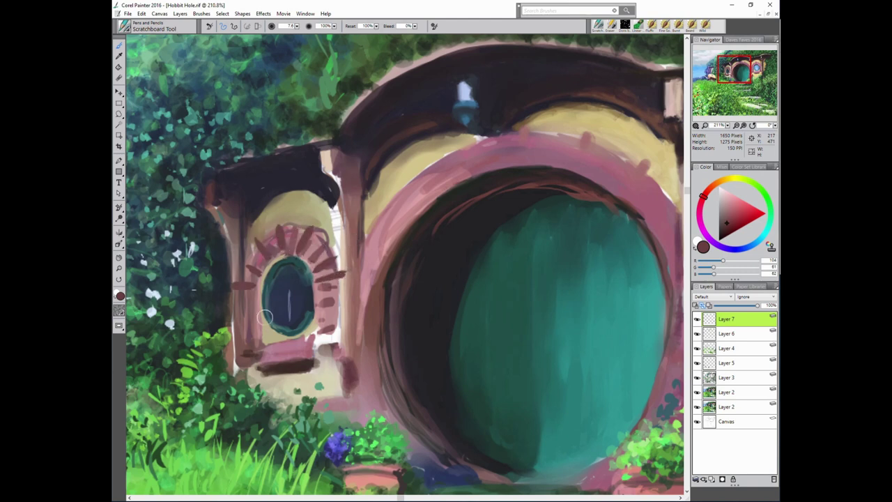
mouse_move(330, 298)
mouse_down()
mouse_move(352, 291)
mouse_move(326, 318)
mouse_up()
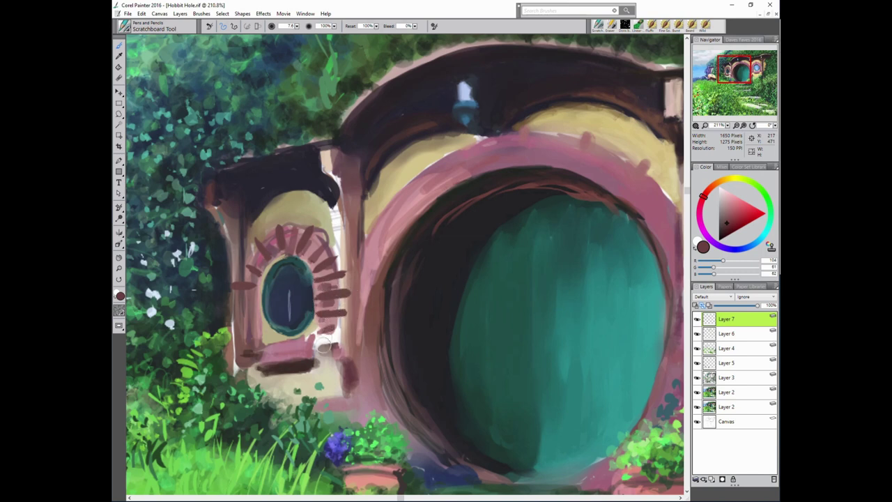
drag(320, 342, 343, 337)
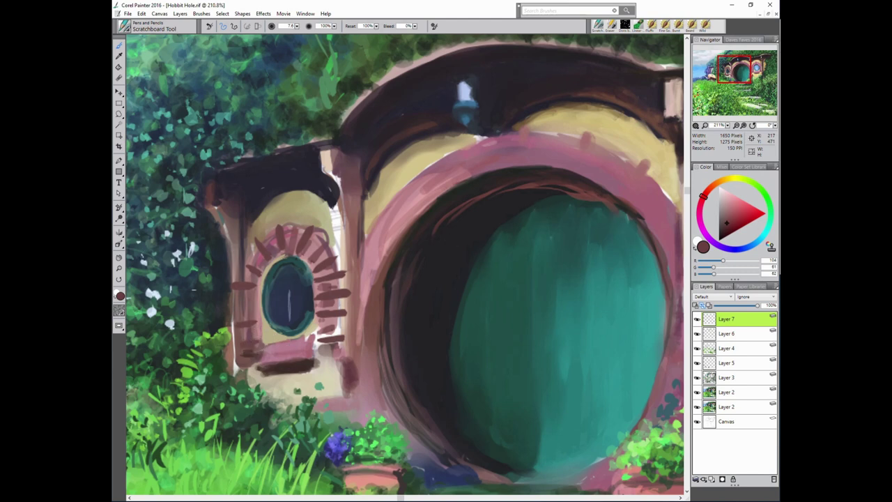
Add dark purple brick strokes up the window arch's left side.
click(699, 210)
drag(261, 311, 237, 315)
mouse_move(260, 279)
mouse_down()
mouse_move(241, 283)
mouse_move(273, 224)
mouse_move(288, 247)
mouse_up()
Paint dark brick marks on the door's pink arch and a small handle squiggle on the door.
drag(408, 189, 420, 212)
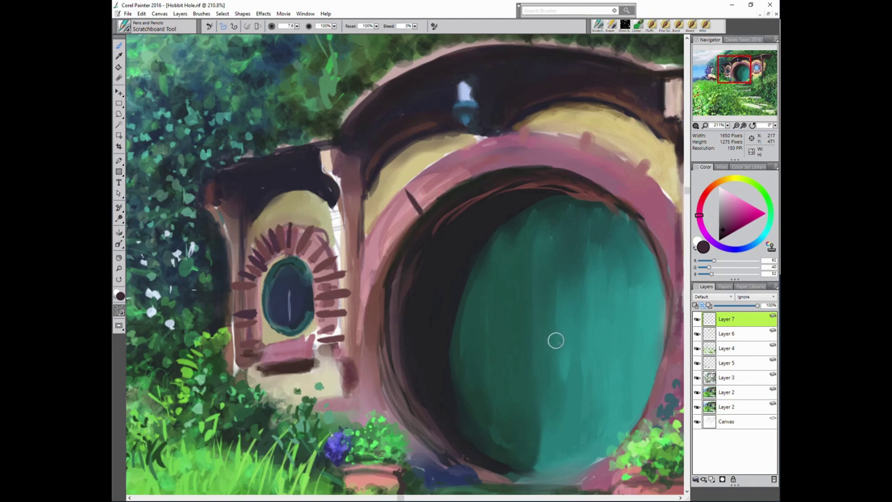
drag(547, 338, 550, 322)
drag(401, 184, 421, 210)
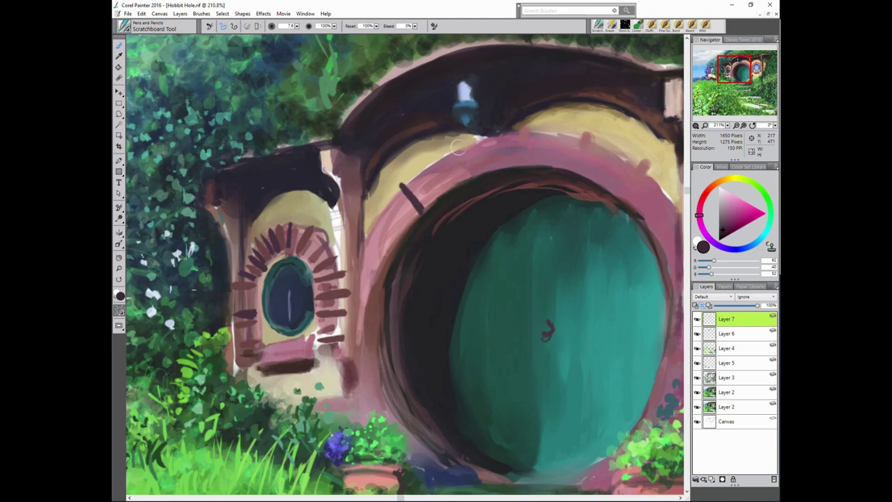
drag(458, 146, 472, 178)
mouse_move(645, 165)
mouse_down()
mouse_move(618, 197)
mouse_move(642, 184)
mouse_up()
drag(678, 227, 647, 155)
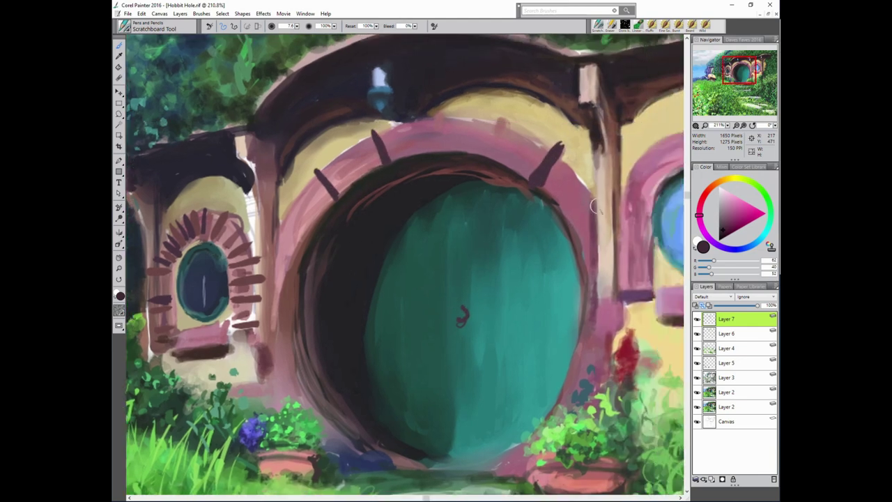
mouse_move(595, 206)
mouse_down()
mouse_move(572, 222)
mouse_move(661, 212)
mouse_up()
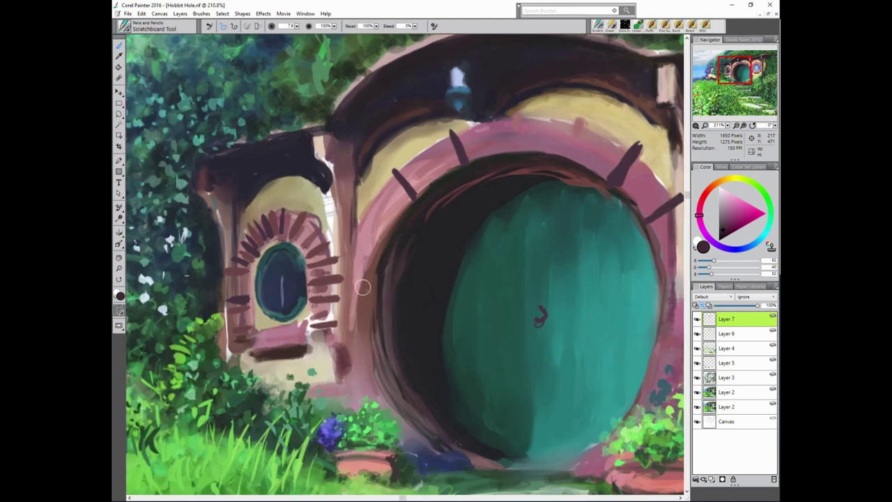
Add dark dashes on the arch's left, darken its outer edge, and paint a pinkish-red brick.
drag(362, 294, 372, 290)
drag(385, 223, 397, 214)
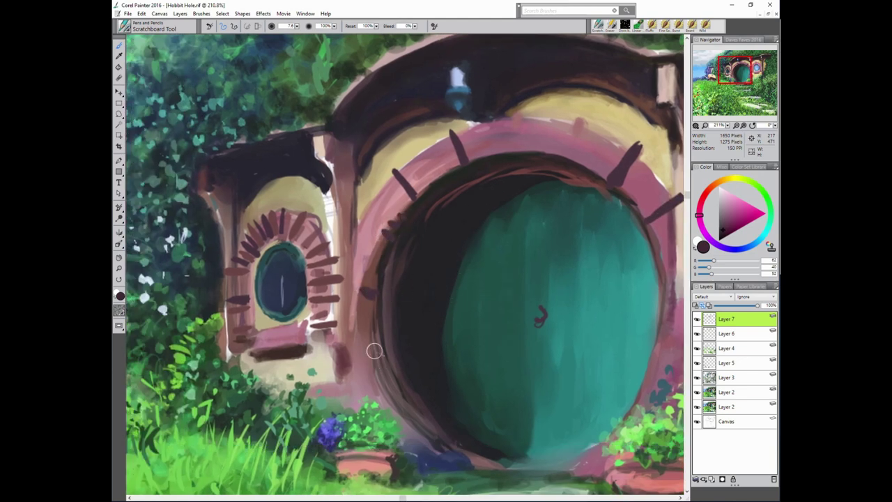
mouse_move(368, 293)
mouse_down()
mouse_move(379, 370)
mouse_move(391, 395)
mouse_up()
alt+click(320, 293)
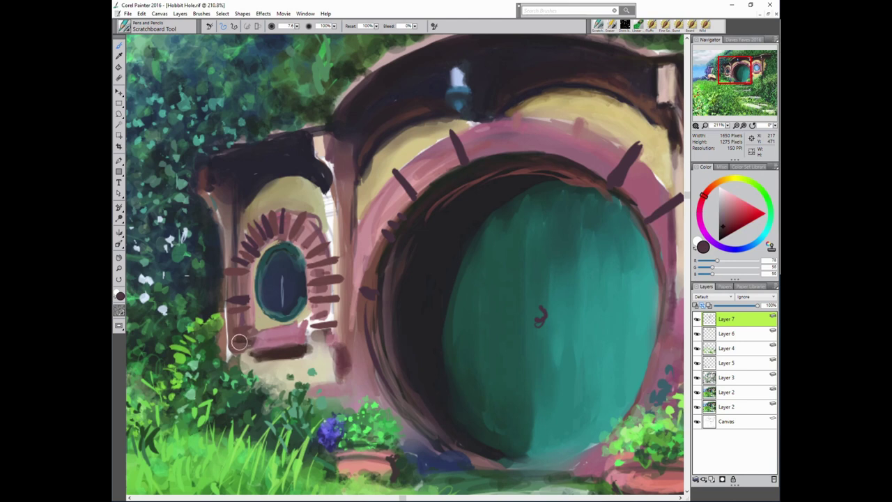
alt+click(212, 243)
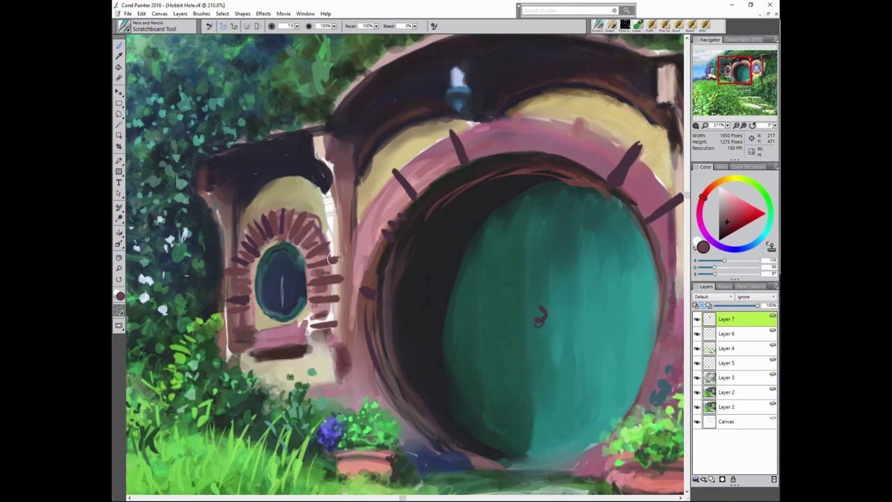
alt+click(322, 301)
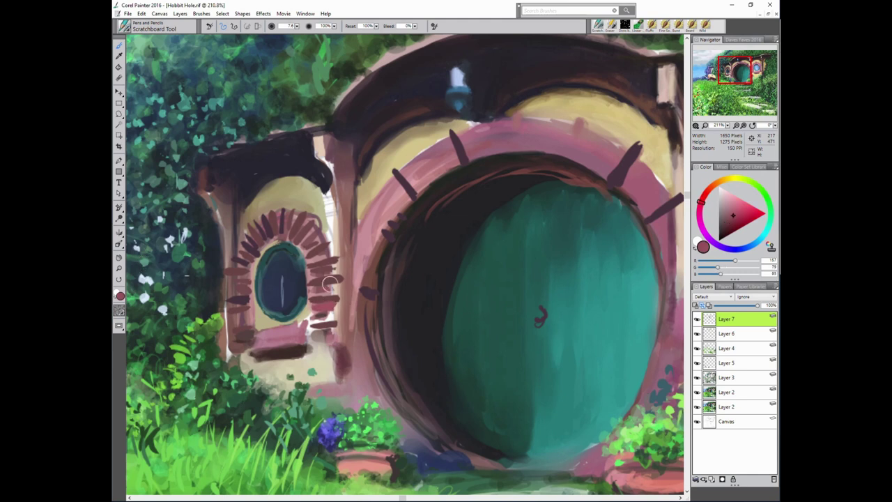
drag(227, 287, 248, 289)
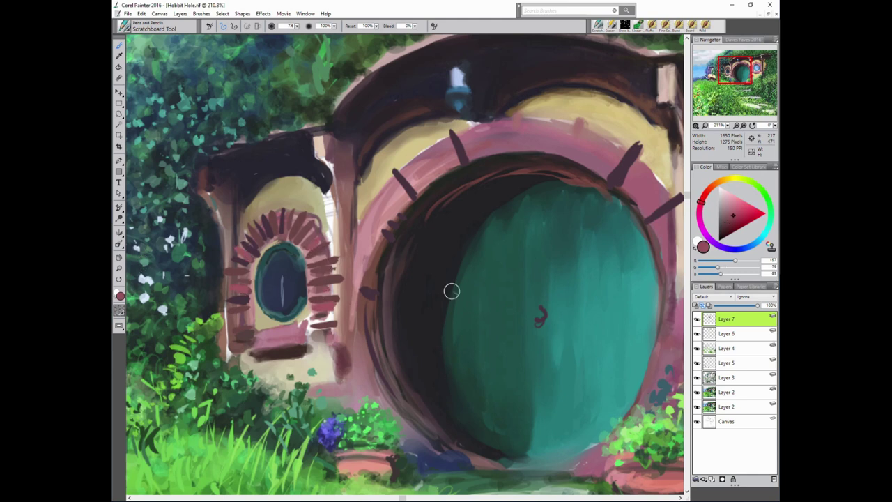
Paint dark red bricks along the top and right of the door arch.
alt+click(318, 329)
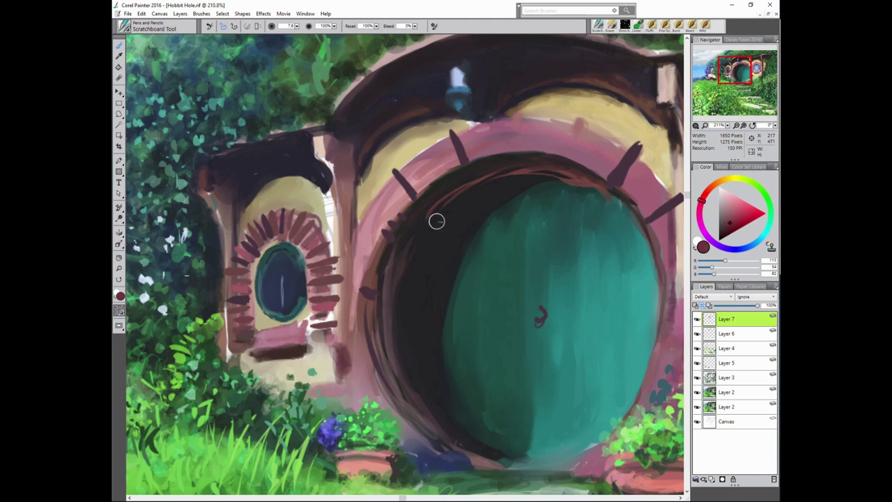
mouse_move(418, 165)
mouse_down()
mouse_move(406, 187)
mouse_move(413, 183)
mouse_up()
drag(445, 145, 434, 172)
drag(471, 124, 477, 155)
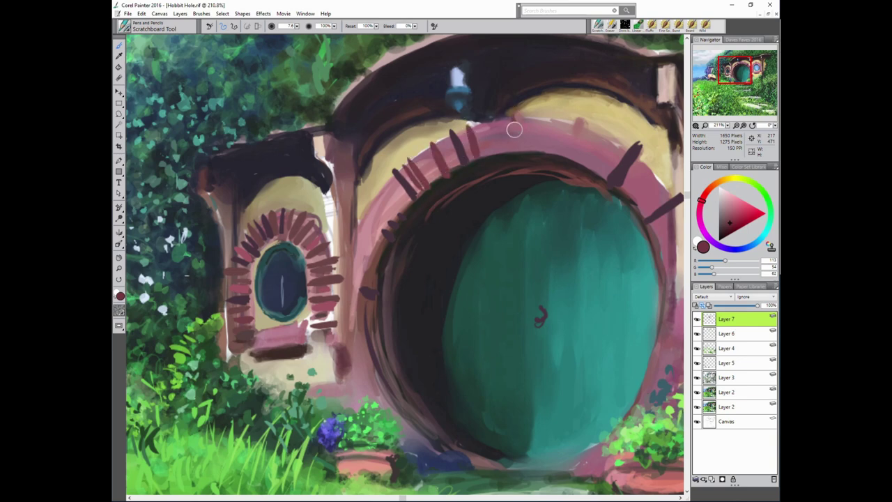
drag(514, 120, 516, 150)
mouse_move(528, 117)
mouse_down()
mouse_move(531, 149)
mouse_move(545, 152)
mouse_up()
drag(619, 141, 598, 176)
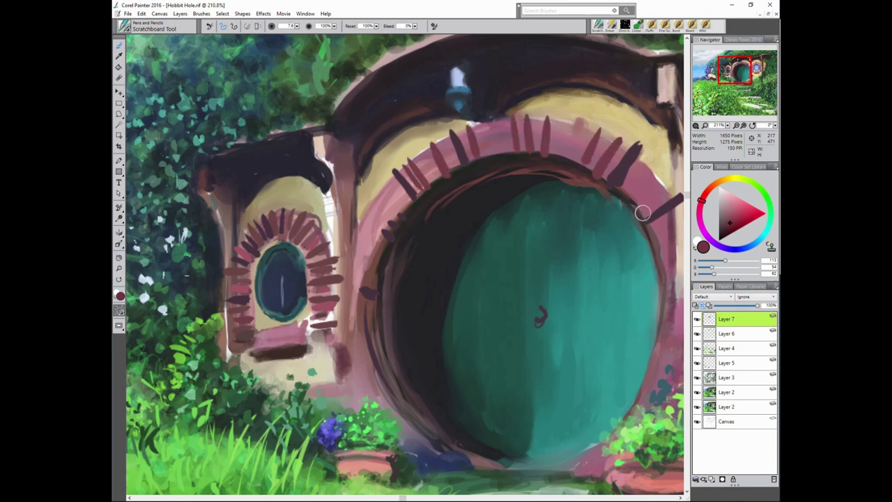
drag(675, 230, 611, 231)
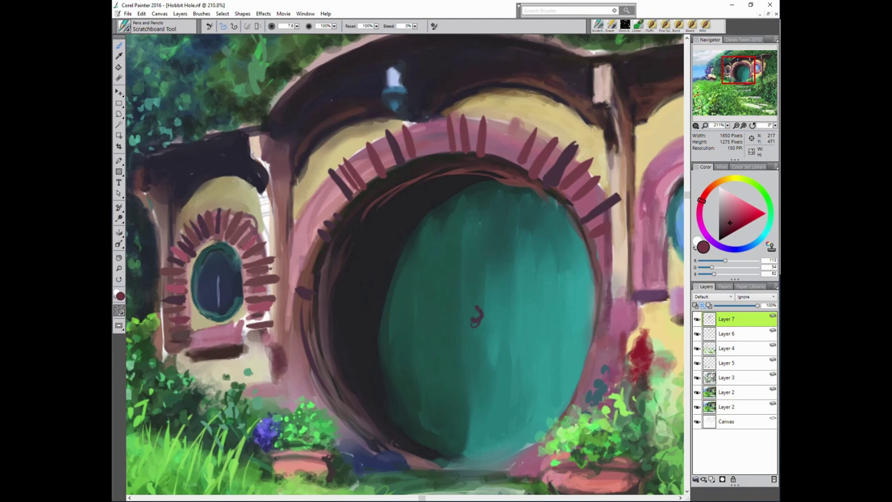
Paint light mauve-pink bricks across the top and left side of the door arch.
alt+click(587, 262)
drag(522, 117, 519, 146)
drag(496, 112, 492, 157)
drag(423, 115, 418, 135)
drag(299, 208, 333, 241)
drag(310, 189, 340, 211)
drag(319, 175, 348, 201)
Add dark maroon bricks between the pink ones and on the arch's lower left.
alt+click(388, 166)
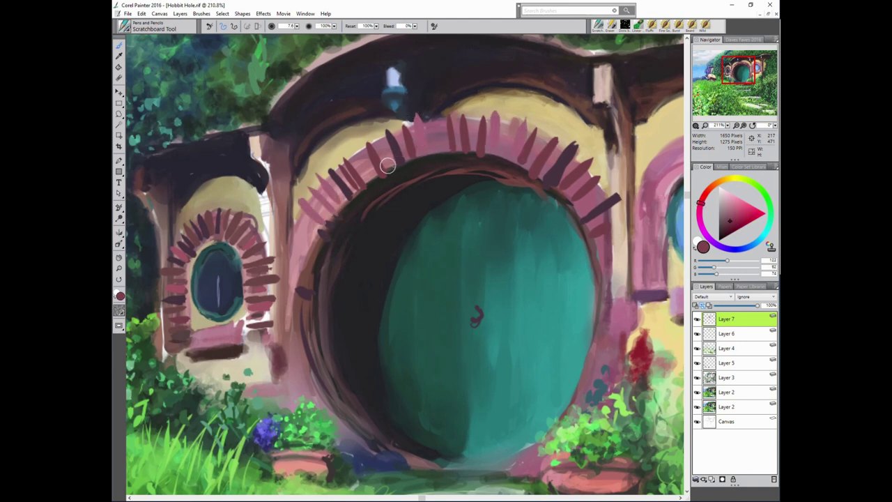
drag(376, 134, 392, 171)
drag(441, 113, 433, 159)
drag(318, 233, 327, 239)
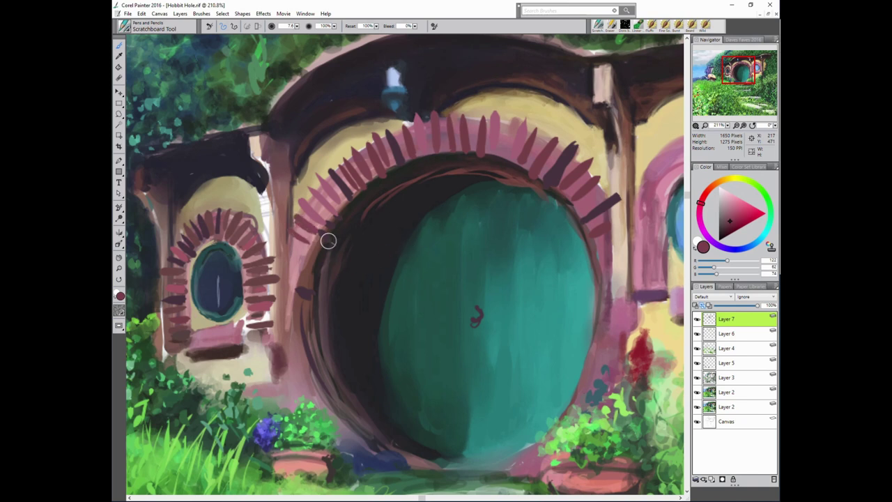
mouse_move(307, 206)
mouse_down()
mouse_move(327, 223)
mouse_move(312, 252)
mouse_move(285, 248)
mouse_move(285, 260)
mouse_up()
Paint pink and dark maroon strokes on the wall left of the door's base.
alt+click(314, 242)
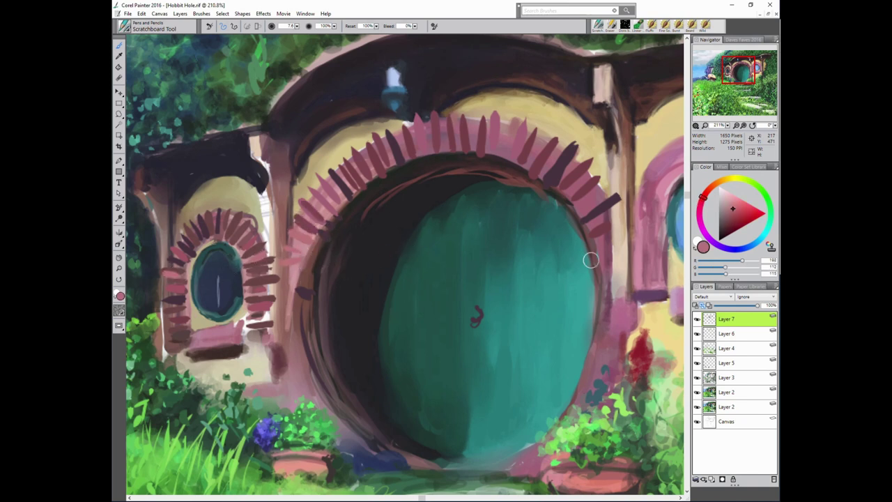
alt+click(602, 187)
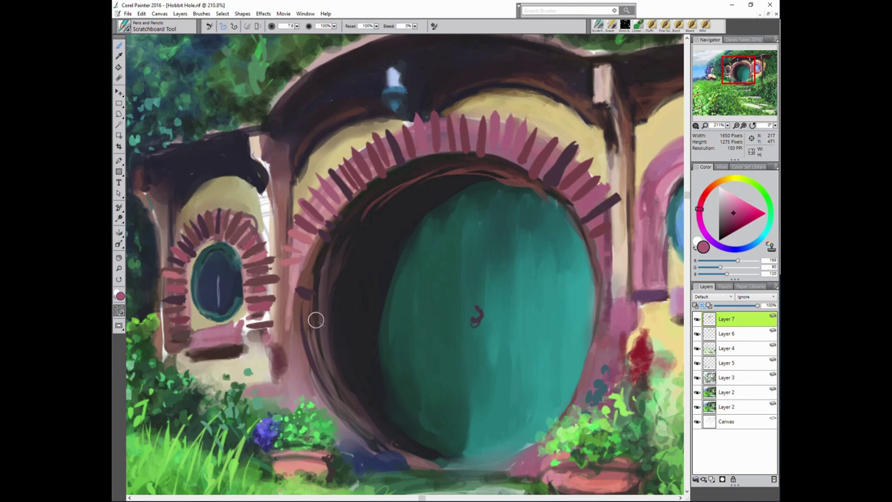
alt+click(306, 390)
mouse_move(306, 390)
mouse_down()
mouse_move(287, 369)
mouse_move(294, 350)
mouse_up()
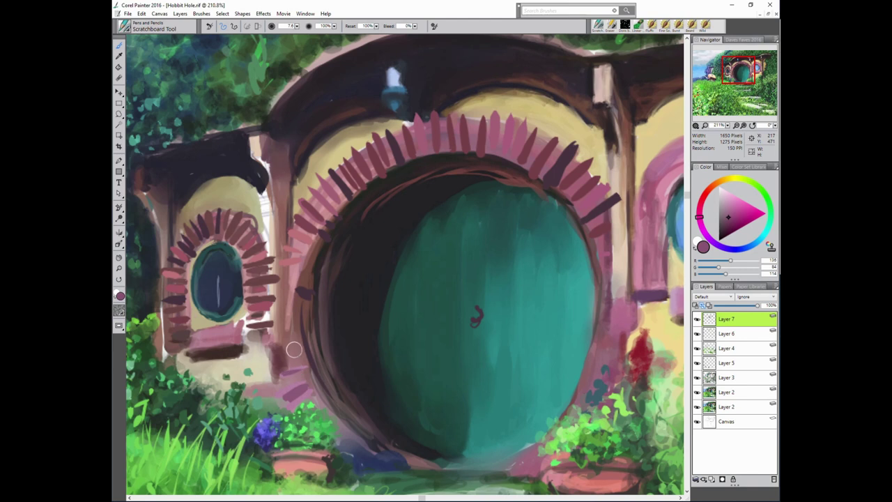
alt+click(299, 348)
drag(273, 347, 286, 346)
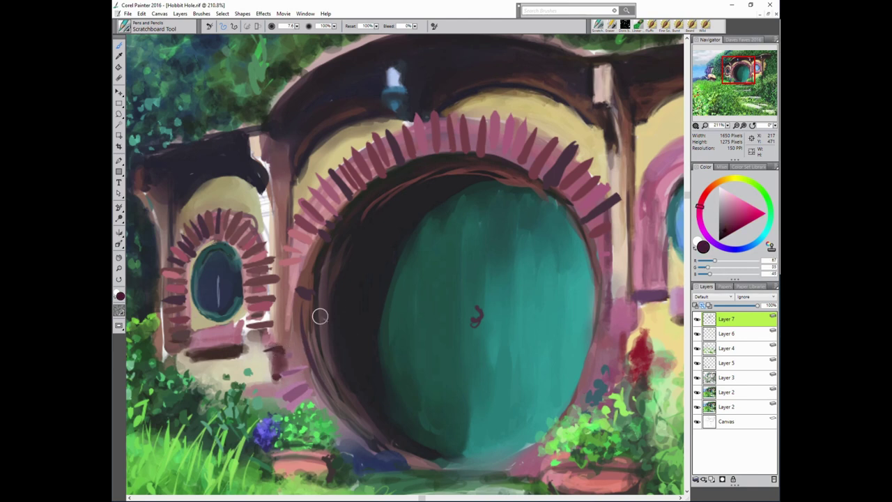
Lighten the wall edge beside the small window arch with light pink and beige.
alt+click(284, 276)
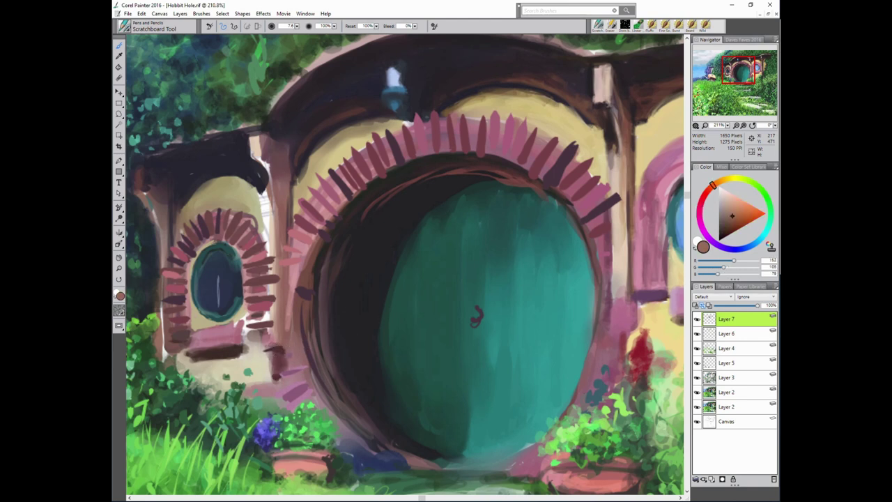
alt+click(255, 192)
drag(274, 323, 271, 193)
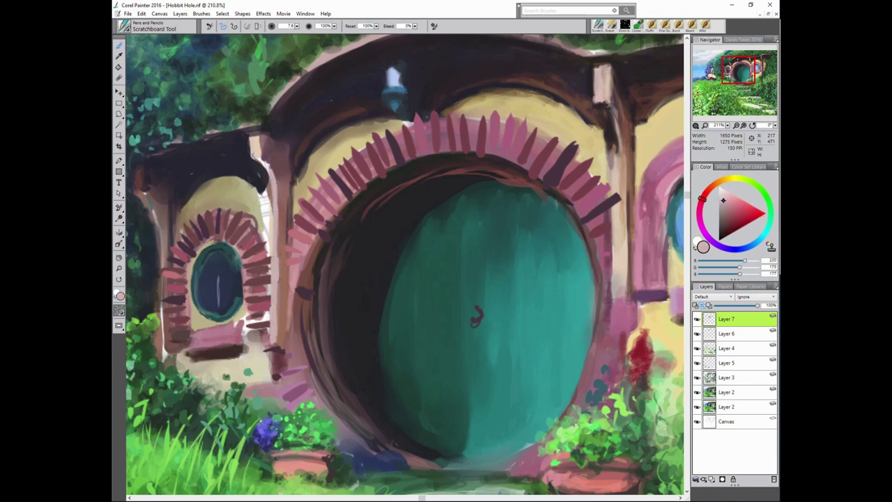
alt+click(269, 194)
alt+click(232, 171)
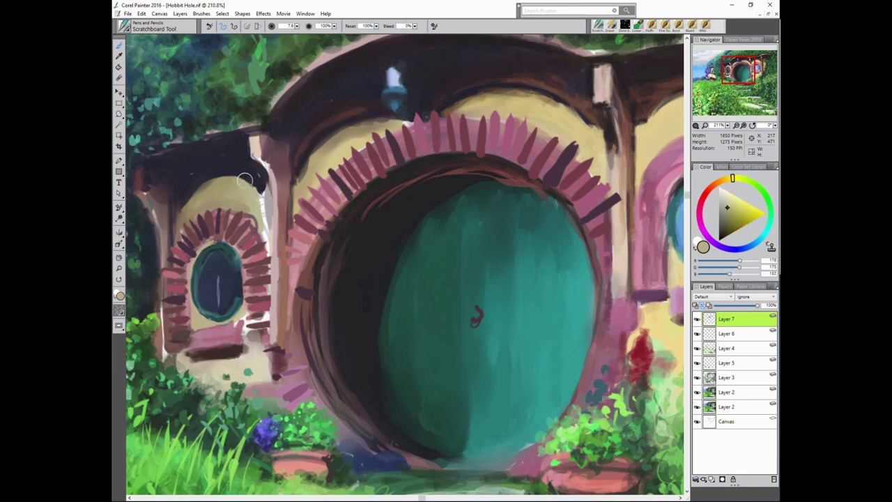
alt+click(262, 202)
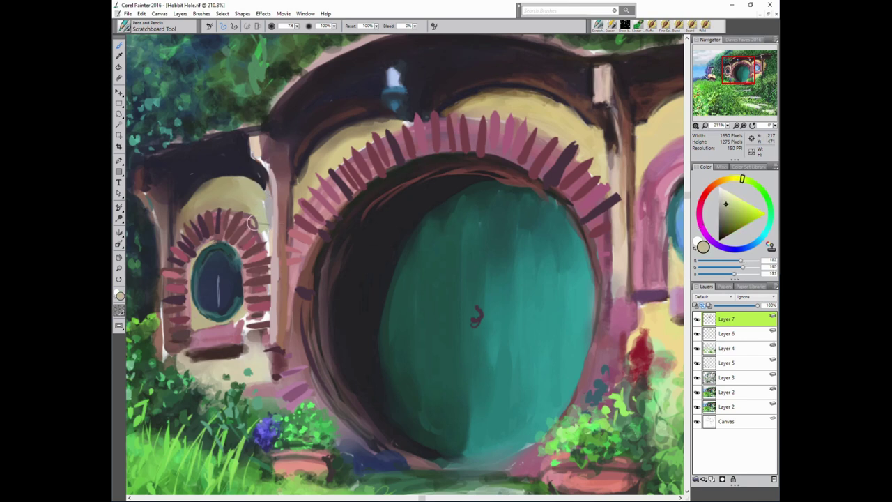
drag(252, 221, 263, 231)
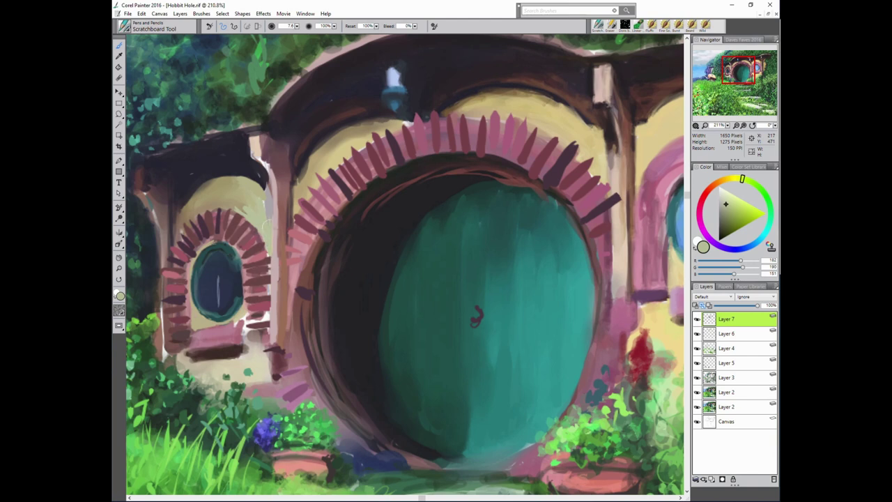
Paint light pink on the door-side pillar and browns on the pillar left of the window.
alt+click(279, 237)
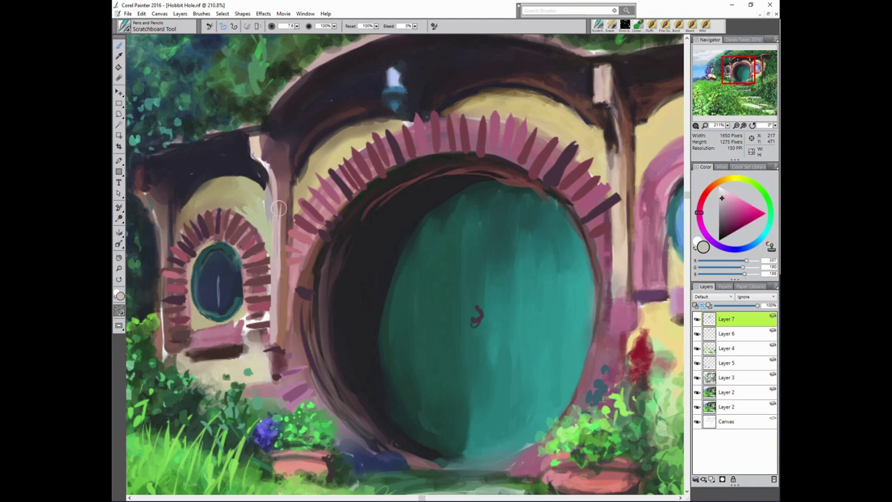
mouse_move(281, 282)
mouse_down()
mouse_move(275, 176)
mouse_move(276, 345)
mouse_up()
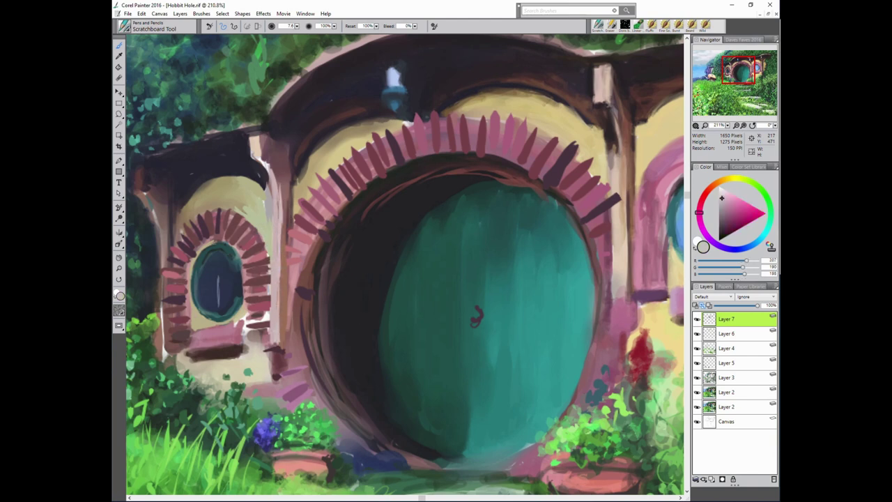
alt+click(256, 271)
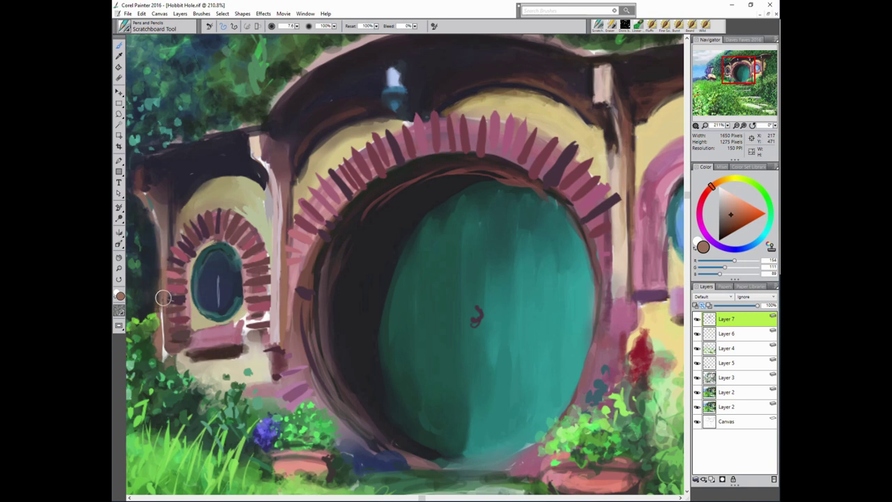
drag(163, 298, 164, 356)
alt+click(211, 177)
drag(162, 307, 160, 239)
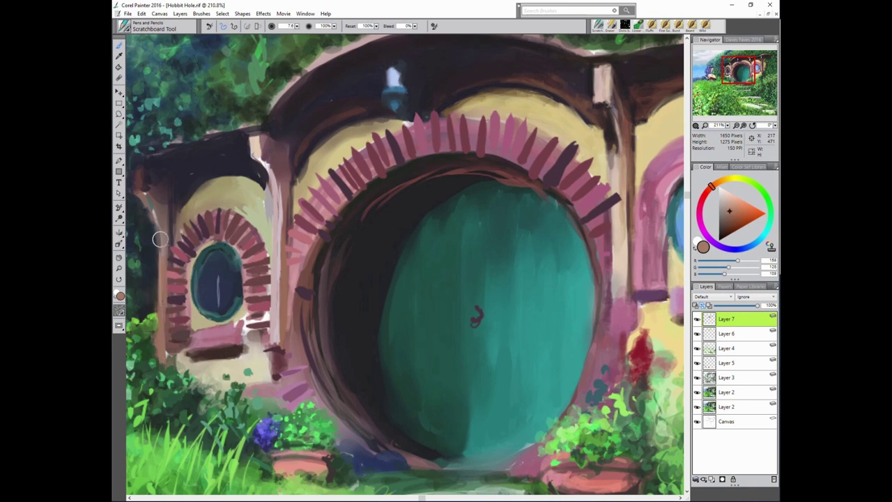
Add dark brown-red bricks along the door arch's lower left.
alt+click(186, 154)
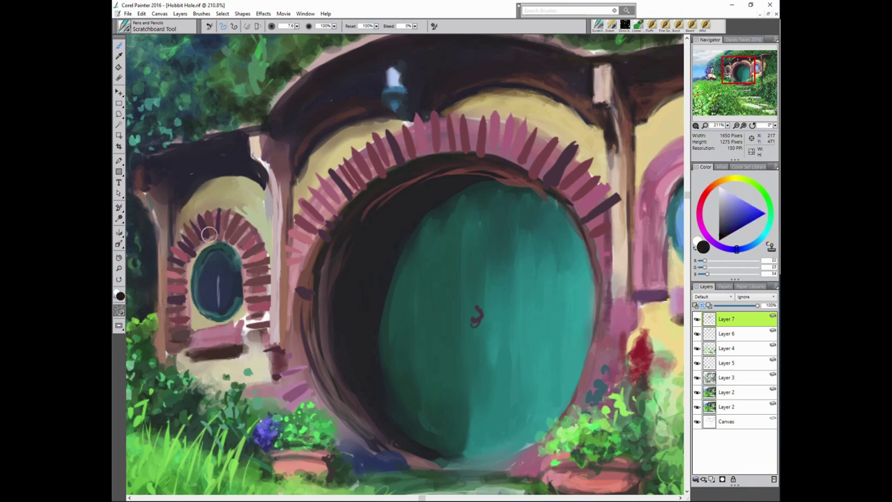
alt+click(250, 234)
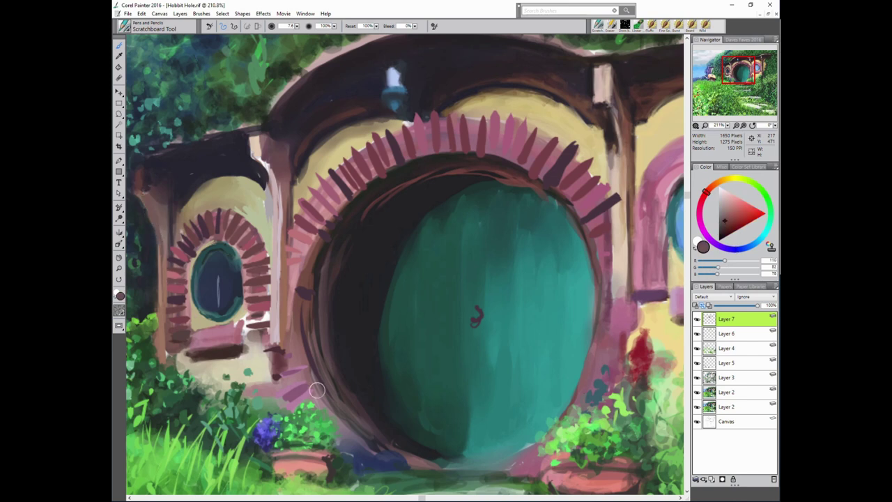
alt+click(279, 233)
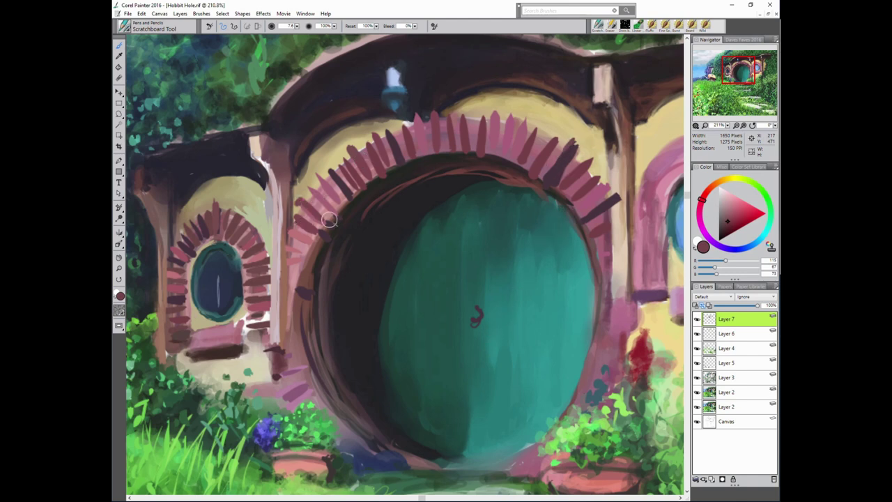
alt+click(592, 182)
alt+click(325, 266)
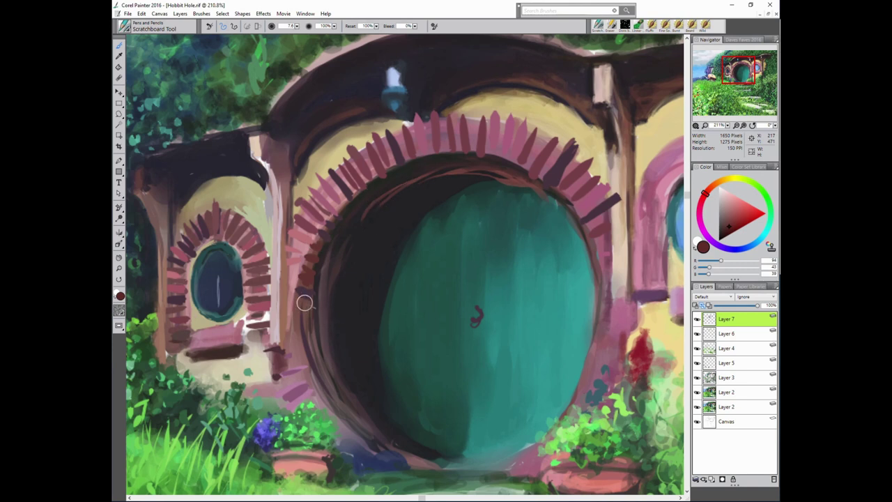
drag(305, 302, 309, 339)
alt+click(145, 292)
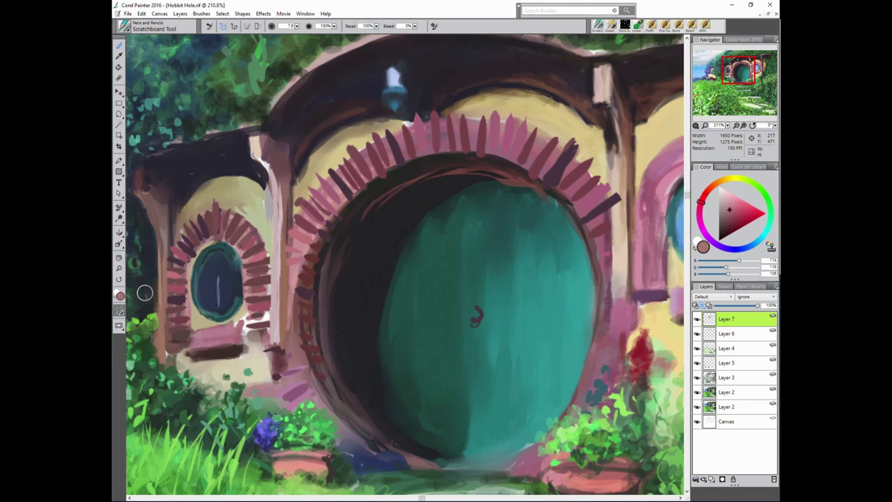
alt+click(212, 299)
mouse_move(303, 340)
mouse_down()
mouse_move(286, 356)
mouse_move(293, 348)
mouse_move(289, 377)
mouse_up()
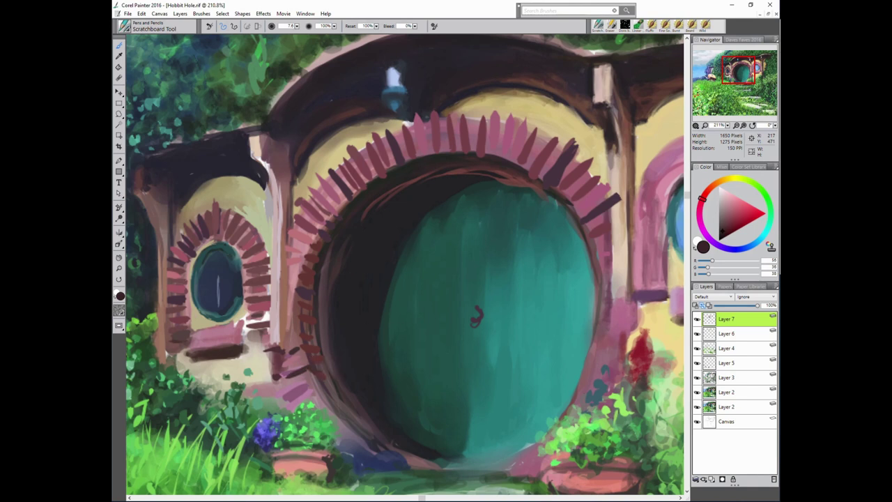
Cover the wall near and below the window sill with pale beige and olive-beige.
alt+click(317, 258)
alt+click(191, 327)
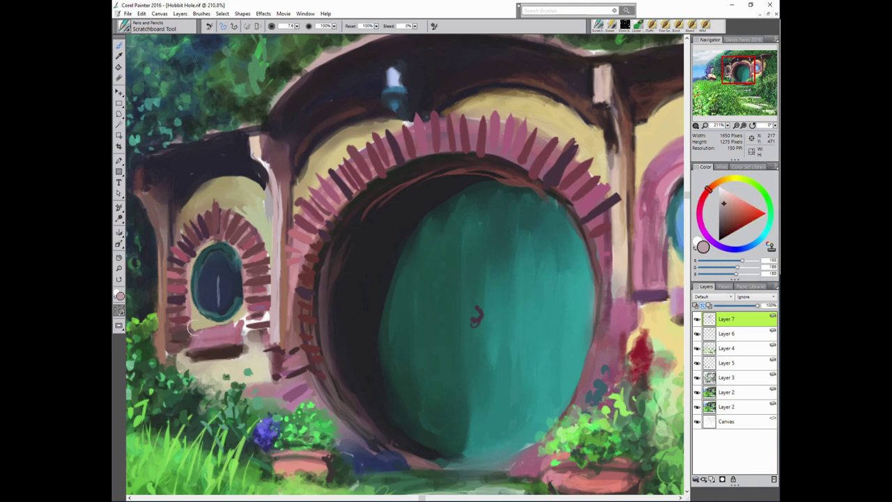
alt+click(262, 326)
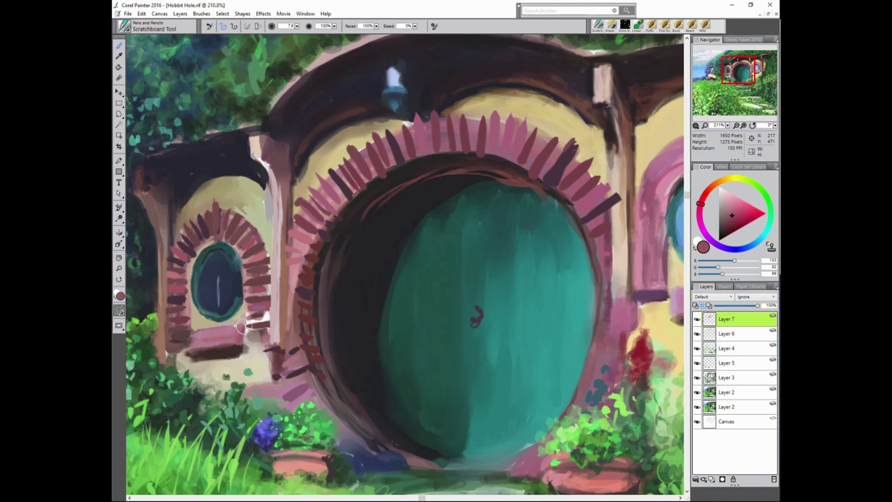
alt+click(241, 333)
alt+click(246, 332)
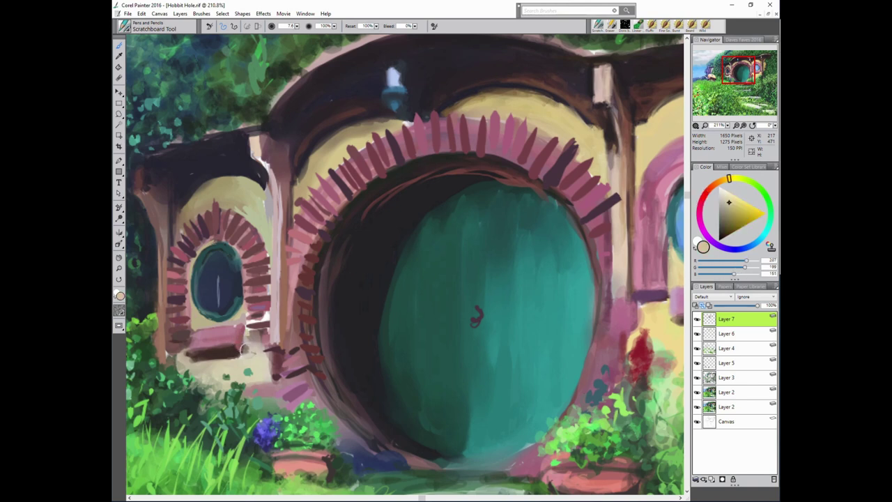
drag(255, 336, 260, 329)
alt+click(177, 345)
mouse_move(171, 335)
mouse_down()
mouse_move(183, 350)
mouse_move(176, 373)
mouse_move(187, 361)
mouse_move(171, 339)
mouse_move(166, 357)
mouse_up()
Darken the light wall edge beside the door with a dark blue-grey from the doorway.
alt+click(285, 295)
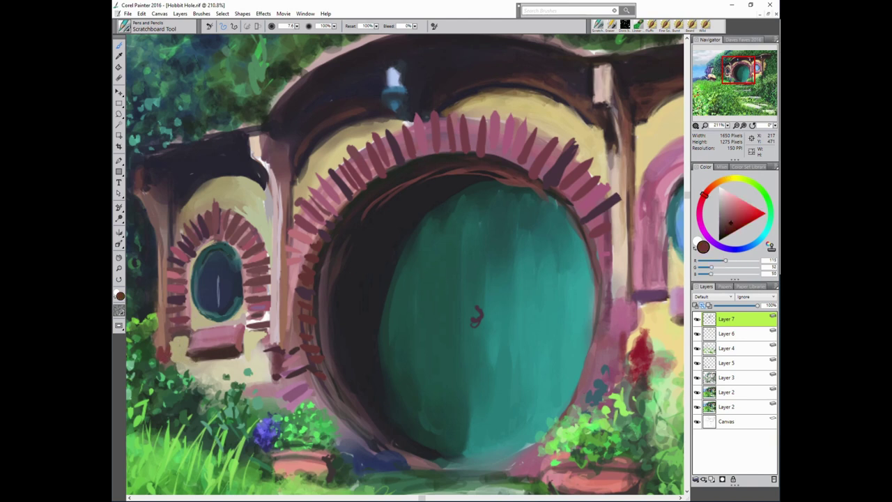
alt+click(311, 336)
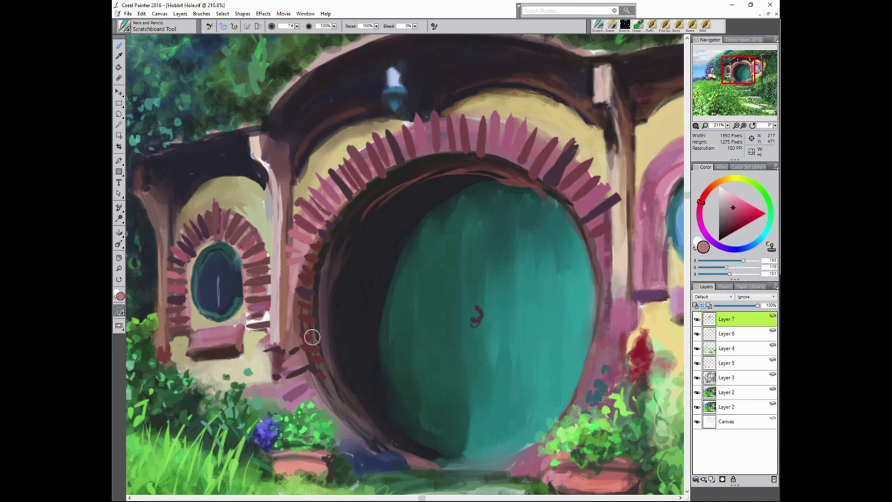
alt+click(263, 335)
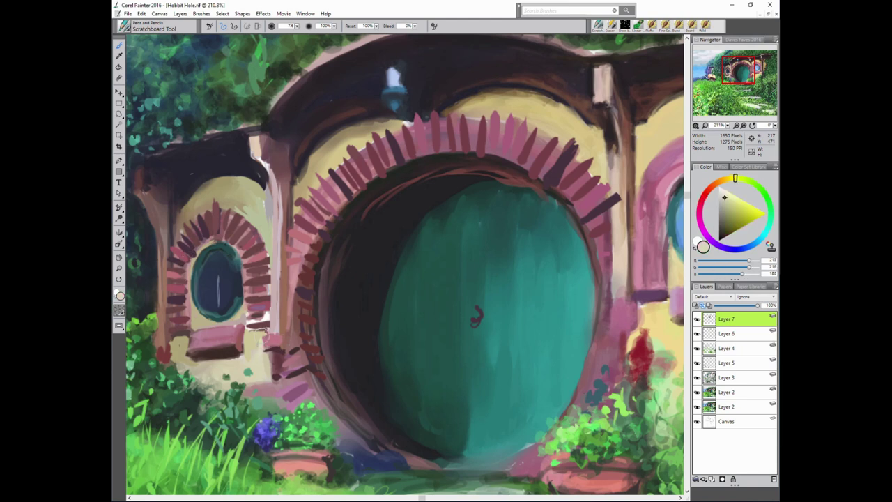
alt+click(264, 209)
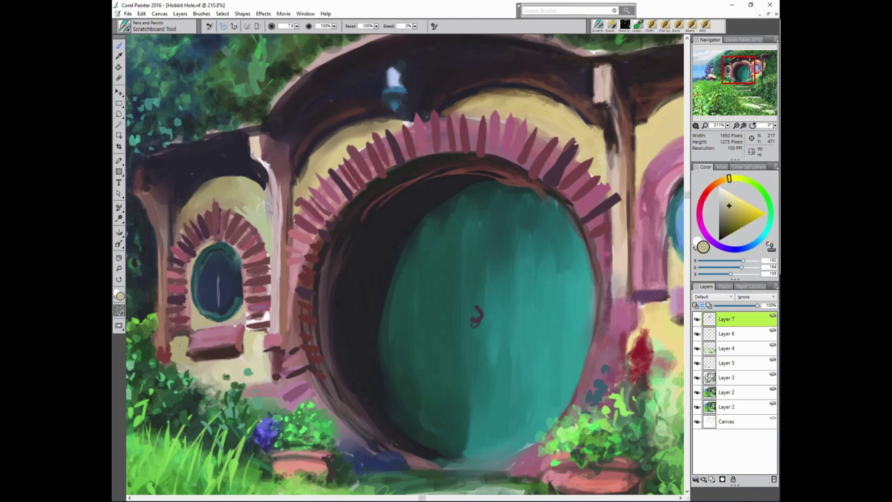
alt+click(333, 202)
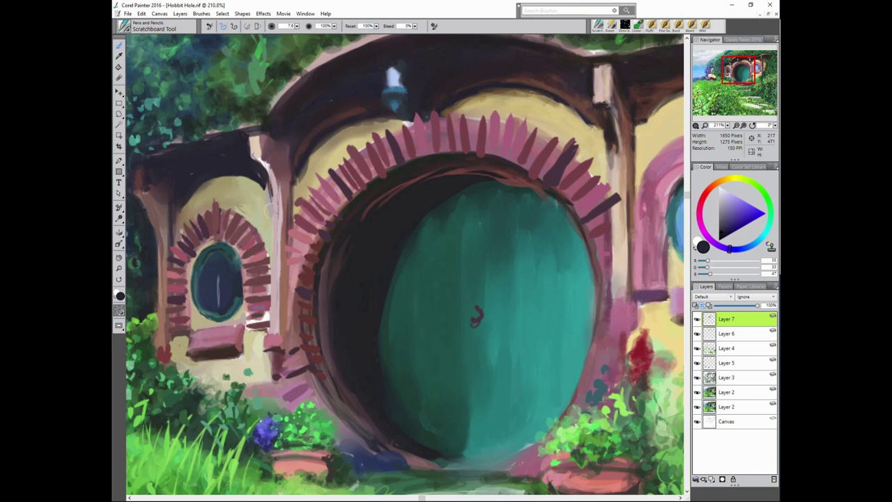
alt+click(358, 195)
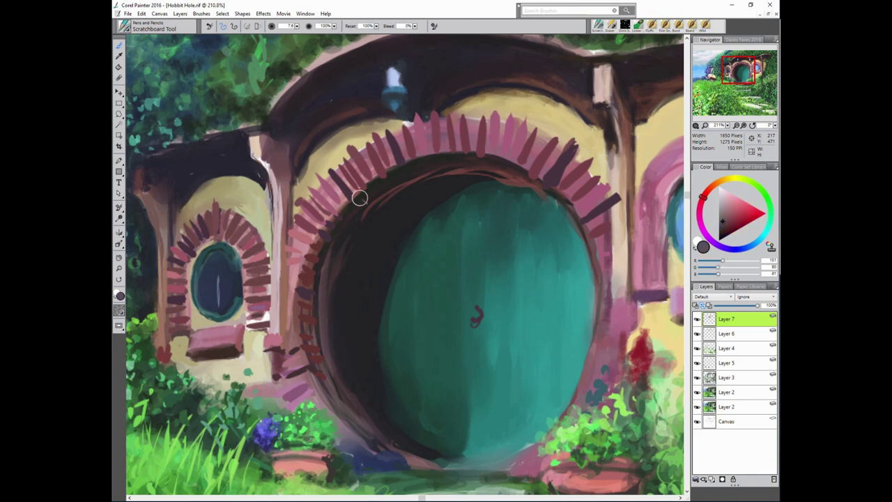
alt+click(249, 167)
drag(250, 168, 262, 178)
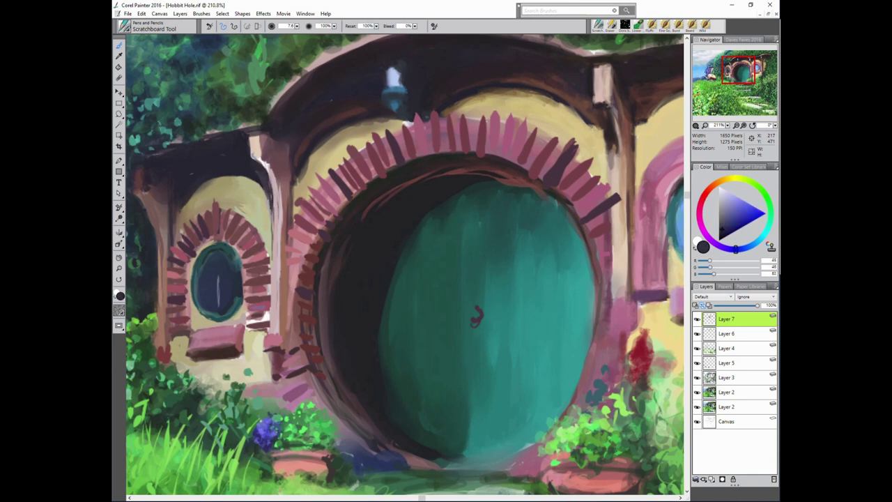
Paint yellow-beige and ochre over the dark patch above the arch bricks.
alt+click(314, 167)
mouse_move(317, 154)
mouse_down()
mouse_move(351, 134)
mouse_move(294, 191)
mouse_move(368, 122)
mouse_move(397, 116)
mouse_move(297, 188)
mouse_up()
alt+click(318, 151)
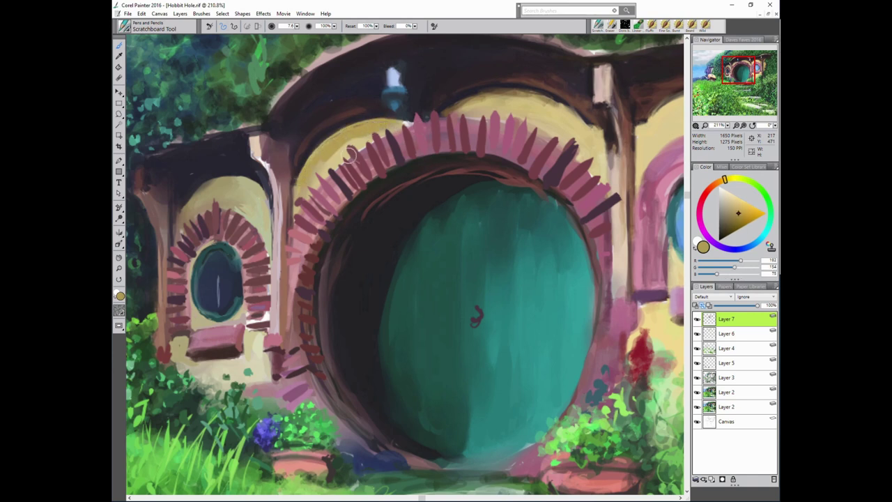
Trim the door arch and small window arch edges with the Simple Eraser at size 7.0, 54% opacity.
key(n)
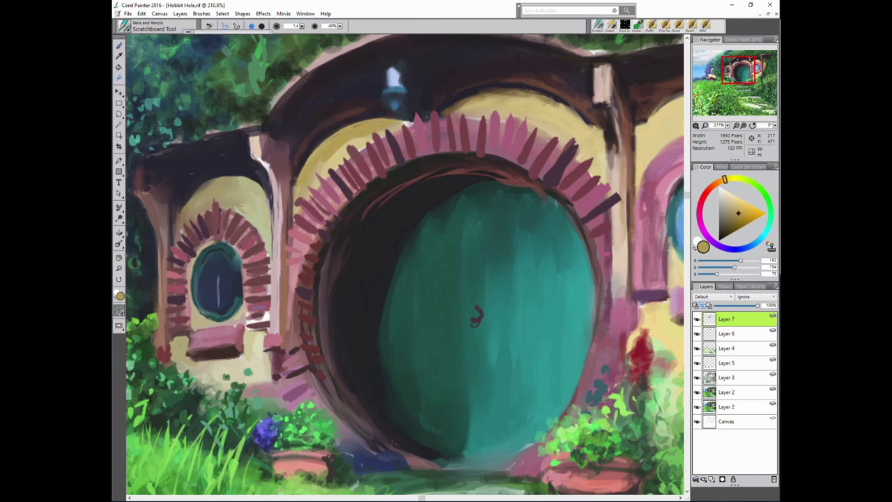
click(743, 39)
click(770, 53)
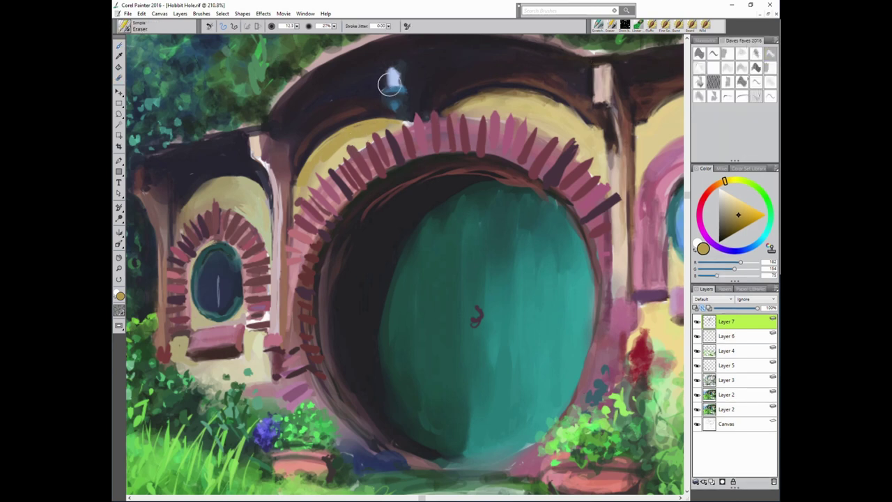
drag(333, 26, 209, 31)
drag(302, 204, 310, 192)
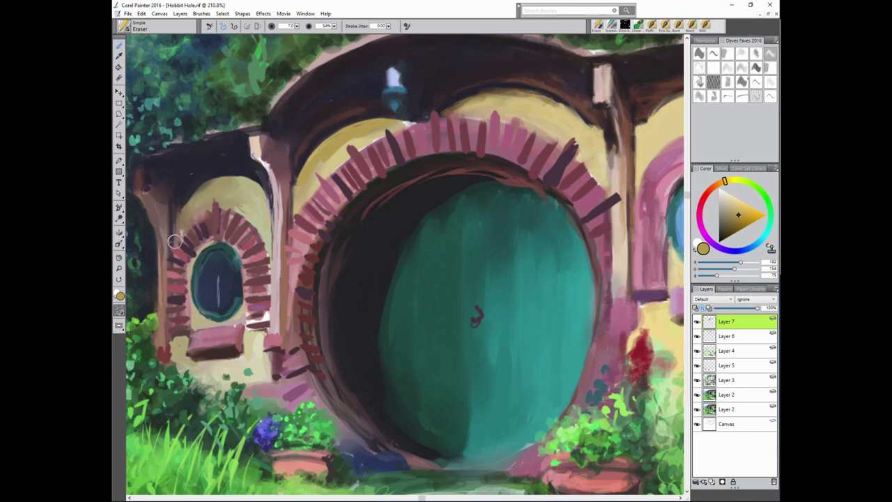
drag(206, 213, 168, 310)
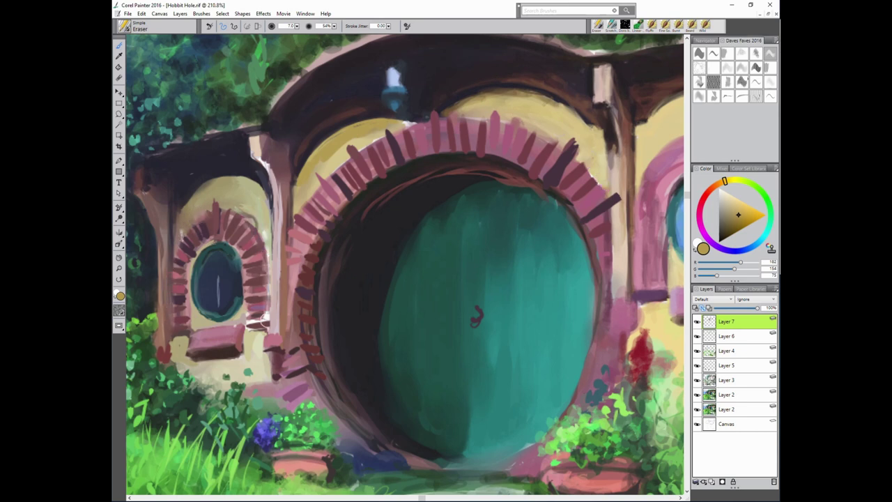
Back on the Scratchboard Tool, sample reds, browns and tan wall colours from the arches.
key(b)
alt+click(324, 180)
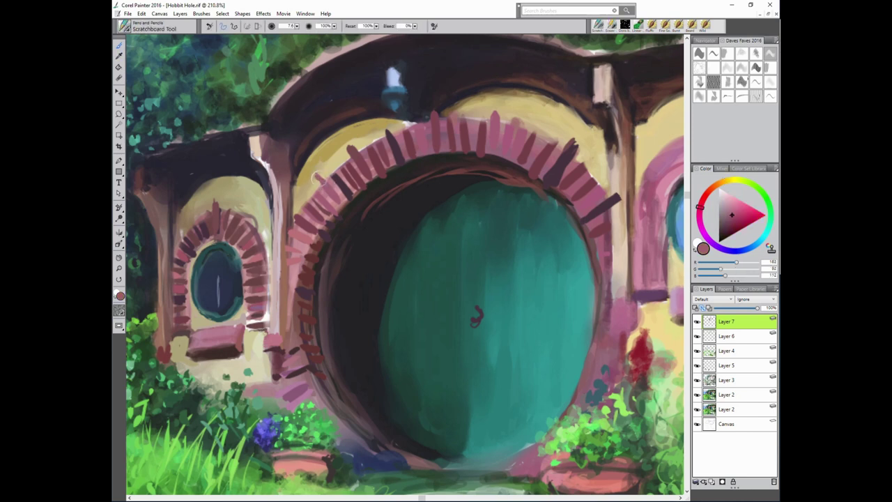
alt+click(352, 148)
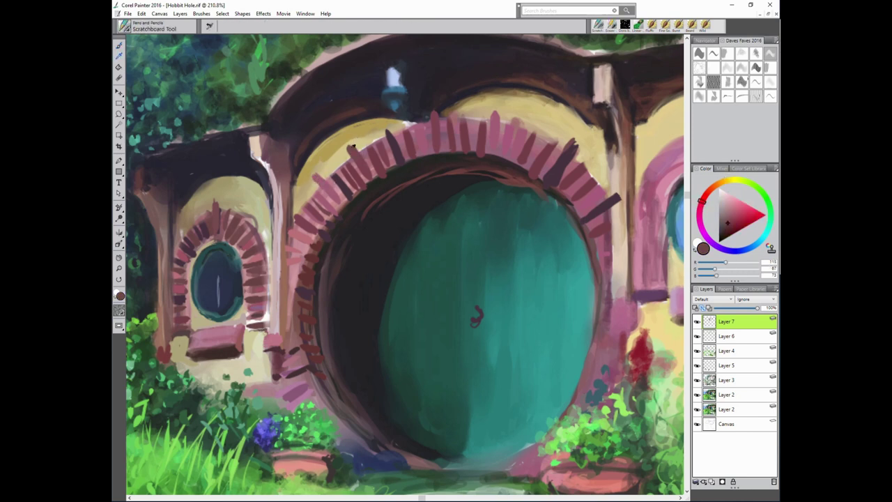
alt+click(388, 135)
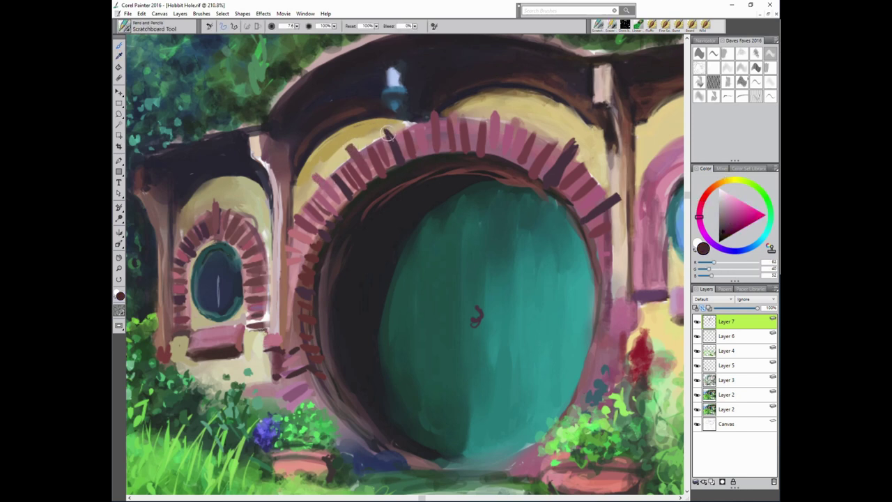
alt+click(209, 202)
alt+click(245, 207)
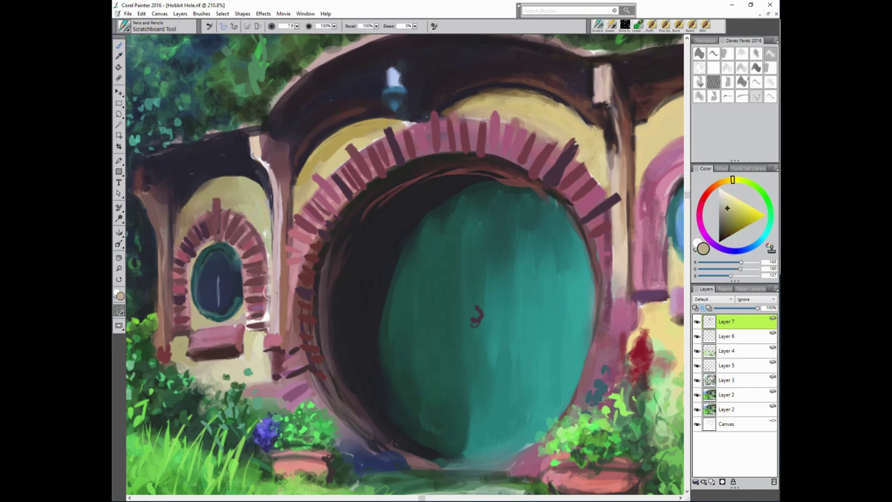
alt+click(263, 293)
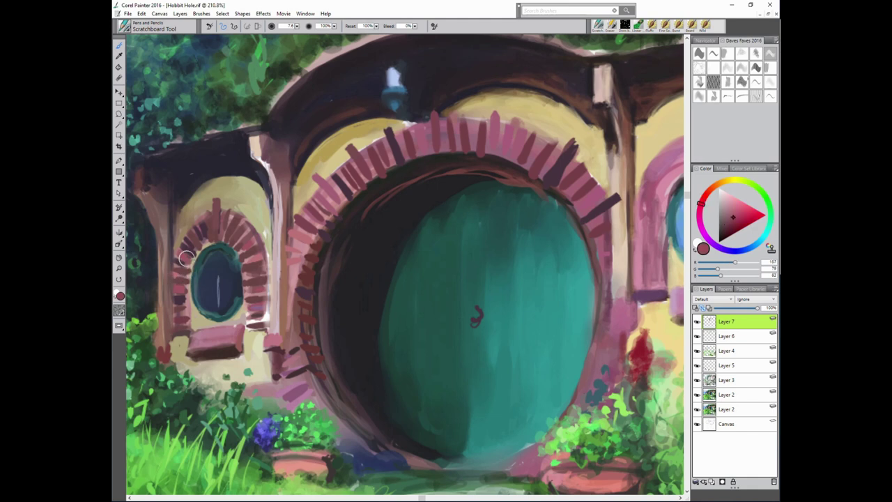
alt+click(182, 260)
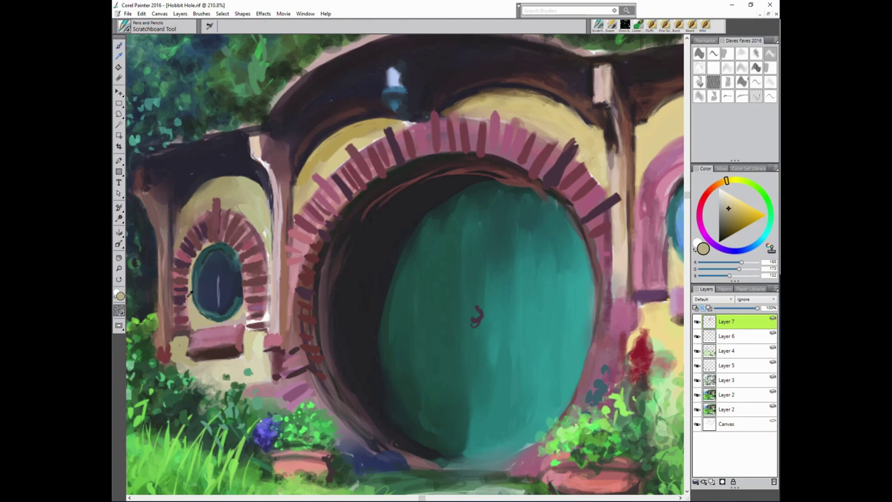
Darken the top-right rim of the small round window with near-black.
alt+click(186, 301)
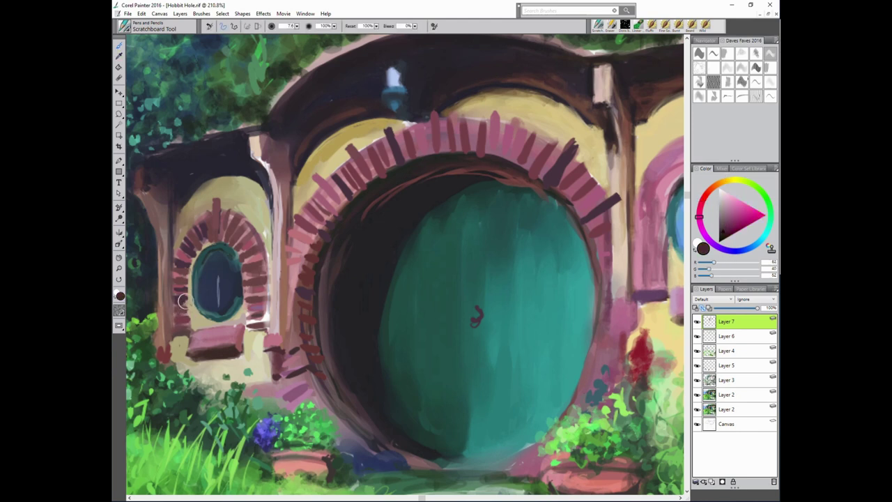
alt+click(187, 314)
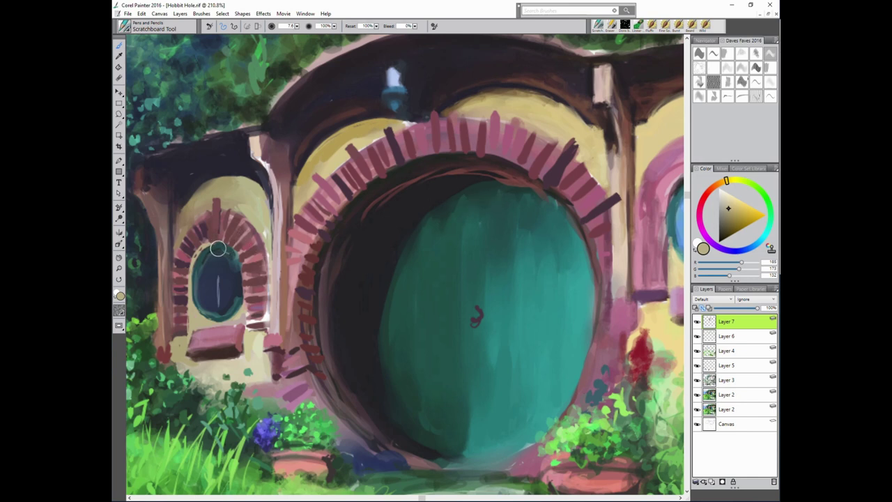
alt+click(460, 177)
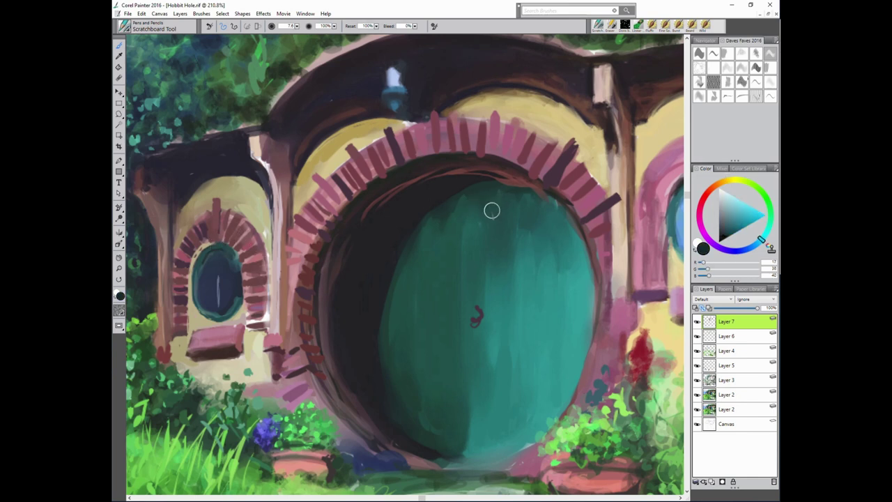
alt+click(201, 248)
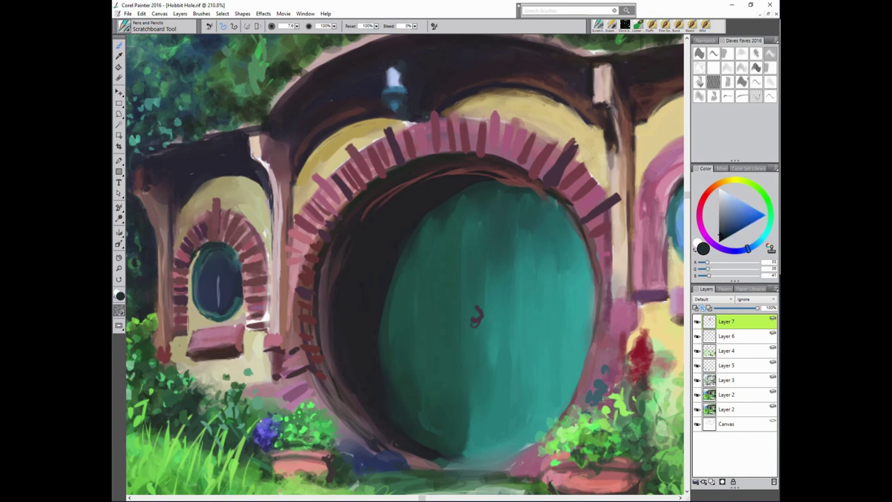
alt+click(209, 244)
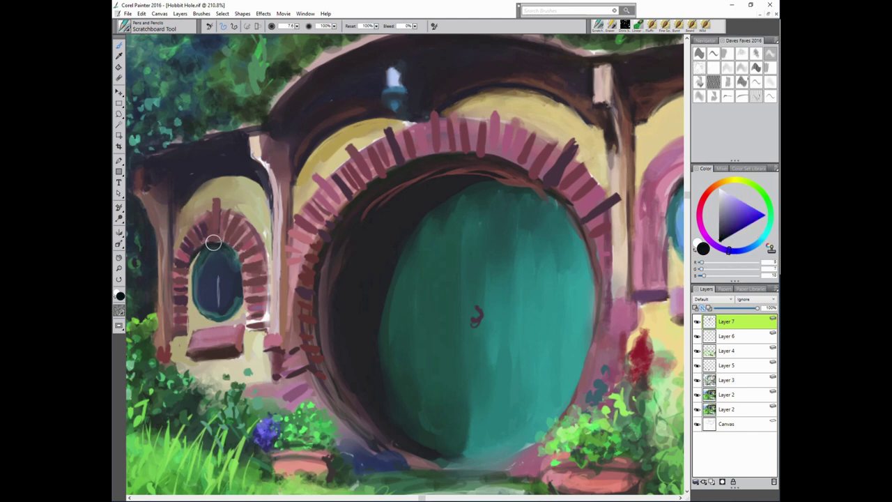
mouse_move(220, 242)
mouse_down()
mouse_move(243, 253)
mouse_move(238, 297)
mouse_up()
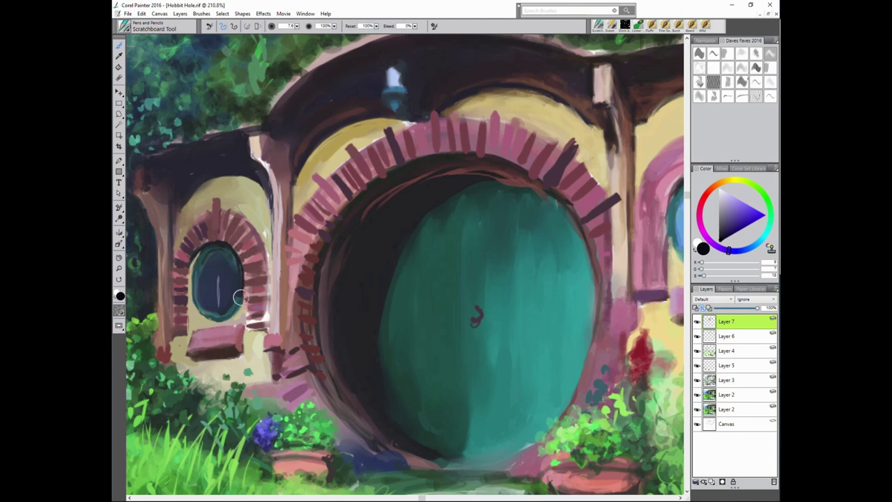
Paint dark blue vertical and crossing bars inside the small window.
alt+click(217, 257)
alt+click(260, 260)
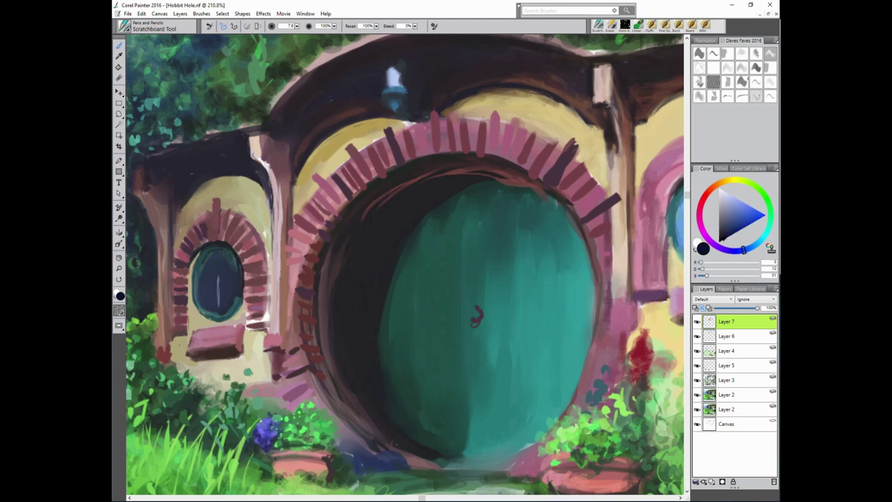
mouse_move(212, 258)
mouse_down()
mouse_move(209, 307)
mouse_move(213, 270)
mouse_move(201, 305)
mouse_move(226, 306)
mouse_up()
drag(229, 272, 231, 289)
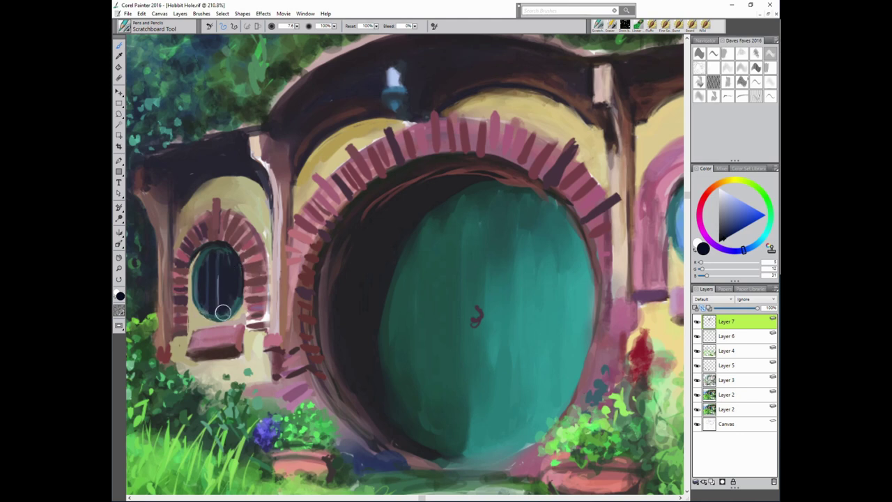
alt+click(220, 287)
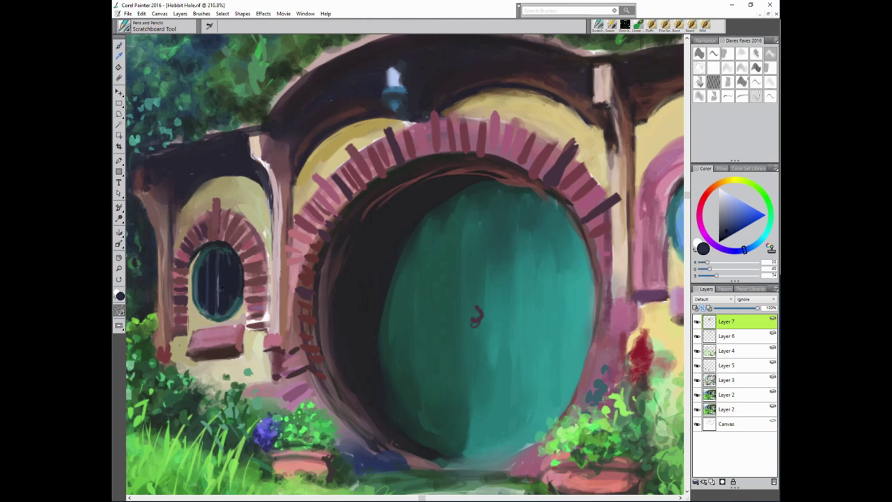
alt+click(220, 278)
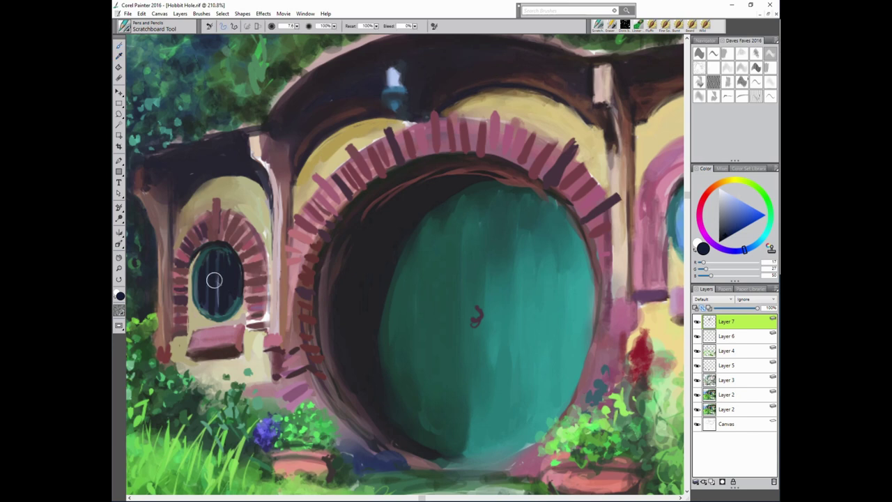
alt+click(225, 275)
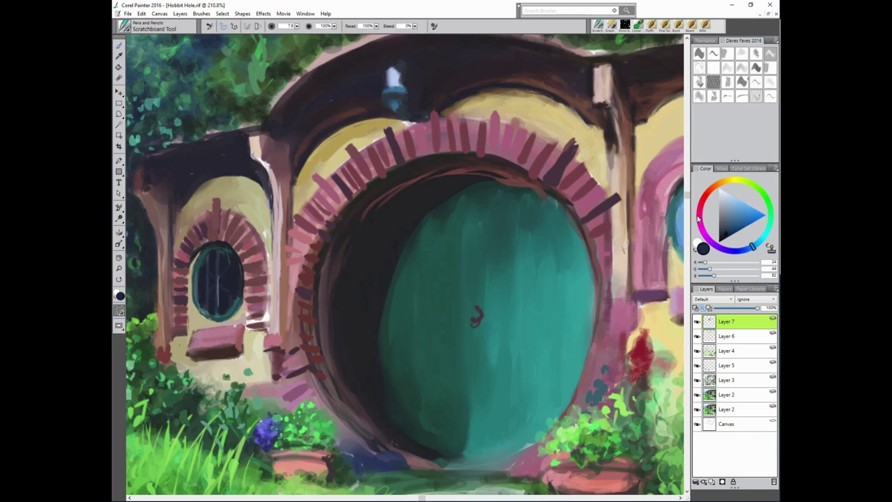
alt+click(217, 282)
alt+click(219, 255)
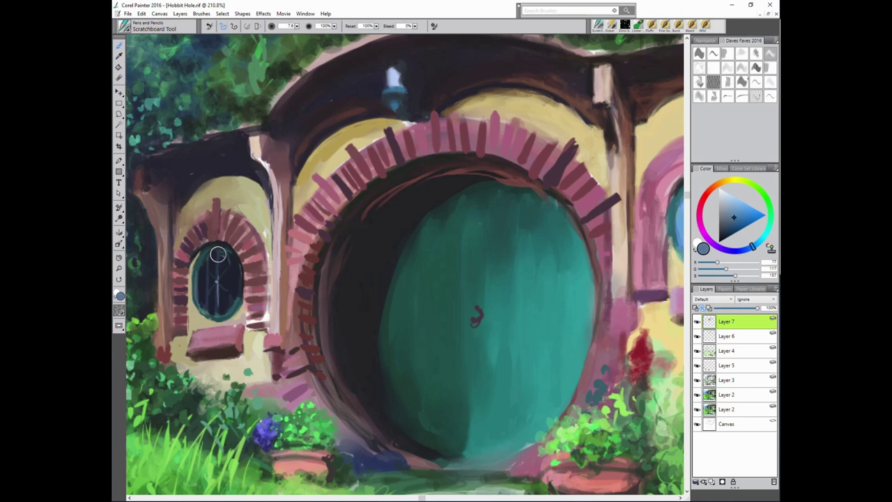
drag(207, 273, 207, 300)
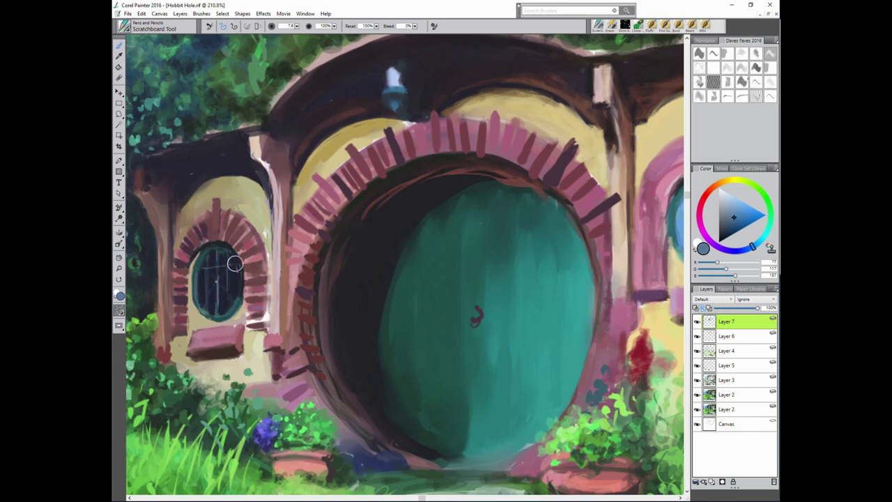
mouse_move(237, 265)
mouse_down()
mouse_move(200, 266)
mouse_move(207, 300)
mouse_up()
Zoom out and sample browns, creams, pinks and mauves from around the window sill.
mouse_move(719, 127)
mouse_down()
mouse_move(638, 131)
mouse_move(697, 132)
mouse_up()
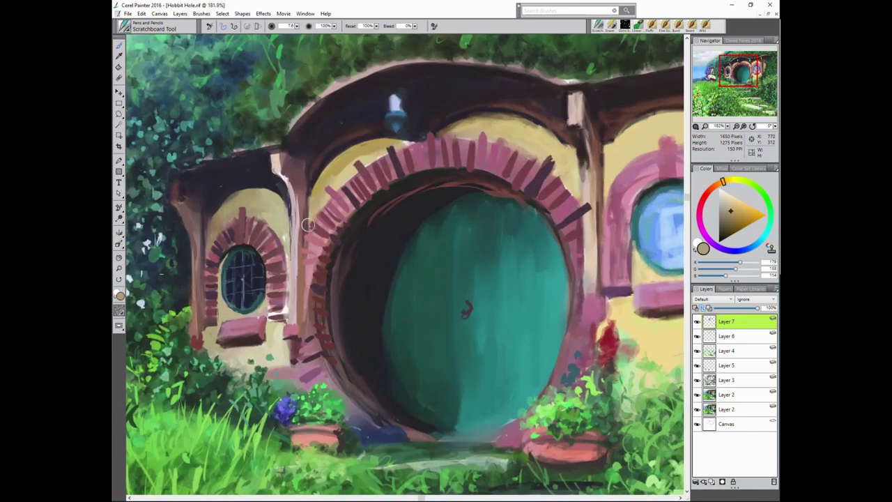
alt+click(332, 247)
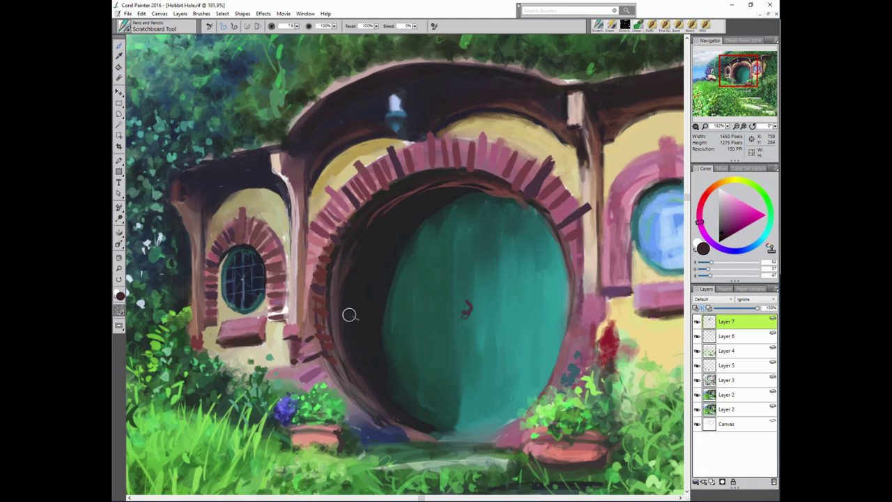
alt+click(375, 290)
alt+click(287, 338)
alt+click(256, 344)
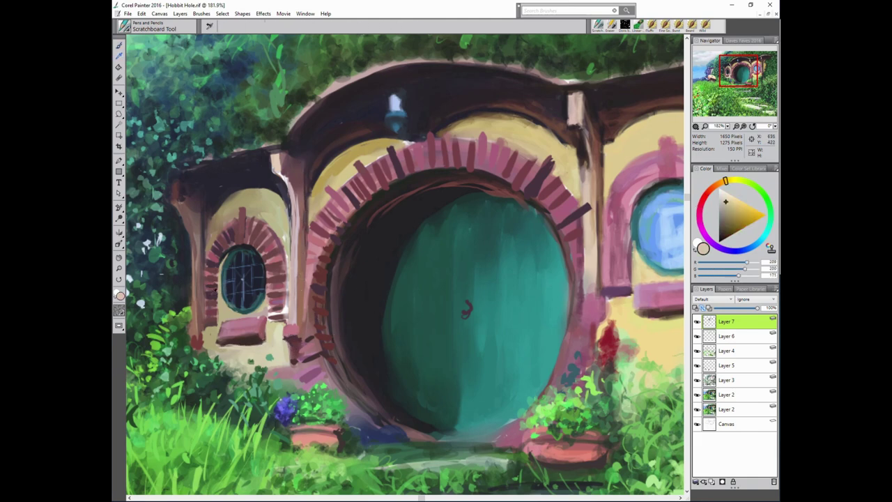
alt+click(232, 322)
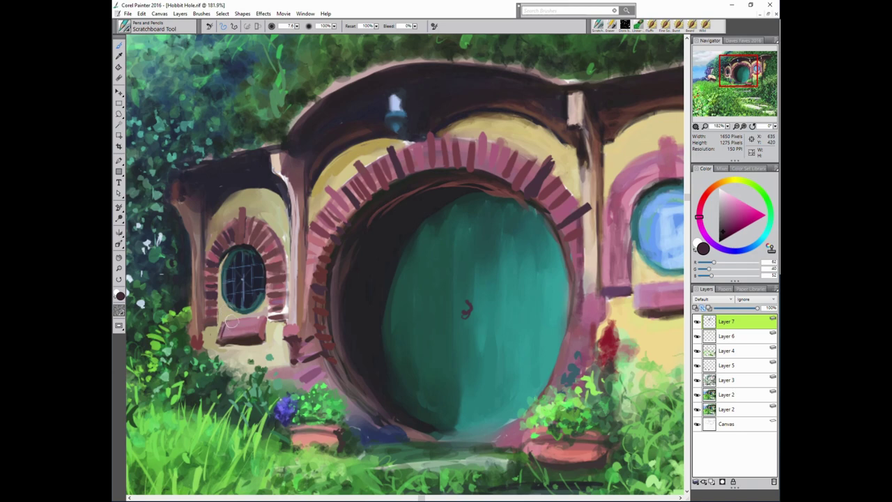
alt+click(465, 311)
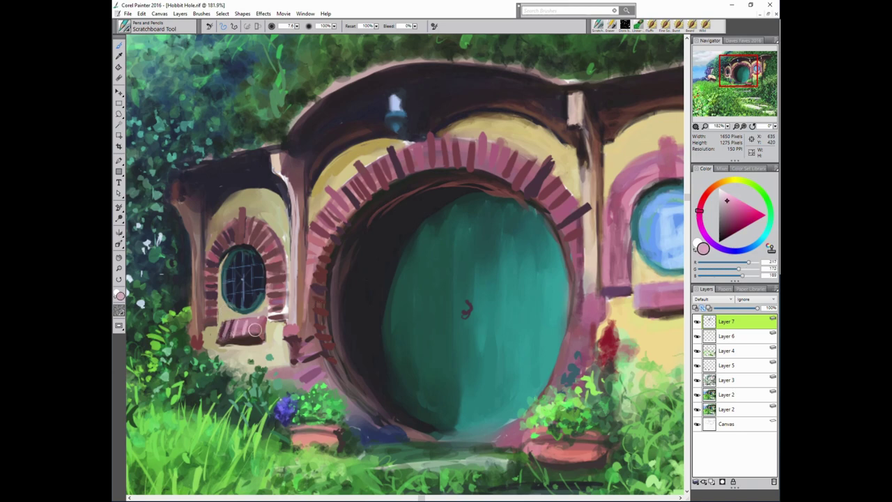
alt+click(254, 329)
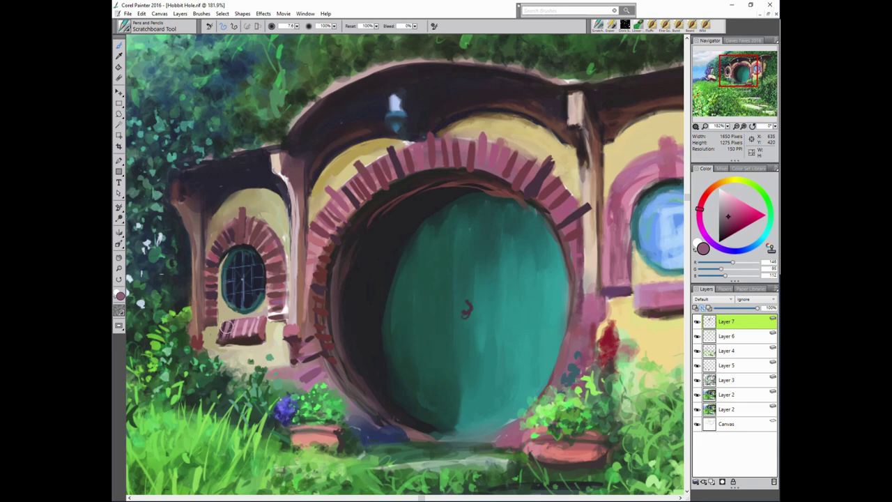
alt+click(245, 347)
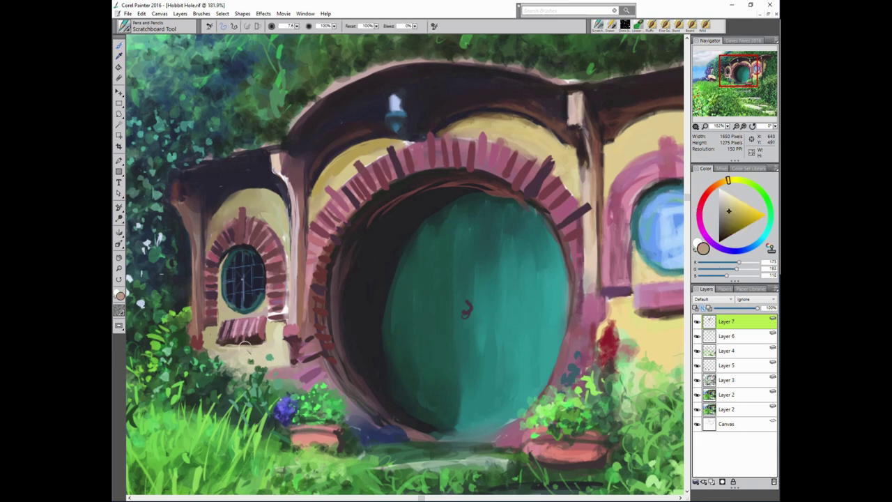
alt+click(219, 338)
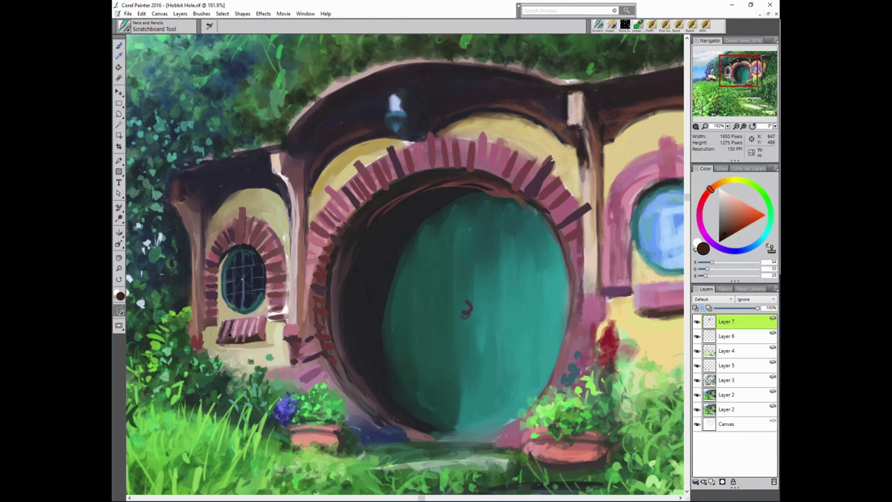
Sample and adjust tan shades, settling on a lighter yellow tan for the wall.
alt+click(209, 338)
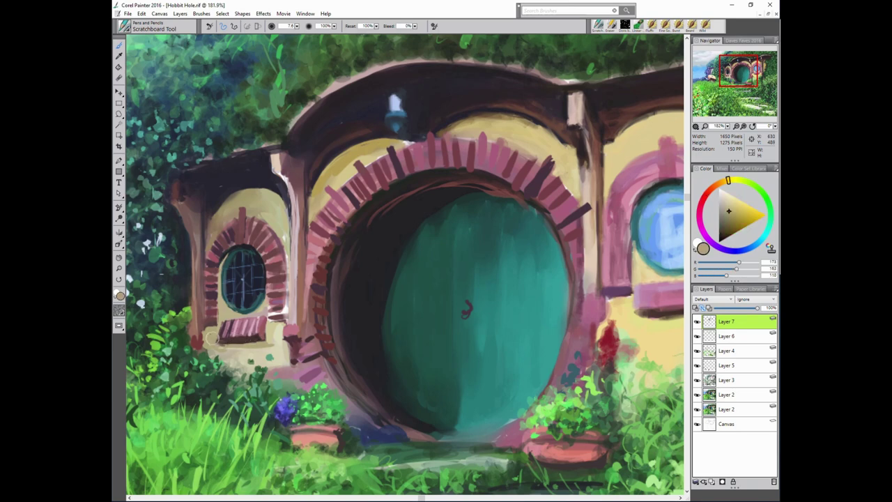
alt+click(227, 222)
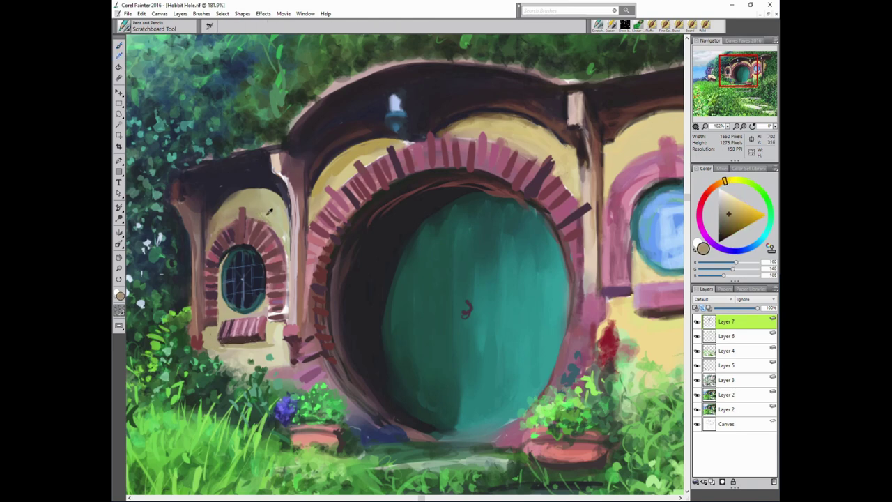
alt+click(252, 200)
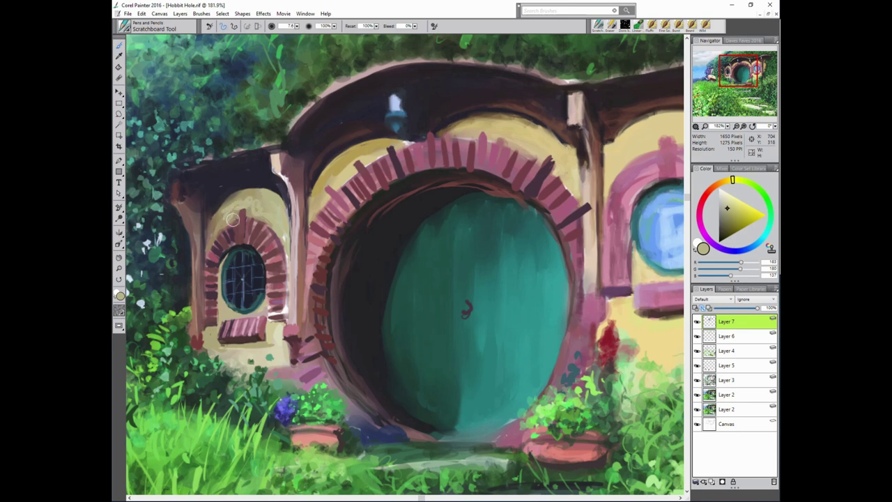
alt+click(249, 204)
alt+click(221, 220)
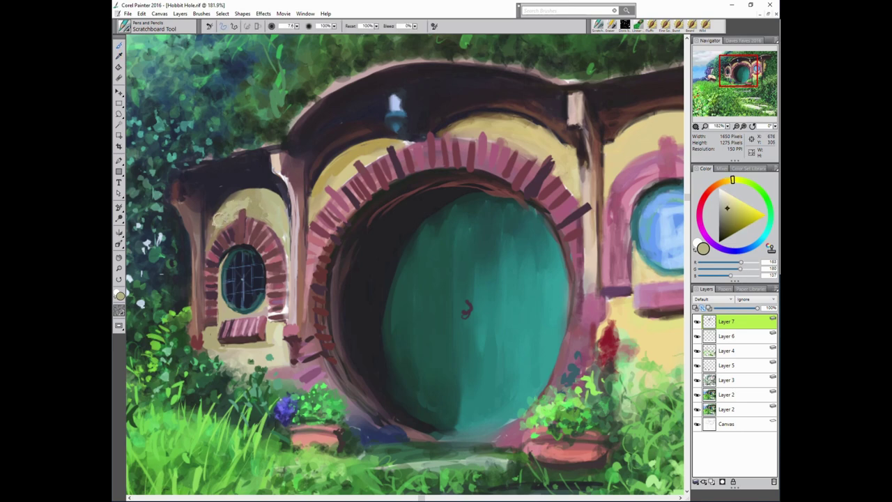
alt+click(230, 207)
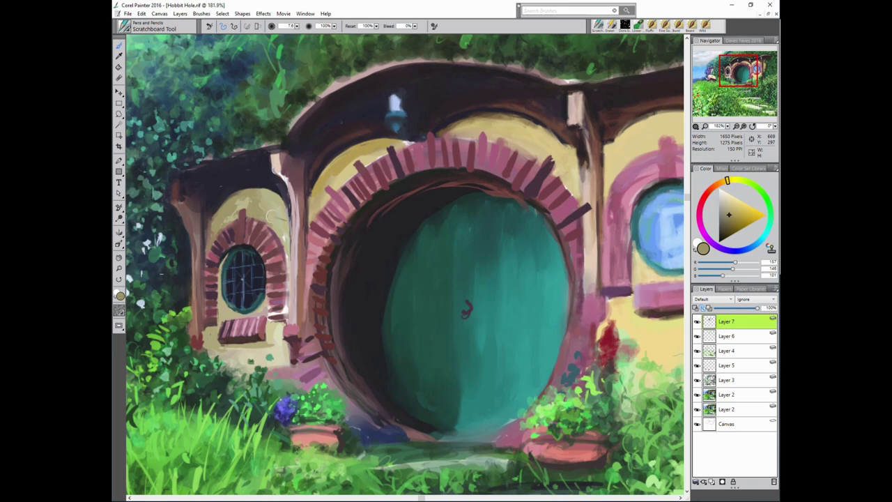
alt+click(279, 220)
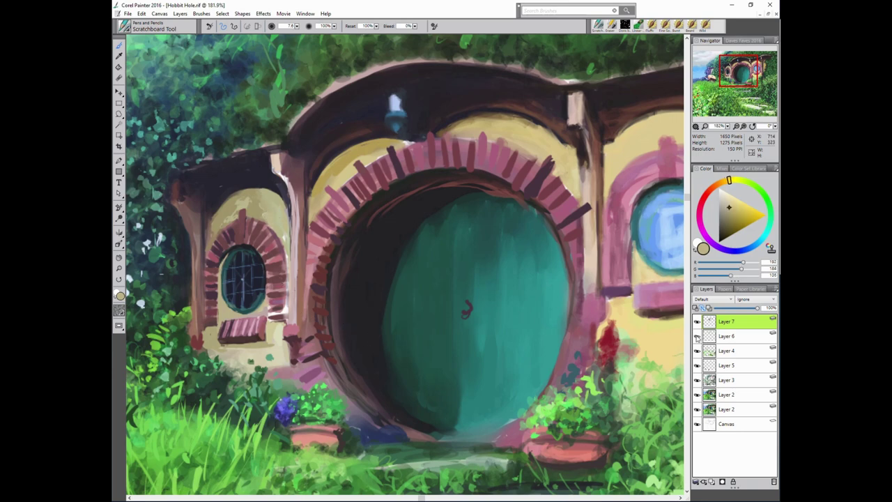
Sample a dark brown-red via Layer 6, then darken the pillar edge on Layer 7.
click(726, 335)
alt+click(272, 304)
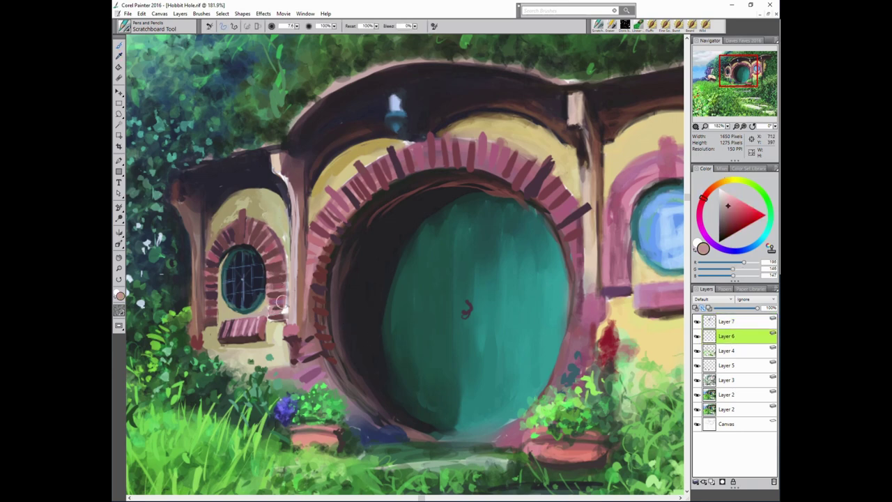
alt+click(279, 318)
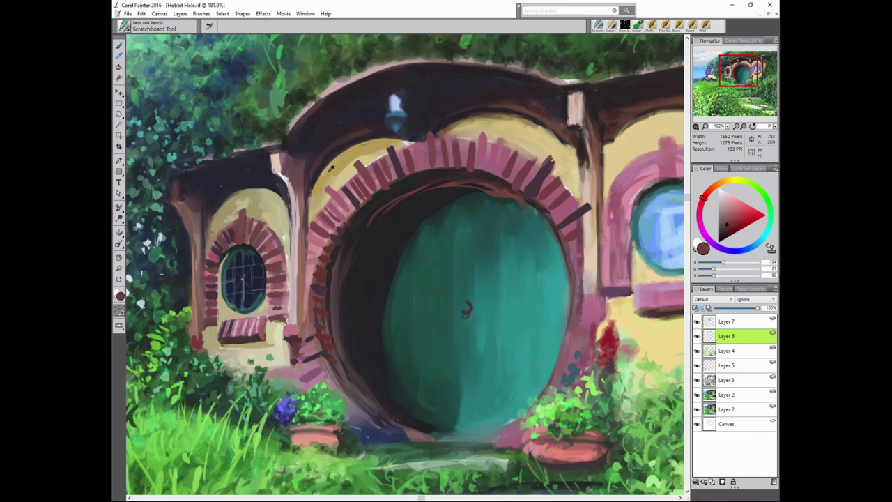
alt+click(314, 188)
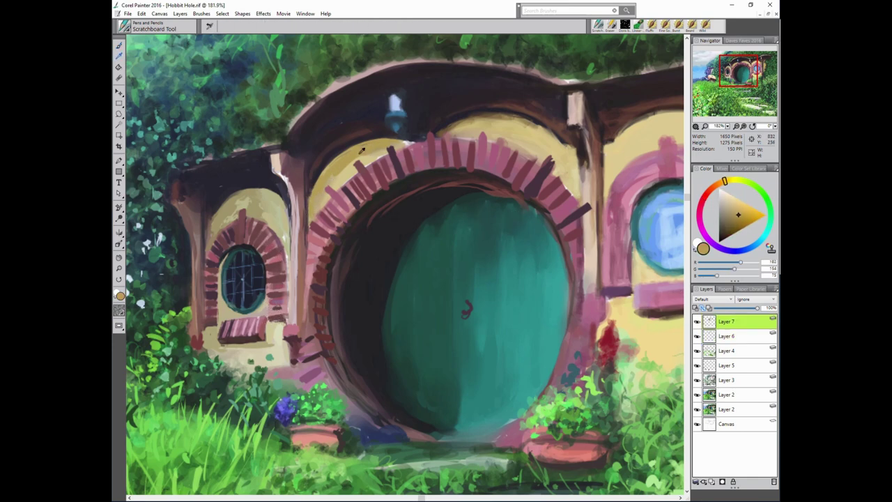
alt+click(317, 163)
alt+click(302, 164)
alt+click(319, 200)
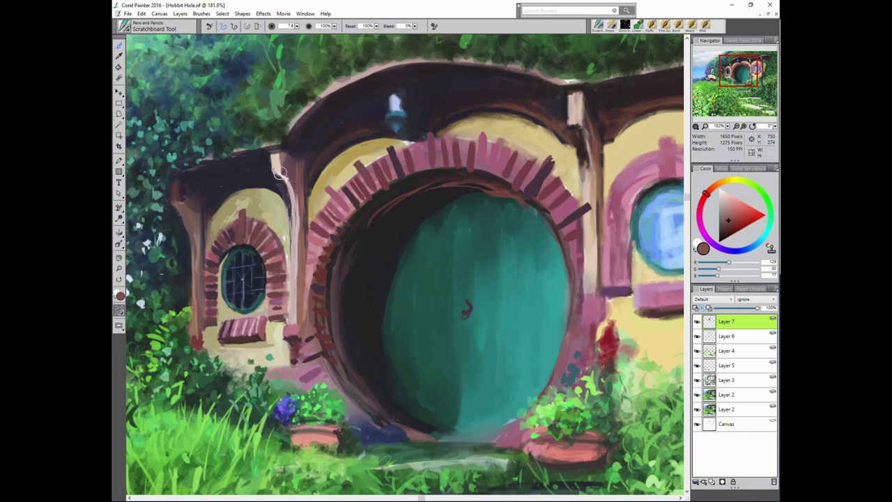
drag(279, 170, 299, 197)
Darken the arch above the door with near-black, then pick a dark green.
key(alt)
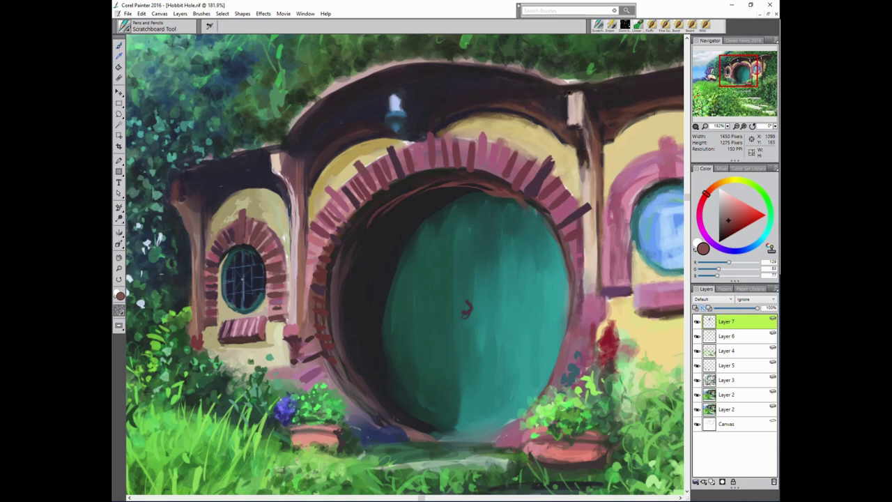
alt+click(562, 93)
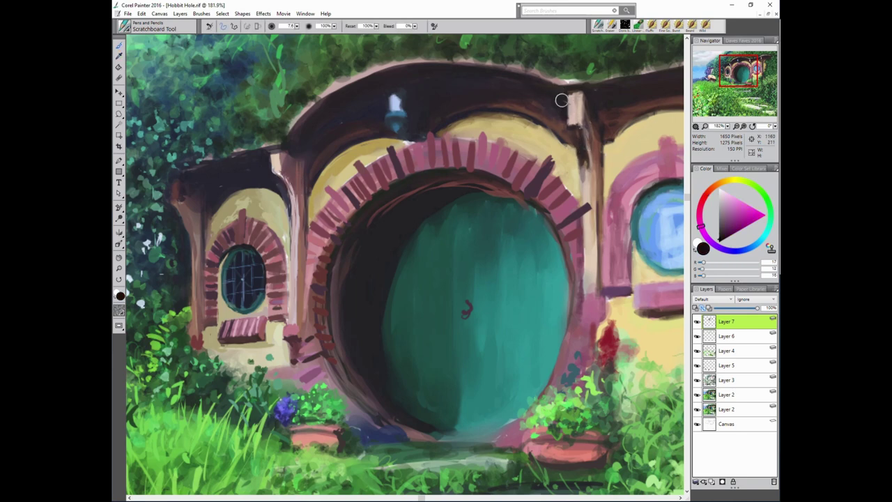
click(721, 245)
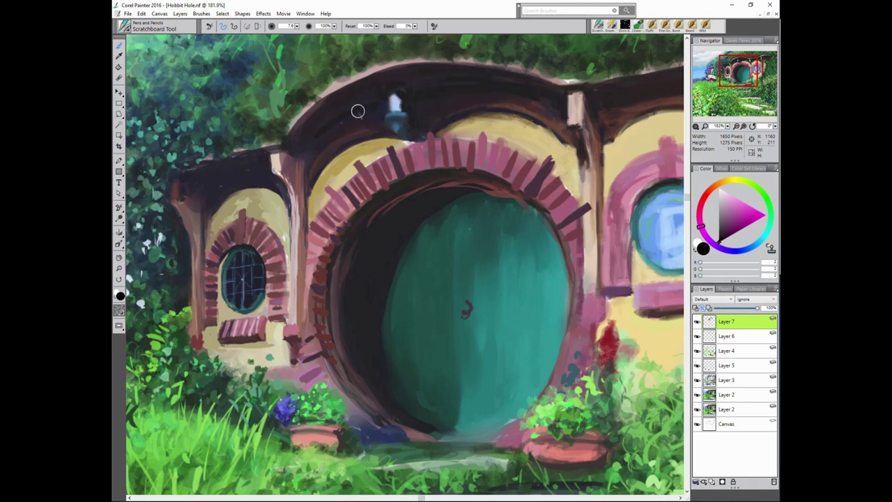
drag(325, 102, 298, 130)
alt+click(338, 81)
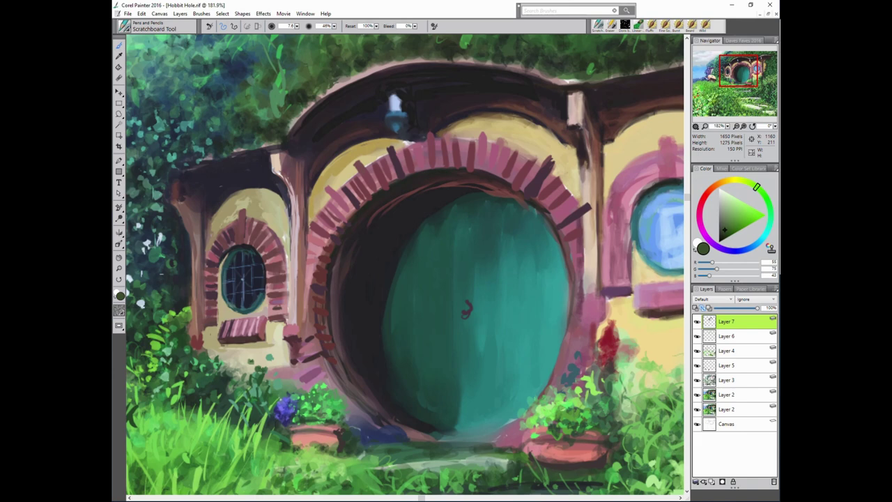
Try olive and mid greens while setting brush opacity to 100% then 51%.
alt+click(334, 85)
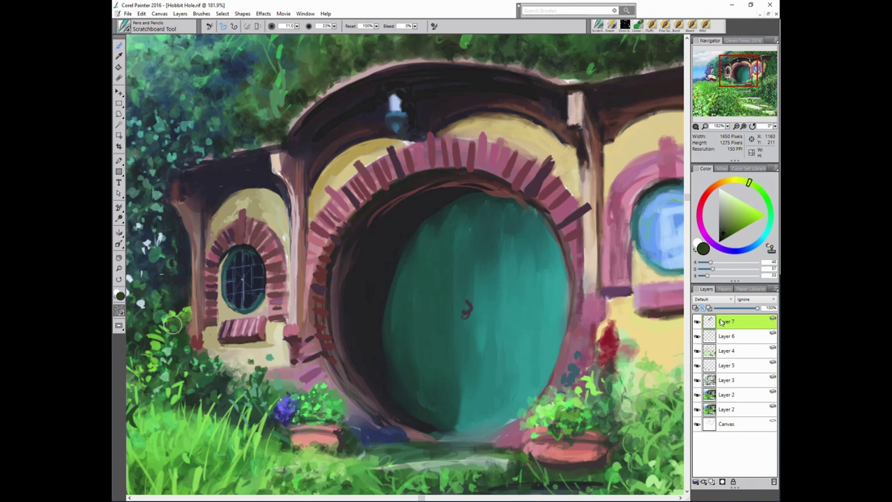
alt+click(541, 61)
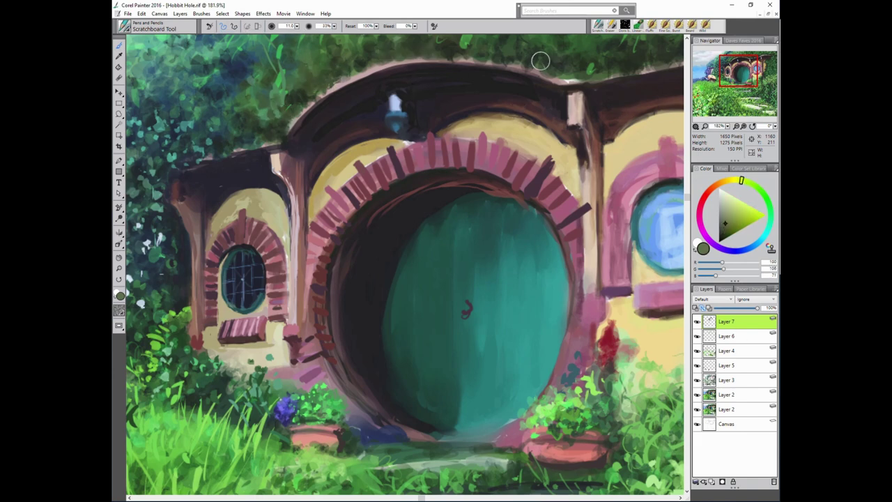
alt+click(523, 53)
drag(334, 25, 304, 31)
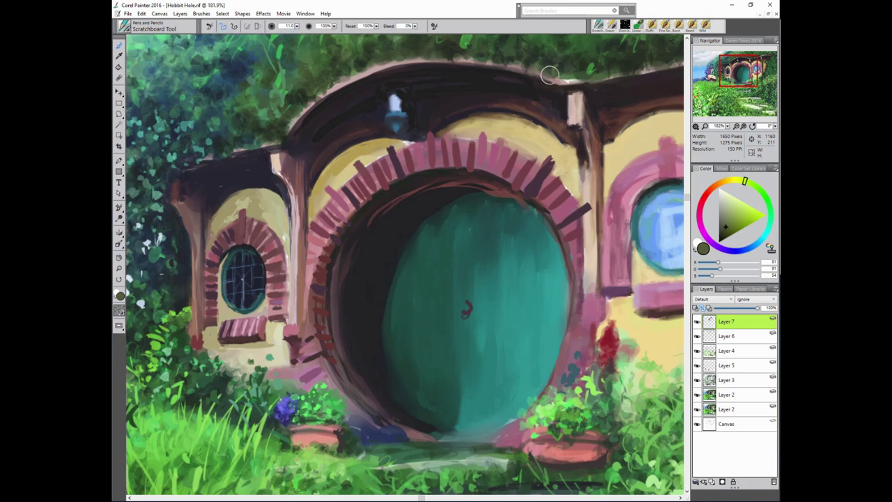
alt+click(421, 91)
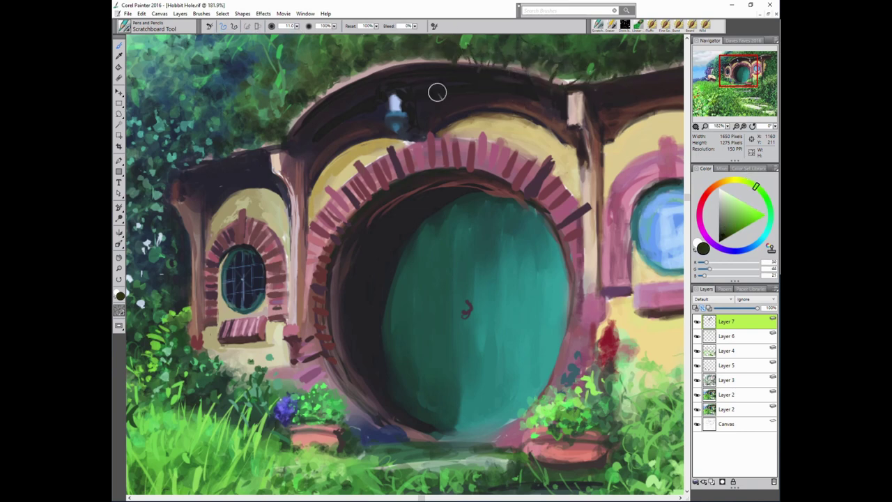
alt+click(566, 77)
drag(334, 27, 261, 31)
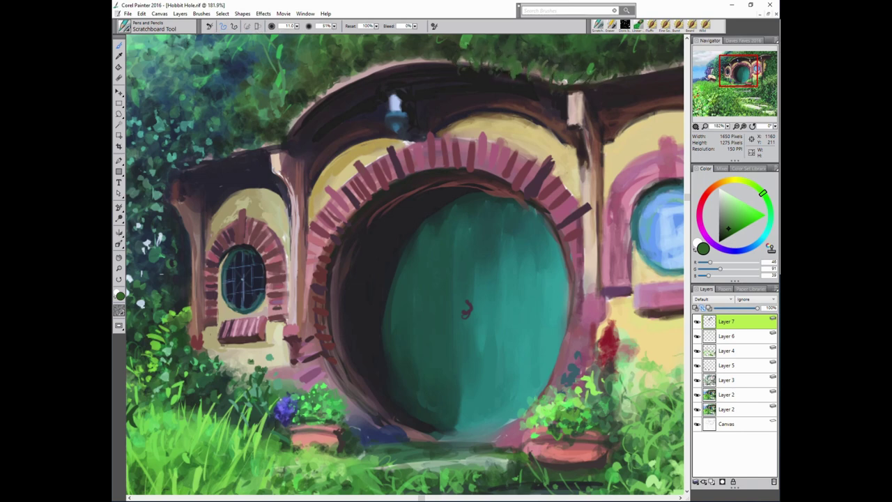
At 68% opacity, paint near-black accents along the roof-edge foliage.
alt+click(537, 70)
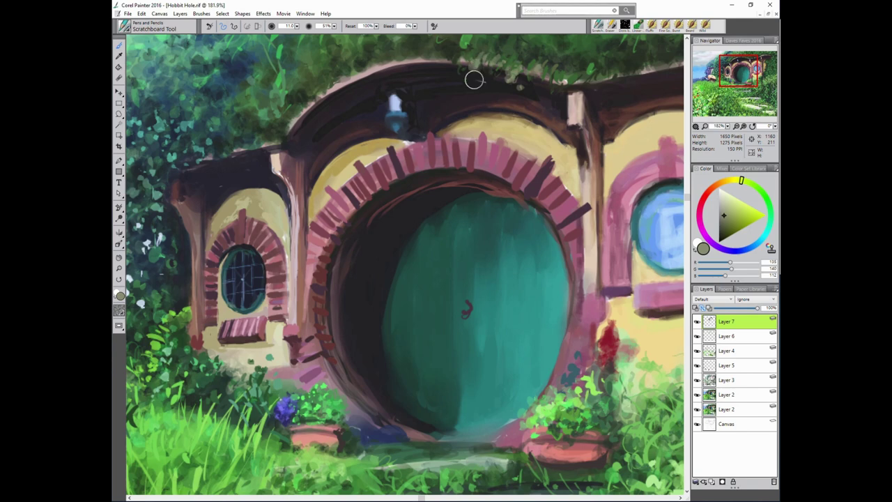
alt+click(537, 61)
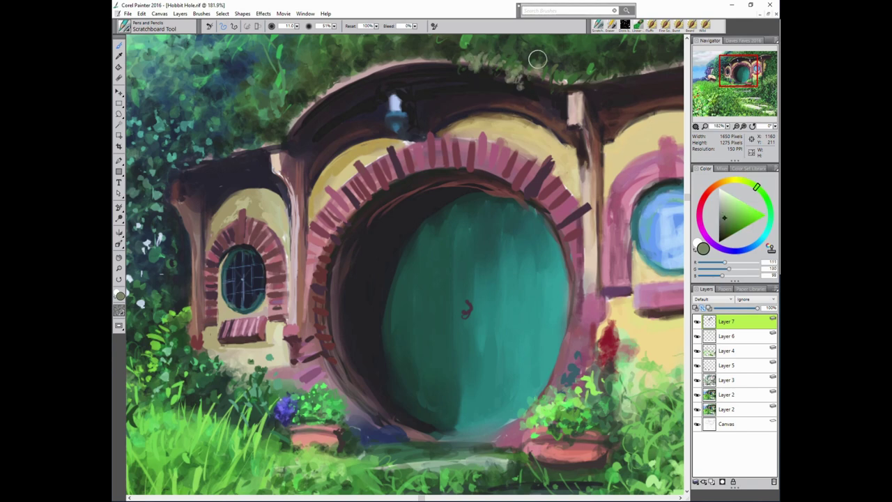
drag(534, 56, 522, 108)
drag(334, 25, 279, 31)
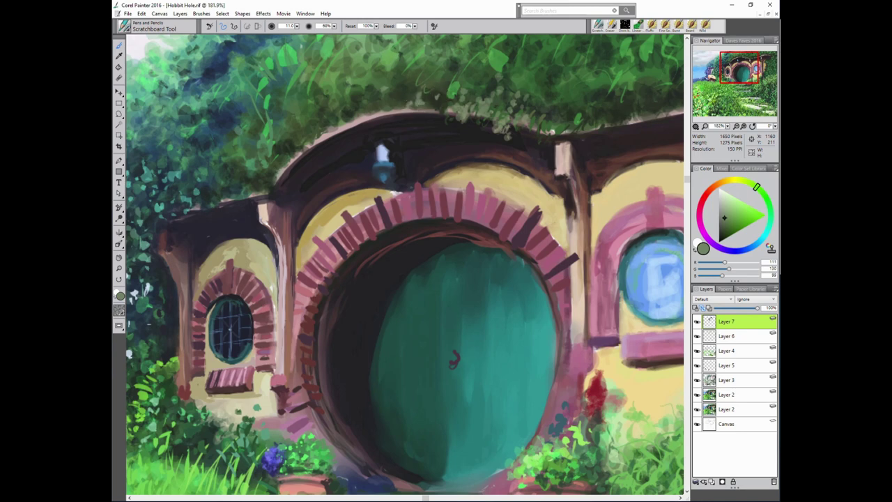
alt+click(426, 108)
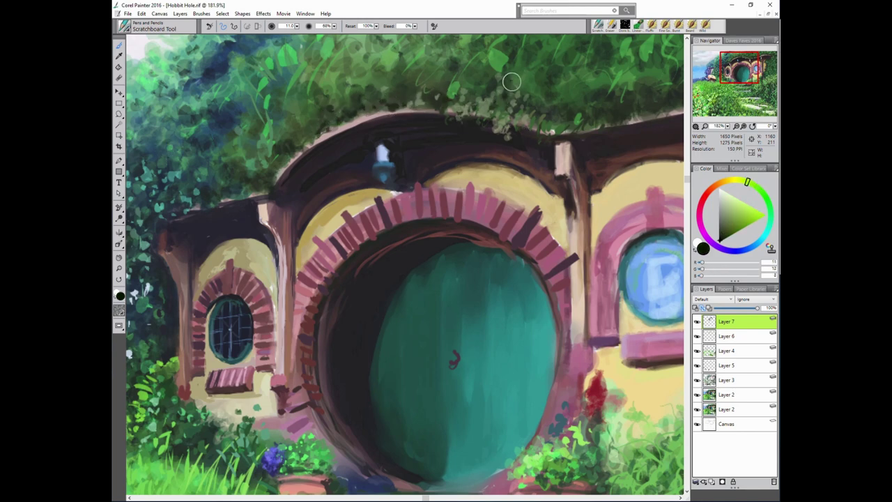
mouse_move(511, 82)
mouse_down()
mouse_move(526, 130)
mouse_move(583, 108)
mouse_move(496, 119)
mouse_up()
Paint dark red-brown bricks and a light pink top brick on the right window's arch.
drag(561, 244, 516, 223)
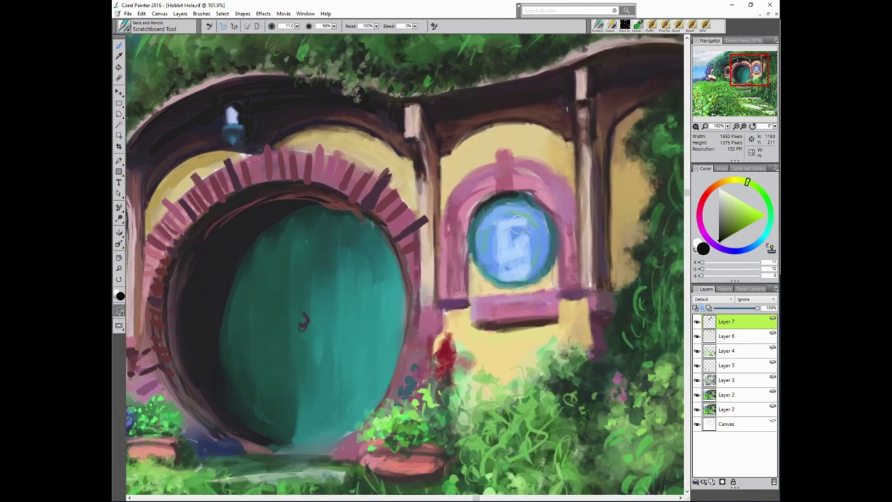
alt+click(456, 183)
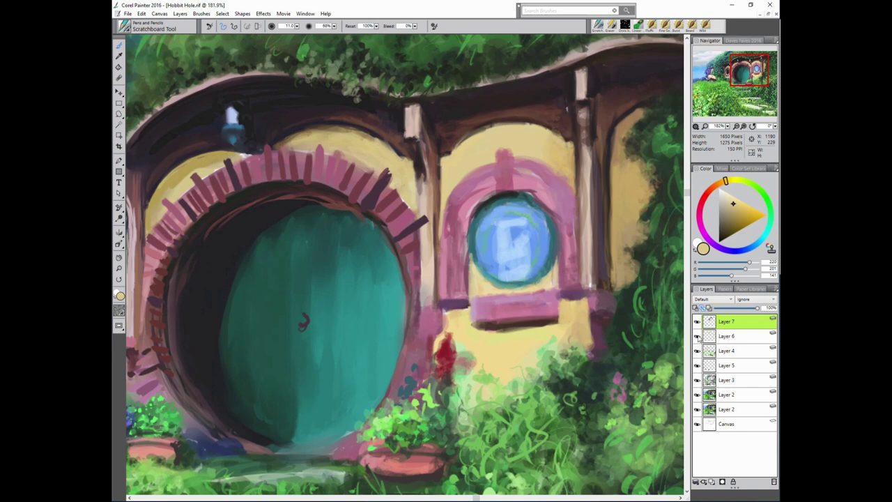
drag(620, 419, 655, 387)
alt+click(456, 205)
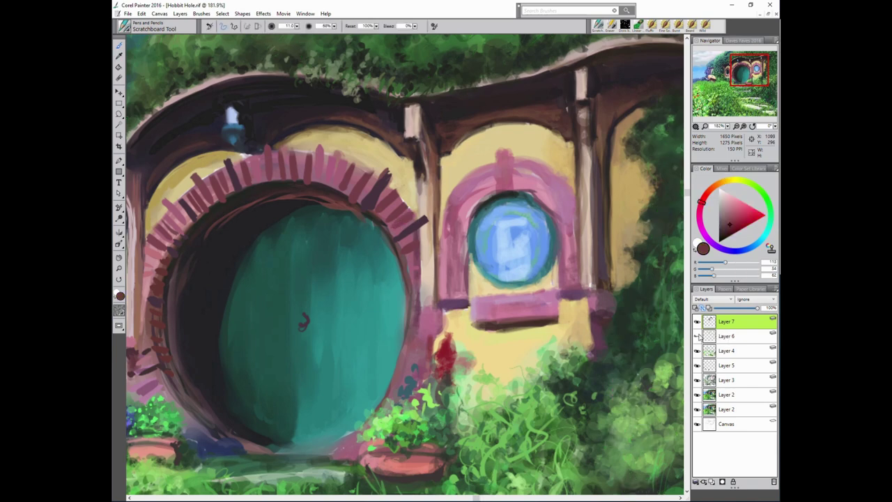
drag(655, 421, 614, 383)
drag(554, 183, 566, 203)
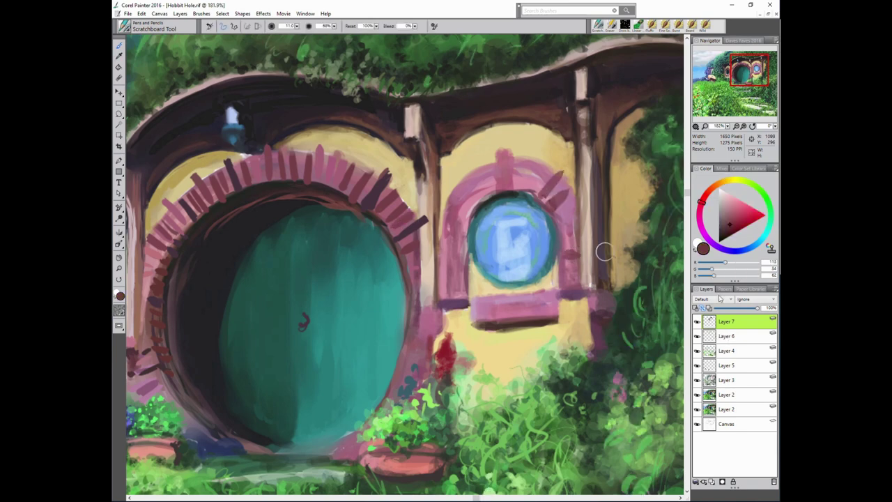
drag(535, 166, 549, 189)
alt+click(503, 167)
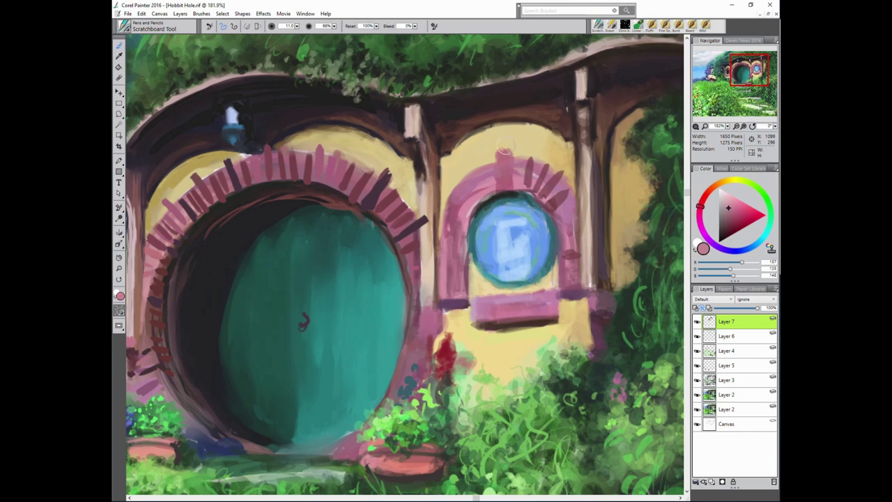
mouse_move(508, 148)
mouse_down()
mouse_move(510, 184)
mouse_move(462, 198)
mouse_move(444, 216)
mouse_move(433, 279)
mouse_up()
Paint a row of dark red bricks across the right window's sill.
alt+click(481, 180)
mouse_move(482, 298)
mouse_down()
mouse_move(480, 325)
mouse_move(488, 326)
mouse_up()
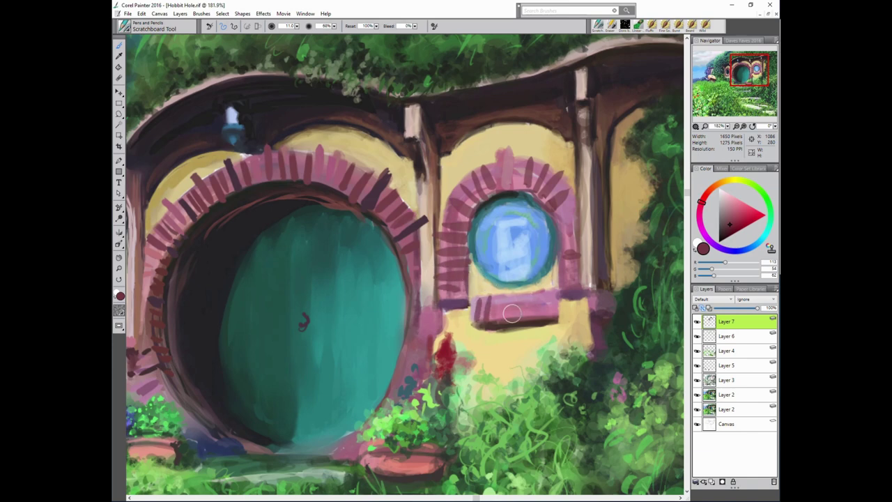
mouse_move(509, 296)
mouse_down()
mouse_move(506, 322)
mouse_move(516, 318)
mouse_up()
drag(530, 292, 534, 318)
Highlight the window arch and sill bricks with a very light pinkish white.
alt+click(596, 261)
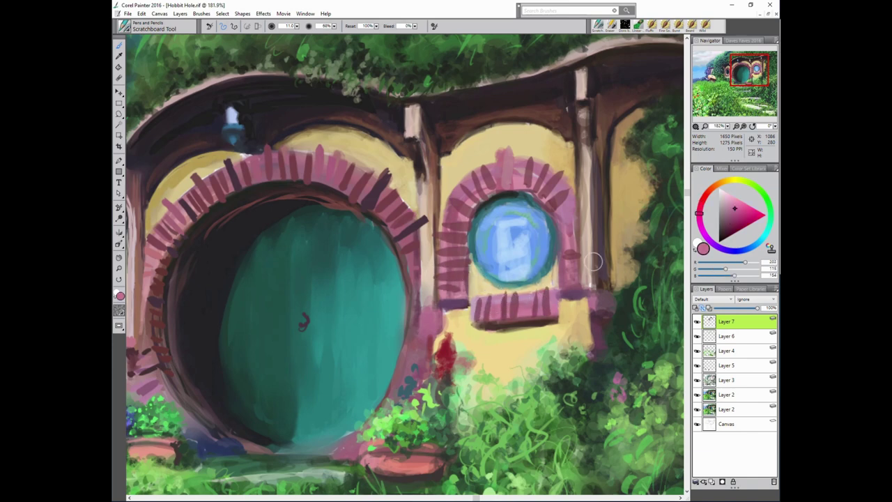
alt+click(573, 225)
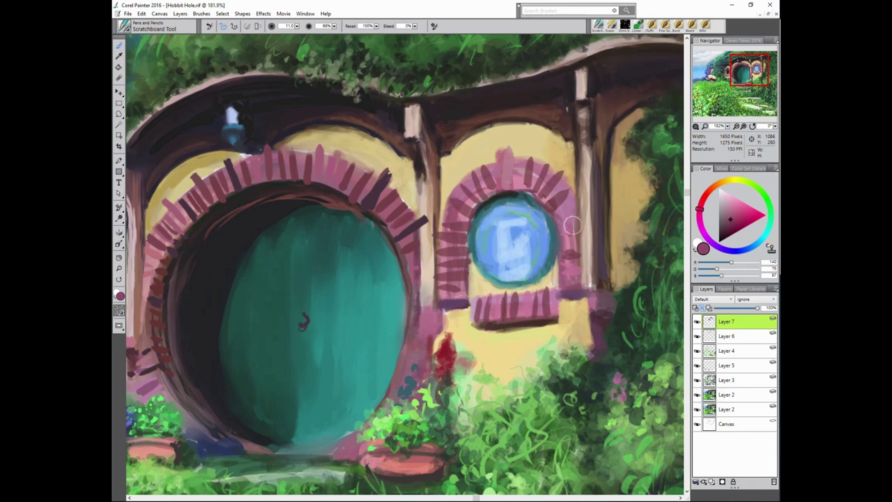
alt+click(576, 298)
mouse_move(462, 259)
mouse_down()
mouse_move(448, 233)
mouse_move(471, 197)
mouse_move(466, 174)
mouse_move(498, 163)
mouse_up()
mouse_move(502, 195)
mouse_down()
mouse_move(516, 167)
mouse_move(528, 192)
mouse_move(558, 170)
mouse_up()
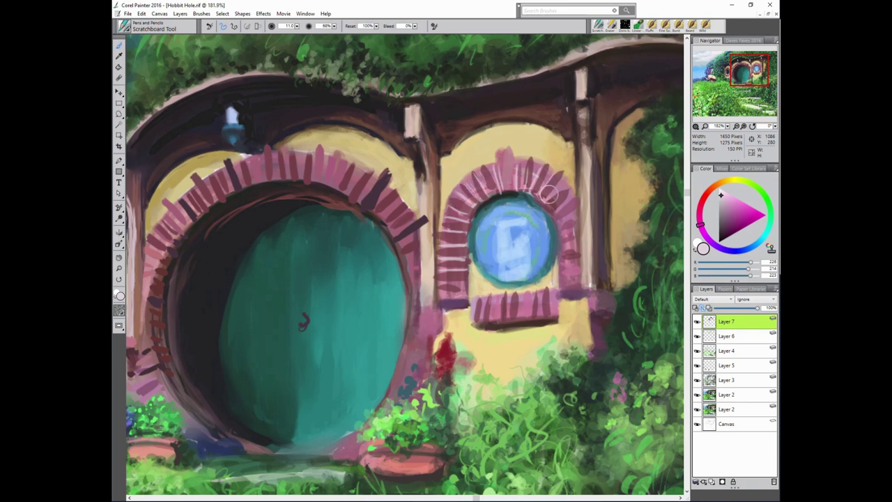
drag(551, 213, 575, 191)
drag(561, 240, 578, 216)
drag(565, 269, 578, 243)
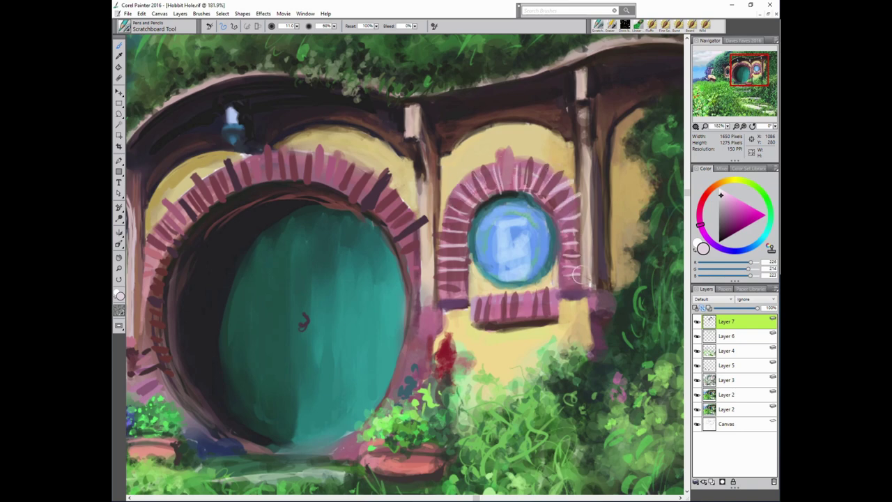
mouse_move(483, 300)
mouse_down()
mouse_move(512, 312)
mouse_move(544, 293)
mouse_move(552, 301)
mouse_up()
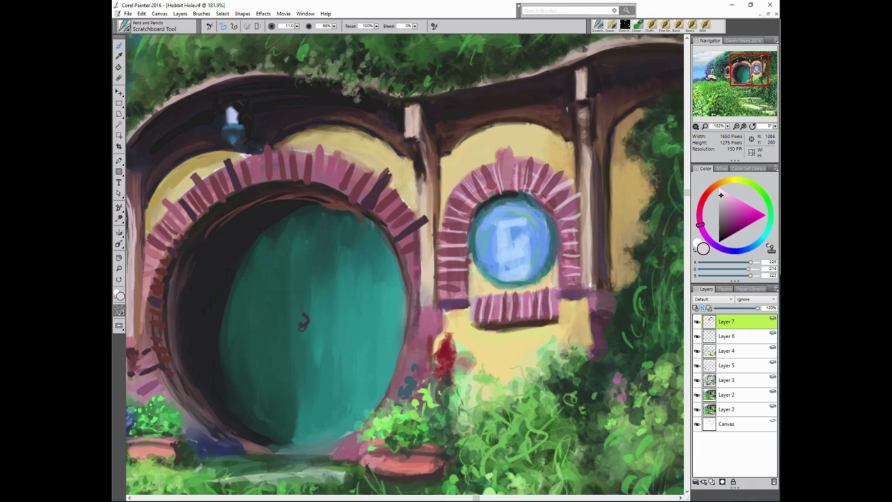
Add pale lilac bricks to the door arch's lower right and a thin stroke at the lower-left.
alt+click(668, 254)
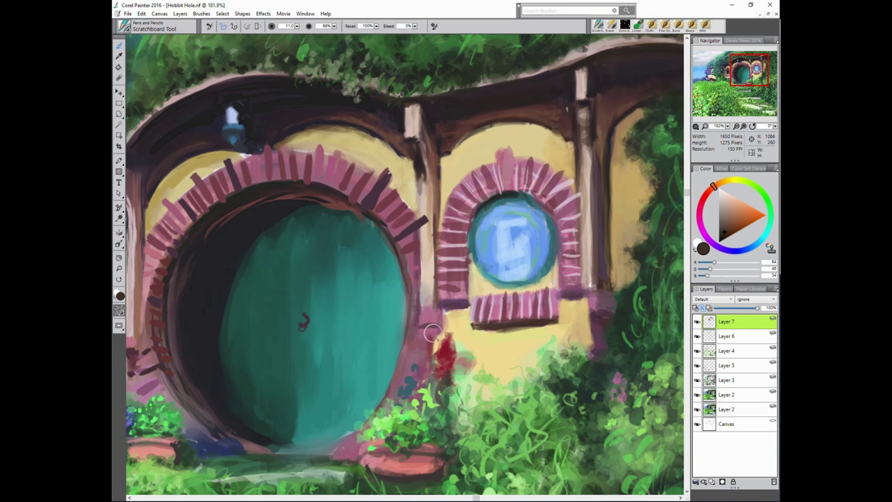
alt+click(413, 285)
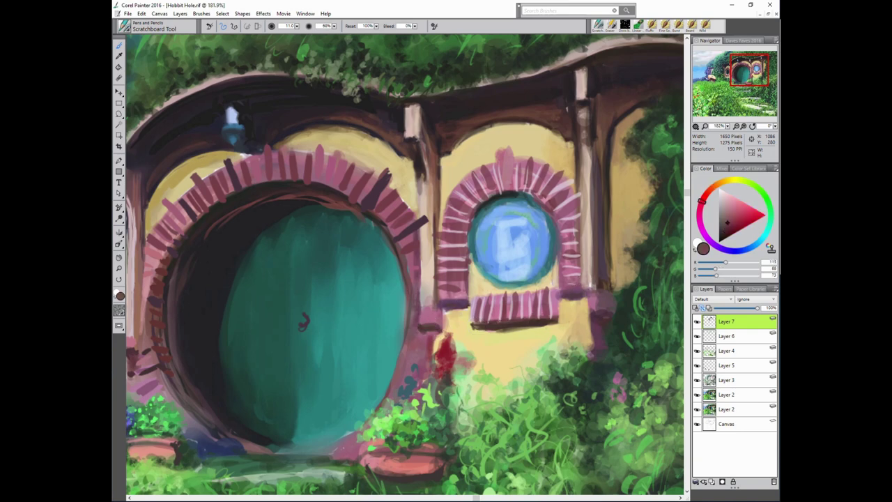
alt+click(441, 275)
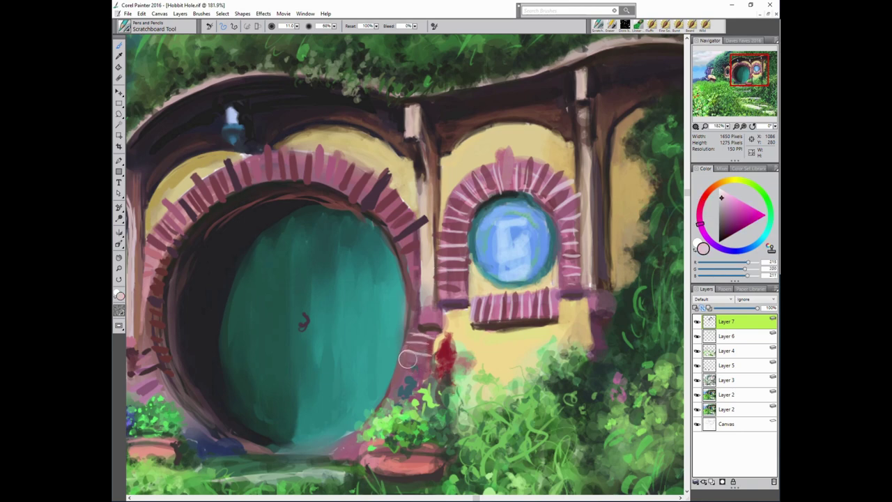
drag(407, 359, 404, 389)
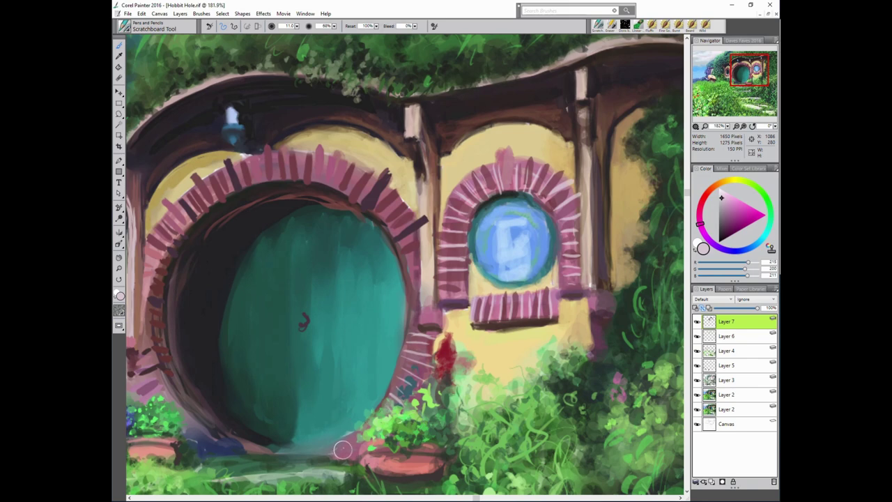
drag(213, 428, 179, 420)
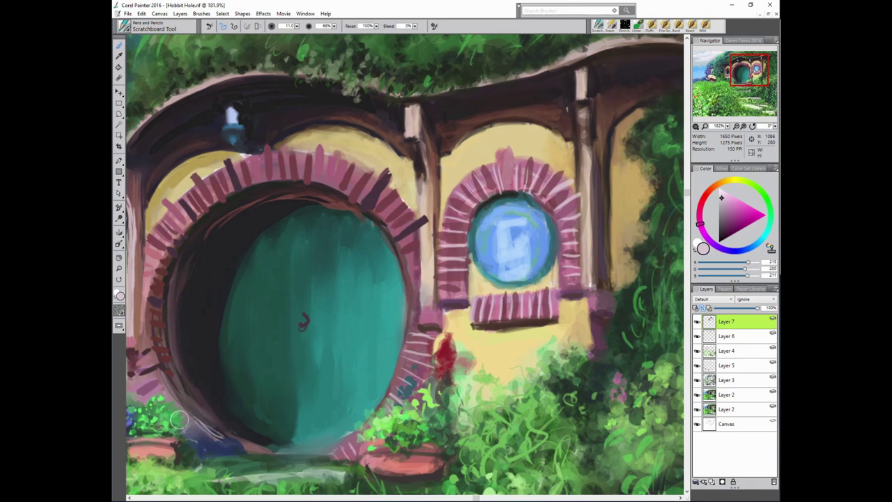
drag(152, 366, 264, 373)
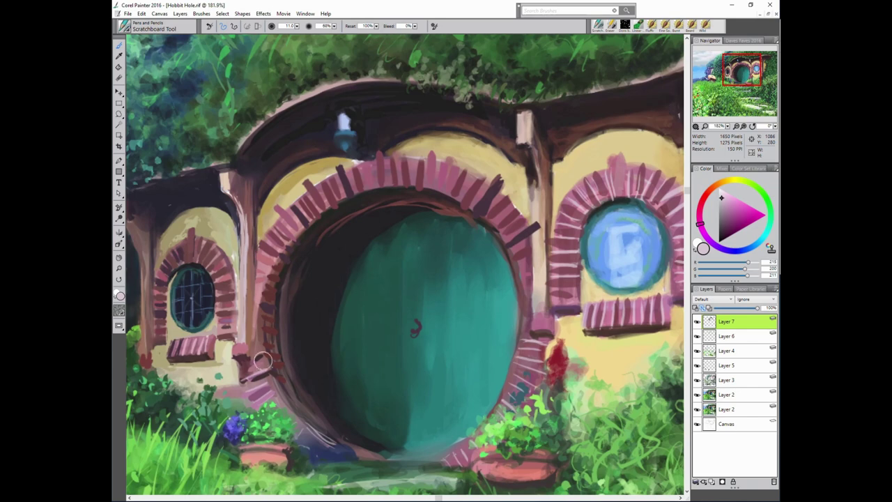
Hatch pale highlights on both sides of the door arch, compare with Layer 7 hidden, then define the small window's arch bricks.
mouse_move(259, 340)
mouse_down()
mouse_move(290, 377)
mouse_move(259, 287)
mouse_move(275, 225)
mouse_up()
mouse_move(298, 200)
mouse_down()
mouse_move(359, 180)
mouse_move(380, 185)
mouse_up()
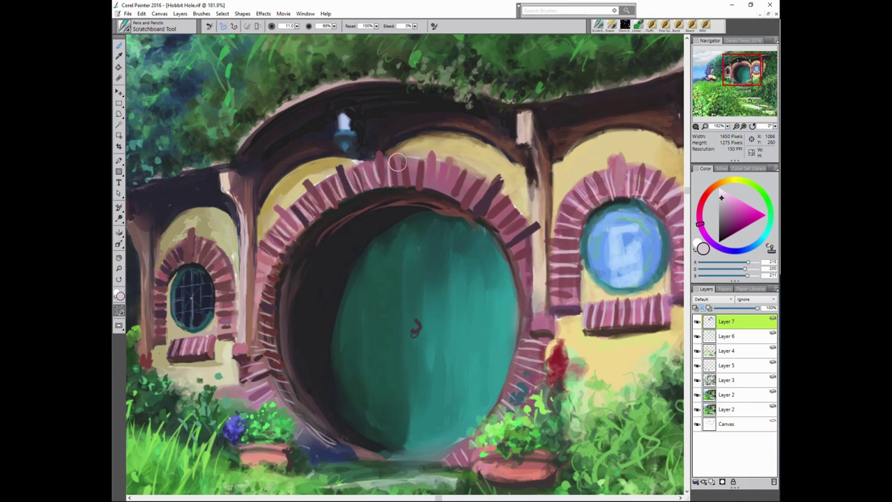
click(697, 321)
click(697, 322)
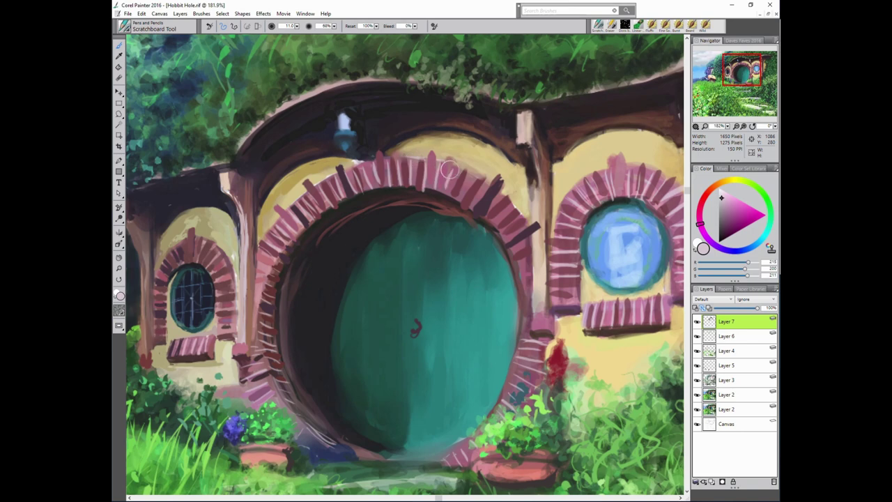
mouse_move(506, 213)
mouse_down()
mouse_move(528, 283)
mouse_move(530, 328)
mouse_up()
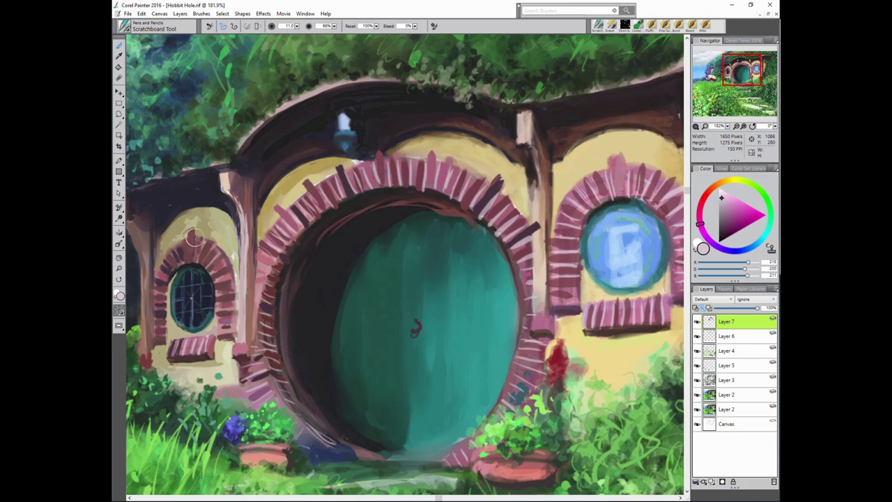
mouse_move(204, 246)
mouse_down()
mouse_move(178, 237)
mouse_move(157, 273)
mouse_move(158, 323)
mouse_move(179, 317)
mouse_up()
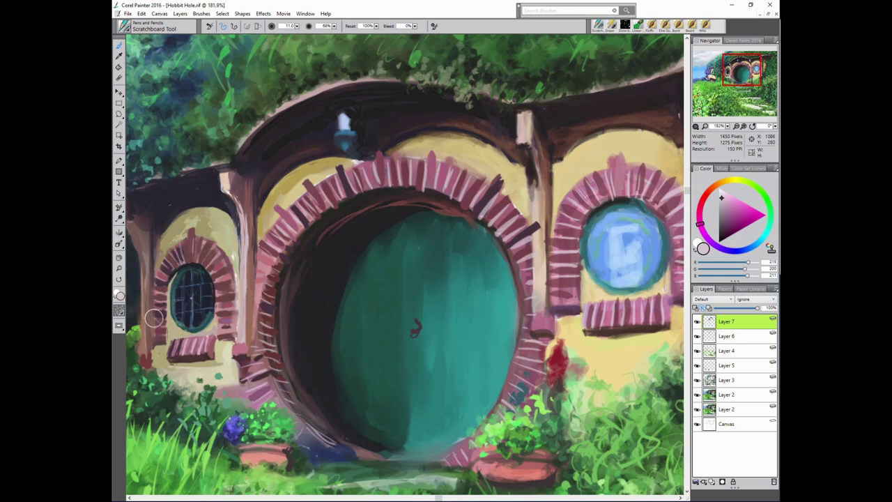
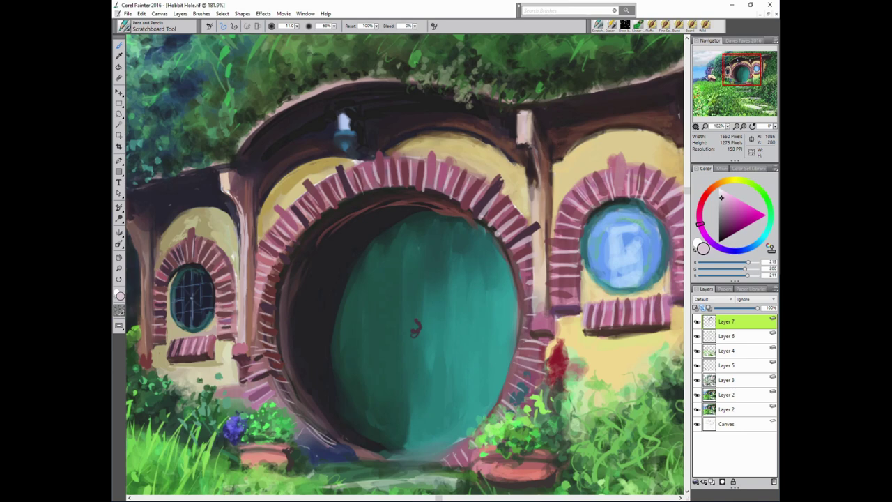
Paint a dark teal rim along the round window with a smaller, more opaque brush.
key(ctrl+minus)
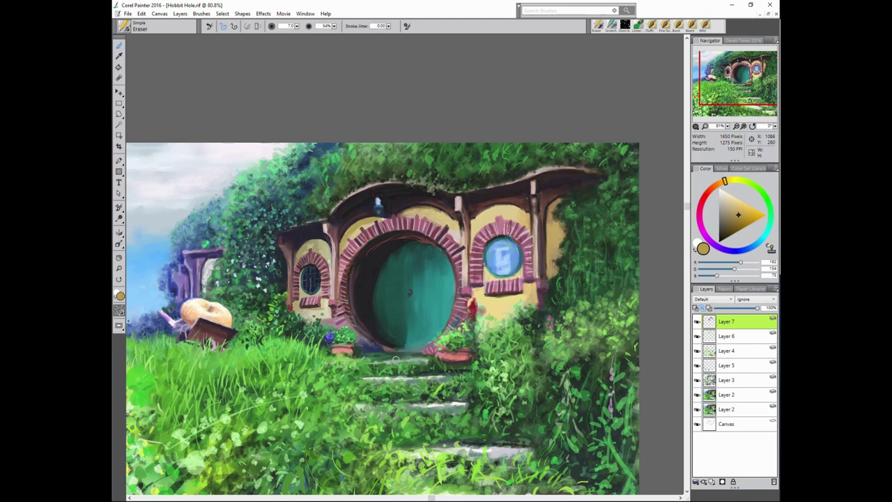
scroll(409, 292, up, 5)
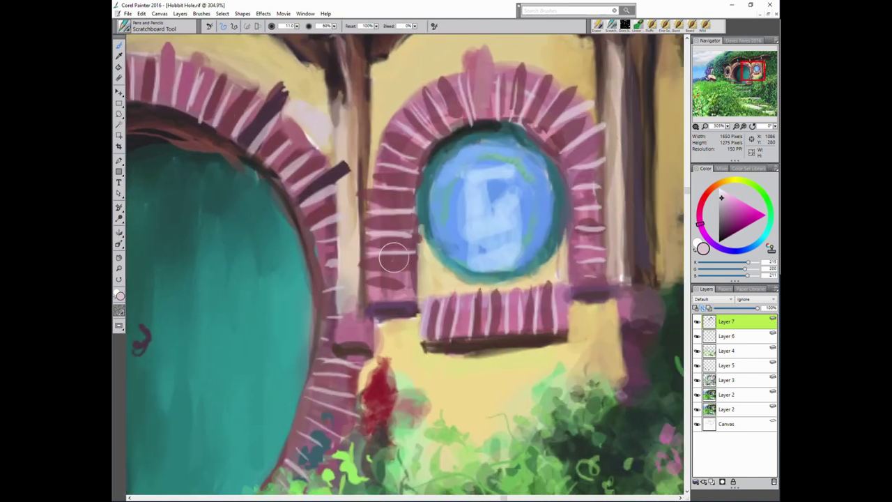
alt+click(530, 211)
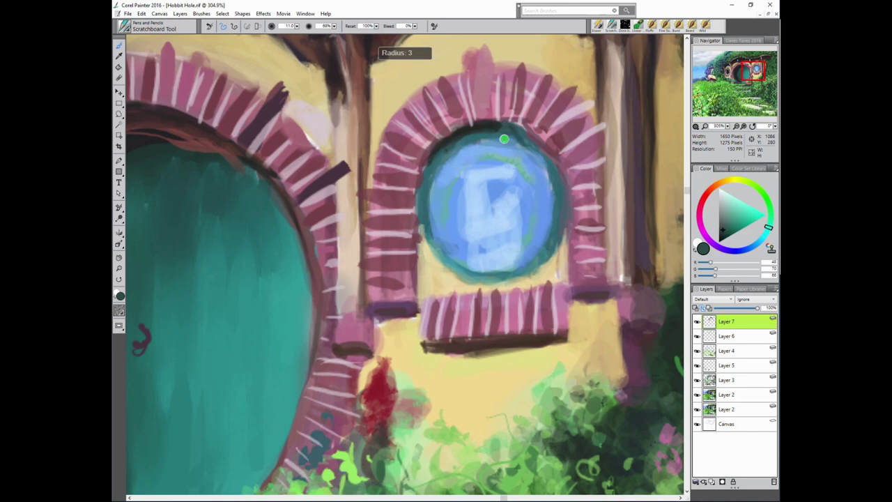
key(bracketleft)
key(bracketleft)
key(bracketleft)
drag(334, 26, 325, 34)
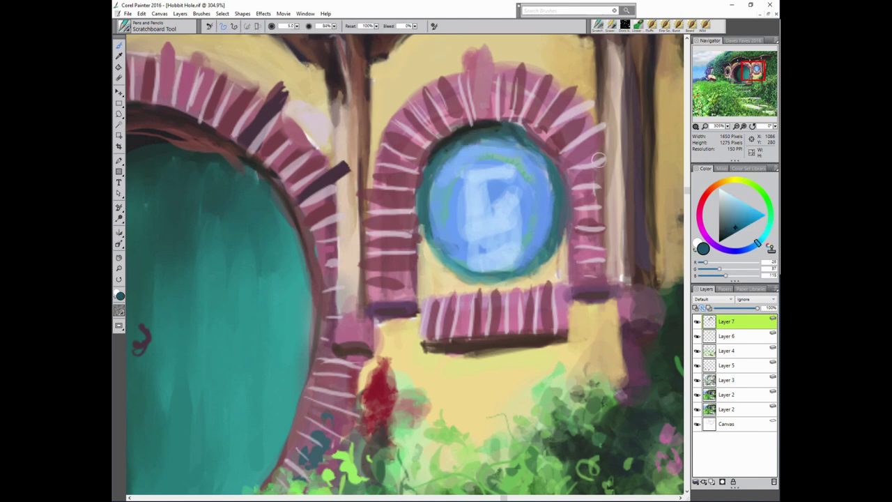
alt+click(447, 161)
mouse_move(417, 231)
mouse_down()
mouse_move(464, 273)
mouse_move(552, 252)
mouse_move(540, 154)
mouse_move(523, 150)
mouse_move(525, 142)
mouse_move(551, 171)
mouse_move(528, 145)
mouse_up()
Erase to soften the arch bricks on the right edge and upper left.
key(e)
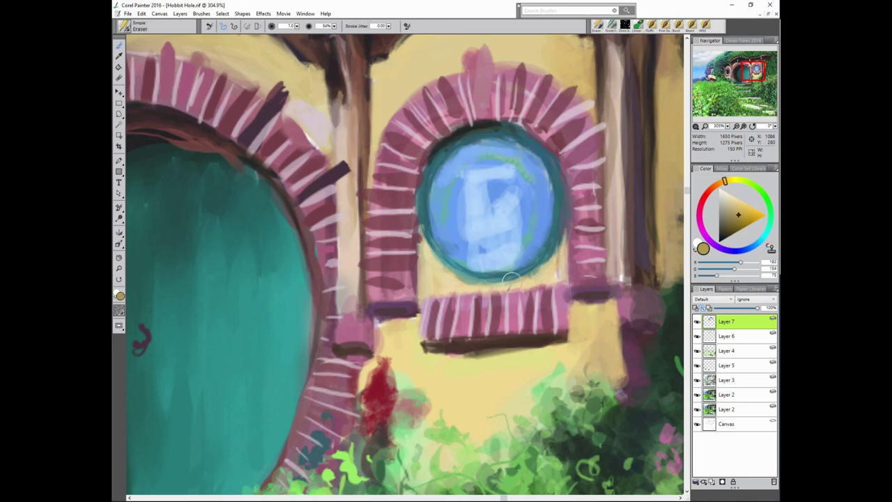
mouse_move(566, 78)
mouse_down()
mouse_move(591, 105)
mouse_move(607, 168)
mouse_move(602, 230)
mouse_up()
drag(469, 55, 423, 96)
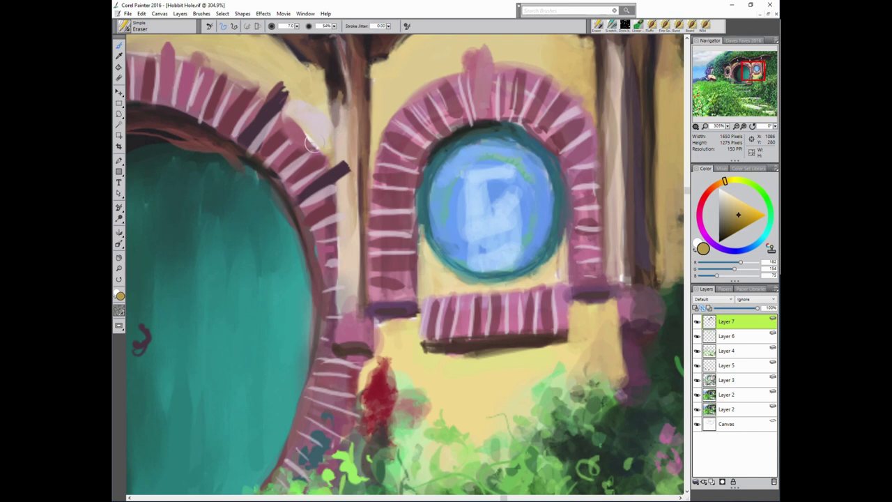
Repaint the window glass blue, covering green patches and reshaping the light highlight.
key(e)
alt+click(429, 188)
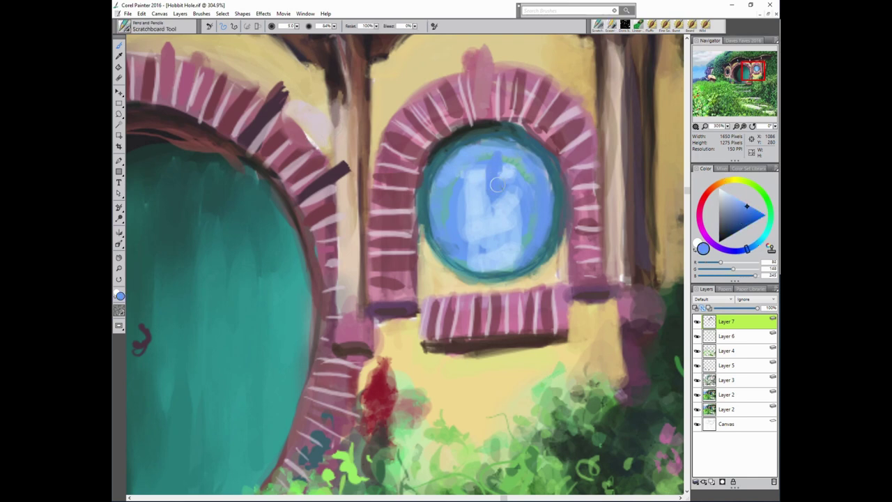
mouse_move(496, 184)
mouse_down()
mouse_move(526, 178)
mouse_move(529, 247)
mouse_up()
drag(544, 181, 523, 221)
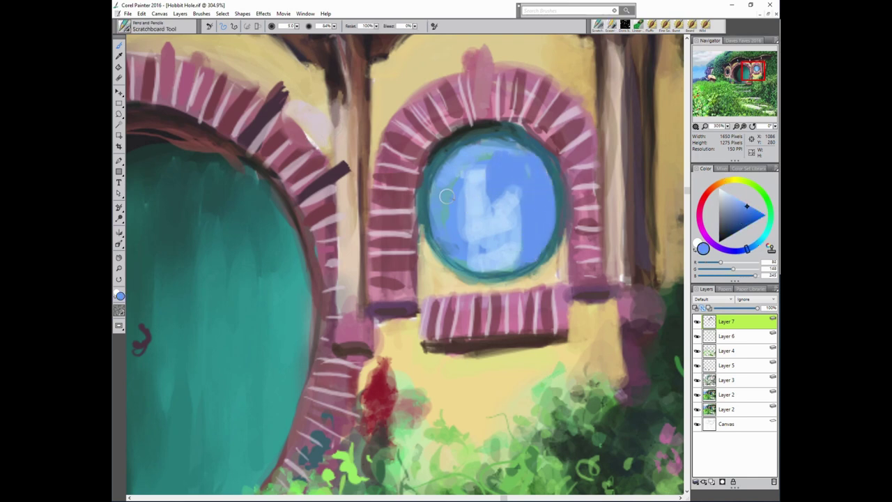
mouse_move(447, 196)
mouse_down()
mouse_move(436, 222)
mouse_move(463, 148)
mouse_move(502, 148)
mouse_move(439, 177)
mouse_up()
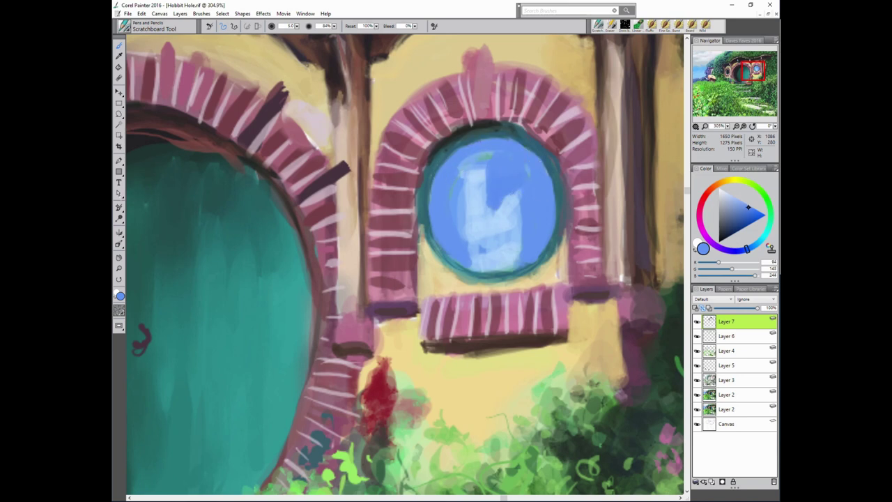
Paint pale yellow wall right of the window and over the pink patch beside the sill.
alt+click(481, 248)
alt+click(435, 242)
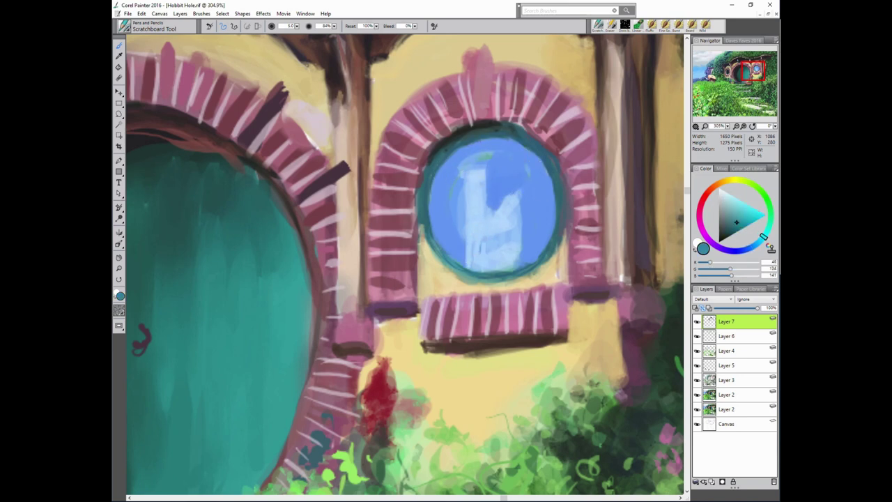
alt+click(562, 241)
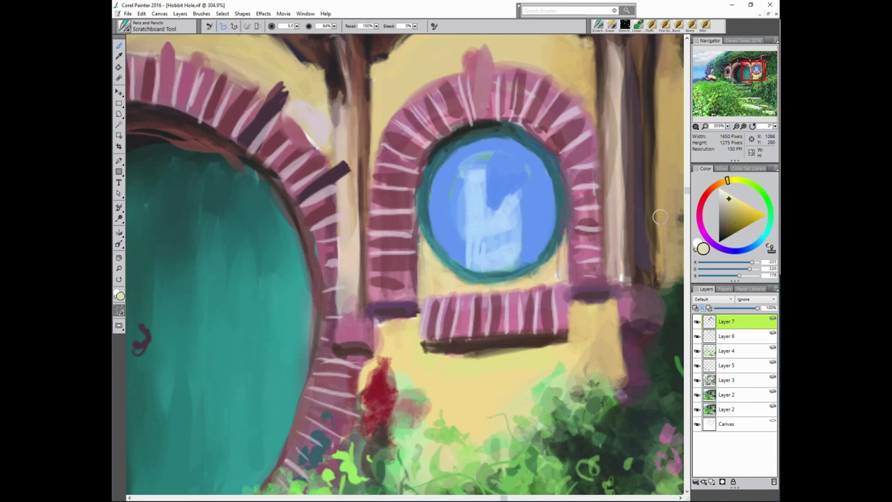
mouse_move(547, 260)
mouse_down()
mouse_move(567, 218)
mouse_move(564, 273)
mouse_up()
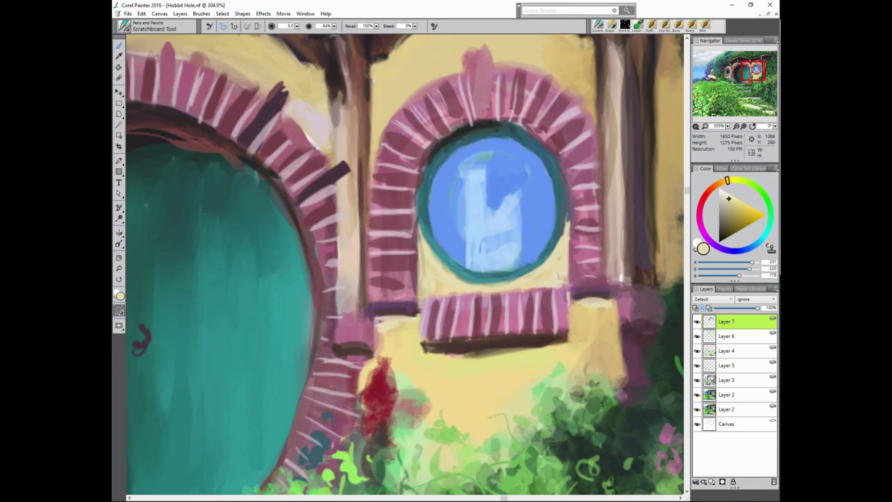
alt+click(411, 333)
drag(391, 325, 364, 369)
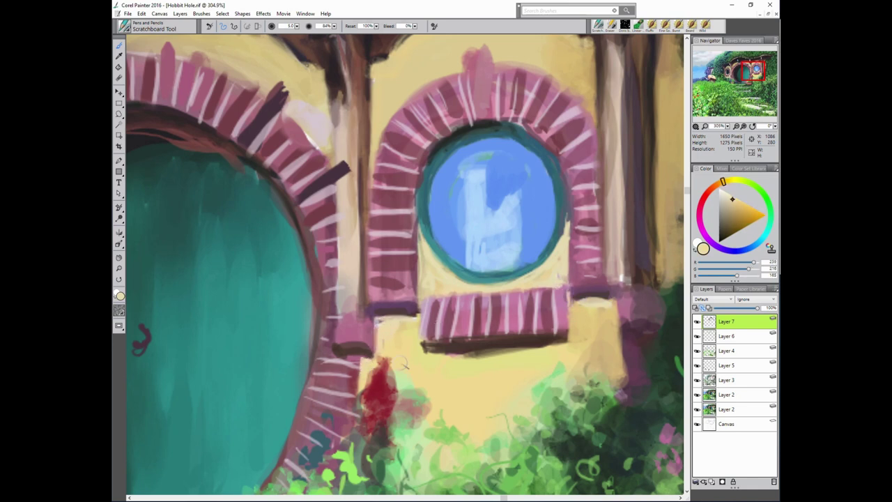
drag(409, 398, 429, 409)
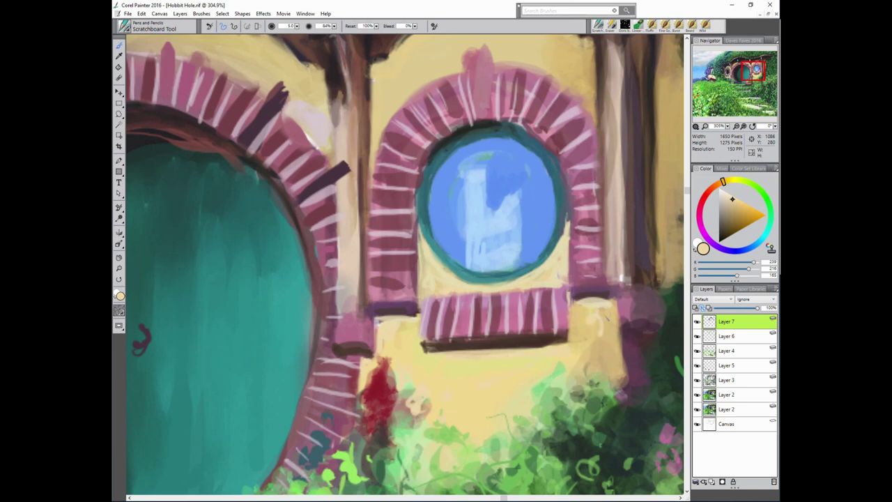
Add warm ochre-tan strokes to the wall above the arch.
alt+click(590, 313)
alt+click(590, 311)
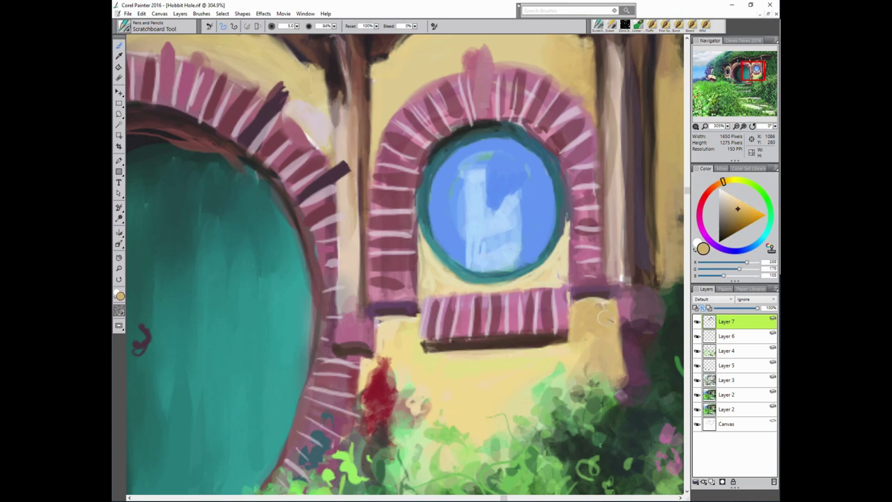
alt+click(535, 66)
drag(534, 66, 503, 240)
drag(467, 224, 494, 198)
mouse_move(516, 232)
mouse_down()
mouse_move(496, 202)
mouse_move(516, 175)
mouse_up()
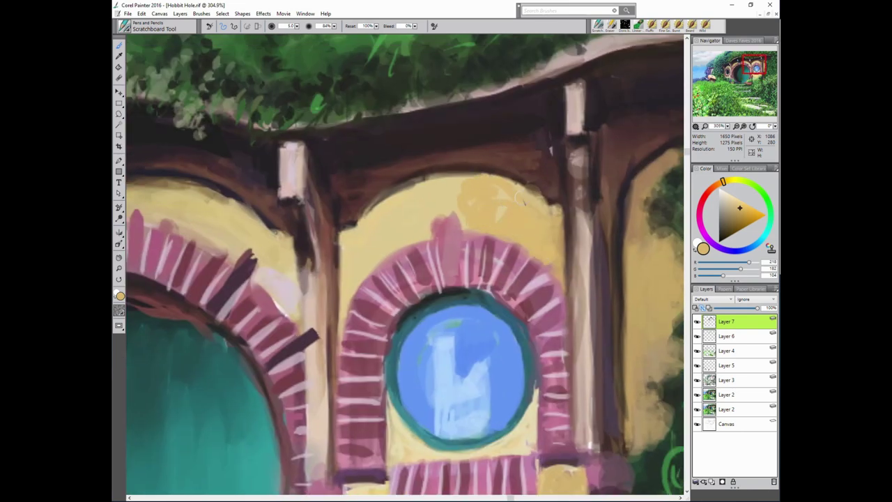
Brush warm yellow over the wall above and left of the arch, and darken the pillar's edge near-black.
drag(458, 197, 404, 187)
mouse_move(487, 177)
mouse_down()
mouse_move(371, 222)
mouse_move(467, 195)
mouse_move(436, 236)
mouse_move(392, 234)
mouse_move(353, 265)
mouse_up()
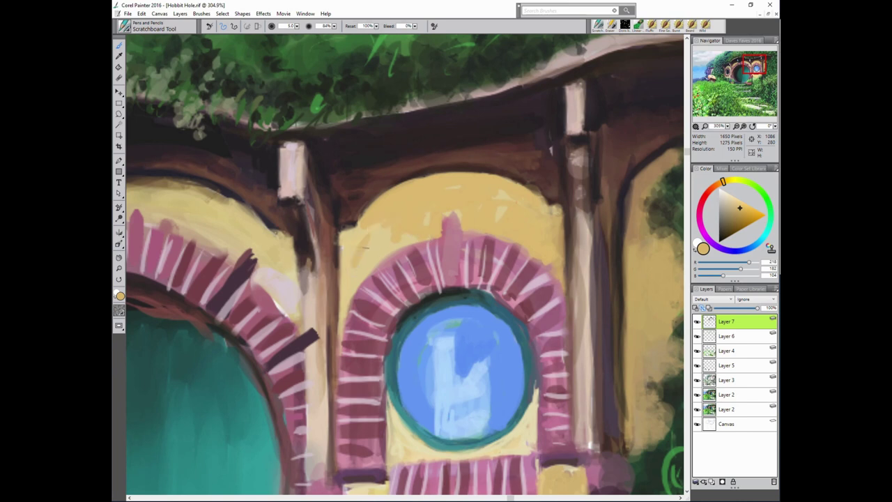
mouse_move(366, 230)
mouse_down()
mouse_move(337, 276)
mouse_move(361, 272)
mouse_up()
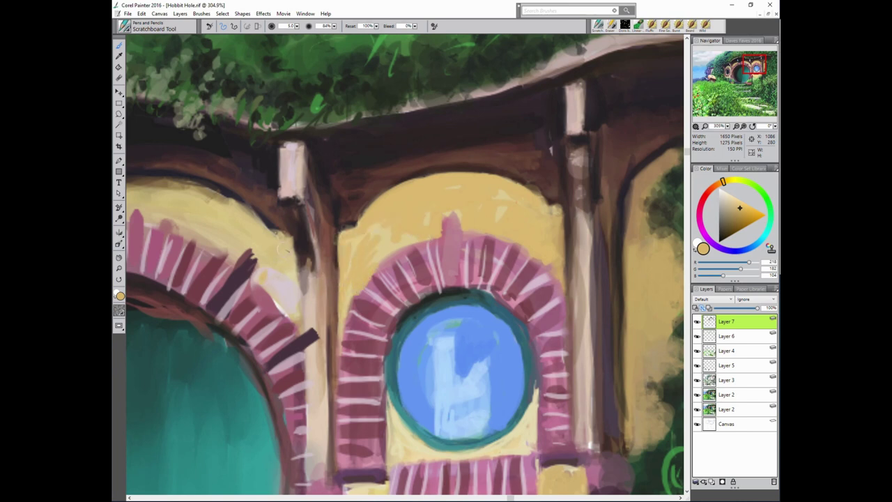
alt+click(361, 172)
drag(272, 267, 296, 275)
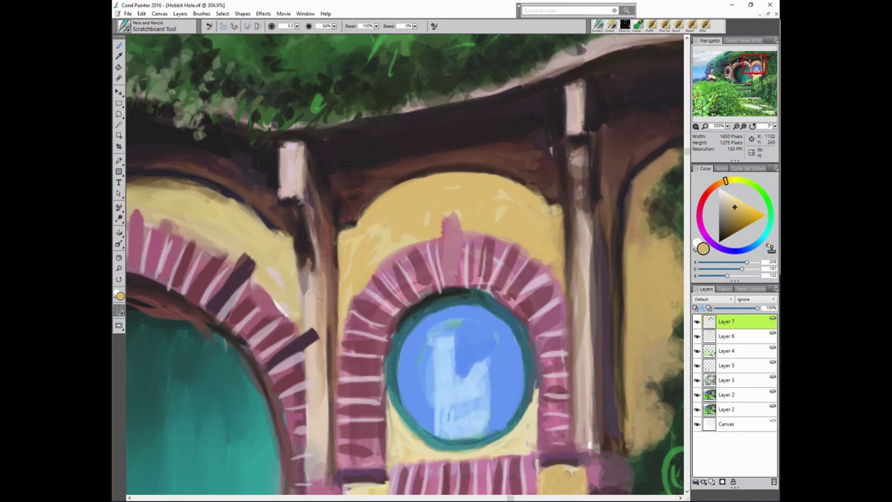
alt+click(301, 263)
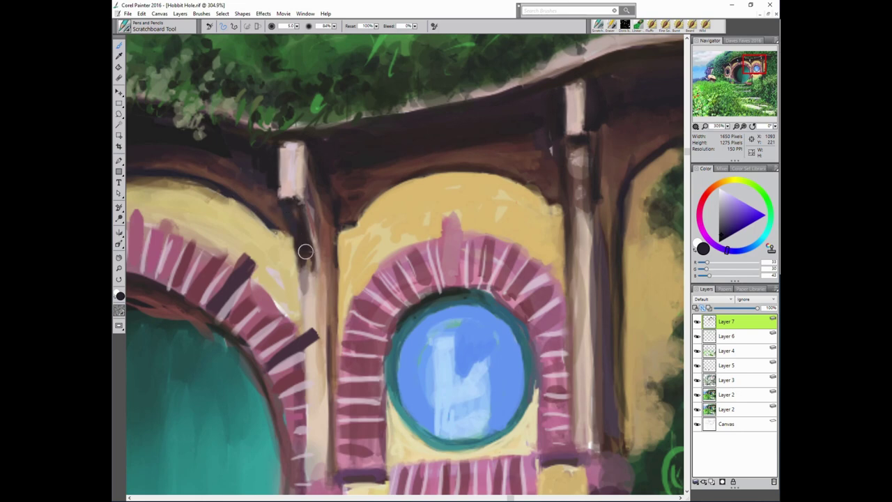
drag(302, 269, 307, 359)
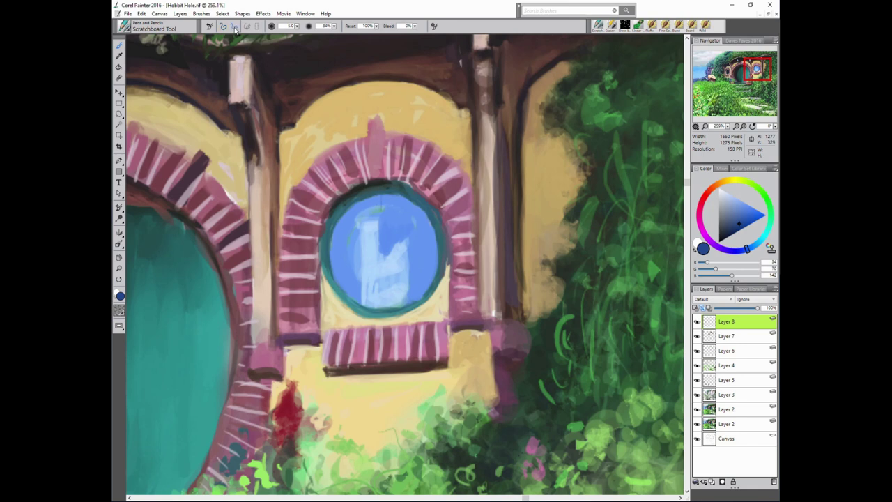
Draw a thick straight vertical bar down the window and zoom out to check it.
shift+click(382, 313)
key(ctrl+z)
click(381, 195)
shift+click(382, 306)
click(381, 195)
shift+click(382, 297)
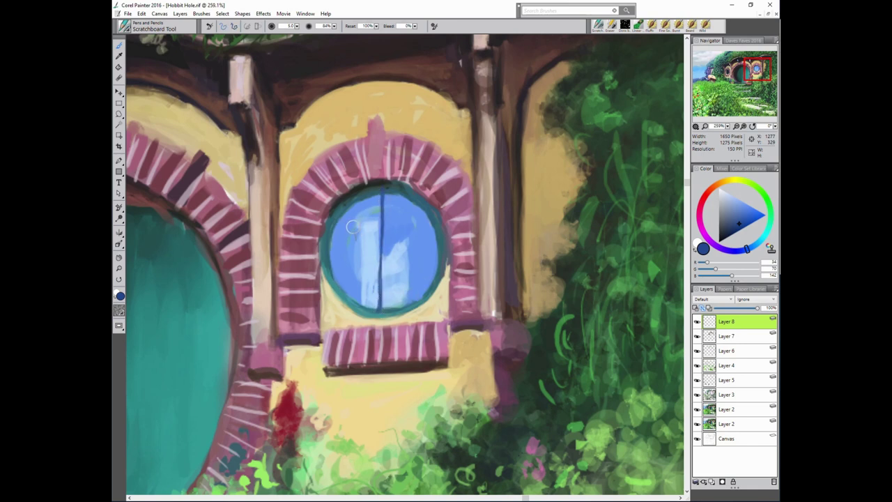
key(ctrl+minus)
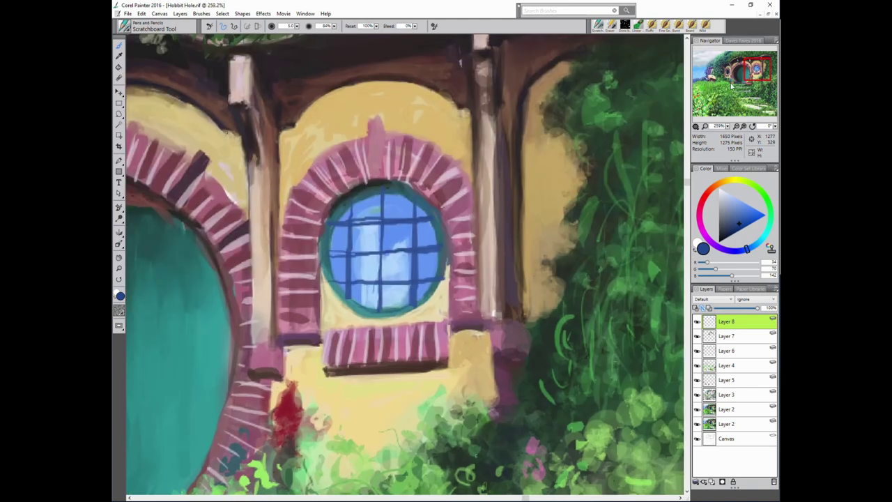
Fade the window's grid bars with the eraser and repaint them across the panes.
key(e)
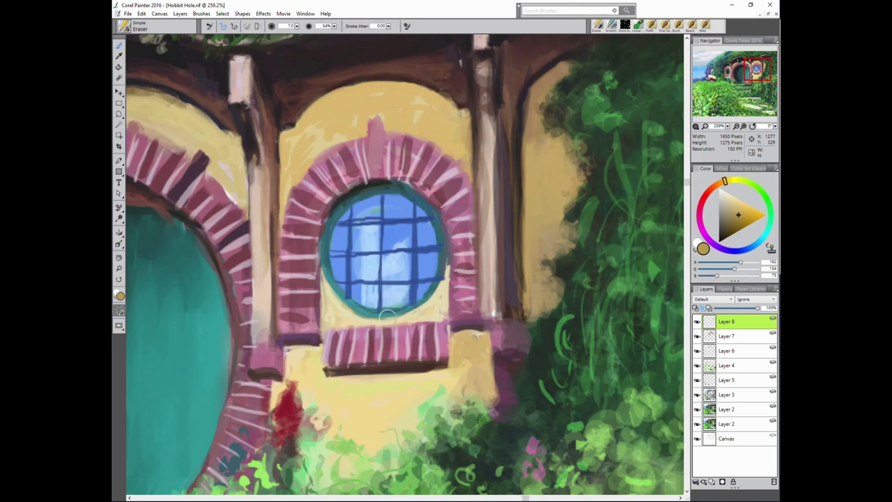
mouse_move(345, 240)
mouse_down()
mouse_move(340, 251)
mouse_move(376, 209)
mouse_move(391, 279)
mouse_move(417, 287)
mouse_up()
key(e)
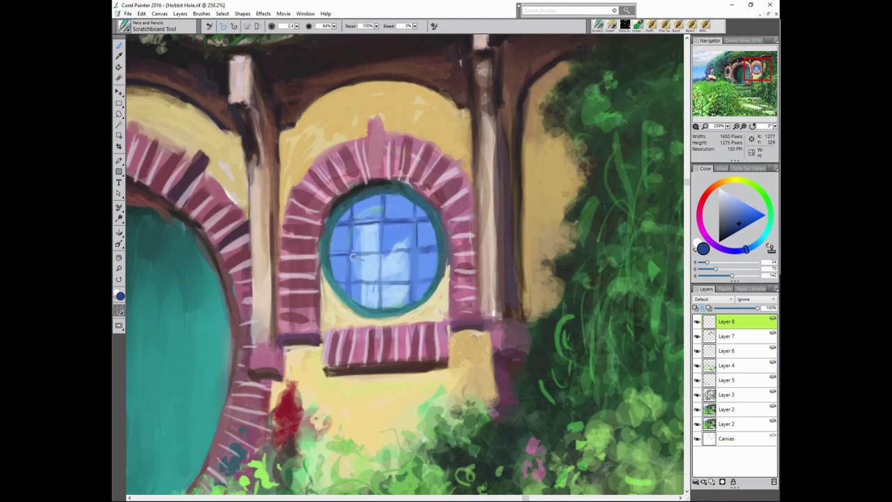
mouse_move(383, 255)
mouse_down()
mouse_move(385, 310)
mouse_move(385, 284)
mouse_move(349, 287)
mouse_up()
drag(423, 283, 417, 249)
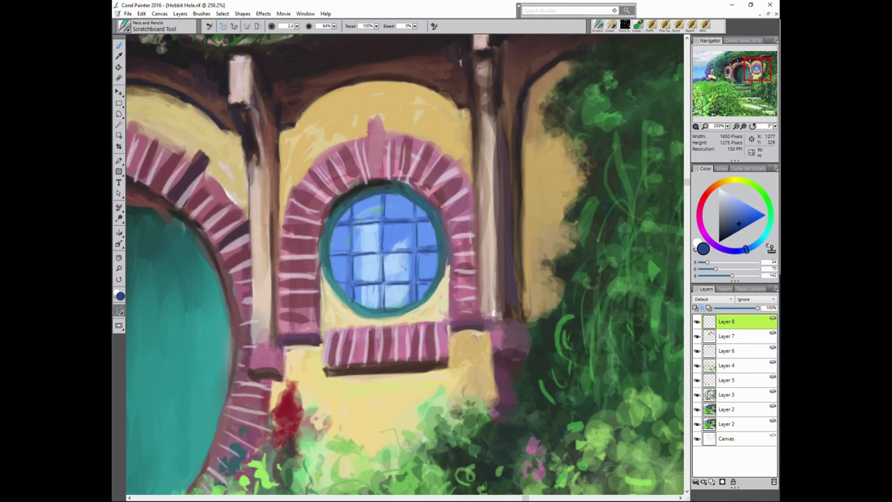
Darken the window frame's inner edges dark teal and highlight its right edge light cream.
click(754, 245)
click(730, 228)
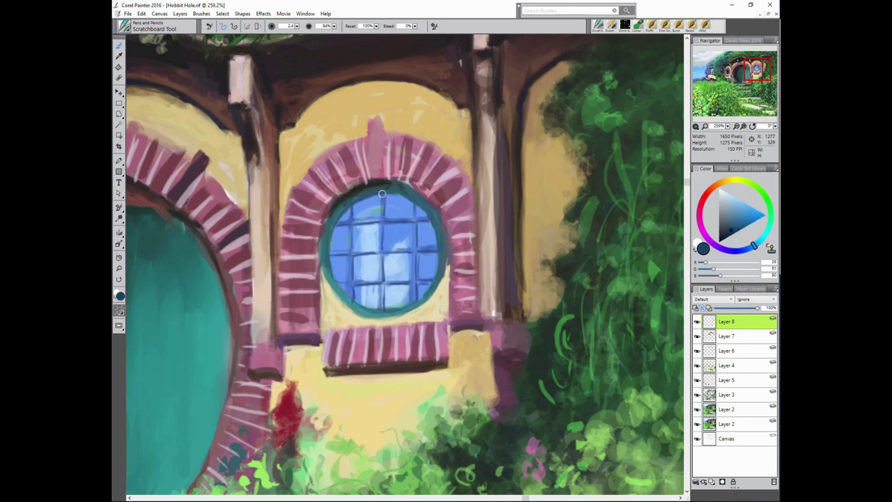
drag(341, 215, 331, 280)
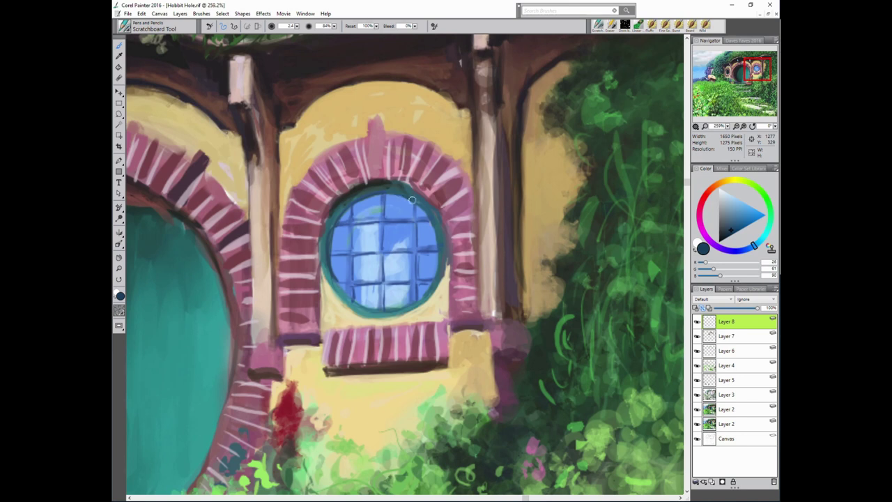
drag(434, 213, 439, 231)
alt+click(433, 209)
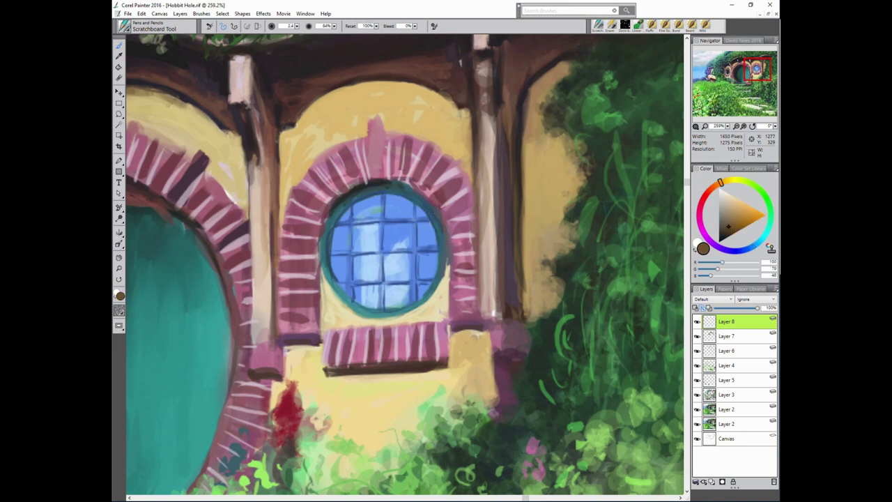
alt+click(465, 247)
drag(446, 252, 453, 315)
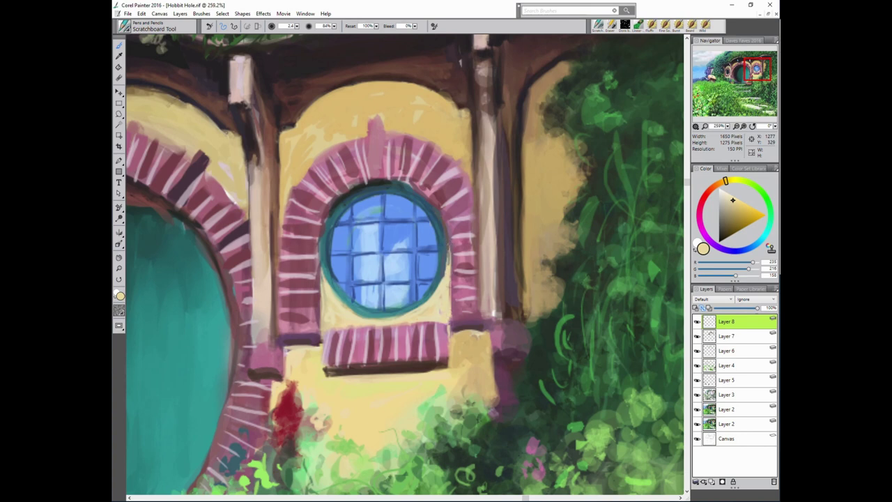
Darken the window ring's left edge and the sill underside with near-black brown.
alt+click(394, 187)
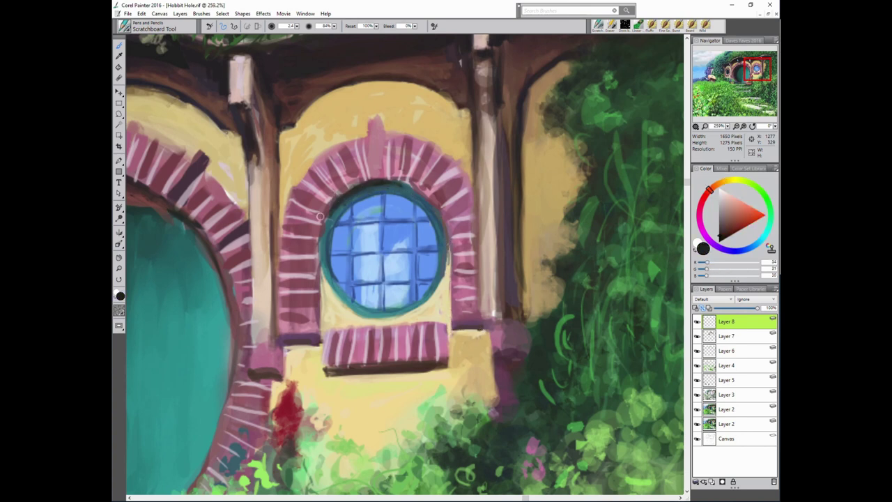
drag(320, 216, 320, 249)
drag(325, 370, 446, 372)
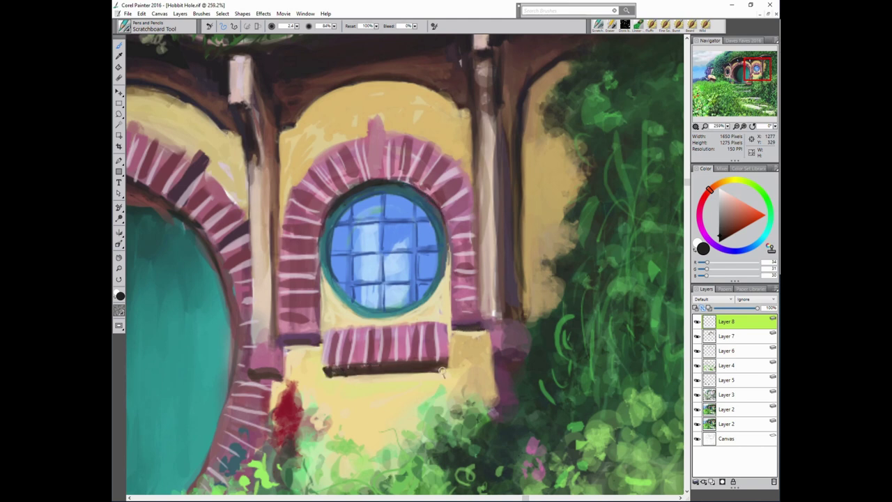
mouse_move(278, 370)
mouse_down()
mouse_move(257, 377)
mouse_move(284, 381)
mouse_up()
Shade the window pillar's right edge and base in dark brown-red.
alt+click(279, 332)
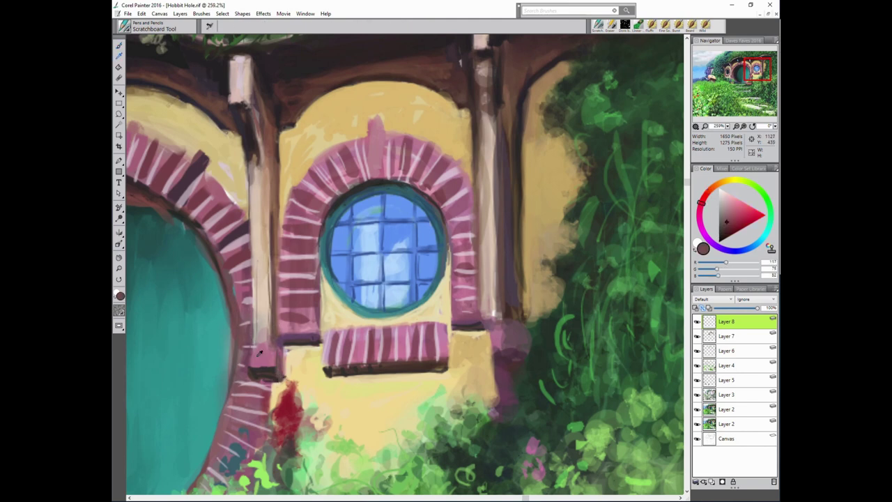
alt+click(254, 345)
alt+click(263, 329)
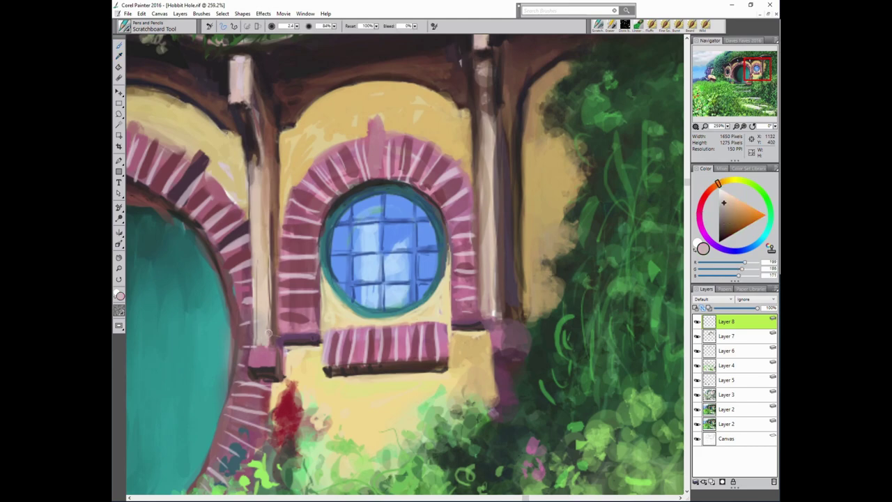
drag(304, 318, 172, 115)
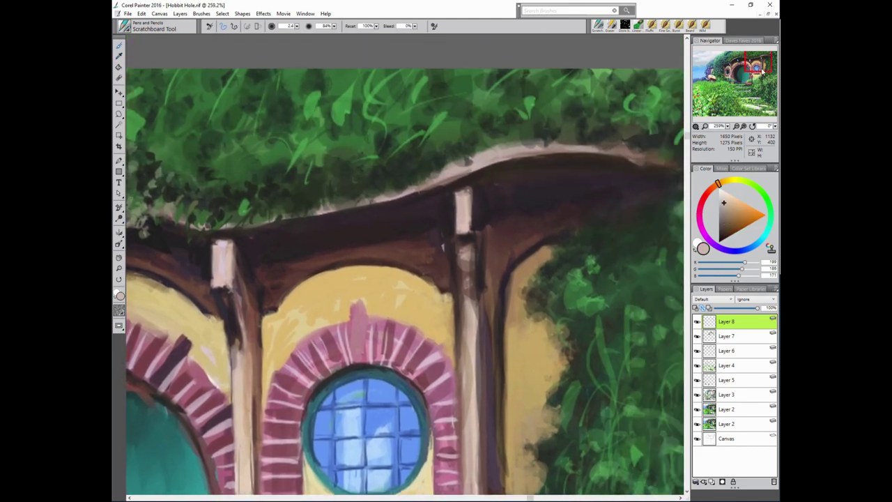
key(ctrl+0)
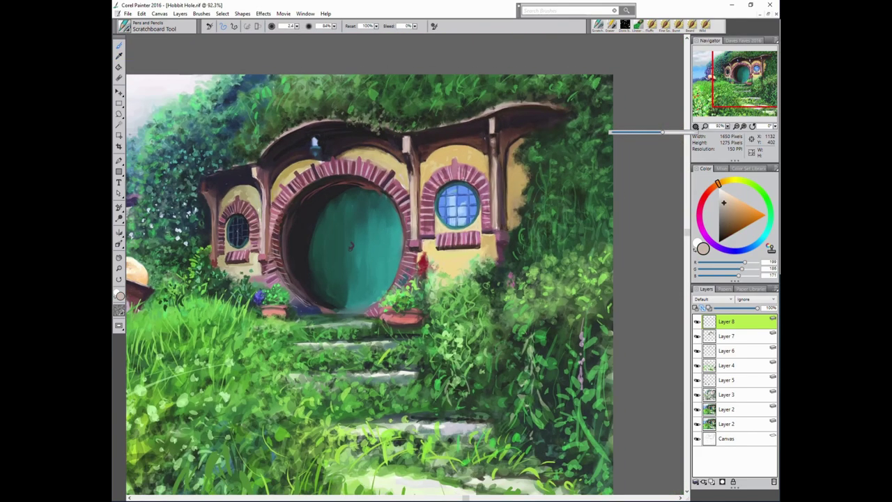
scroll(342, 240, up, 1)
scroll(342, 241, up, 2)
alt+click(519, 224)
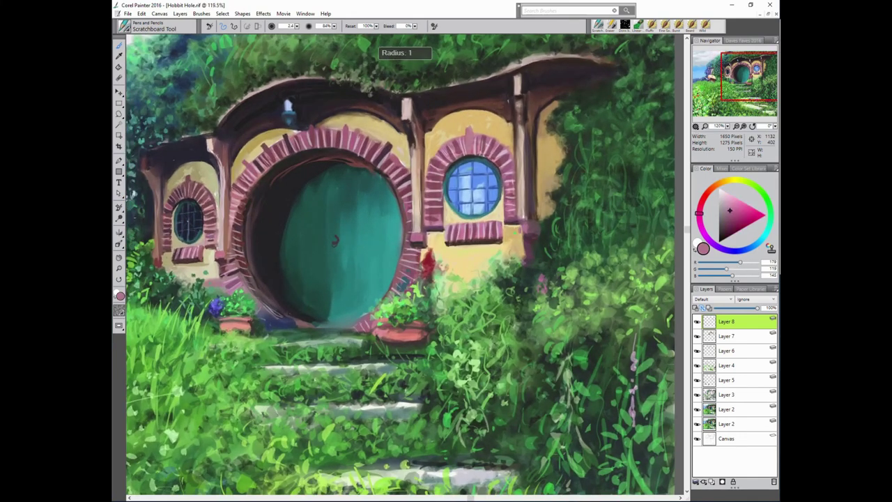
alt+click(423, 230)
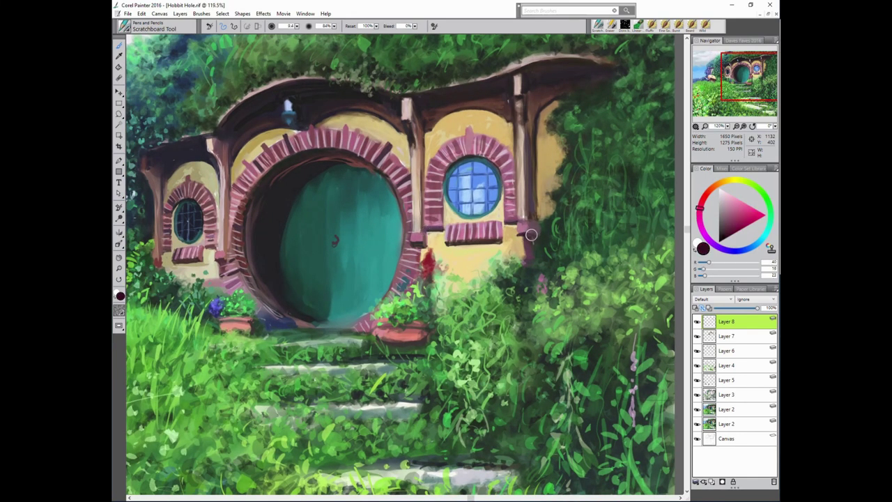
drag(529, 209, 526, 179)
mouse_move(535, 238)
mouse_down()
mouse_move(521, 257)
mouse_move(533, 253)
mouse_up()
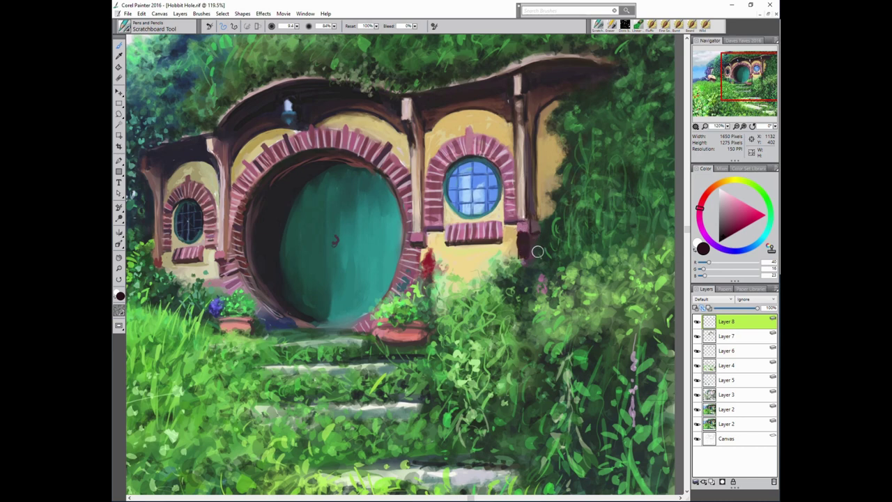
Sample pink brick, yellow-orange wall and bright green tones around the sill.
alt+click(653, 238)
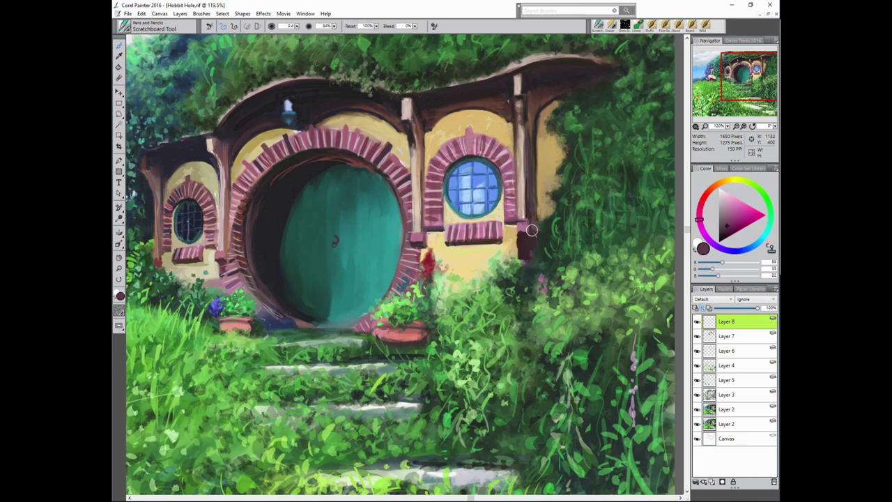
alt+click(521, 233)
alt+click(517, 243)
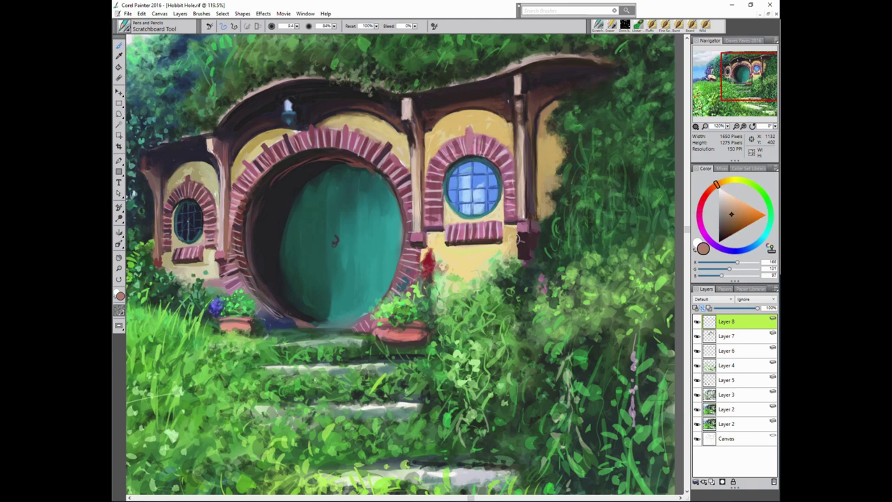
alt+click(519, 234)
alt+click(520, 250)
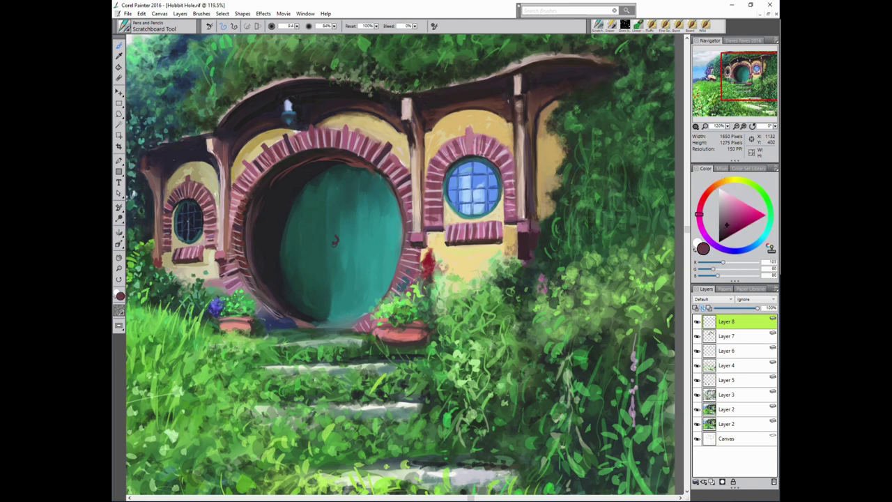
alt+click(530, 254)
alt+click(543, 251)
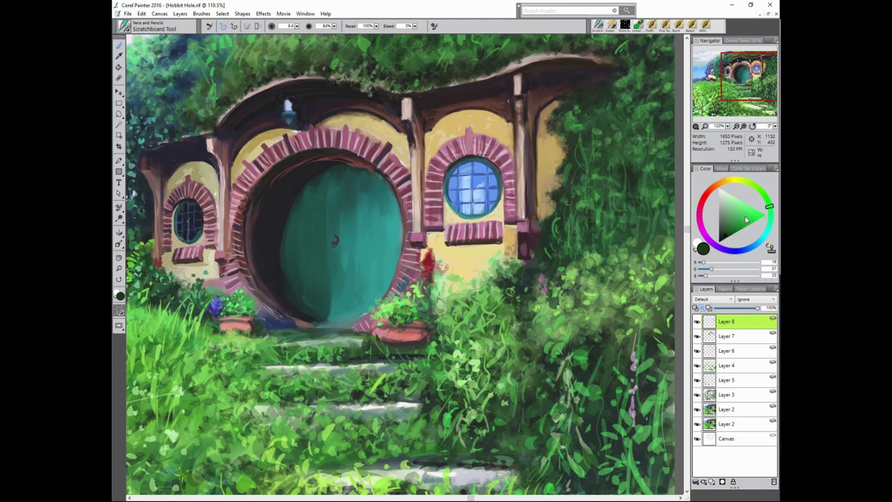
alt+click(545, 237)
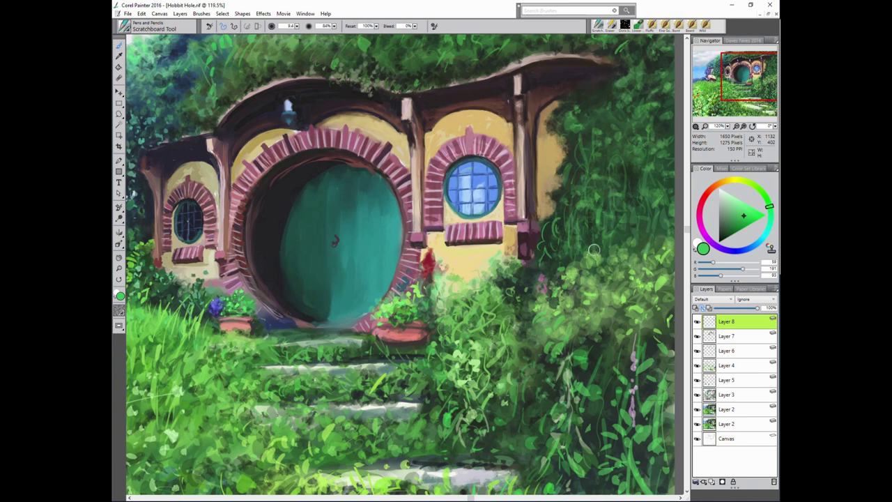
Paint a small bright red flower with pink and green accents below the sill.
alt+click(542, 278)
alt+click(541, 277)
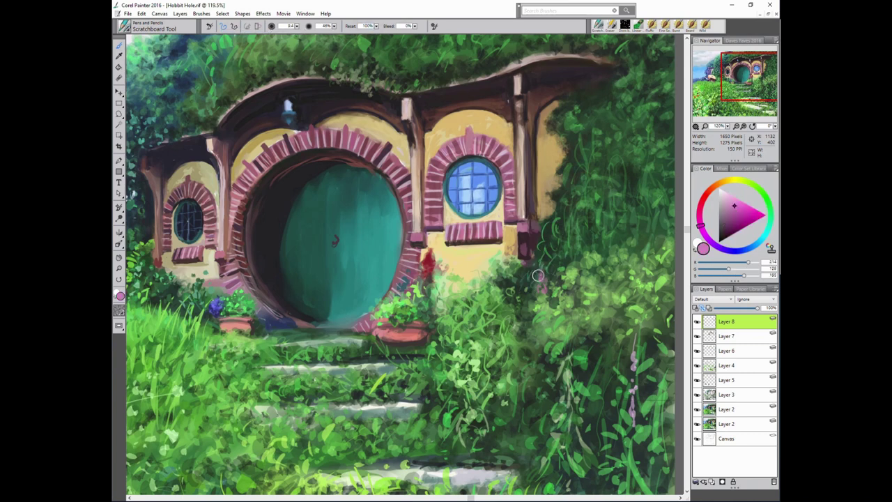
alt+click(523, 290)
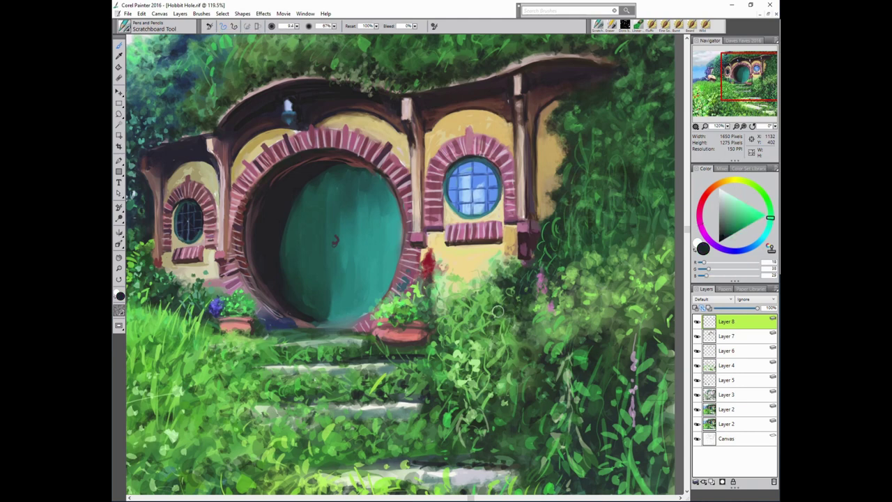
alt+click(427, 264)
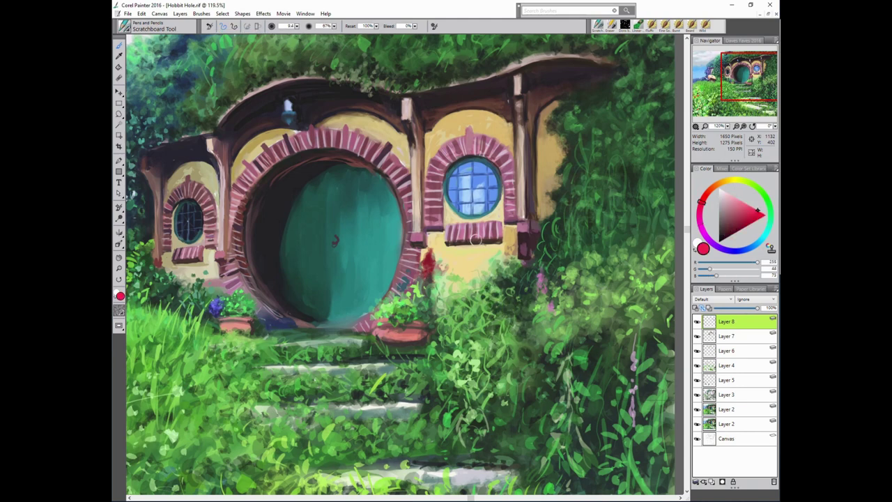
key(bracketleft)
alt+click(474, 265)
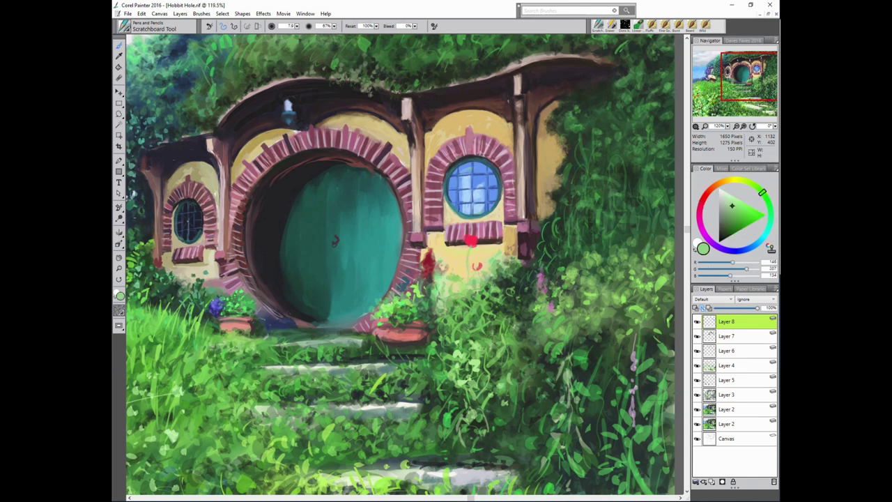
alt+click(418, 255)
Sample door-arch browns and door teal, settling on a near-black dark teal.
alt+click(225, 270)
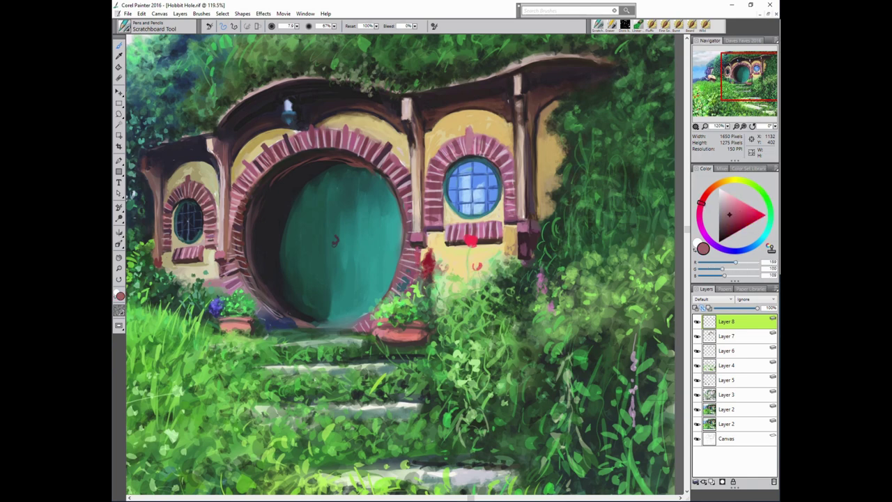
alt+click(217, 286)
alt+click(224, 288)
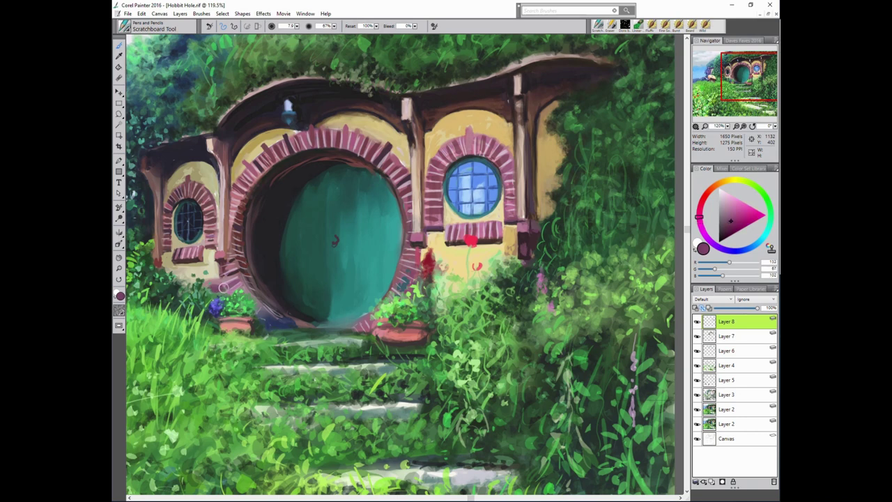
alt+click(255, 211)
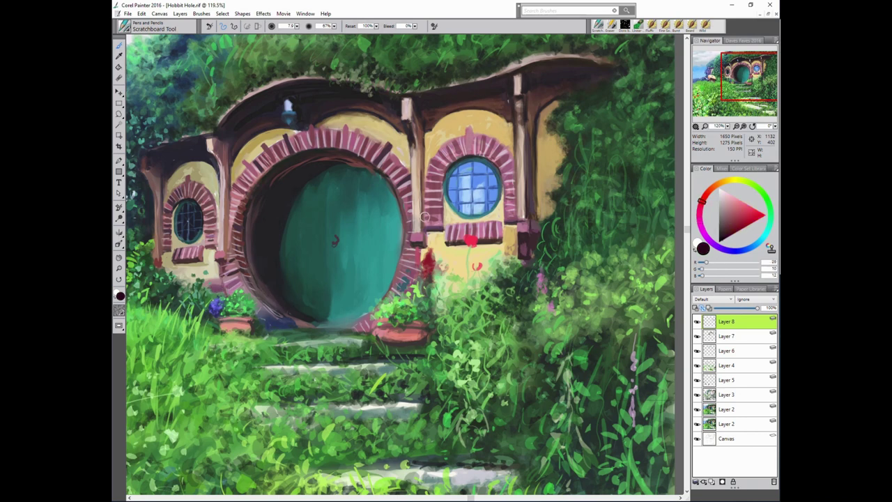
alt+click(266, 185)
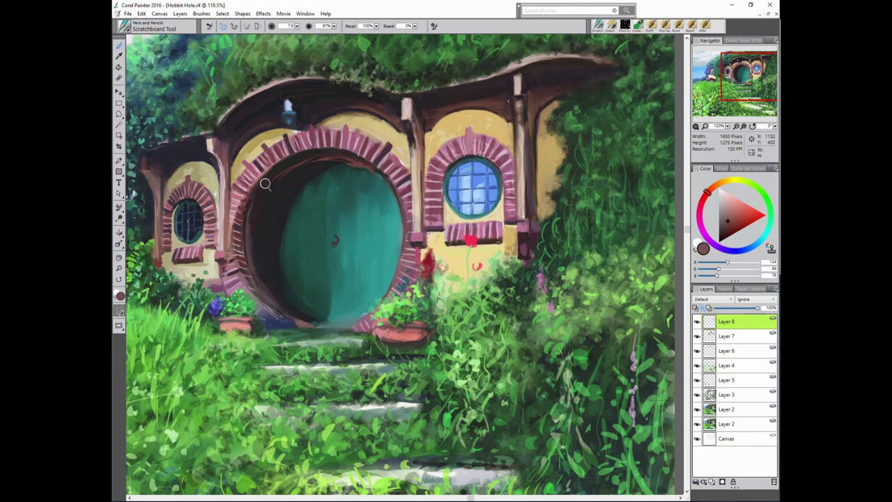
alt+click(315, 158)
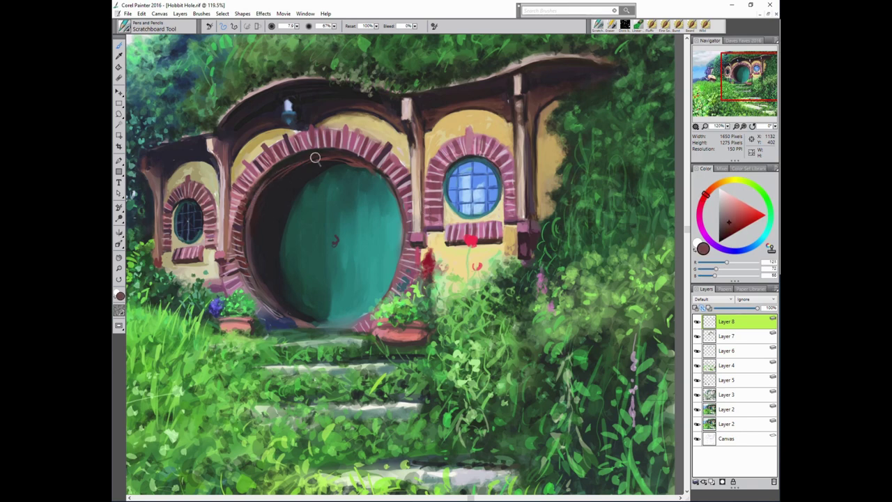
alt+click(230, 195)
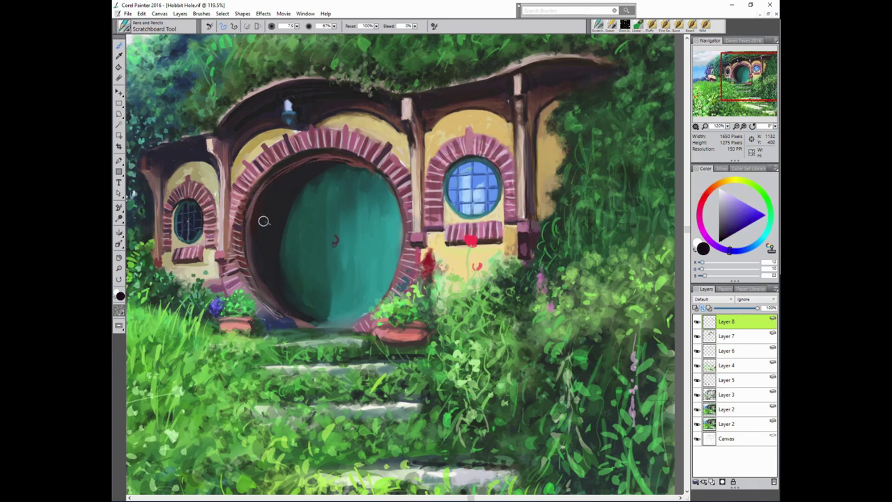
alt+click(254, 206)
alt+click(178, 189)
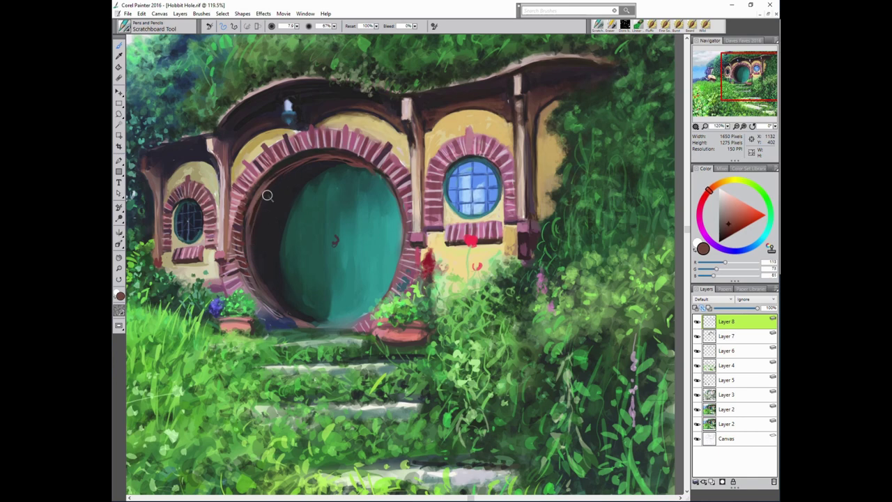
alt+click(263, 245)
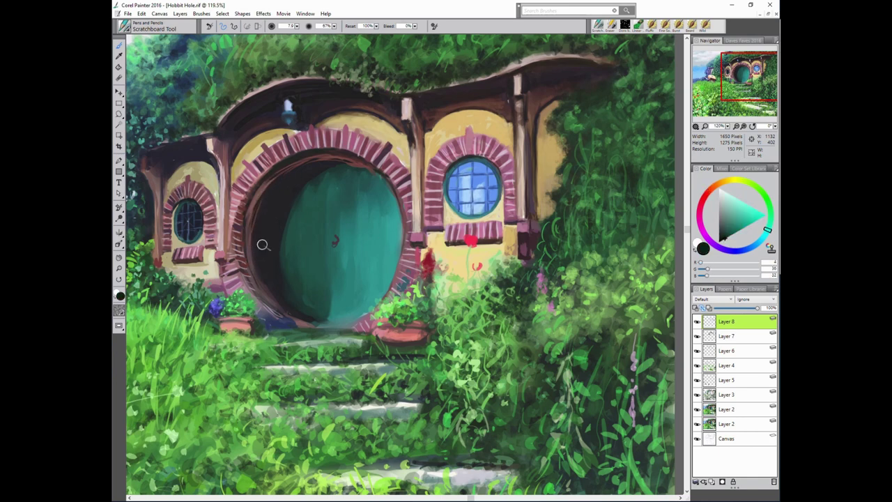
alt+click(379, 233)
click(722, 239)
Try a larger dark stroke along the door's left edge, then undo it.
key(bracketright)
key(bracketright)
key(bracketright)
mouse_move(288, 209)
mouse_down()
mouse_move(293, 292)
mouse_move(305, 202)
mouse_move(316, 263)
mouse_up()
key(ctrl+z)
key(0)
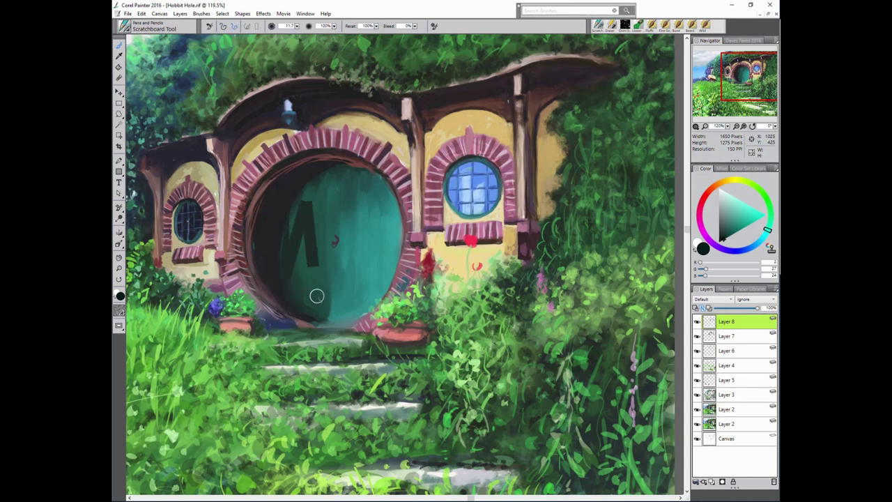
key(ctrl+z)
key(ctrl+z)
Choose Square Hard Pastel on a new layer and draw a straight dark line down the door's left edge.
click(123, 26)
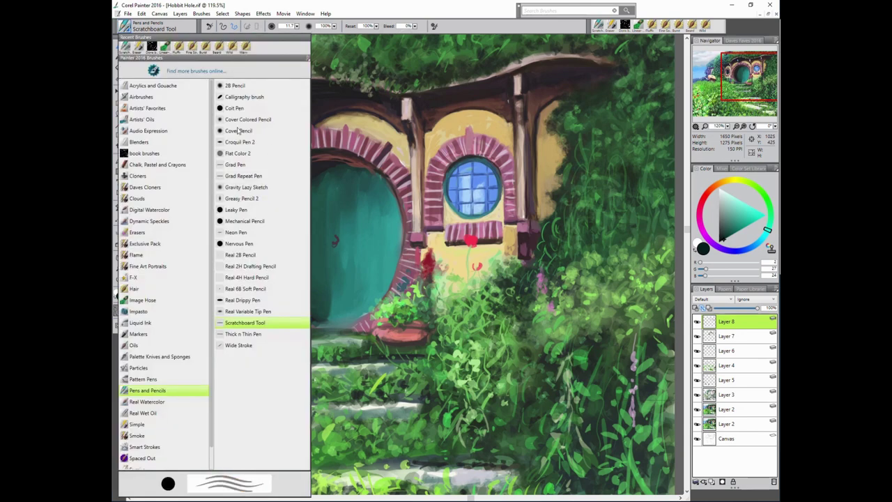
drag(213, 446, 212, 471)
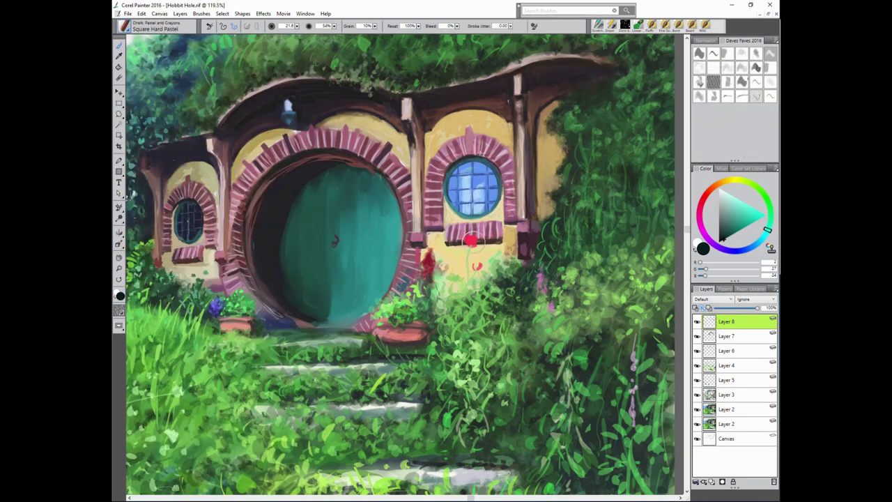
click(712, 481)
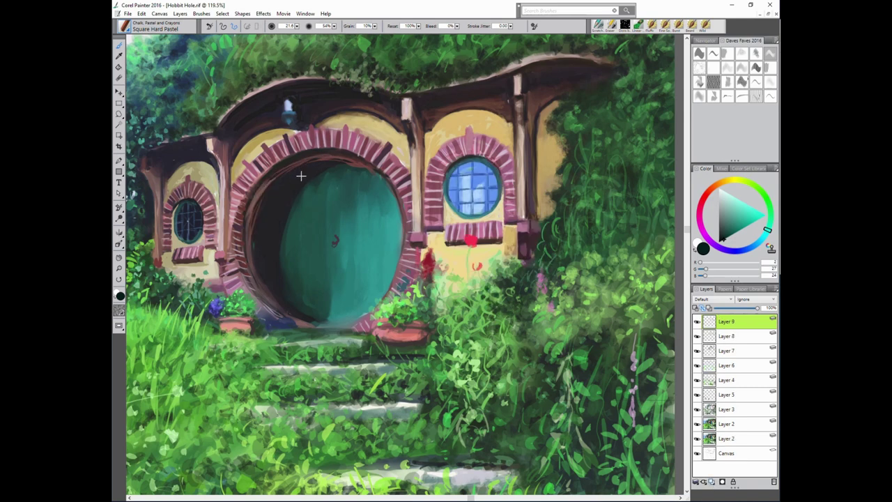
drag(301, 187, 301, 301)
key(ctrl+z)
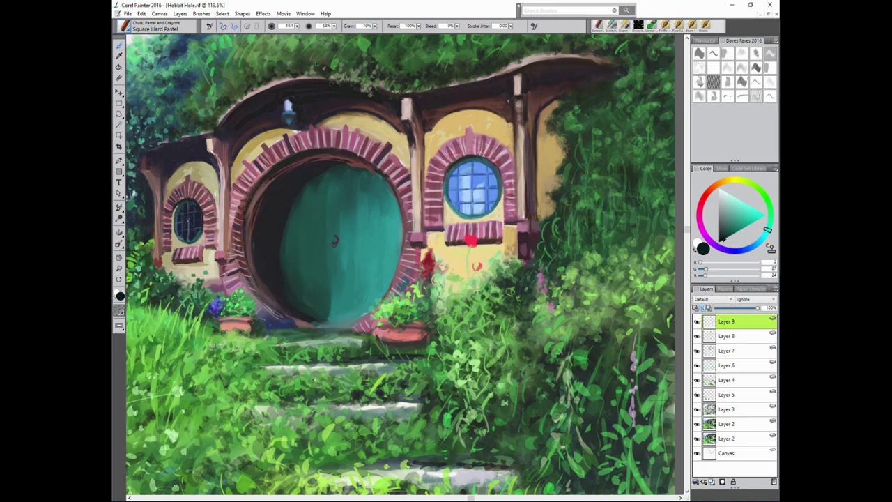
drag(287, 179, 283, 301)
click(283, 301)
With a thinner brush, draw dark vertical plank lines down the door's left side.
key(bracketleft)
key(bracketleft)
key(bracketleft)
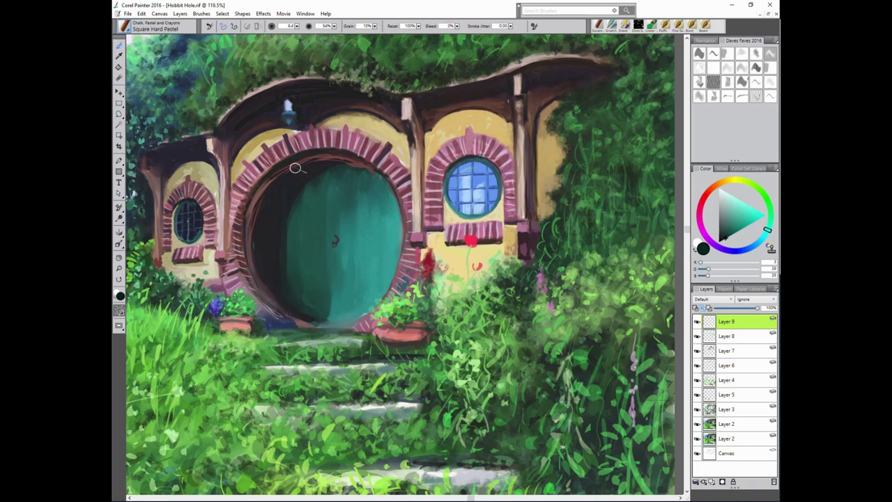
drag(296, 166, 300, 315)
click(309, 313)
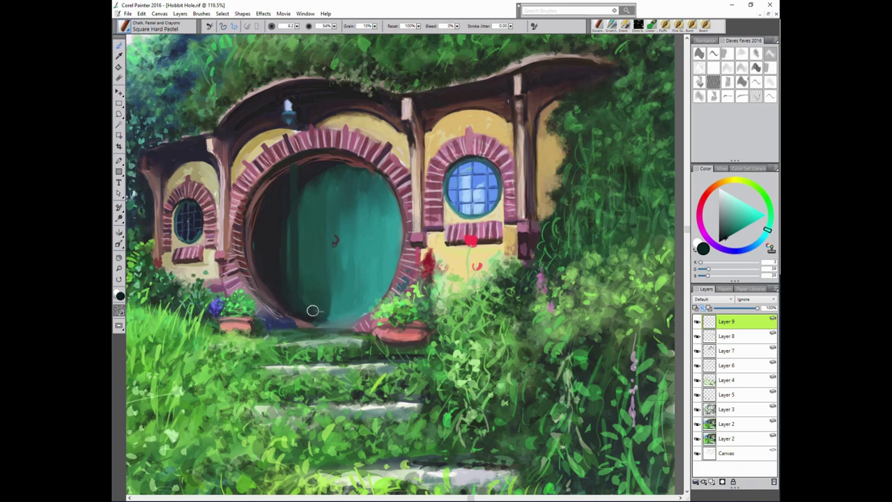
click(308, 172)
click(309, 317)
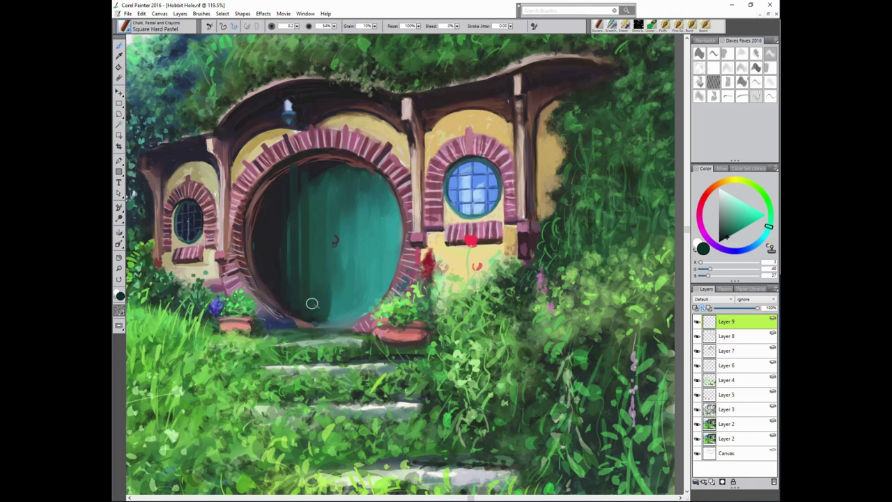
click(316, 174)
shift+click(323, 320)
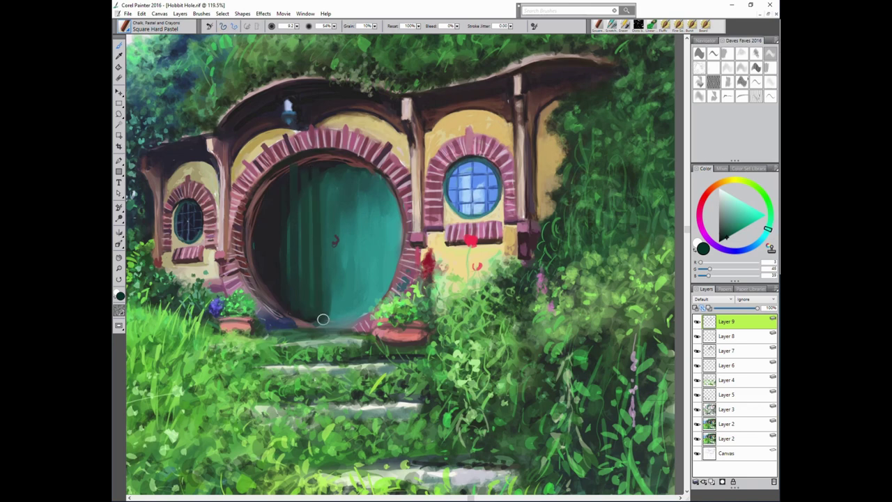
Sample dark door colours and add more straight dark plank lines from arch top to sill.
shift+click(335, 326)
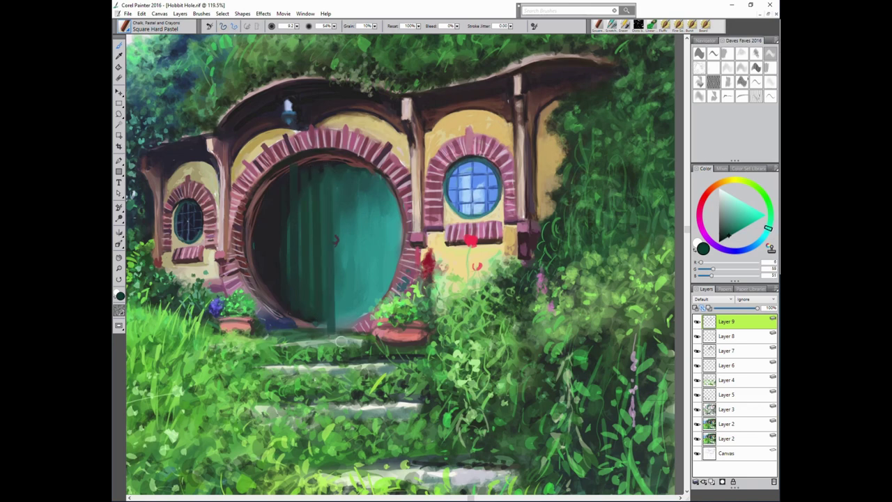
alt+click(341, 341)
click(337, 162)
shift+click(342, 331)
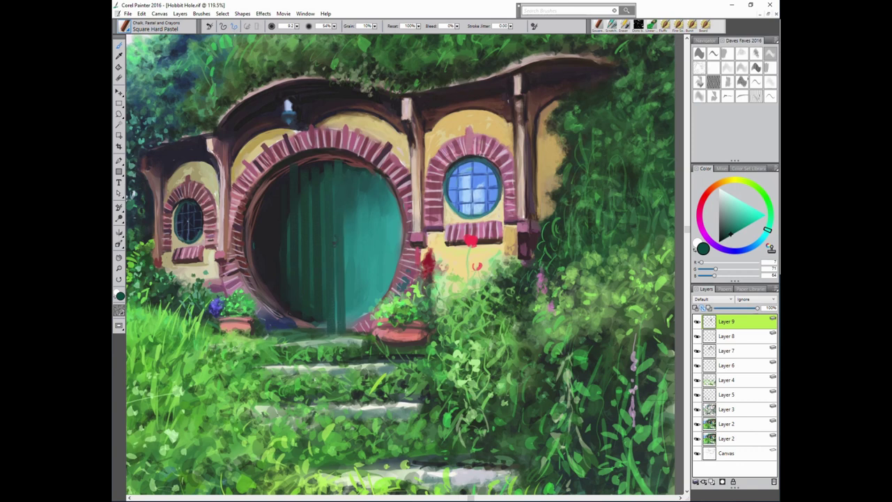
alt+click(345, 341)
click(349, 164)
shift+click(353, 325)
Add lighter teal plank lines toward the door's right edge.
alt+click(351, 321)
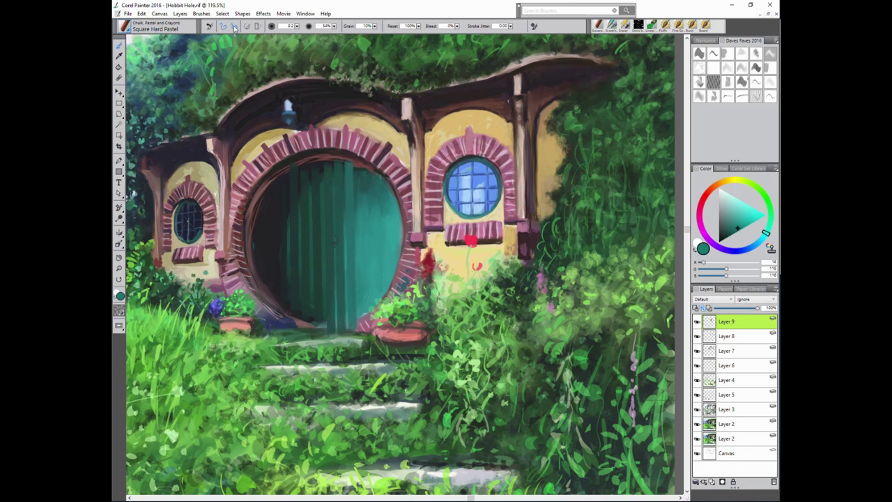
shift+click(362, 321)
alt+click(363, 327)
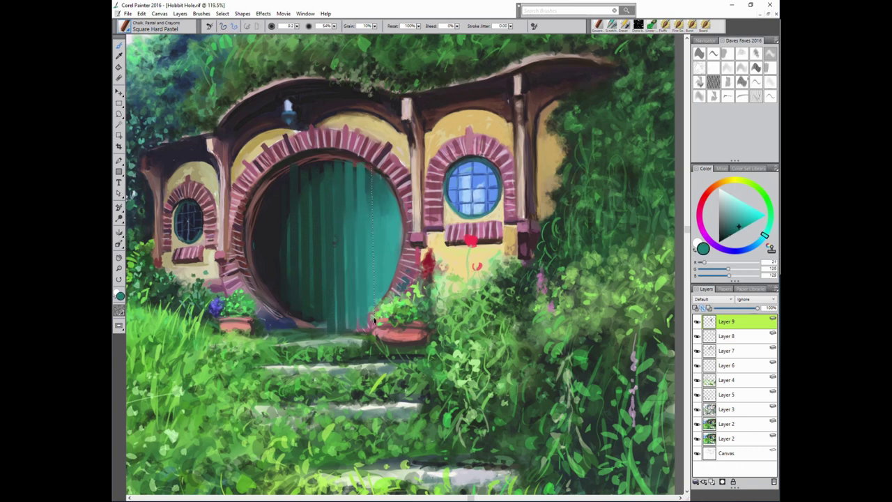
shift+click(374, 321)
alt+click(376, 326)
shift+click(384, 317)
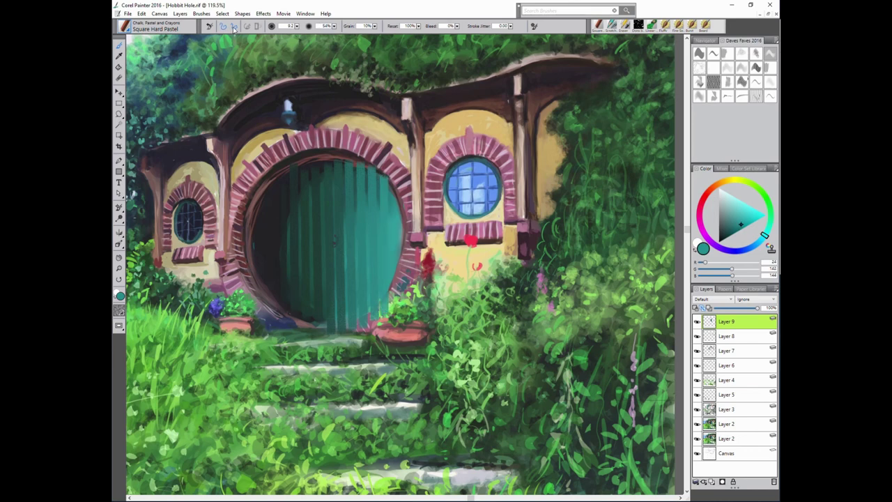
Enlarge the eraser to 18.9, then choose the Detail Airbrush with a blue-black colour.
key(e)
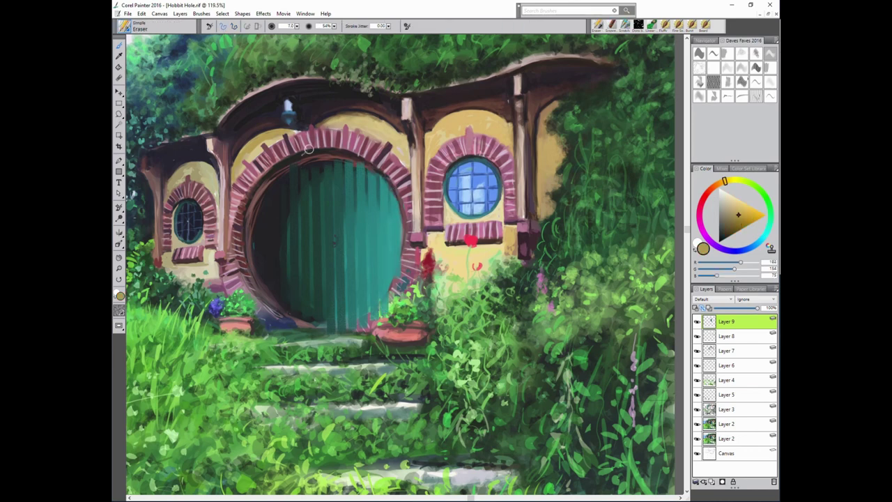
drag(297, 26, 320, 31)
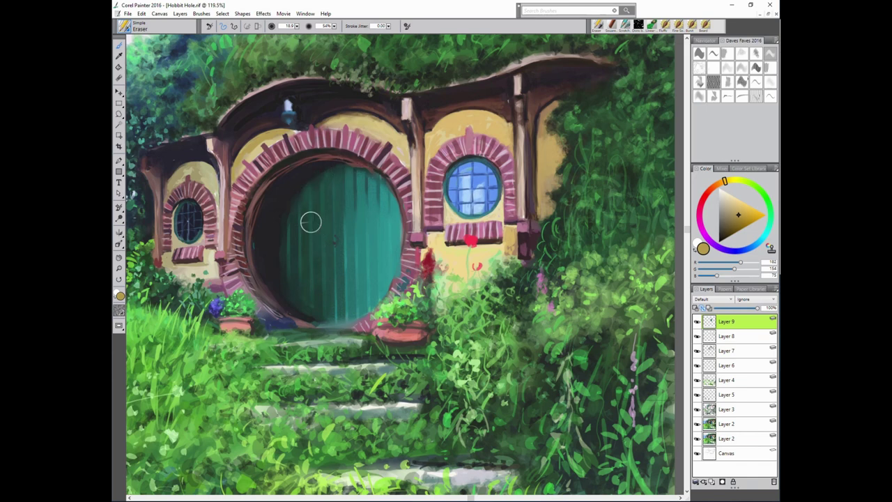
alt+click(310, 219)
click(706, 26)
click(756, 67)
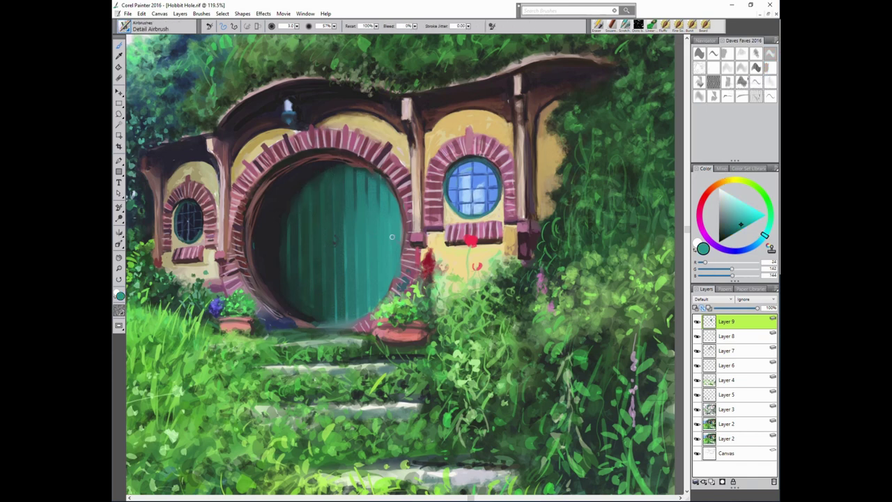
alt+click(268, 230)
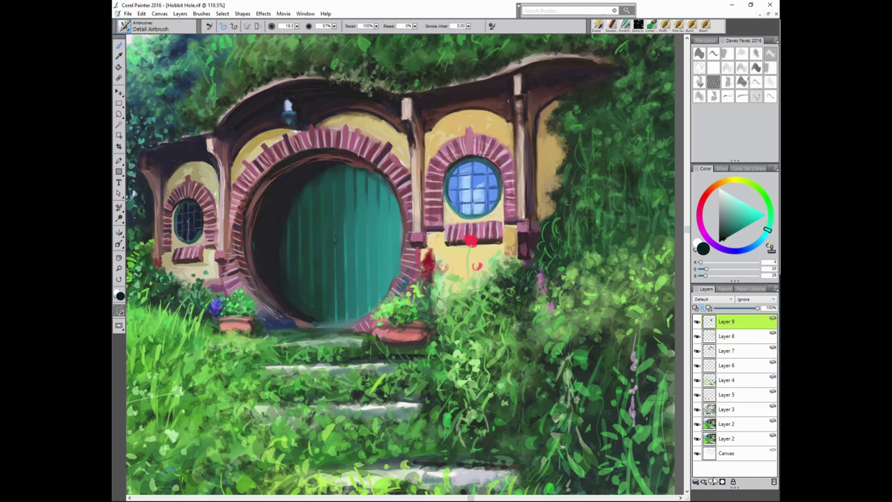
Add Layer 10 above Layer 9 and airbrush soft dark shading on the door's upper right.
click(712, 481)
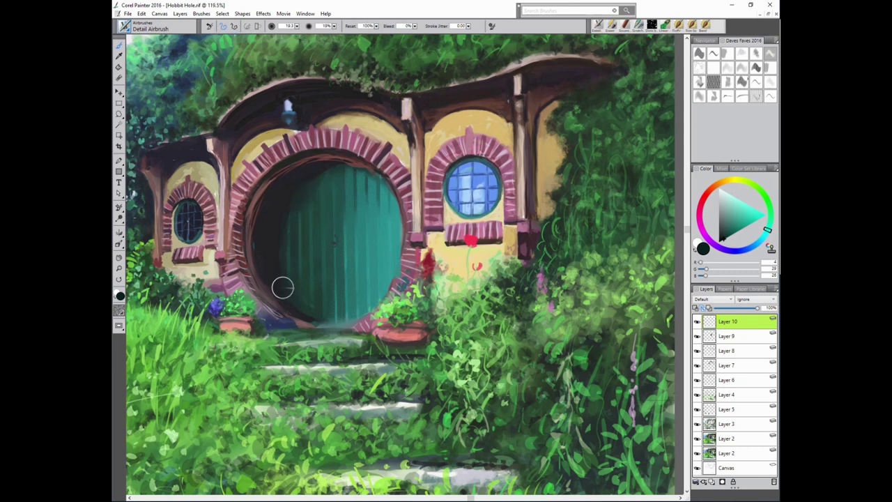
drag(351, 175, 346, 241)
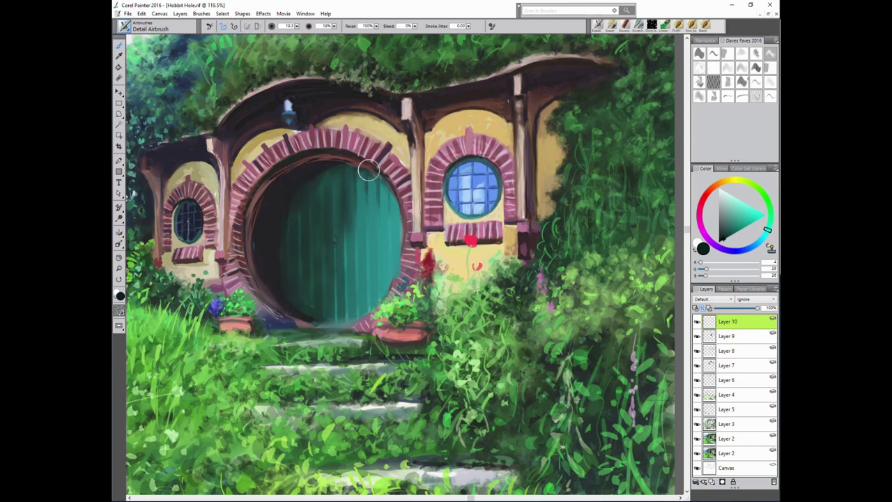
key(e)
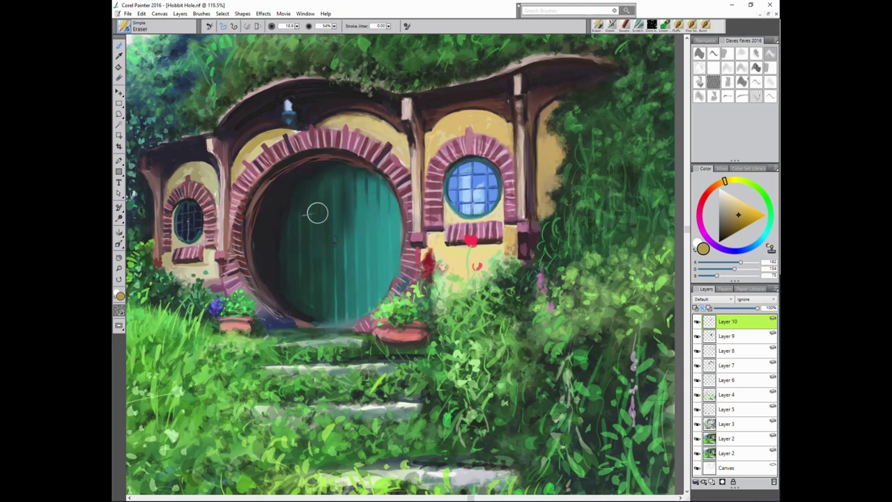
key(b)
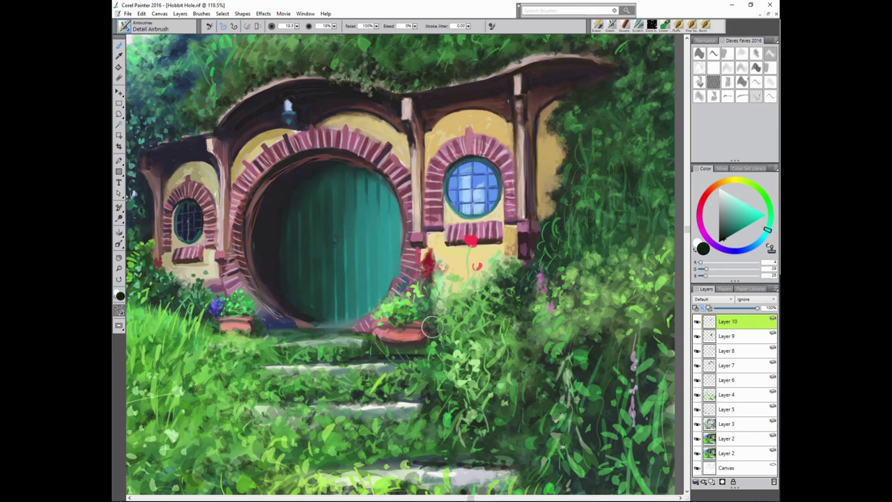
key(alt+bracketleft)
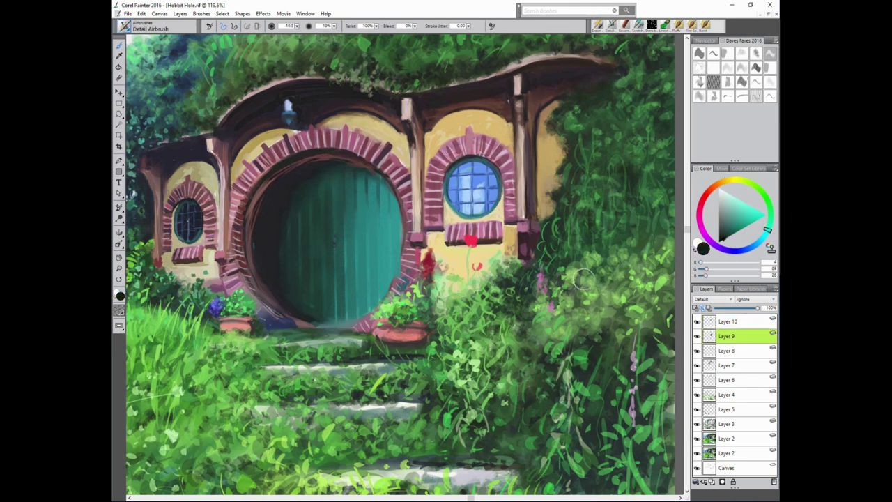
click(731, 324)
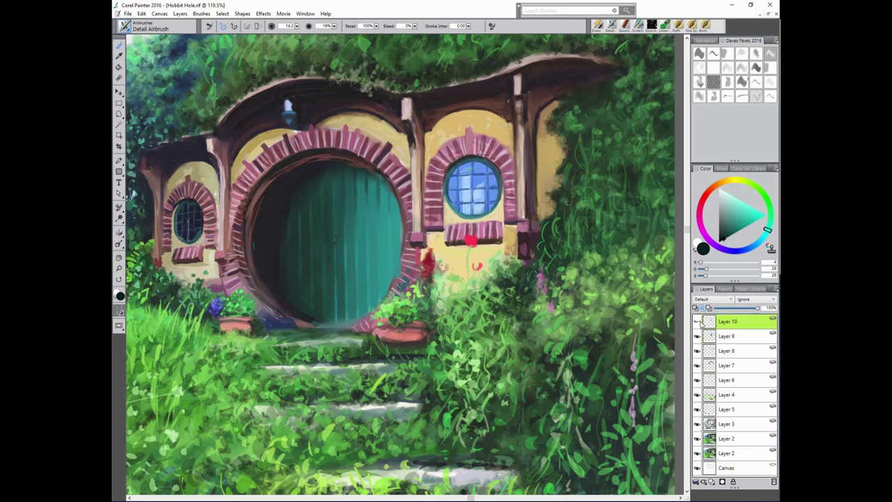
alt+click(616, 298)
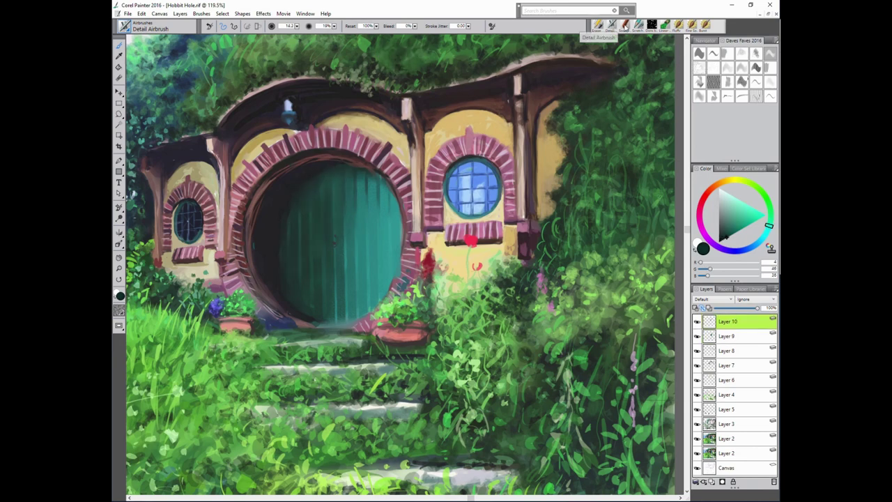
click(639, 25)
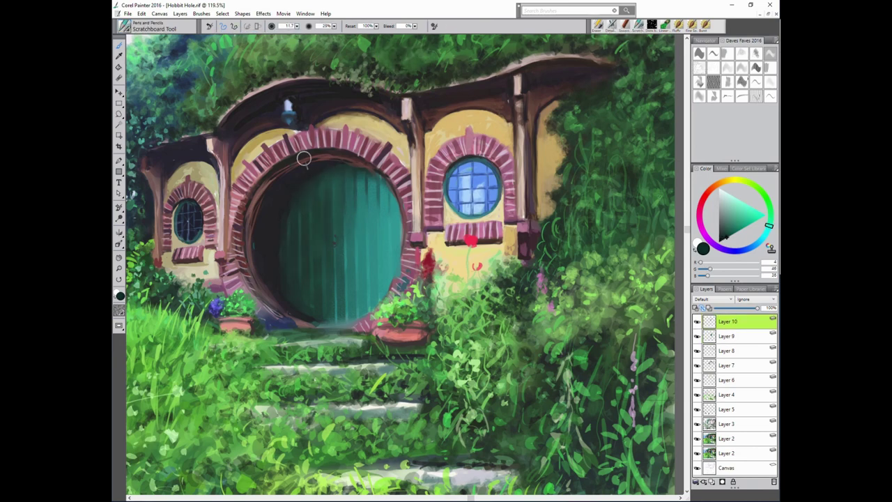
Scratch dark wood-grain streaks across the teal door at 21% opacity.
drag(328, 195, 334, 257)
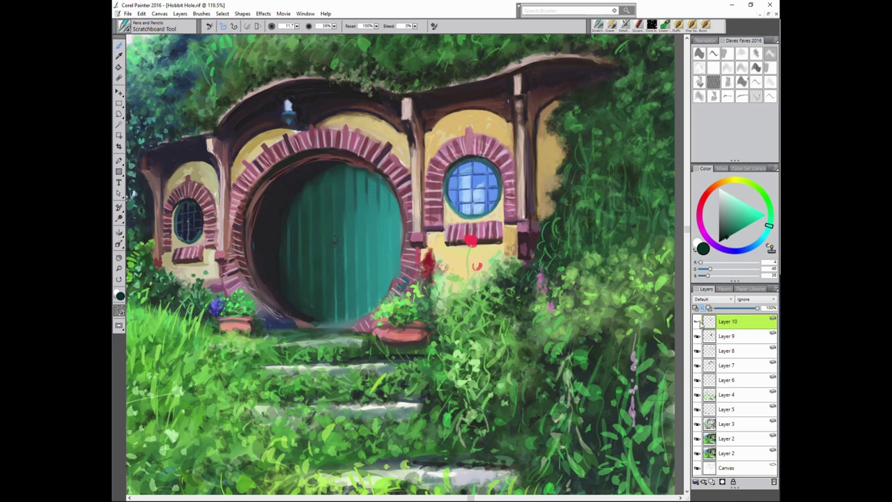
alt+click(385, 239)
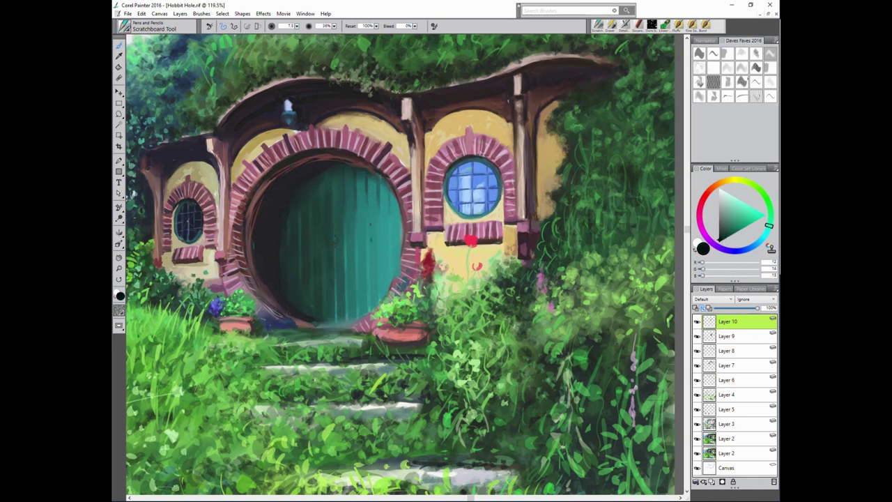
key(2)
key(1)
alt+click(336, 185)
drag(341, 204, 341, 246)
mouse_move(331, 175)
mouse_down()
mouse_move(330, 226)
mouse_move(306, 189)
mouse_up()
mouse_move(313, 301)
mouse_down()
mouse_move(331, 294)
mouse_move(338, 231)
mouse_move(350, 223)
mouse_move(355, 317)
mouse_move(367, 176)
mouse_move(384, 255)
mouse_move(378, 299)
mouse_move(363, 253)
mouse_up()
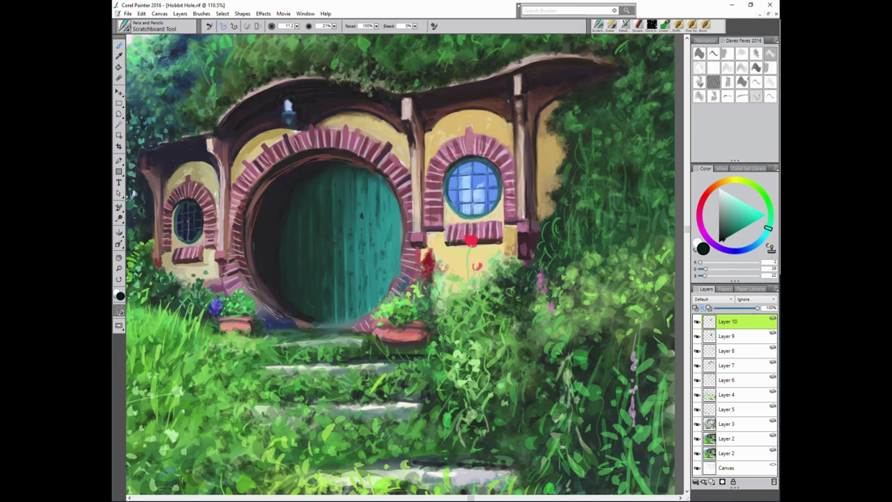
Try darker teal, reddish-brown, mauve and near-black colours for the door's shadow.
alt+click(299, 207)
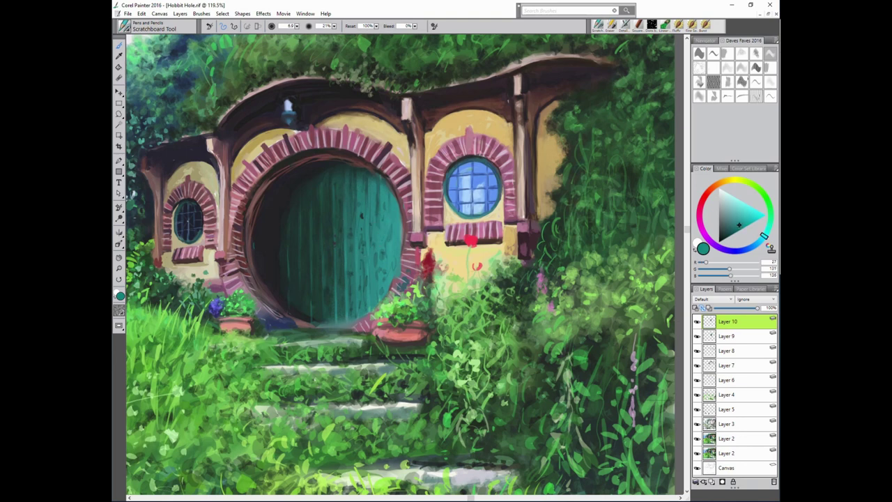
alt+click(341, 225)
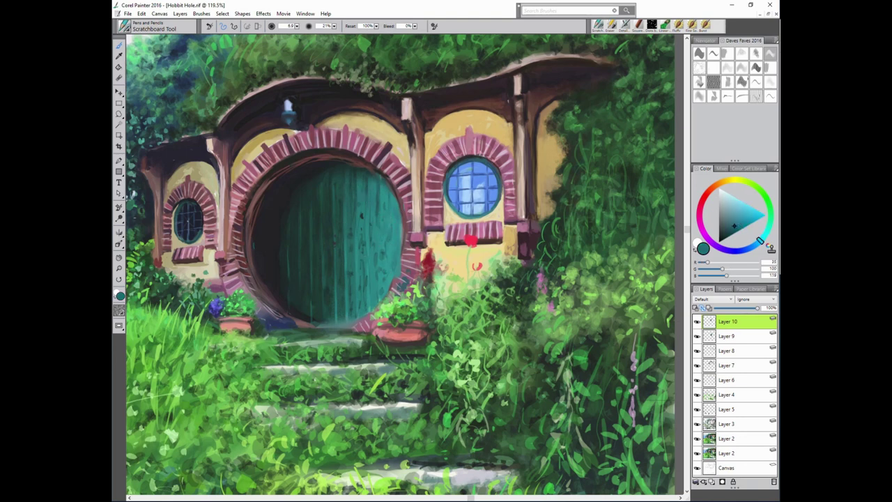
alt+click(333, 197)
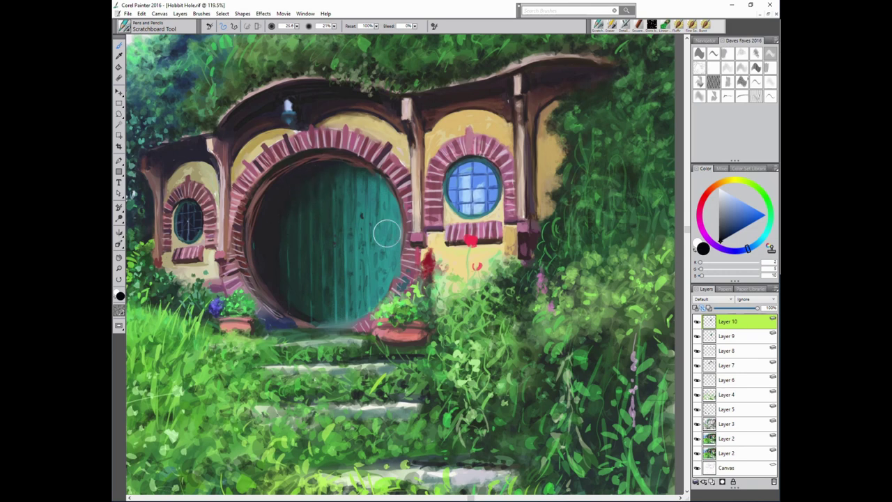
key(e)
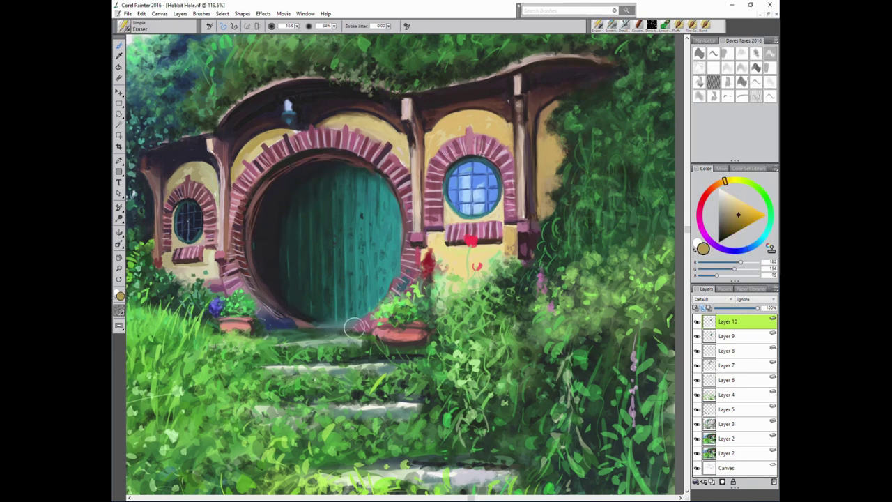
key(e)
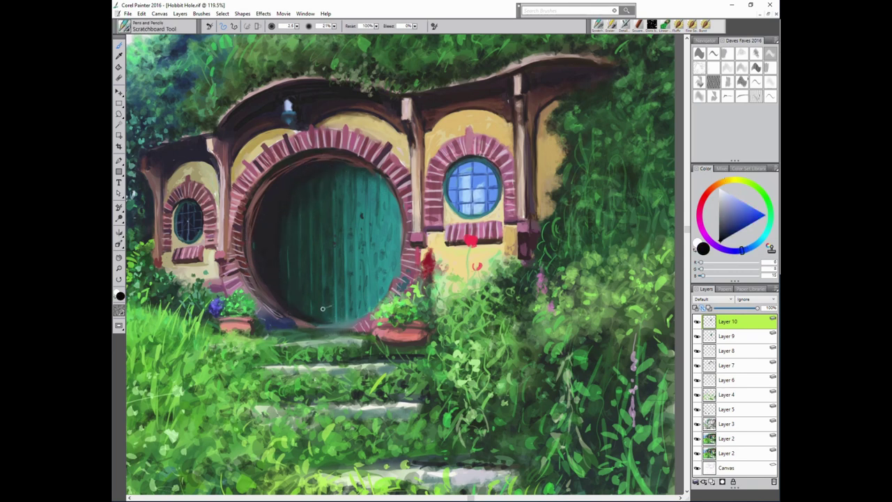
alt+click(323, 308)
alt+click(356, 319)
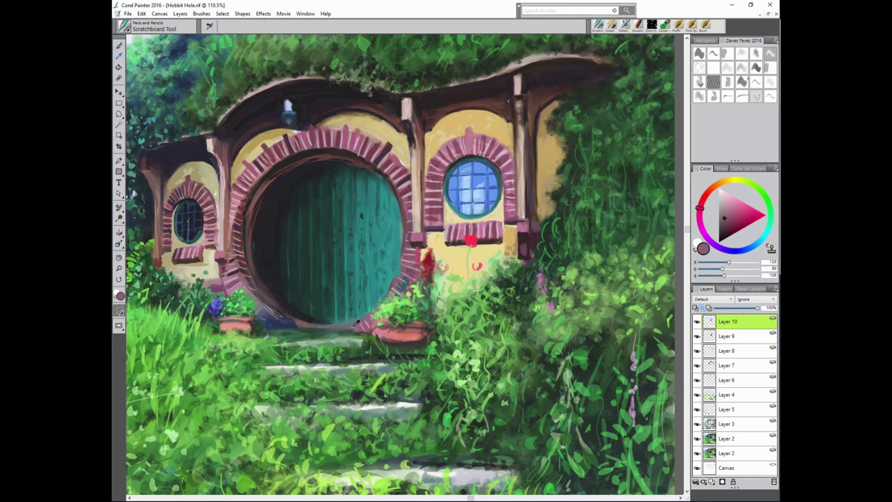
alt+click(308, 286)
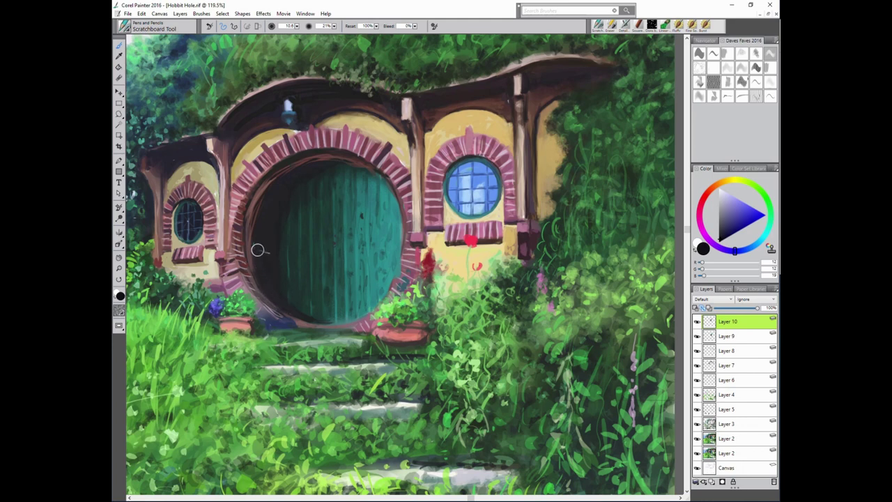
Darken the door's inner left edge, then sample painting colours and mix a red-brown.
drag(257, 268, 253, 227)
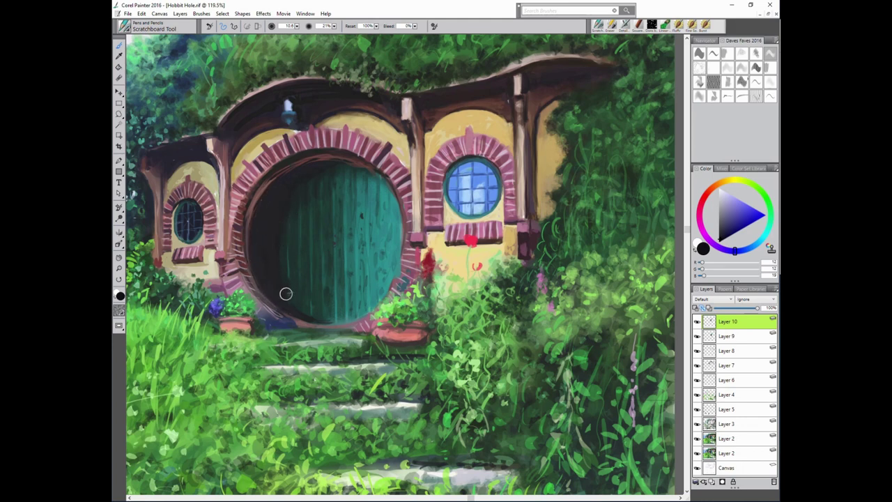
alt+click(317, 318)
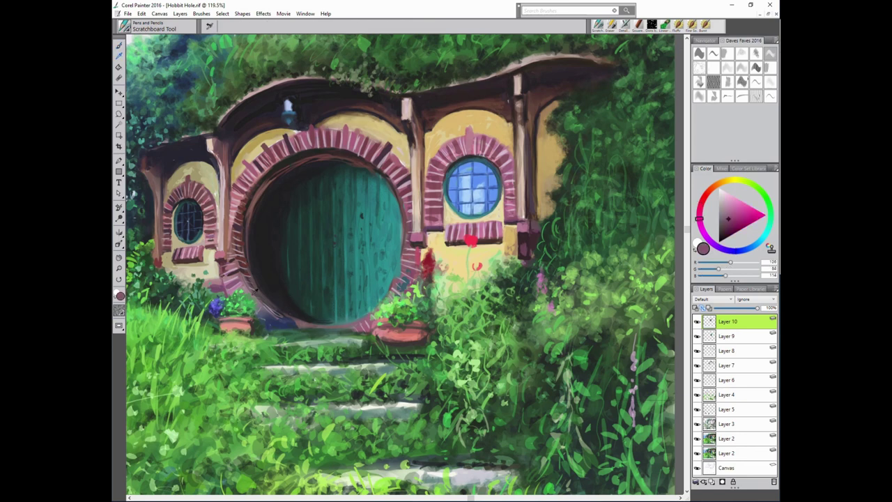
alt+click(299, 339)
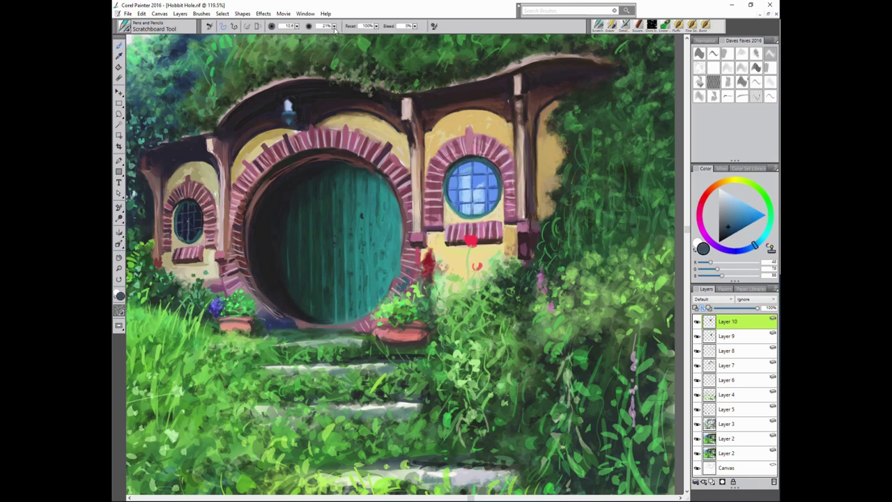
alt+click(286, 336)
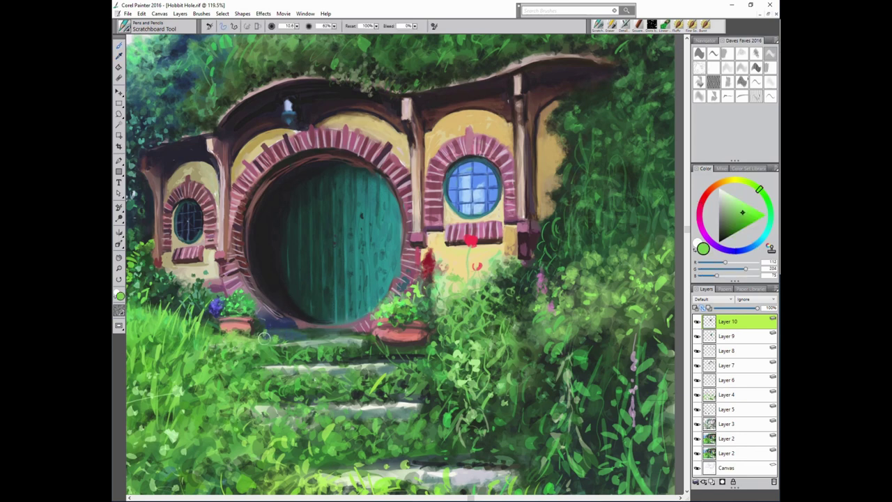
alt+click(242, 330)
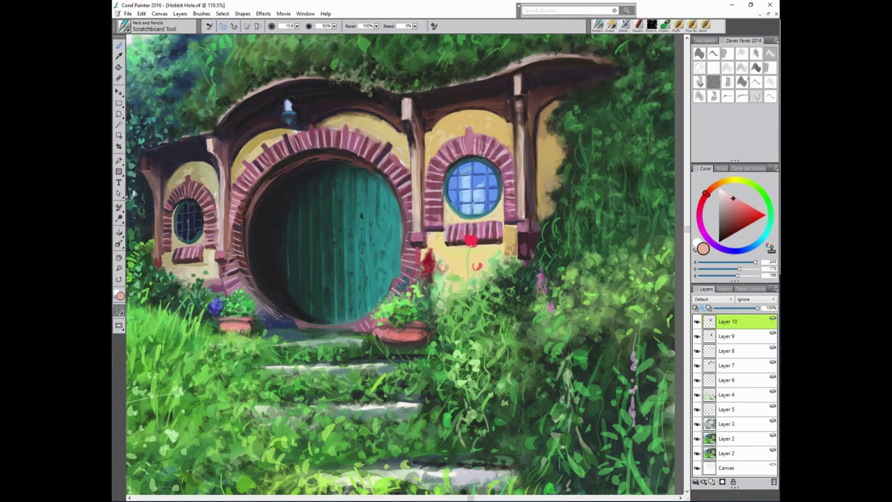
alt+click(382, 321)
click(729, 220)
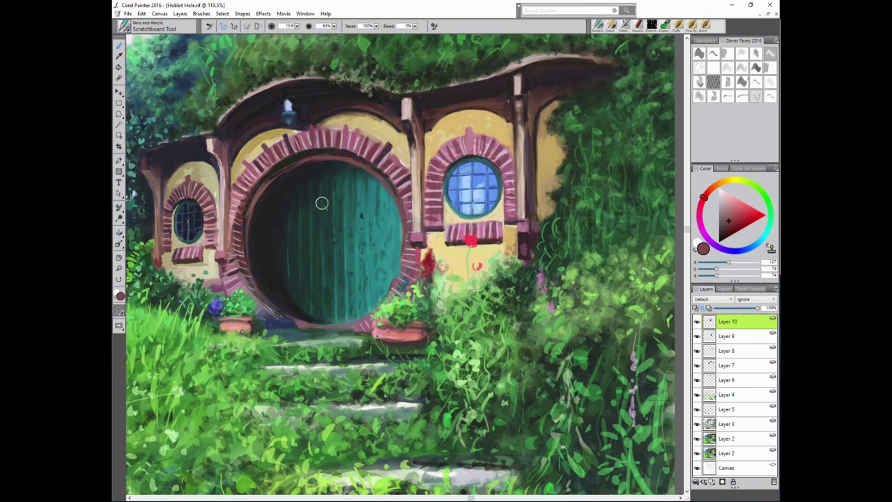
click(727, 225)
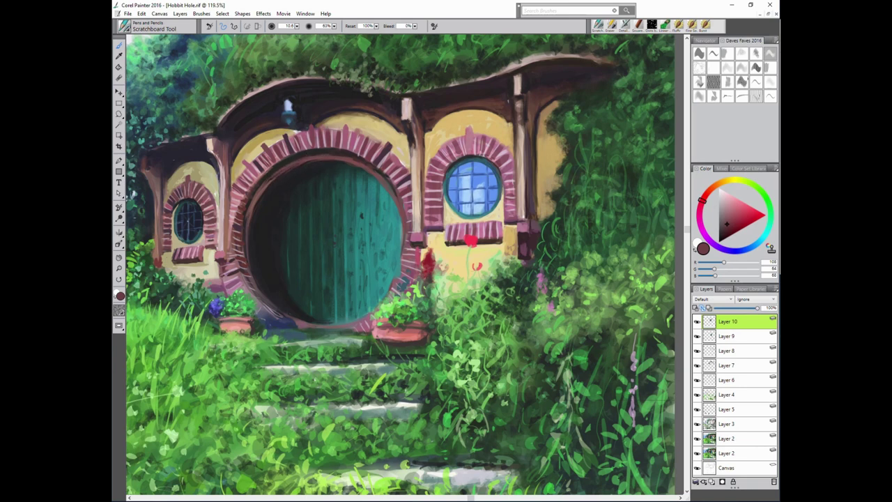
Mix a light pink and paint a thin highlight down the door's left rim.
alt+click(363, 178)
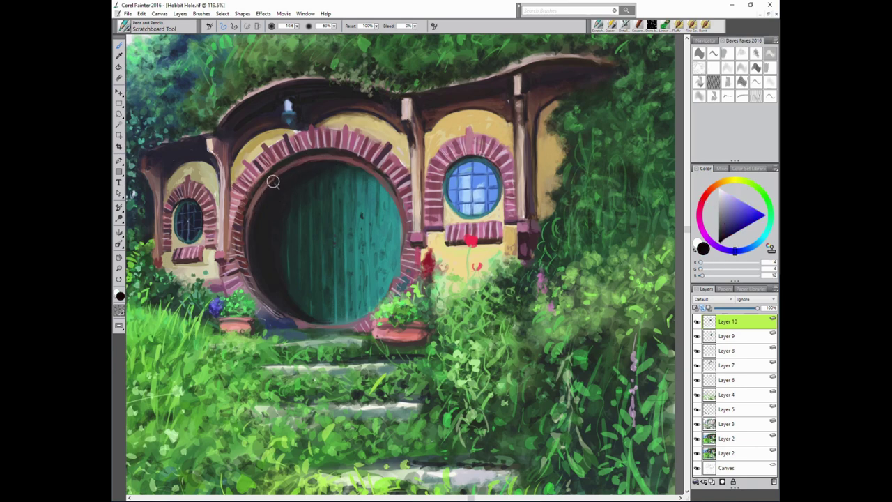
alt+click(269, 193)
alt+click(265, 195)
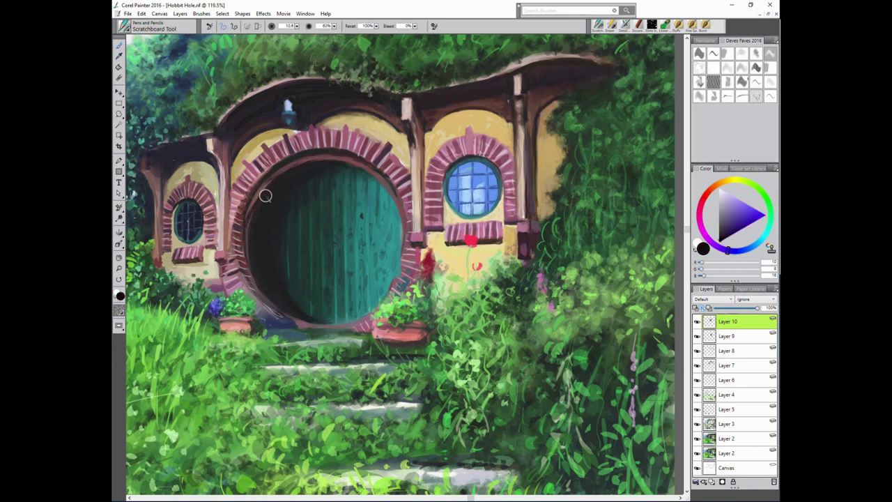
alt+click(244, 241)
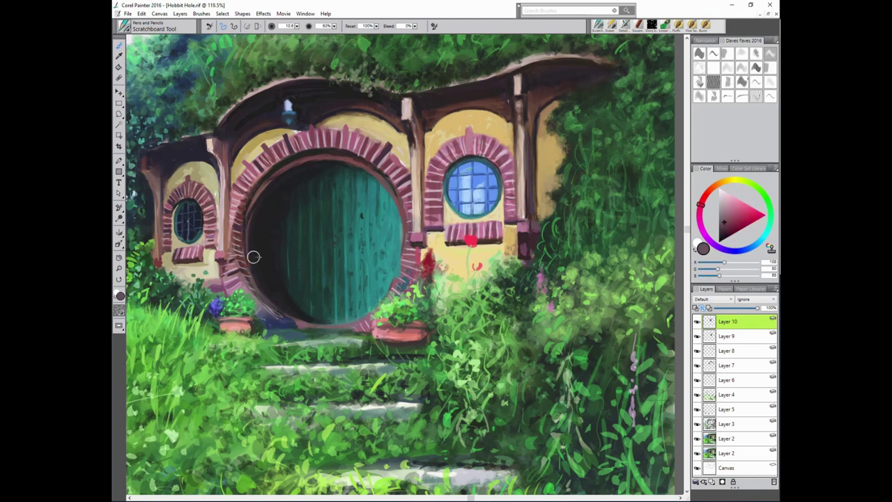
alt+click(246, 223)
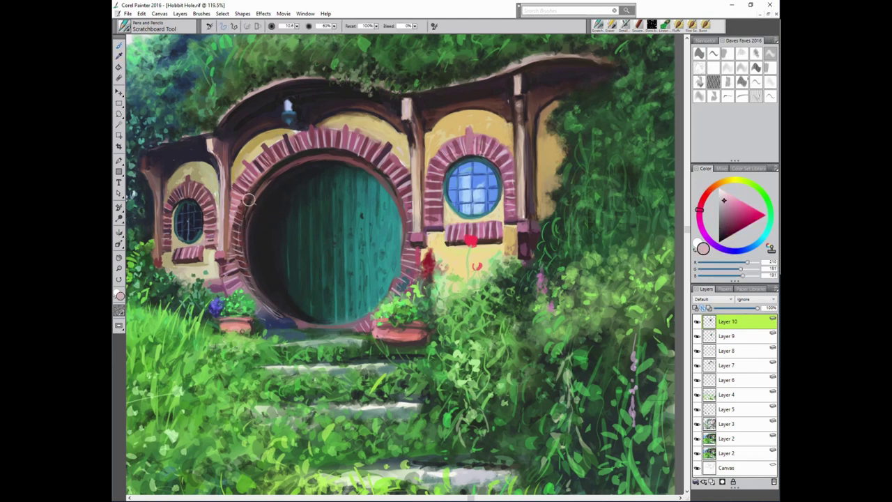
drag(249, 200, 259, 296)
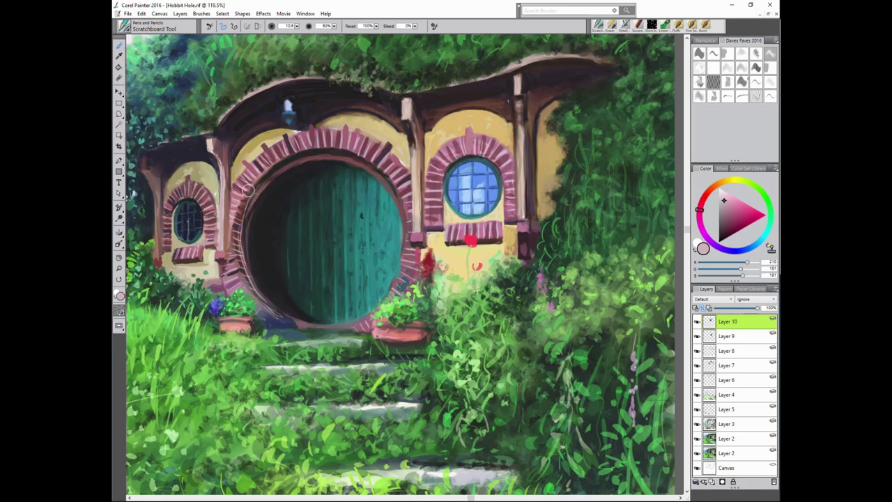
click(710, 39)
Add Layer 11 and set up a full-opacity dark blue for the doorknob.
scroll(655, 188, down, 5)
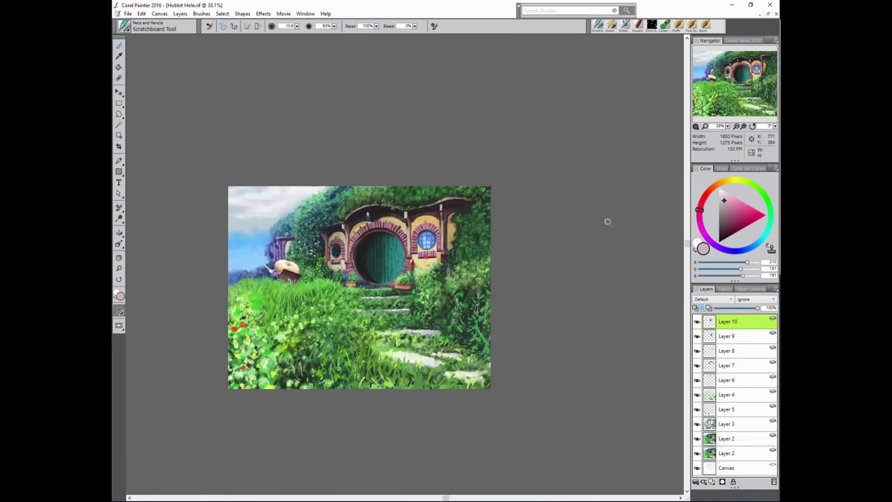
scroll(607, 222, up, 3)
alt+click(245, 219)
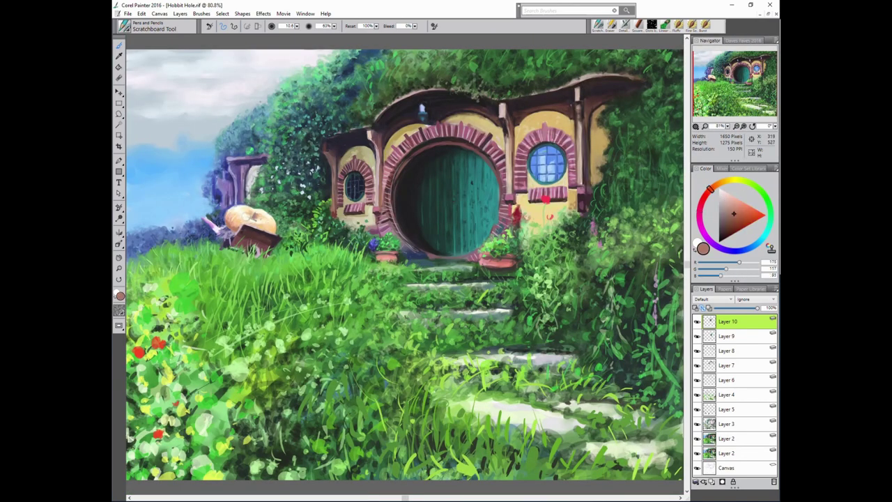
click(744, 208)
alt+click(444, 227)
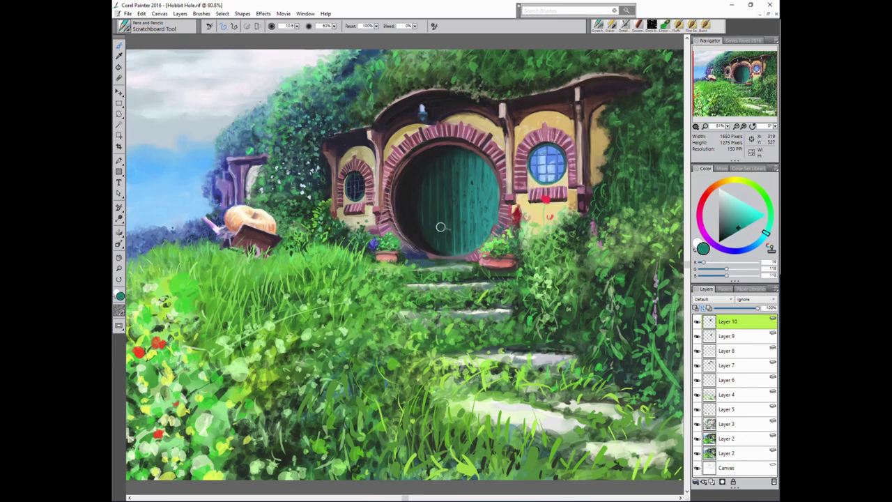
key(ctrl+shift+n)
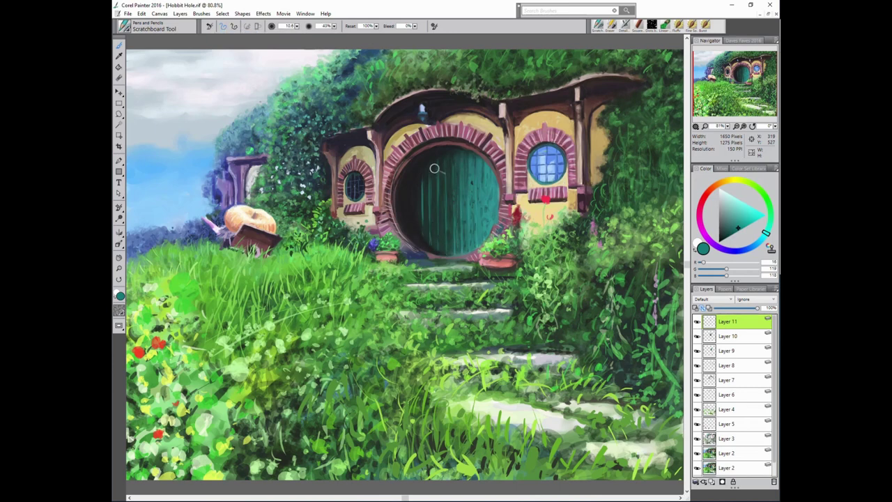
drag(334, 27, 336, 31)
alt+click(475, 222)
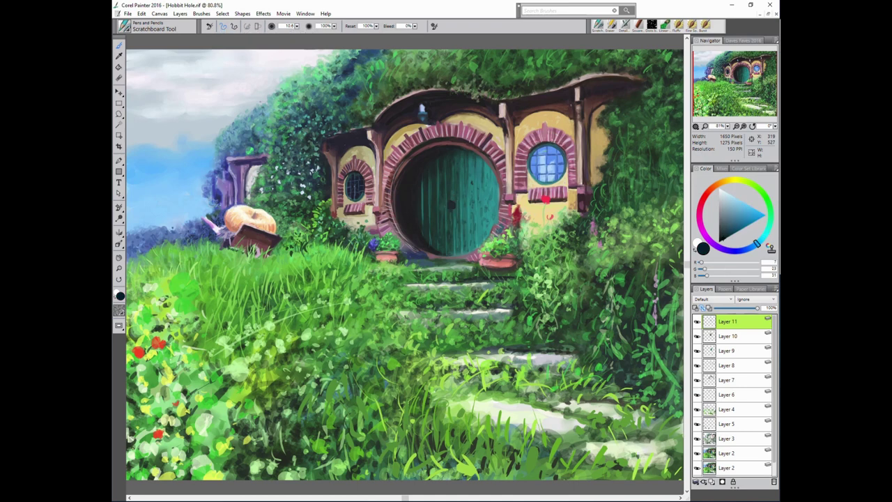
alt+click(453, 203)
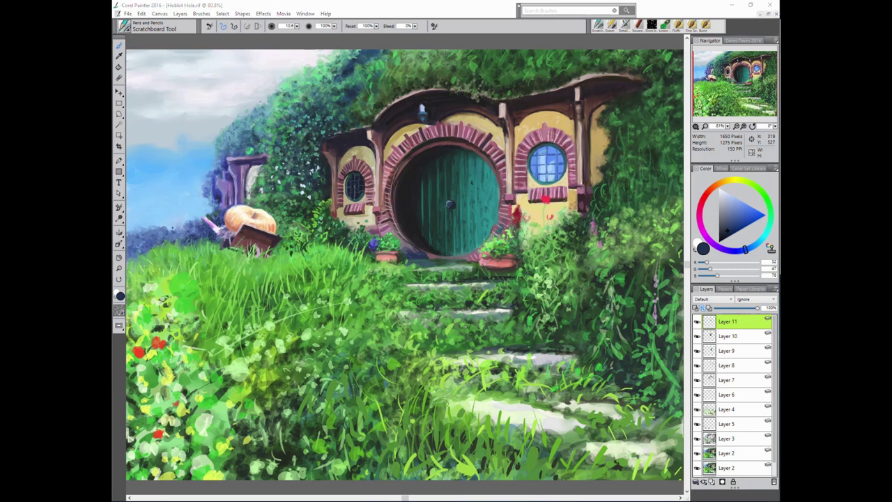
Zoom in on the door base and darken its bottom edge with sampled near-black.
scroll(456, 231, up, 3)
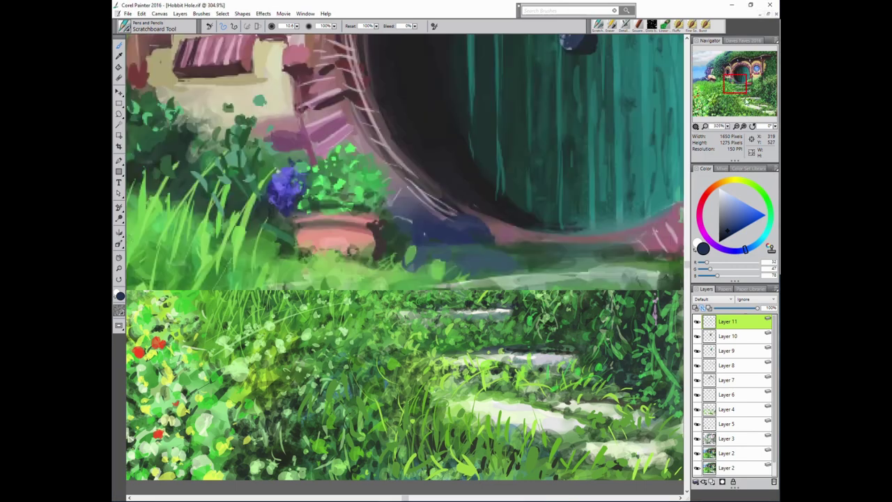
scroll(455, 231, up, 2)
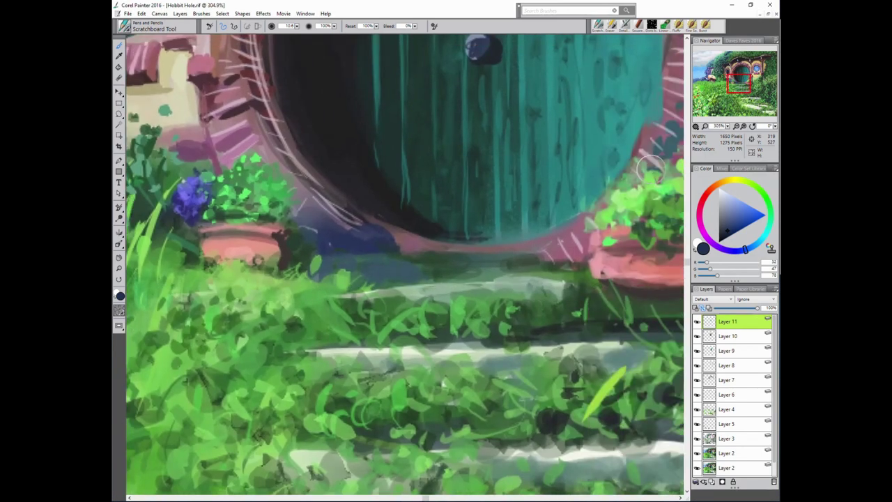
alt+click(509, 223)
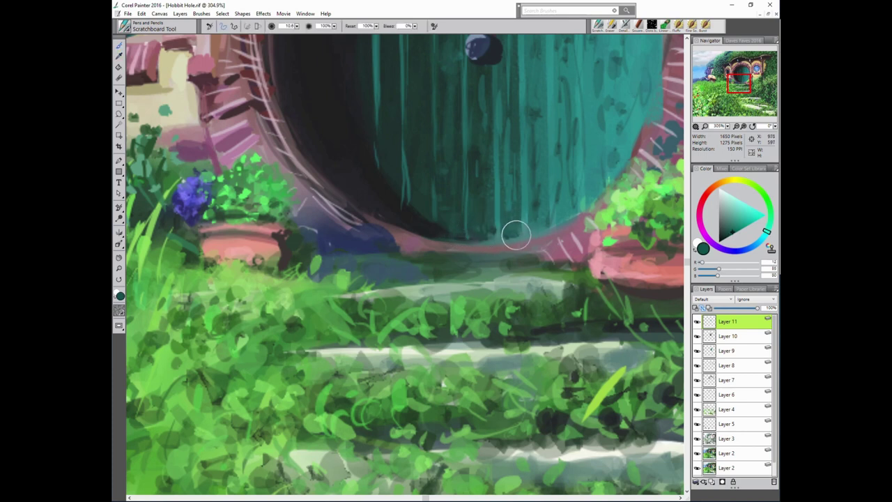
alt+click(481, 249)
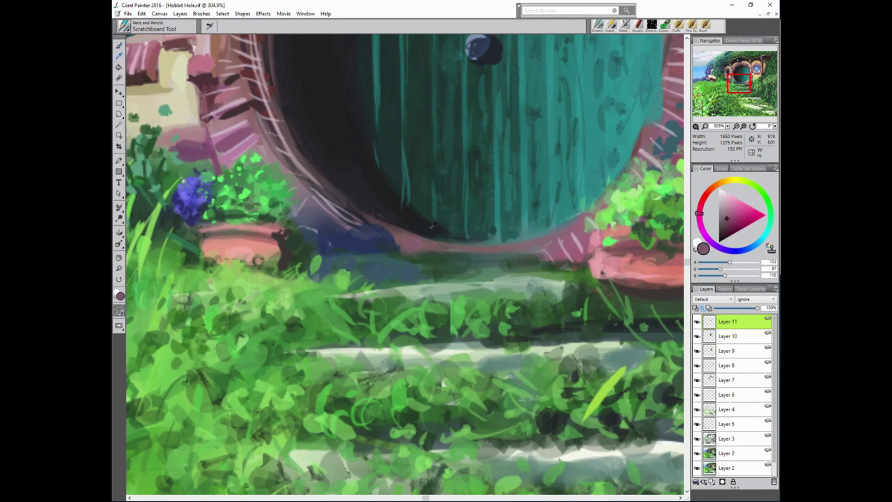
alt+click(429, 230)
drag(415, 228, 508, 246)
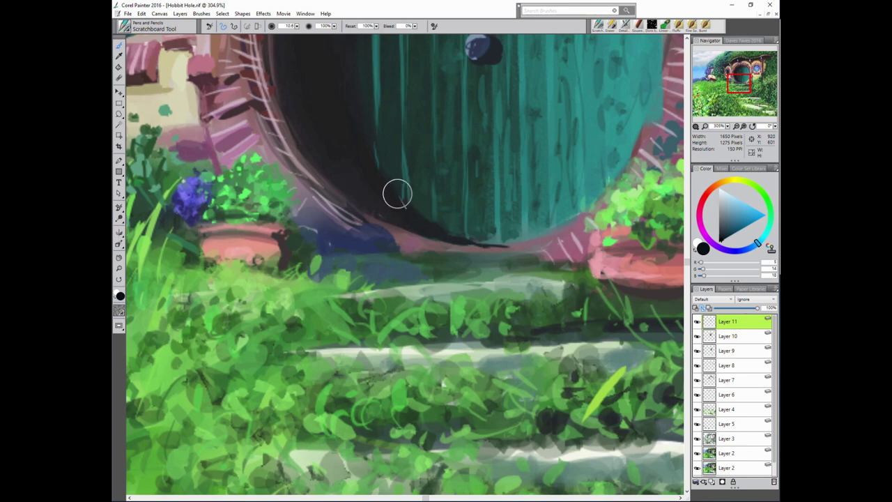
mouse_move(418, 230)
mouse_down()
mouse_move(444, 241)
mouse_move(520, 244)
mouse_move(472, 244)
mouse_move(514, 239)
mouse_up()
Paint dark green grass blades overlapping the door sill.
alt+click(412, 235)
alt+click(356, 204)
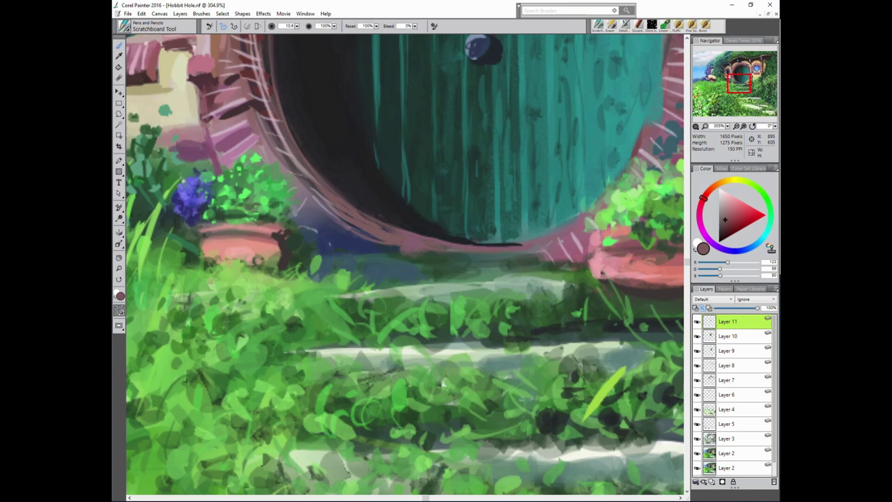
alt+click(327, 272)
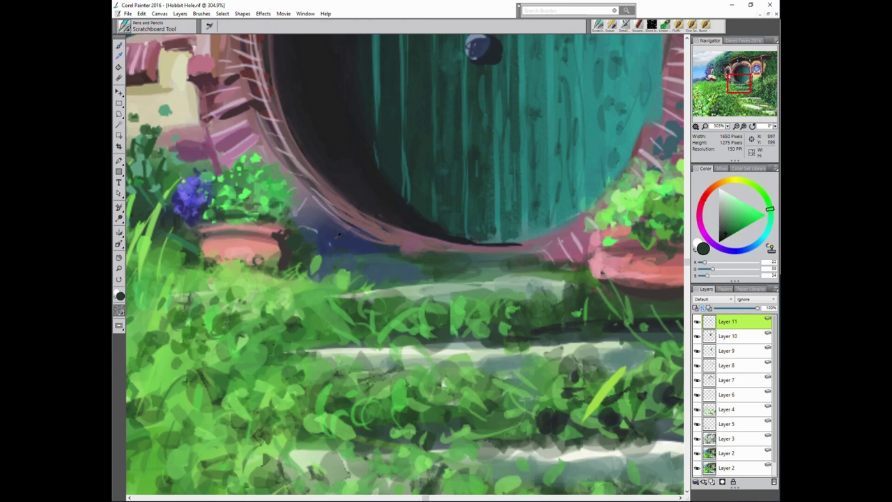
drag(355, 251, 352, 235)
drag(322, 264, 318, 247)
drag(363, 268, 422, 254)
Select Layers 11 down to 5 and merge them into the canvas.
key(ctrl+0)
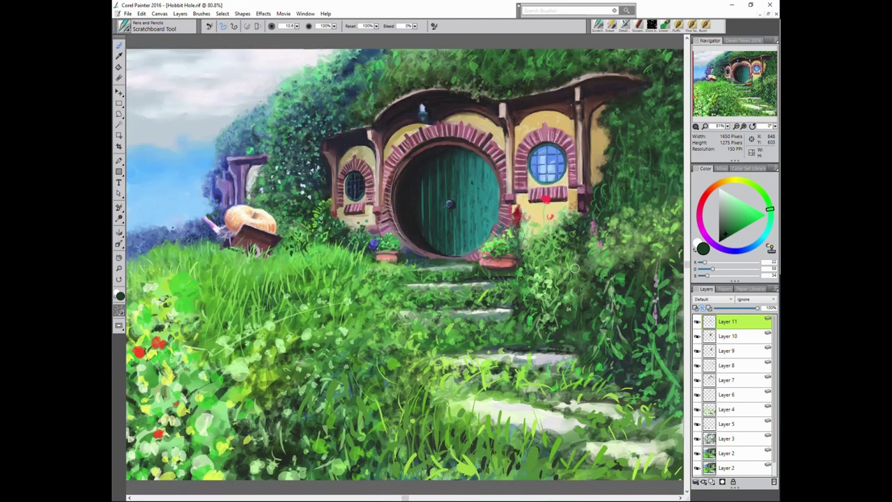
click(698, 454)
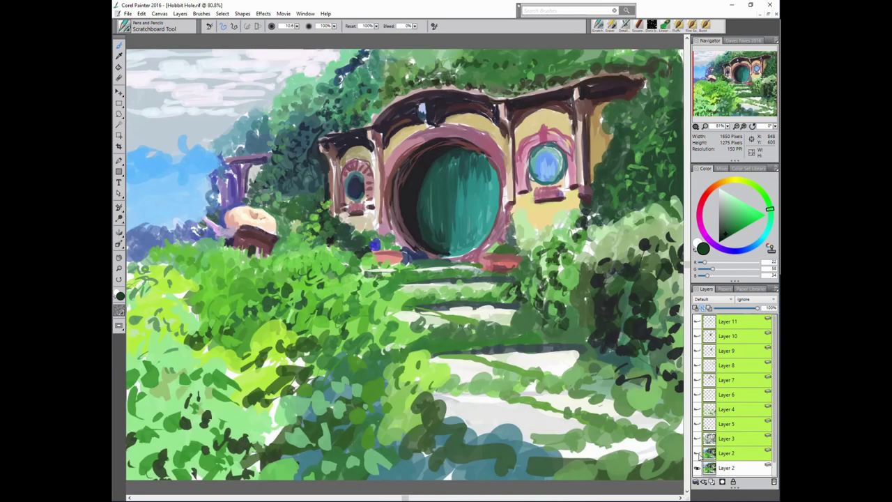
click(698, 454)
click(738, 322)
shift+click(733, 380)
click(698, 381)
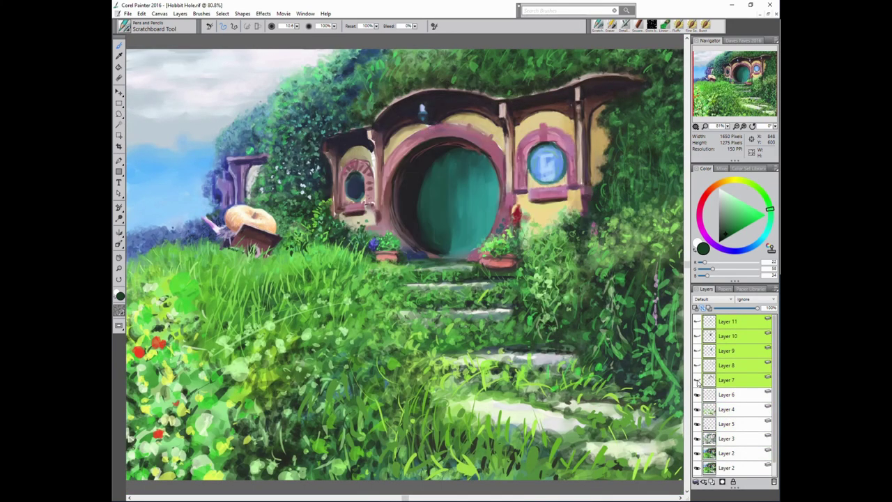
click(697, 380)
shift+click(733, 423)
click(697, 424)
click(698, 424)
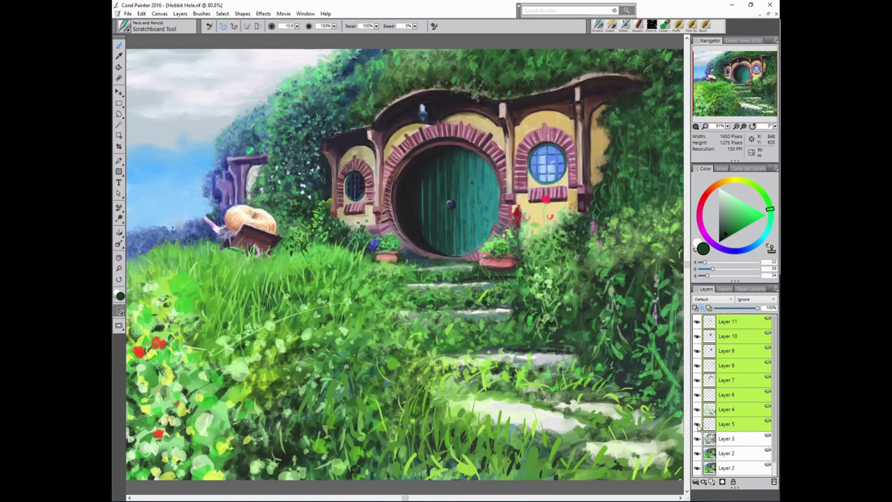
click(696, 482)
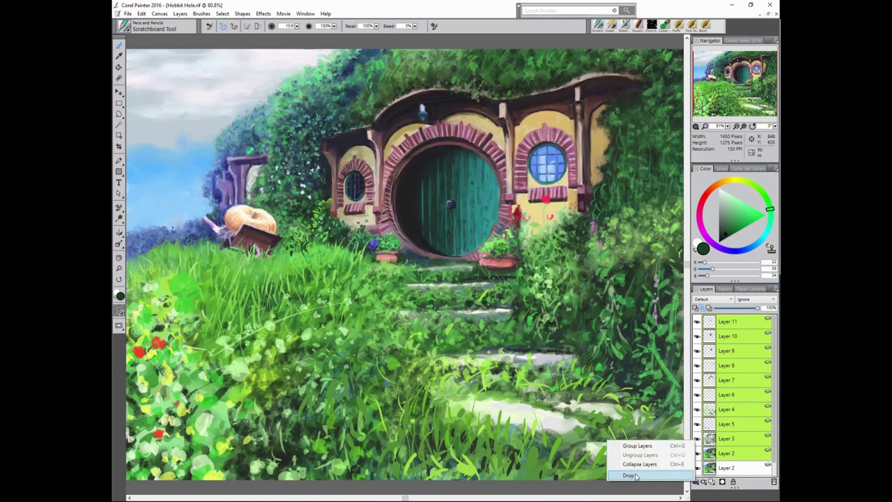
click(638, 477)
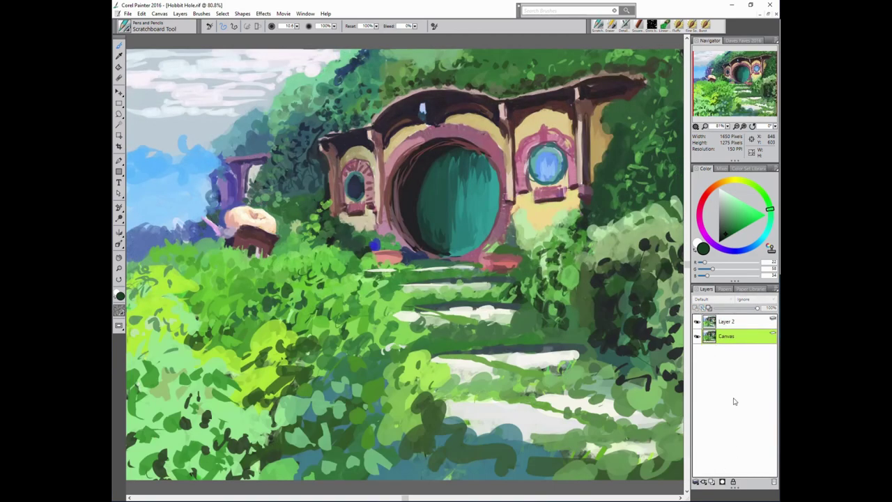
Delete Layer 2, leaving only the Canvas.
click(698, 322)
click(728, 334)
click(725, 322)
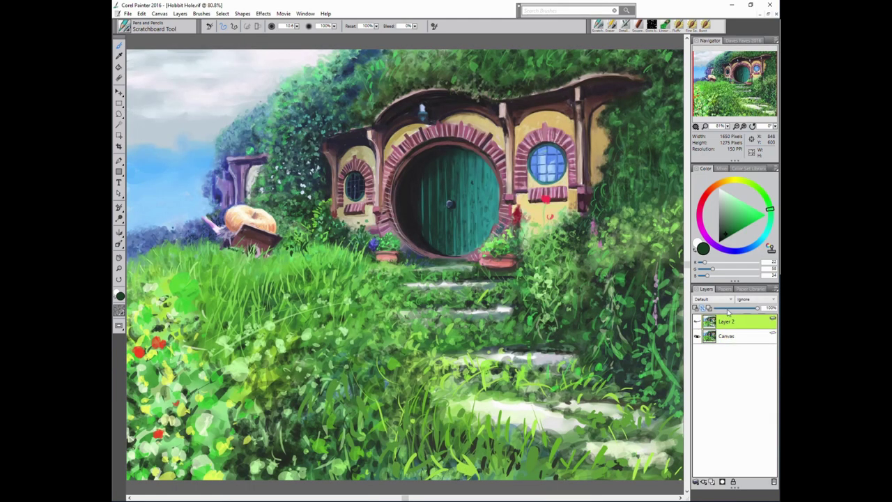
click(729, 336)
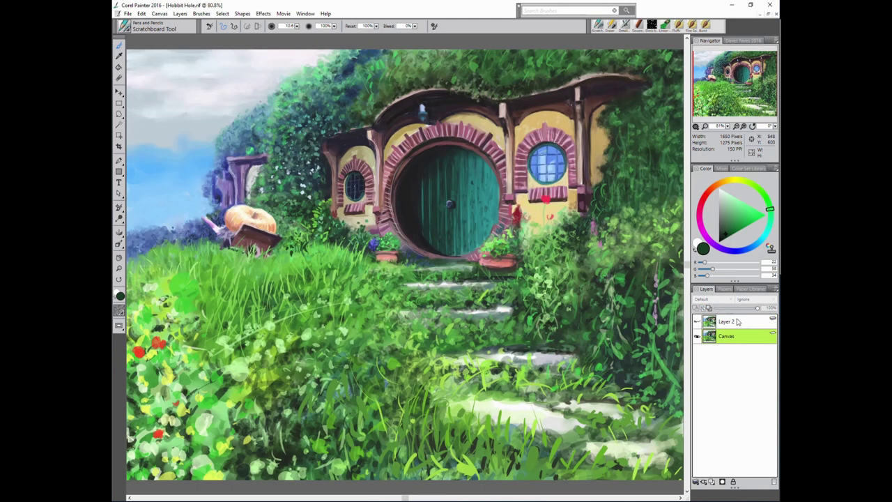
right_click(738, 321)
click(725, 344)
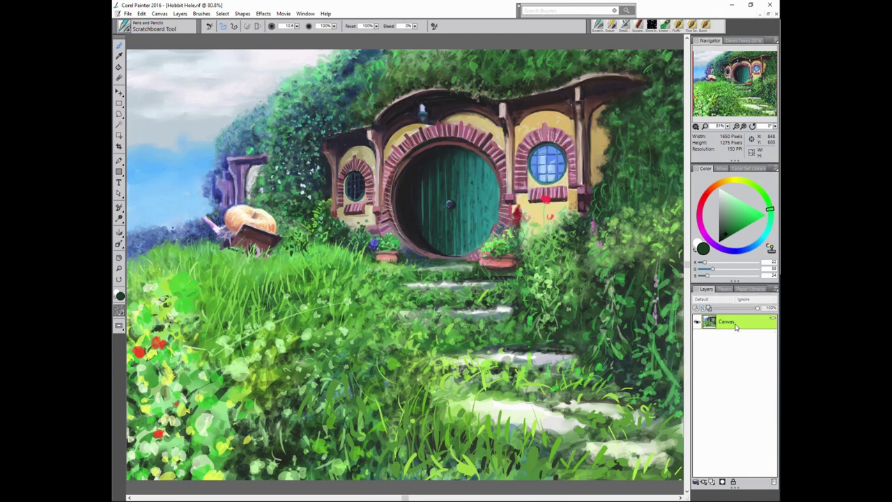
Copy and paste the whole painting onto a new Layer 2, showing the favourite brushes.
click(704, 480)
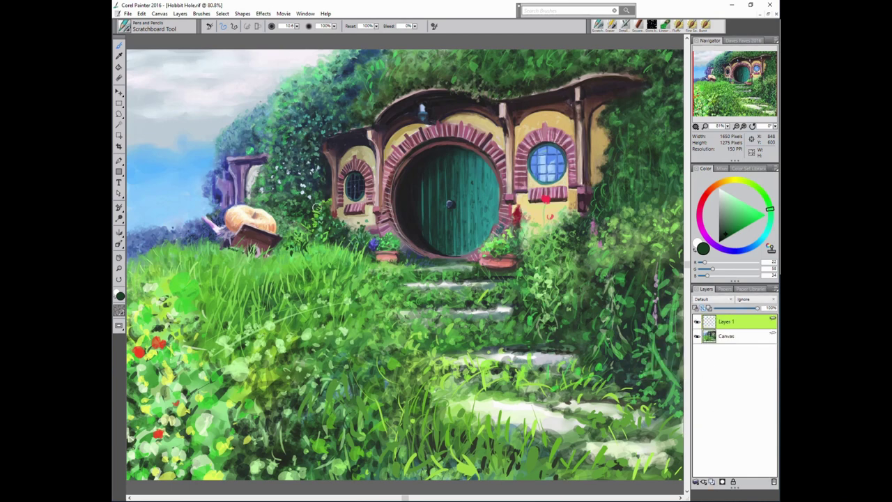
click(731, 337)
click(141, 13)
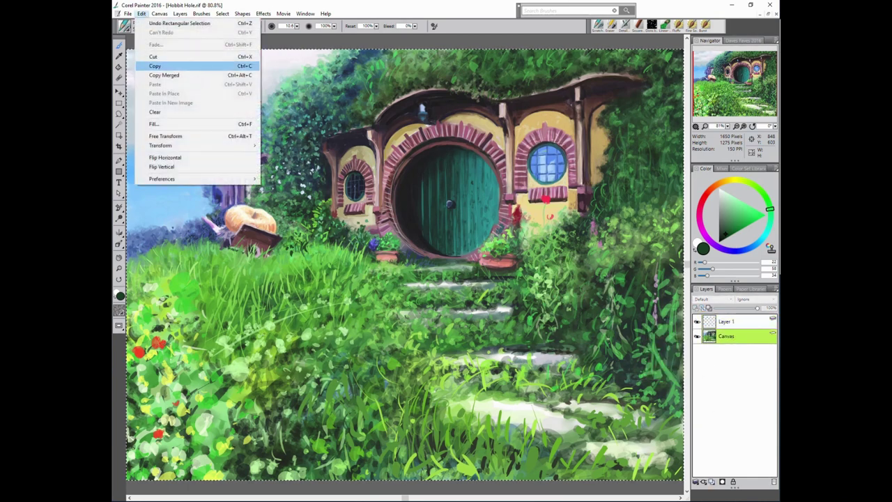
click(160, 83)
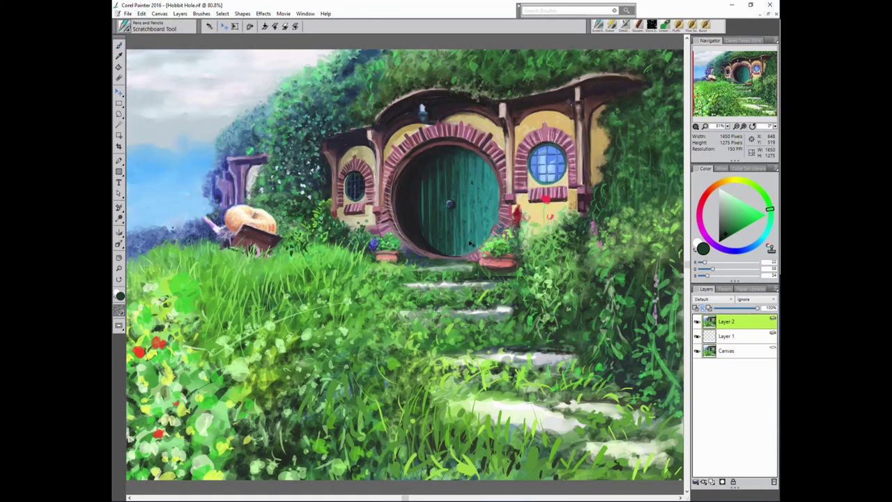
click(749, 42)
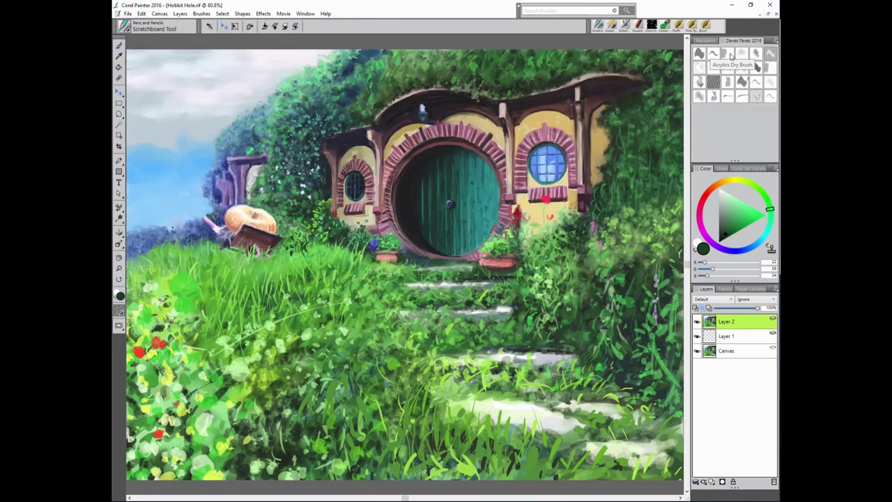
Move Layer 1 above Layer 2 and set the scratchboard pen to brown at 40% opacity.
click(767, 70)
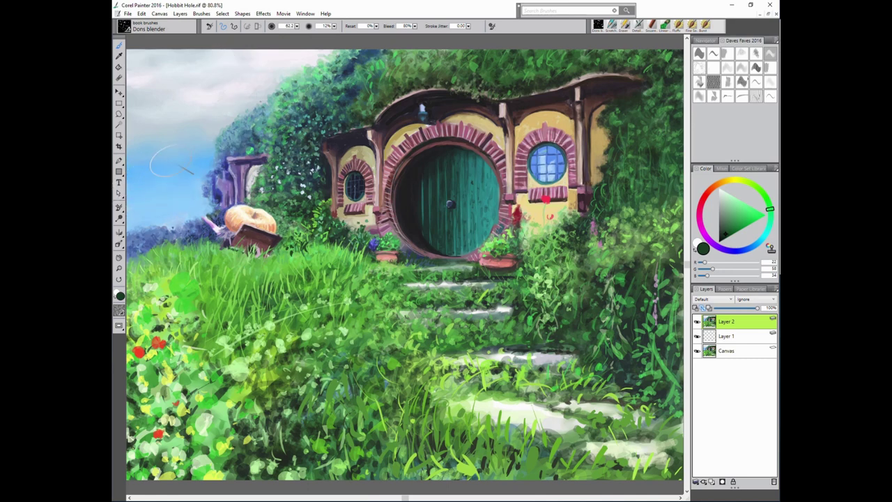
click(737, 337)
drag(737, 325, 700, 323)
click(713, 54)
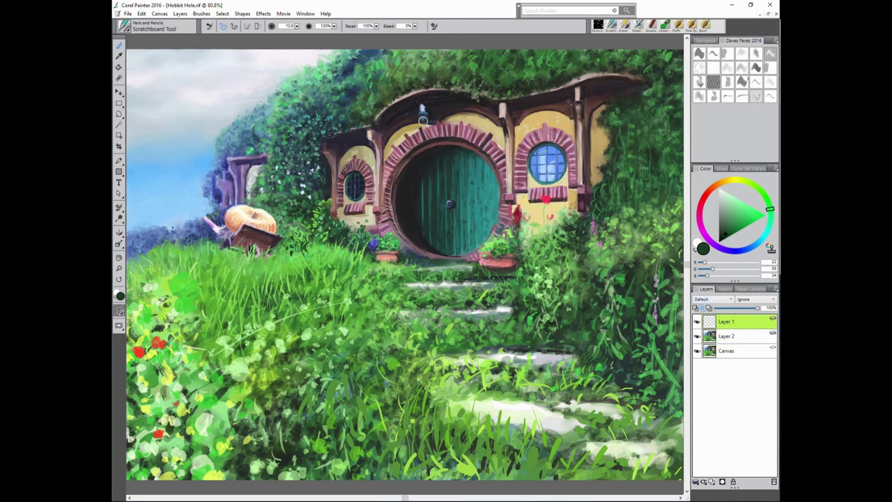
mouse_move(712, 197)
mouse_down()
mouse_move(720, 183)
mouse_move(730, 231)
mouse_up()
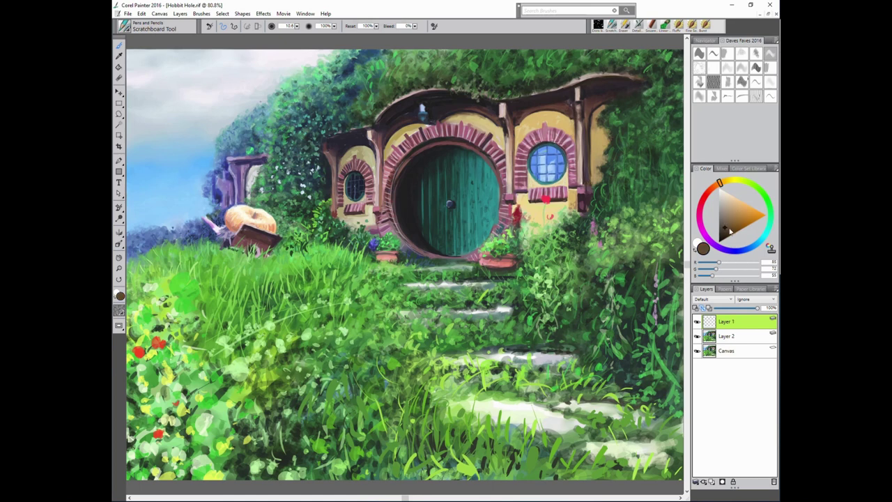
key(4)
Repaint the small sky bird's raised wing, pick a dark blue-violet, and bring up bird references.
mouse_move(182, 100)
mouse_down()
mouse_move(186, 89)
mouse_move(185, 112)
mouse_up()
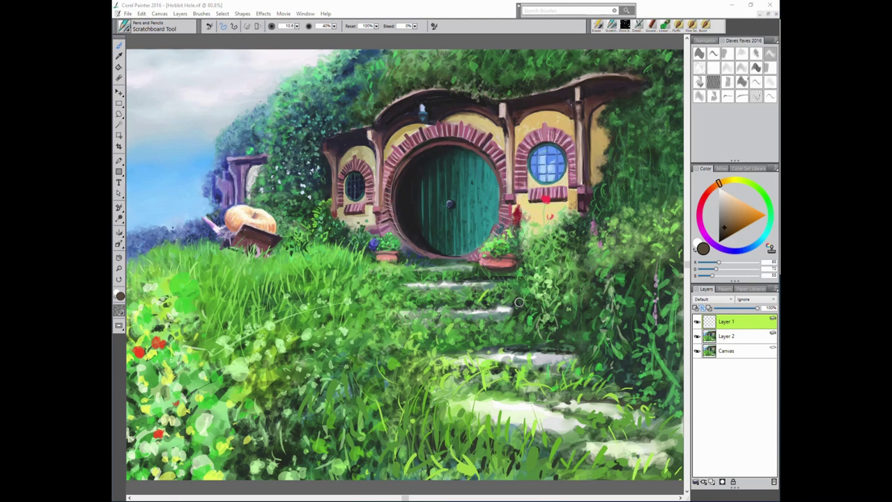
alt+click(488, 199)
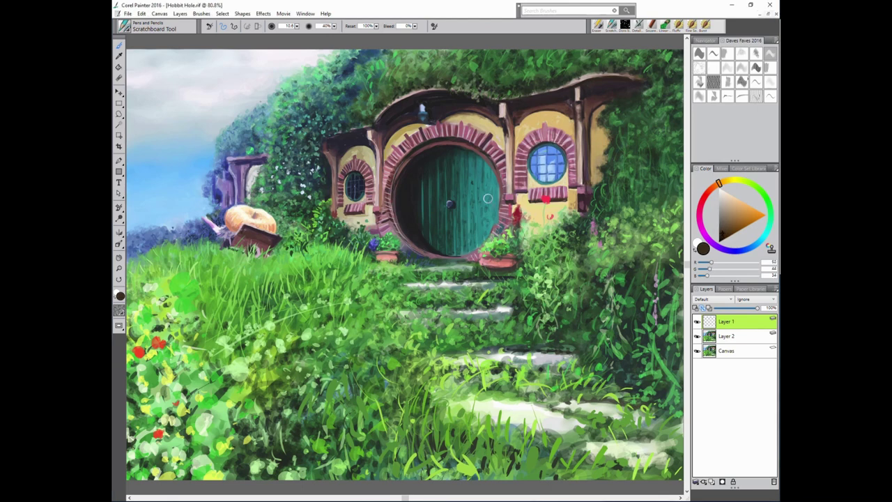
click(733, 251)
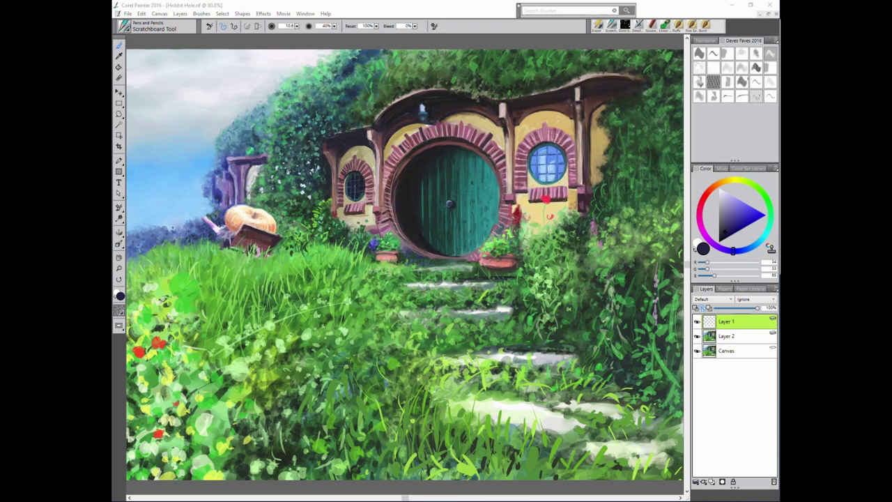
key(alt+Tab)
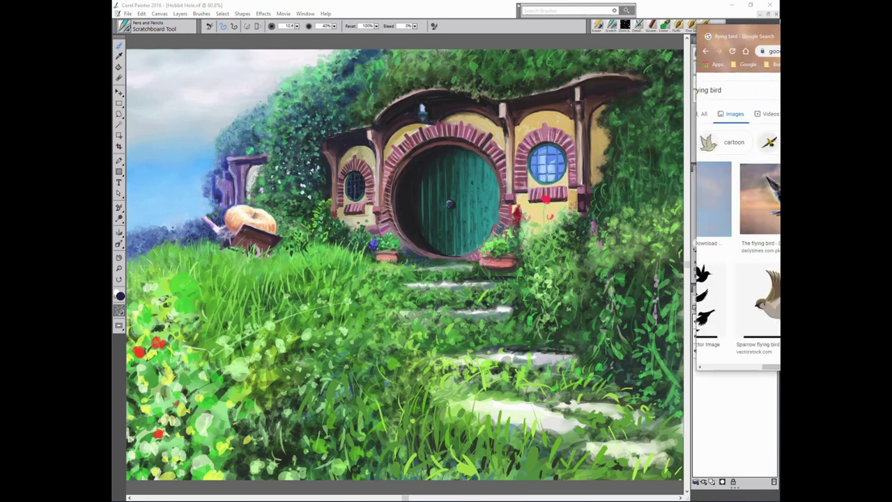
Move the Chrome bird-reference window off Painter's panels and bring it back into view.
key(alt+Tab)
key(alt+Tab)
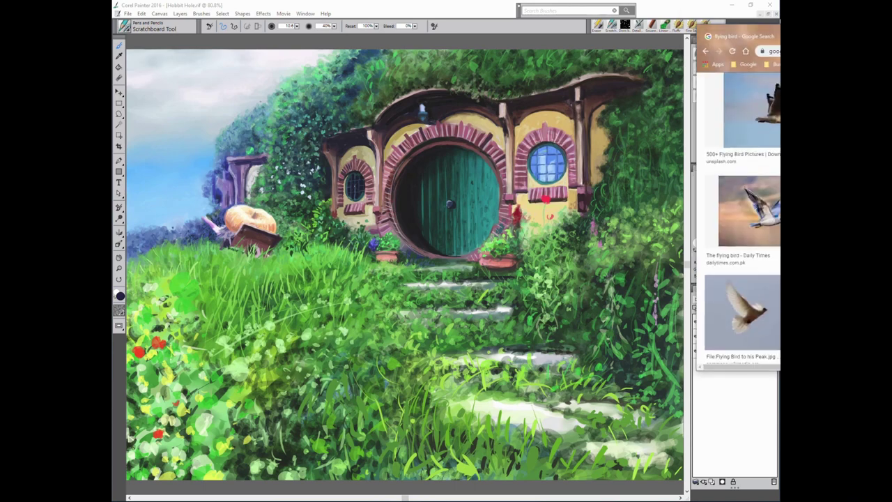
mouse_move(739, 36)
mouse_down()
mouse_move(637, 174)
mouse_move(677, 318)
mouse_move(644, 230)
mouse_move(627, 213)
mouse_up()
key(alt+Tab)
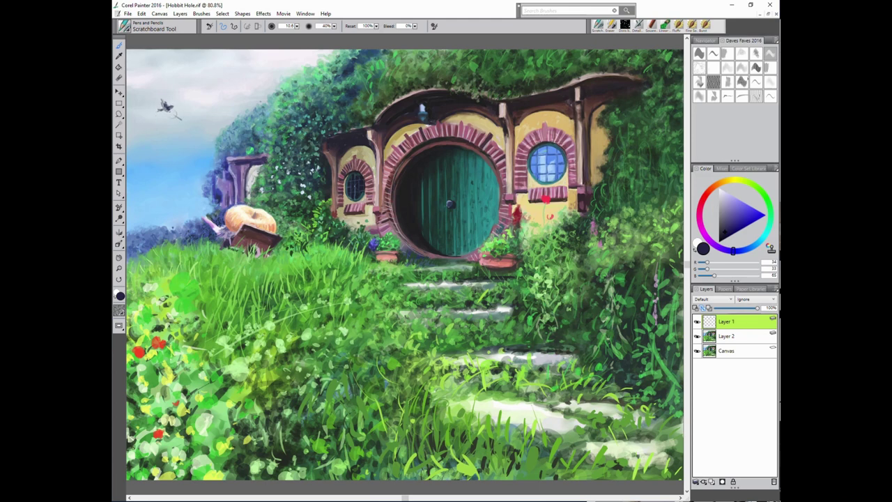
Zoom in on the sky, paint dark feathers on the upper bird, and shrink the eraser.
drag(170, 110, 180, 118)
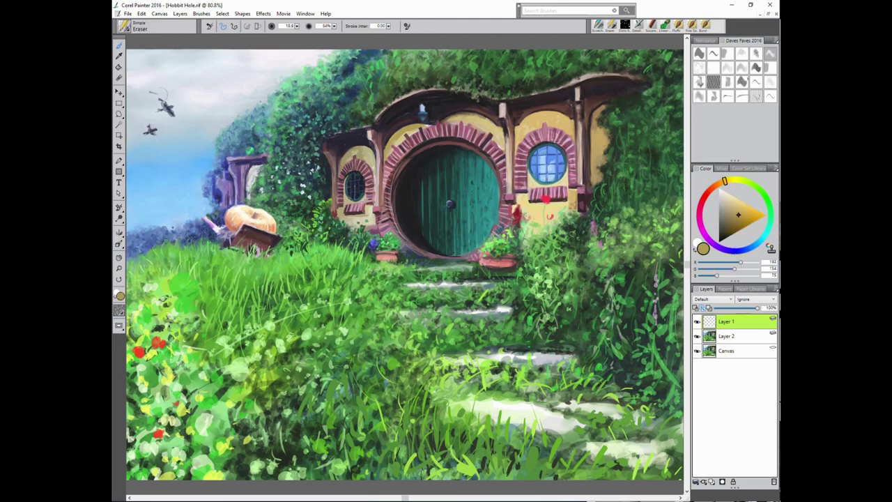
click(718, 41)
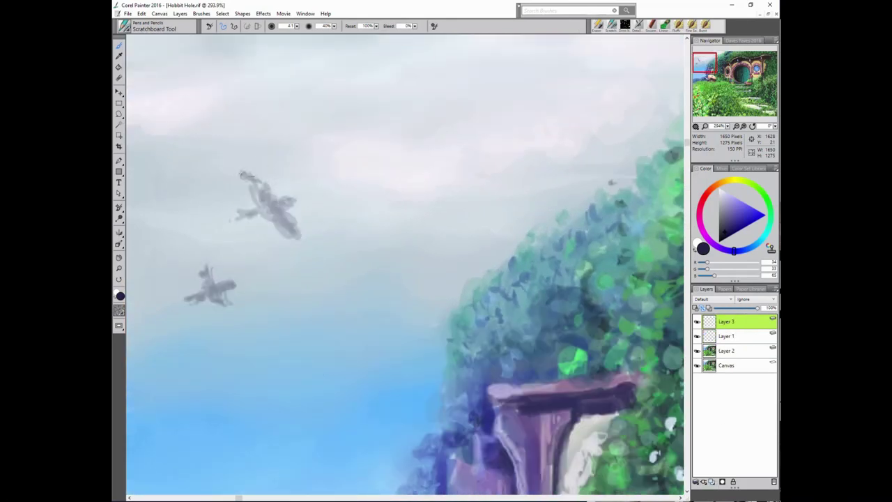
mouse_move(239, 173)
mouse_down()
mouse_move(280, 202)
mouse_move(277, 223)
mouse_move(278, 210)
mouse_move(288, 233)
mouse_move(258, 192)
mouse_move(268, 199)
mouse_up()
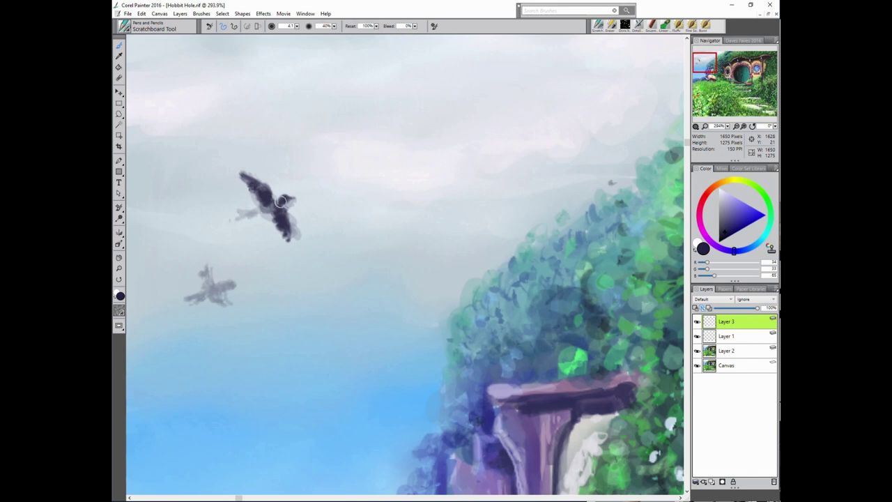
key(e)
key(bracketleft)
key(bracketleft)
key(bracketleft)
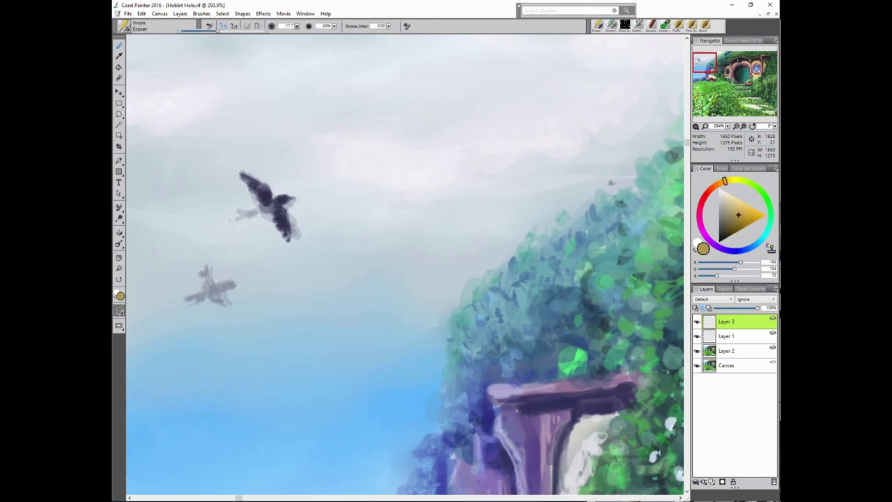
key(bracketleft)
key(bracketleft)
key(bracketleft)
key(e)
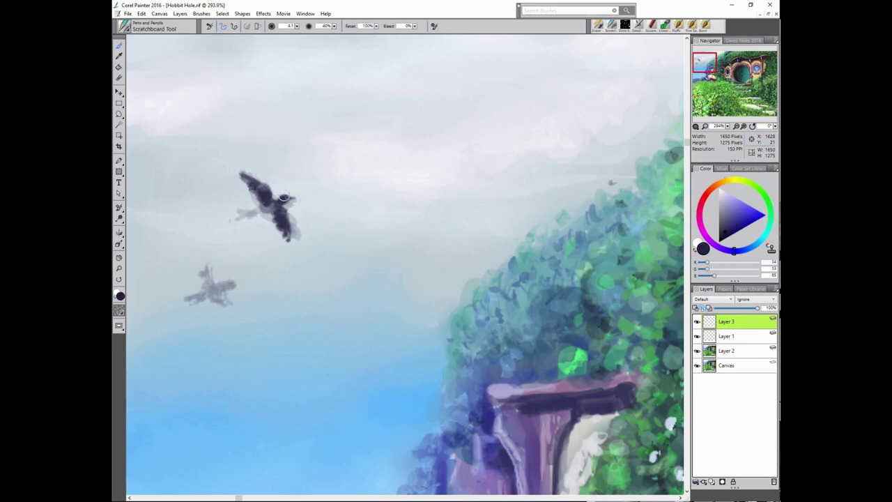
Darken the upper bird, repaint the lower bird's wings in navy, and erase a wing edge.
mouse_move(281, 200)
mouse_down()
mouse_move(241, 218)
mouse_move(278, 214)
mouse_up()
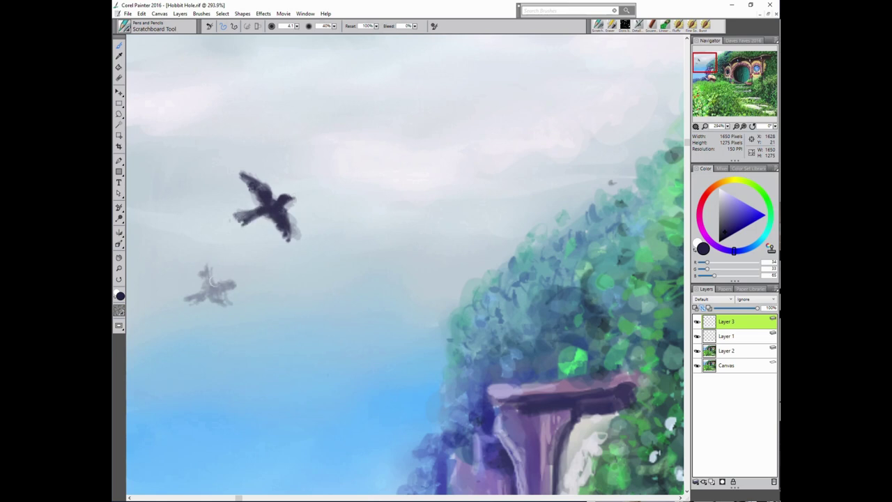
mouse_move(206, 273)
mouse_down()
mouse_move(209, 287)
mouse_move(227, 281)
mouse_move(216, 296)
mouse_move(224, 298)
mouse_move(208, 279)
mouse_move(197, 300)
mouse_move(188, 298)
mouse_move(204, 295)
mouse_up()
key(e)
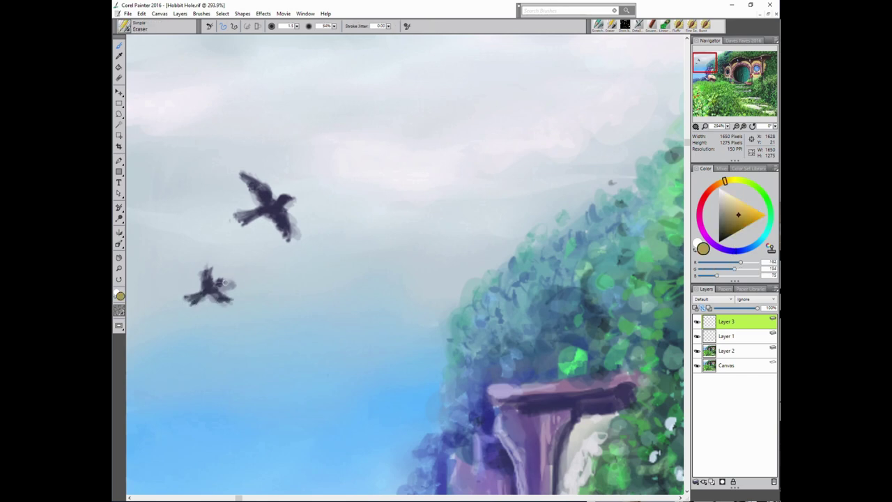
key(e)
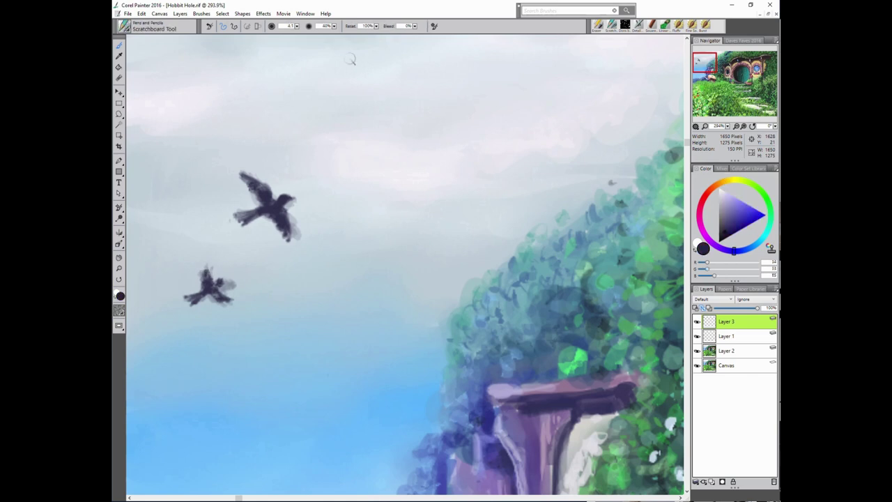
mouse_move(207, 277)
mouse_down()
mouse_move(225, 300)
mouse_move(224, 284)
mouse_up()
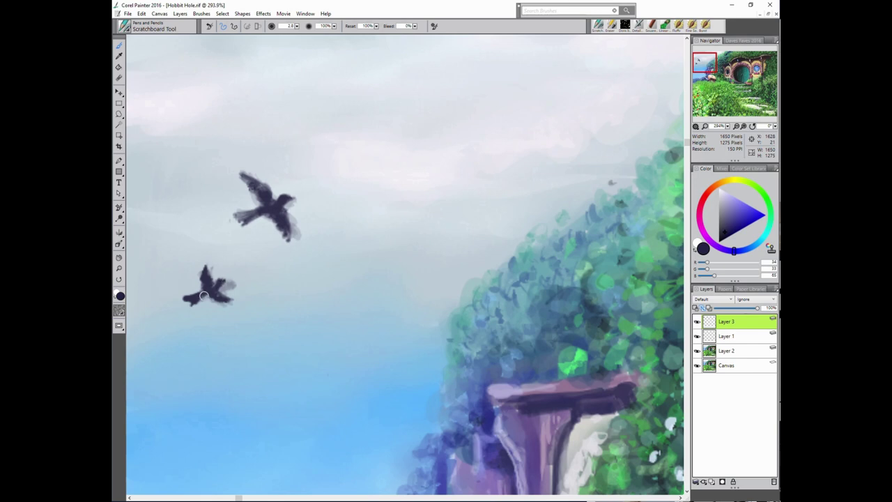
key(e)
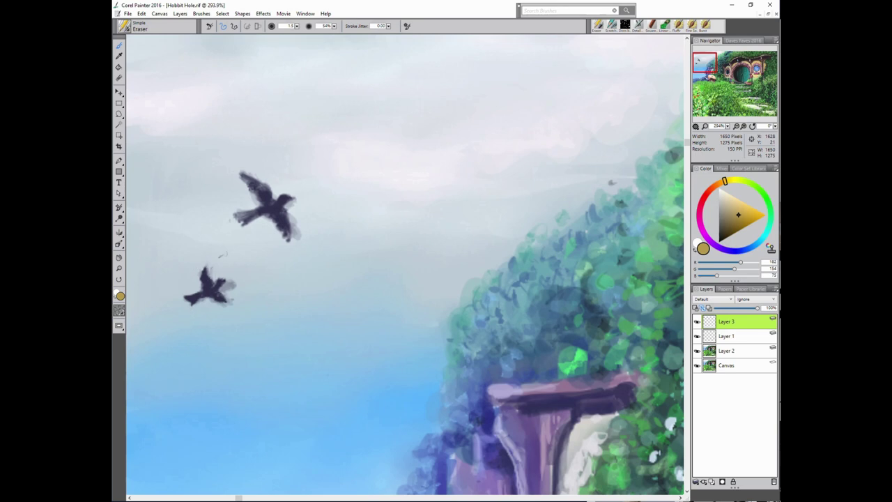
drag(256, 218, 250, 221)
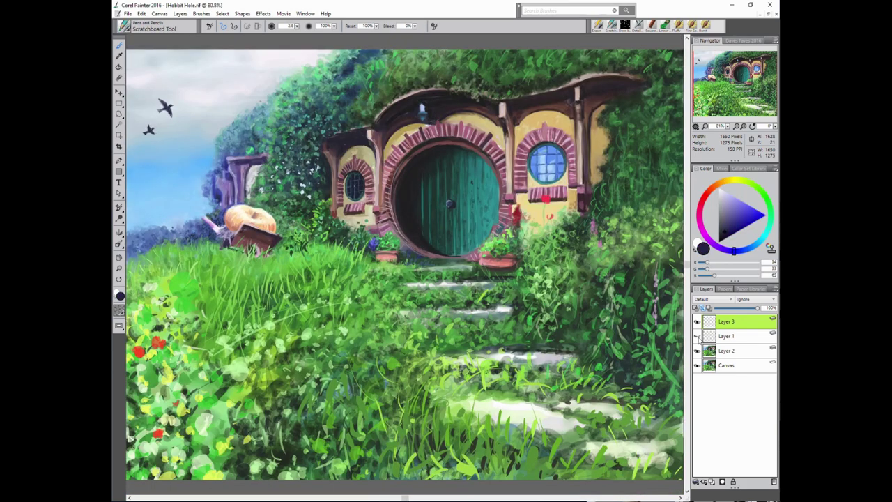
Delete Layer 1 and zoom into the lower-left grass.
click(728, 338)
key(Delete)
click(732, 323)
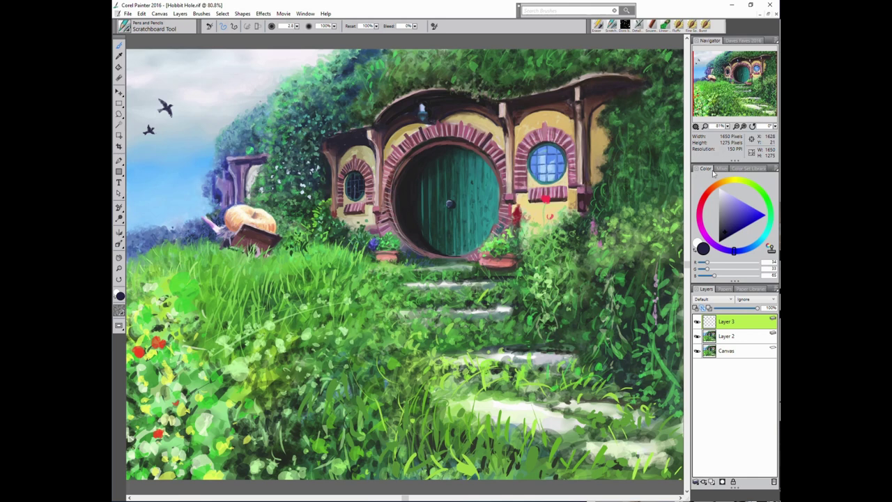
shift+click(729, 336)
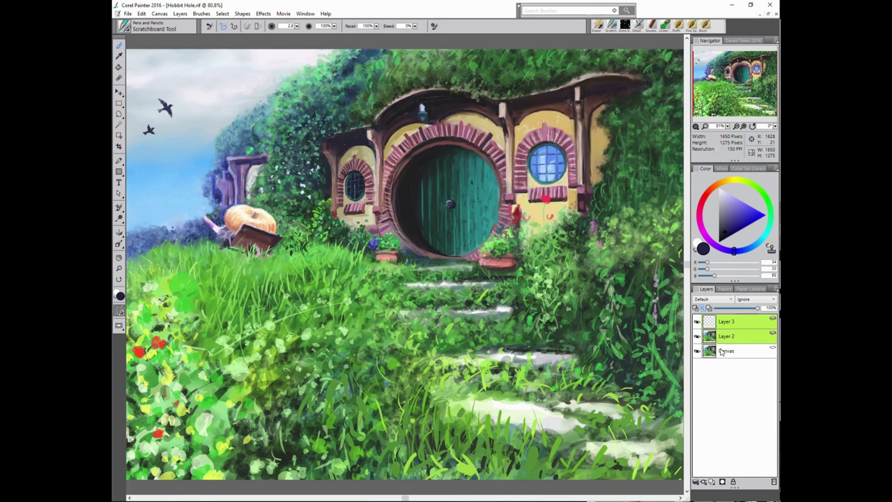
ctrl+click(728, 336)
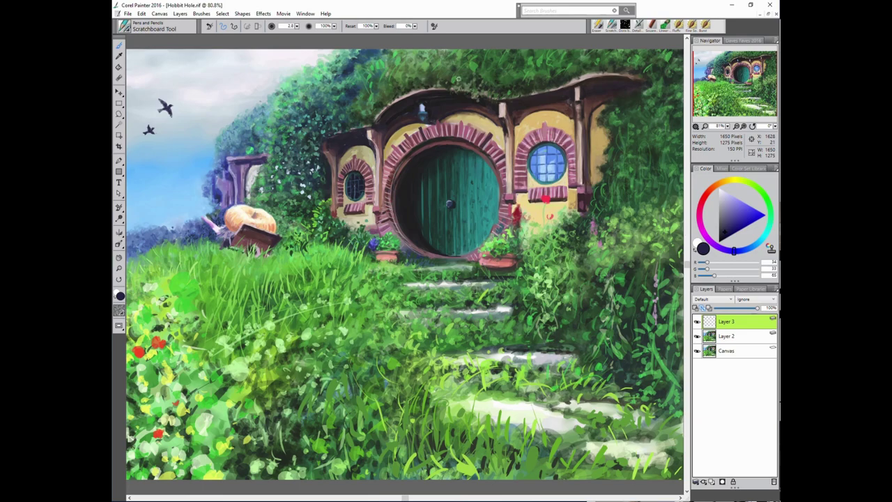
scroll(209, 377, up, 5)
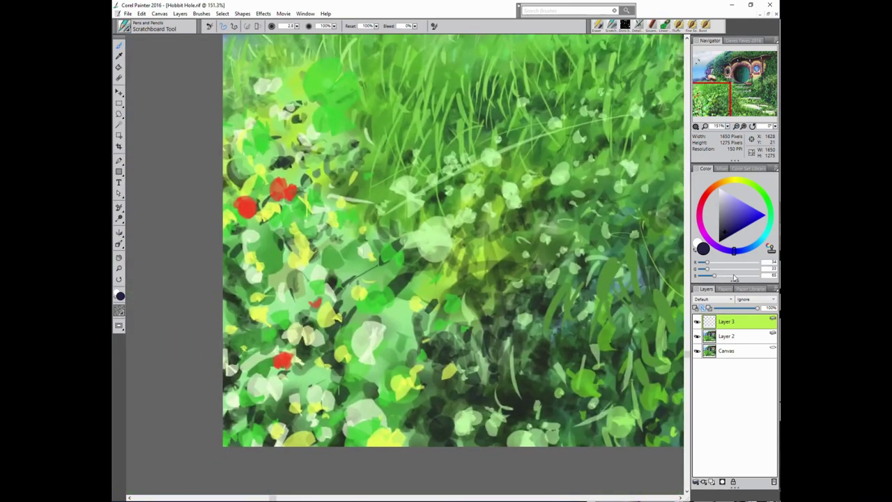
scroll(591, 320, up, 2)
scroll(591, 319, up, 3)
scroll(591, 319, up, 2)
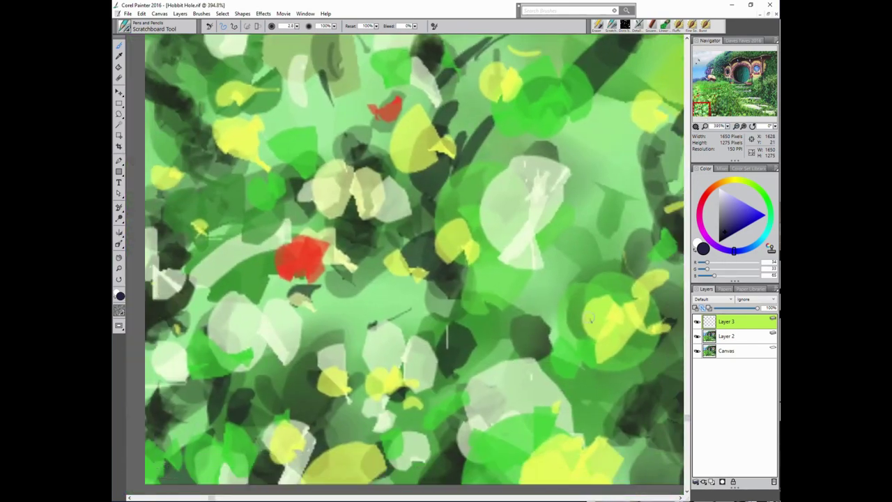
Sign the bottom-left corner in near-black navy with an underline flourish, then zoom to fit.
click(722, 238)
mouse_move(235, 329)
mouse_down()
mouse_move(253, 324)
mouse_move(244, 349)
mouse_move(272, 352)
mouse_up()
mouse_move(265, 308)
mouse_down()
mouse_move(275, 340)
mouse_move(318, 305)
mouse_up()
mouse_move(321, 299)
mouse_down()
mouse_move(333, 314)
mouse_move(349, 314)
mouse_up()
drag(352, 306, 379, 301)
drag(312, 290, 446, 265)
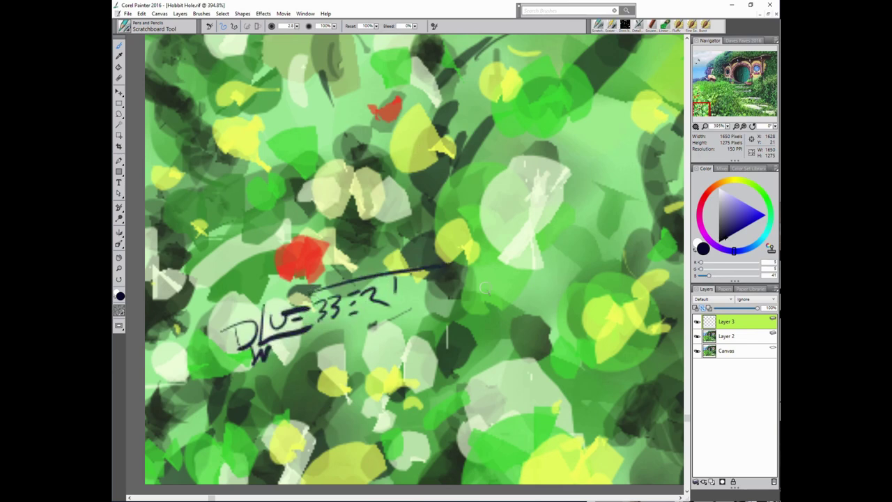
key(ctrl+0)
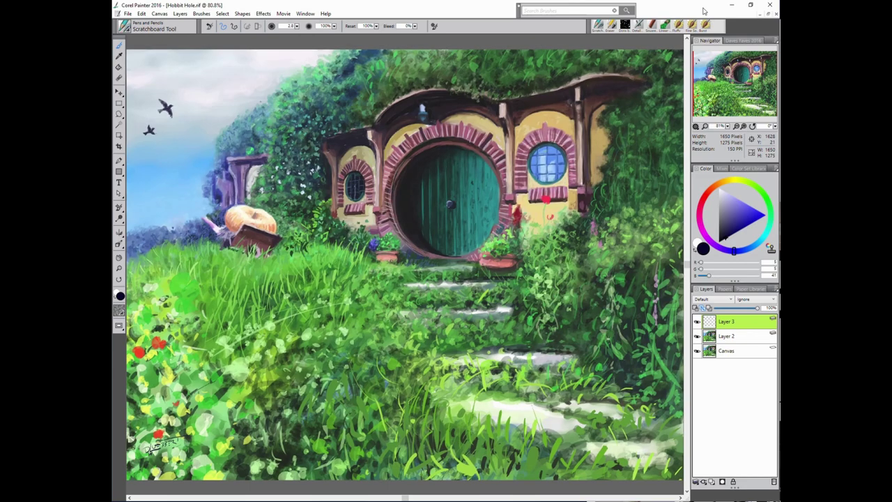